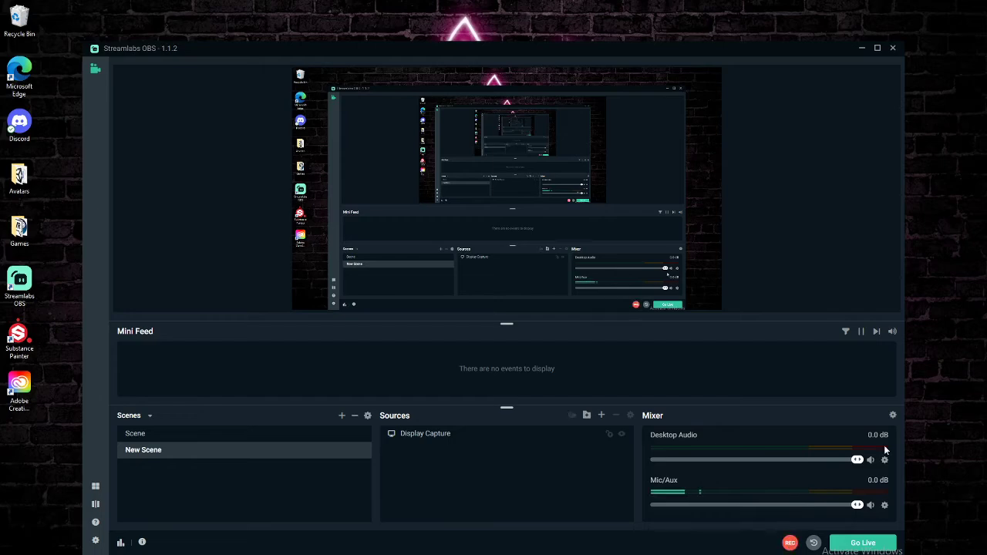
# Step: Minimize the streaming window, open the Avatars folder on the desktop and launch Blender from its shortcut
pyautogui.click(861, 48)
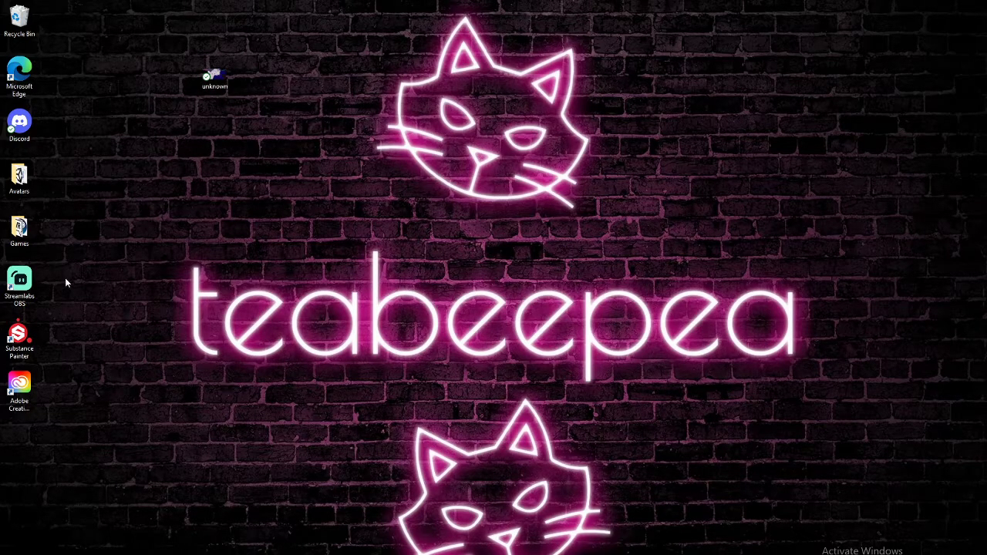
pyautogui.doubleClick(19, 177)
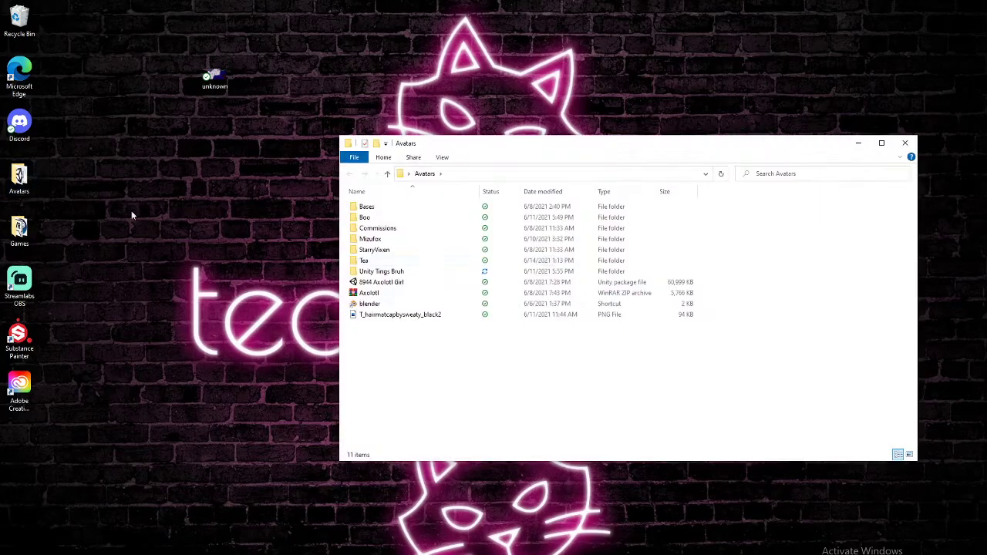
pyautogui.doubleClick(406, 305)
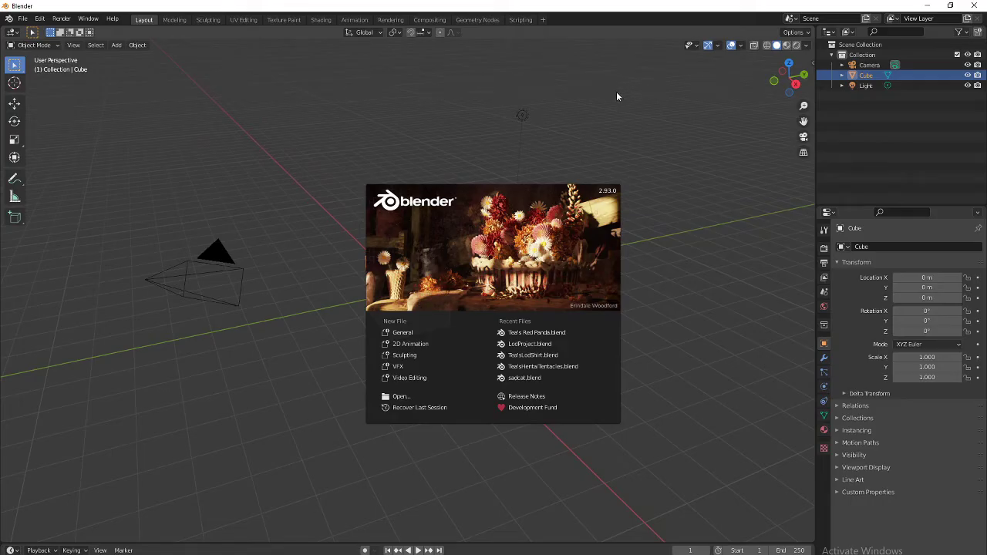
# Step: Dismiss the splash screen and delete the default camera, cube and light from the scene
pyautogui.click(617, 96)
pyautogui.moveTo(593, 81); pyautogui.dragTo(171, 469)
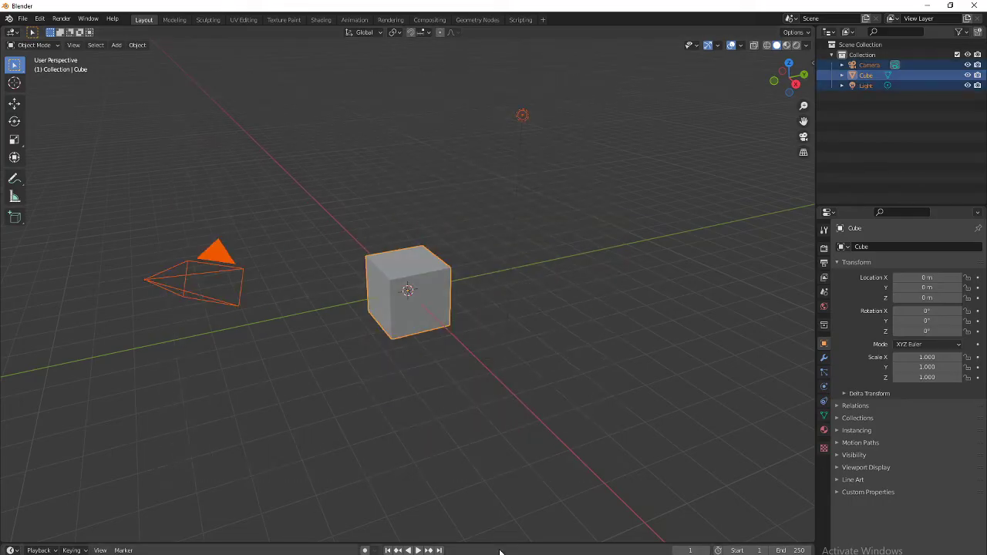
pyautogui.press('x')
pyautogui.click(436, 455)
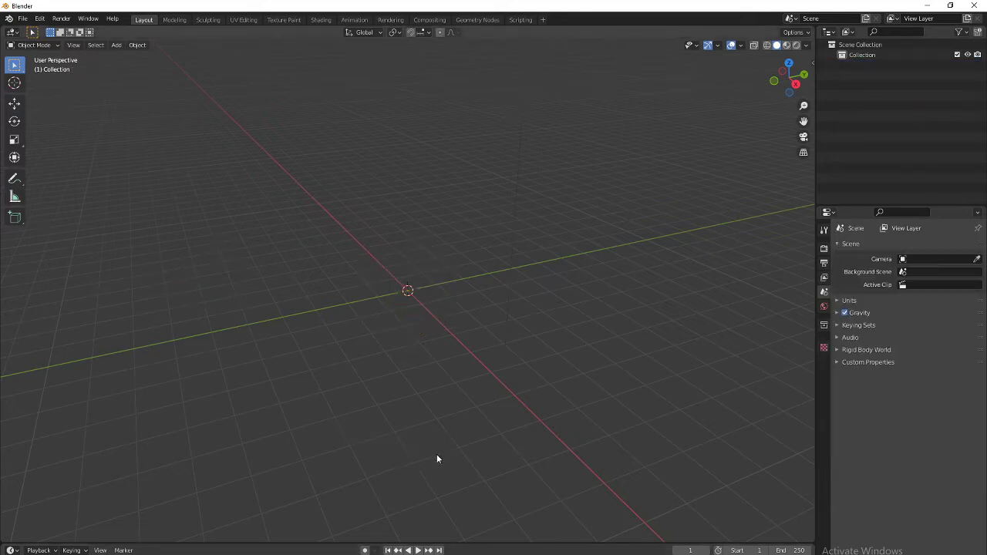
# Step: Switch to the front view and import the FBX avatar from the TeaForYon folder inside Tea's Commissions folder
pyautogui.click(773, 79)
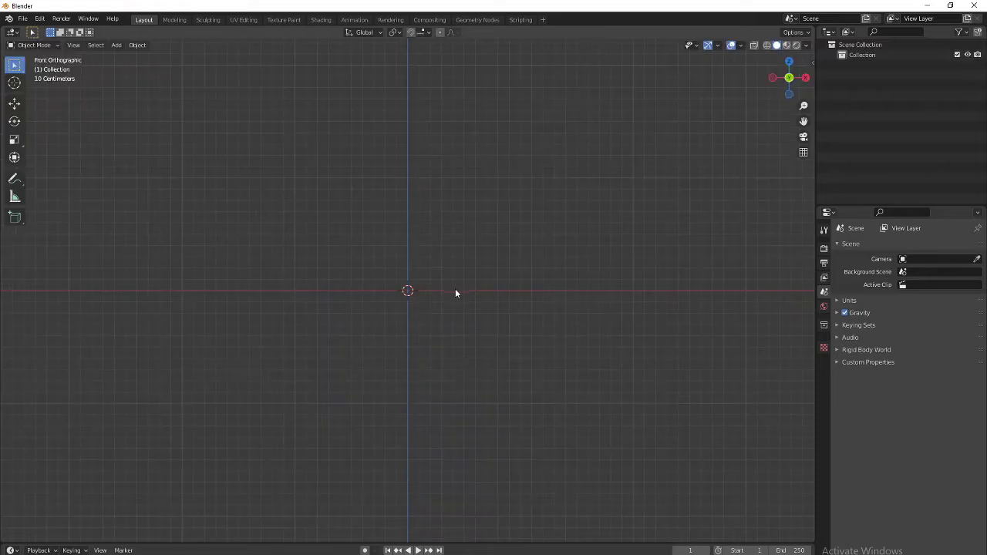
pyautogui.keyDown('shift'); pyautogui.moveTo(455, 289); pyautogui.dragTo(479, 332, button='middle'); pyautogui.keyUp('shift')
pyautogui.scroll(9, 503, 377)
pyautogui.scroll(-3, 503, 386)
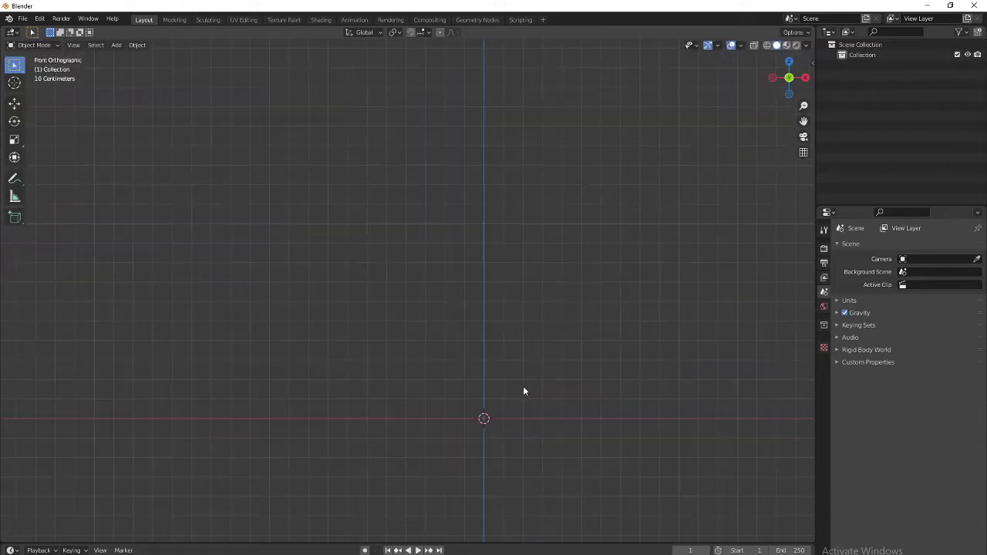
pyautogui.keyDown('shift'); pyautogui.moveTo(522, 420); pyautogui.dragTo(460, 382, button='middle'); pyautogui.keyUp('shift')
pyautogui.click(23, 18)
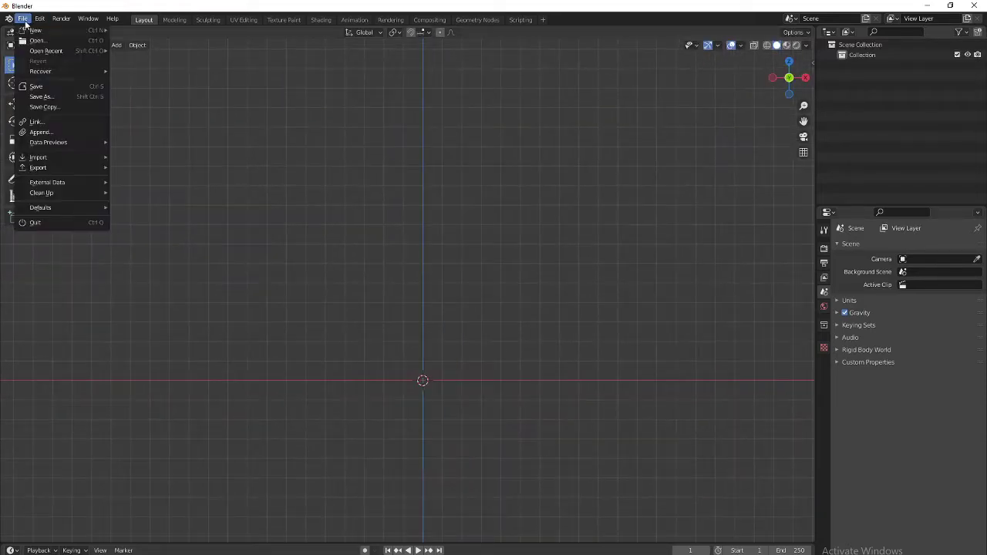
pyautogui.moveTo(73, 160)
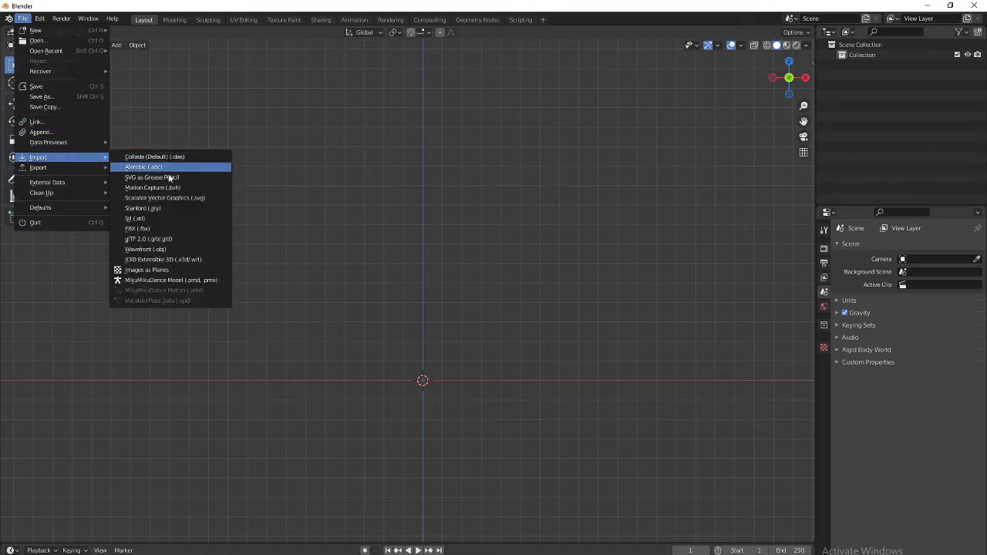
pyautogui.click(194, 228)
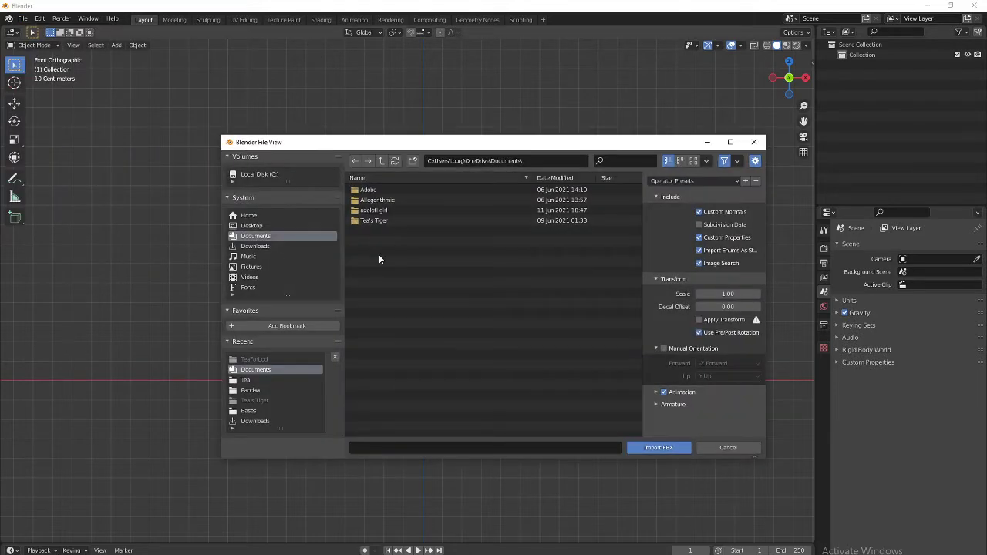
pyautogui.click(279, 380)
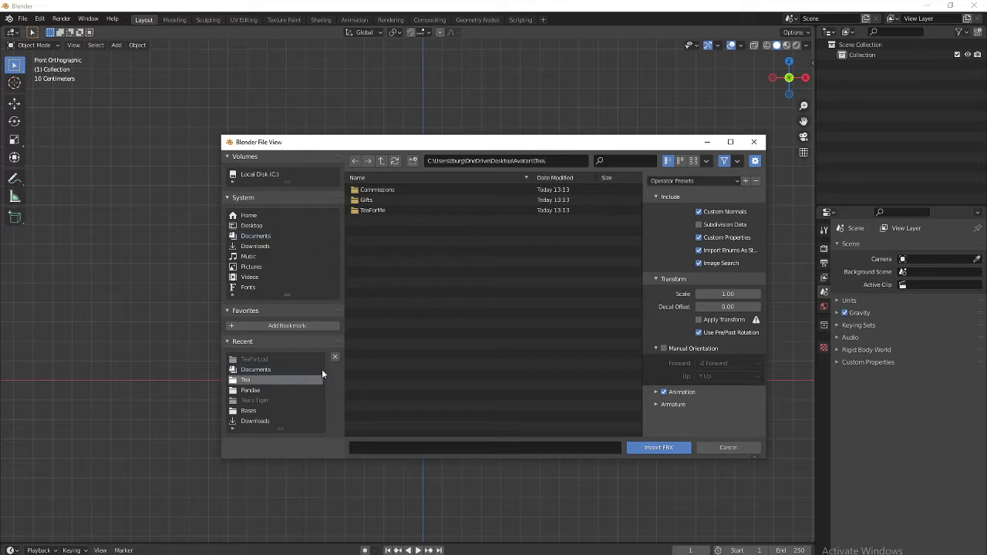
pyautogui.doubleClick(412, 189)
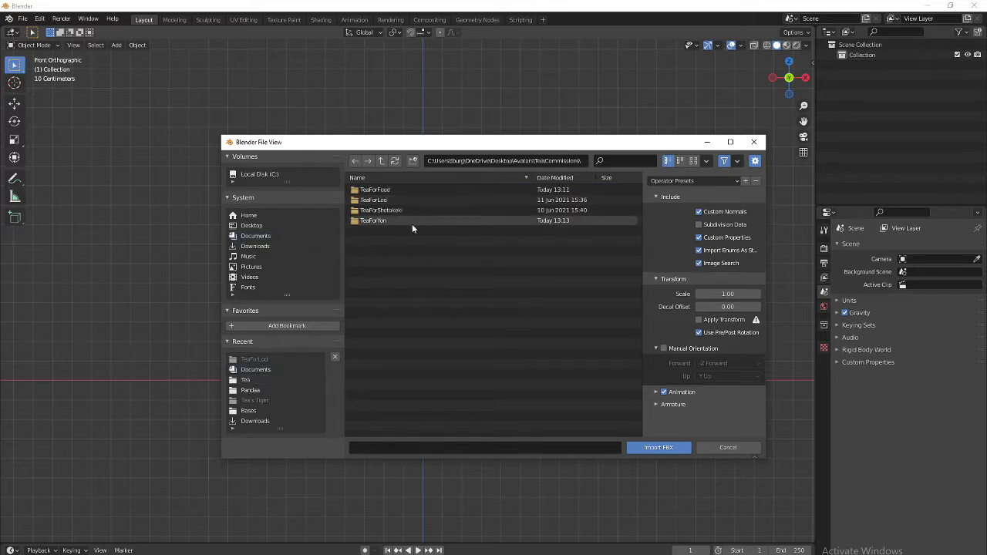
pyautogui.doubleClick(412, 221)
pyautogui.click(403, 190)
pyautogui.doubleClick(402, 191)
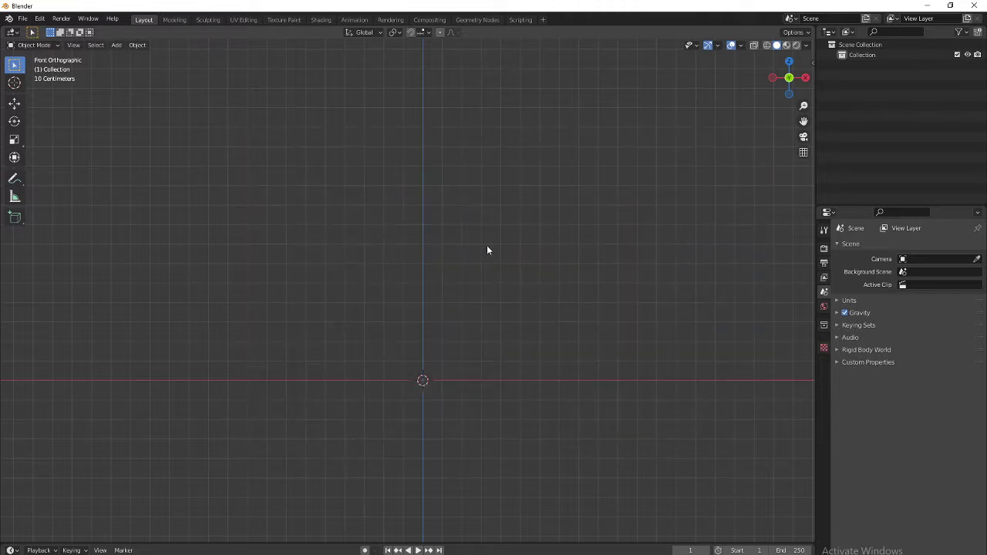
# Step: Enter Edit Mode on the Body mesh and delete the linked vertices of the long-sleeved robe top
pyautogui.scroll(8, 505, 259)
pyautogui.keyDown('shift'); pyautogui.moveTo(512, 321); pyautogui.dragTo(495, 428, button='middle'); pyautogui.keyUp('shift')
pyautogui.scroll(-5, 509, 407)
pyautogui.scroll(4, 511, 394)
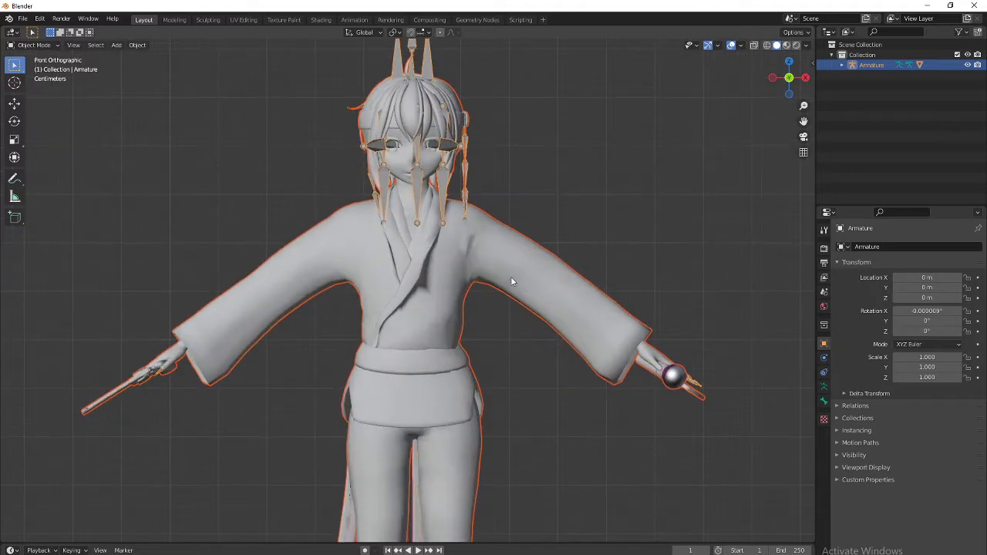
pyautogui.click(515, 277)
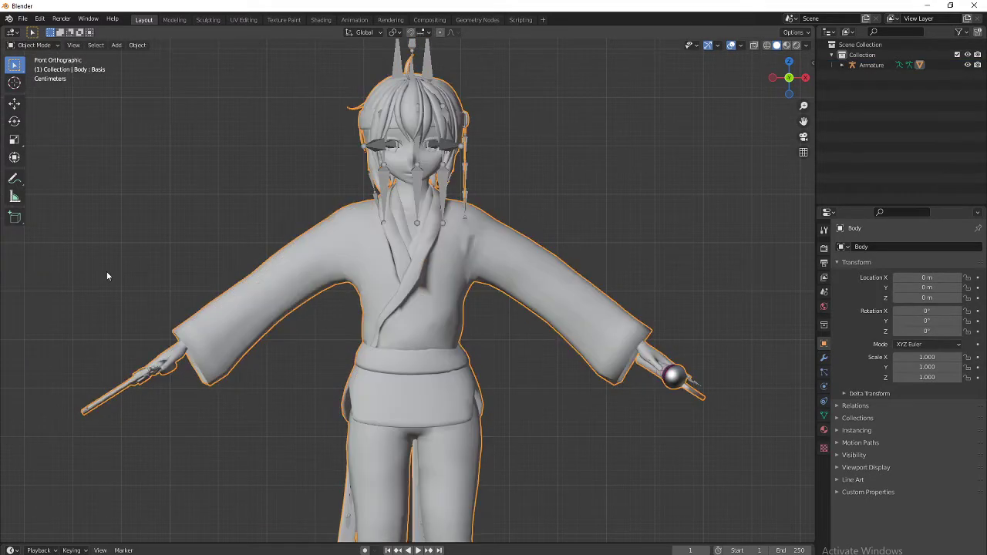
pyautogui.press('Tab')
pyautogui.hotkey('alt', 'a')
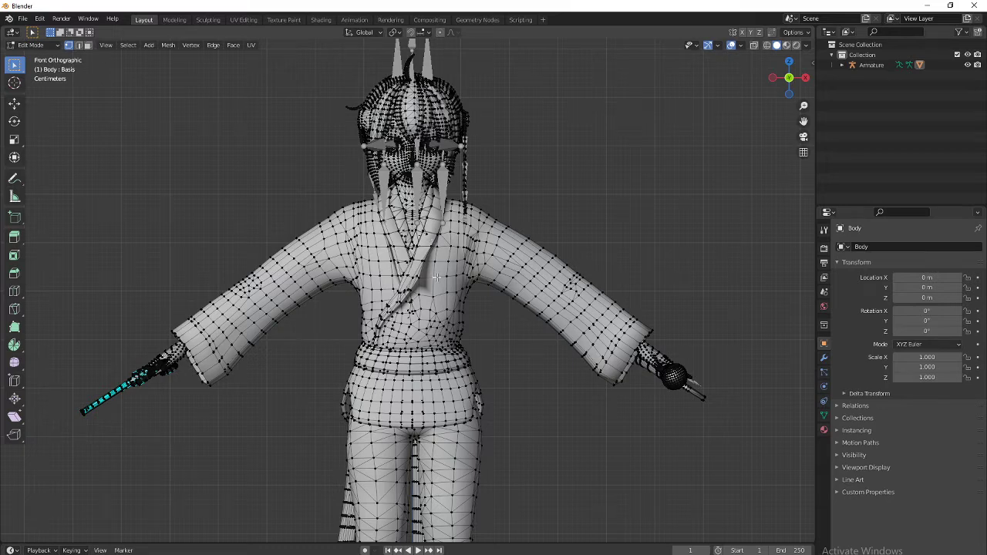
pyautogui.press('l')
pyautogui.press('x')
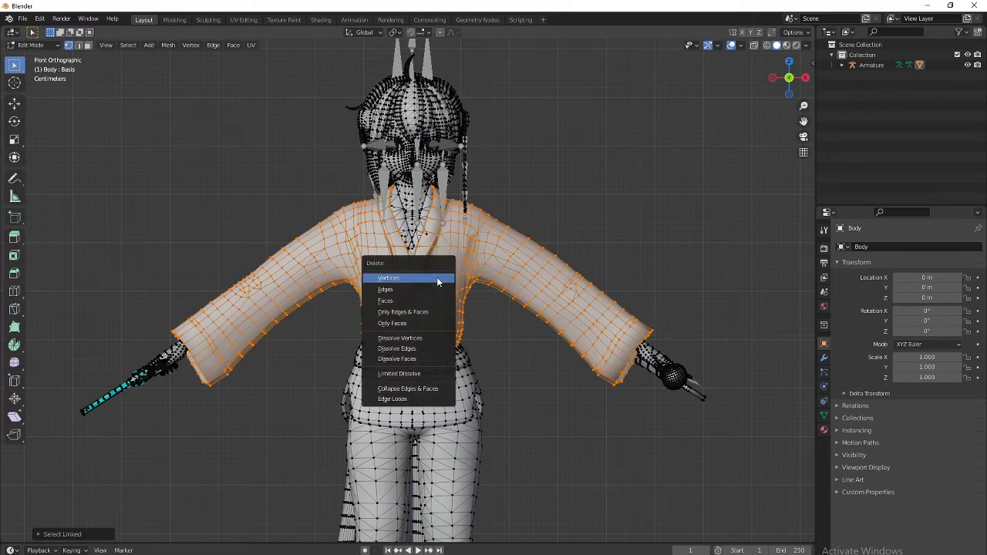
pyautogui.click(437, 280)
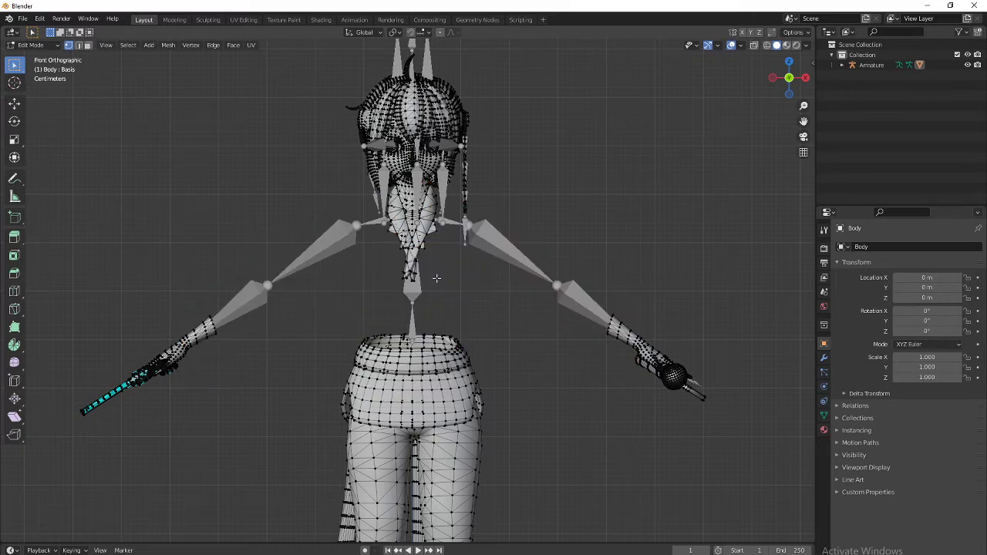
# Step: Delete the linked vertices of the neck and chest piece and the crossed collar left below the head
pyautogui.press('l')
pyautogui.press('x')
pyautogui.click(422, 239)
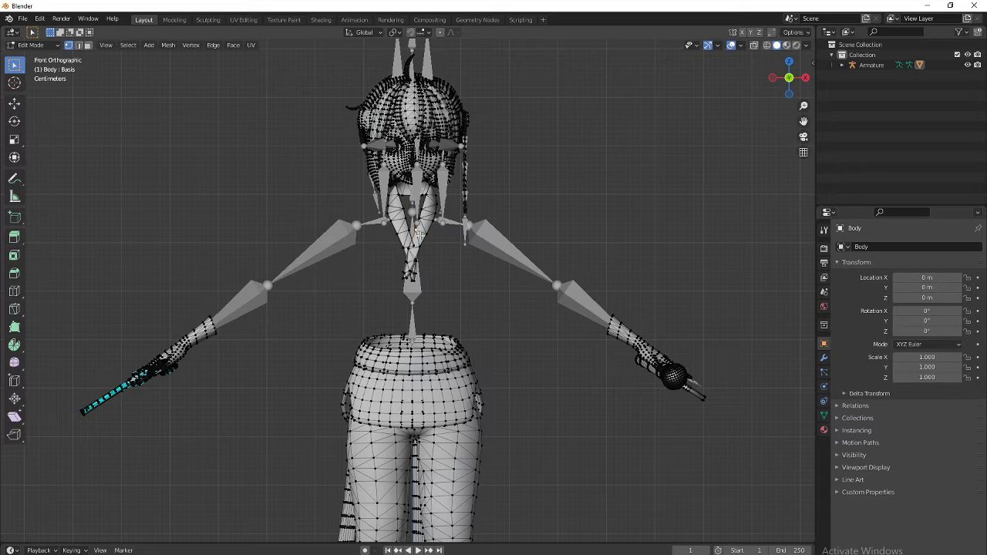
pyautogui.press('l')
pyautogui.press('x')
pyautogui.click(421, 240)
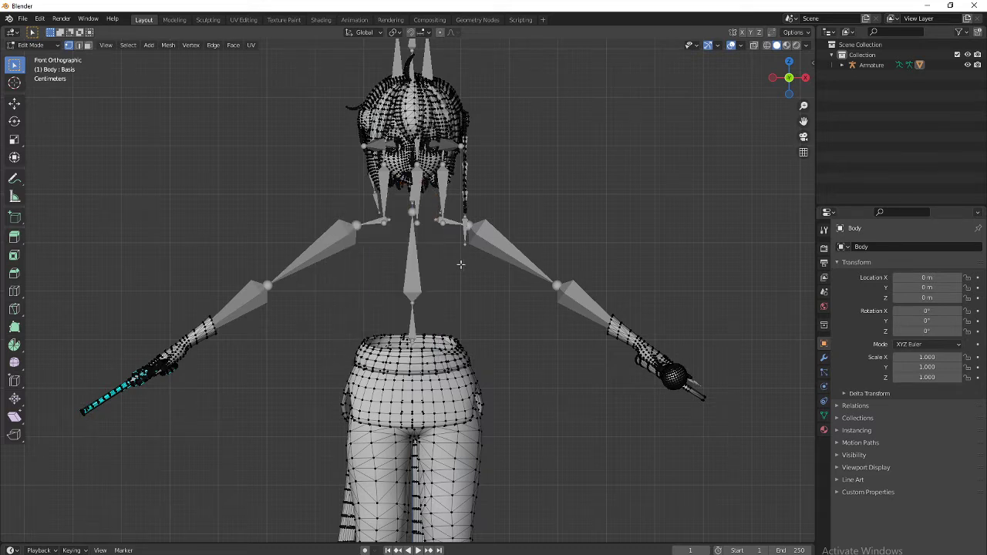
# Step: Delete the linked vertices of the belt around the waist
pyautogui.scroll(-1, 486, 326)
pyautogui.keyDown('shift'); pyautogui.moveTo(673, 407); pyautogui.dragTo(658, 332, button='middle'); pyautogui.keyUp('shift')
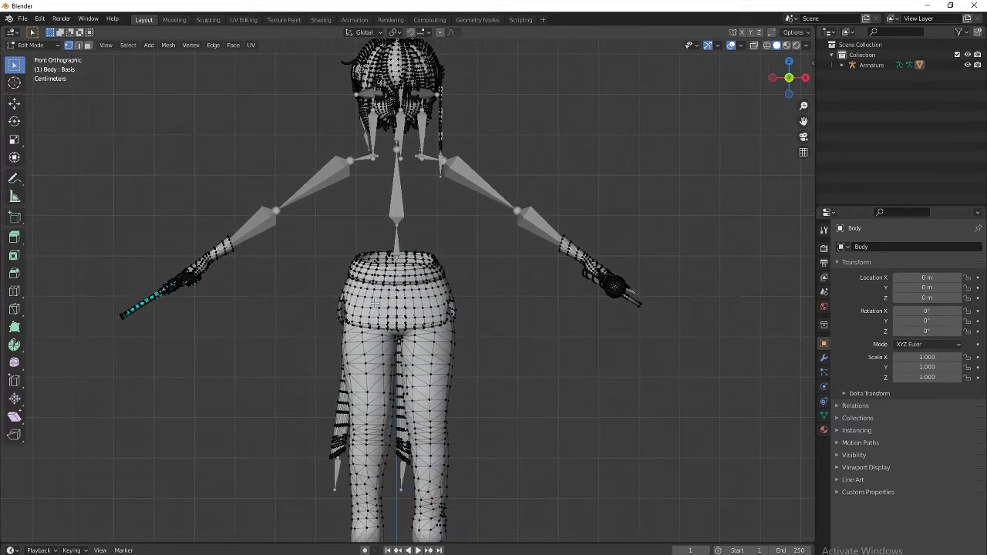
pyautogui.press('l')
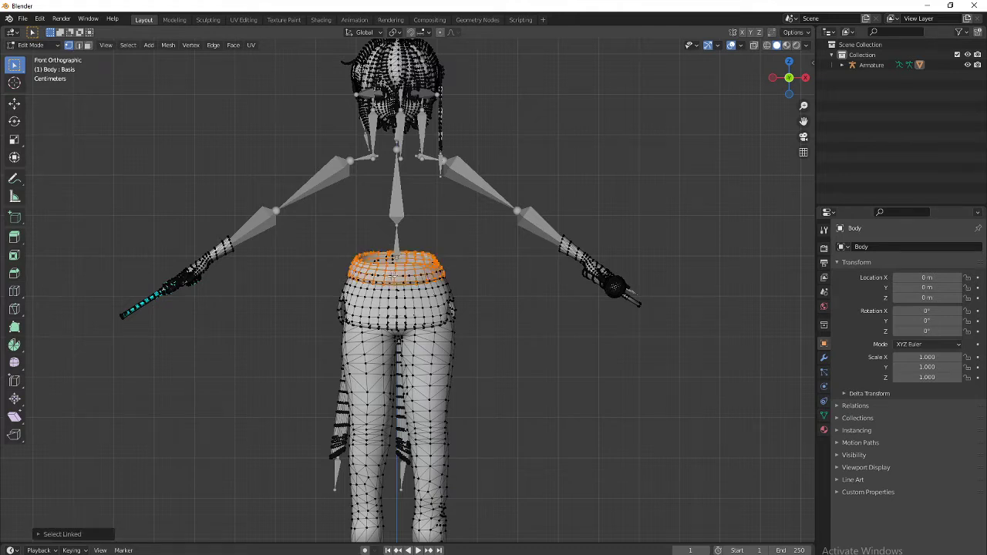
pyautogui.press('x')
pyautogui.click(392, 280)
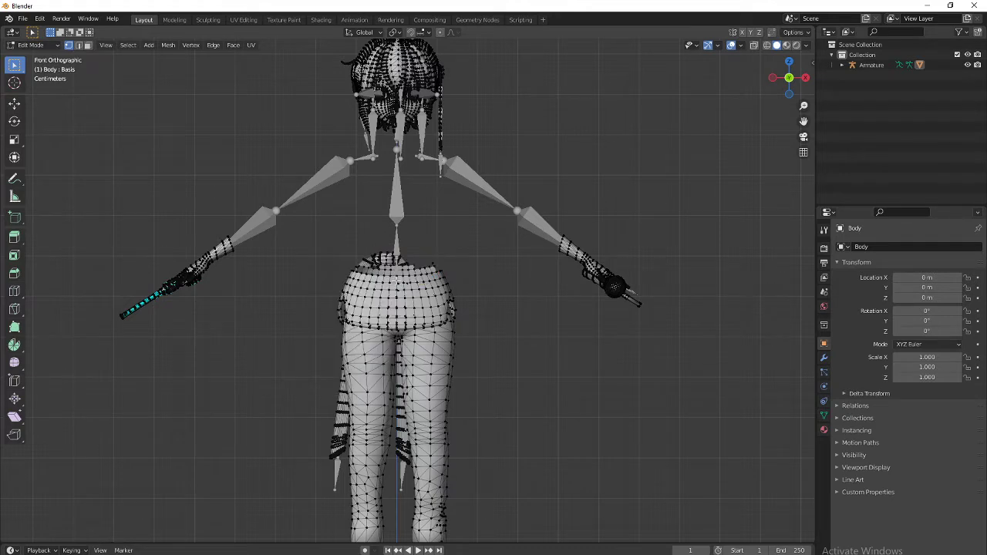
# Step: Delete the linked vertices of the robe's skirt section around the hips, keeping the trousers
pyautogui.press('l')
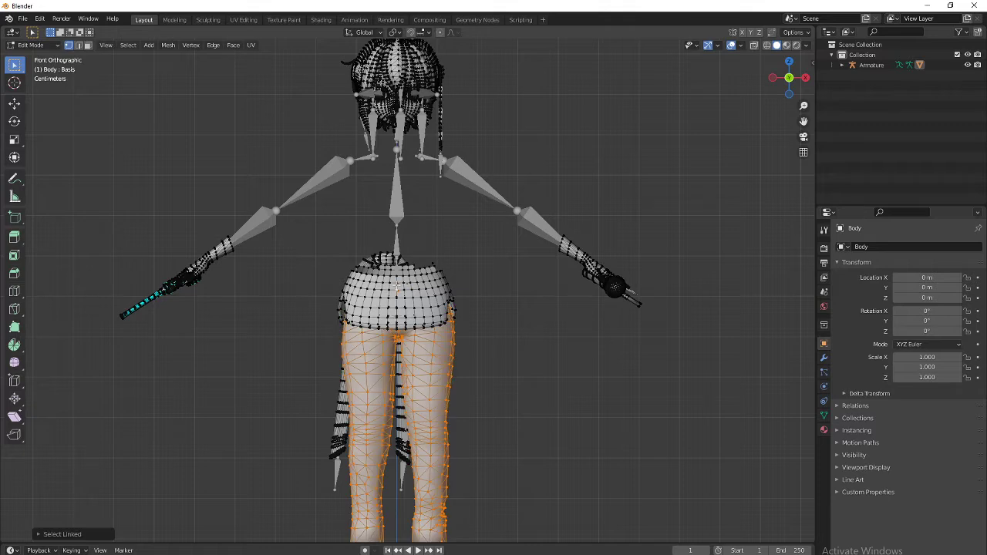
pyautogui.hotkey('ctrl', 'z')
pyautogui.press('l')
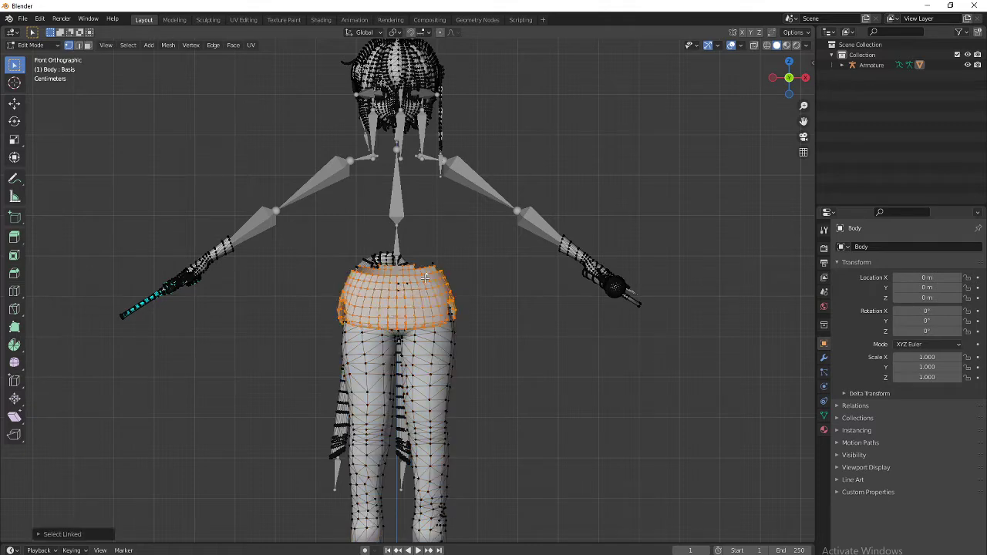
pyautogui.press('x')
pyautogui.click(466, 292)
# Step: Box-select the stray vertices beside the waist above the trousers and delete them
pyautogui.scroll(4, 484, 243)
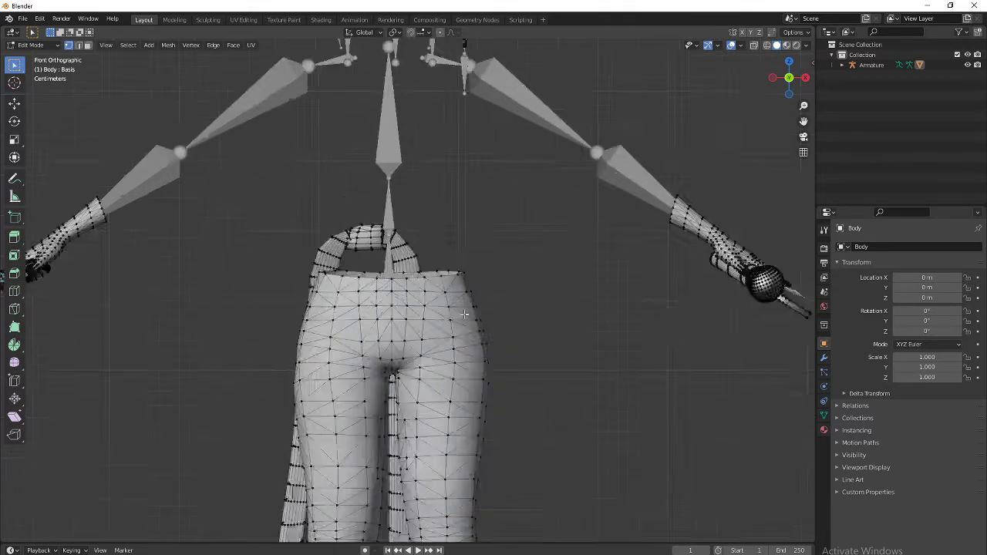
pyautogui.moveTo(498, 238); pyautogui.dragTo(452, 209)
pyautogui.press('x')
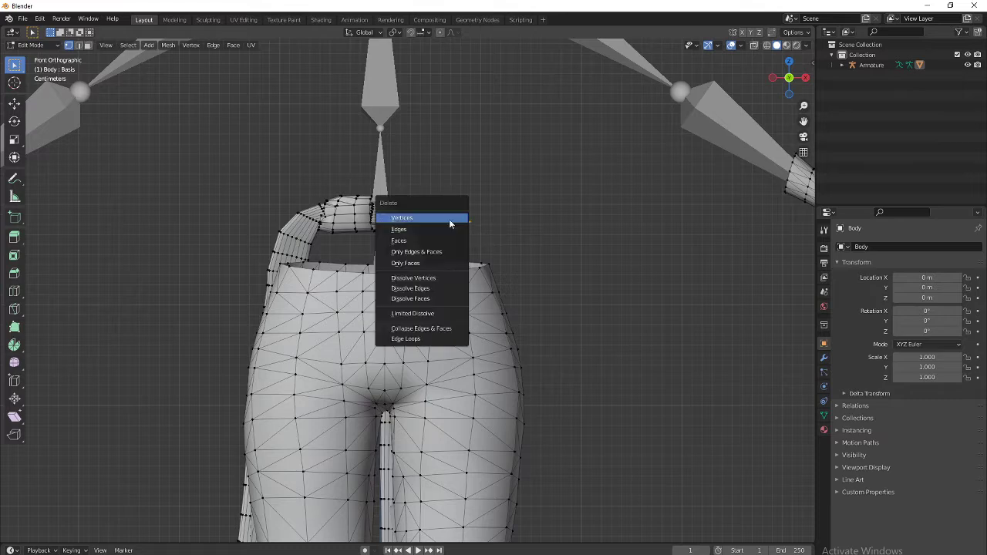
pyautogui.click(450, 223)
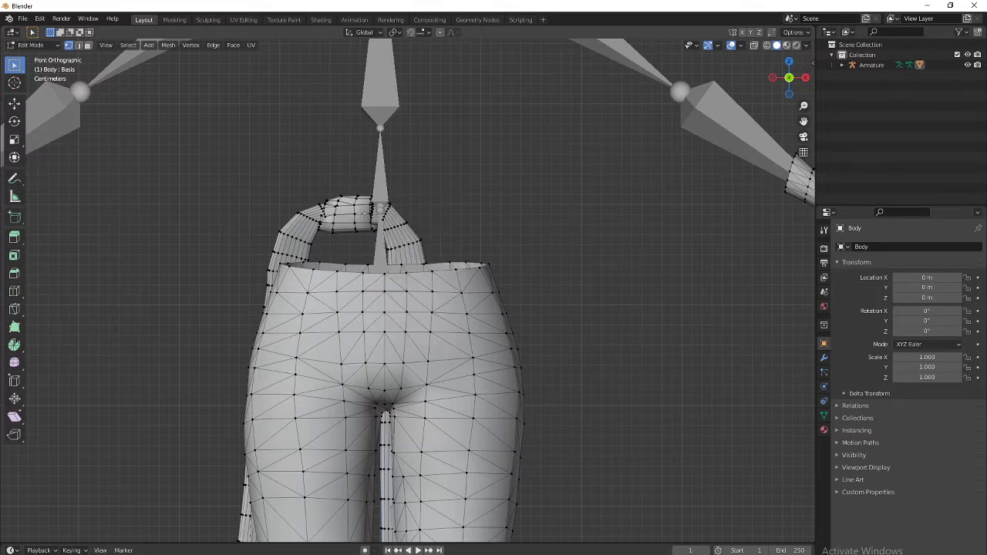
# Step: Select the linked vertices of the sash knot at the back of the waist and delete them
pyautogui.press('l')
pyautogui.moveTo(316, 268); pyautogui.dragTo(557, 311, button='middle')
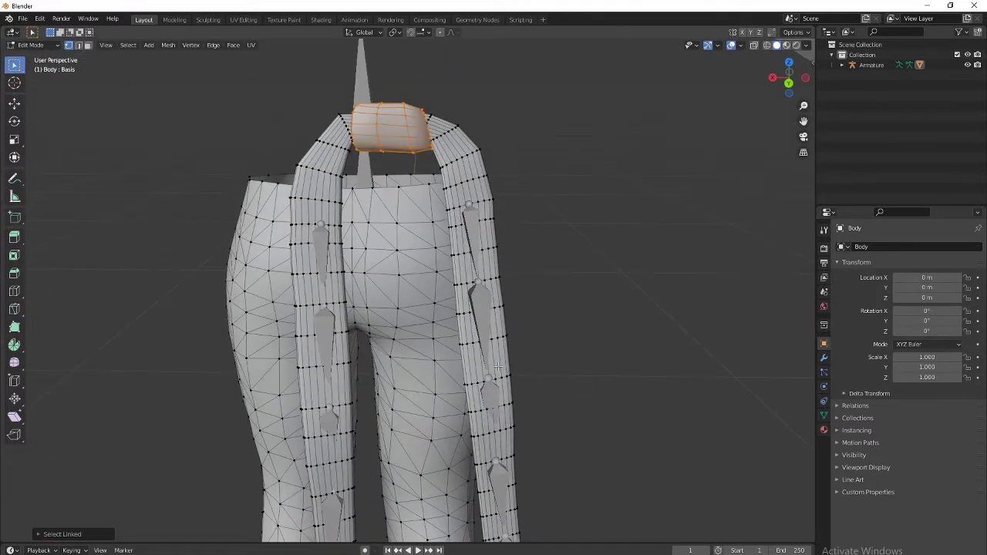
pyautogui.scroll(-5, 548, 269)
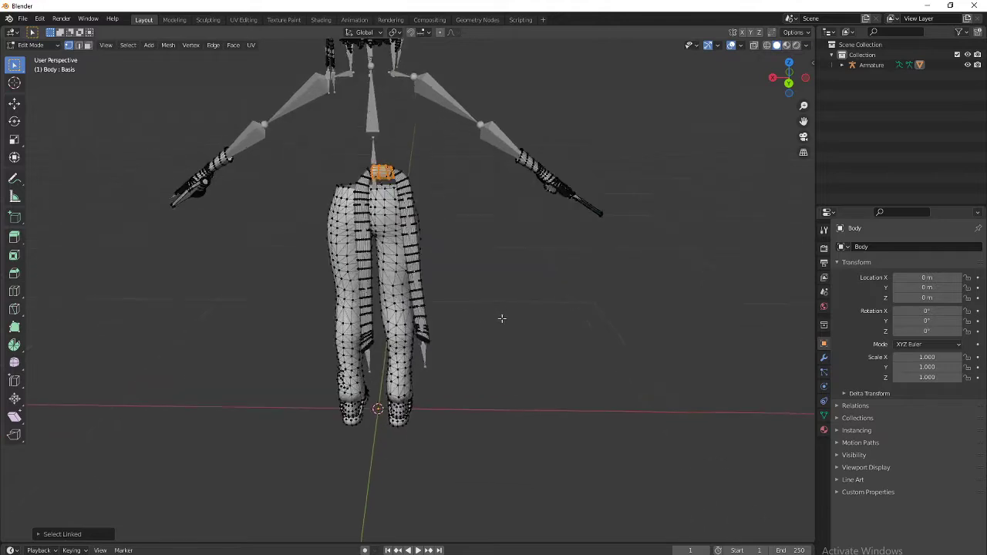
pyautogui.scroll(5, 502, 319)
pyautogui.keyDown('shift'); pyautogui.moveTo(349, 154); pyautogui.dragTo(407, 292, button='middle'); pyautogui.keyUp('shift')
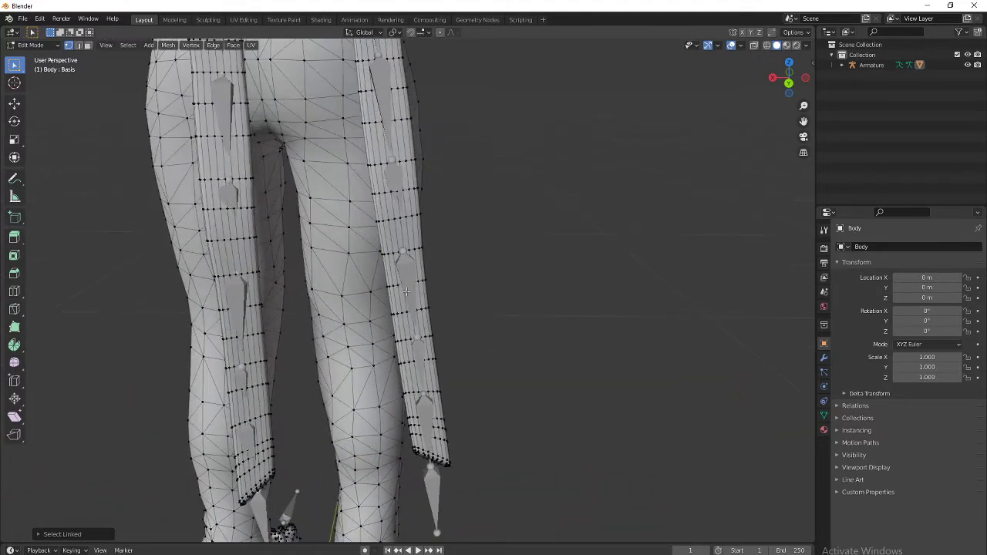
pyautogui.keyDown('shift'); pyautogui.moveTo(325, 167); pyautogui.dragTo(386, 358, button='middle'); pyautogui.keyUp('shift')
pyautogui.keyDown('shift'); pyautogui.moveTo(396, 224); pyautogui.dragTo(410, 311, button='middle'); pyautogui.keyUp('shift')
pyautogui.press('x')
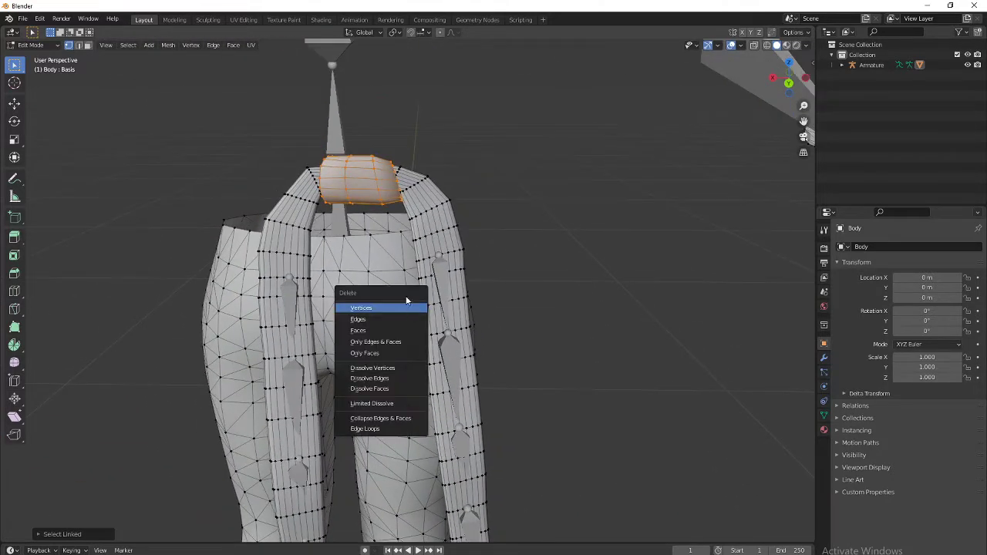
pyautogui.click(405, 307)
# Step: Delete the linked vertices of both hanging sash strips behind the trousers
pyautogui.press('l')
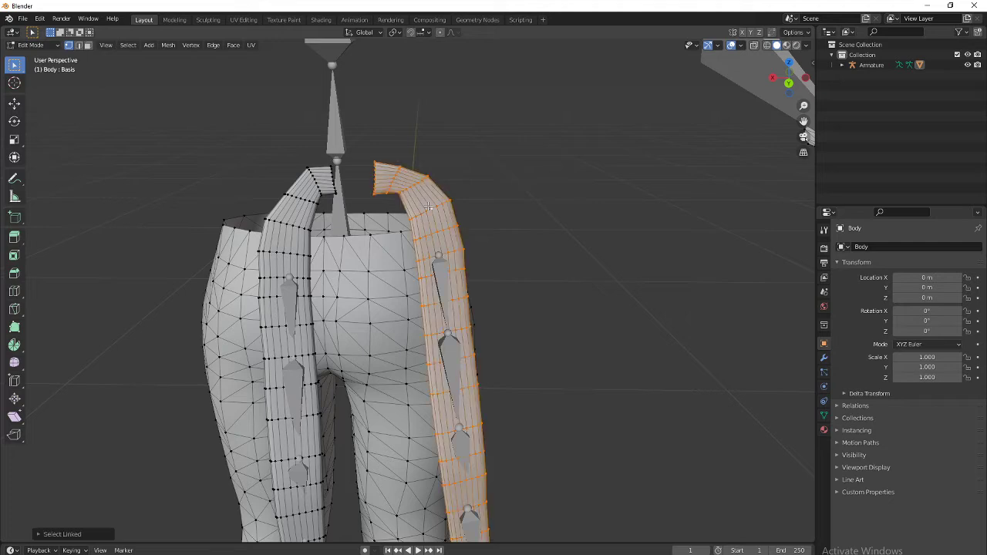
pyautogui.press('x')
pyautogui.click(401, 209)
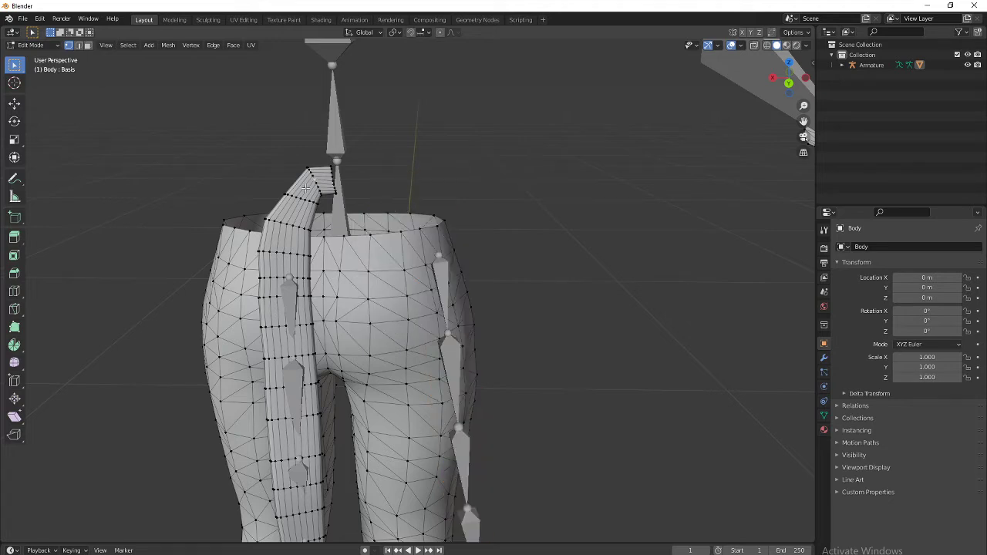
pyautogui.press('l')
pyautogui.press('x')
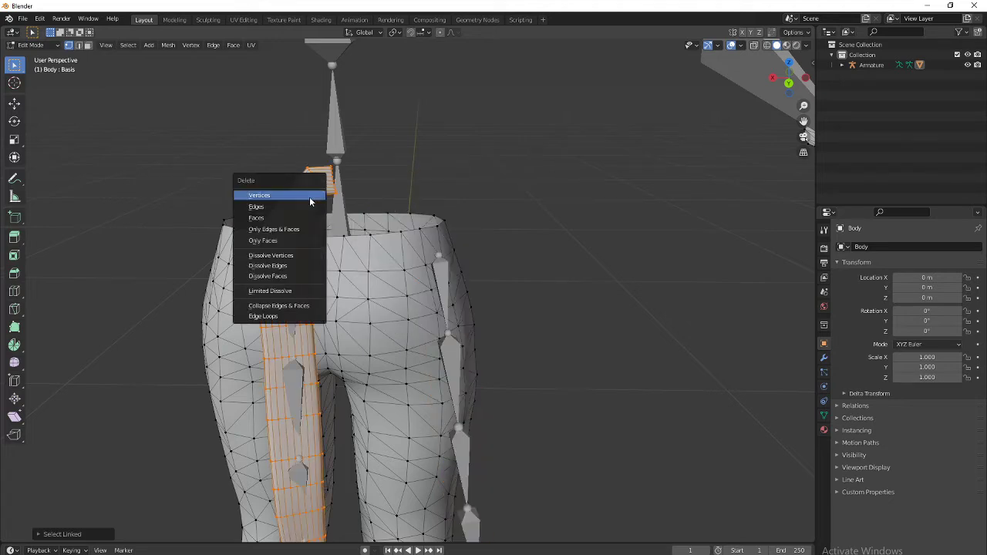
pyautogui.click(309, 197)
# Step: Finish editing the Body mesh and put the Armature into Edit Mode
pyautogui.scroll(-2, 312, 208)
pyautogui.keyDown('shift'); pyautogui.moveTo(340, 416); pyautogui.dragTo(269, 242, button='middle'); pyautogui.keyUp('shift')
pyautogui.scroll(-8, 269, 242)
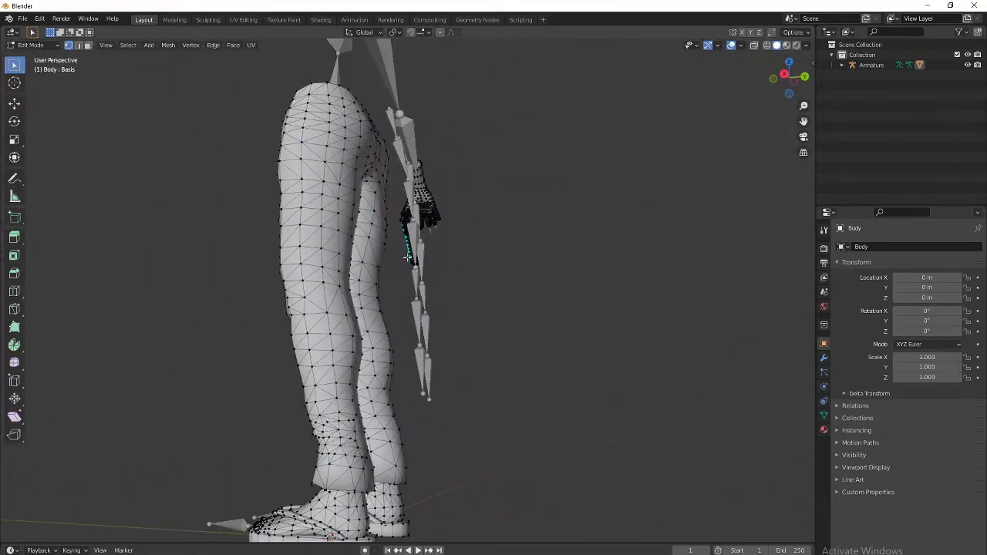
pyautogui.moveTo(381, 209); pyautogui.dragTo(463, 242, button='middle')
pyautogui.press('Tab')
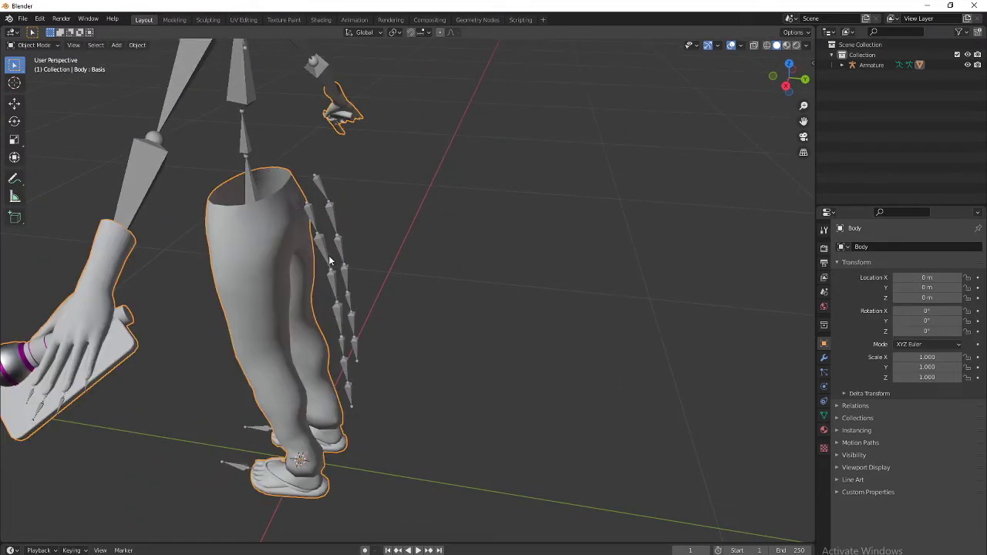
pyautogui.click(330, 262)
pyautogui.press('Tab')
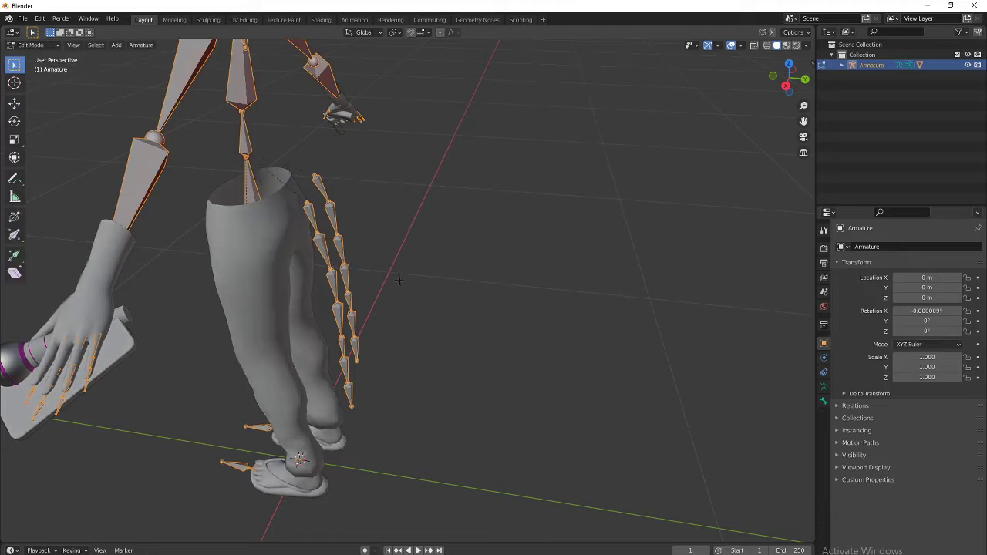
# Step: Box-select the two bone chains of the removed sash strips behind the legs and delete those bones
pyautogui.moveTo(397, 280); pyautogui.dragTo(450, 239, button='middle')
pyautogui.click(790, 81)
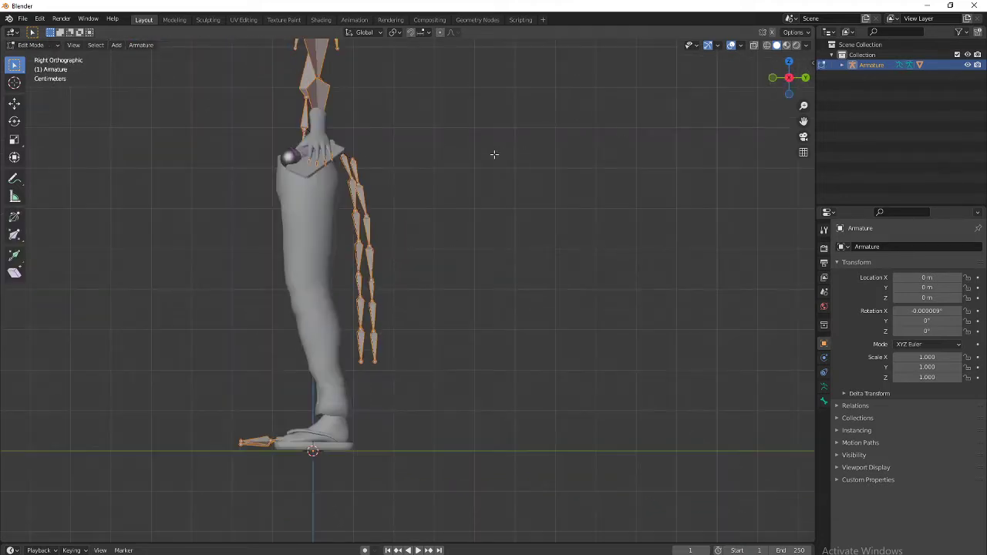
pyautogui.scroll(1, 493, 154)
pyautogui.keyDown('shift'); pyautogui.moveTo(494, 155); pyautogui.dragTo(555, 206, button='middle'); pyautogui.keyUp('shift')
pyautogui.scroll(1, 557, 232)
pyautogui.scroll(-4, 557, 323)
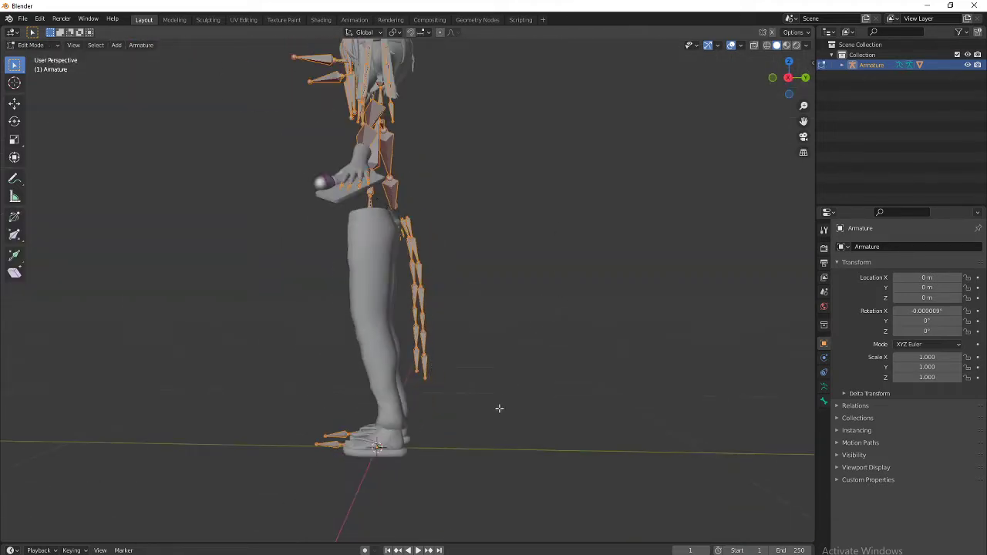
pyautogui.moveTo(485, 413); pyautogui.dragTo(388, 231)
pyautogui.moveTo(388, 231); pyautogui.dragTo(464, 398, button='middle')
pyautogui.moveTo(444, 419); pyautogui.dragTo(392, 221)
pyautogui.press('x')
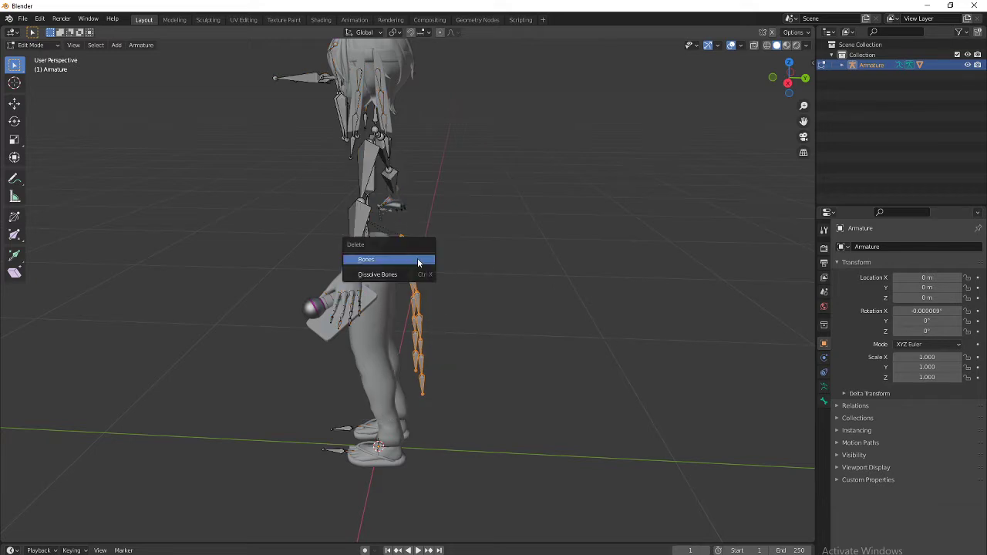
pyautogui.click(418, 258)
# Step: Examine the bones on and above the head by selecting them one after another, including the eye bones
pyautogui.moveTo(467, 277); pyautogui.dragTo(436, 208, button='middle')
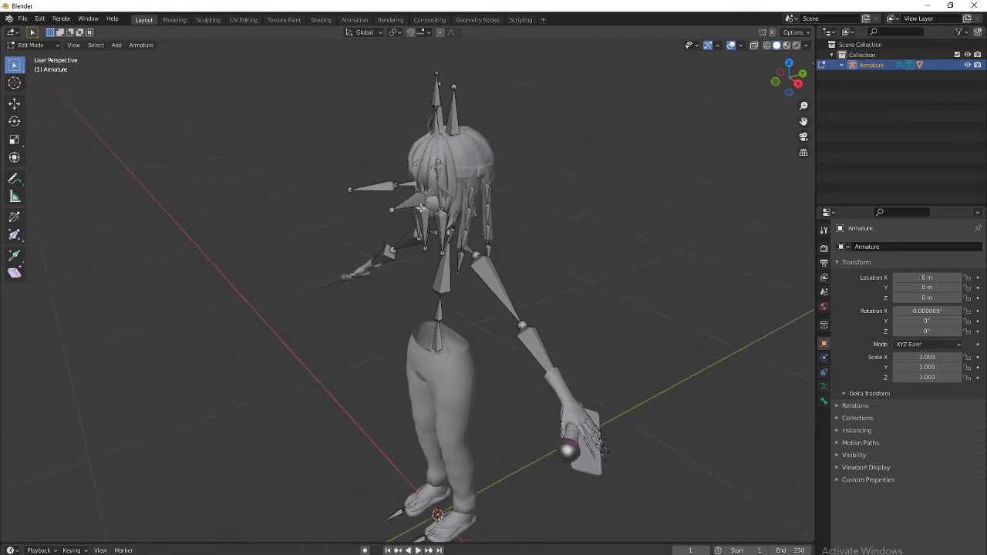
pyautogui.click(403, 198)
pyautogui.click(383, 193)
pyautogui.click(455, 103)
pyautogui.moveTo(455, 102); pyautogui.dragTo(460, 163, button='middle')
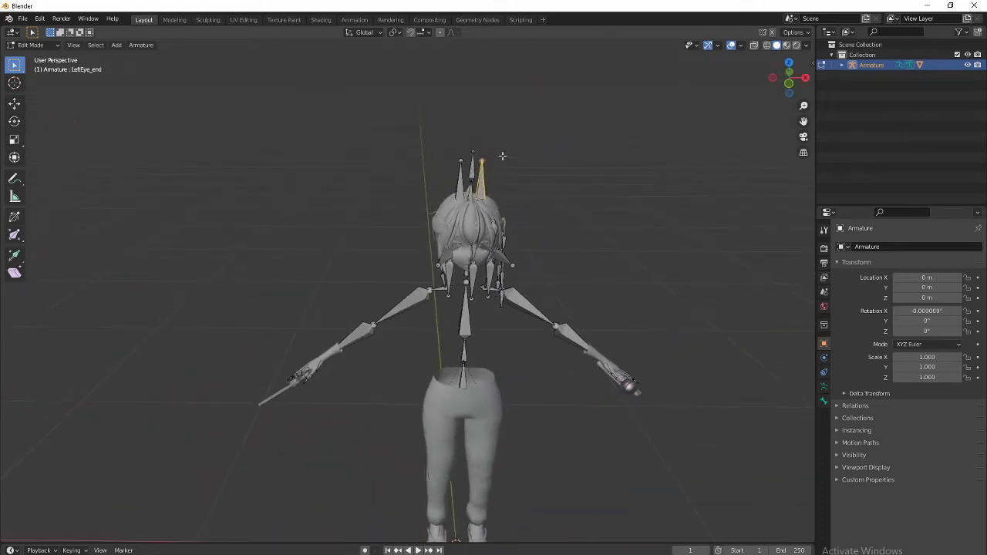
pyautogui.click(461, 164)
pyautogui.click(478, 172)
pyautogui.click(461, 182)
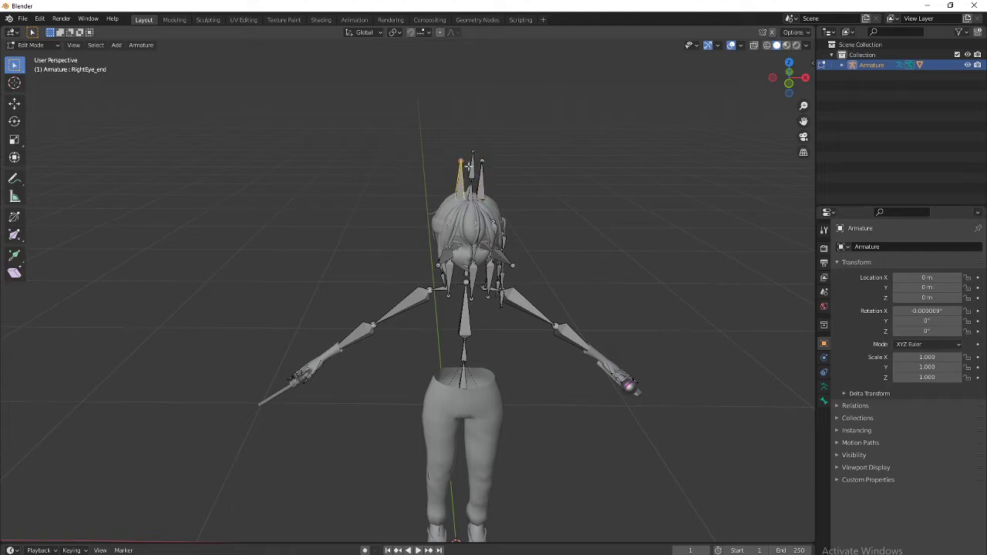
pyautogui.click(472, 169)
pyautogui.click(482, 180)
pyautogui.click(463, 189)
pyautogui.click(520, 250)
# Step: Inspect the avatar straight from the front, checking the bare armature between the head and the trousers
pyautogui.keyDown('shift'); pyautogui.moveTo(546, 368); pyautogui.dragTo(495, 258, button='middle'); pyautogui.keyUp('shift')
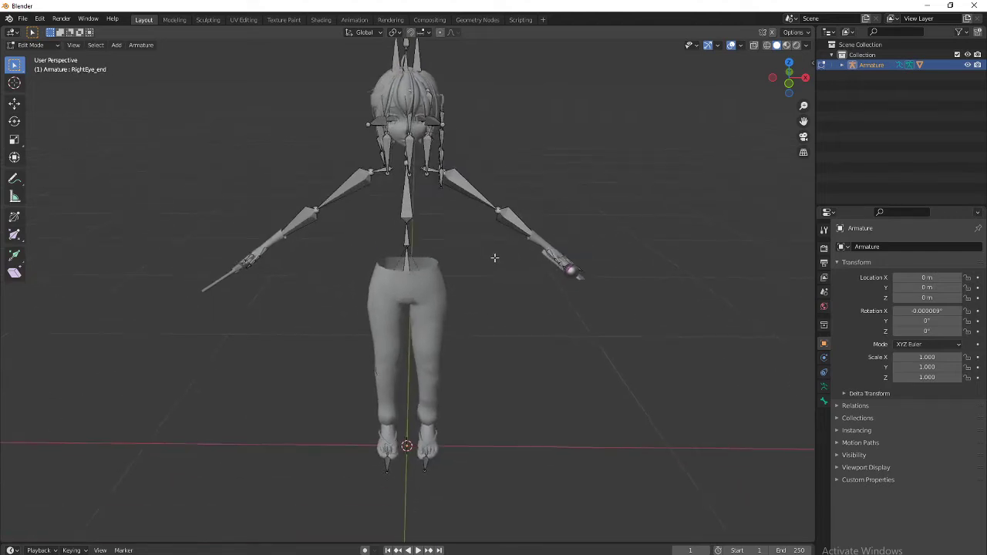
pyautogui.click(788, 84)
pyautogui.scroll(4, 253, 327)
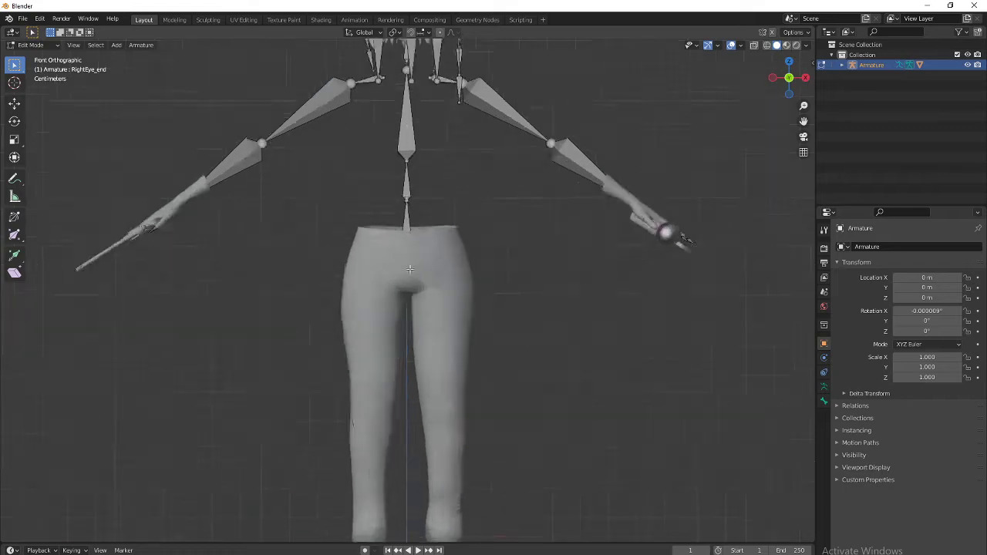
pyautogui.scroll(-2, 433, 238)
pyautogui.scroll(-2, 433, 239)
pyautogui.scroll(2, 376, 268)
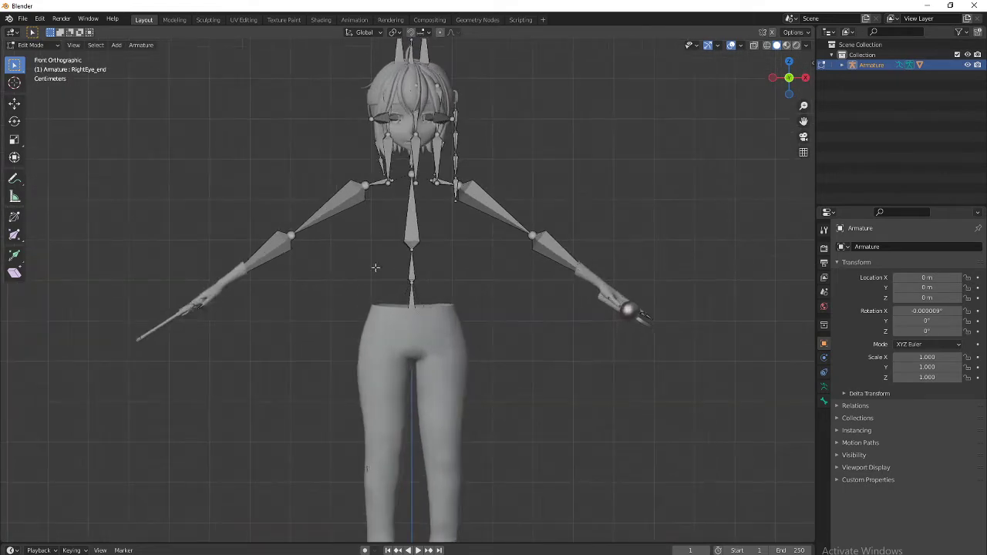
pyautogui.scroll(-3, 604, 346)
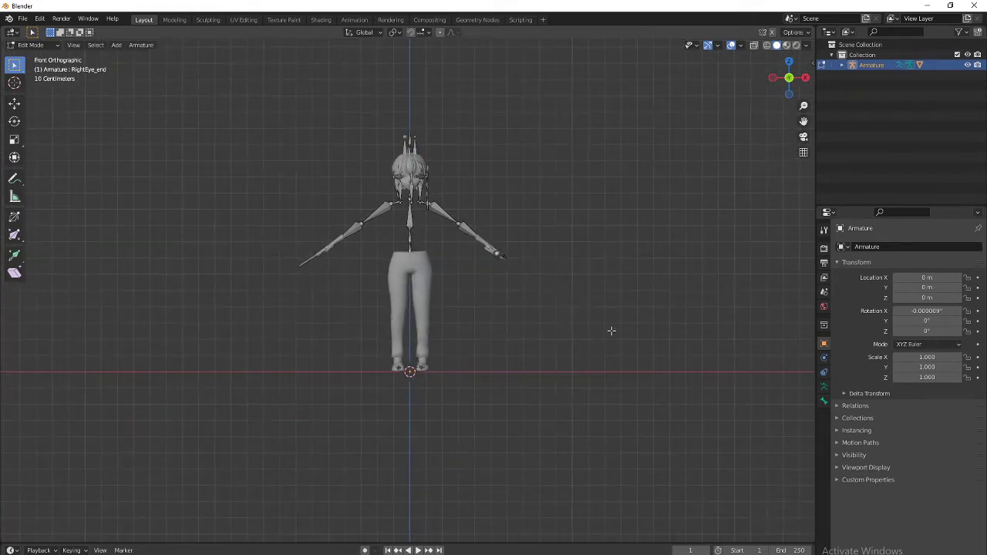
pyautogui.scroll(2, 584, 343)
pyautogui.hotkey('shift', 'a')
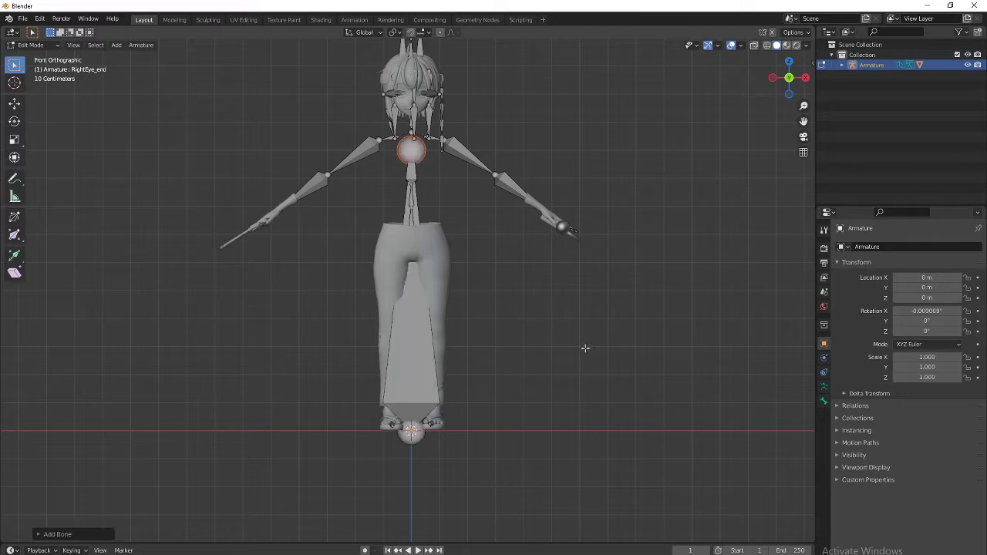
pyautogui.hotkey('ctrl', 'z')
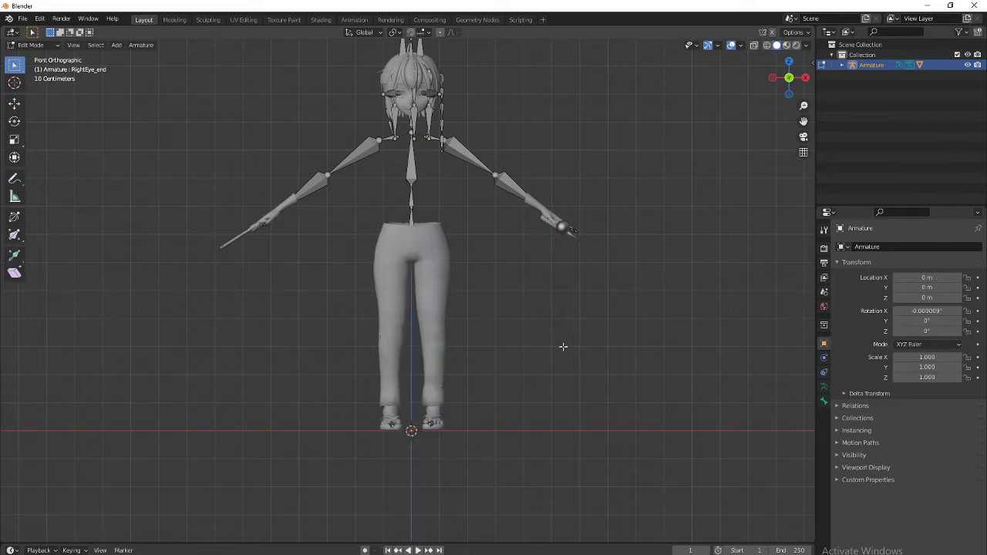
pyautogui.hotkey('shift', 'a')
pyautogui.hotkey('ctrl', 'z')
# Step: Return to Object Mode and add a cube mesh as a separate object
pyautogui.press('Tab')
pyautogui.click(434, 262)
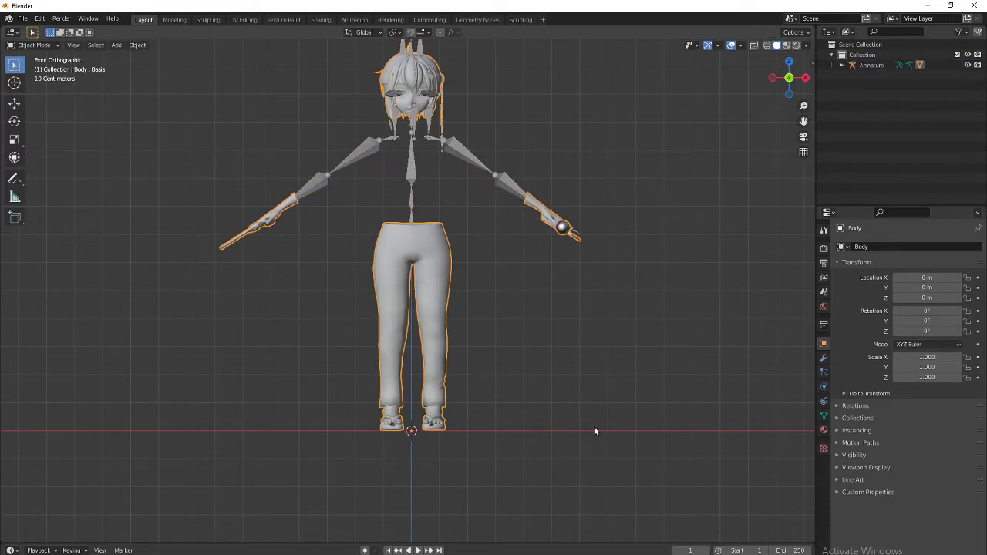
pyautogui.hotkey('shift', 'a')
pyautogui.moveTo(579, 383)
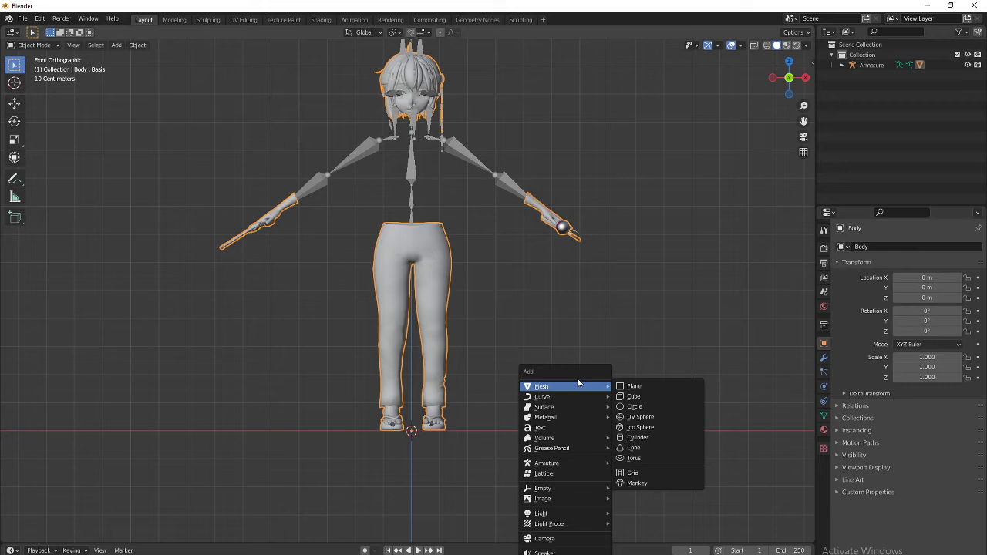
pyautogui.click(653, 395)
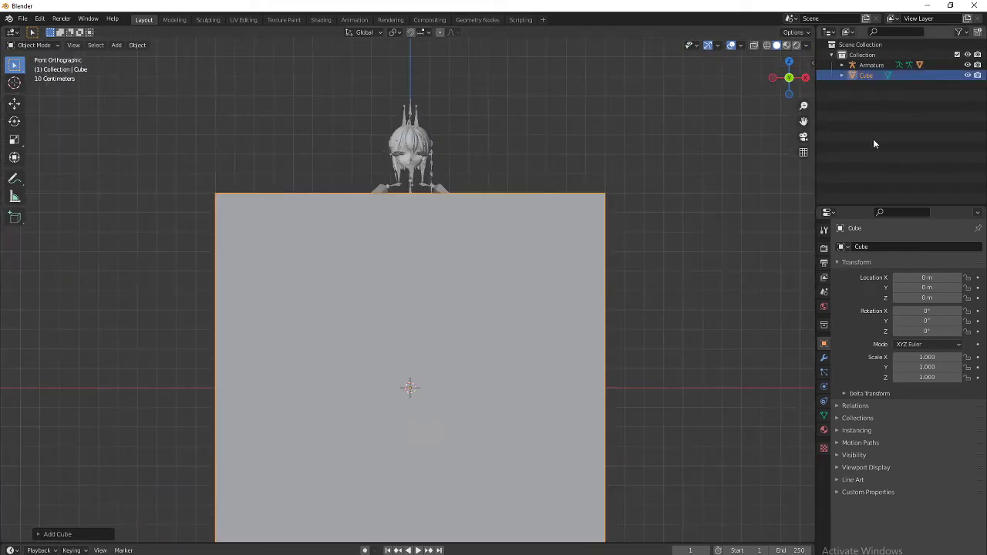
# Step: Scale the cube down uniformly to about 0.193
pyautogui.keyDown('shift'); pyautogui.moveTo(672, 332); pyautogui.dragTo(666, 235, button='middle'); pyautogui.keyUp('shift')
pyautogui.scroll(-3, 675, 264)
pyautogui.keyDown('shift'); pyautogui.moveTo(674, 277); pyautogui.dragTo(685, 303, button='middle'); pyautogui.keyUp('shift')
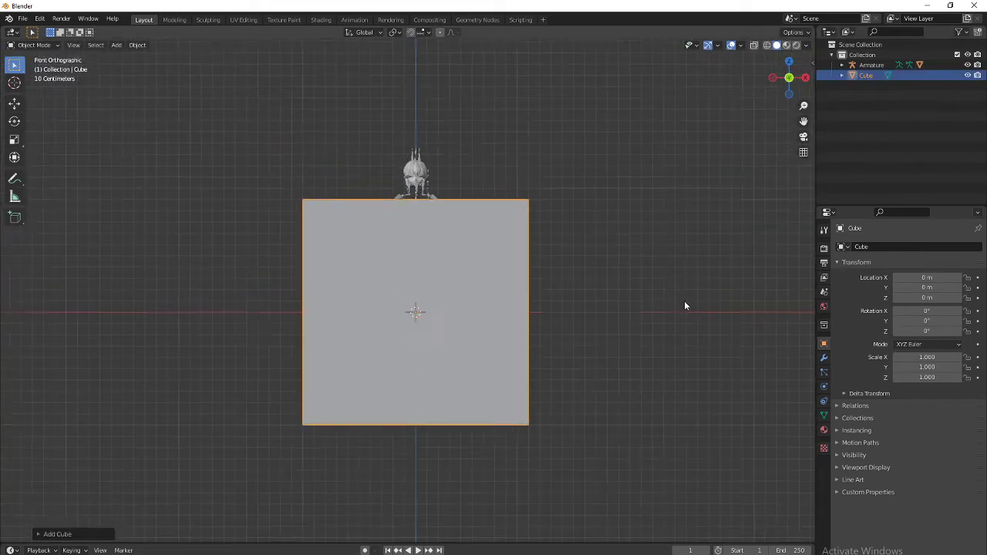
pyautogui.scroll(2, 685, 307)
pyautogui.press('s')
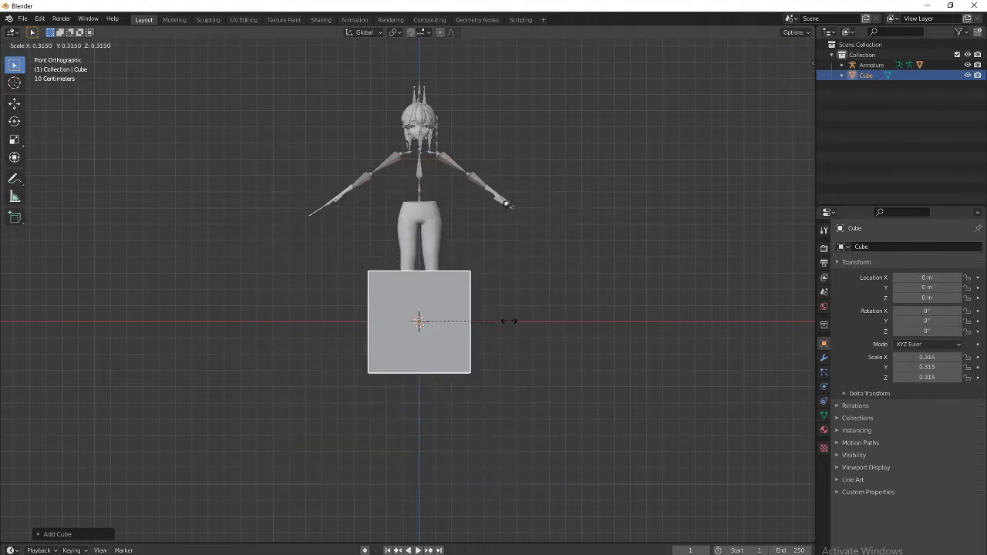
pyautogui.click(475, 326)
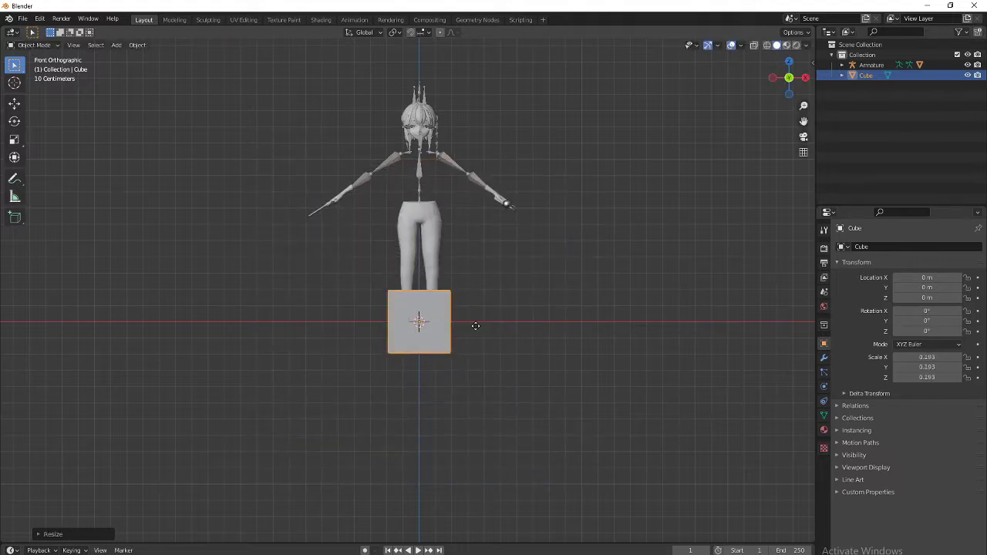
pyautogui.press('g')
pyautogui.press('Escape')
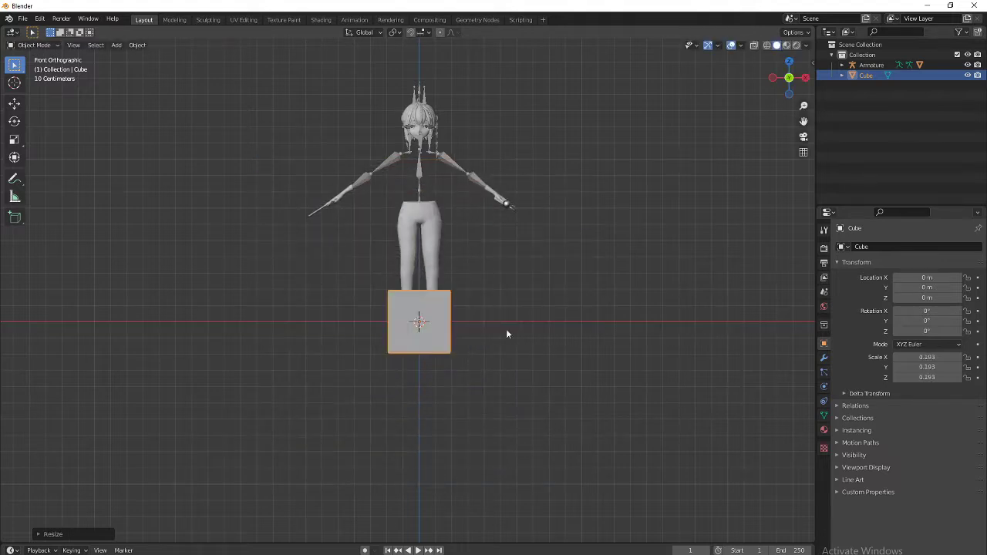
pyautogui.click(823, 359)
pyautogui.click(911, 247)
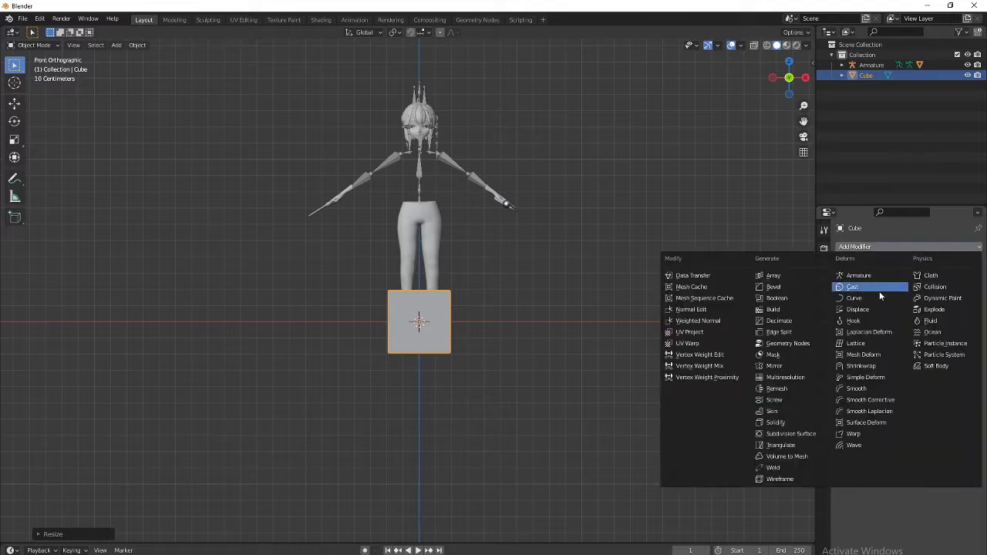
pyautogui.click(778, 367)
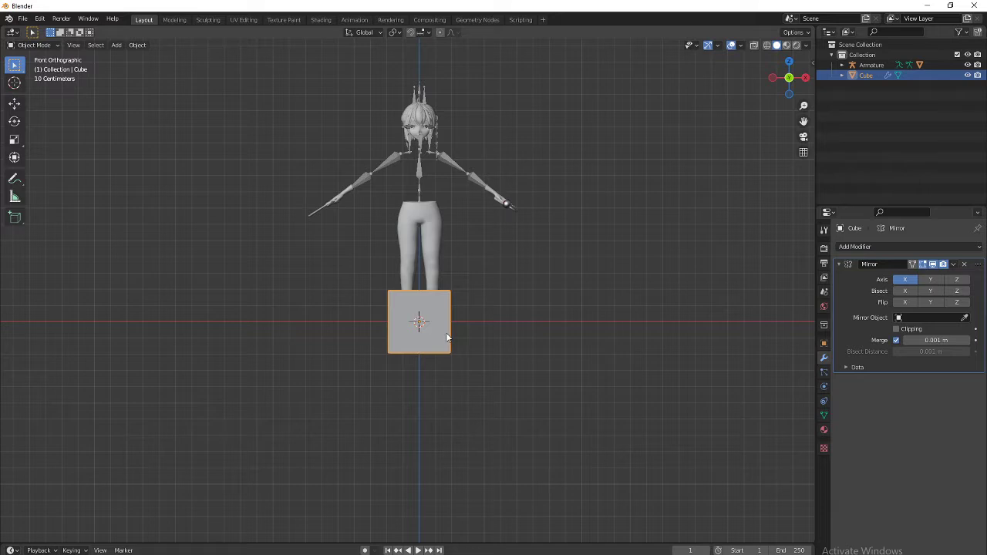
pyautogui.hotkey('ctrl', 'z')
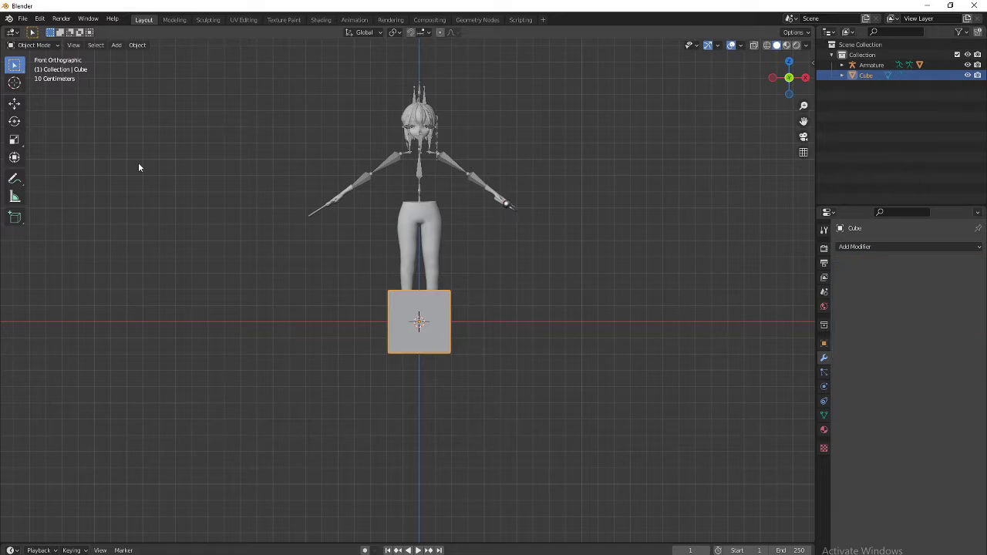
# Step: Enter Edit Mode on the cube and add a Mirror modifier on the X axis with Clipping enabled
pyautogui.press('Tab')
pyautogui.click(912, 247)
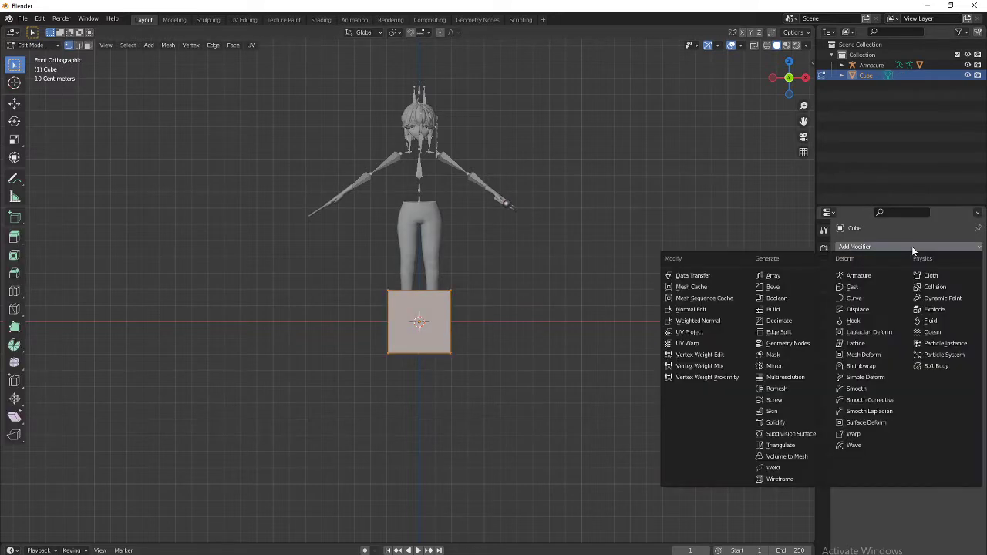
pyautogui.click(779, 367)
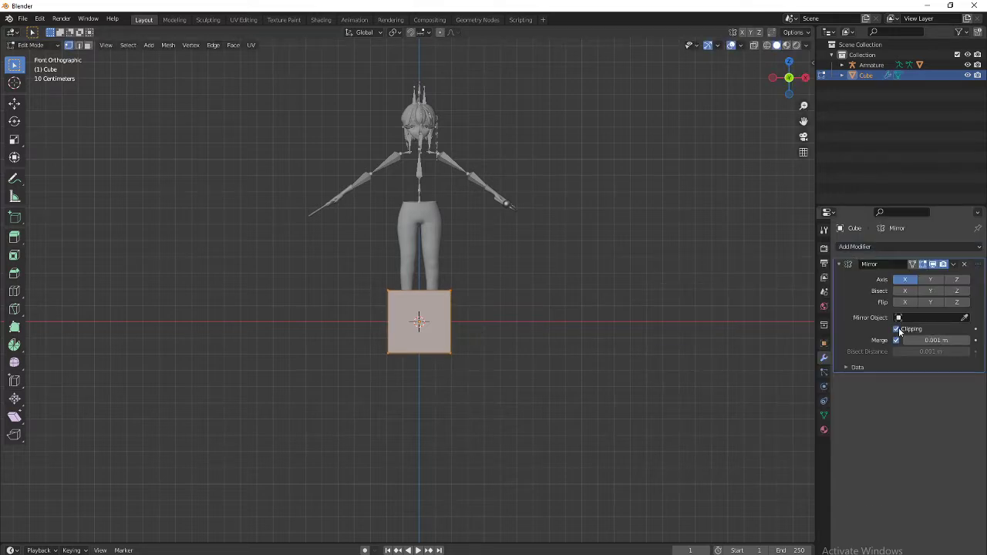
# Step: Move the cube's geometry about 0.25 m along X so its mirrored halves meet at the centre line
pyautogui.press('g')
pyautogui.press('x')
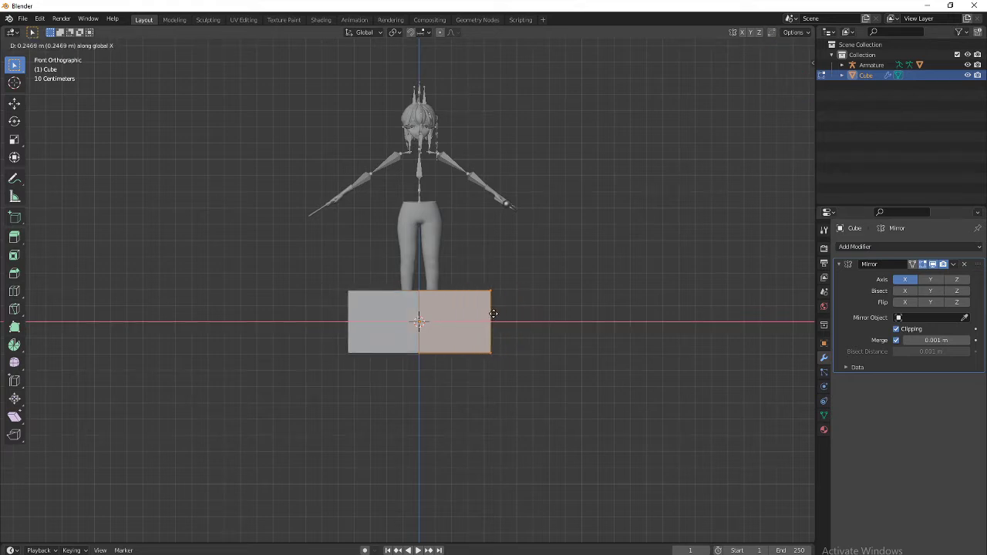
pyautogui.click(494, 314)
# Step: Raise the cube's geometry along Z to the torso area between the head and the trousers
pyautogui.scroll(2, 509, 330)
pyautogui.keyDown('shift'); pyautogui.moveTo(520, 349); pyautogui.dragTo(505, 327, button='middle'); pyautogui.keyUp('shift')
pyautogui.press('g')
pyautogui.press('z')
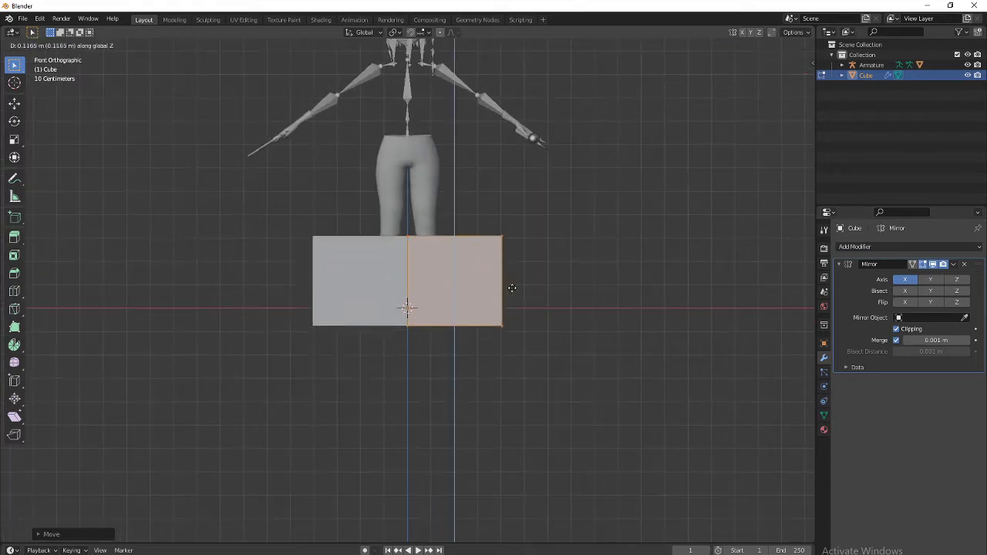
pyautogui.click(497, 124)
pyautogui.keyDown('shift'); pyautogui.moveTo(496, 124); pyautogui.dragTo(490, 309, button='middle'); pyautogui.keyUp('shift')
pyautogui.scroll(3, 519, 327)
pyautogui.scroll(-1, 519, 320)
pyautogui.scroll(-1, 469, 304)
pyautogui.scroll(1, 447, 279)
# Step: Select the vertices along the cube's central seam on its front and back sides
pyautogui.click(430, 254)
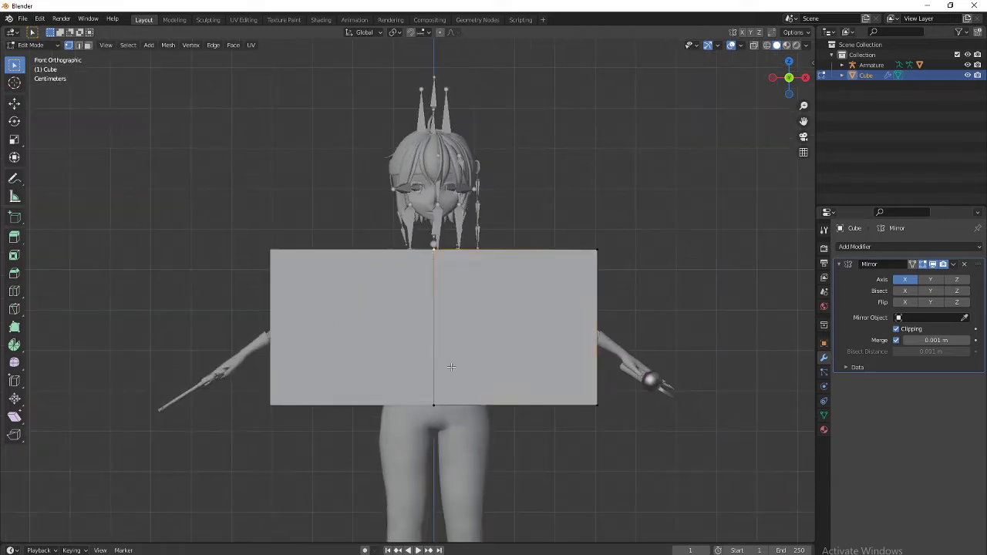
pyautogui.moveTo(436, 398); pyautogui.dragTo(533, 369, button='middle')
pyautogui.keyDown('shift'); pyautogui.click(389, 371); pyautogui.keyUp('shift')
pyautogui.keyDown('shift'); pyautogui.click(392, 226); pyautogui.keyUp('shift')
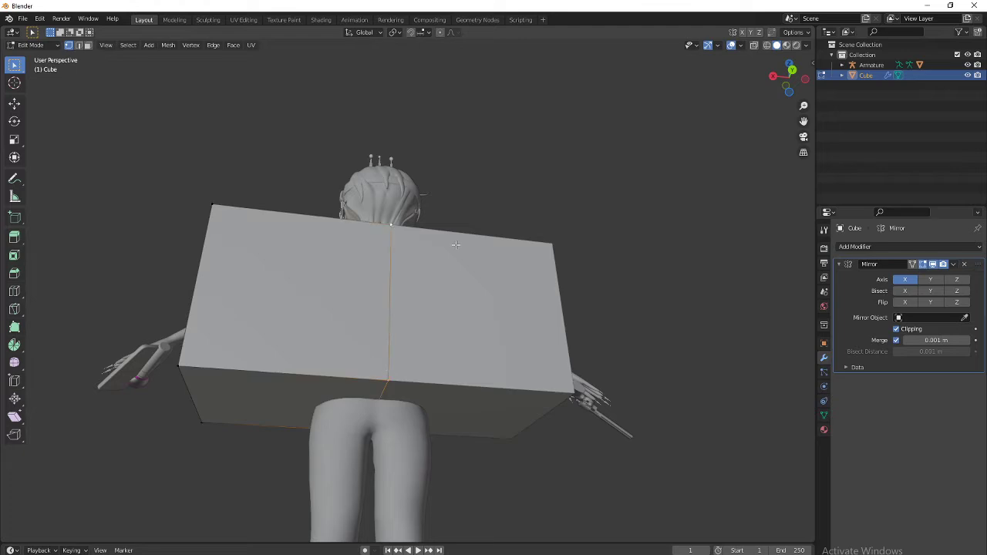
pyautogui.moveTo(392, 229); pyautogui.dragTo(554, 322, button='middle')
pyautogui.moveTo(363, 334); pyautogui.dragTo(463, 302, button='middle')
pyautogui.scroll(-4, 471, 301)
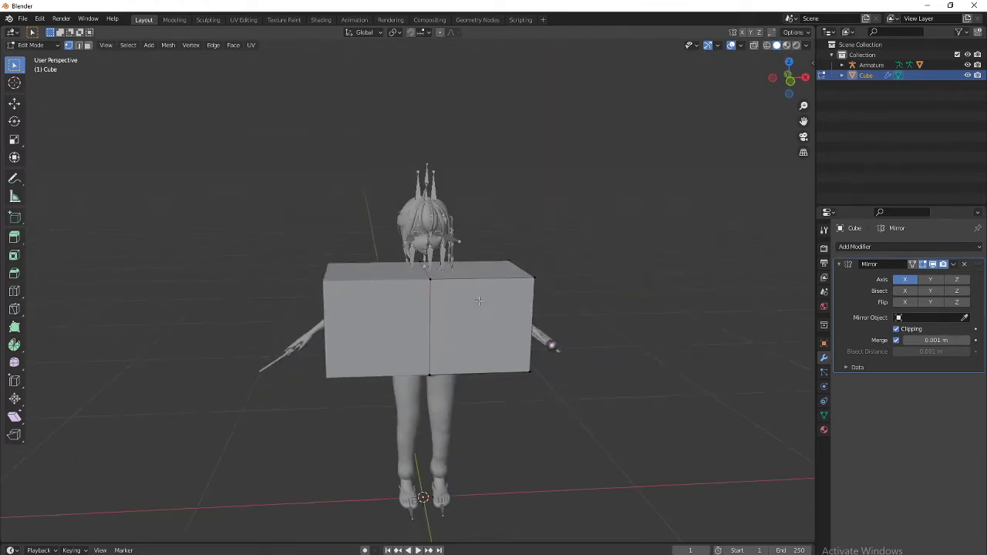
# Step: Move all the cube's geometry about 0.2 m inward along X, narrowing the mirrored block to roughly torso width
pyautogui.click(792, 82)
pyautogui.scroll(3, 622, 236)
pyautogui.keyDown('shift'); pyautogui.moveTo(612, 245); pyautogui.dragTo(535, 189, button='middle'); pyautogui.keyUp('shift')
pyautogui.scroll(1, 540, 192)
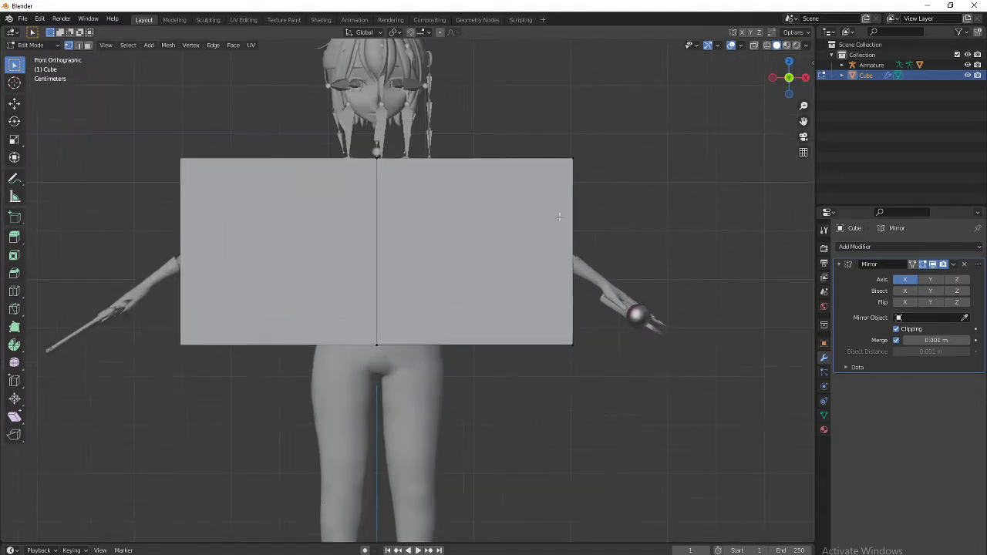
pyautogui.scroll(-3, 571, 231)
pyautogui.press('a')
pyautogui.press('x')
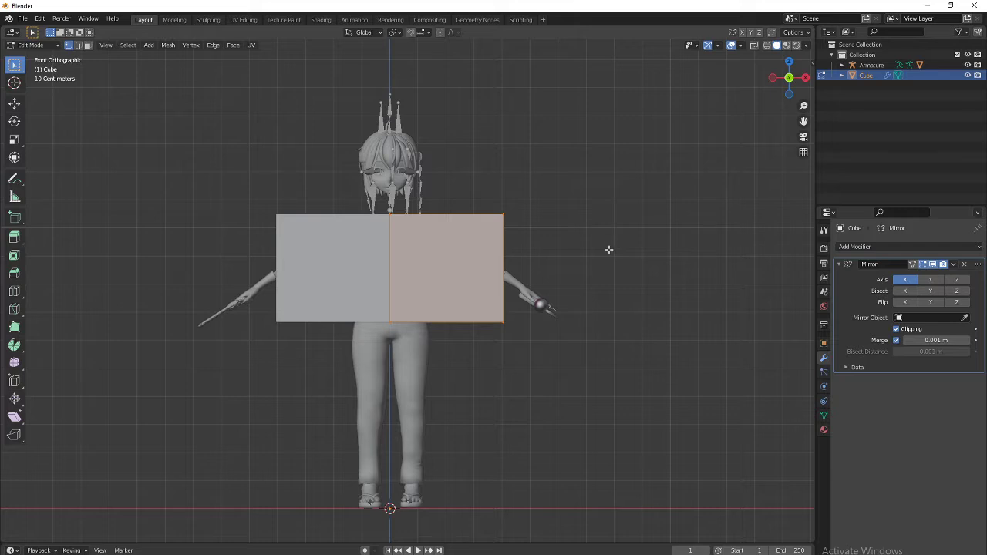
pyautogui.press('g')
pyautogui.press('x')
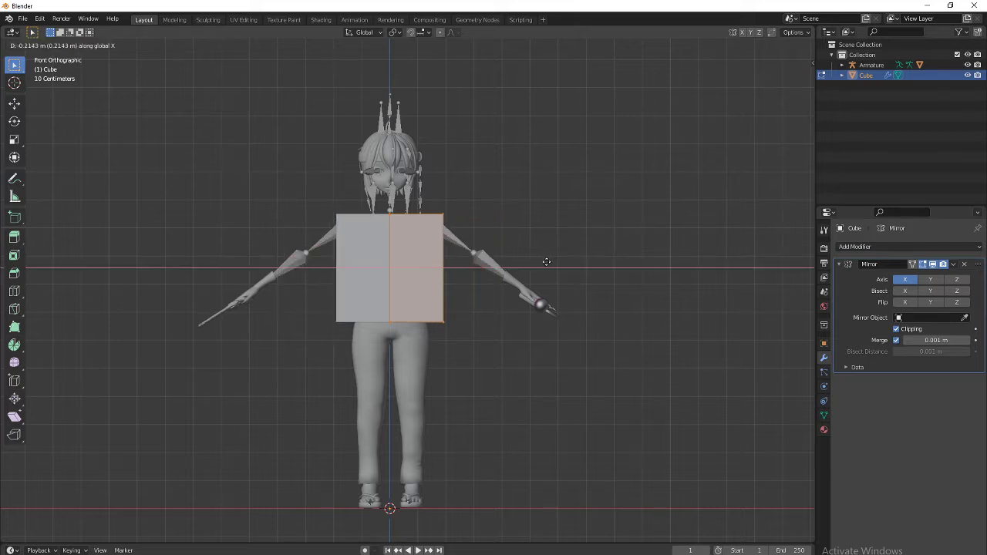
pyautogui.click(543, 263)
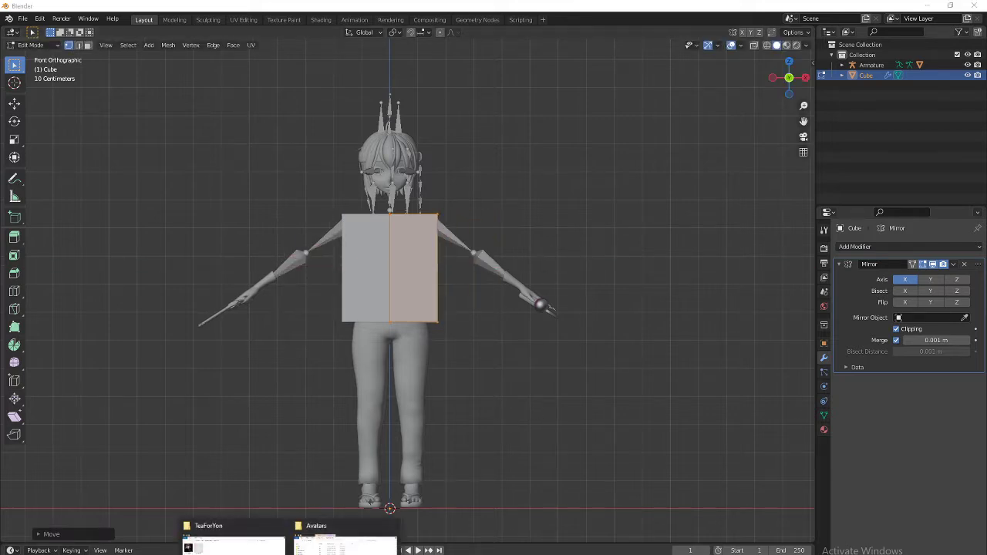
# Step: Open the reference picture image0 from the TeaForYon folder, place it beside the model for comparison, and return to Blender
pyautogui.click(235, 552)
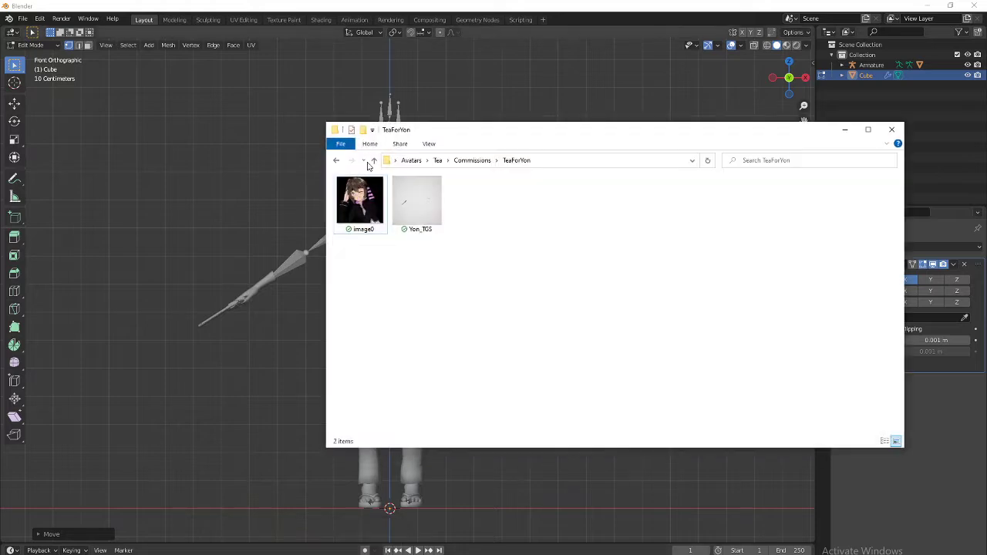
pyautogui.doubleClick(351, 216)
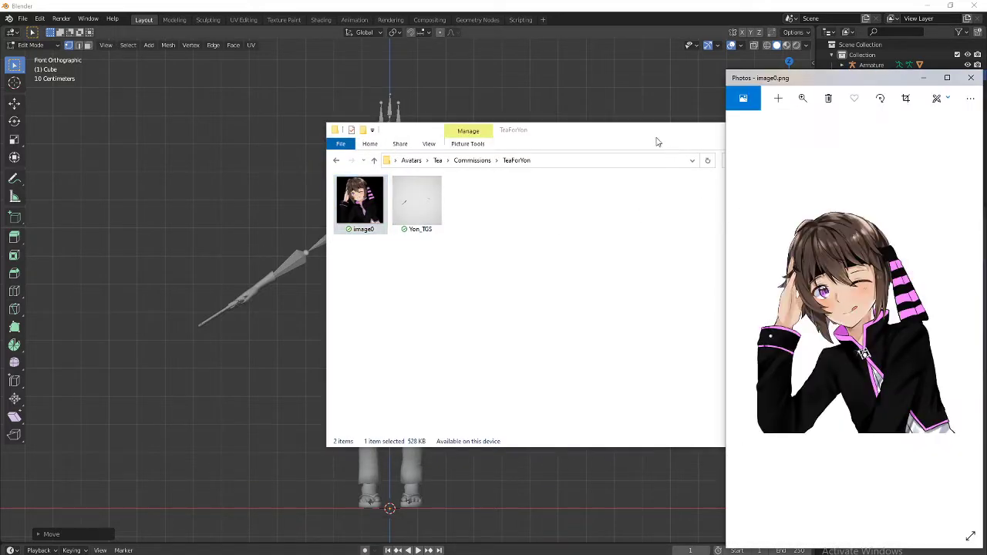
pyautogui.click(658, 141)
pyautogui.click(895, 130)
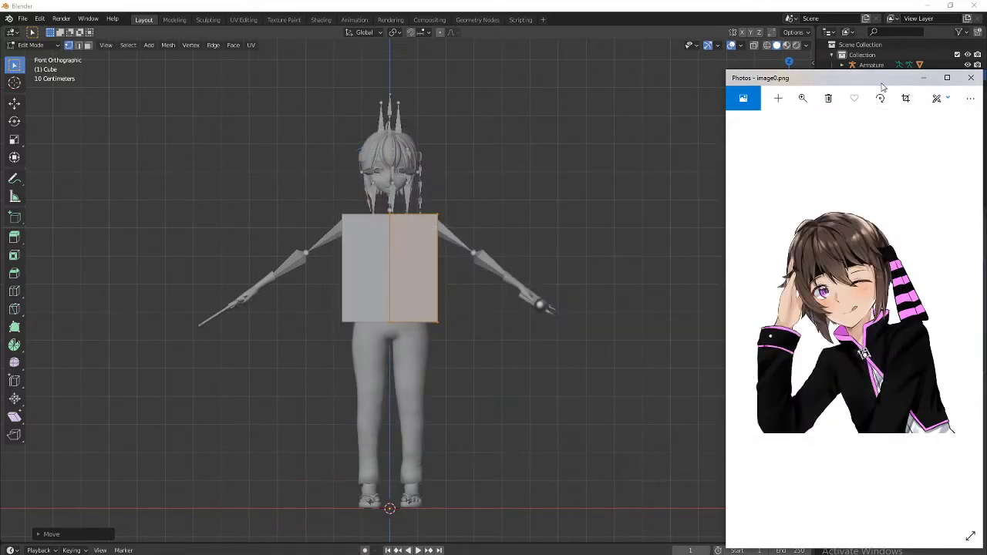
pyautogui.moveTo(884, 87); pyautogui.dragTo(741, 62)
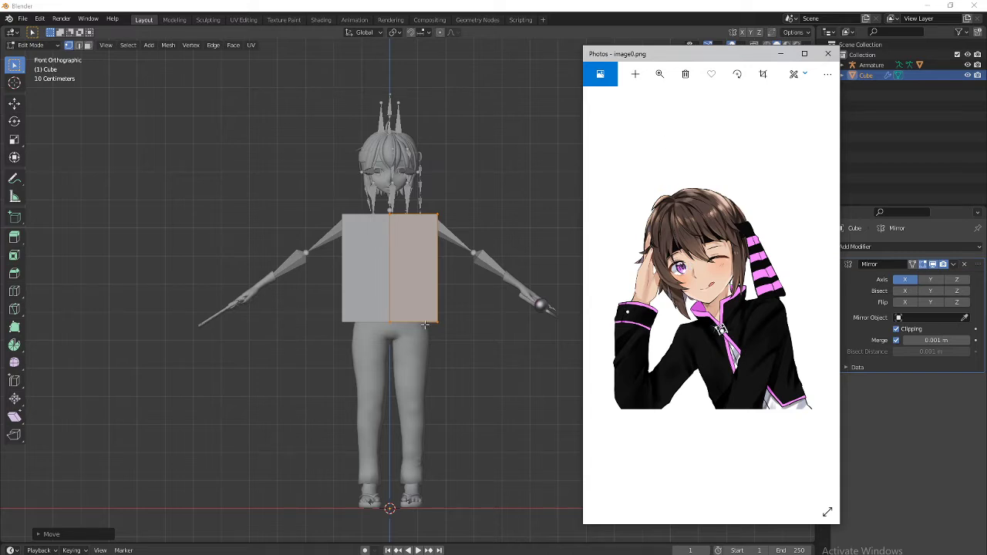
pyautogui.click(528, 206)
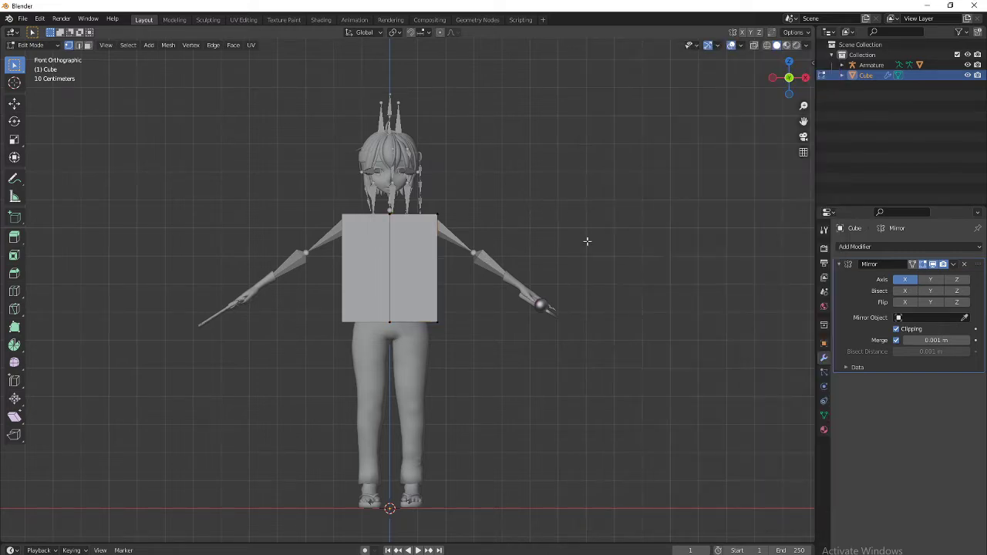
# Step: Examine the block's depth and width against the avatar's armature in the side and front orthographic views
pyautogui.click(789, 77)
pyautogui.scroll(3, 447, 266)
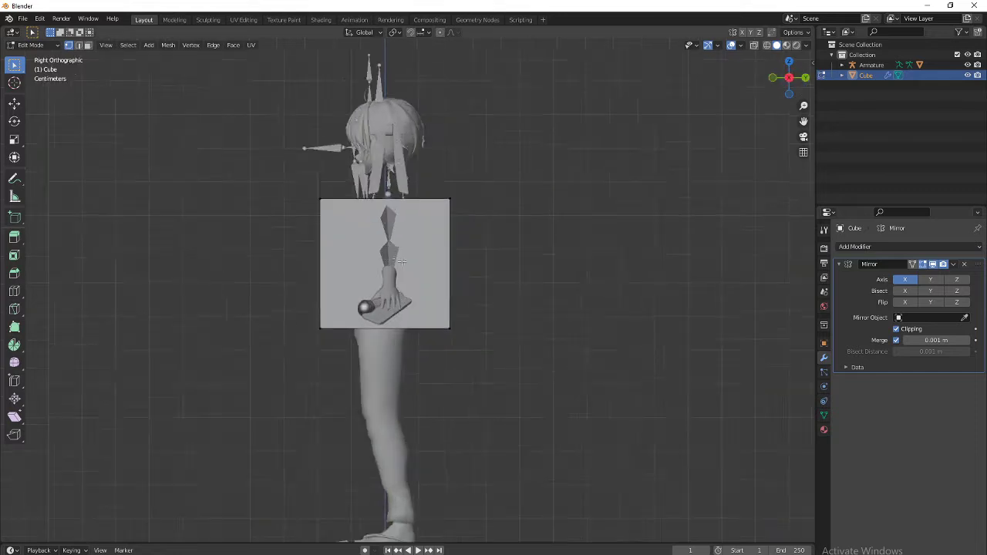
pyautogui.scroll(-8, 527, 300)
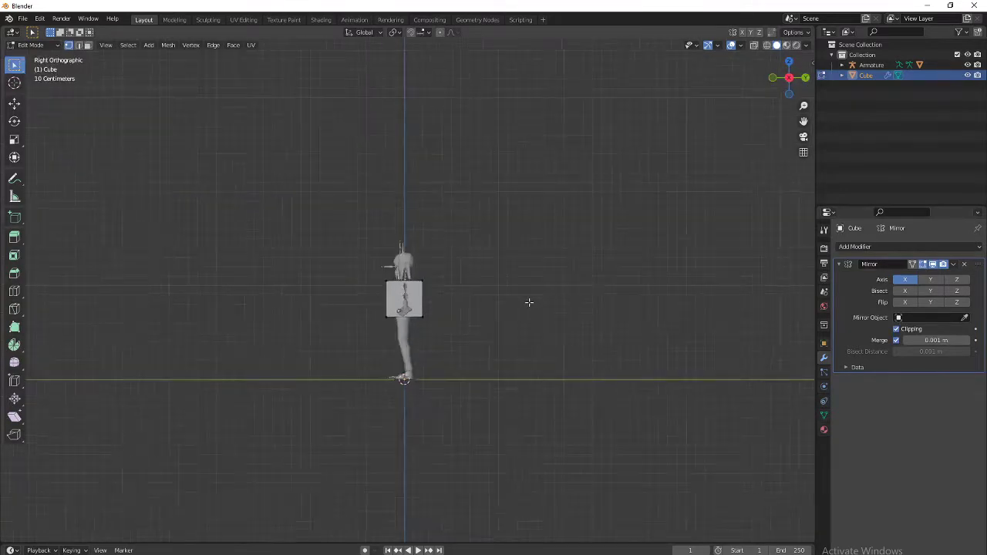
pyautogui.scroll(11, 527, 300)
pyautogui.scroll(-5, 587, 251)
pyautogui.scroll(4, 578, 258)
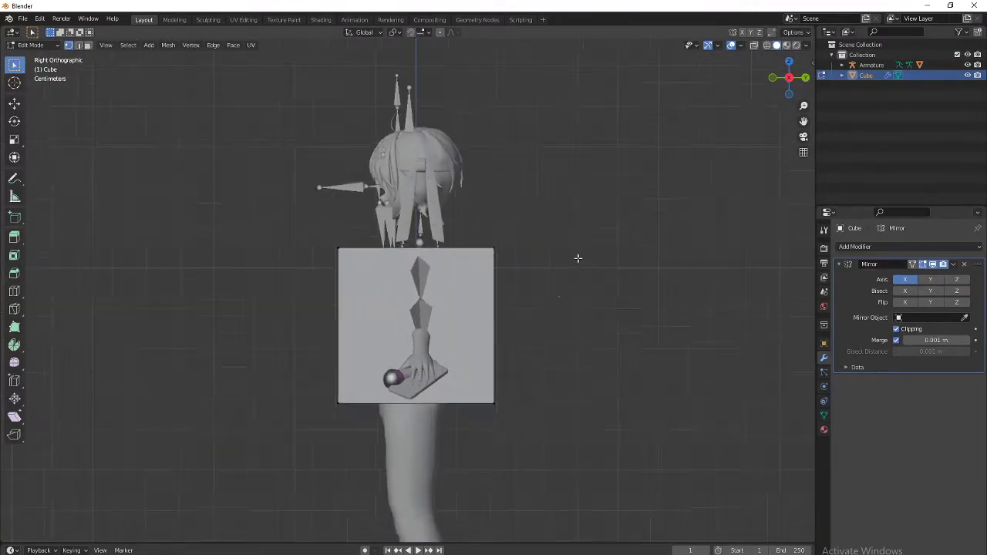
pyautogui.click(778, 78)
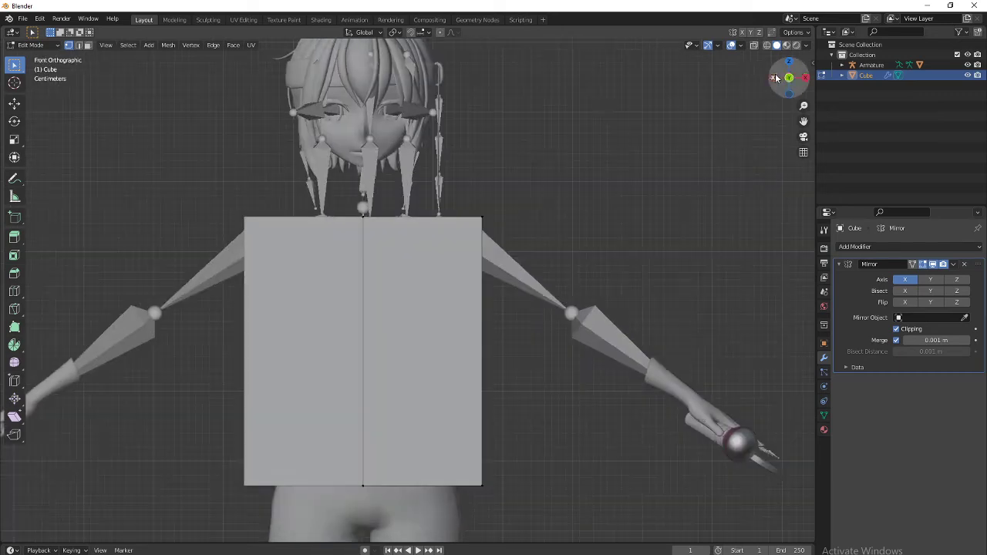
pyautogui.scroll(-2, 558, 242)
pyautogui.scroll(1, 558, 242)
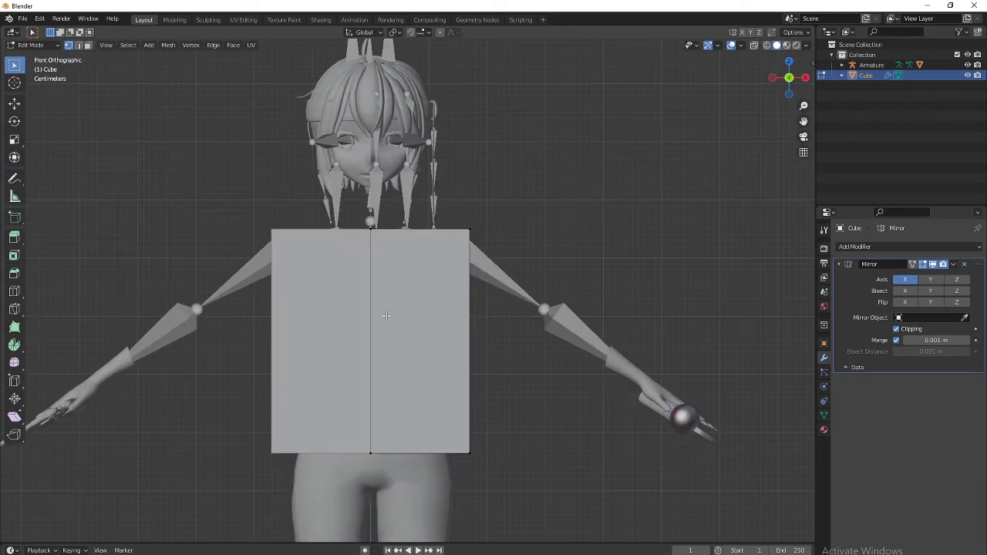
# Step: Add two centred loop cuts to the block, one horizontal at mid-height and one vertical down the middle of its side
pyautogui.hotkey('ctrl', 'r')
pyautogui.click(459, 341)
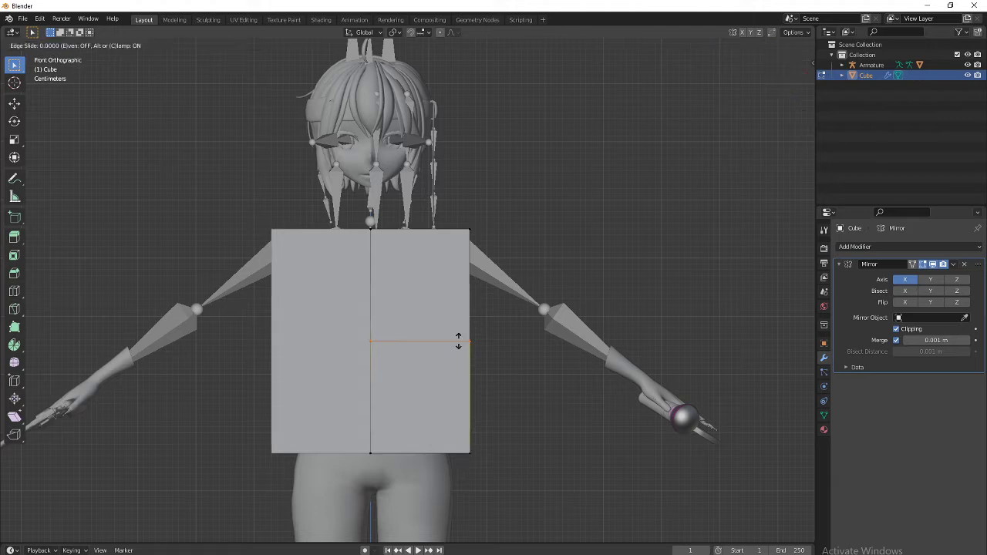
pyautogui.rightClick(456, 342)
pyautogui.moveTo(628, 337); pyautogui.dragTo(442, 360, button='middle')
pyautogui.hotkey('ctrl', 'r')
pyautogui.rightClick(442, 360)
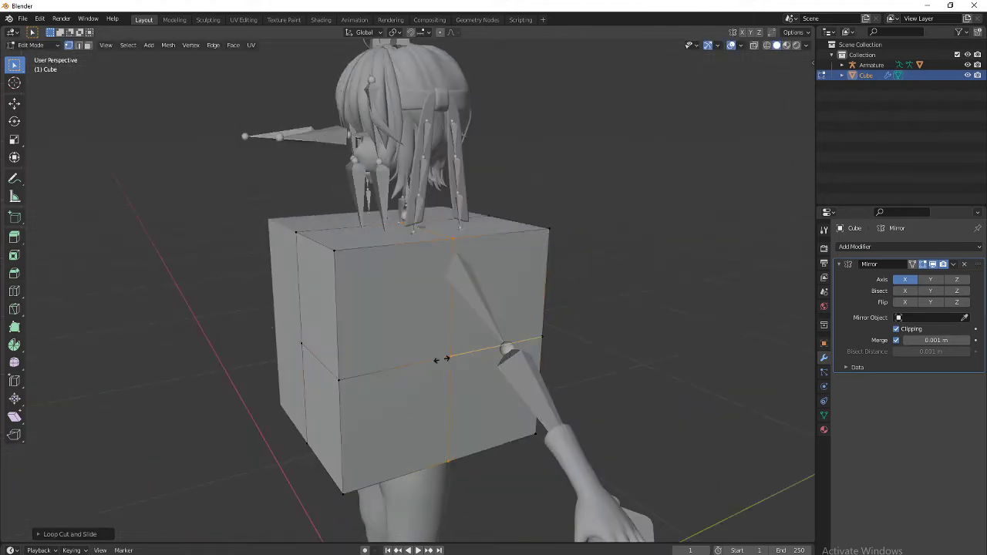
# Step: Scale all the block's geometry along Y to about half its depth and shift it slightly forward along Y around the torso
pyautogui.click(799, 77)
pyautogui.keyDown('shift'); pyautogui.scroll(-3, 448, 354); pyautogui.keyUp('shift')
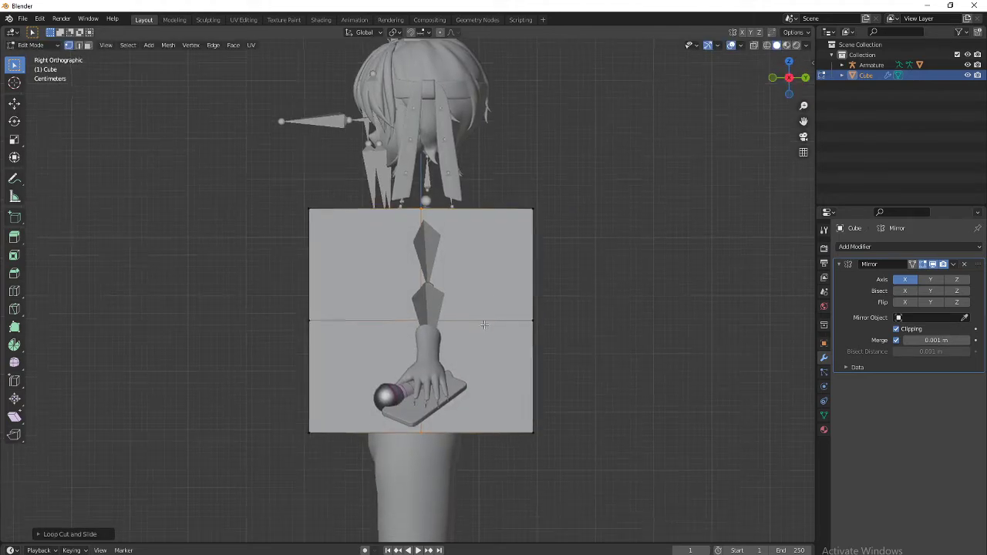
pyautogui.press('a')
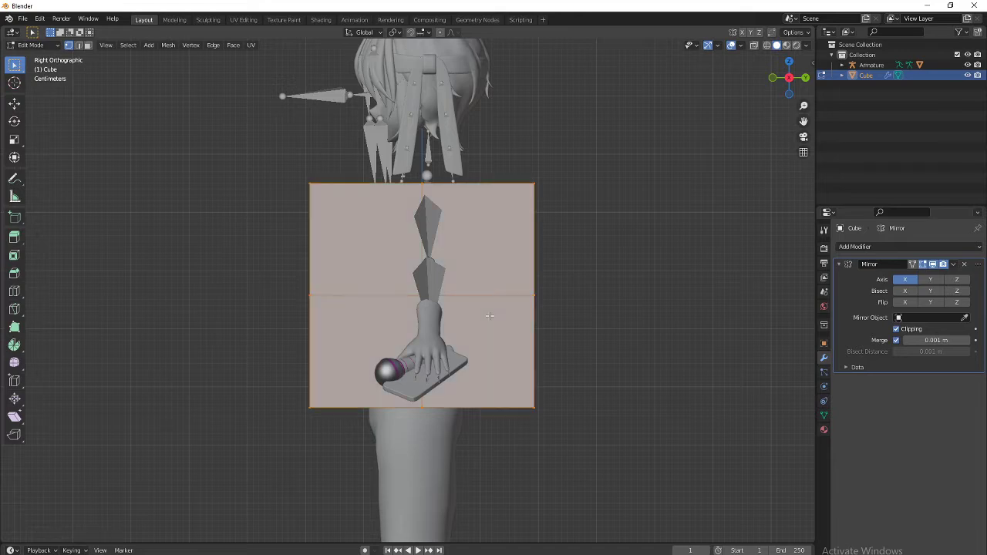
pyautogui.press('g')
pyautogui.press('y')
pyautogui.rightClick(476, 323)
pyautogui.press('y')
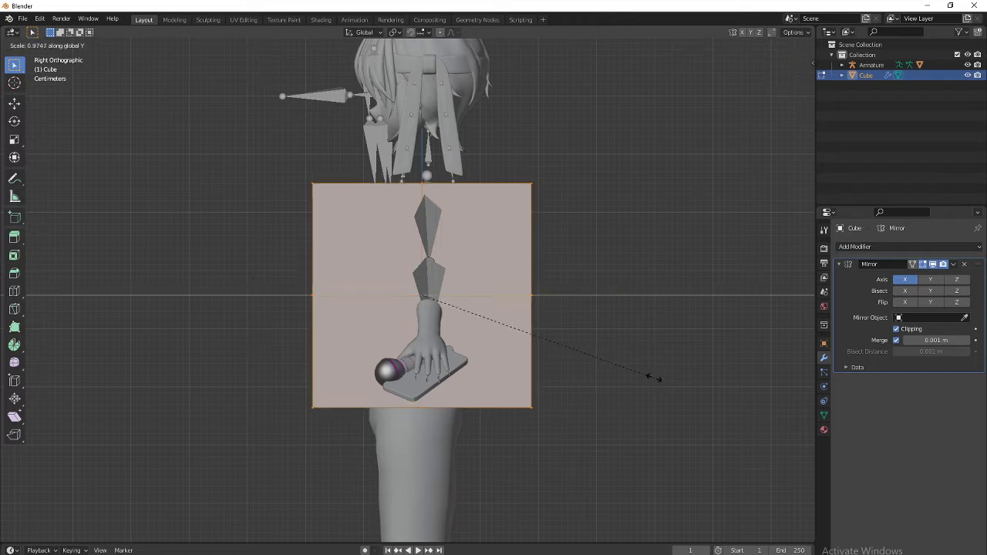
pyautogui.click(554, 334)
pyautogui.press('g')
pyautogui.press('y')
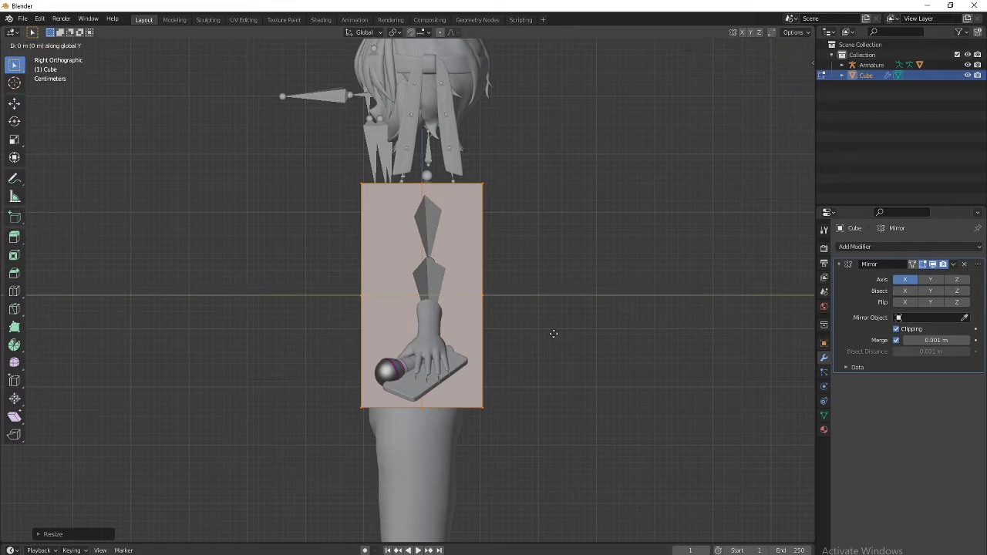
pyautogui.click(545, 329)
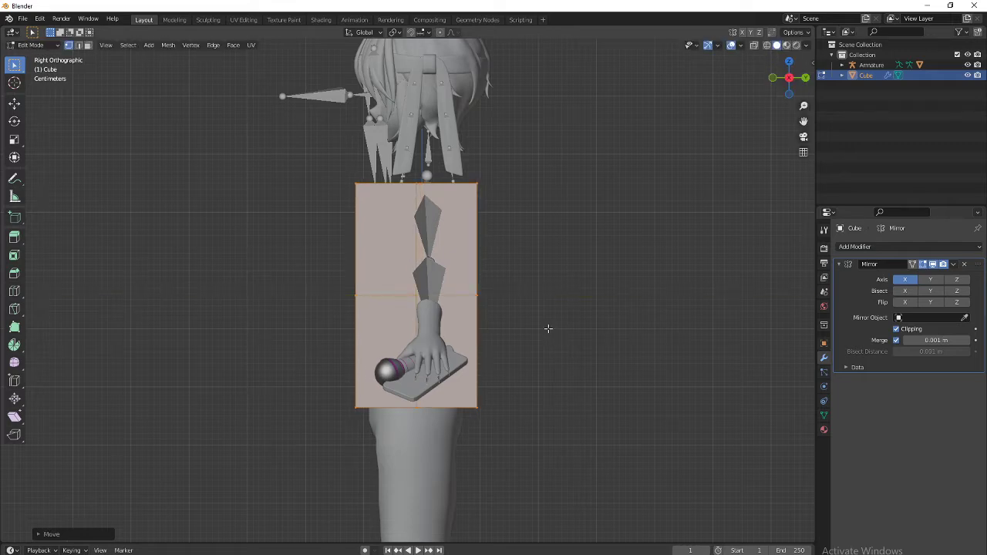
# Step: Add a centred vertical loop cut through the front face of the block's editable half
pyautogui.click(773, 78)
pyautogui.scroll(2, 656, 255)
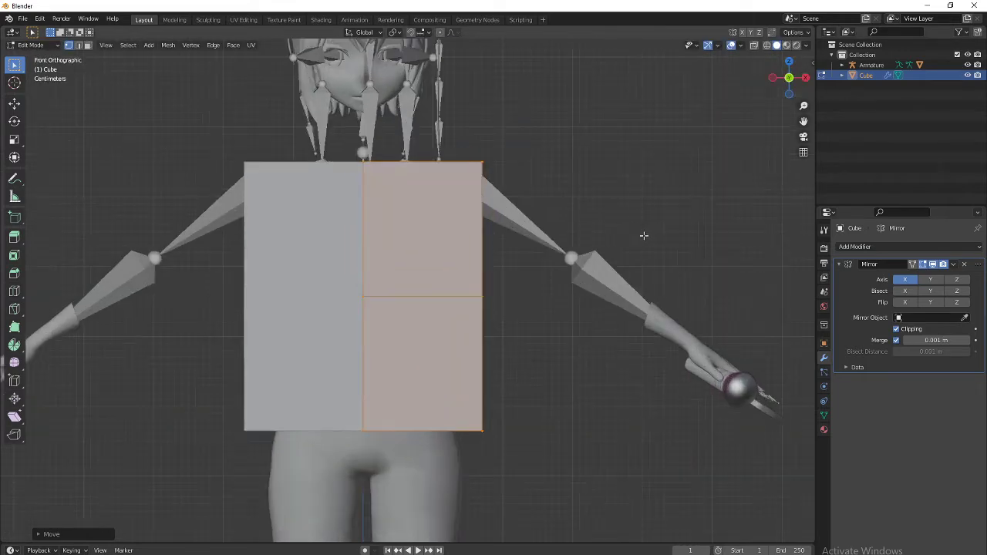
pyautogui.scroll(-2, 671, 273)
pyautogui.scroll(3, 480, 326)
pyautogui.moveTo(591, 264); pyautogui.dragTo(407, 308, button='middle')
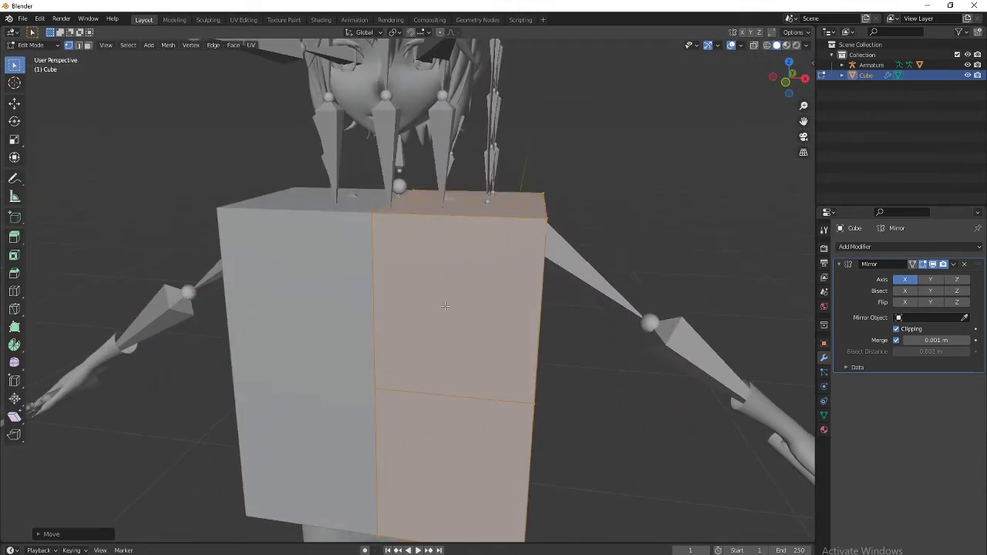
pyautogui.hotkey('ctrl', 'r')
pyautogui.click(457, 236)
pyautogui.rightClick(471, 270)
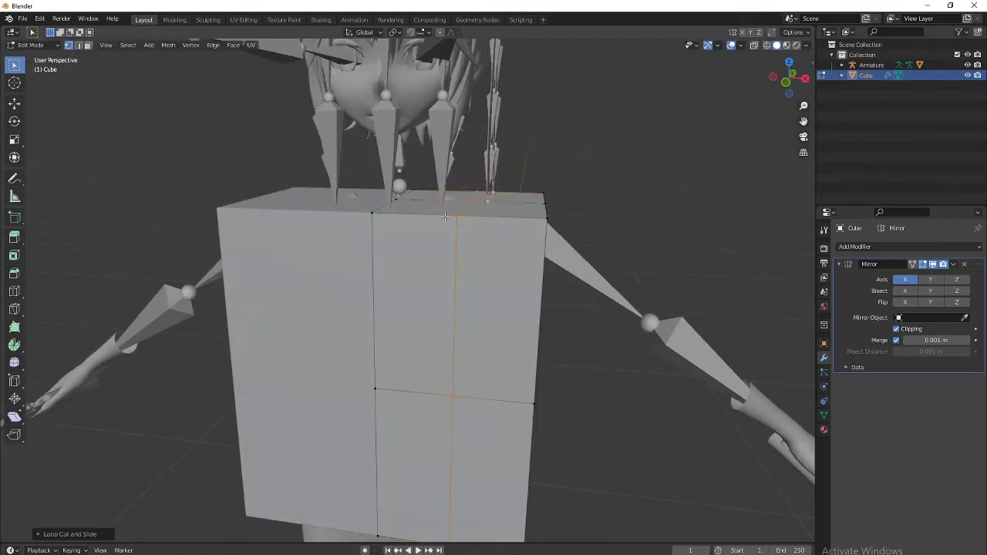
# Step: Add centred horizontal loop cuts through the upper and lower halves of the block, dividing its height into four rows
pyautogui.hotkey('ctrl', 'r')
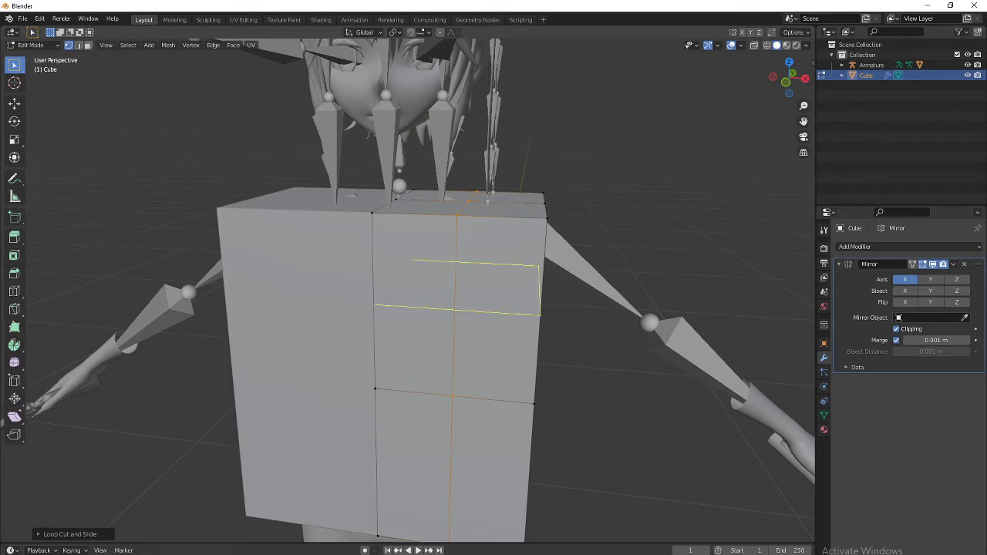
pyautogui.click(519, 301)
pyautogui.rightClick(520, 341)
pyautogui.scroll(-2, 518, 343)
pyautogui.keyDown('shift'); pyautogui.moveTo(460, 420); pyautogui.dragTo(464, 334, button='middle'); pyautogui.keyUp('shift')
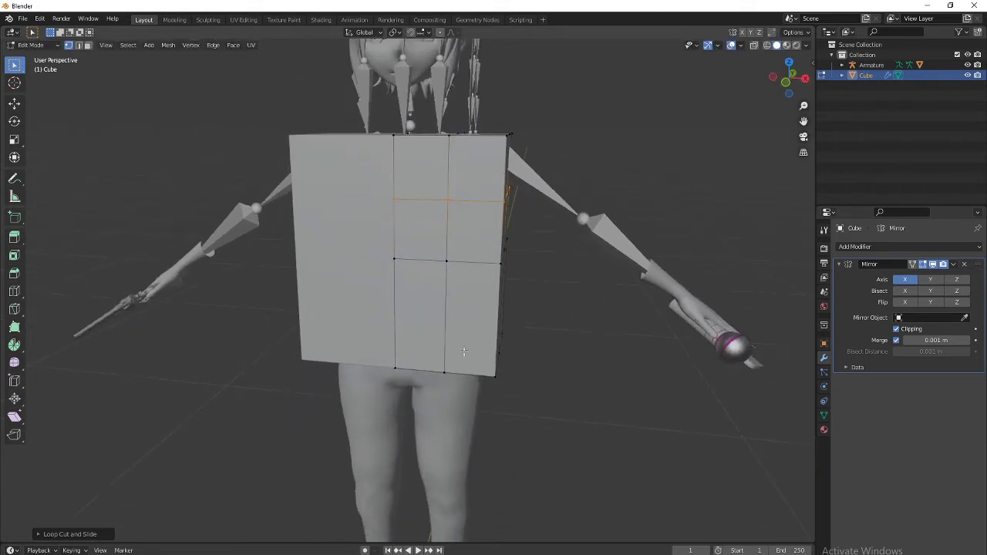
pyautogui.hotkey('ctrl', 'r')
pyautogui.click(464, 352)
pyautogui.rightClick(464, 352)
pyautogui.moveTo(728, 375); pyautogui.dragTo(675, 356, button='middle')
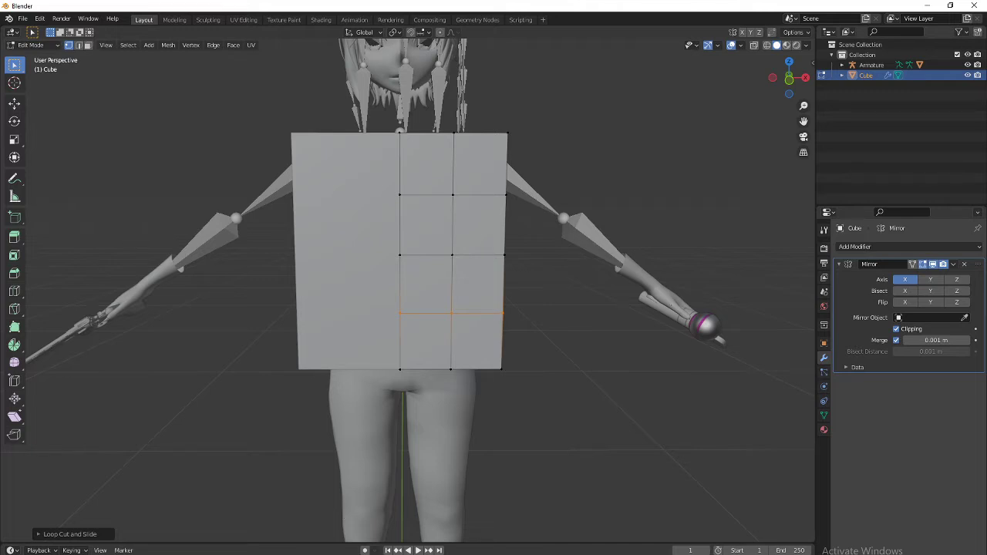
# Step: Check the subdivided block in side and front views and compare it with the jacket in the reference picture image0
pyautogui.moveTo(365, 554)
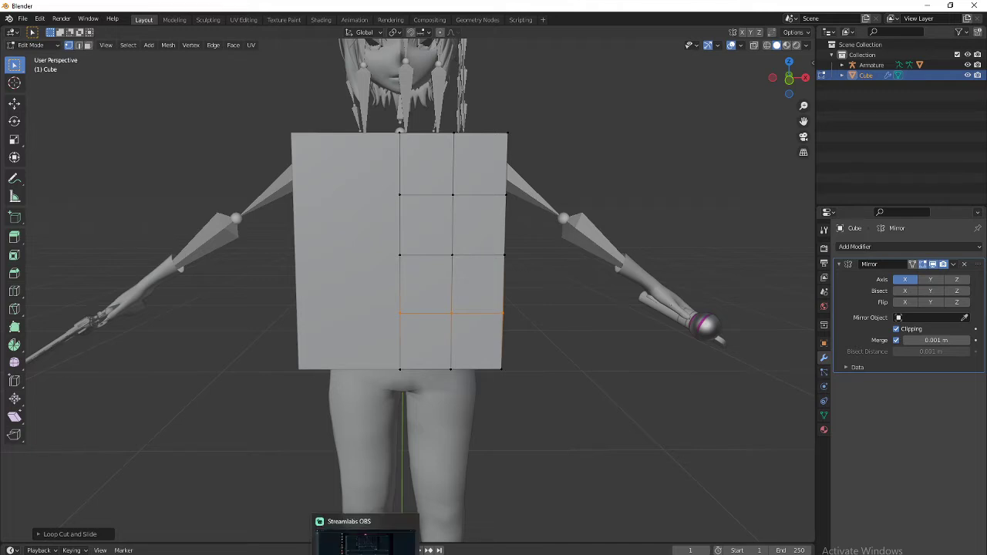
pyautogui.click(806, 78)
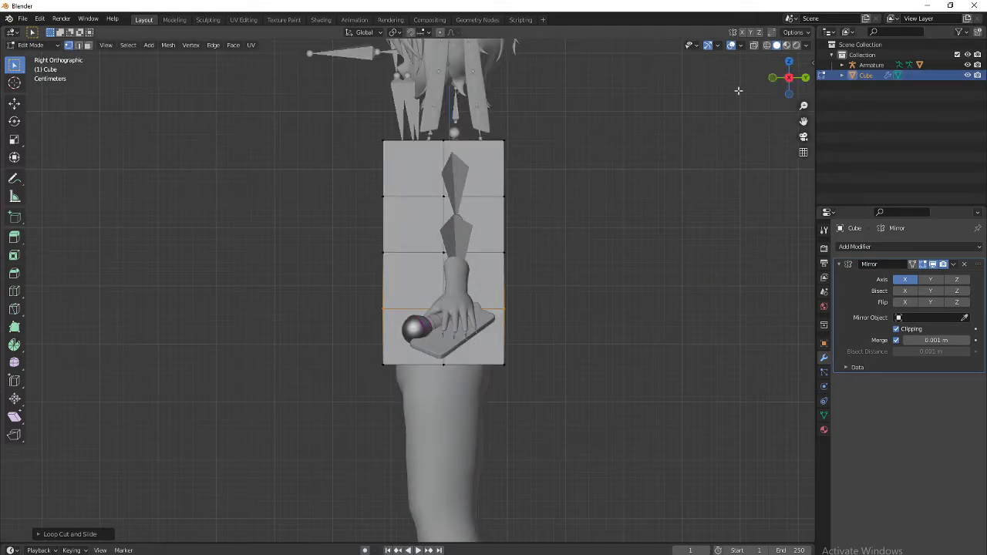
pyautogui.click(773, 78)
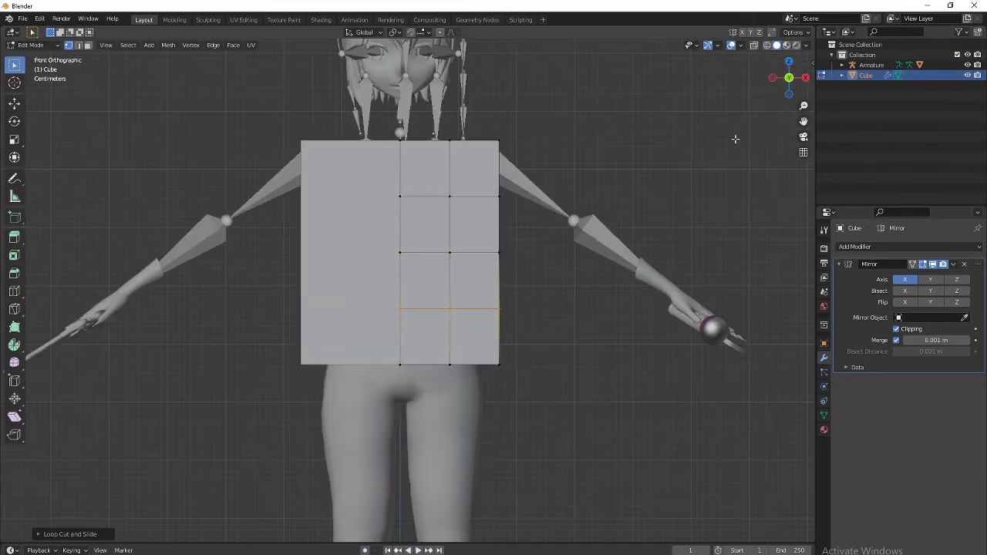
pyautogui.click(442, 554)
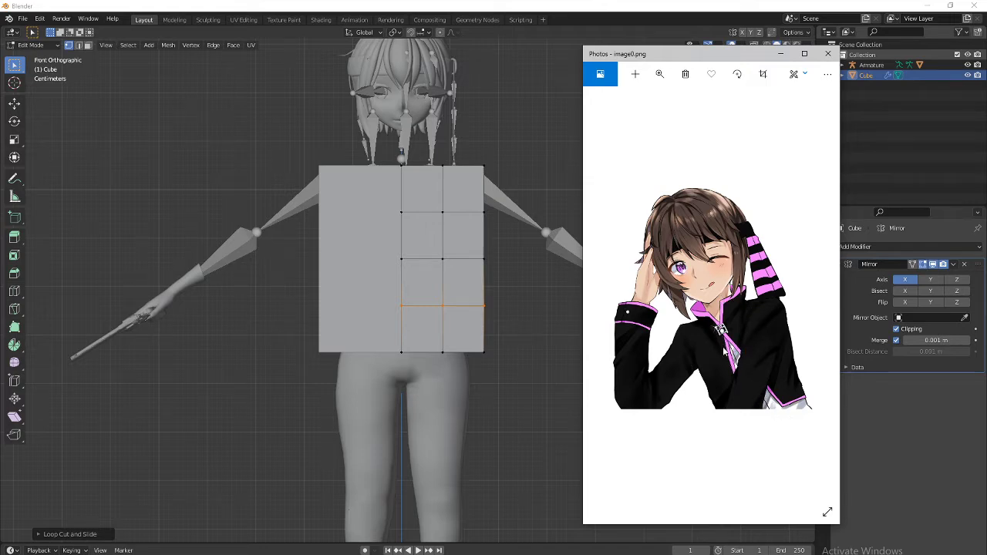
pyautogui.scroll(-2, 509, 297)
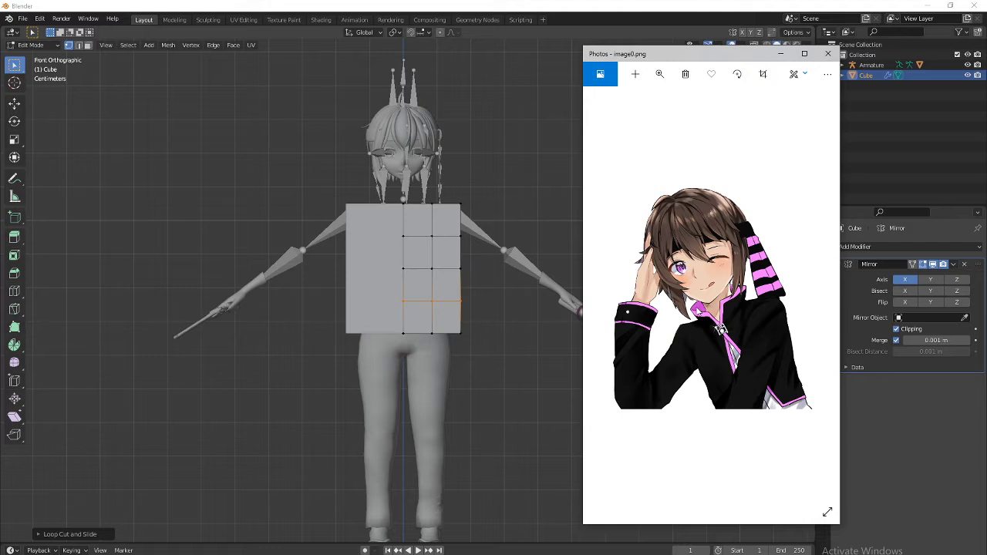
pyautogui.scroll(3, 478, 241)
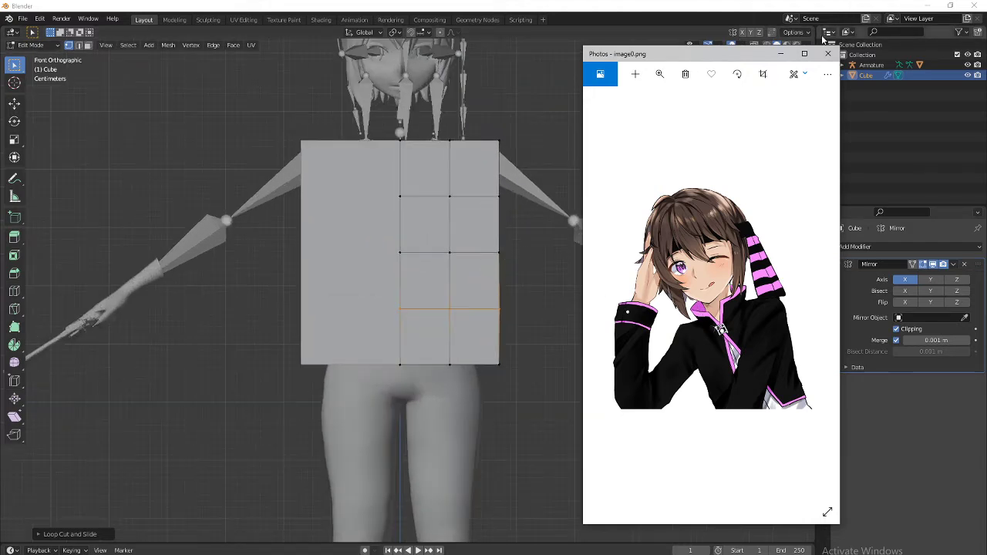
pyautogui.click(782, 54)
# Step: Slide the block's vertical front outer corner edge loop inward across the front face to bevel that corner around the torso
pyautogui.moveTo(580, 170); pyautogui.dragTo(430, 257, button='middle')
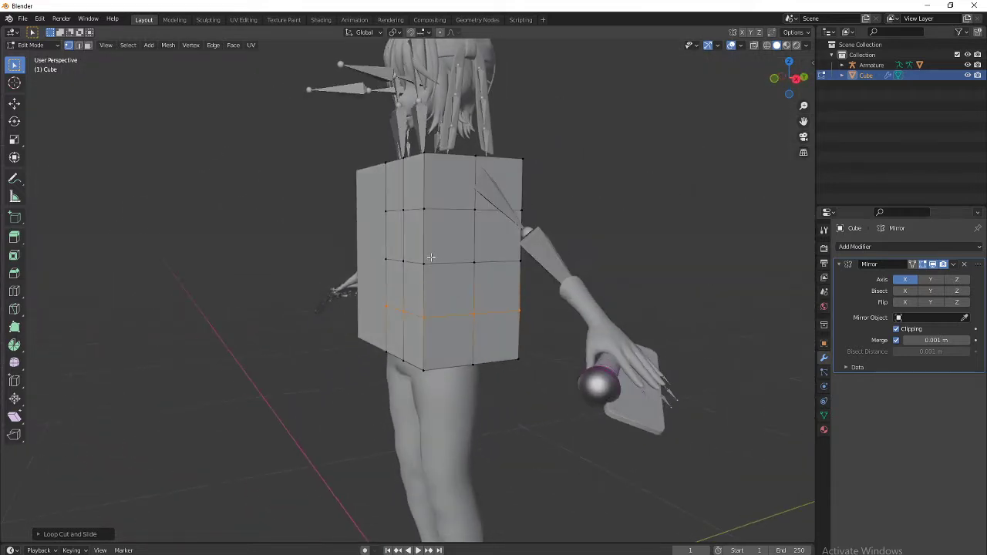
pyautogui.keyDown('alt'); pyautogui.click(427, 197); pyautogui.keyUp('alt')
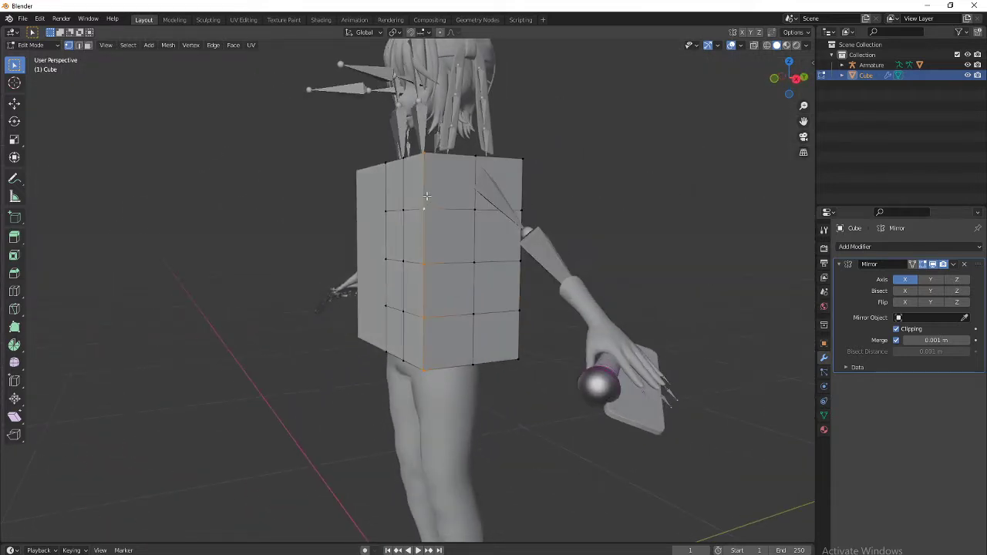
pyautogui.press('g')
pyautogui.press('g')
pyautogui.click(488, 251)
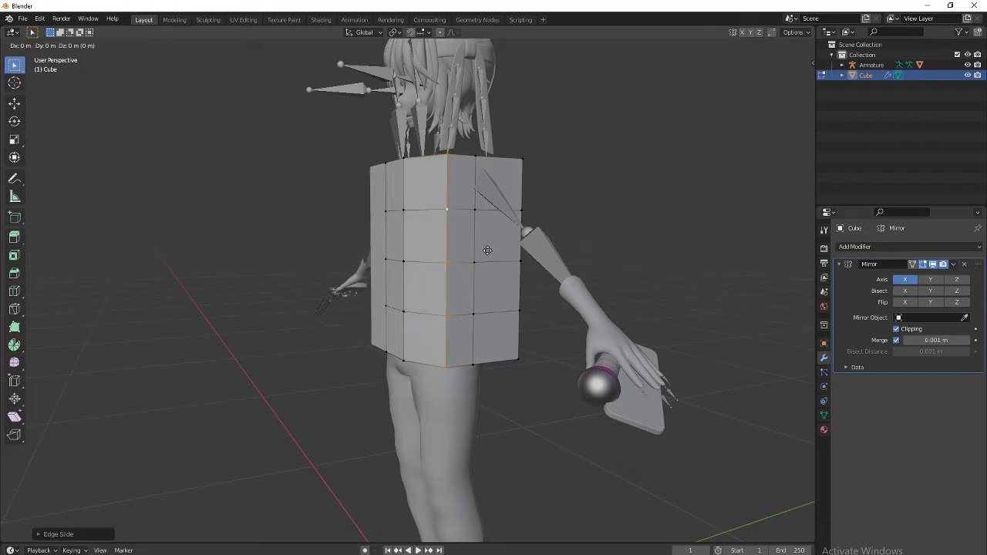
pyautogui.press('g')
pyautogui.click(480, 251)
# Step: Slide the block's vertical back outer corner edge loop inward and readjust it along the adjoining face to round the back corner
pyautogui.moveTo(577, 247); pyautogui.dragTo(426, 236, button='middle')
pyautogui.keyDown('alt'); pyautogui.click(374, 239); pyautogui.keyUp('alt')
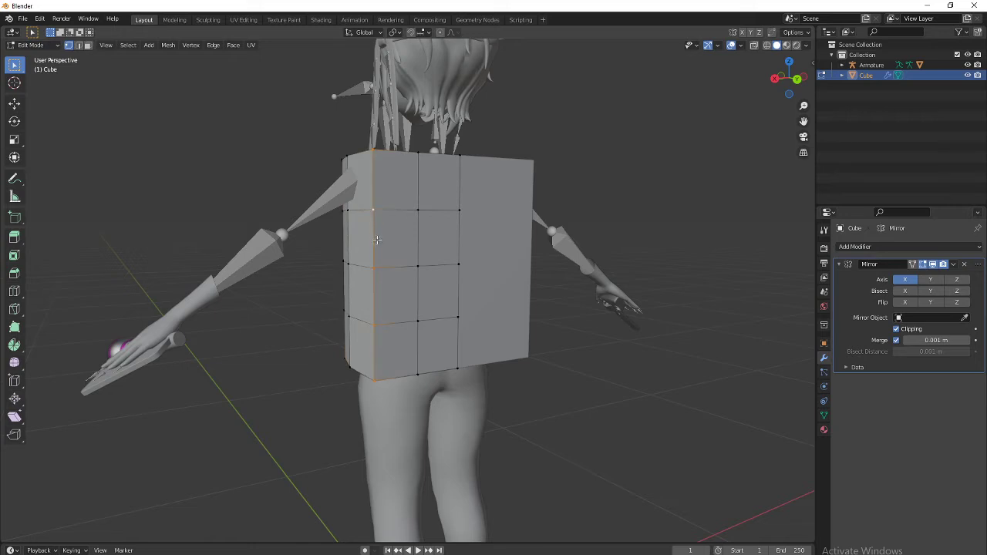
pyautogui.press('g')
pyautogui.press('g')
pyautogui.click(394, 244)
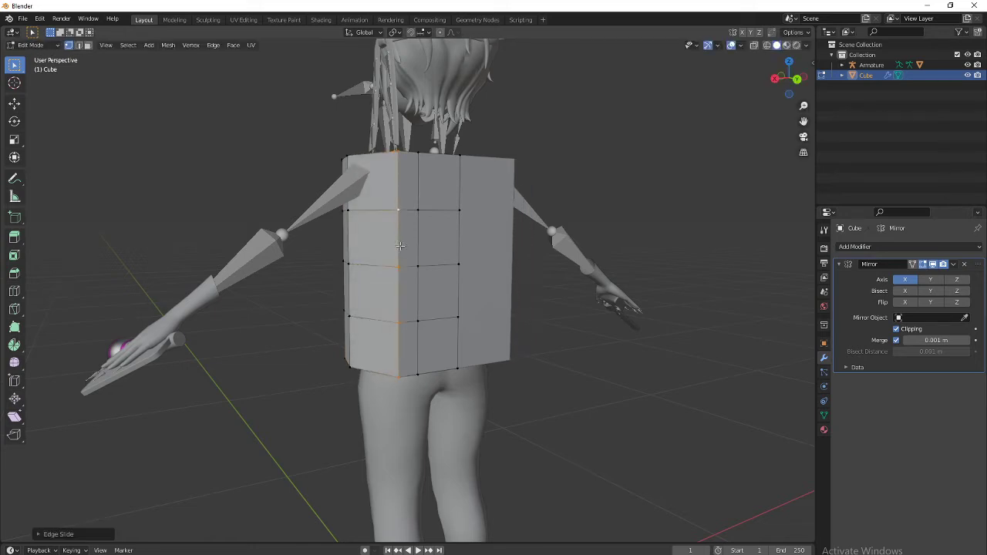
pyautogui.press('g')
pyautogui.press('g')
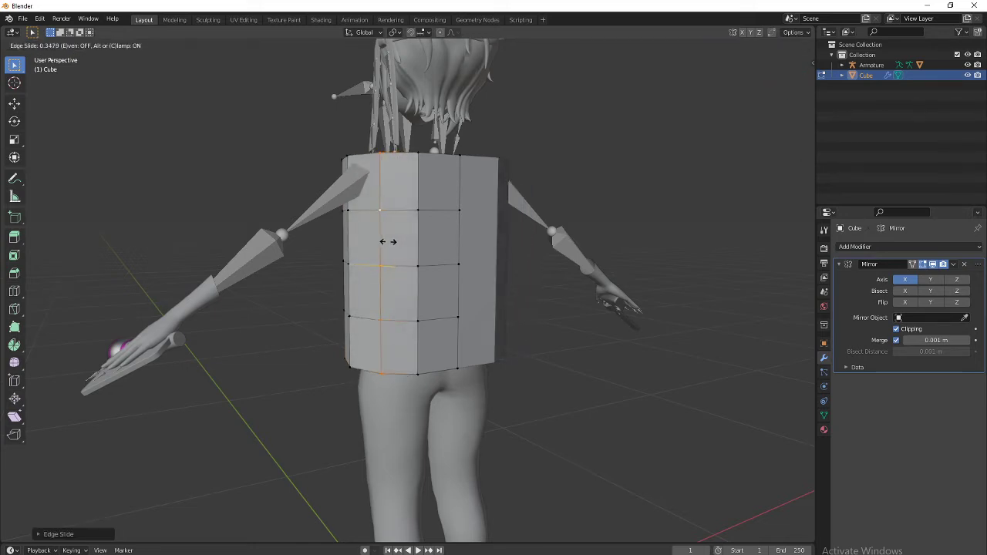
pyautogui.click(388, 236)
# Step: Add centred vertical loop cuts through the depth and width of the block's editable half, halving its columns across the top
pyautogui.moveTo(389, 236); pyautogui.dragTo(530, 243, button='middle')
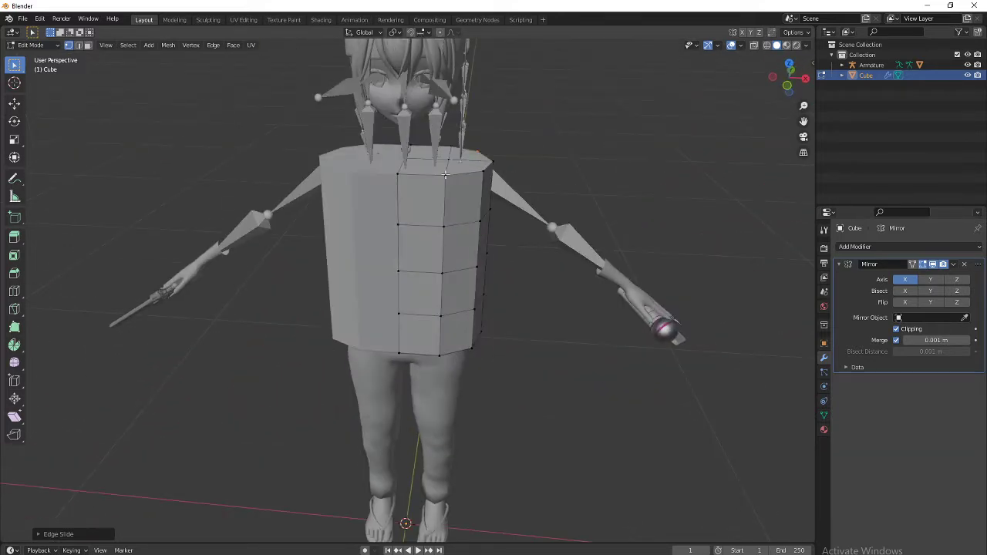
pyautogui.moveTo(445, 176); pyautogui.dragTo(439, 202, button='middle')
pyautogui.hotkey('ctrl', 'r')
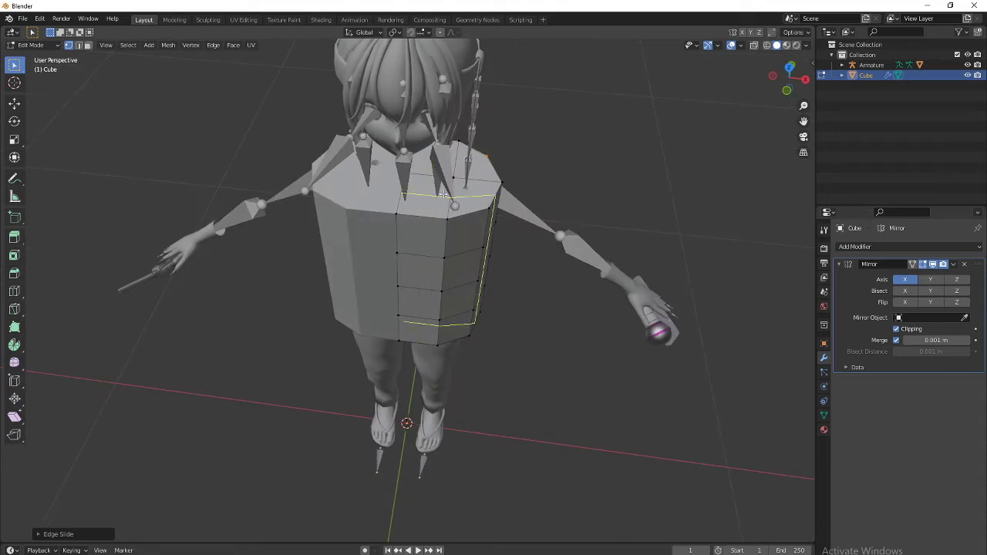
pyautogui.click(443, 191)
pyautogui.click(443, 191)
pyautogui.moveTo(516, 201); pyautogui.dragTo(476, 228, button='middle')
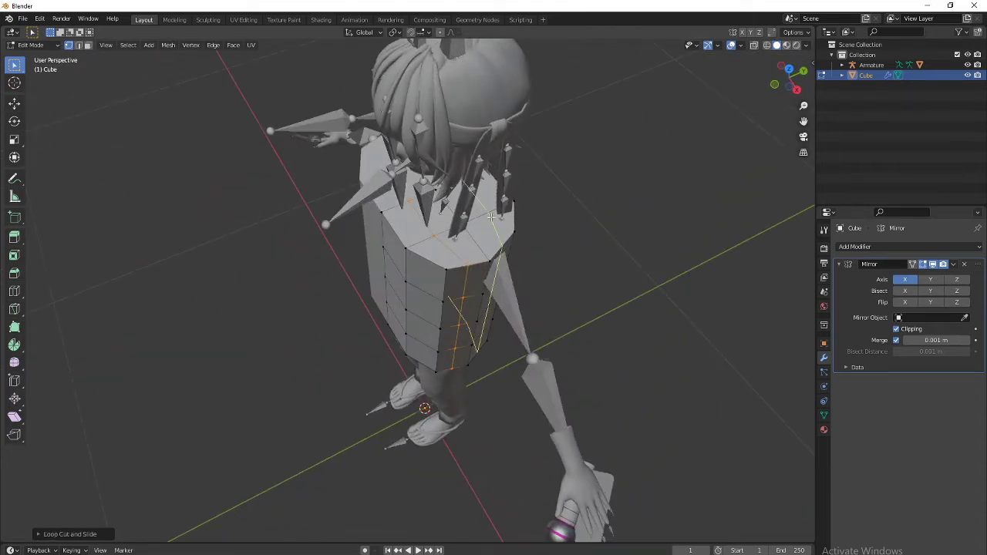
pyautogui.hotkey('ctrl', 'r')
pyautogui.click(466, 240)
pyautogui.click(466, 240)
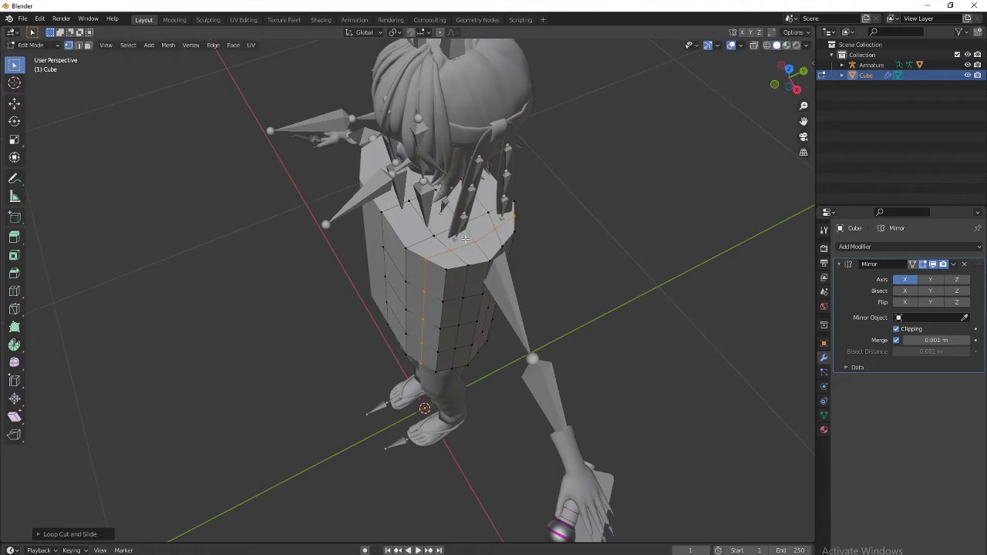
pyautogui.hotkey('ctrl', 'r')
pyautogui.click(438, 216)
pyautogui.click(437, 215)
# Step: Delete the inner vertices of the block's top face around the neck to make a neck opening
pyautogui.moveTo(471, 234); pyautogui.dragTo(490, 213, button='middle')
pyautogui.click(404, 174)
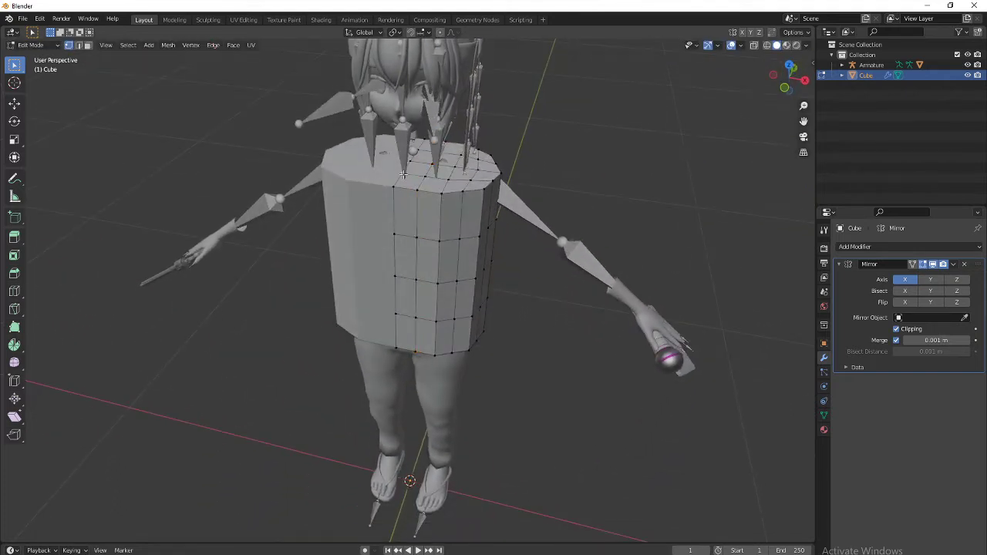
pyautogui.keyDown('ctrl'); pyautogui.click(448, 180); pyautogui.keyUp('ctrl')
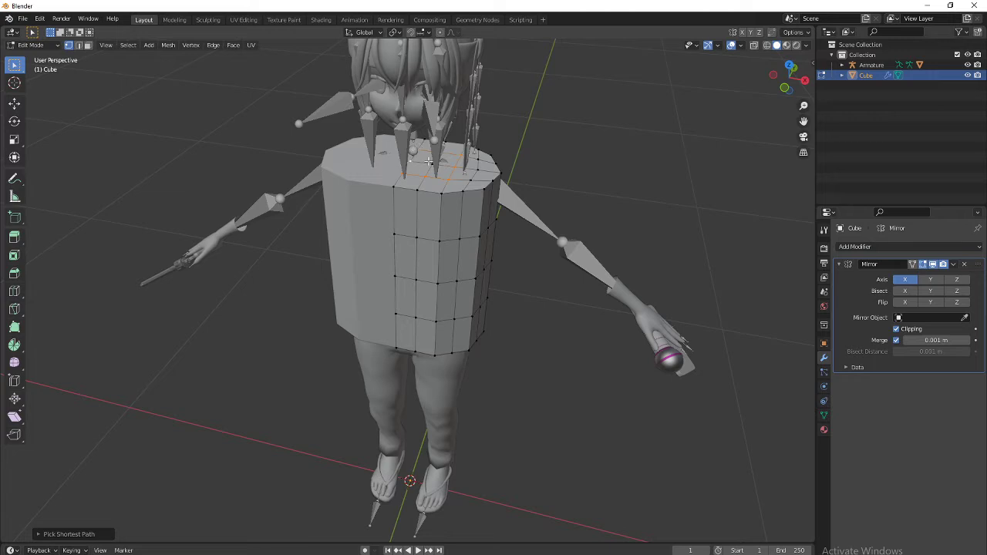
pyautogui.press('x')
pyautogui.click(453, 168)
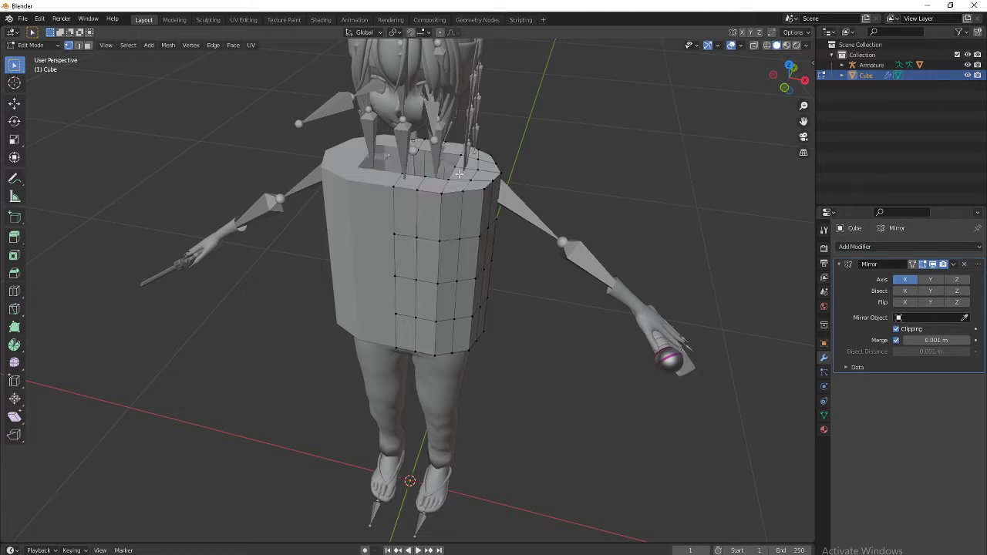
# Step: Select the block's whole mesh and apply Smooth Vertices to soften its shape
pyautogui.moveTo(460, 174); pyautogui.dragTo(390, 186, button='middle')
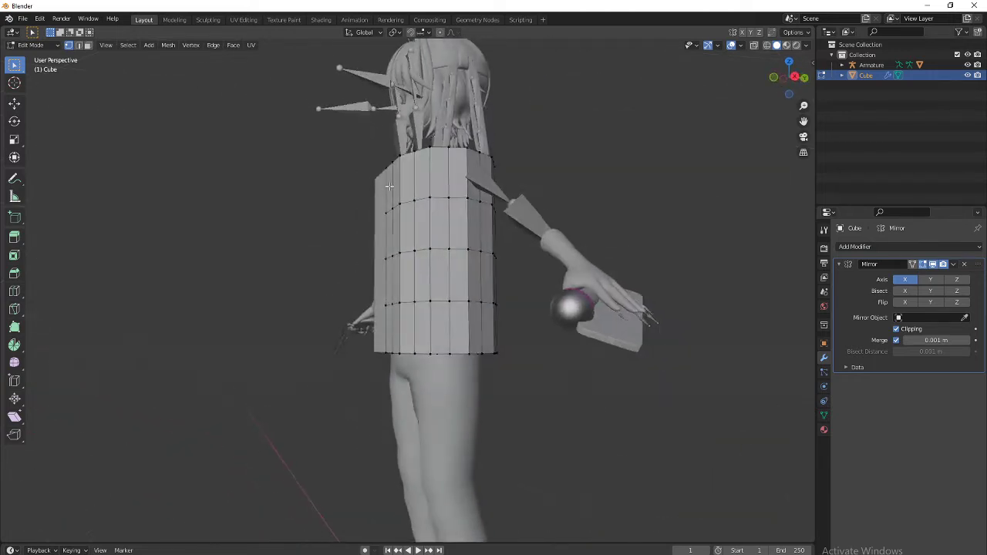
pyautogui.moveTo(536, 288); pyautogui.dragTo(415, 257, button='middle')
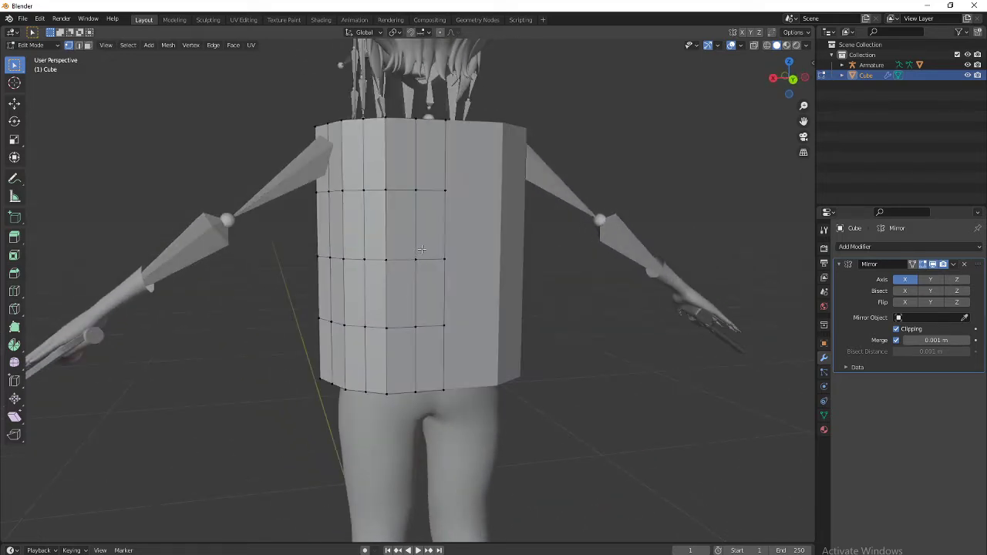
pyautogui.press('a')
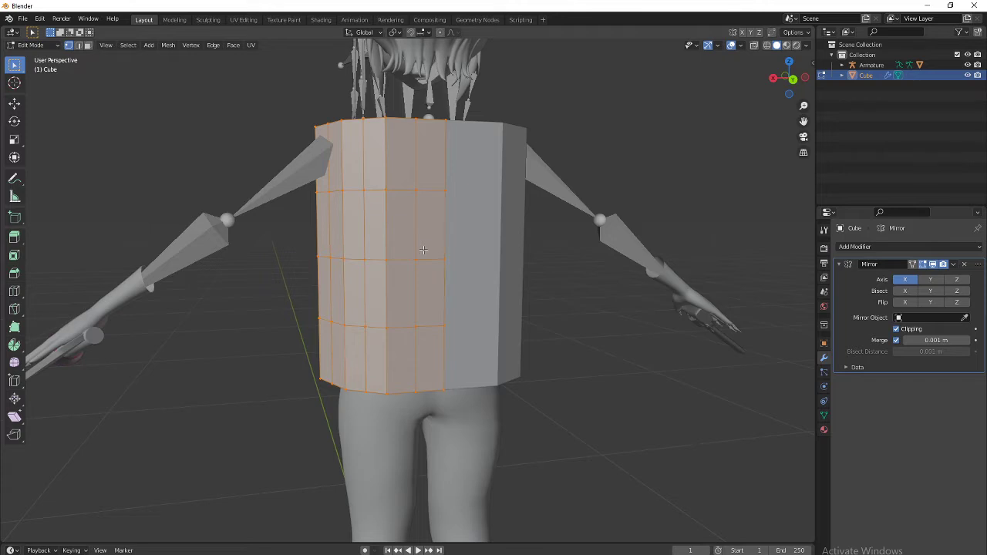
pyautogui.rightClick(422, 249)
pyautogui.click(412, 347)
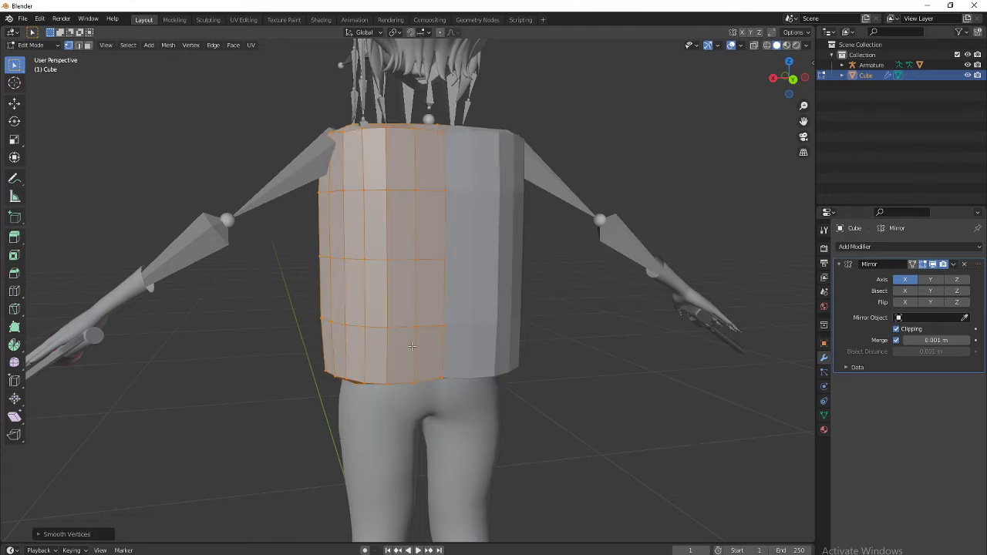
# Step: In wireframe shading, select and delete the vertices closing the block's underside to open the jacket's bottom around the hips
pyautogui.moveTo(460, 281); pyautogui.dragTo(569, 297, button='middle')
pyautogui.keyDown('ctrl'); pyautogui.click(495, 314); pyautogui.keyUp('ctrl')
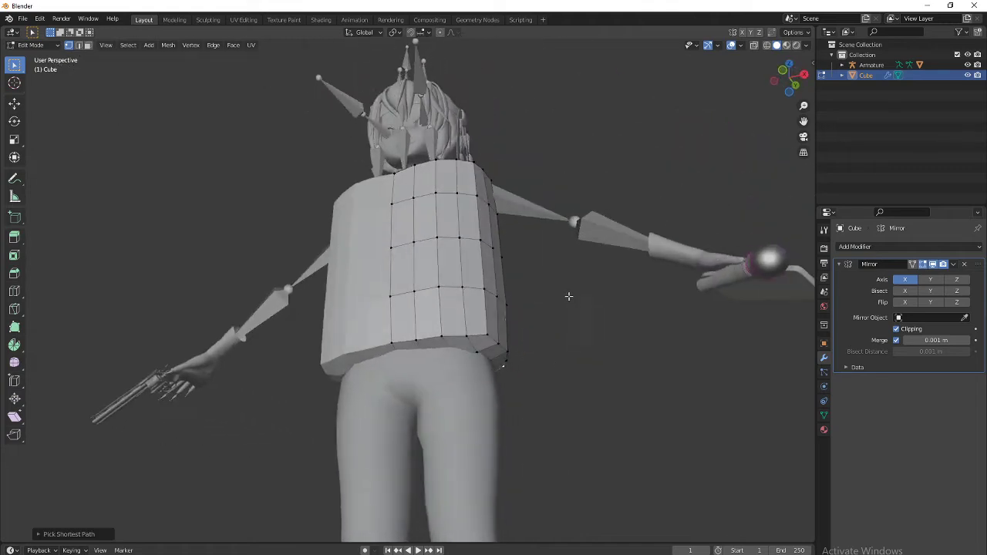
pyautogui.keyDown('ctrl'); pyautogui.click(488, 334); pyautogui.keyUp('ctrl')
pyautogui.keyDown('ctrl'); pyautogui.click(397, 342); pyautogui.keyUp('ctrl')
pyautogui.moveTo(396, 342); pyautogui.dragTo(412, 360, button='middle')
pyautogui.moveTo(508, 347); pyautogui.dragTo(418, 310, button='middle')
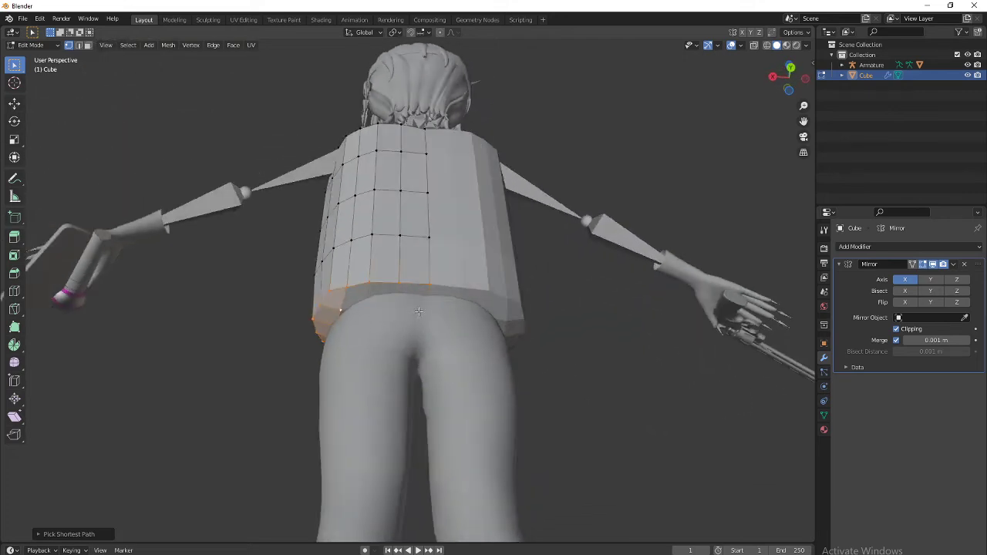
pyautogui.click(767, 46)
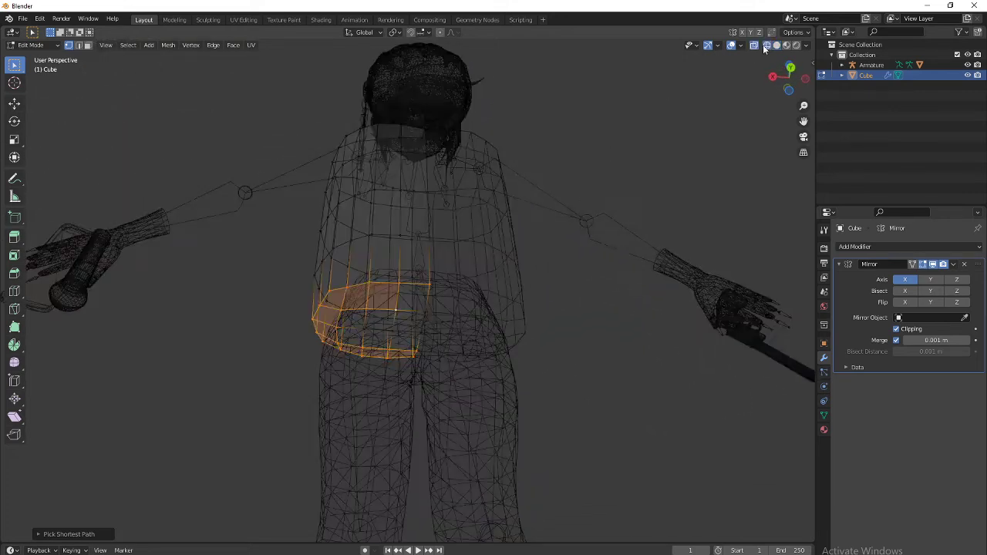
pyautogui.scroll(2, 498, 242)
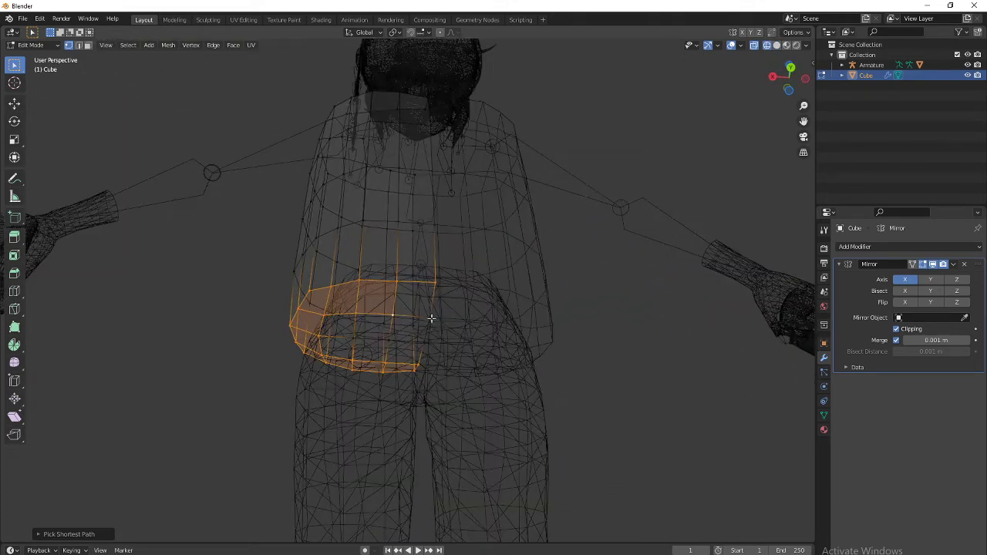
pyautogui.keyDown('ctrl'); pyautogui.click(348, 340); pyautogui.keyUp('ctrl')
pyautogui.moveTo(355, 340); pyautogui.dragTo(473, 352, button='middle')
pyautogui.press('x')
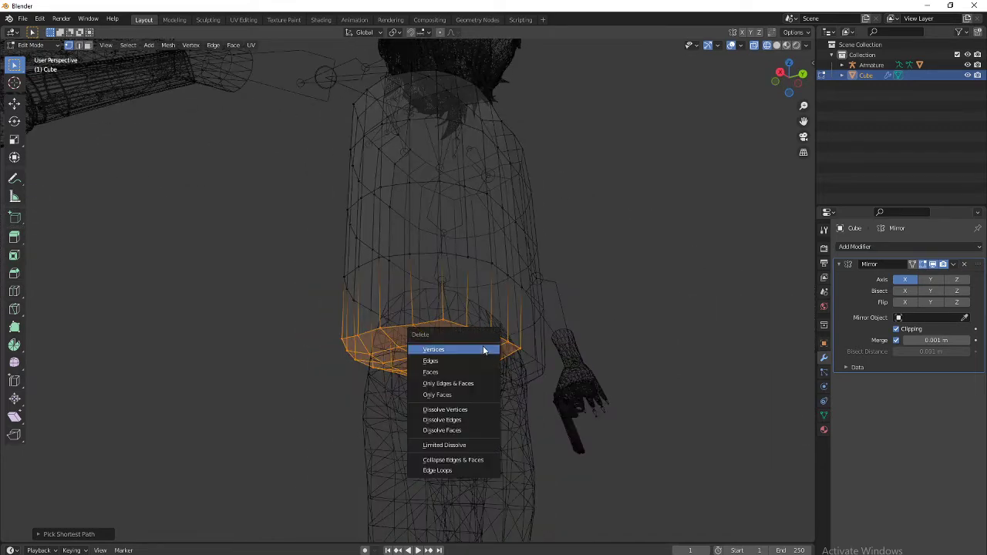
pyautogui.click(483, 345)
# Step: Narrow the waist by moving the middle horizontal edge loop inward about 0.03 m along X with proportional editing enabled
pyautogui.moveTo(397, 291); pyautogui.dragTo(533, 340, button='middle')
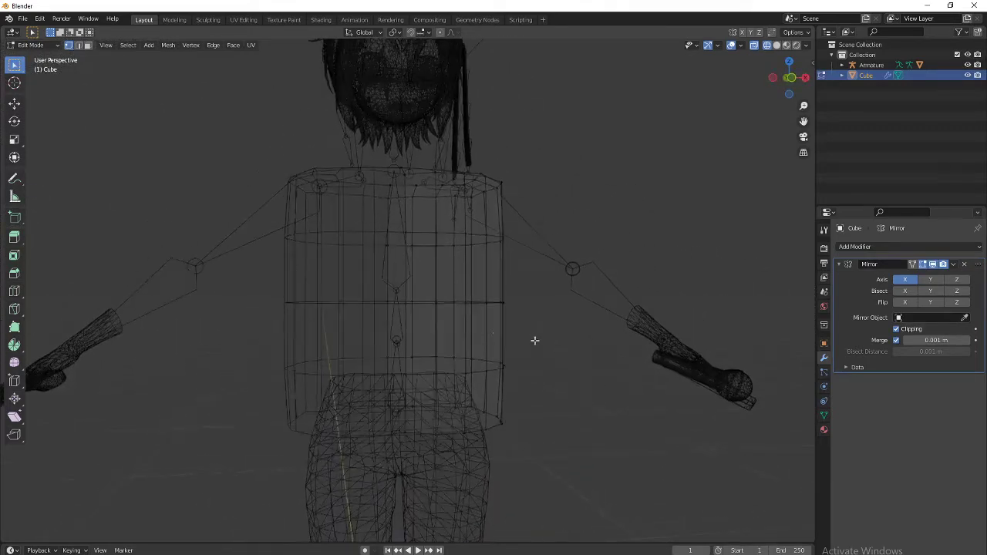
pyautogui.keyDown('alt'); pyautogui.click(472, 305); pyautogui.keyUp('alt')
pyautogui.moveTo(555, 309)
pyautogui.mouseDown(button='middle')
pyautogui.moveTo(571, 308)
pyautogui.moveTo(540, 307)
pyautogui.mouseUp(button='middle')
pyautogui.click(440, 32)
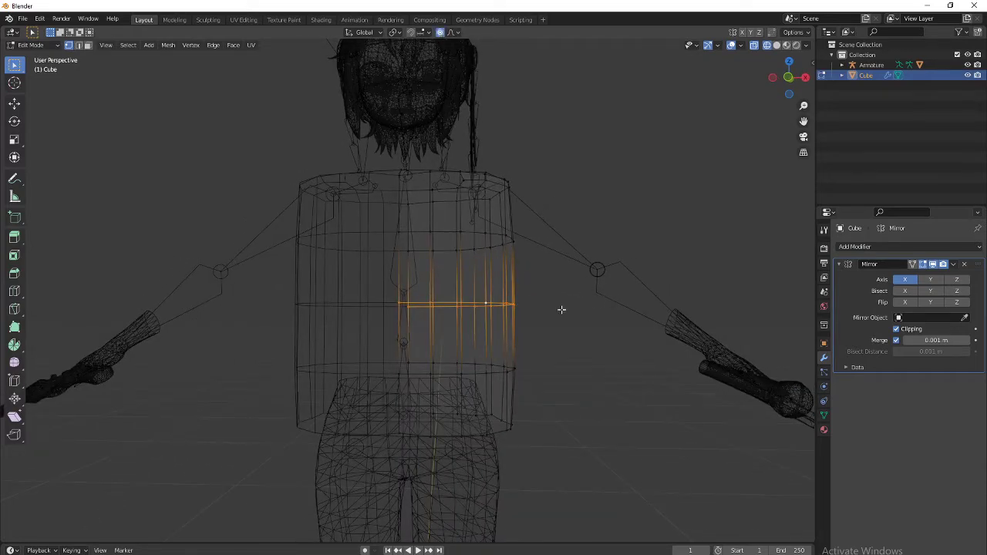
pyautogui.press('g')
pyautogui.press('x')
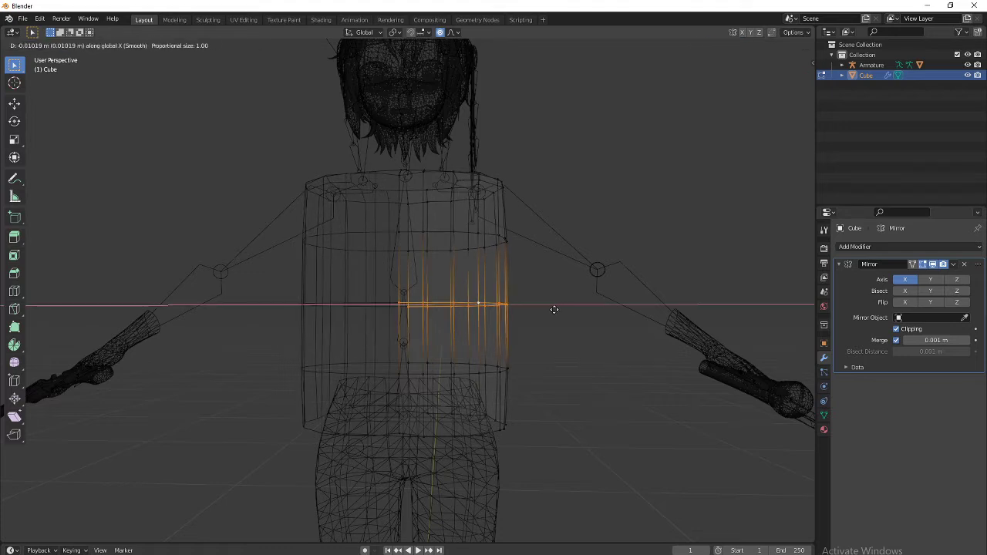
pyautogui.scroll(20, 553, 309)
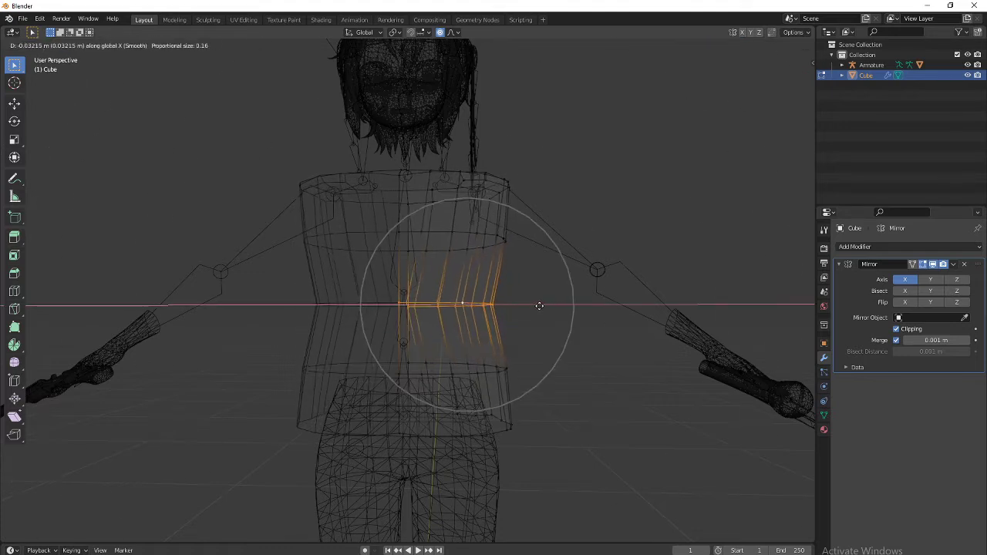
pyautogui.click(539, 306)
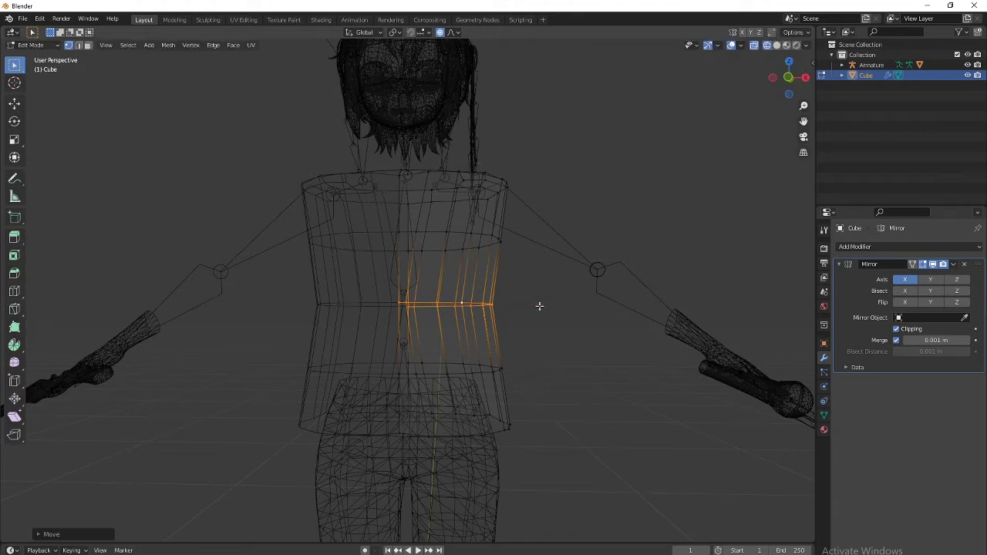
# Step: Scale the waist edge loop along Y to about 0.85 with proportional editing to reduce the jacket's depth there
pyautogui.moveTo(569, 307); pyautogui.dragTo(455, 306, button='middle')
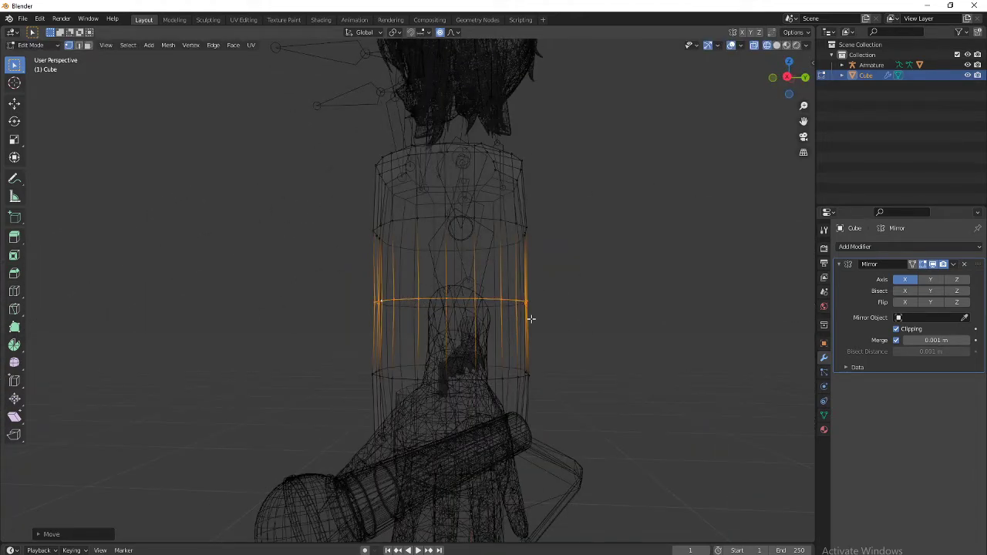
pyautogui.press('s')
pyautogui.press('y')
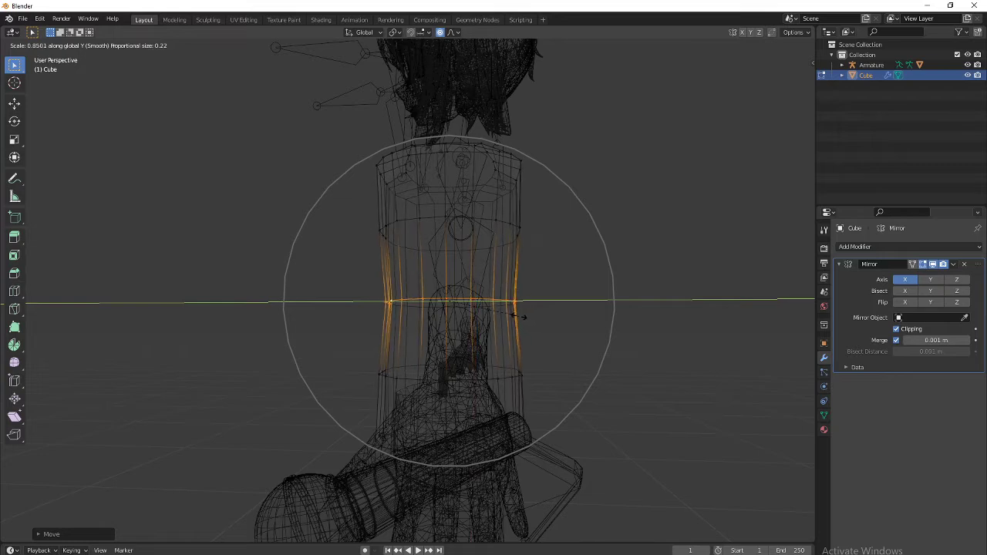
pyautogui.scroll(-2, 522, 316)
pyautogui.click(522, 317)
# Step: Raise the middle vertex on the shoulder's top about 0.03 m along Z with proportional editing
pyautogui.scroll(-6, 516, 314)
pyautogui.moveTo(517, 313); pyautogui.dragTo(457, 310, button='middle')
pyautogui.scroll(5, 457, 311)
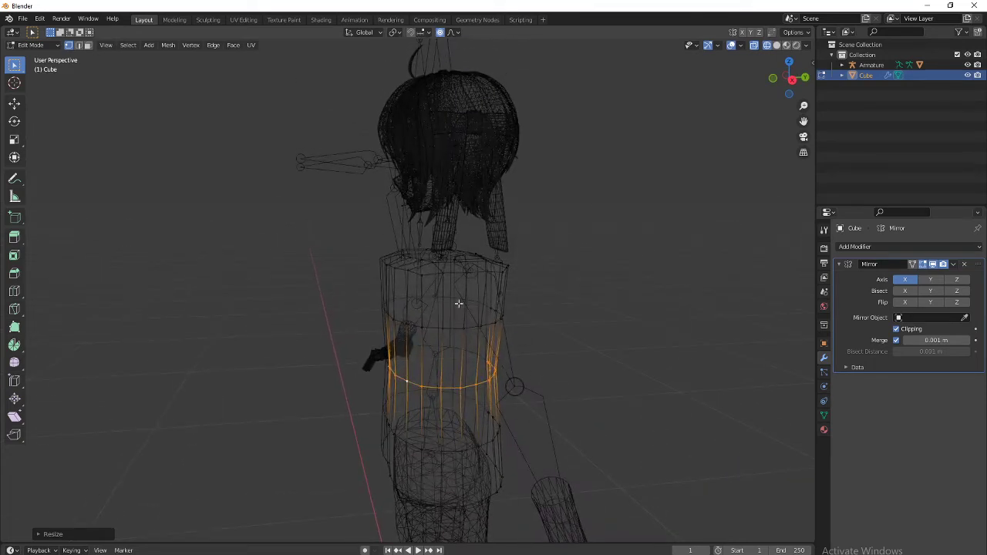
pyautogui.click(470, 276)
pyautogui.press('g')
pyautogui.press('z')
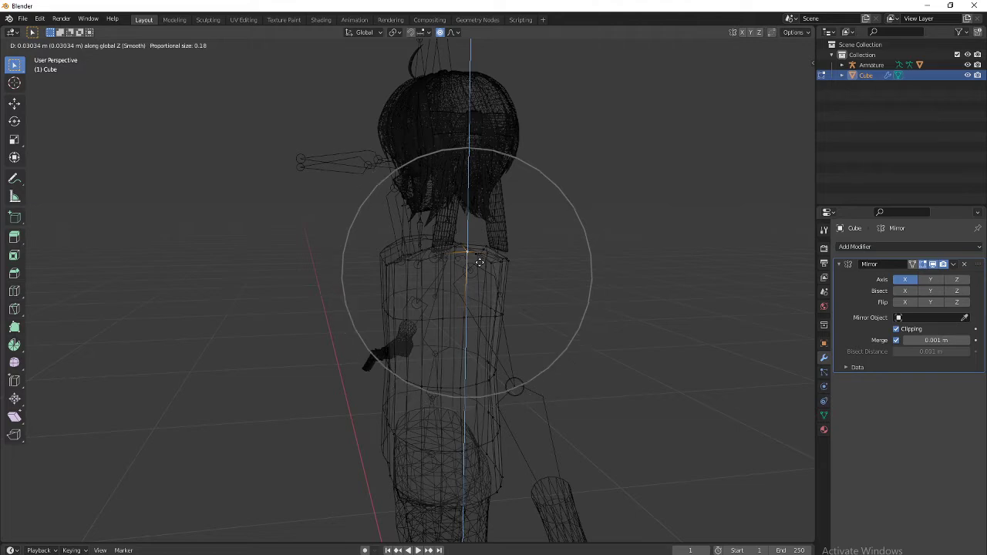
pyautogui.click(472, 262)
# Step: Raise the shoulder vertex at the neck opening's edge slightly along Z and adjust it along X with a smaller proportional influence
pyautogui.moveTo(469, 260); pyautogui.dragTo(459, 233, button='middle')
pyautogui.click(460, 233)
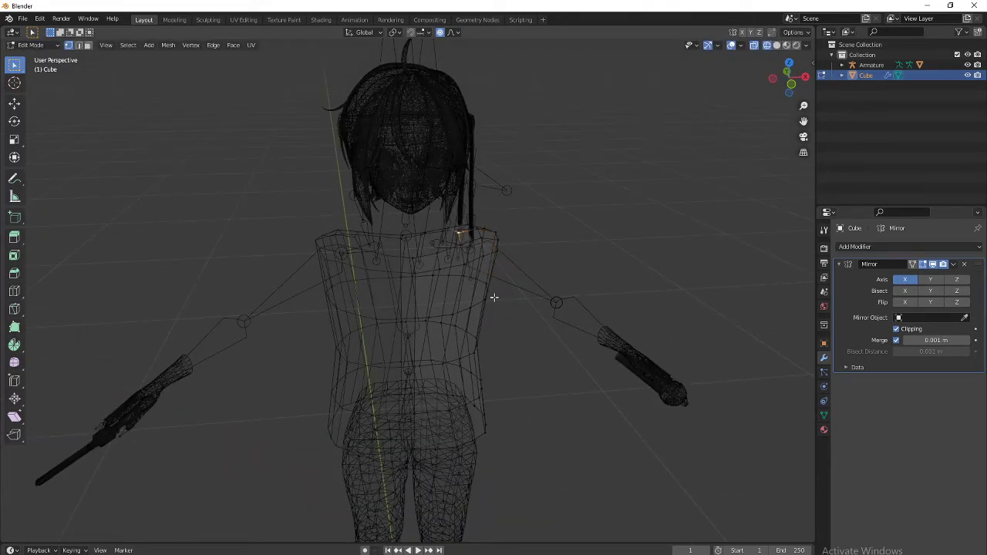
pyautogui.moveTo(494, 298); pyautogui.dragTo(470, 272, button='middle')
pyautogui.press('g')
pyautogui.press('z')
pyautogui.scroll(2, 480, 268)
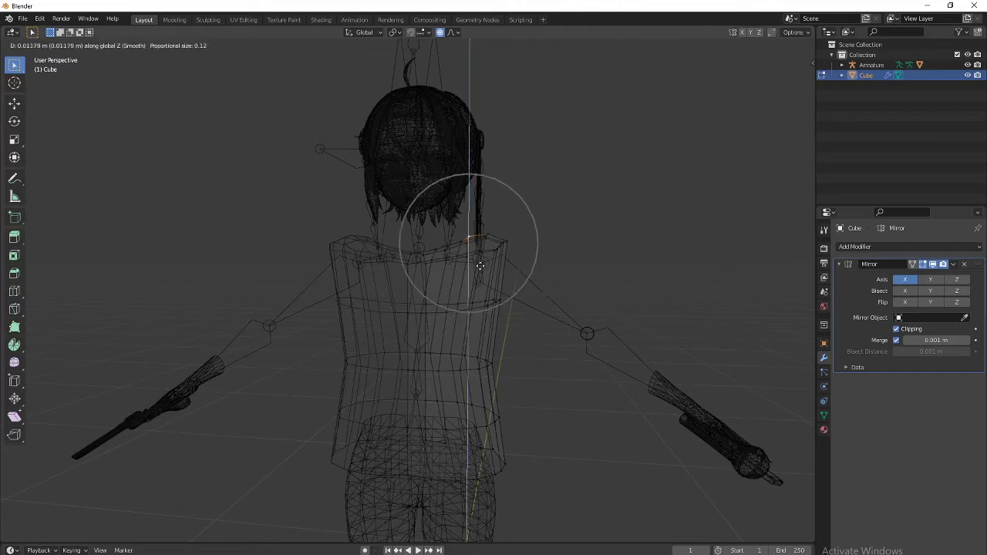
pyautogui.click(474, 264)
pyautogui.press('g')
pyautogui.press('x')
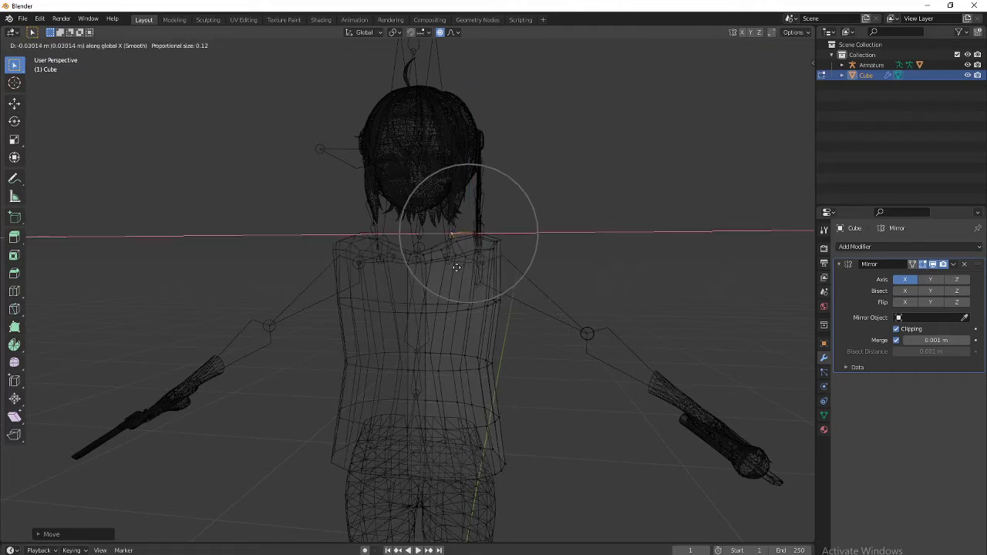
pyautogui.click(489, 269)
# Step: Switch the viewport from wireframe to solid shading
pyautogui.moveTo(489, 269); pyautogui.dragTo(438, 275, button='middle')
pyautogui.press('z')
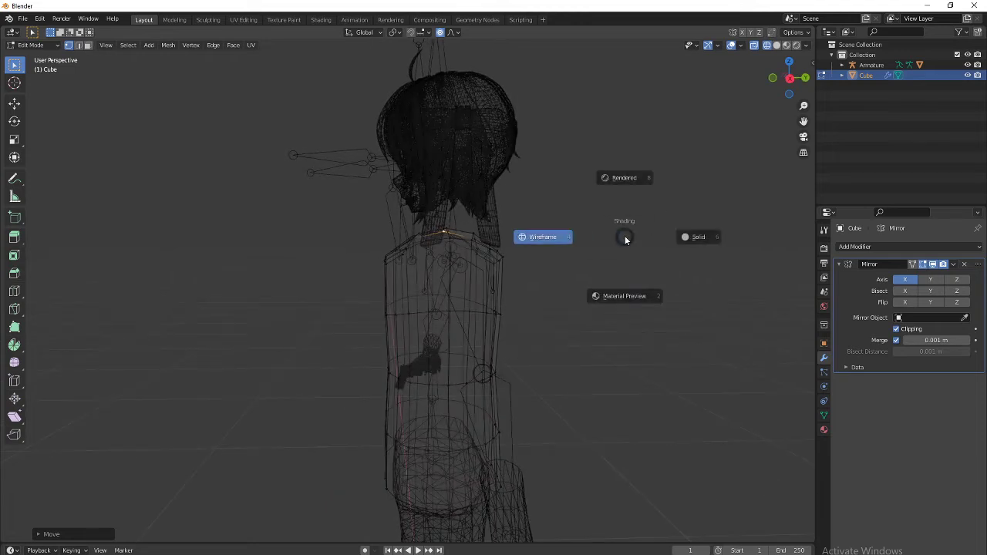
pyautogui.click(677, 237)
# Step: Raise the centre vertex of the jacket's back neckline slightly along Z with proportional editing
pyautogui.scroll(3, 512, 263)
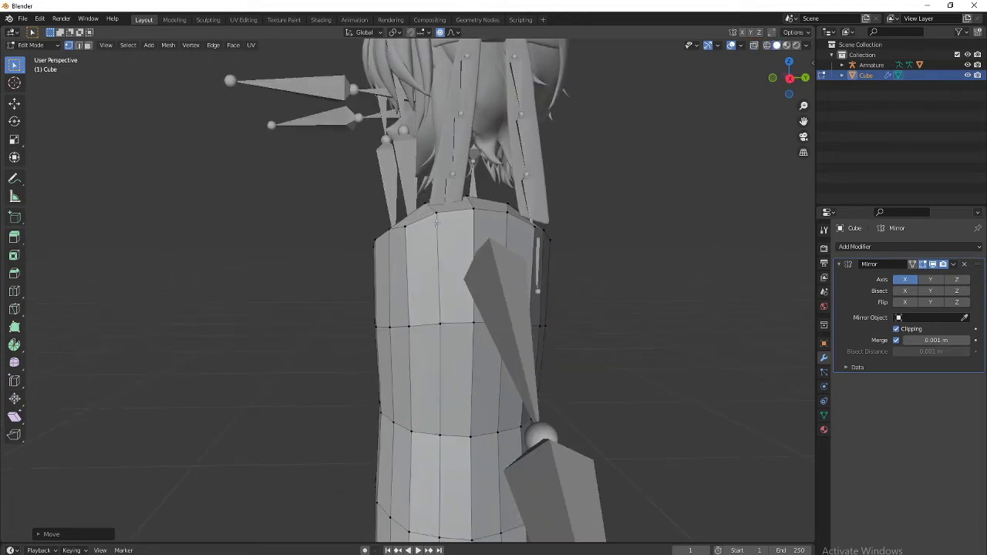
pyautogui.moveTo(524, 235); pyautogui.dragTo(502, 249, button='middle')
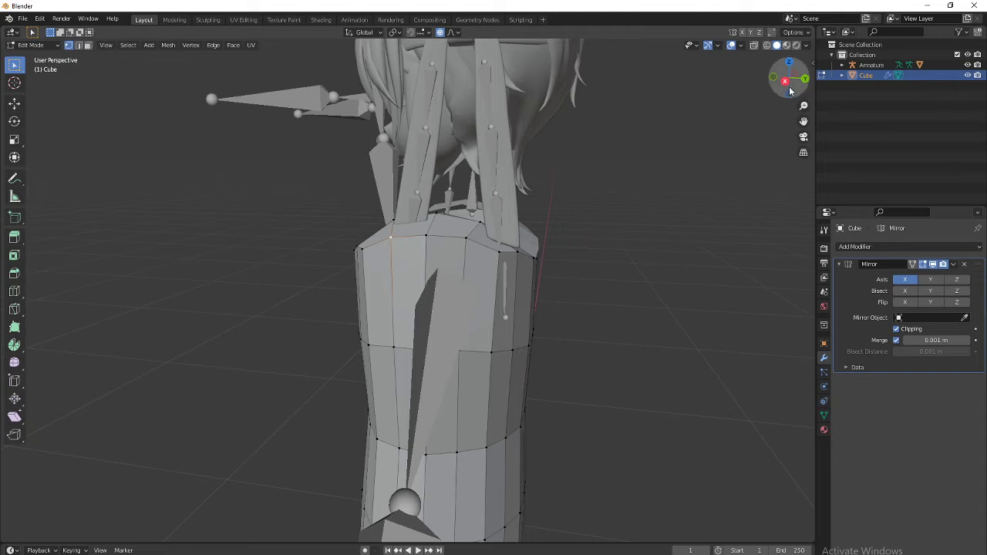
pyautogui.moveTo(792, 81); pyautogui.dragTo(580, 192)
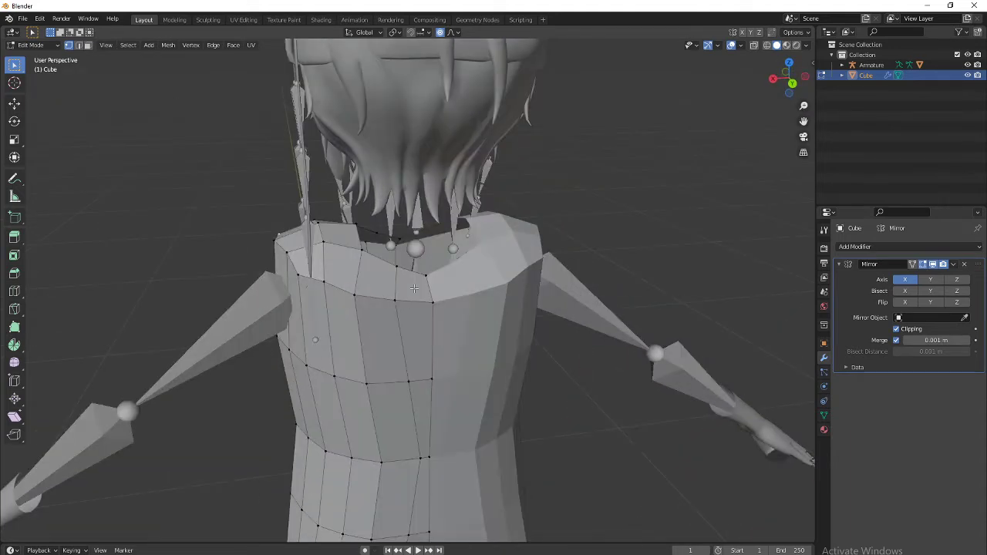
pyautogui.press('g')
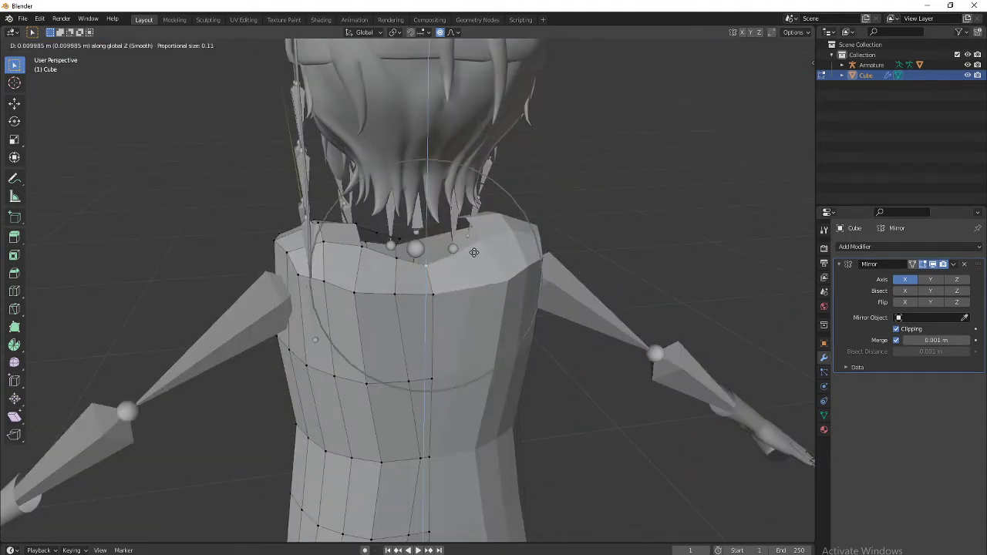
pyautogui.click(469, 270)
pyautogui.moveTo(469, 270); pyautogui.dragTo(494, 194, button='middle')
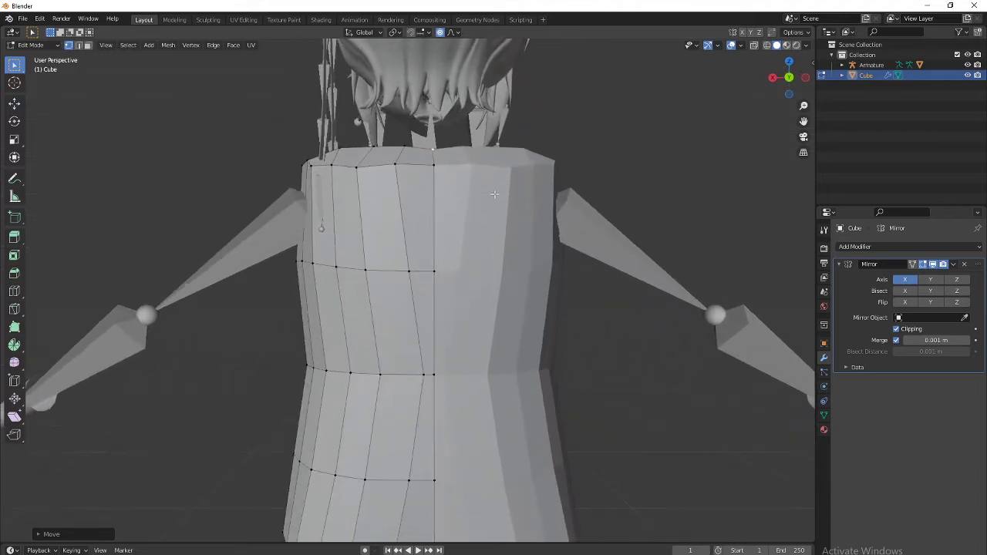
# Step: Select the whole jacket mesh and smooth its vertices
pyautogui.scroll(-3, 424, 348)
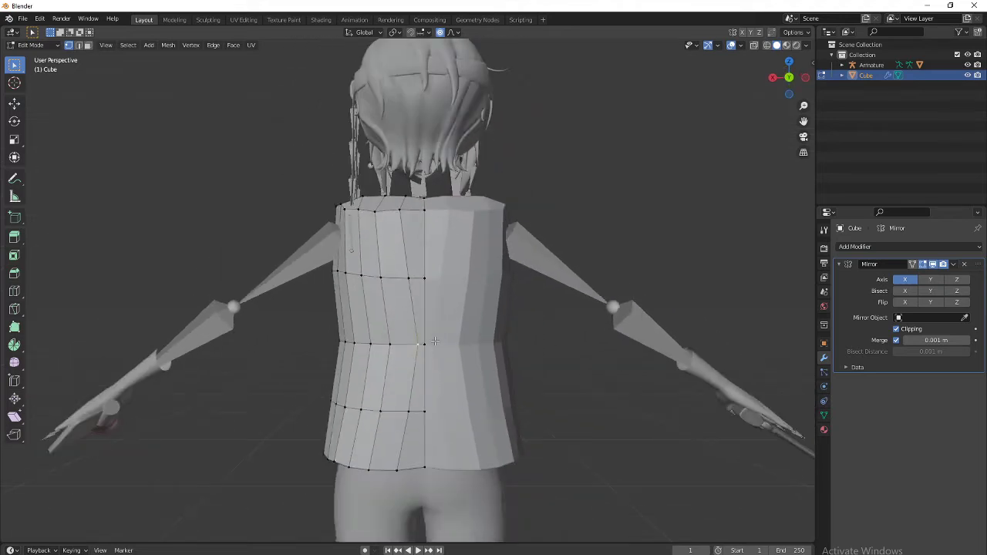
pyautogui.press('a')
pyautogui.rightClick(433, 330)
pyautogui.click(439, 331)
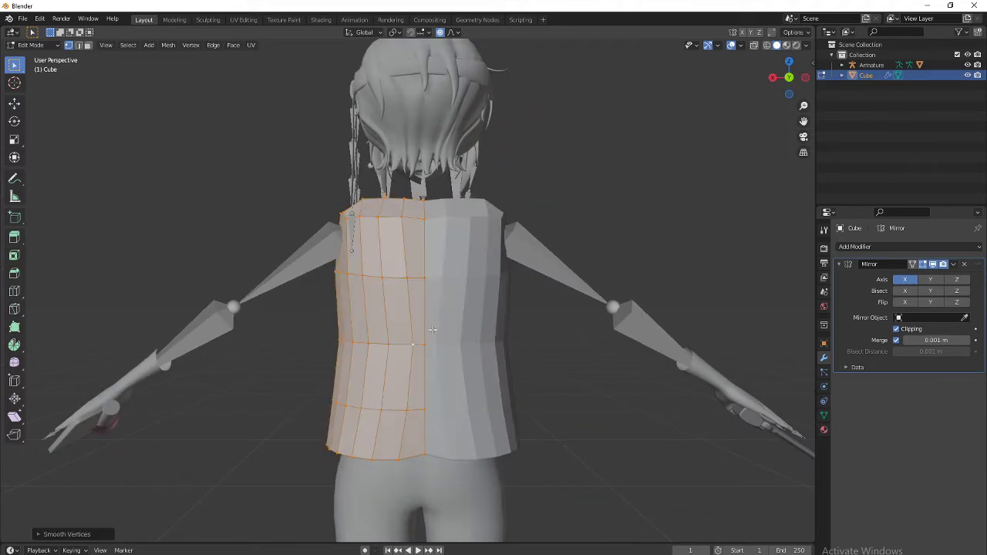
# Step: Lower the centre vertex of the jacket's front hem about 0.015 m along Z with proportional editing
pyautogui.scroll(-2, 455, 331)
pyautogui.moveTo(462, 332); pyautogui.dragTo(380, 415, button='middle')
pyautogui.click(395, 415)
pyautogui.press('g')
pyautogui.press('z')
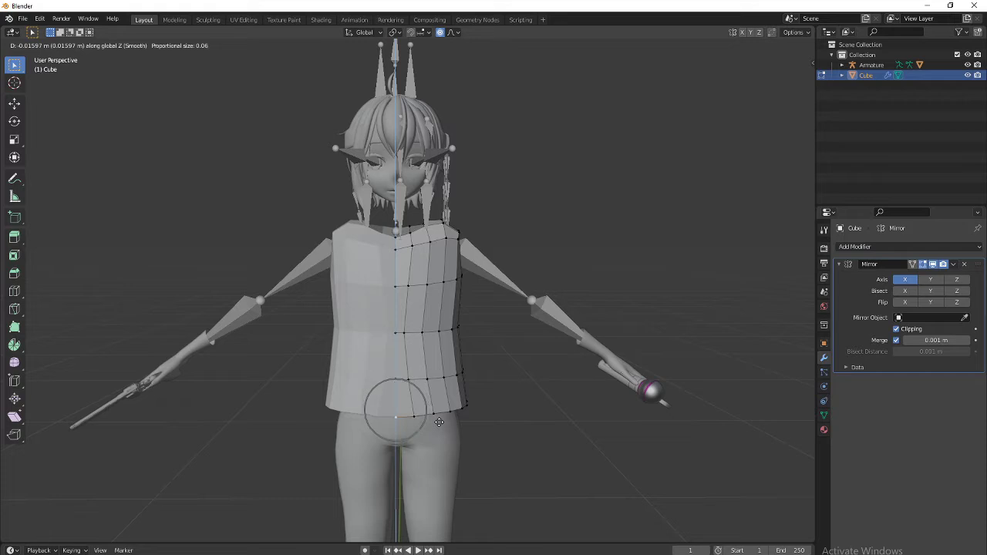
pyautogui.click(438, 420)
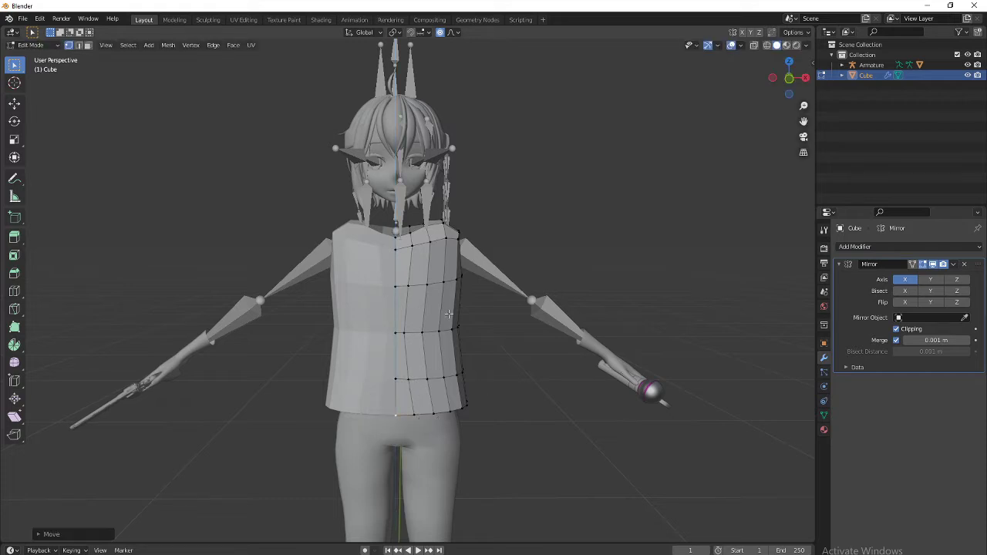
# Step: Raise the centre vertex of the front neckline about 0.011 m along Z with proportional editing
pyautogui.moveTo(448, 314); pyautogui.dragTo(402, 341, button='middle')
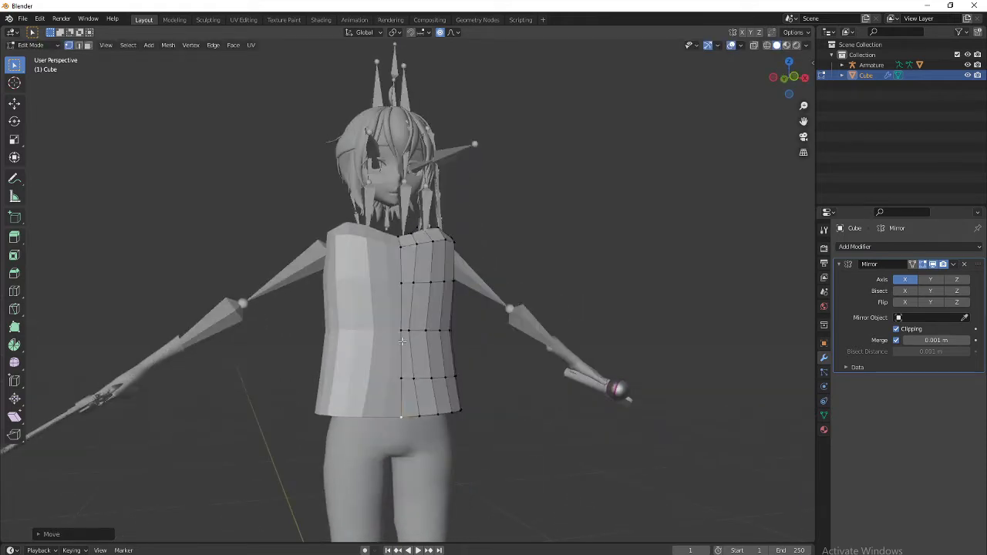
pyautogui.press('a')
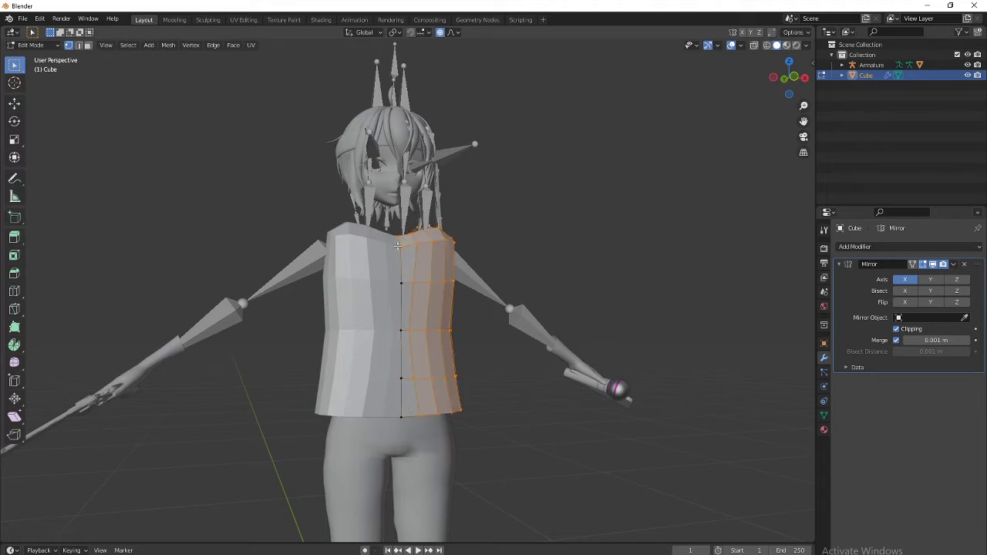
pyautogui.moveTo(427, 250); pyautogui.dragTo(392, 243, button='middle')
pyautogui.hotkey('alt', 'a')
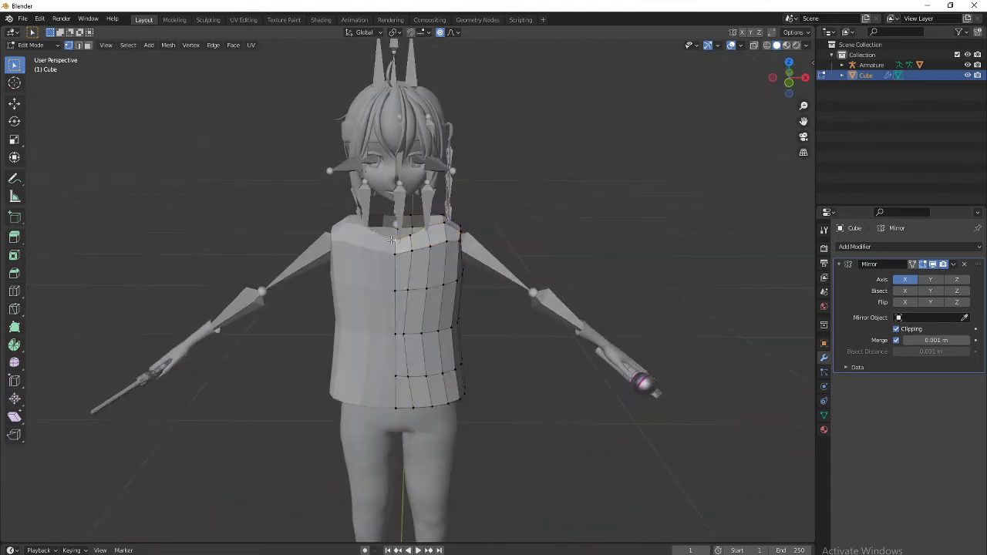
pyautogui.press('g')
pyautogui.press('z')
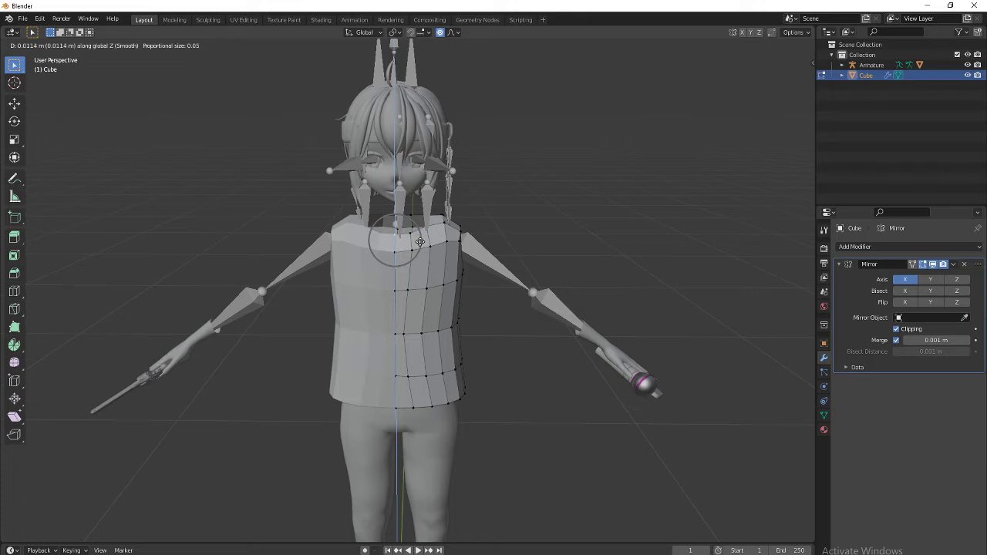
pyautogui.click(420, 243)
# Step: Adjust the vertices beside the centre line just below the back neckline slightly along Z with proportional editing
pyautogui.moveTo(523, 265); pyautogui.dragTo(463, 321, button='middle')
pyautogui.scroll(2, 466, 246)
pyautogui.moveTo(406, 214); pyautogui.dragTo(437, 183, button='middle')
pyautogui.press('g')
pyautogui.press('z')
pyautogui.click(445, 254)
pyautogui.press('g')
pyautogui.press('z')
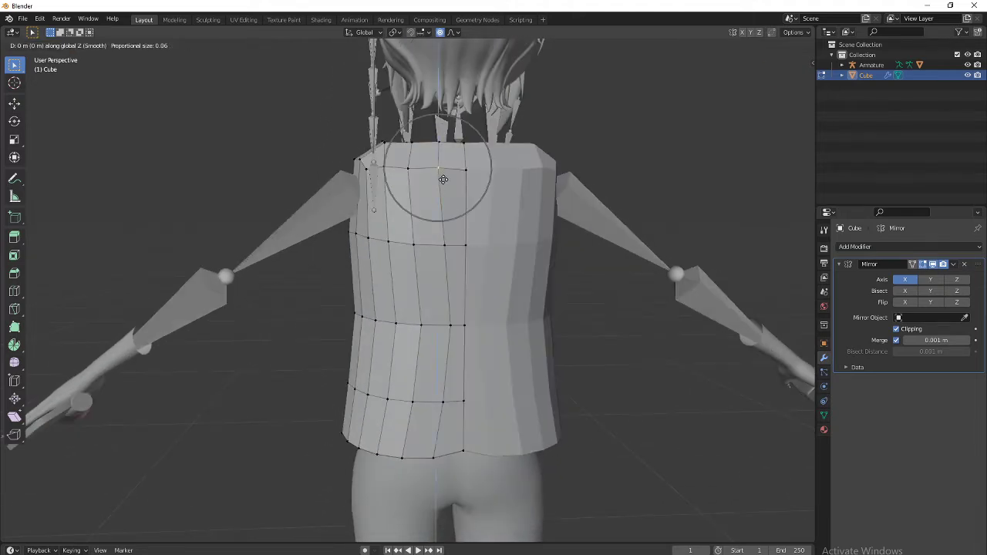
pyautogui.click(443, 183)
pyautogui.scroll(4, 445, 185)
pyautogui.scroll(-8, 455, 194)
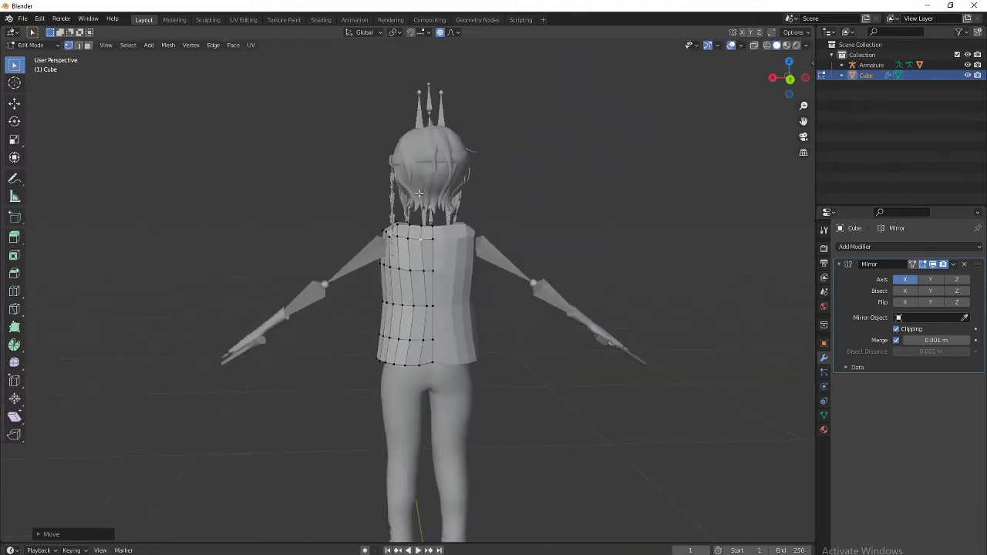
# Step: Lower the vertex at the back of the shoulder about 0.01 m along Z with proportional editing
pyautogui.moveTo(474, 210); pyautogui.dragTo(540, 217, button='middle')
pyautogui.scroll(3, 465, 233)
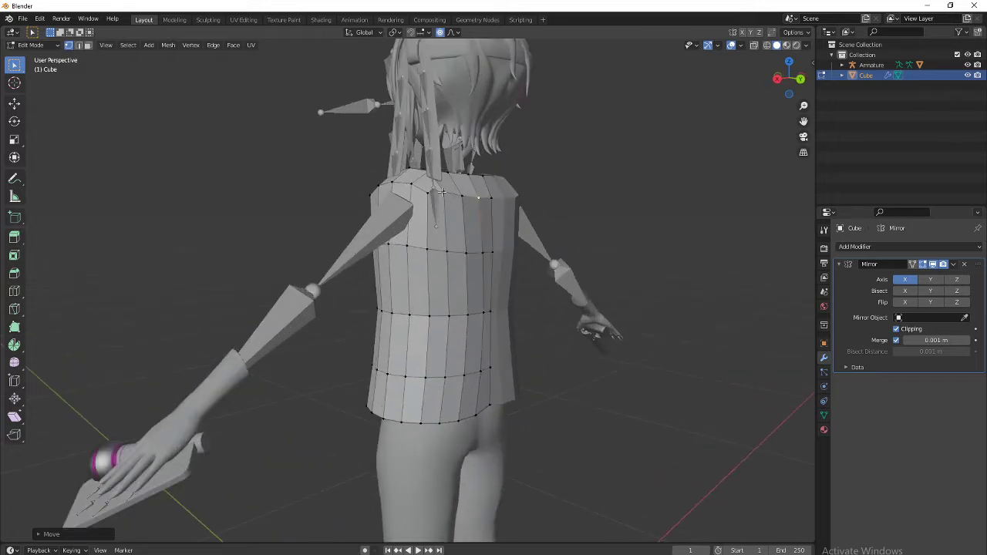
pyautogui.press('g')
pyautogui.press('z')
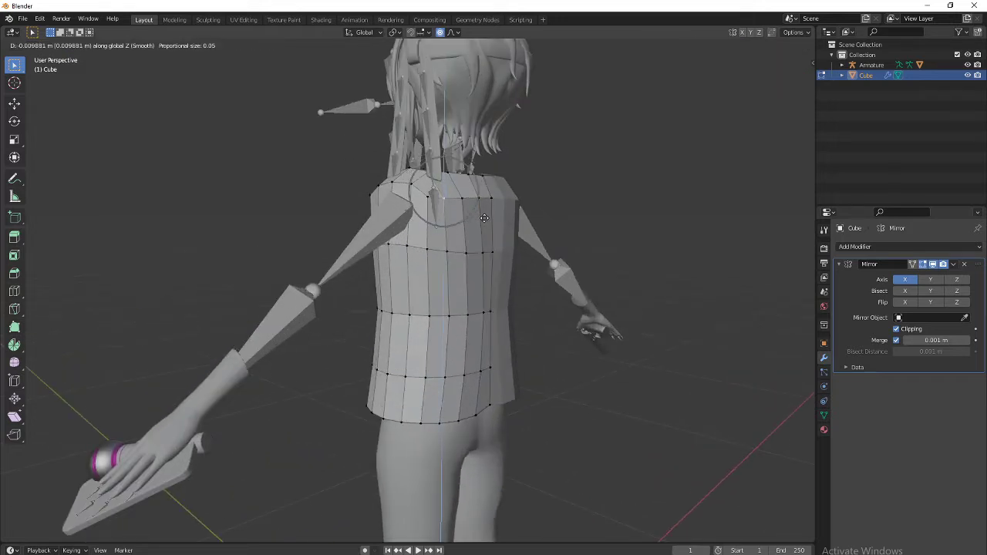
pyautogui.click(484, 218)
# Step: Return to Object Mode and apply Shade Smooth to the jacket
pyautogui.moveTo(483, 218); pyautogui.dragTo(486, 287, button='middle')
pyautogui.press('Tab')
pyautogui.rightClick(469, 290)
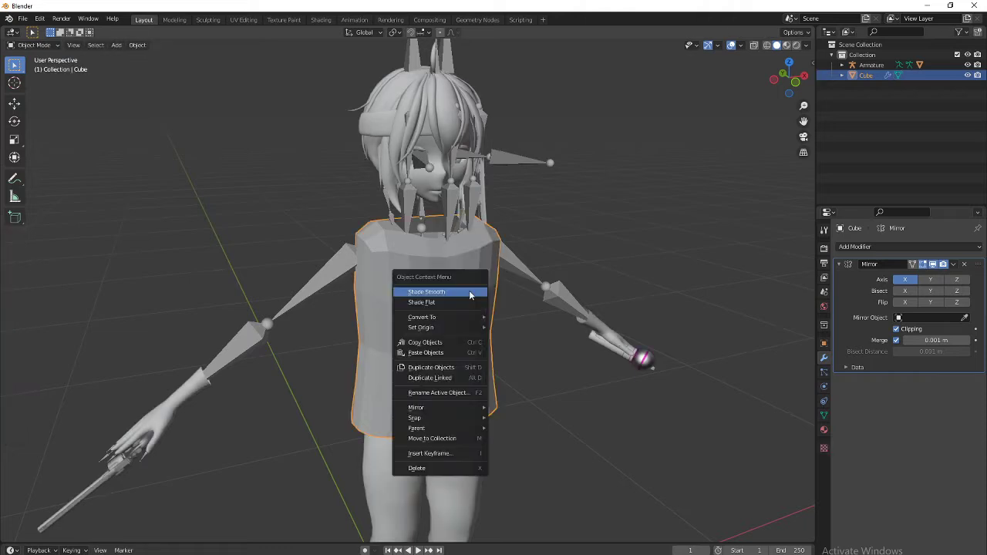
pyautogui.click(445, 291)
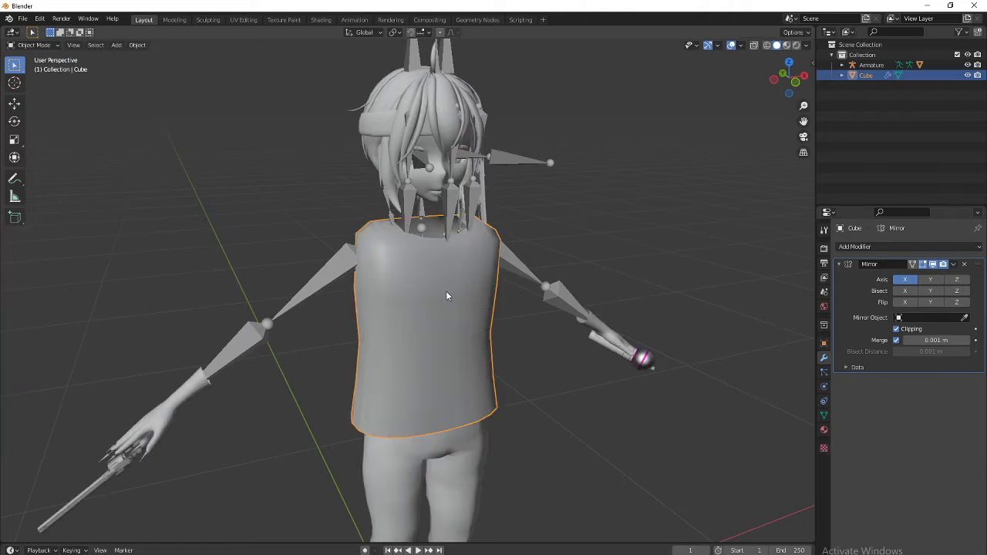
pyautogui.moveTo(568, 322)
pyautogui.mouseDown(button='middle')
pyautogui.moveTo(583, 328)
pyautogui.moveTo(546, 316)
pyautogui.mouseUp(button='middle')
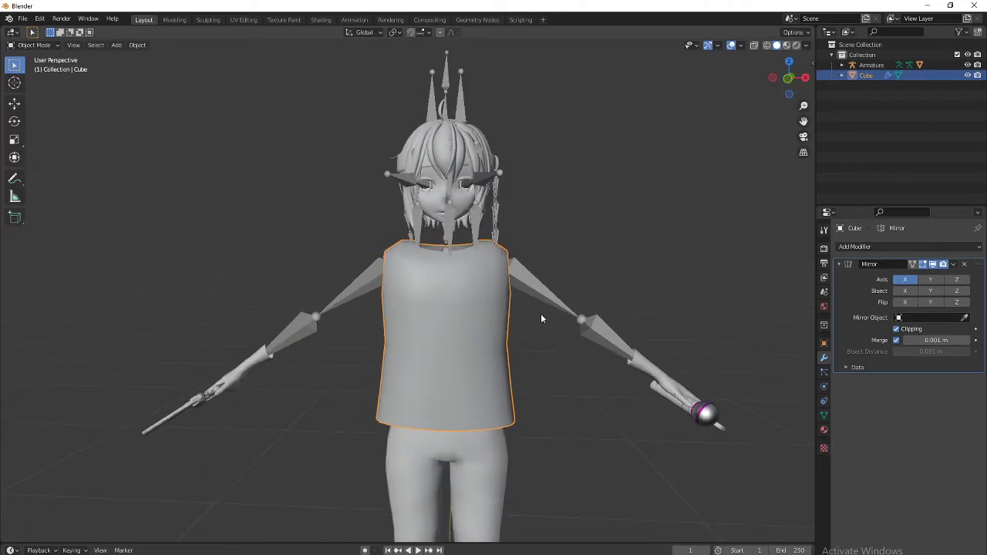
# Step: Cut three horizontal edge loops into the jacket mesh: above the waist, below the waist and across the upper chest
pyautogui.press('Tab')
pyautogui.moveTo(562, 366); pyautogui.dragTo(447, 279, button='middle')
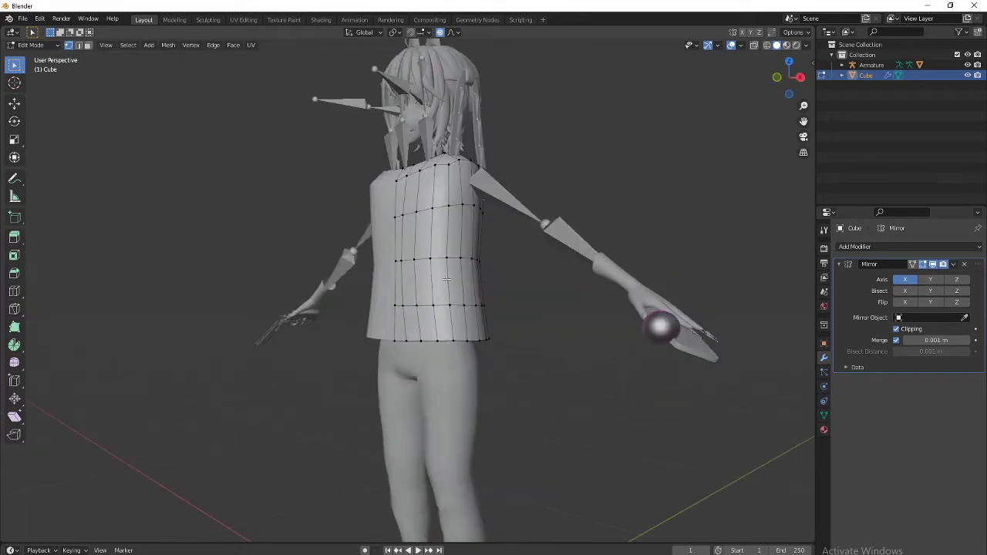
pyautogui.click(441, 243)
pyautogui.click(441, 243)
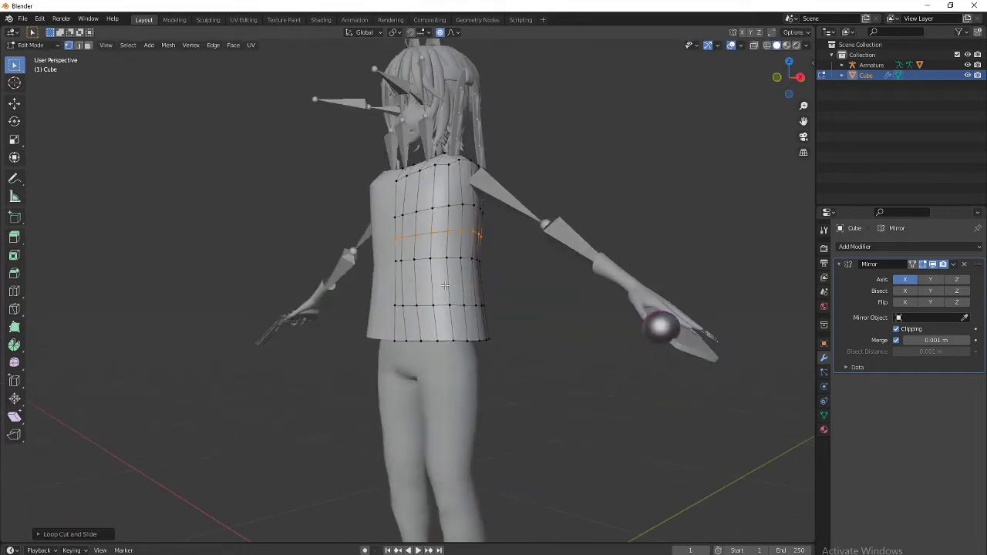
pyautogui.hotkey('ctrl', 'r')
pyautogui.click(446, 284)
pyautogui.click(445, 284)
pyautogui.moveTo(449, 187); pyautogui.dragTo(425, 185, button='middle')
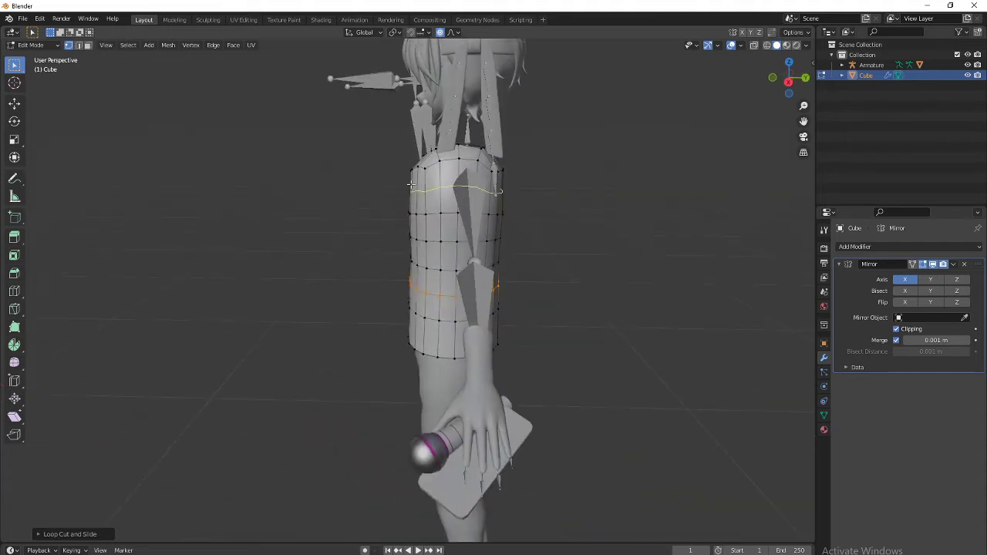
pyautogui.click(411, 184)
pyautogui.moveTo(518, 203); pyautogui.dragTo(467, 197, button='middle')
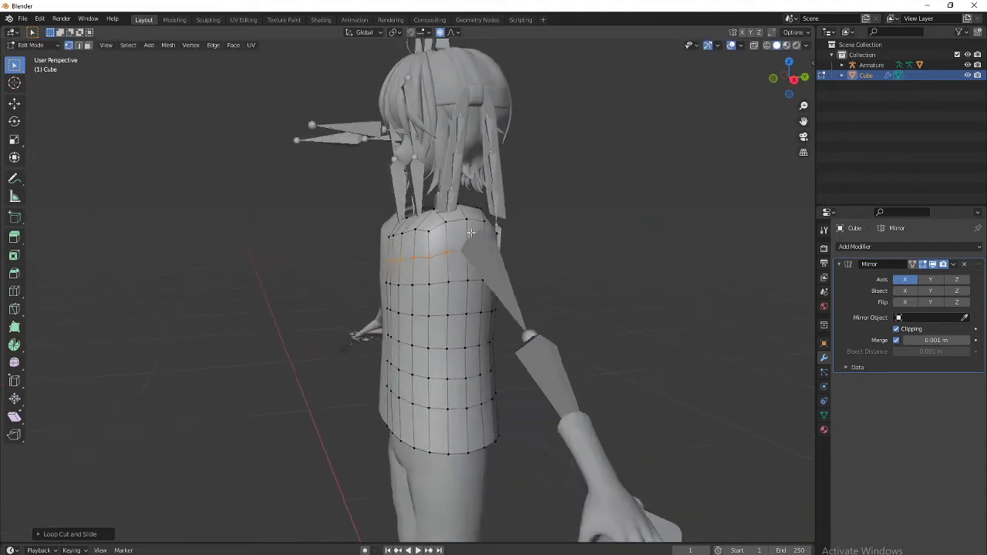
# Step: Select the block of side faces below the shoulder and delete them to open an armhole
pyautogui.scroll(3, 463, 191)
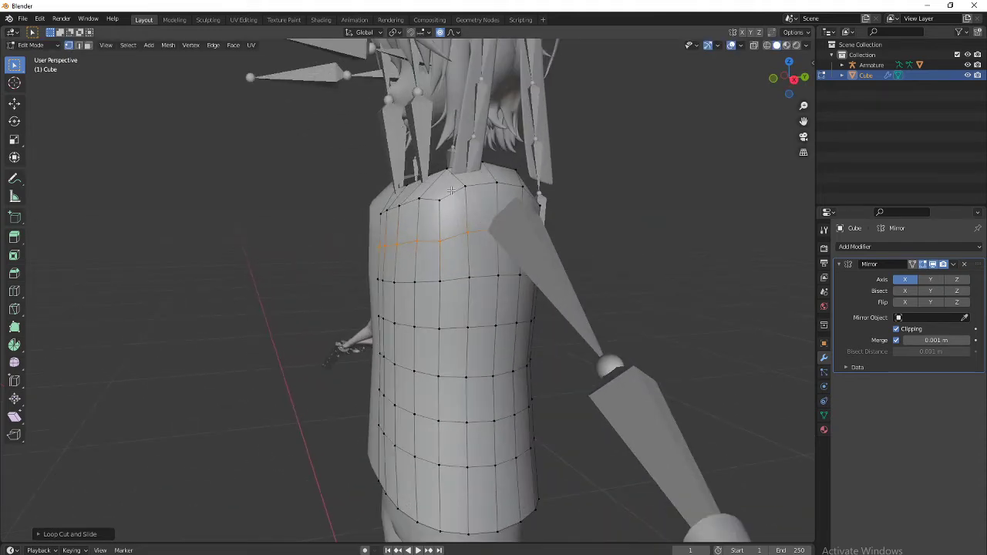
pyautogui.keyDown('ctrl'); pyautogui.click(468, 272); pyautogui.keyUp('ctrl')
pyautogui.moveTo(468, 272); pyautogui.dragTo(521, 286, button='middle')
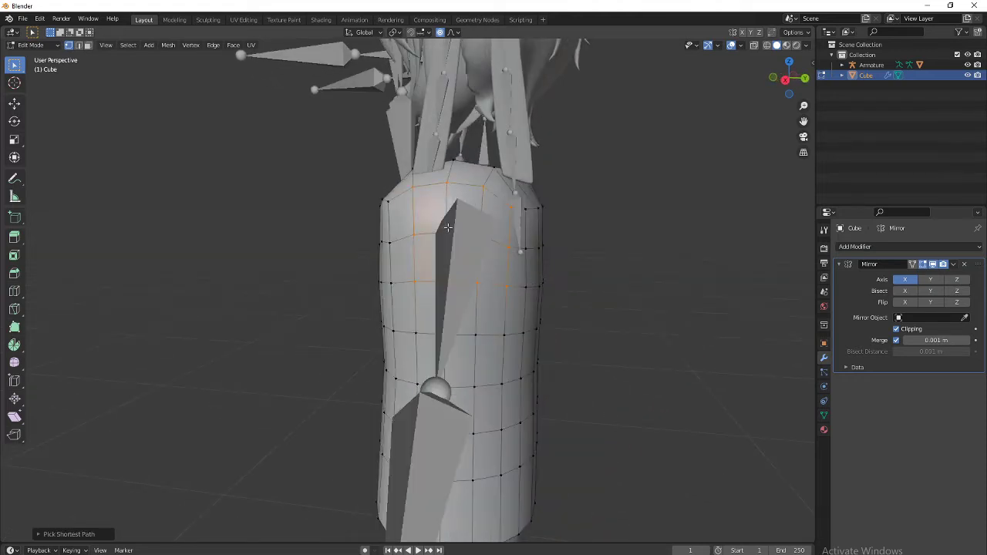
pyautogui.press('x')
pyautogui.click(495, 234)
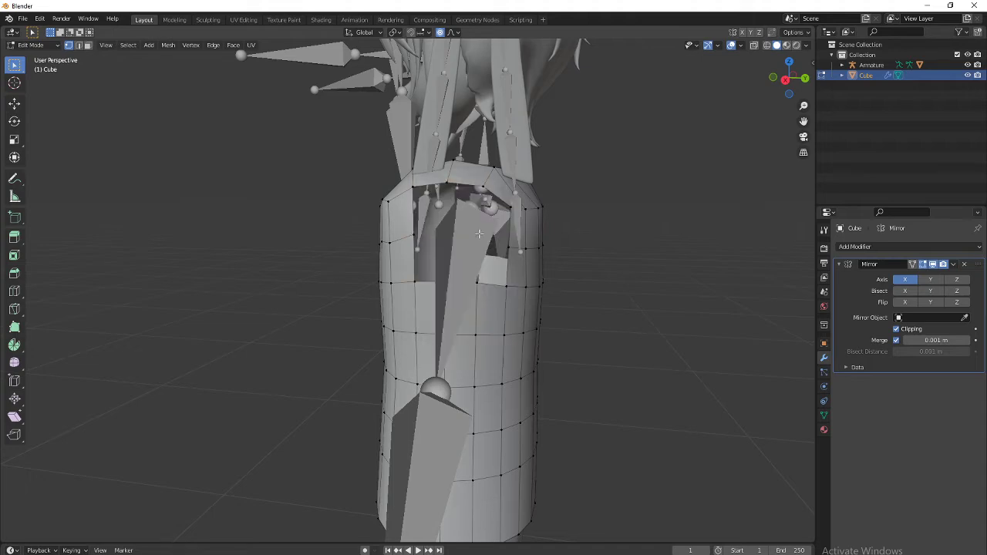
# Step: Lower the centre vertex of the back hem slightly along Z to even out the jacket's bottom edge
pyautogui.moveTo(495, 234); pyautogui.dragTo(586, 261, button='middle')
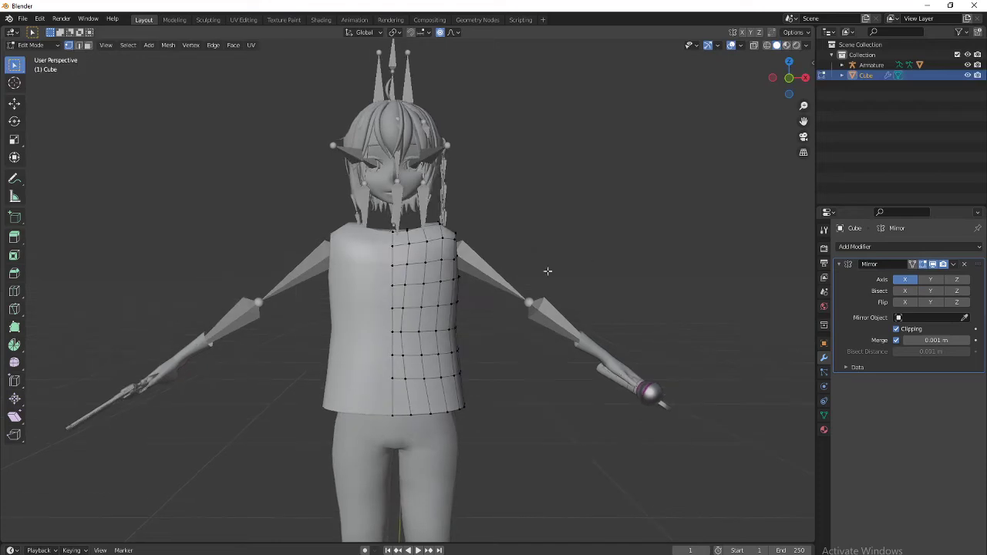
pyautogui.scroll(-3, 528, 318)
pyautogui.moveTo(531, 313); pyautogui.dragTo(445, 273, button='middle')
pyautogui.scroll(3, 456, 374)
pyautogui.moveTo(443, 355); pyautogui.dragTo(425, 270, button='middle')
pyautogui.press('g')
pyautogui.press('z')
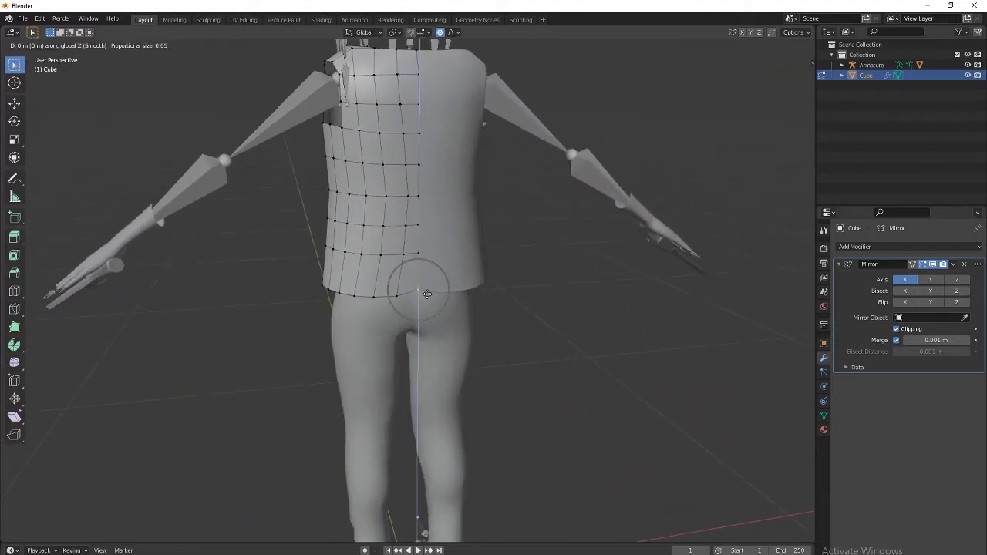
pyautogui.click(427, 300)
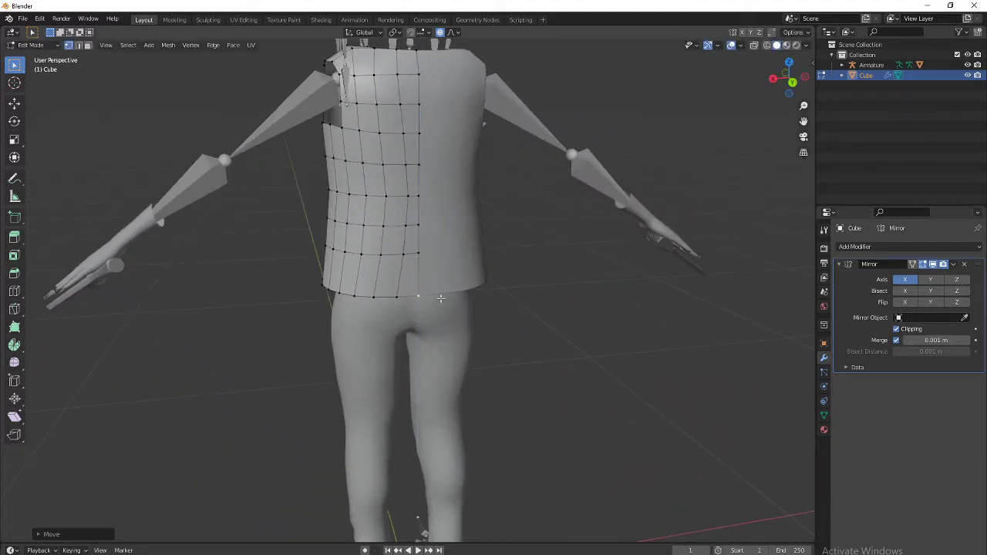
# Step: Examine the jacket's shape from the front and back, and set the view to front orthographic
pyautogui.moveTo(428, 300); pyautogui.dragTo(522, 293, button='middle')
pyautogui.scroll(-3, 491, 263)
pyautogui.scroll(4, 522, 293)
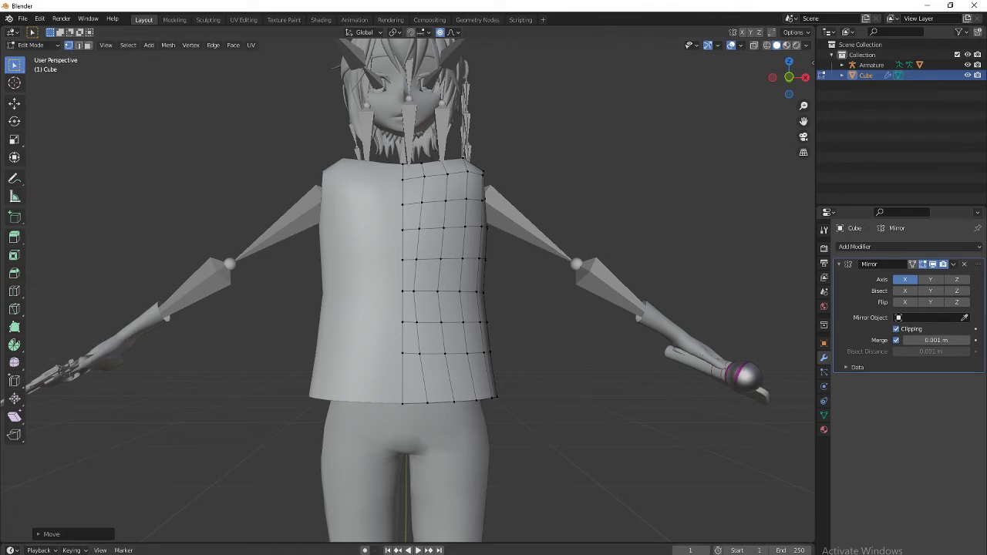
pyautogui.moveTo(511, 434); pyautogui.dragTo(330, 452, button='middle')
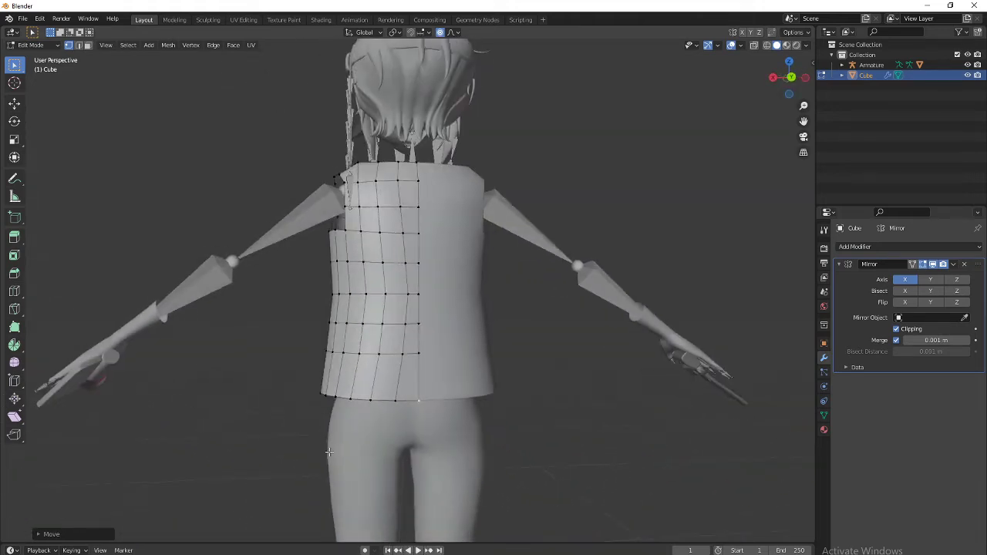
pyautogui.scroll(1, 753, 144)
pyautogui.click(790, 77)
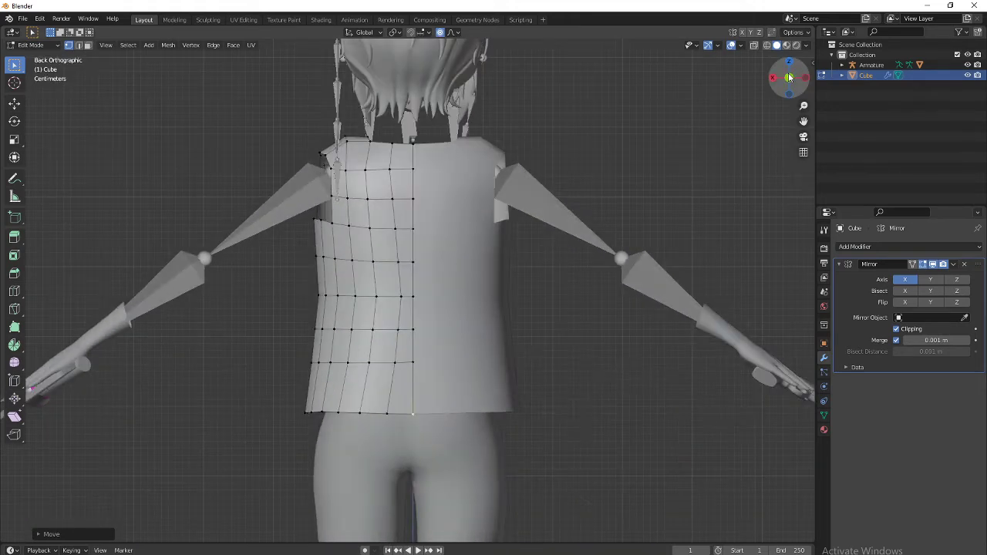
pyautogui.click(790, 78)
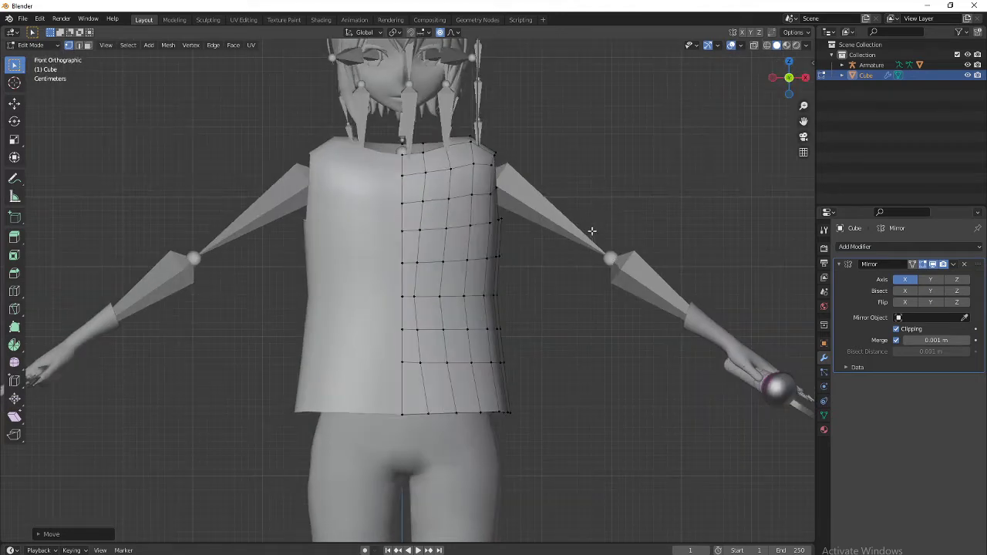
# Step: Pull the jacket's centre chest vertex forward about 0.008 m along Y, using proportional editing with a size of about 0.07
pyautogui.scroll(-5, 607, 281)
pyautogui.moveTo(607, 281); pyautogui.dragTo(327, 275, button='middle')
pyautogui.scroll(5, 664, 284)
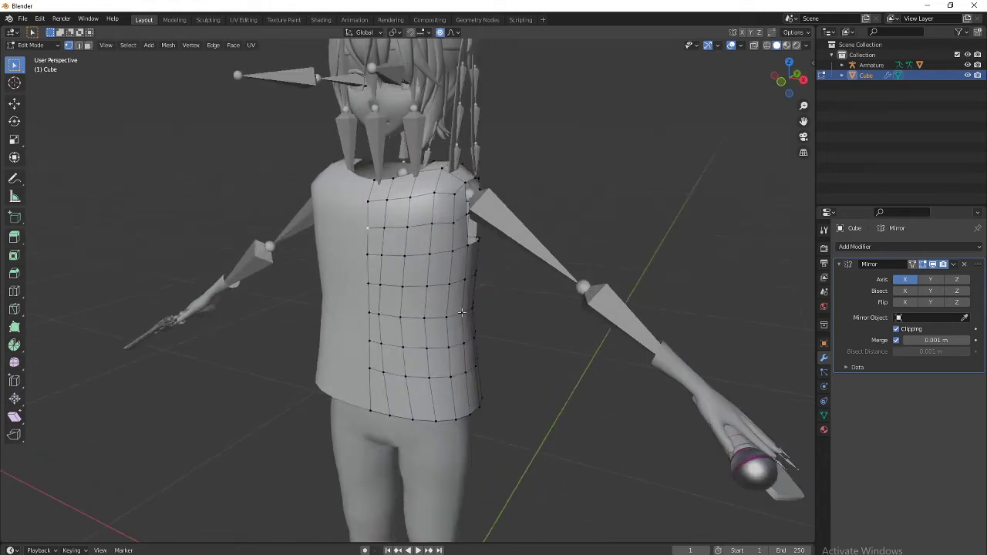
pyautogui.moveTo(461, 312); pyautogui.dragTo(408, 323, button='middle')
pyautogui.press('g')
pyautogui.press('y')
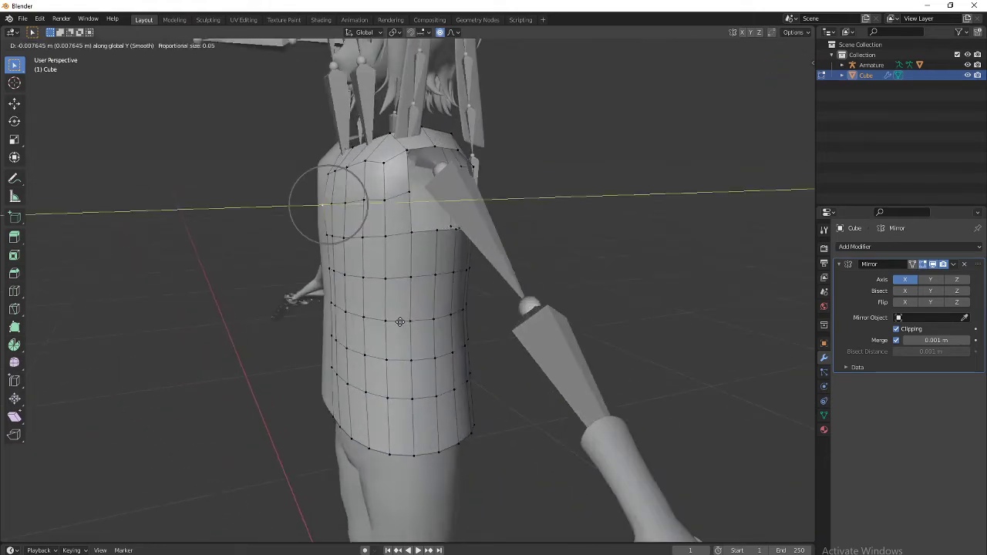
pyautogui.scroll(-6, 400, 322)
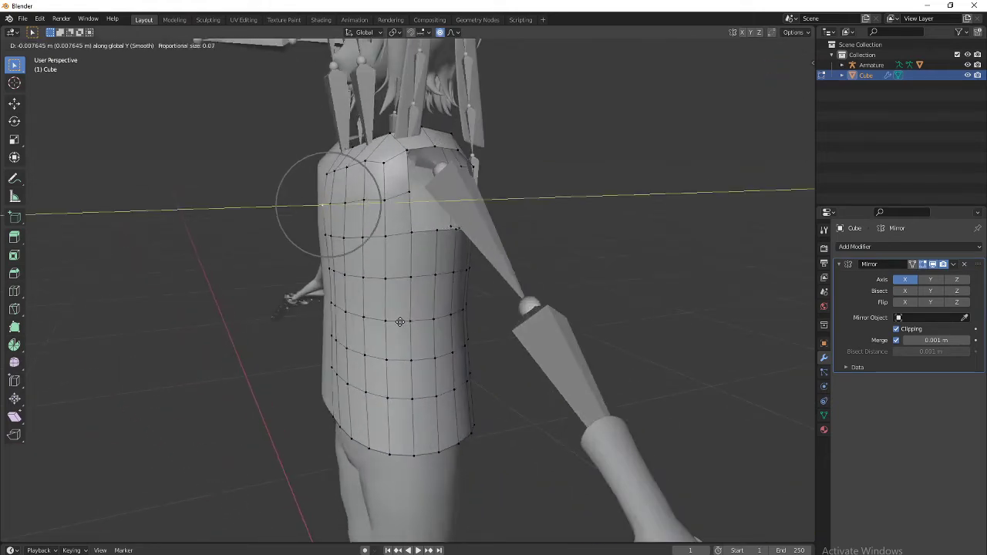
pyautogui.click(399, 321)
pyautogui.moveTo(423, 328); pyautogui.dragTo(493, 269, button='middle')
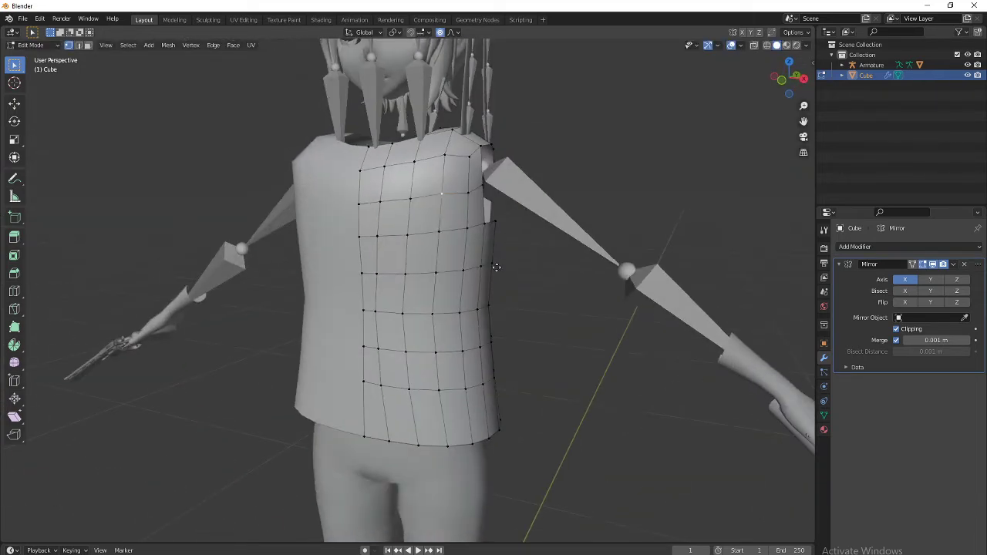
# Step: Lower a chest vertex near the armhole about 0.01 m along Z and bring the armhole's front edge vertex down, using proportional editing
pyautogui.press('g')
pyautogui.press('z')
pyautogui.scroll(3, 492, 269)
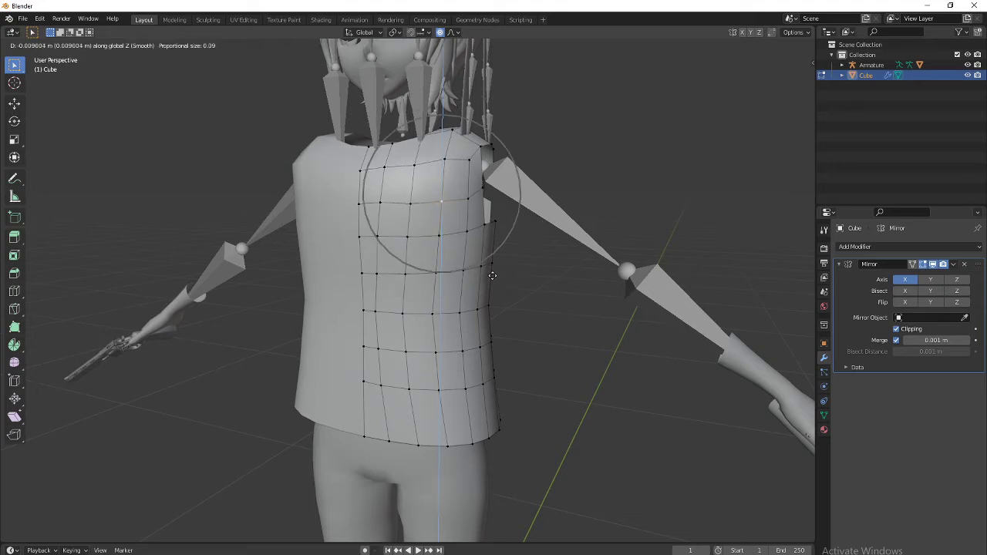
pyautogui.click(493, 276)
pyautogui.click(480, 191)
pyautogui.press('g')
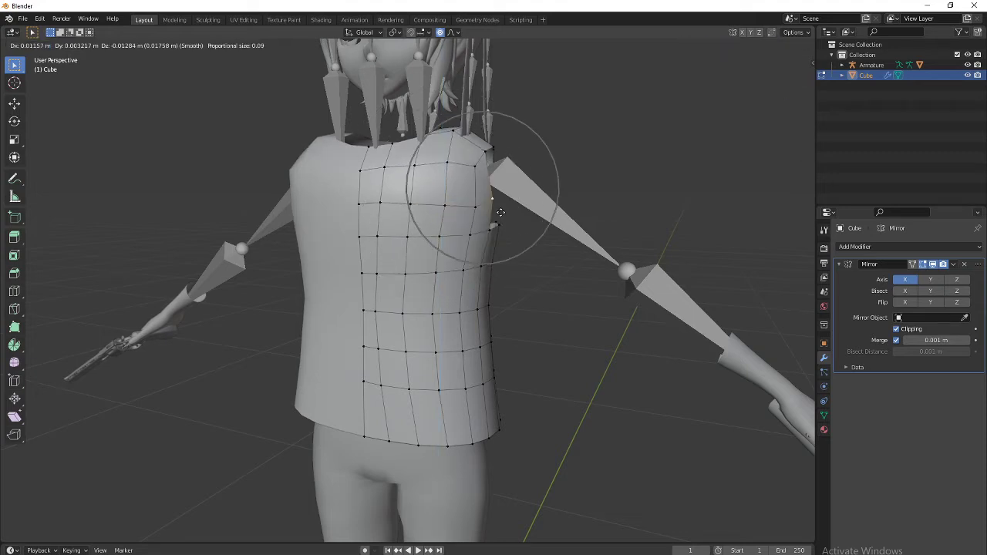
pyautogui.press('z')
pyautogui.scroll(6, 500, 218)
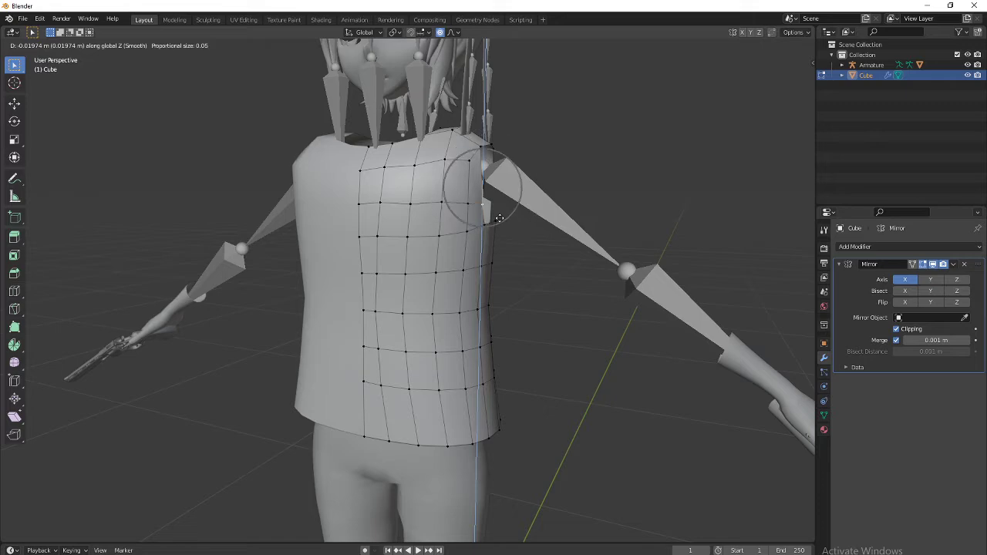
pyautogui.click(498, 213)
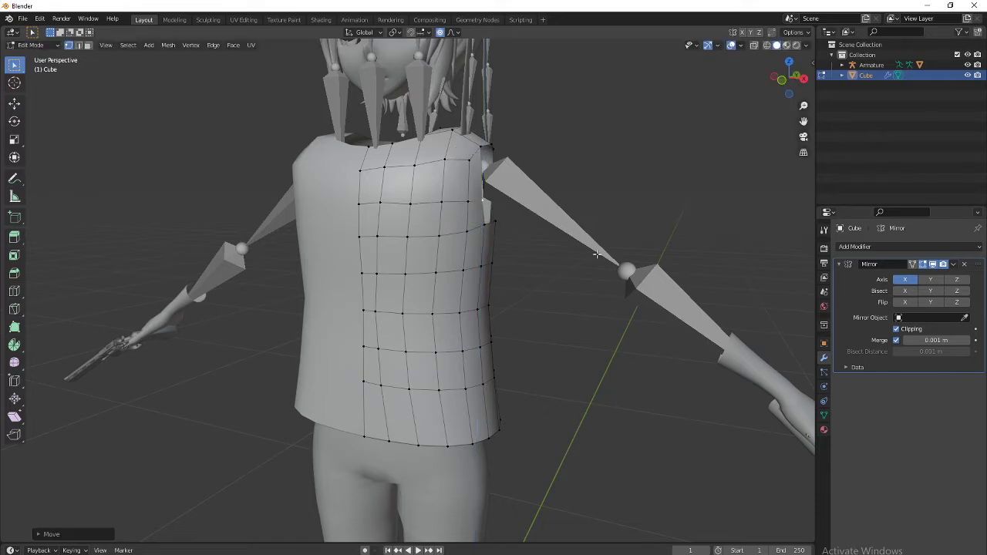
# Step: Slide the underarm vertices at the base of the armhole down along their edges to deepen the opening
pyautogui.moveTo(674, 273); pyautogui.dragTo(446, 280, button='middle')
pyautogui.click(446, 263)
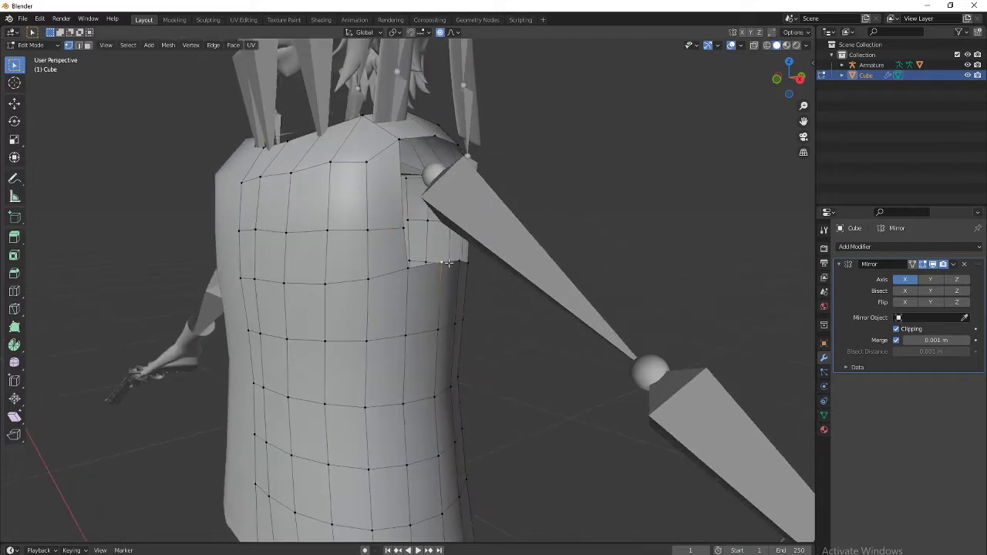
pyautogui.press('g')
pyautogui.press('g')
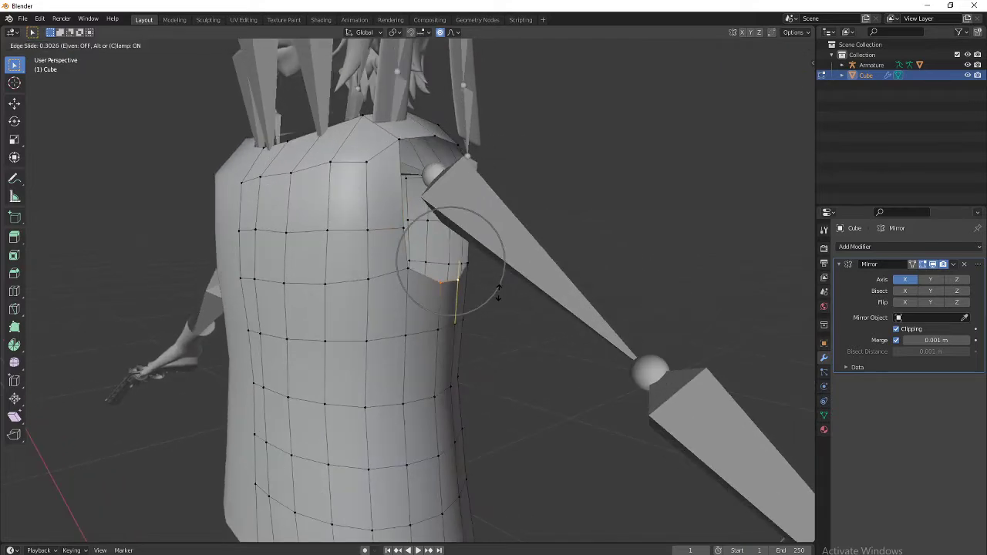
pyautogui.click(499, 295)
# Step: Vertex-slide the armhole's front upper corner slightly along its adjoining edge
pyautogui.moveTo(502, 277); pyautogui.dragTo(451, 314, button='middle')
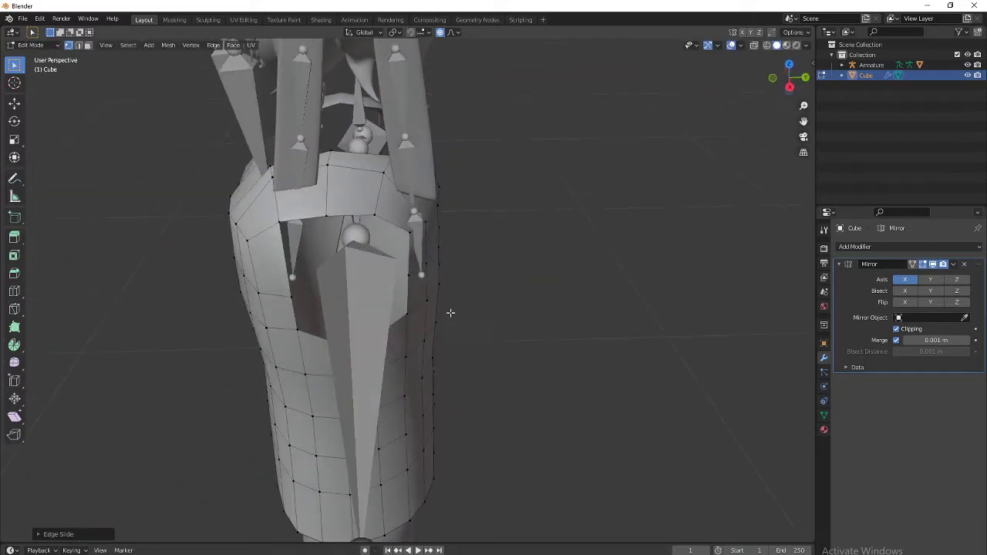
pyautogui.scroll(3, 295, 242)
pyautogui.press('g')
pyautogui.press('g')
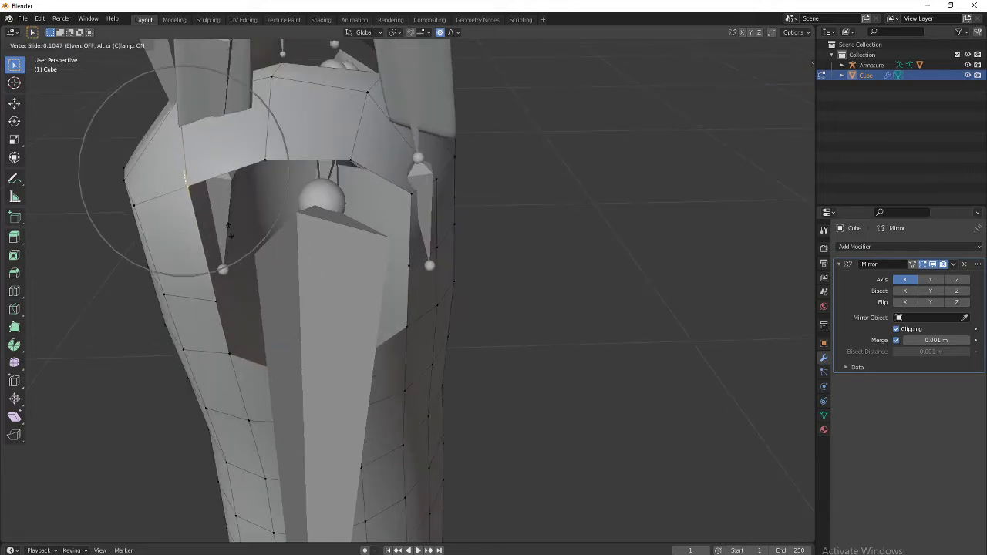
pyautogui.click(232, 244)
# Step: Vertex-slide the points on the upper front of the armhole to smooth its outline
pyautogui.scroll(-5, 240, 247)
pyautogui.moveTo(239, 247); pyautogui.dragTo(269, 243, button='middle')
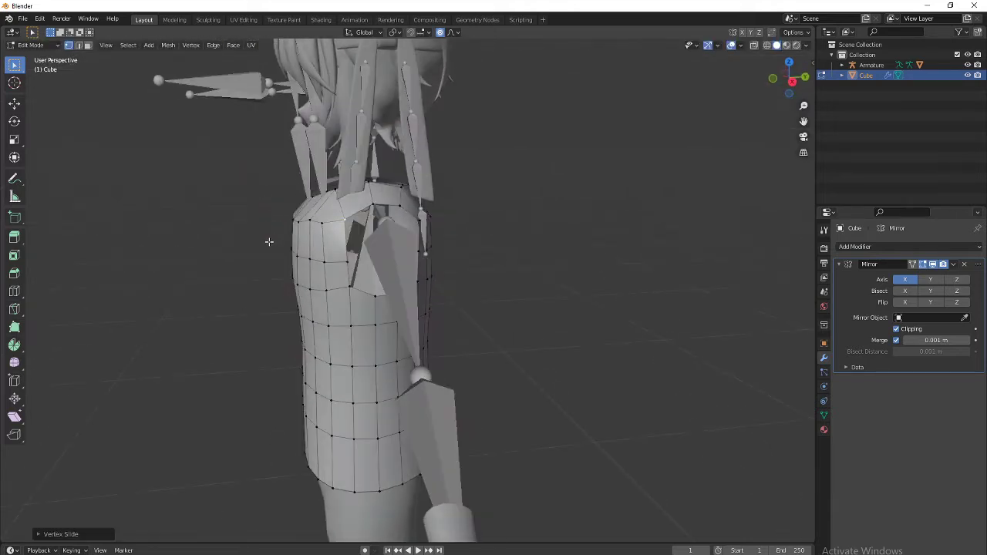
pyautogui.scroll(1, 370, 253)
pyautogui.press('g')
pyautogui.press('g')
pyautogui.click(386, 253)
pyautogui.press('g')
pyautogui.press('g')
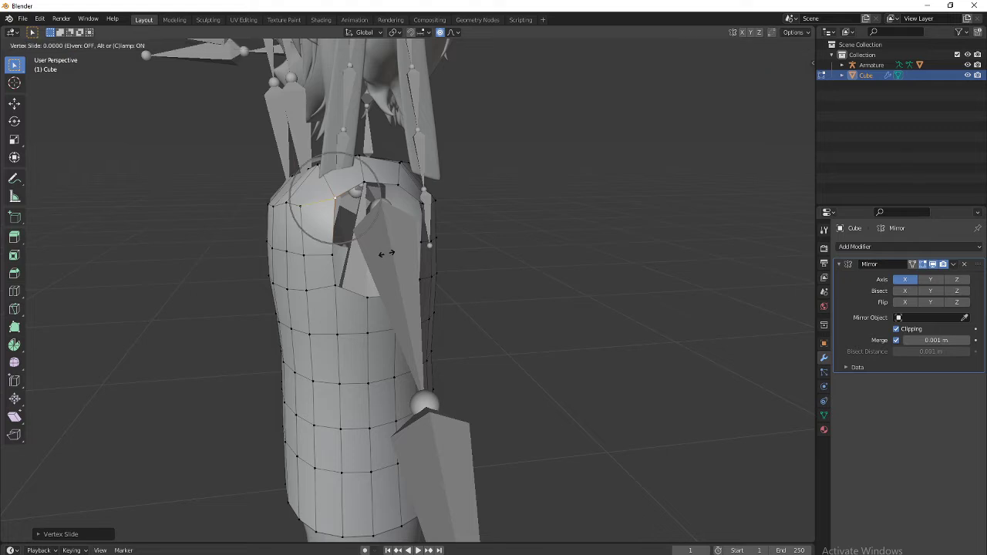
pyautogui.click(386, 262)
# Step: Vertex-slide the armhole's rear lower corner and the middle vertex of its rear edge to round the back of the opening
pyautogui.moveTo(385, 262)
pyautogui.mouseDown(button='middle')
pyautogui.moveTo(432, 310)
pyautogui.moveTo(416, 324)
pyautogui.moveTo(378, 274)
pyautogui.mouseUp(button='middle')
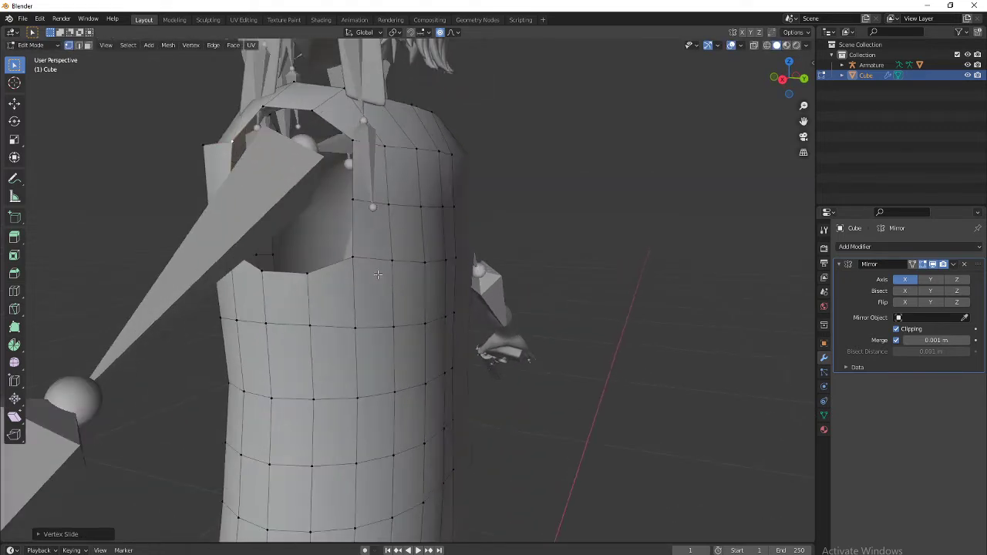
pyautogui.press('g')
pyautogui.press('g')
pyautogui.click(403, 264)
pyautogui.press('g')
pyautogui.press('g')
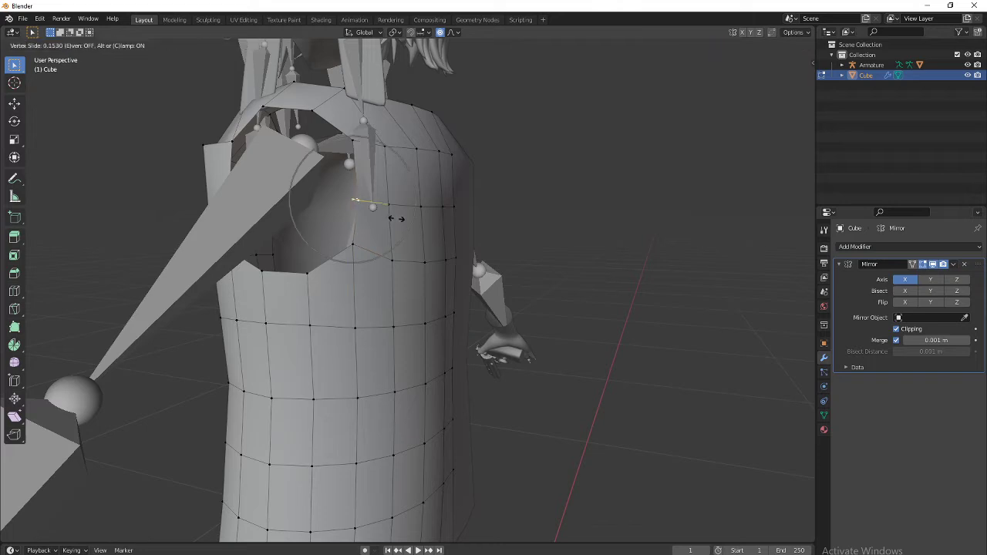
pyautogui.click(396, 218)
# Step: Refine the rear edge of the armhole by sliding its middle vertex and its rear upper corner vertex
pyautogui.moveTo(396, 219); pyautogui.dragTo(468, 297, button='middle')
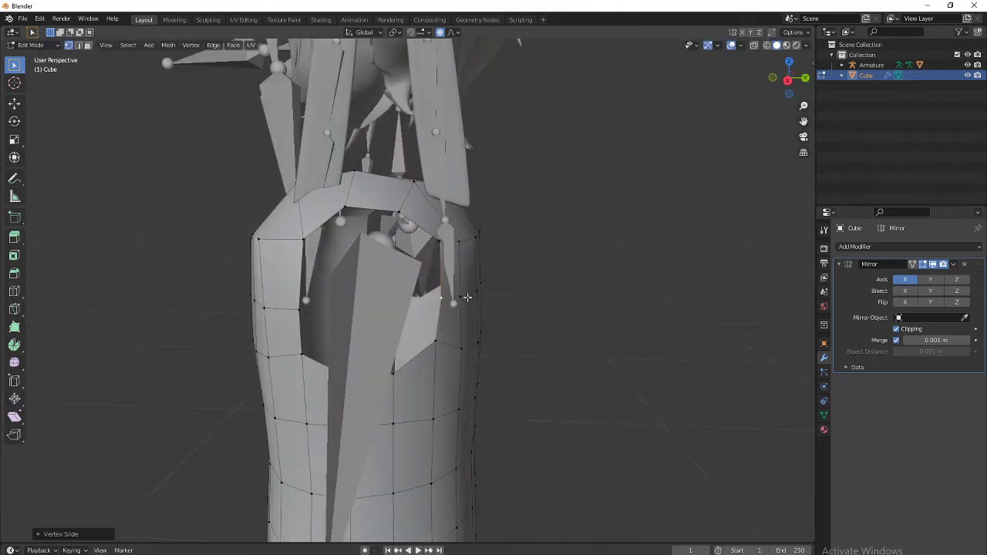
pyautogui.press('g')
pyautogui.press('g')
pyautogui.click(443, 249)
pyautogui.press('g')
pyautogui.press('g')
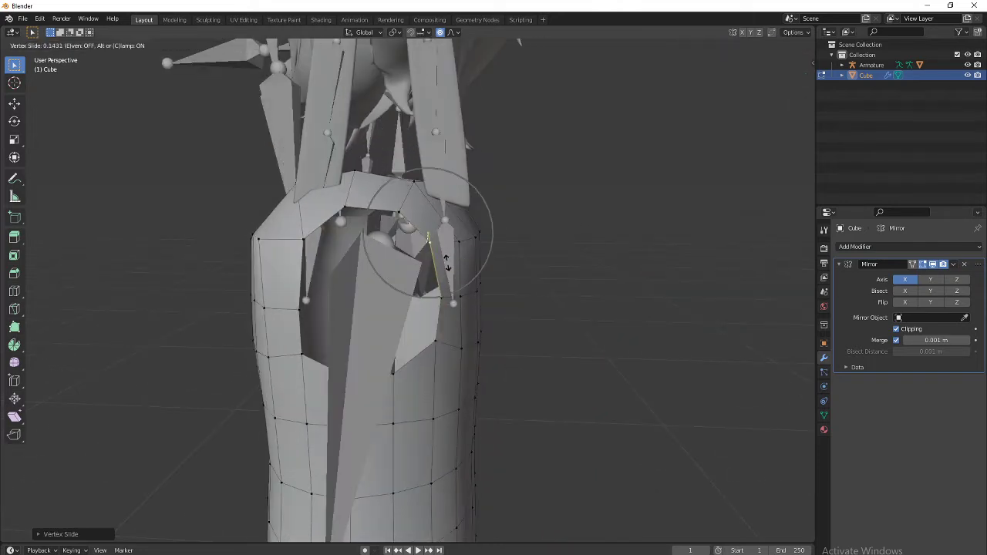
pyautogui.click(446, 262)
# Step: Examine the jacket and the reshaped armhole from the front, both at full-body distance and close to the chest
pyautogui.scroll(-5, 446, 262)
pyautogui.moveTo(446, 263); pyautogui.dragTo(494, 347, button='middle')
pyautogui.moveTo(286, 388); pyautogui.dragTo(363, 370, button='middle')
pyautogui.scroll(-3, 402, 370)
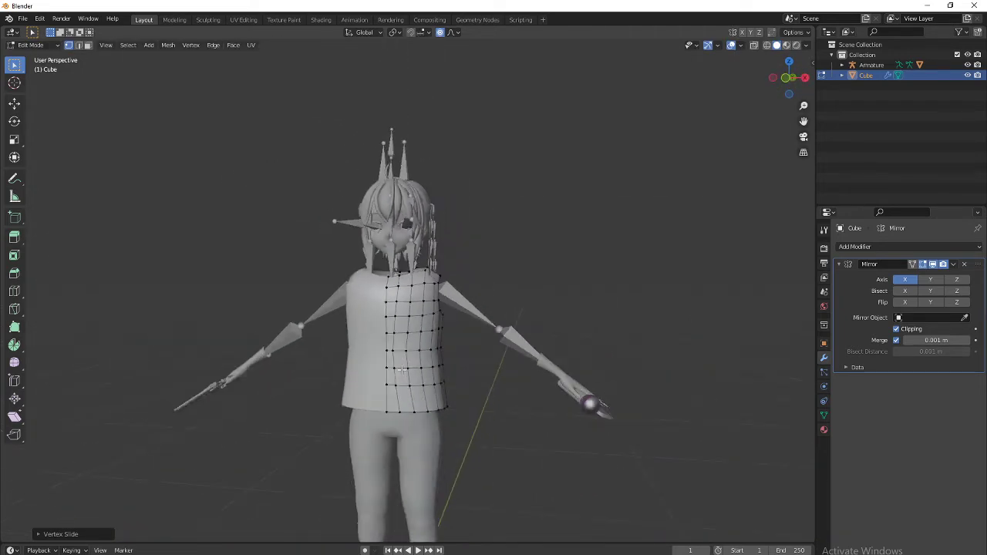
pyautogui.scroll(-3, 401, 371)
pyautogui.moveTo(469, 410); pyautogui.dragTo(494, 386, button='middle')
pyautogui.scroll(2, 560, 423)
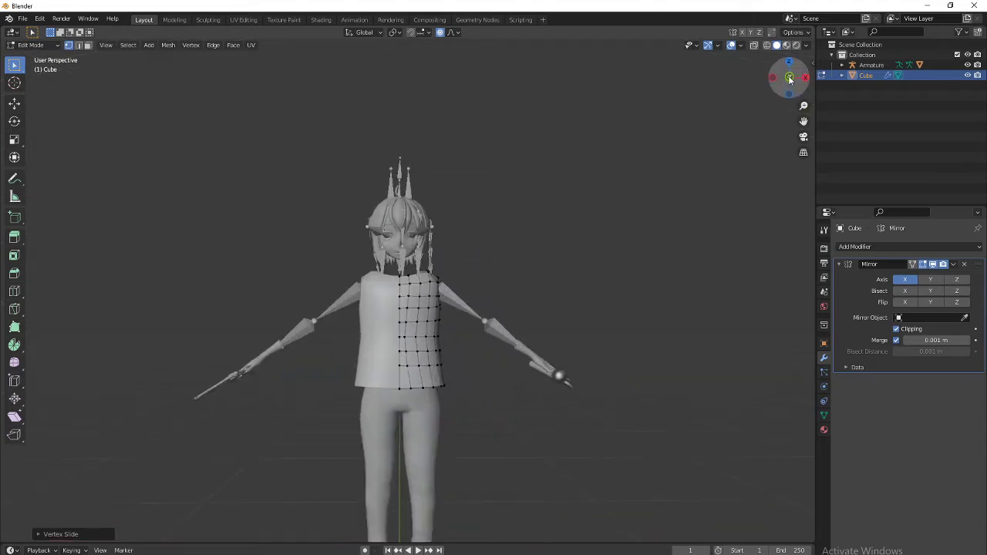
pyautogui.click(790, 79)
pyautogui.moveTo(588, 273)
pyautogui.mouseDown(button='middle')
pyautogui.moveTo(503, 339)
pyautogui.moveTo(595, 285)
pyautogui.mouseUp(button='middle')
pyautogui.scroll(5, 537, 361)
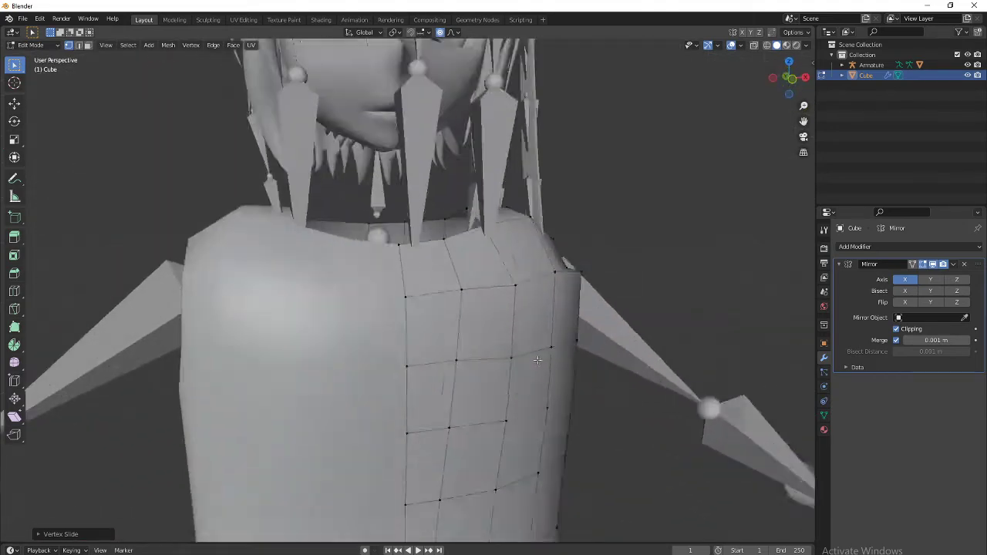
pyautogui.keyDown('shift'); pyautogui.moveTo(537, 360); pyautogui.dragTo(527, 226, button='middle'); pyautogui.keyUp('shift')
pyautogui.scroll(2, 526, 227)
pyautogui.scroll(-5, 527, 228)
# Step: Move the underarm vertex outward about 0.01 m along X, using proportional editing with a size of about 0.10
pyautogui.moveTo(525, 275); pyautogui.dragTo(497, 287, button='middle')
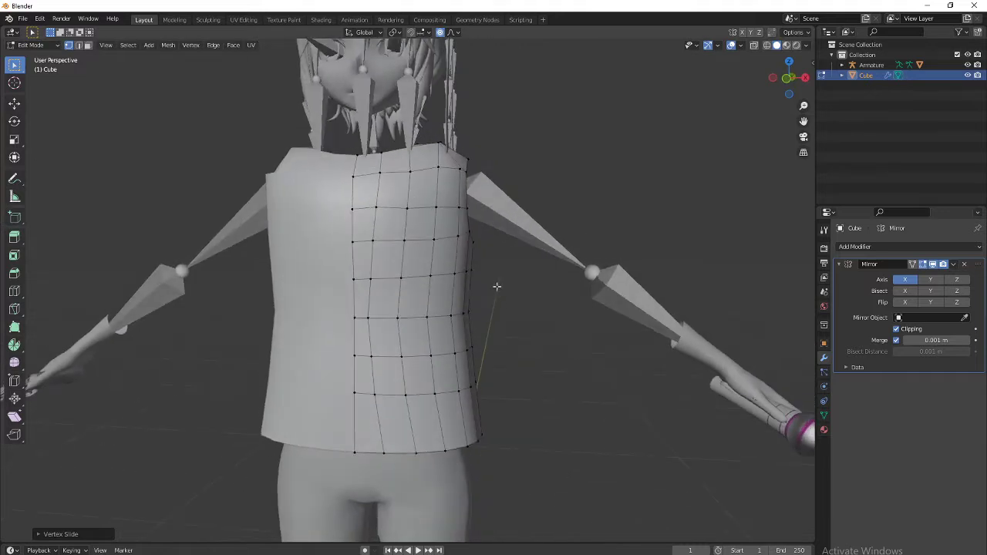
pyautogui.press('g')
pyautogui.press('x')
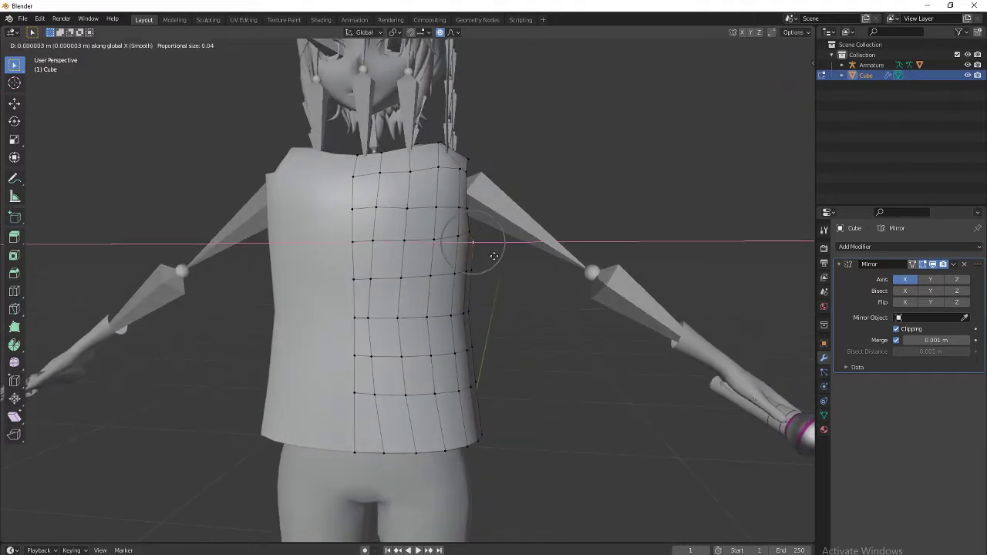
pyautogui.scroll(-4, 498, 254)
pyautogui.scroll(2, 498, 255)
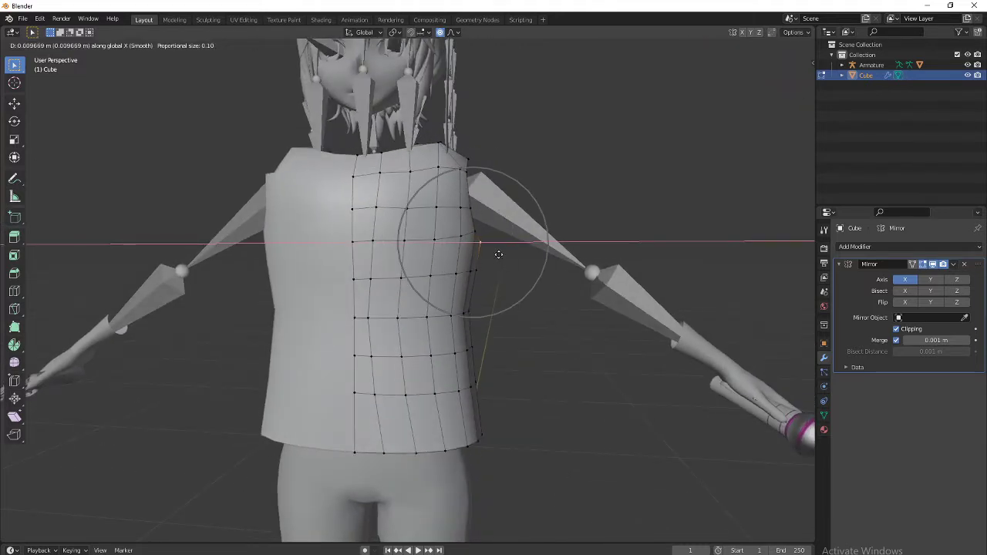
pyautogui.click(499, 256)
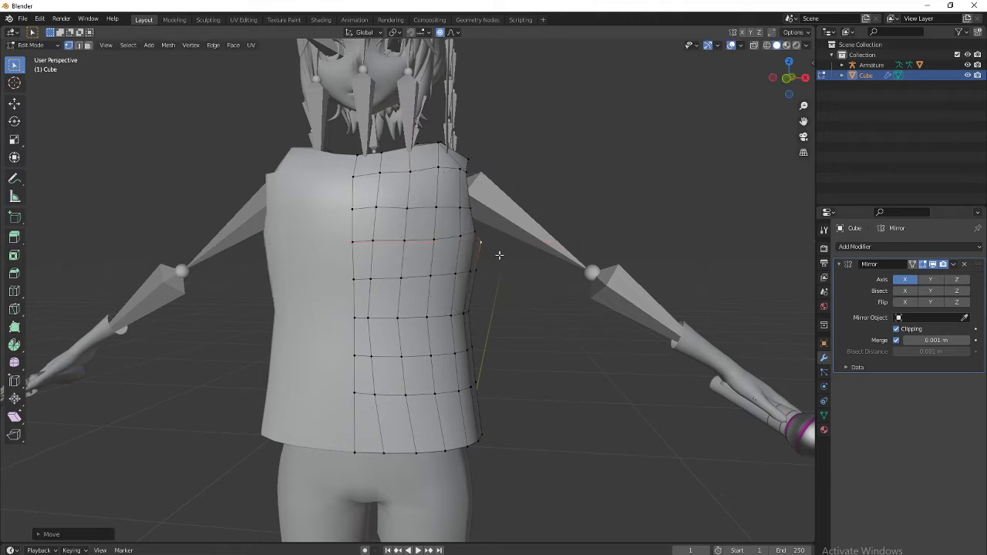
# Step: Move the armhole's rear edge vertex outward about 0.02 m along X, using proportional editing with a size of about 0.11
pyautogui.moveTo(500, 256); pyautogui.dragTo(351, 248, button='middle')
pyautogui.press('g')
pyautogui.press('x')
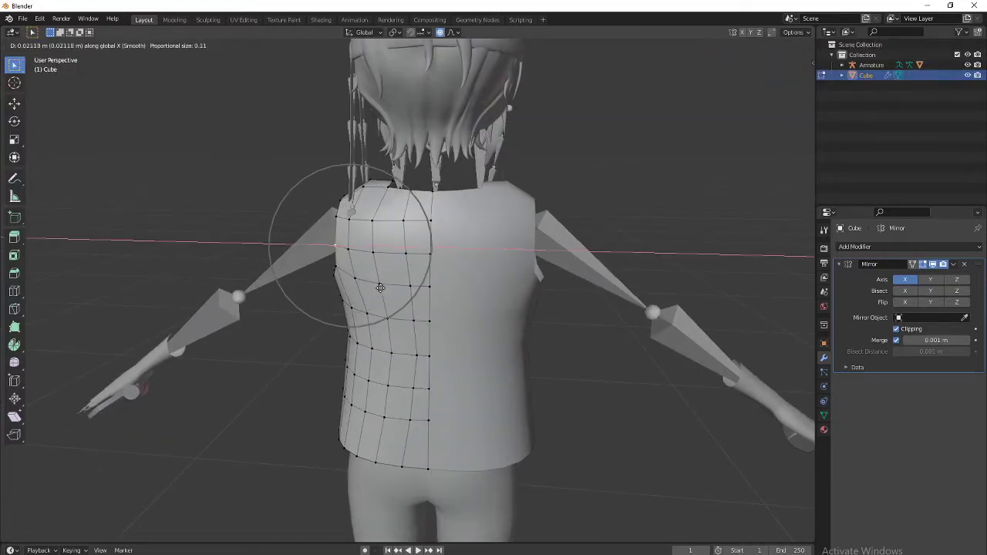
pyautogui.click(375, 287)
# Step: Examine the jacket's back, side and front for the fit around the shoulder and armhole
pyautogui.scroll(-3, 376, 287)
pyautogui.moveTo(376, 287); pyautogui.dragTo(448, 279, button='middle')
pyautogui.moveTo(374, 294); pyautogui.dragTo(424, 361, button='middle')
pyautogui.scroll(3, 423, 362)
pyautogui.scroll(5, 424, 362)
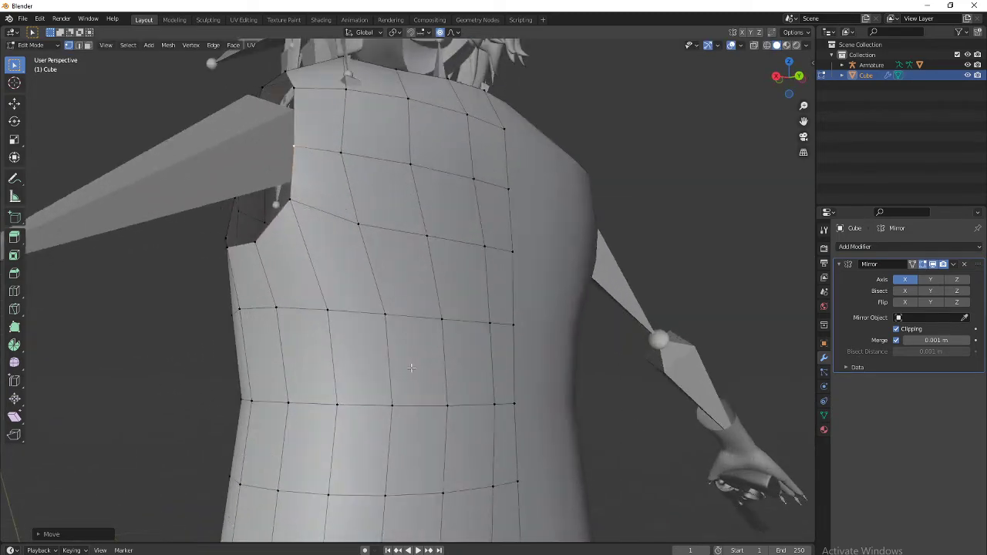
pyautogui.scroll(-3, 432, 365)
pyautogui.scroll(1, 435, 366)
pyautogui.scroll(-1, 440, 369)
pyautogui.moveTo(566, 320); pyautogui.dragTo(497, 297, button='middle')
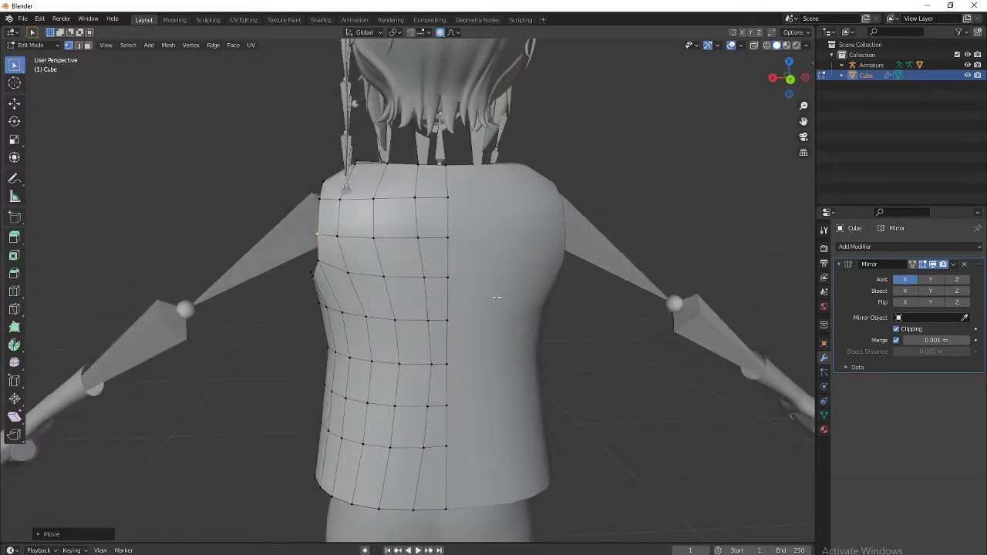
pyautogui.moveTo(354, 254); pyautogui.dragTo(600, 256, button='middle')
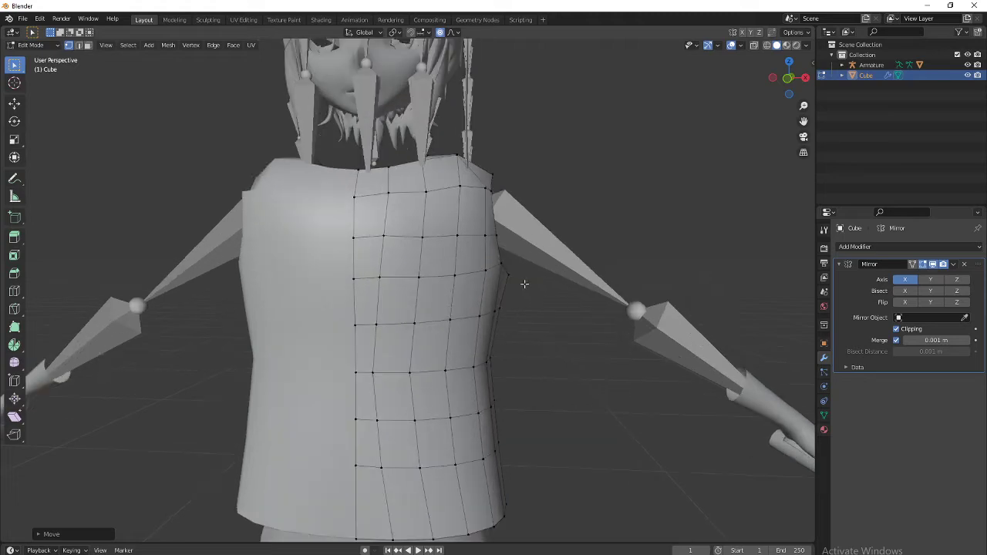
# Step: Select the path of vertices along the armhole's front edge and compare the jacket with the reference picture image0.png
pyautogui.scroll(-3, 525, 284)
pyautogui.moveTo(524, 286); pyautogui.dragTo(419, 247, button='middle')
pyautogui.click(403, 242)
pyautogui.keyDown('ctrl'); pyautogui.click(402, 303); pyautogui.keyUp('ctrl')
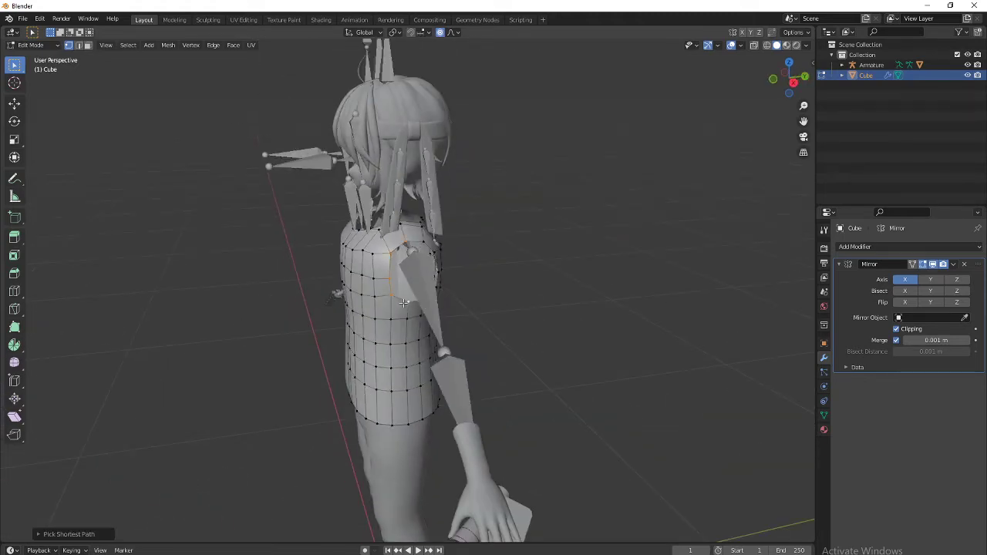
pyautogui.moveTo(512, 335); pyautogui.dragTo(657, 309, button='middle')
pyautogui.hotkey('alt', 'Tab')
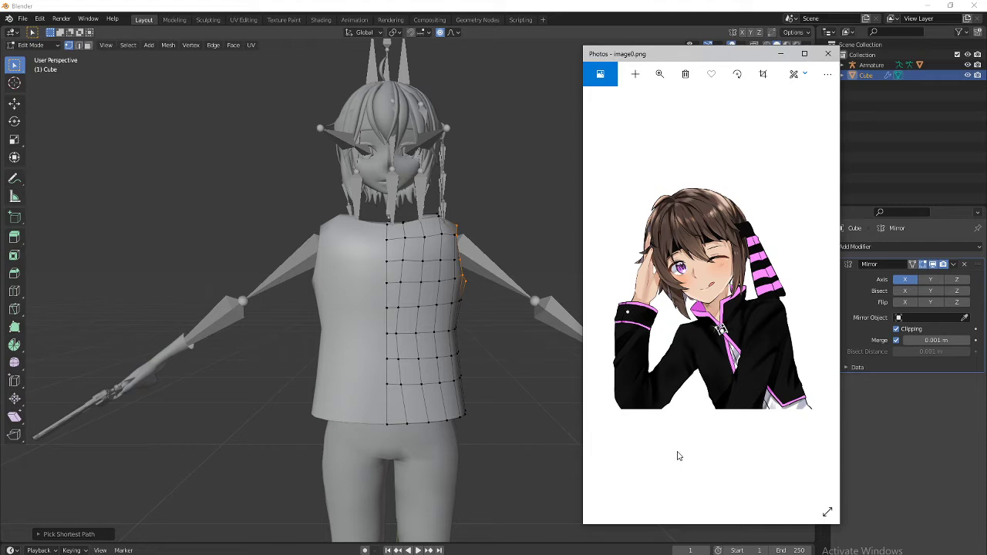
pyautogui.click(406, 296)
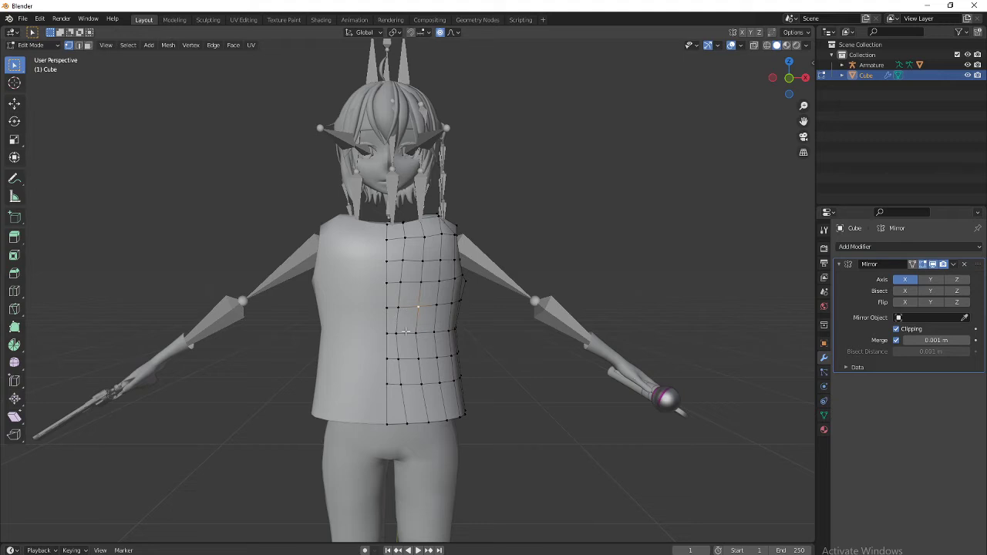
pyautogui.scroll(-3, 405, 332)
pyautogui.scroll(6, 368, 347)
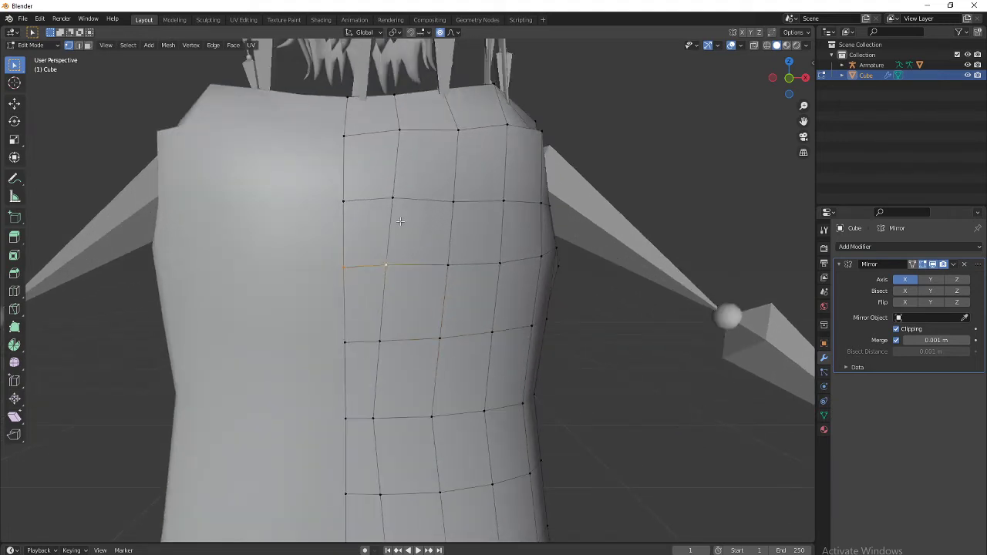
pyautogui.moveTo(430, 274); pyautogui.dragTo(337, 295, button='middle')
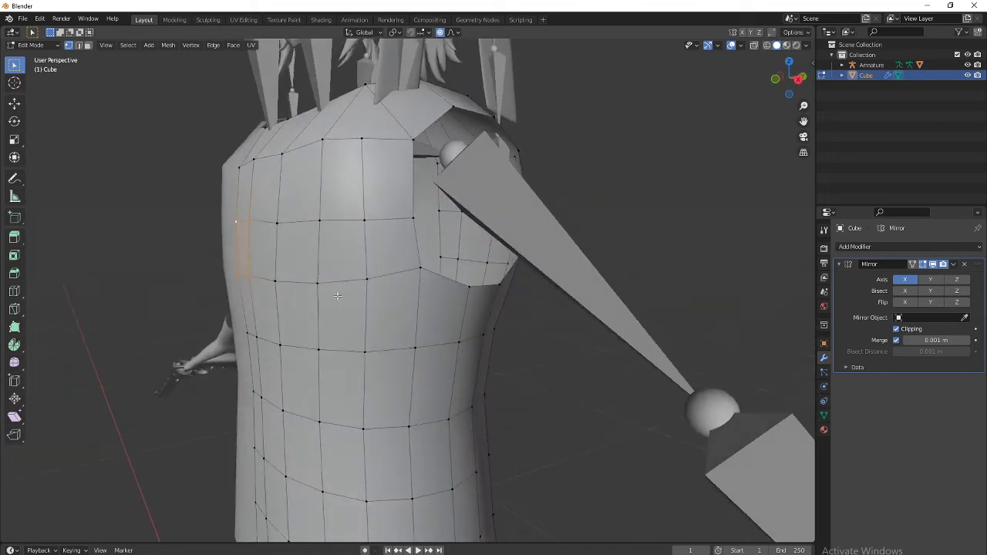
pyautogui.press('g')
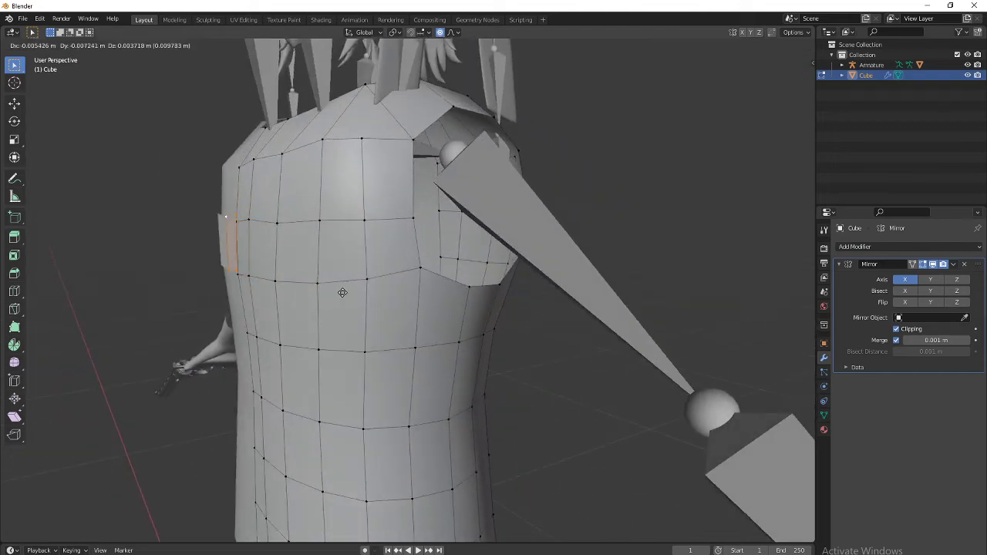
pyautogui.rightClick(343, 292)
pyautogui.moveTo(342, 293); pyautogui.dragTo(423, 284, button='middle')
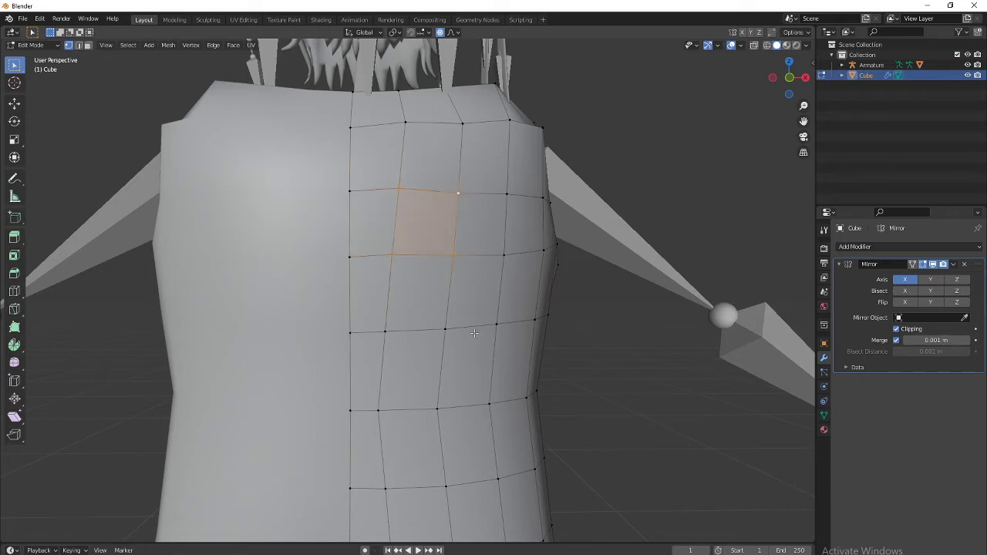
# Step: Duplicate the chest face in the second column from the centre line and place the copy just in front of the jacket
pyautogui.moveTo(474, 333); pyautogui.dragTo(422, 348, button='middle')
pyautogui.press('g')
pyautogui.rightClick(394, 358)
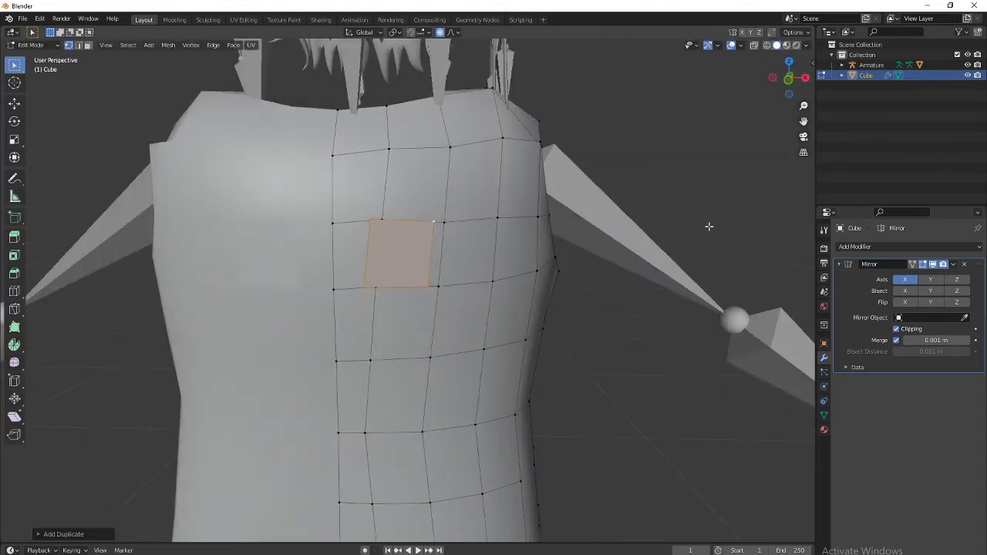
# Step: In front view with proportional editing off, move the duplicated face along negative X until its inner edge stops at the mirror line
pyautogui.click(790, 84)
pyautogui.scroll(5, 432, 335)
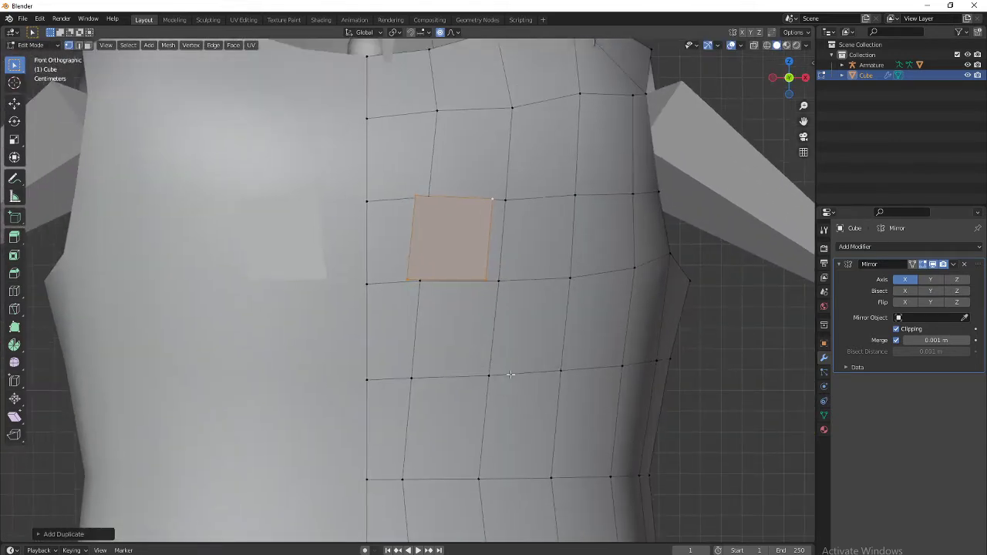
pyautogui.scroll(-2, 509, 374)
pyautogui.press('g')
pyautogui.press('x')
pyautogui.rightClick(460, 149)
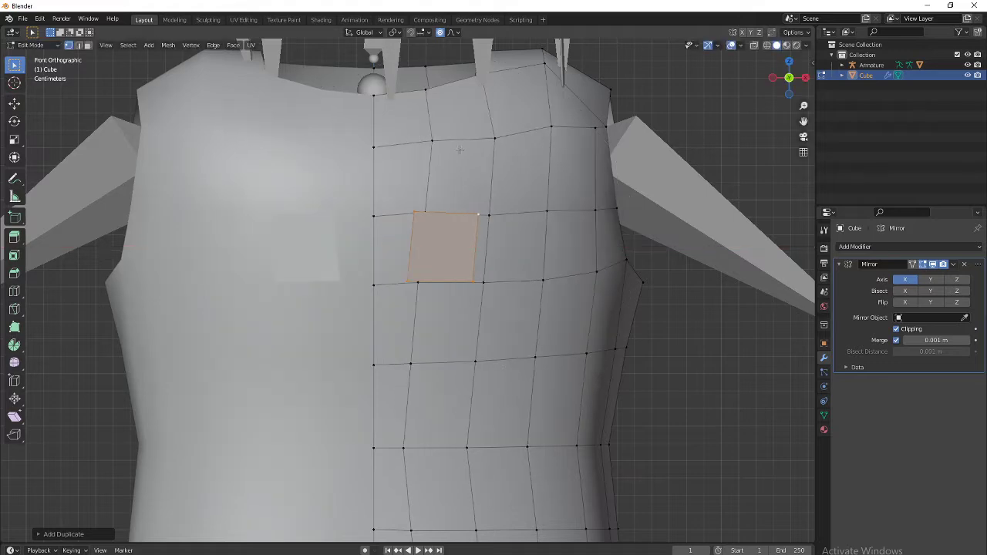
pyautogui.press('g')
pyautogui.press('x')
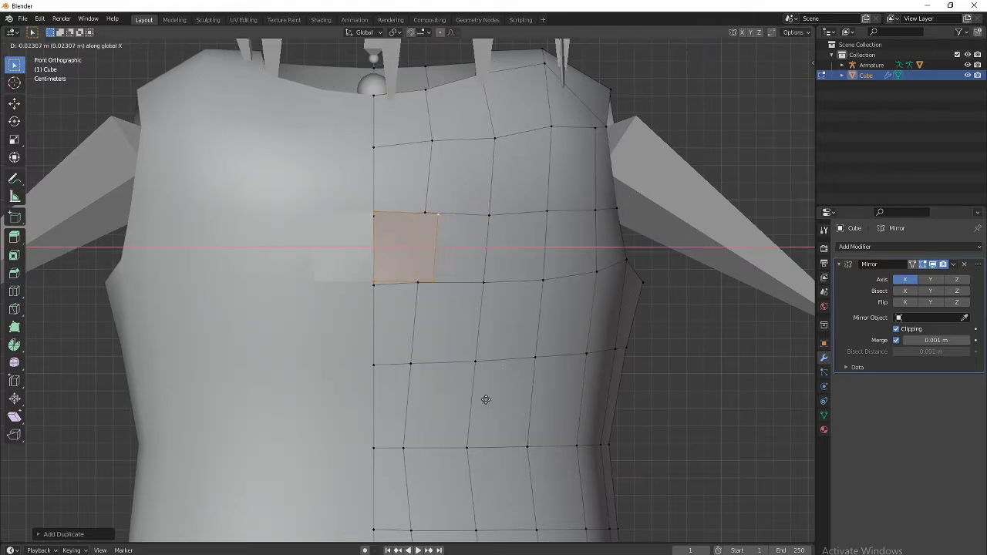
pyautogui.click(463, 399)
# Step: Scale the duplicated face vertically to about half its height
pyautogui.moveTo(463, 399); pyautogui.dragTo(359, 383, button='middle')
pyautogui.scroll(-1, 359, 384)
pyautogui.moveTo(486, 383); pyautogui.dragTo(461, 380, button='middle')
pyautogui.scroll(3, 526, 373)
pyautogui.scroll(-4, 526, 373)
pyautogui.scroll(-2, 526, 373)
pyautogui.scroll(4, 462, 381)
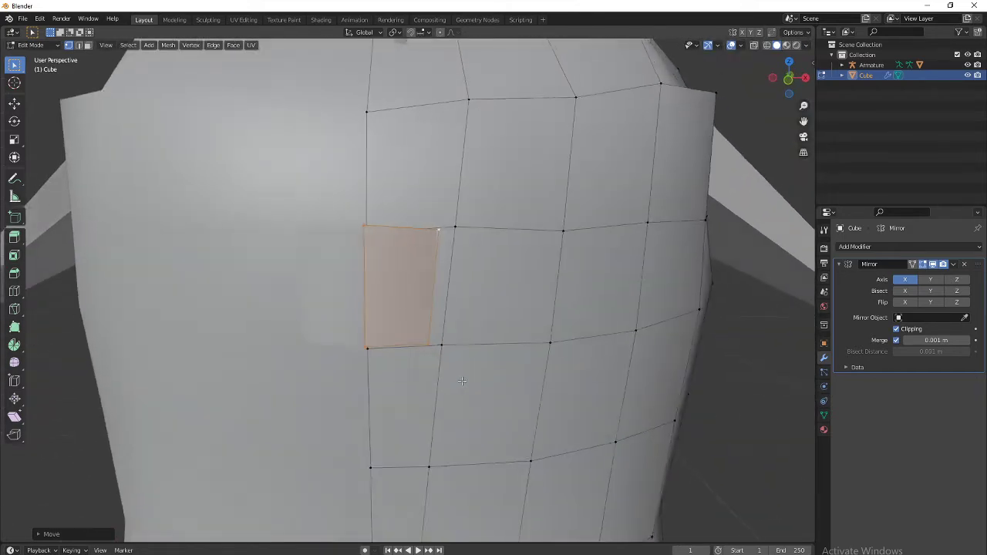
pyautogui.scroll(-2, 461, 380)
pyautogui.press('s')
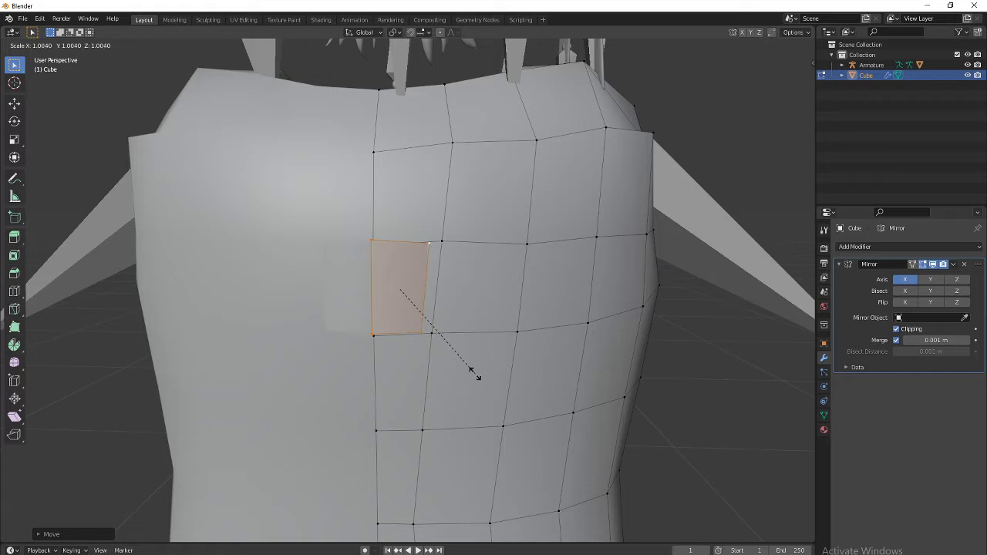
pyautogui.click(433, 334)
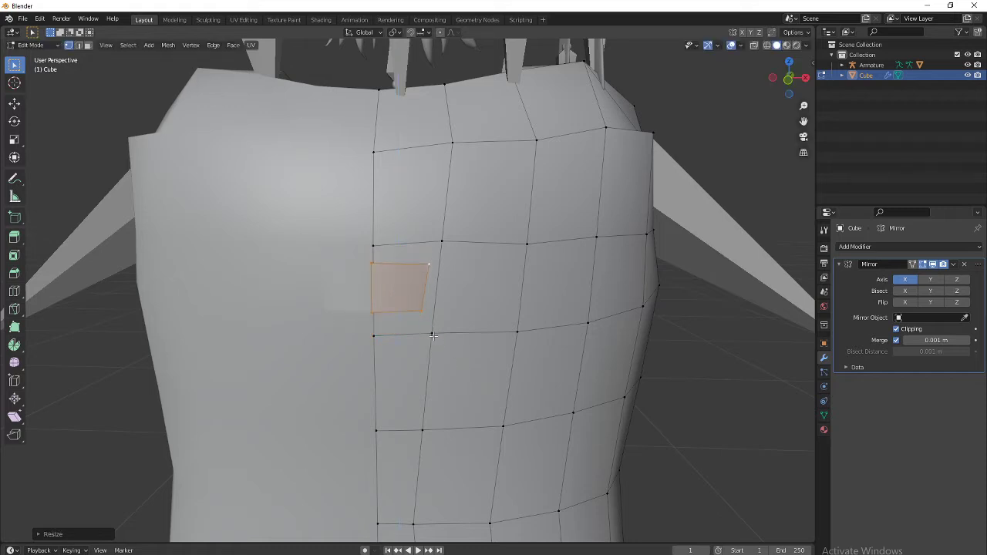
# Step: Narrow the duplicated face by moving it about 0.01 m along negative X against the mirror line
pyautogui.press('g')
pyautogui.press('x')
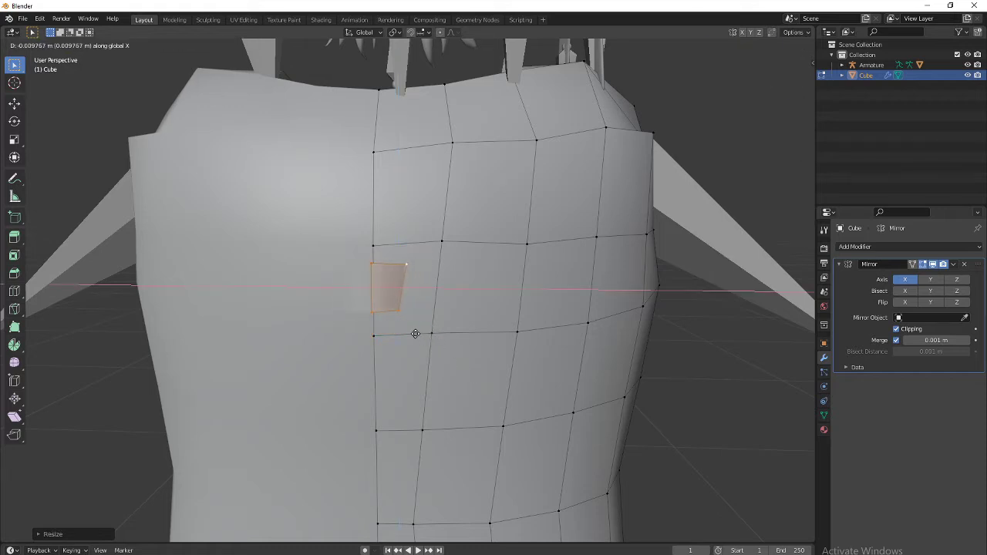
pyautogui.click(415, 333)
# Step: Rotate the small face about 24° while viewing the jacket from above
pyautogui.moveTo(415, 334); pyautogui.dragTo(432, 293, button='middle')
pyautogui.press('r')
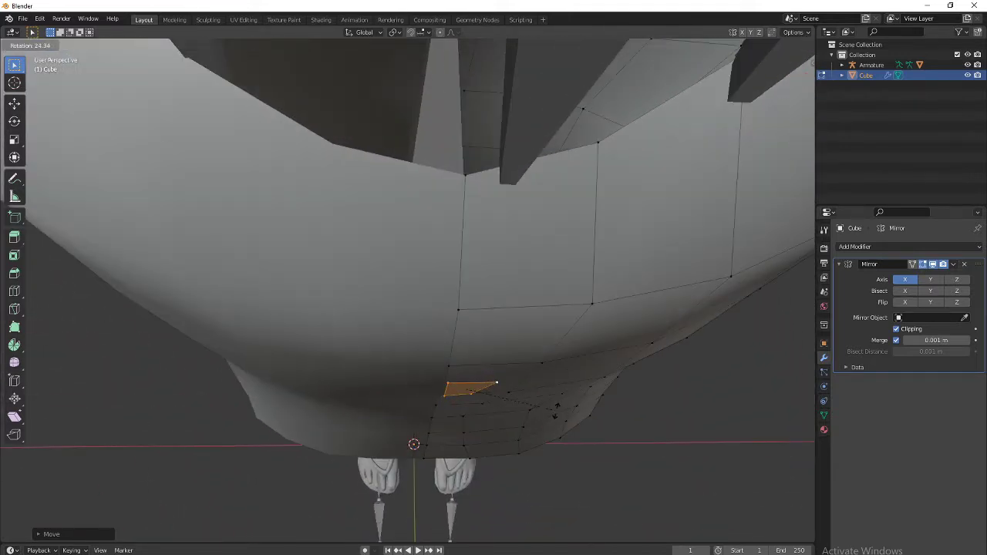
pyautogui.click(557, 406)
# Step: Rotate the small face about -15° in front view to level its upper and lower edges
pyautogui.moveTo(556, 339); pyautogui.dragTo(552, 409, button='middle')
pyautogui.scroll(1, 554, 405)
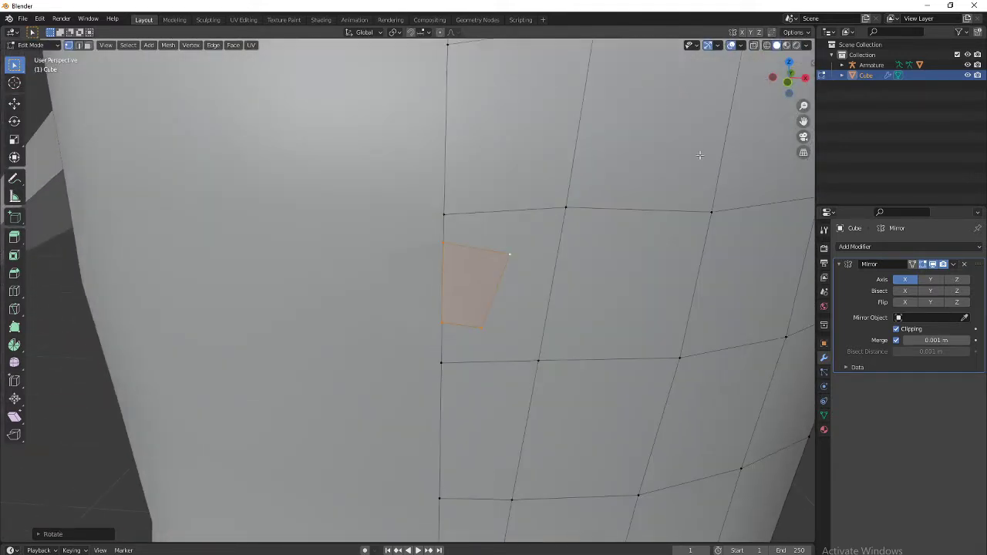
pyautogui.click(788, 81)
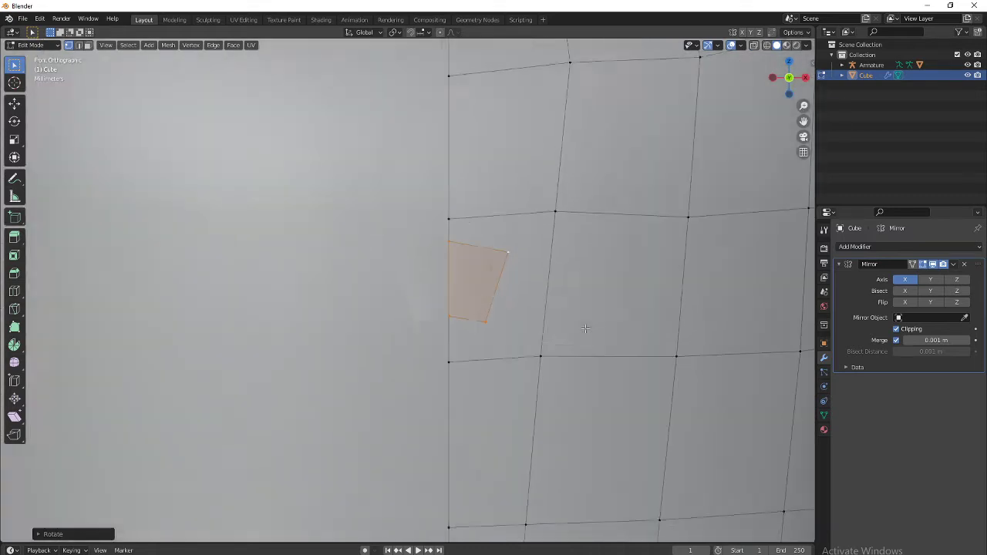
pyautogui.scroll(-2, 586, 329)
pyautogui.press('r')
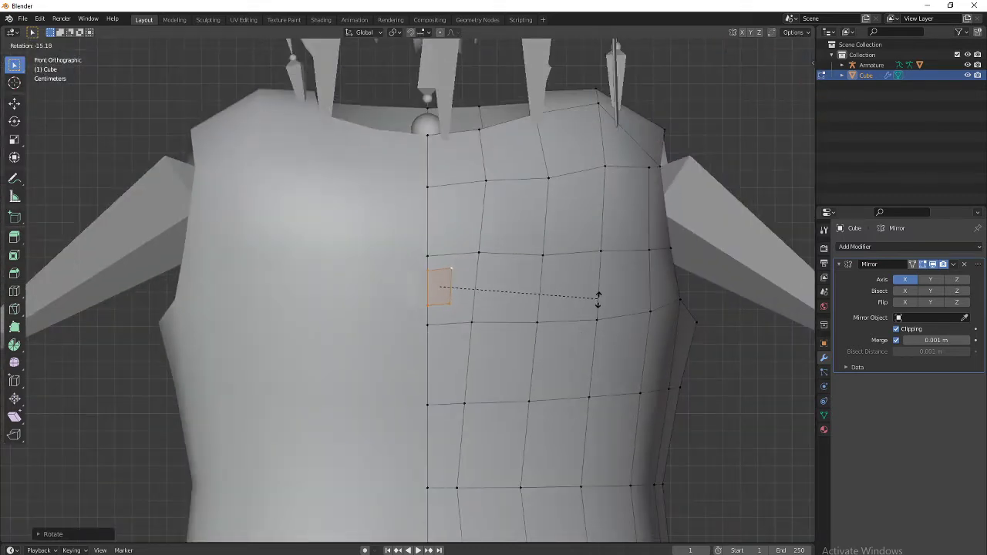
pyautogui.click(599, 308)
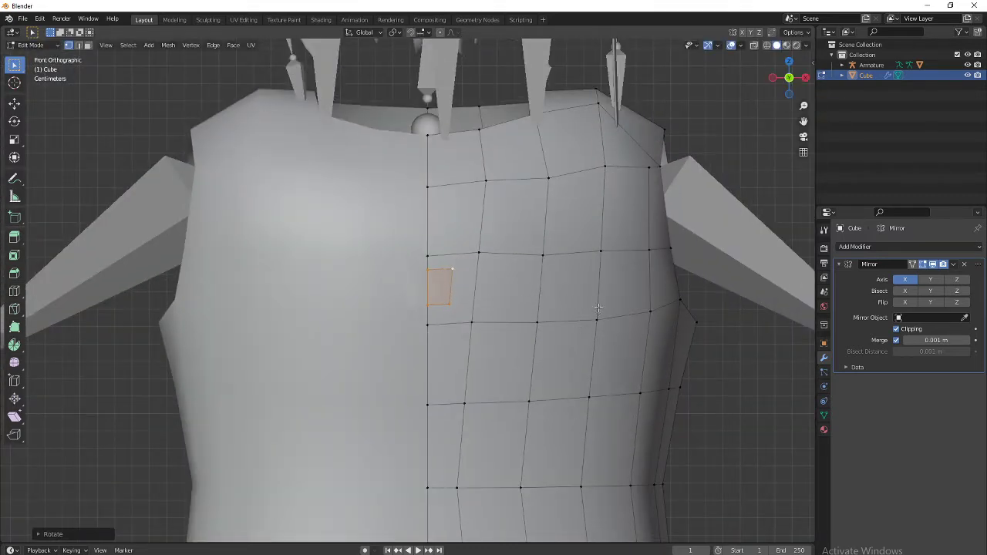
# Step: Rotate the small face's outer edge slightly so it stands vertical
pyautogui.click(452, 305)
pyautogui.press('r')
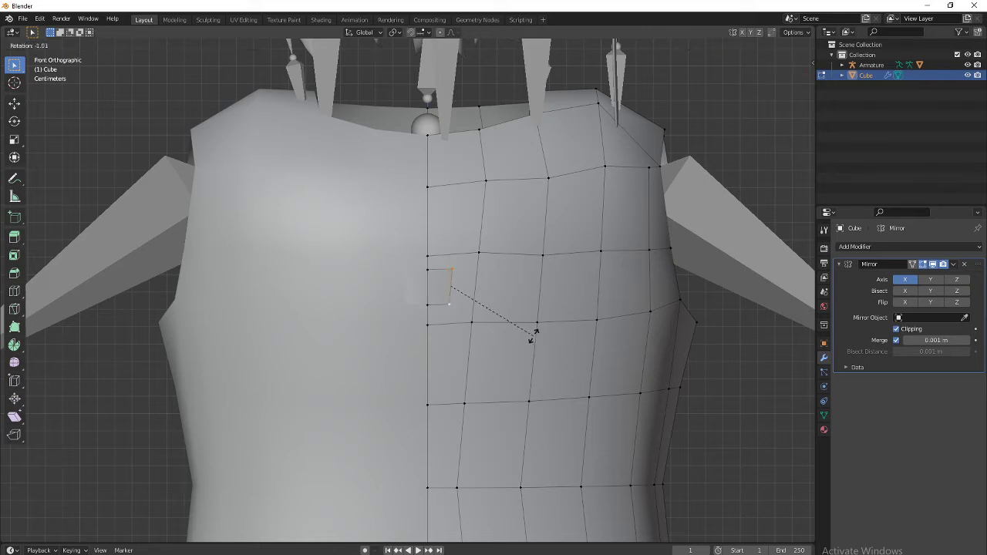
pyautogui.click(537, 324)
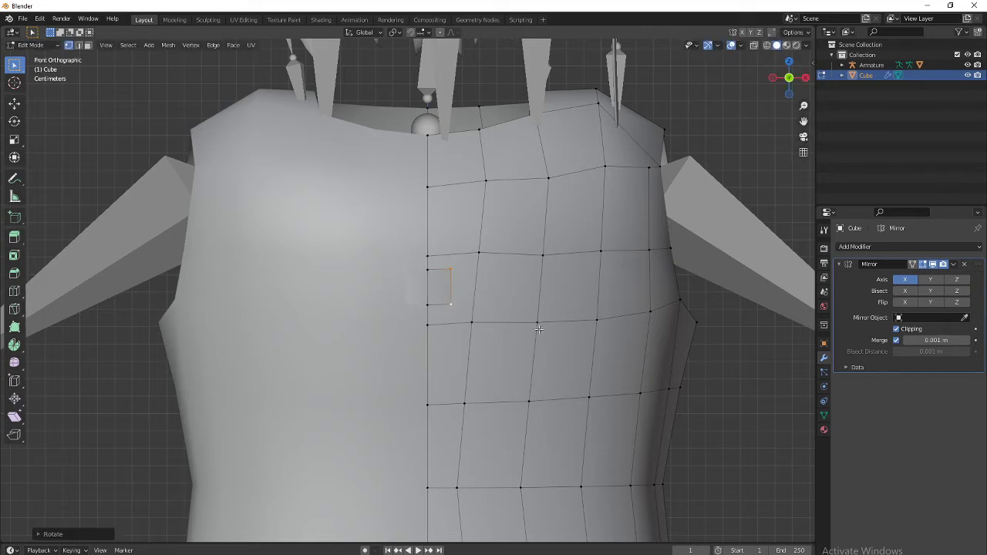
# Step: Select all linked geometry of the small face and scale it down to about two thirds of its size
pyautogui.scroll(2, 532, 335)
pyautogui.scroll(-3, 531, 336)
pyautogui.scroll(6, 489, 378)
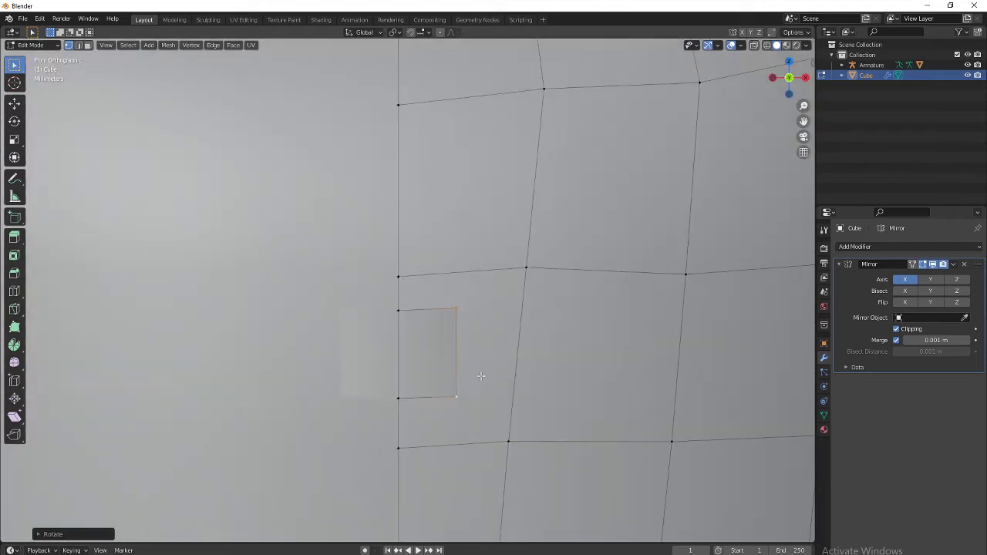
pyautogui.press('a')
pyautogui.scroll(-4, 478, 373)
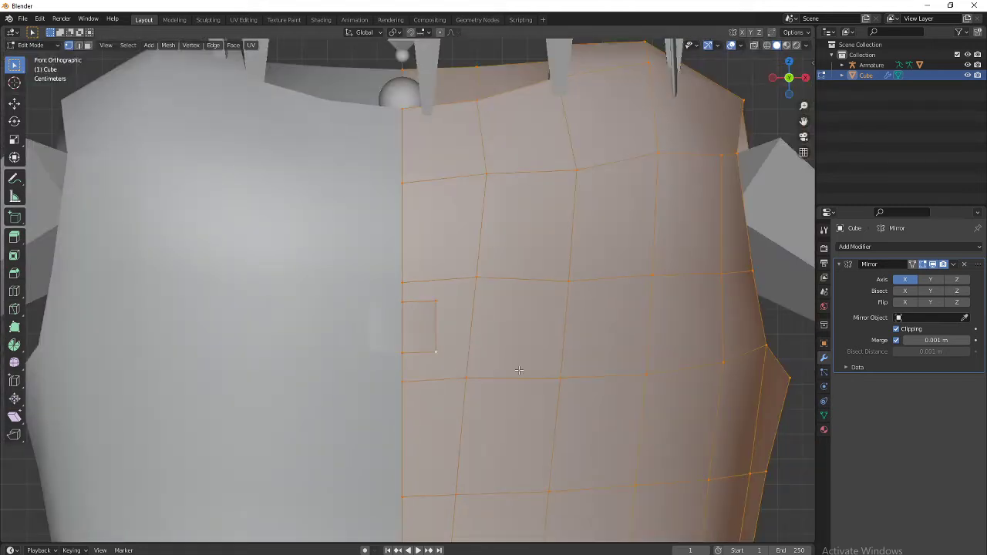
pyautogui.hotkey('alt', 'a')
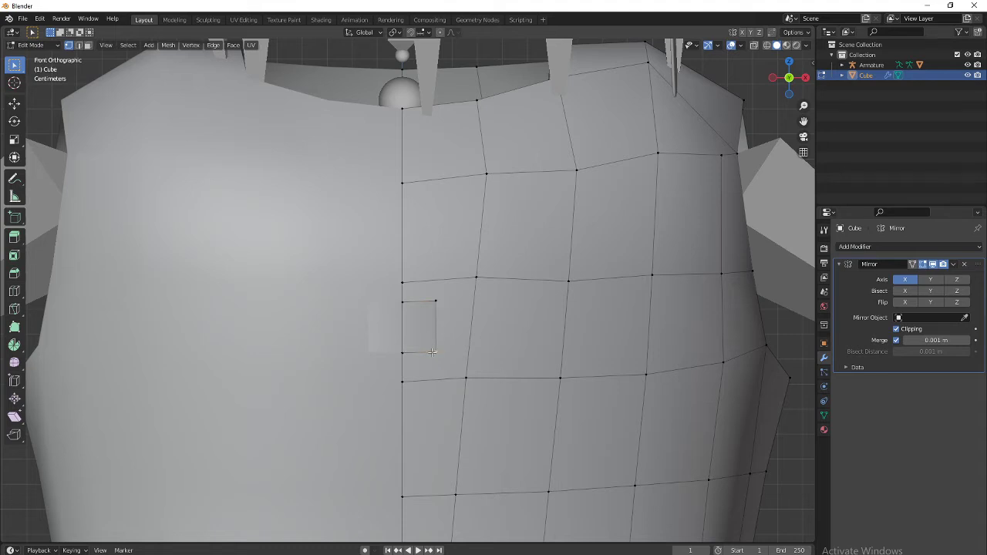
pyautogui.hotkey('ctrl', 'l')
pyautogui.scroll(2, 532, 403)
pyautogui.press('s')
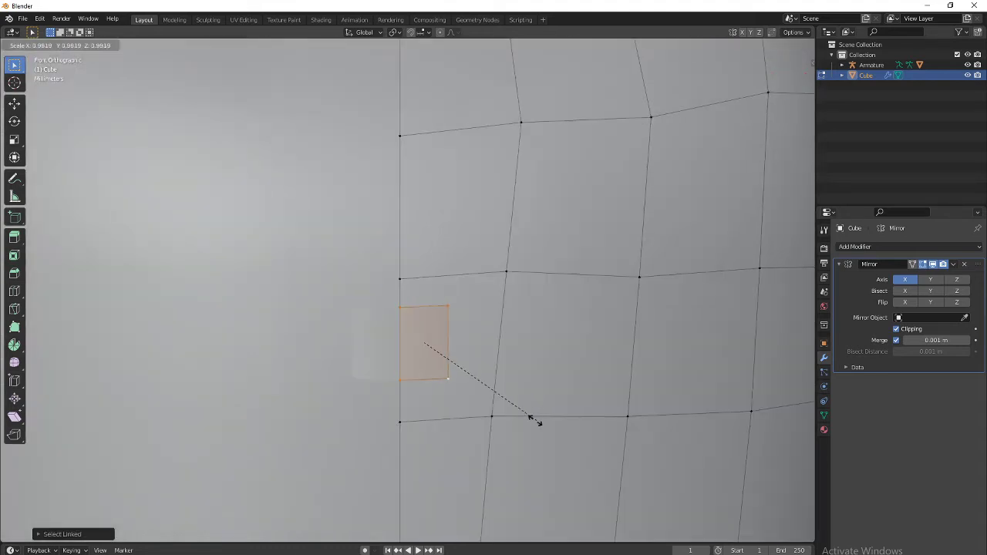
pyautogui.click(487, 404)
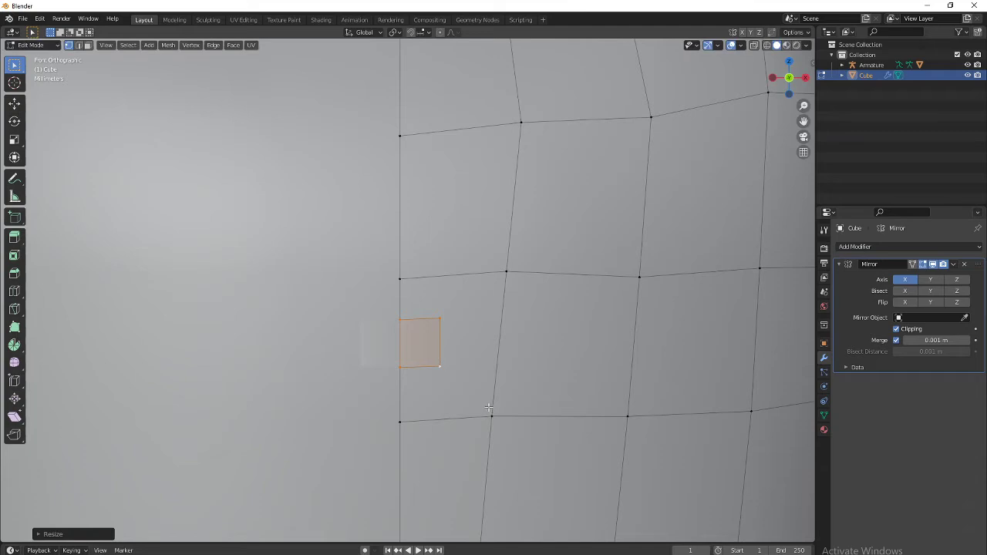
# Step: Move the small face further along negative X into the mirror line to narrow it, and check its proportion on the whole avatar
pyautogui.press('g')
pyautogui.press('x')
pyautogui.click(482, 402)
pyautogui.scroll(-6, 487, 401)
pyautogui.scroll(-2, 497, 410)
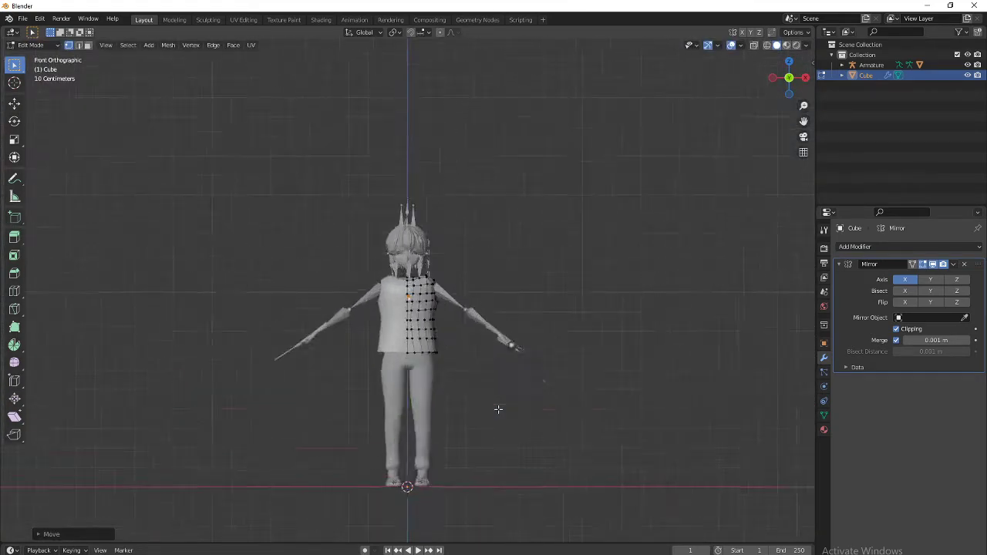
# Step: Add one centred horizontal and one centred vertical loop cut to the small face
pyautogui.scroll(10, 500, 408)
pyautogui.scroll(3, 445, 345)
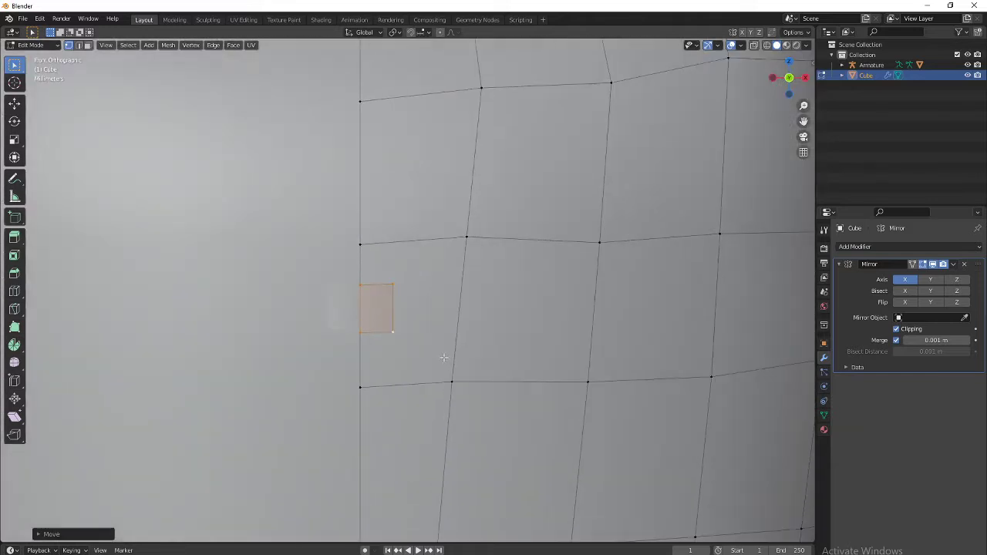
pyautogui.click(376, 305)
pyautogui.rightClick(374, 306)
pyautogui.click(374, 305)
pyautogui.rightClick(374, 306)
# Step: Select the whole subdivided patch and extrude it outward about 0.002 m along its normal
pyautogui.scroll(1, 407, 331)
pyautogui.keyDown('shift'); pyautogui.moveTo(429, 324); pyautogui.dragTo(474, 339, button='middle'); pyautogui.keyUp('shift')
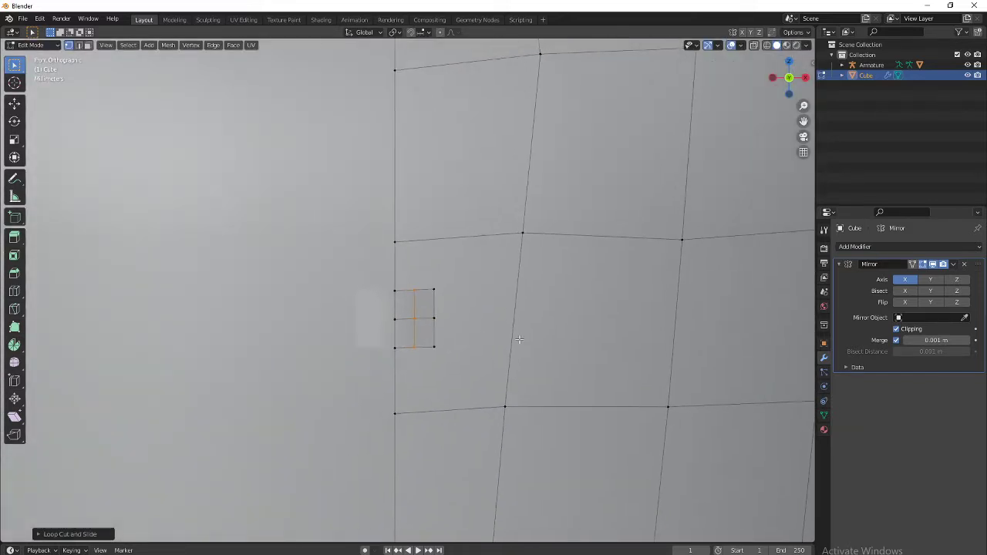
pyautogui.scroll(-1, 489, 352)
pyautogui.click(407, 315)
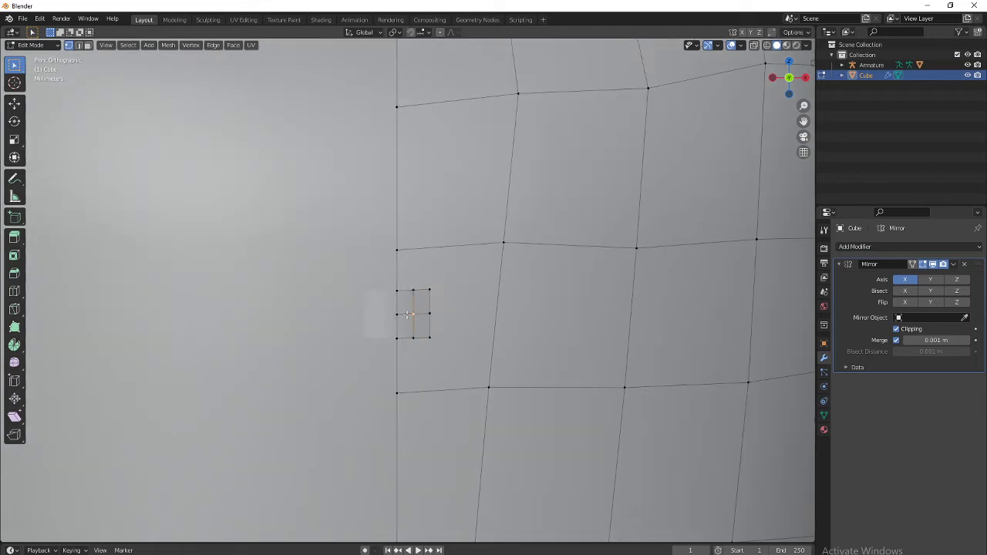
pyautogui.hotkey('ctrl', 'l')
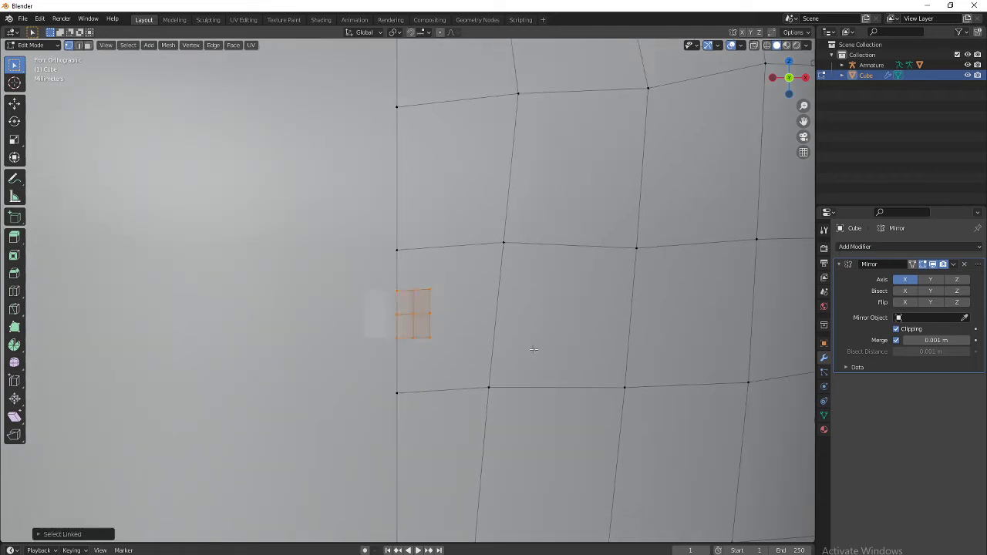
pyautogui.moveTo(533, 350); pyautogui.dragTo(577, 384, button='middle')
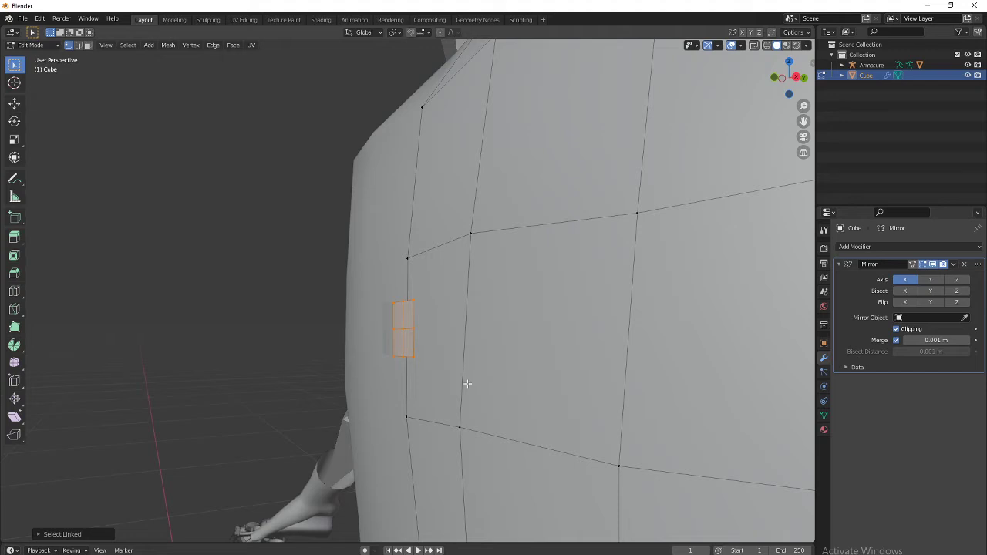
pyautogui.press('e')
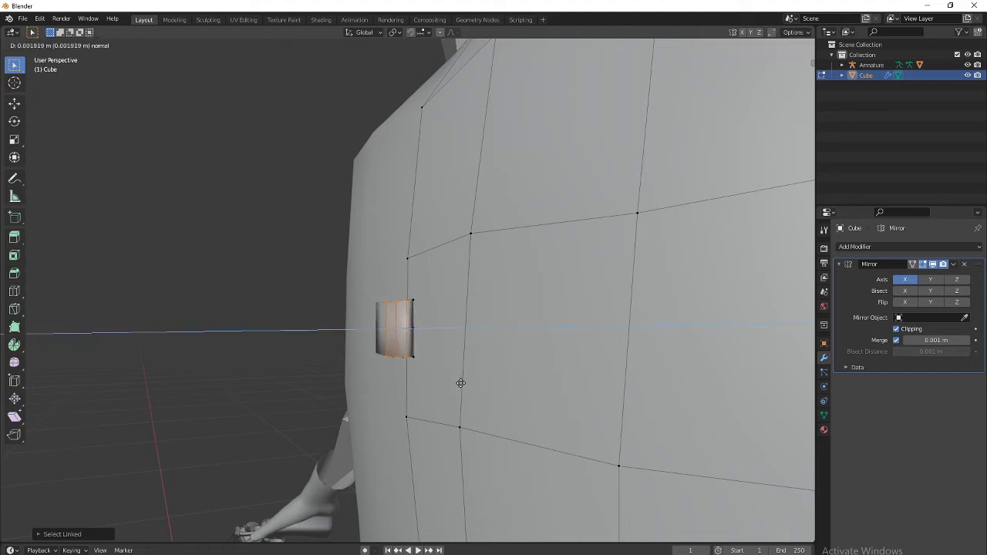
pyautogui.click(460, 383)
# Step: Raise the extruded piece's upper edge at the mirror line along Z to form a peak
pyautogui.moveTo(461, 384); pyautogui.dragTo(463, 357, button='middle')
pyautogui.keyDown('alt'); pyautogui.click(452, 311); pyautogui.keyUp('alt')
pyautogui.press('g')
pyautogui.press('z')
pyautogui.click(524, 351)
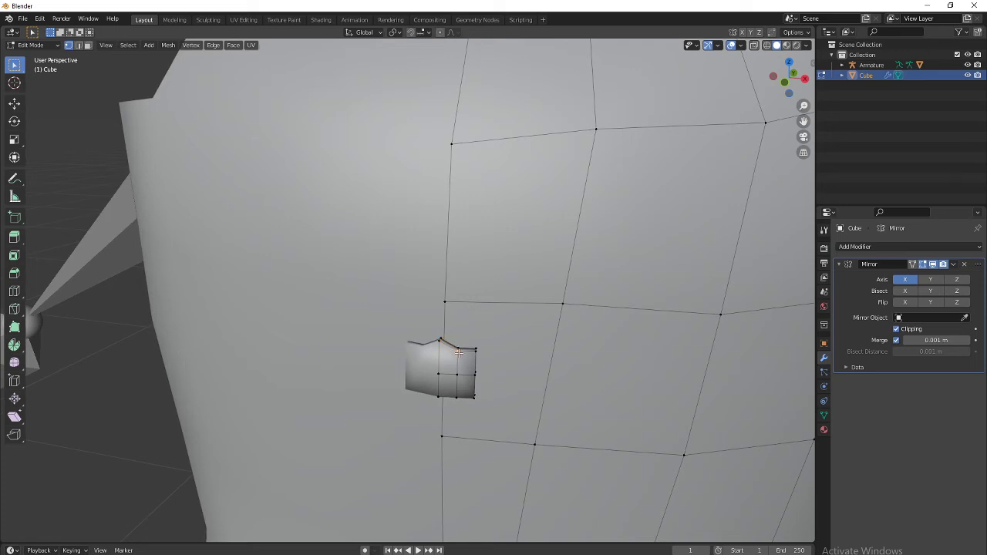
# Step: Raise the upper edge beside the peak slightly along Z to smooth the slope toward the outer corner
pyautogui.moveTo(563, 418); pyautogui.dragTo(584, 393, button='middle')
pyautogui.press('g')
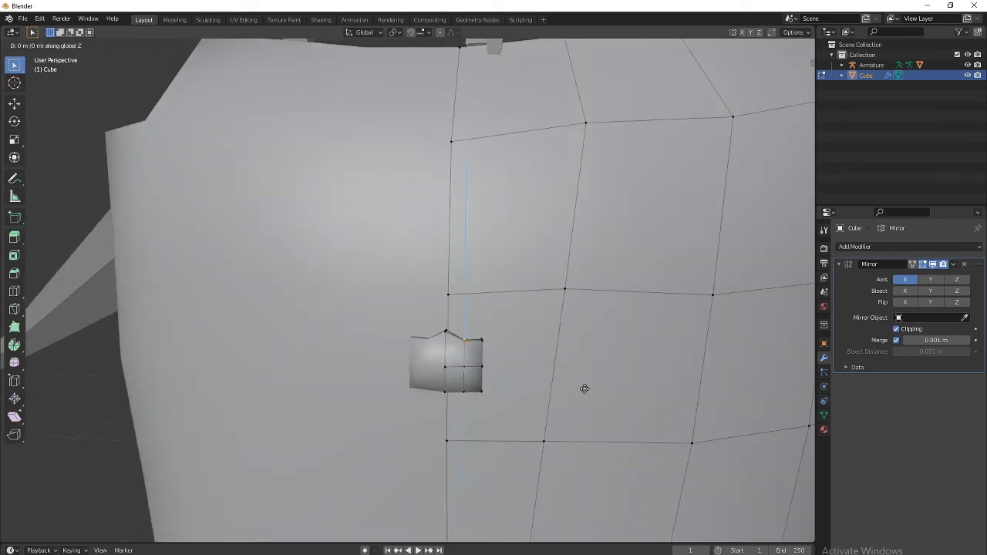
pyautogui.press('z')
pyautogui.click(586, 385)
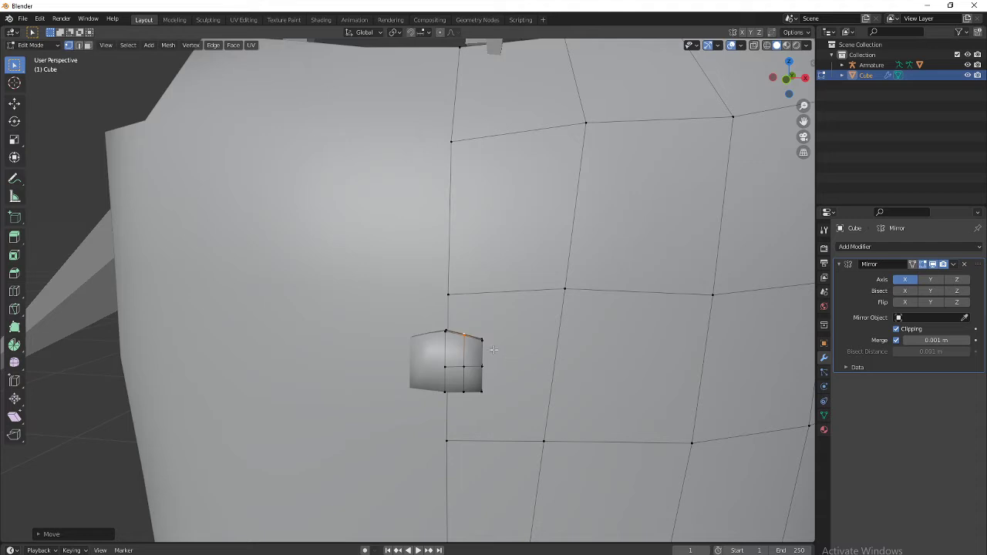
# Step: Edge-slide the small extruded piece's upper outer corner edge inward and downward to round the corner
pyautogui.press('g')
pyautogui.press('g')
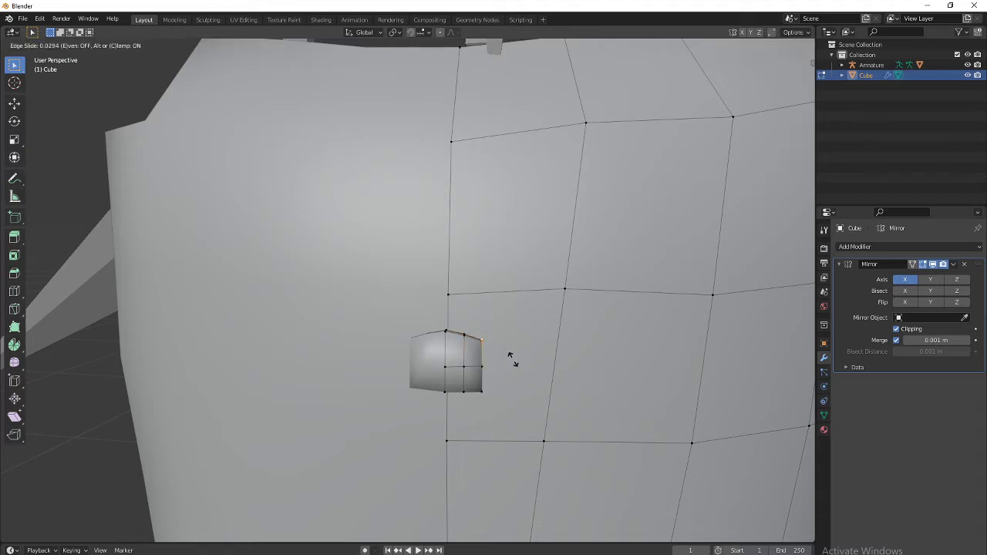
pyautogui.click(513, 366)
pyautogui.press('g')
pyautogui.press('g')
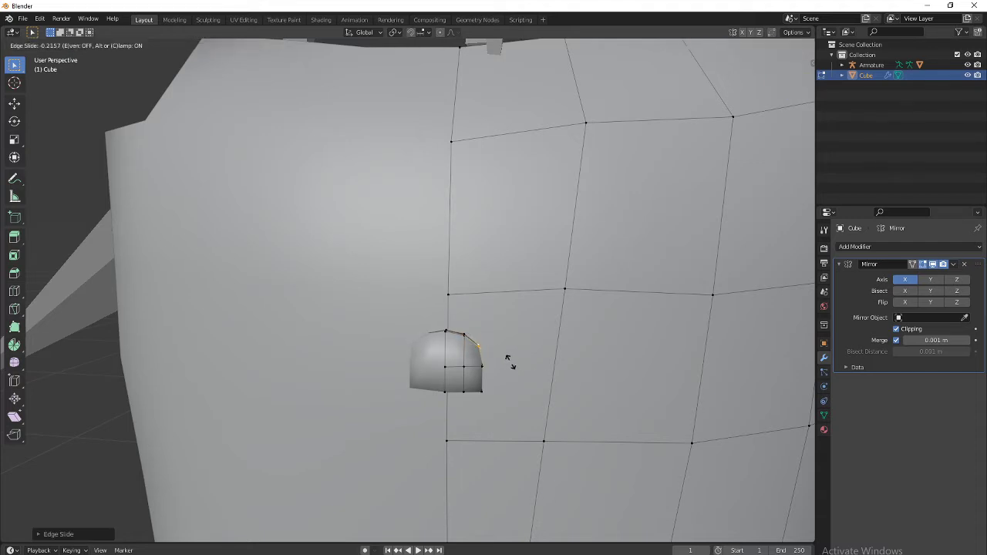
pyautogui.click(511, 363)
# Step: Lower the piece's bottom edge at the mirror line and the one beside it along Z to form a rounded underside
pyautogui.moveTo(503, 391); pyautogui.dragTo(466, 378, button='middle')
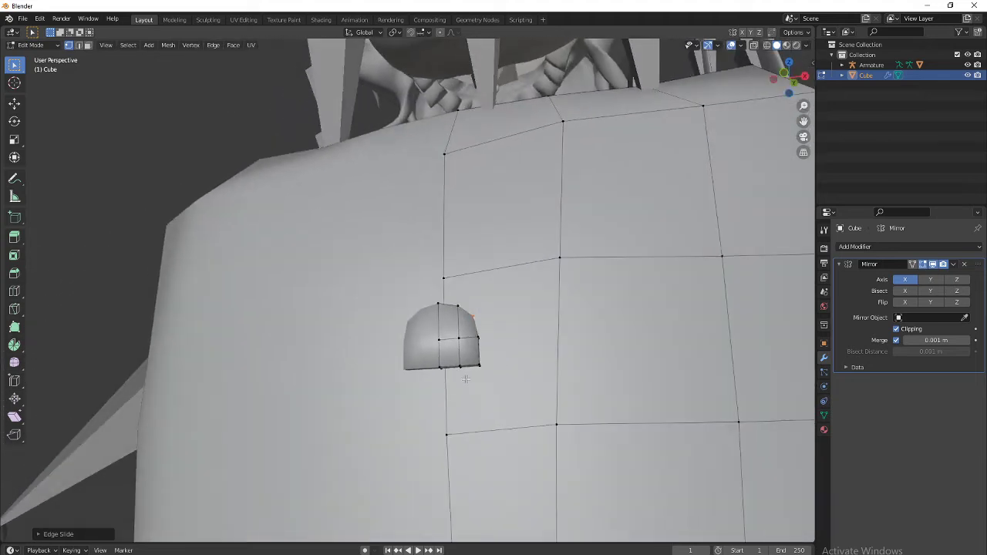
pyautogui.press('g')
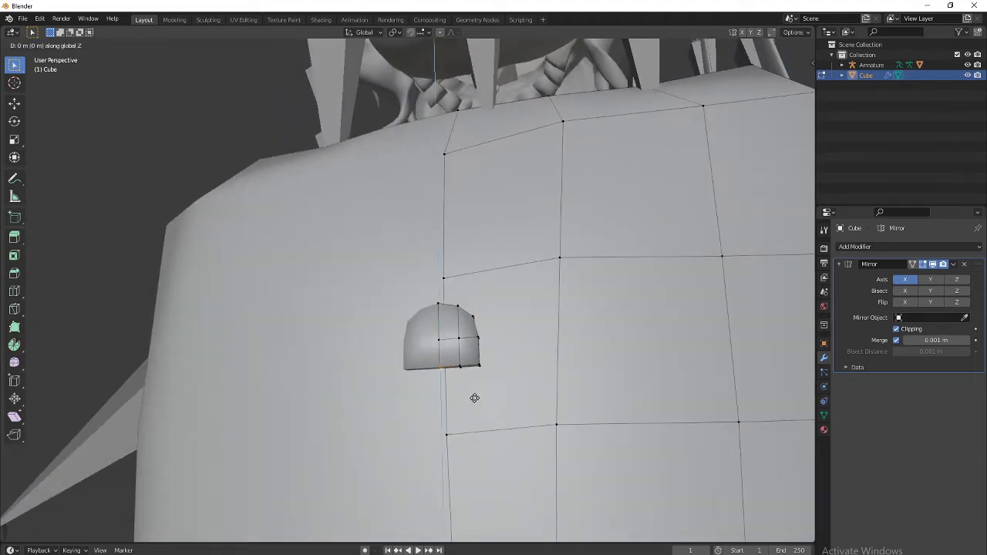
pyautogui.click(476, 405)
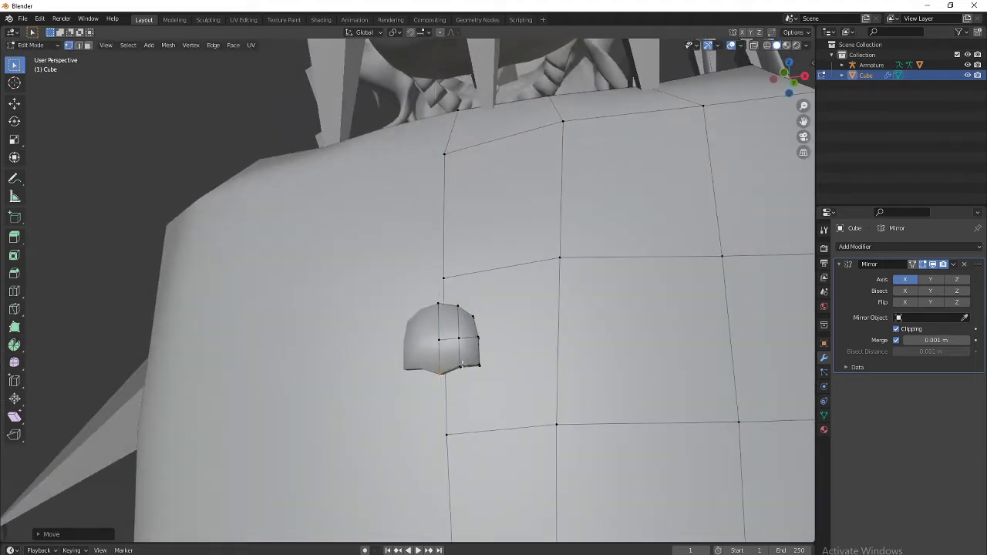
pyautogui.click(461, 376)
pyautogui.press('g')
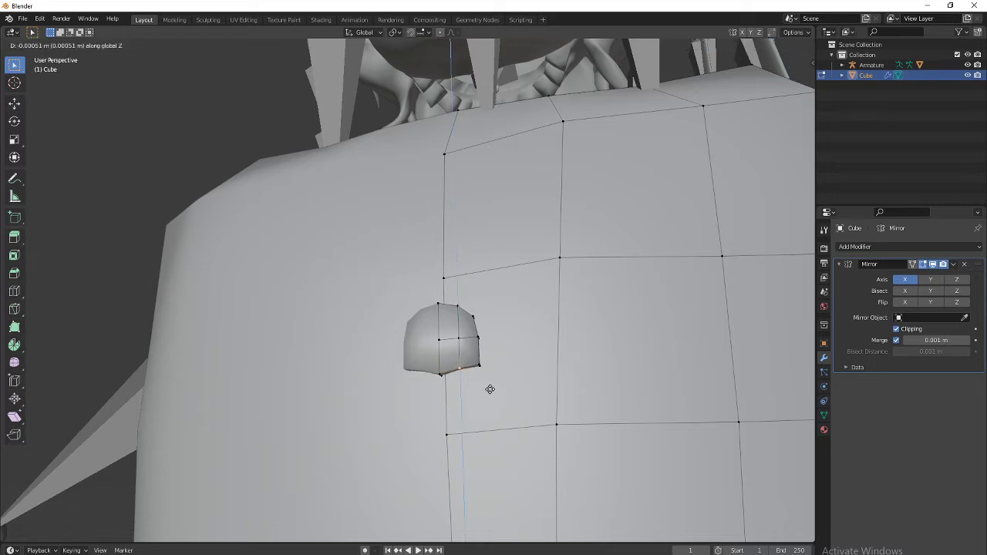
pyautogui.click(489, 391)
# Step: Edge-slide the piece's lower outer corner edge in two passes to complete the round button outline
pyautogui.click(484, 374)
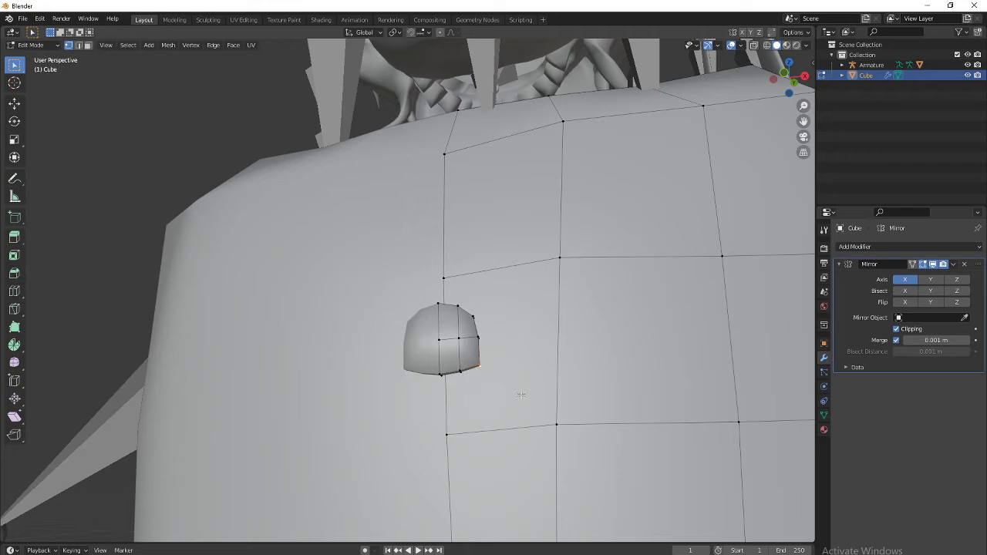
pyautogui.moveTo(520, 395); pyautogui.dragTo(536, 408, button='middle')
pyautogui.press('g')
pyautogui.press('g')
pyautogui.click(482, 403)
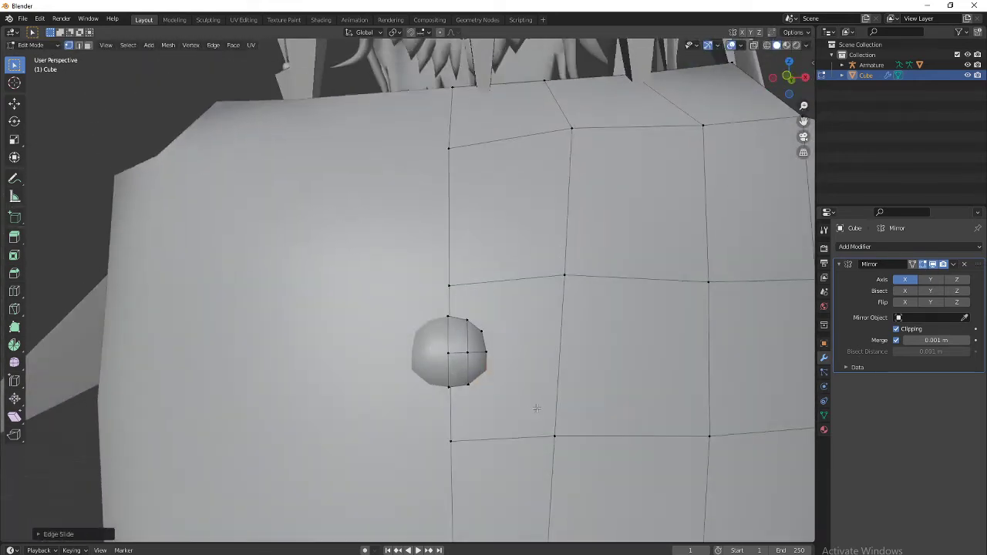
pyautogui.press('g')
pyautogui.press('g')
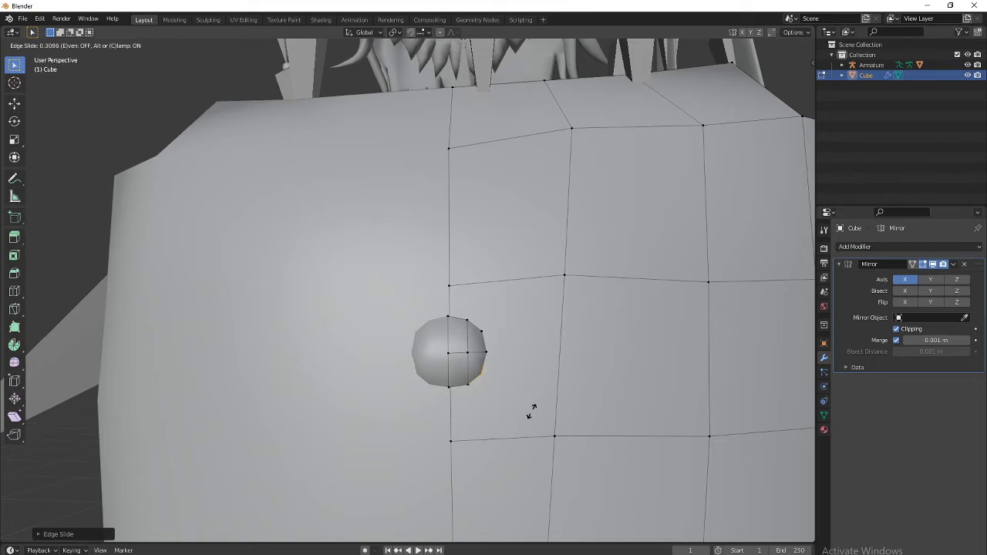
pyautogui.click(533, 411)
# Step: In front orthographic view, select the whole linked button piece and scale it down uniformly
pyautogui.scroll(-8, 517, 386)
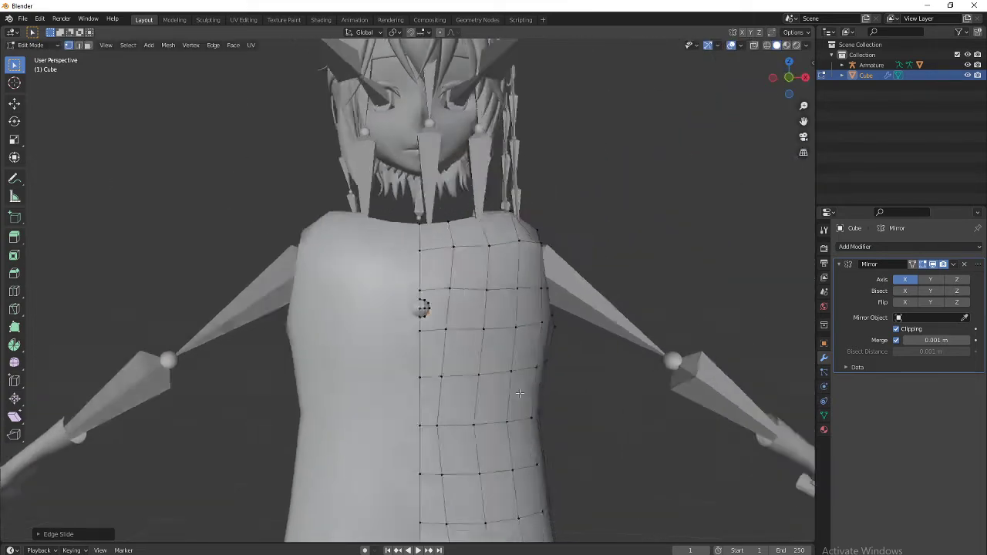
pyautogui.moveTo(533, 398)
pyautogui.mouseDown(button='middle')
pyautogui.moveTo(557, 390)
pyautogui.moveTo(530, 402)
pyautogui.mouseUp(button='middle')
pyautogui.scroll(3, 531, 401)
pyautogui.scroll(4, 531, 402)
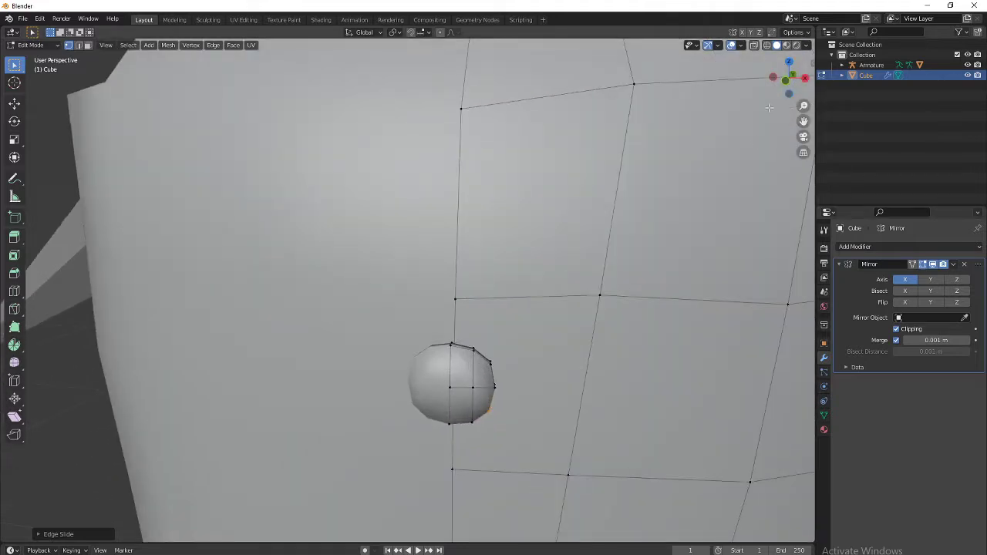
pyautogui.click(787, 82)
pyautogui.scroll(-6, 569, 340)
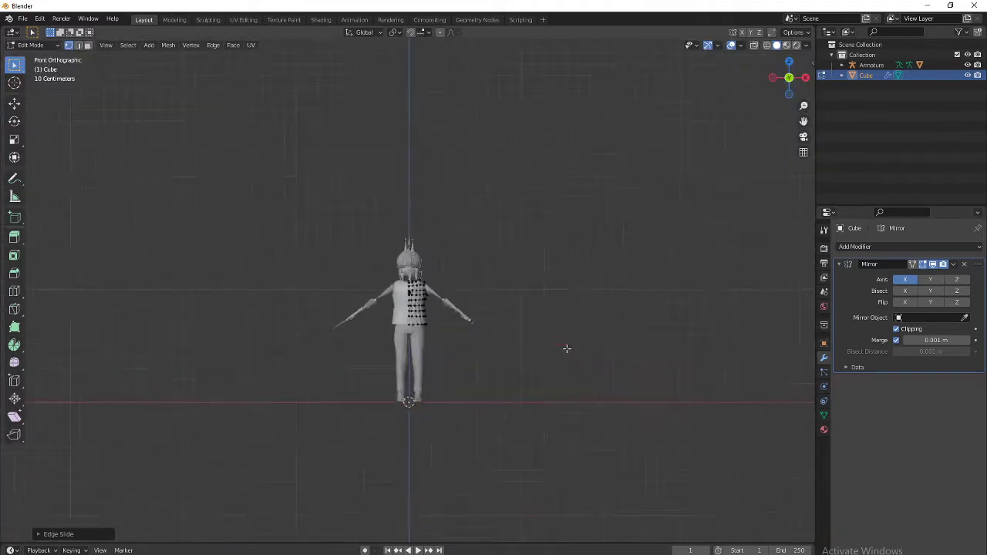
pyautogui.scroll(8, 567, 351)
pyautogui.scroll(-10, 565, 352)
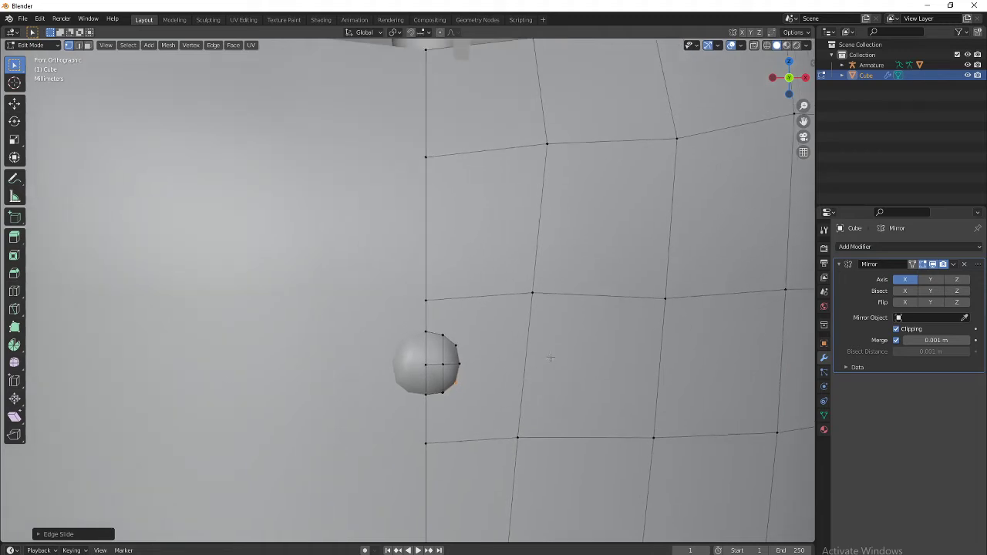
pyautogui.scroll(9, 550, 357)
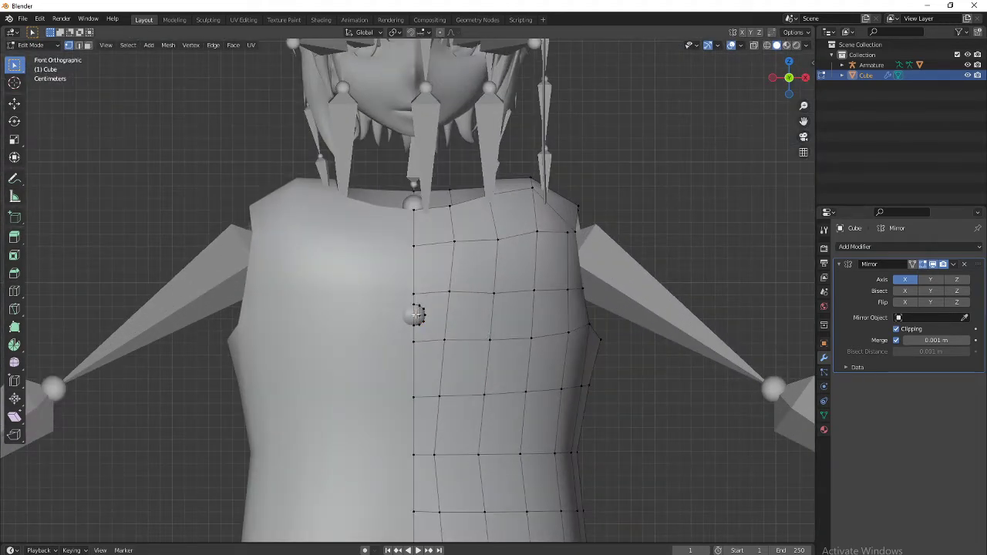
pyautogui.press('l')
pyautogui.scroll(1, 536, 372)
pyautogui.press('s')
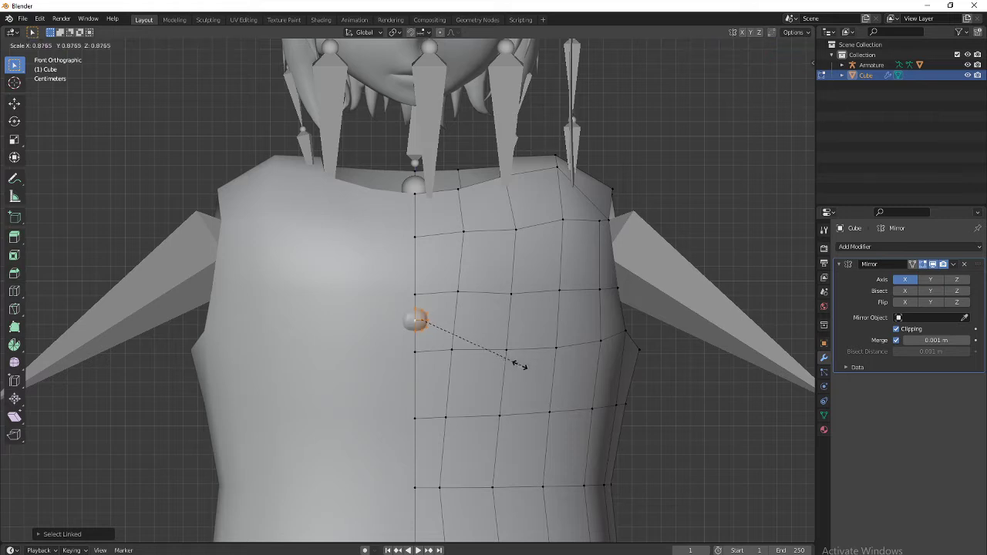
pyautogui.click(482, 354)
# Step: Move the scaled button along X toward the mirror line so its two halves form a round button
pyautogui.scroll(3, 471, 339)
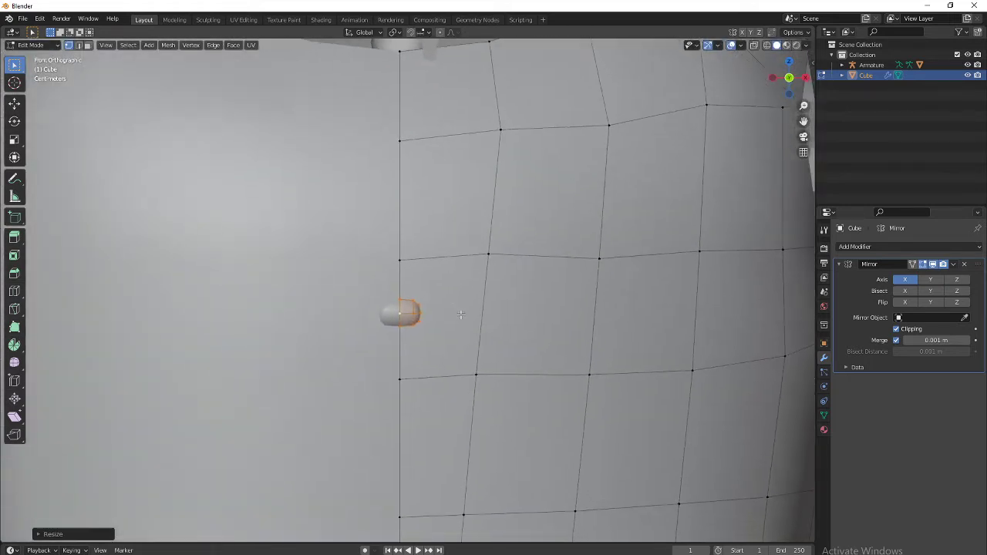
pyautogui.press('g')
pyautogui.press('x')
pyautogui.click(458, 322)
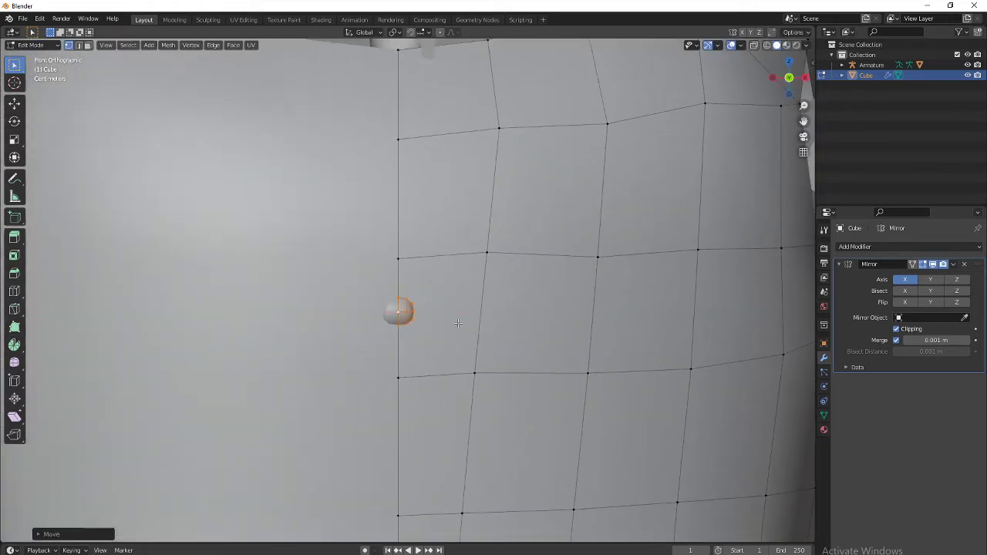
# Step: Duplicate the button and place the copy about 0.04 m below it along Z on the jacket's centre line
pyautogui.scroll(-8, 459, 322)
pyautogui.scroll(15, 462, 323)
pyautogui.scroll(-3, 466, 331)
pyautogui.press('g')
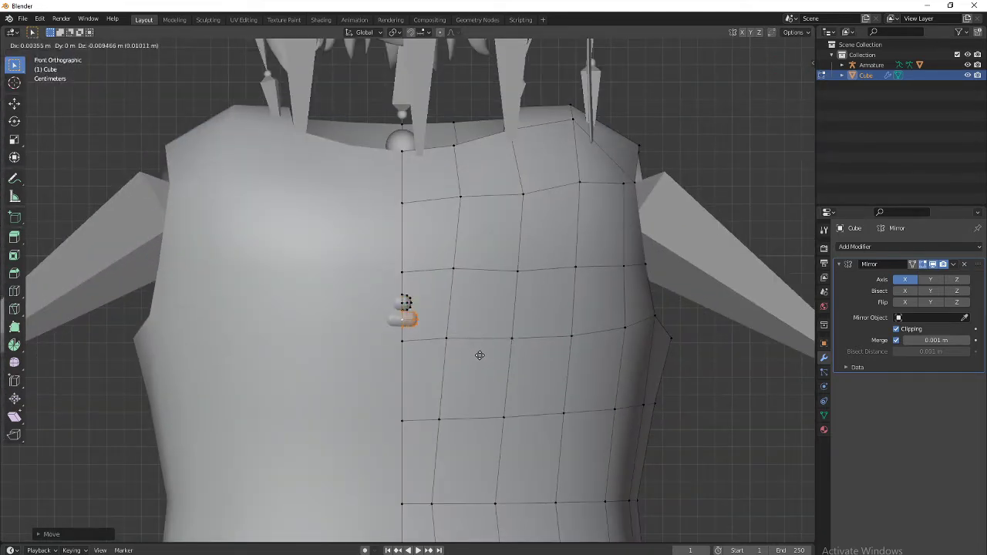
pyautogui.press('z')
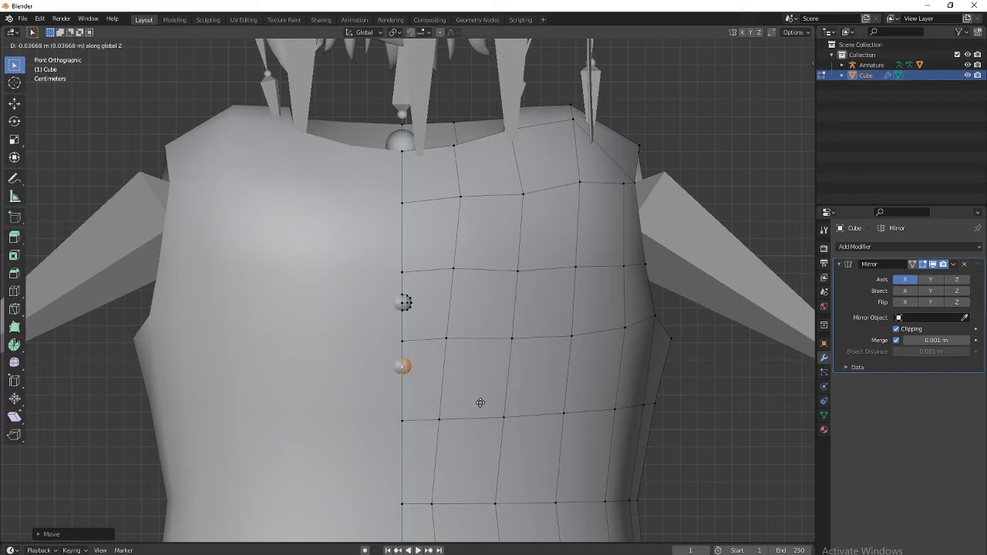
pyautogui.click(479, 407)
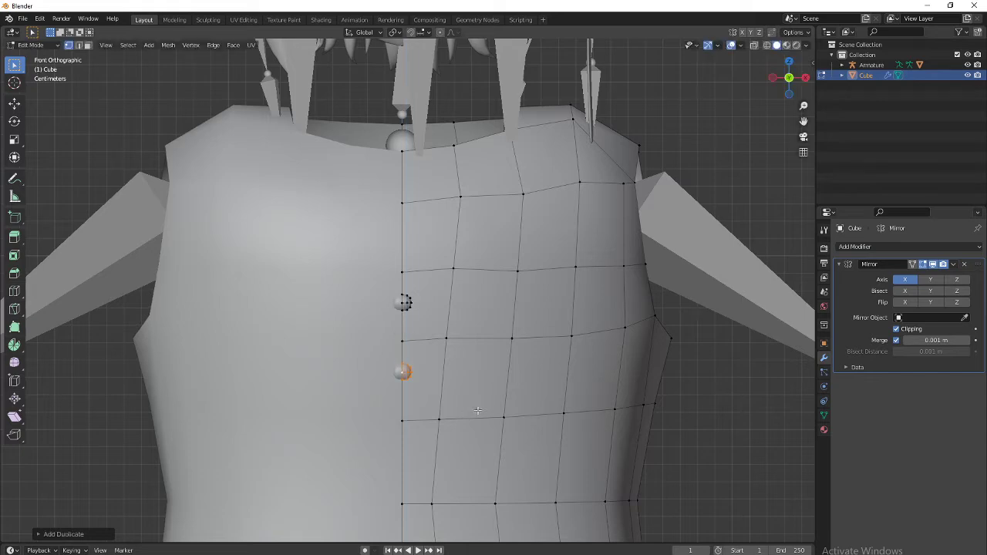
# Step: Duplicate the second button about 0.04 m down along Z to place the third button
pyautogui.scroll(-10, 479, 408)
pyautogui.scroll(4, 498, 401)
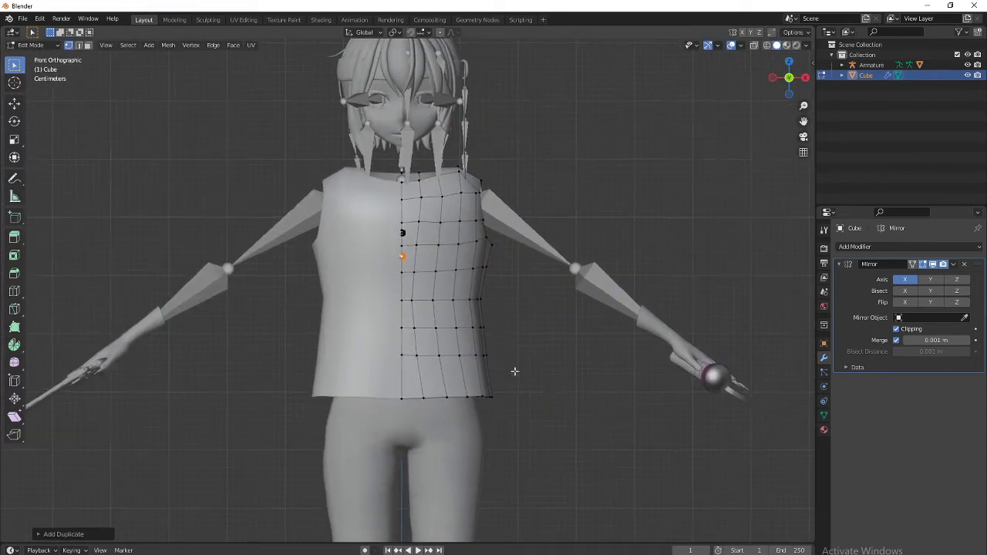
pyautogui.scroll(4, 516, 370)
pyautogui.scroll(-2, 483, 371)
pyautogui.scroll(-1, 462, 354)
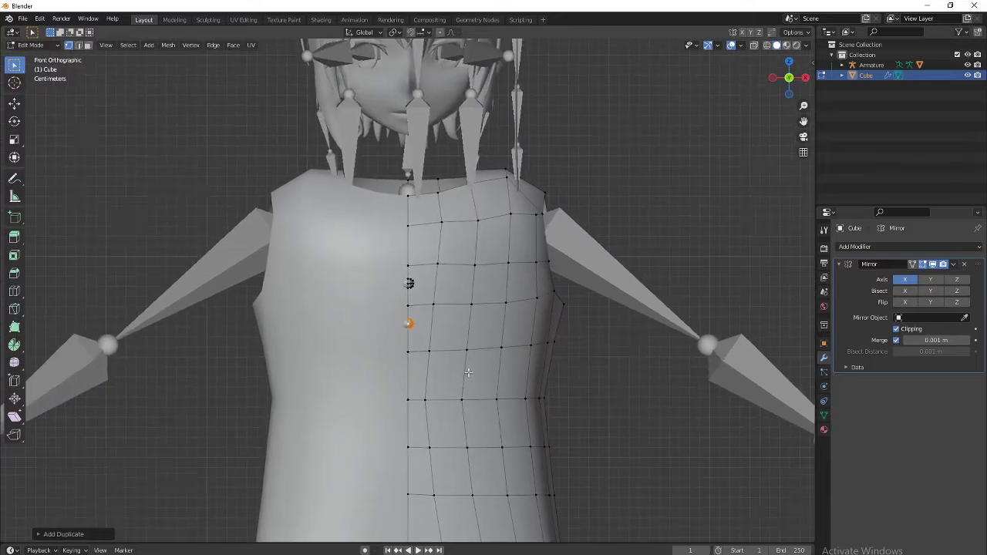
pyautogui.scroll(3, 465, 324)
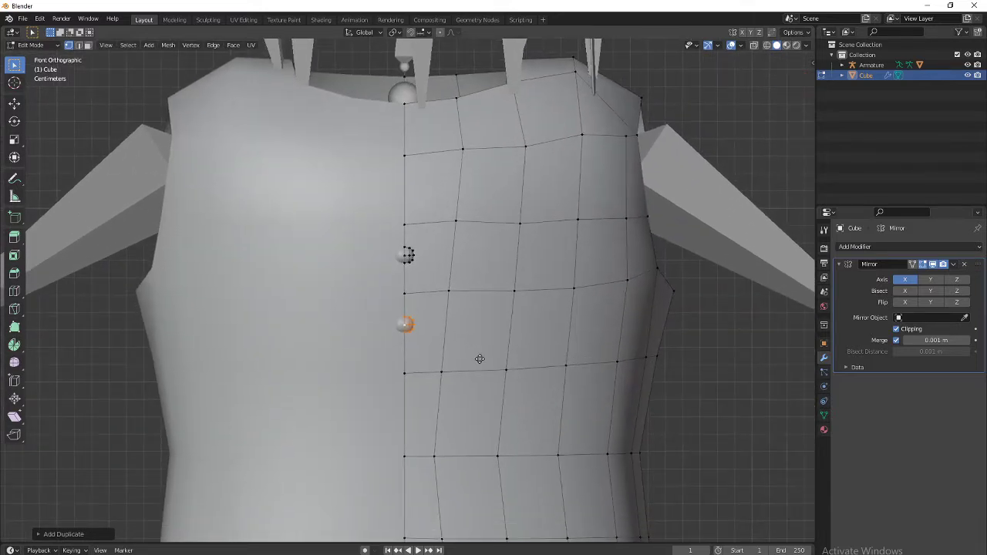
pyautogui.hotkey('shift', 'd')
pyautogui.press('z')
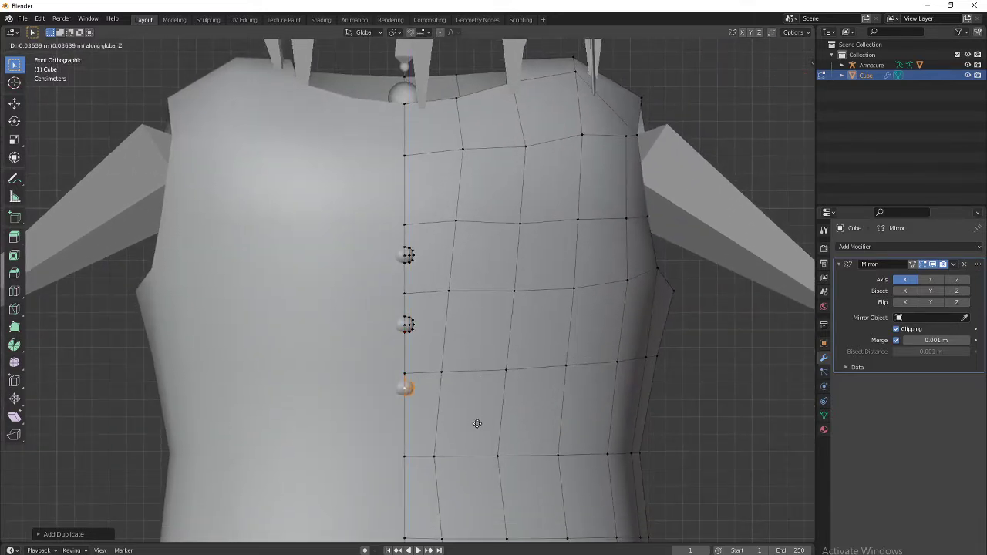
pyautogui.click(476, 430)
# Step: Duplicate the third button about 0.04 m down along Z to place the fourth button near the waist
pyautogui.scroll(-5, 476, 430)
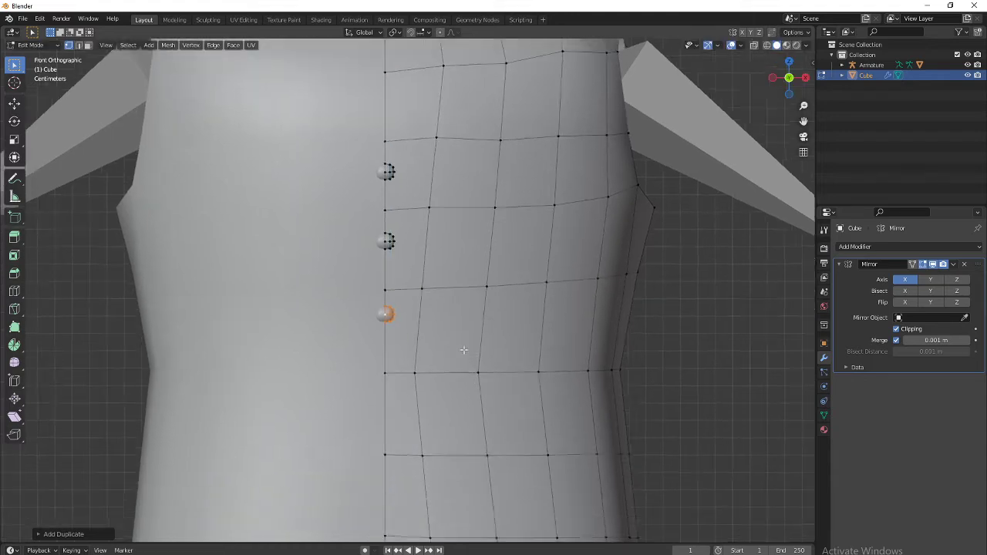
pyautogui.scroll(4, 451, 383)
pyautogui.scroll(-3, 451, 384)
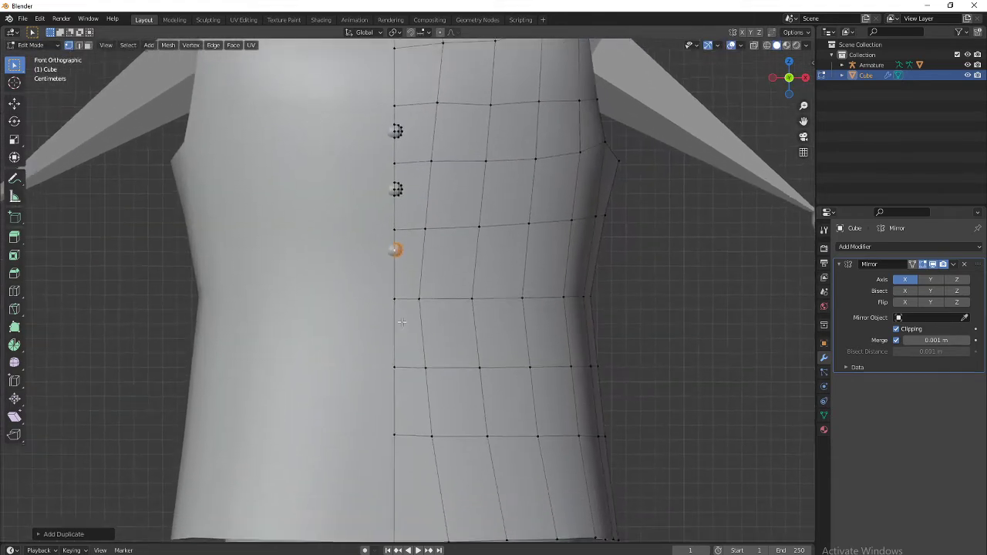
pyautogui.hotkey('shift', 'd')
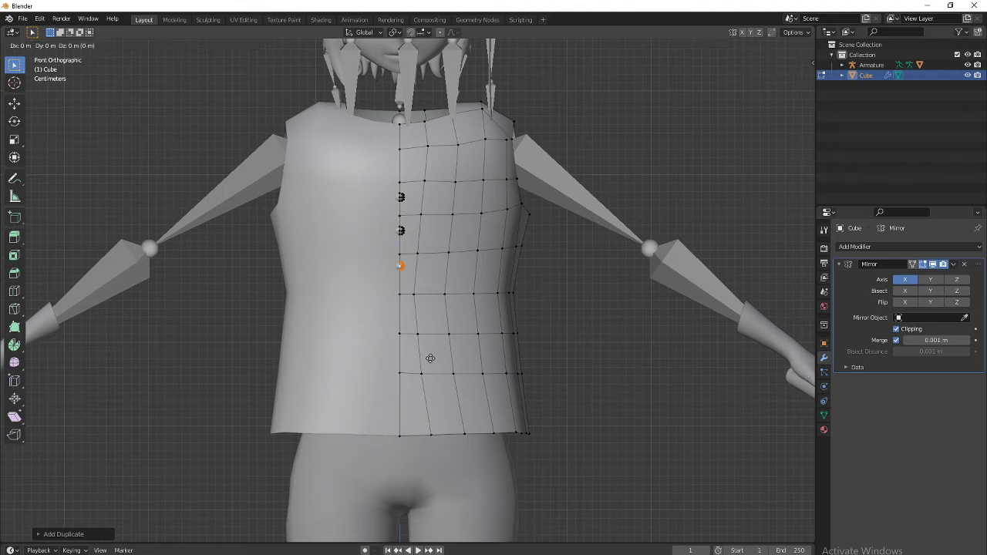
pyautogui.press('z')
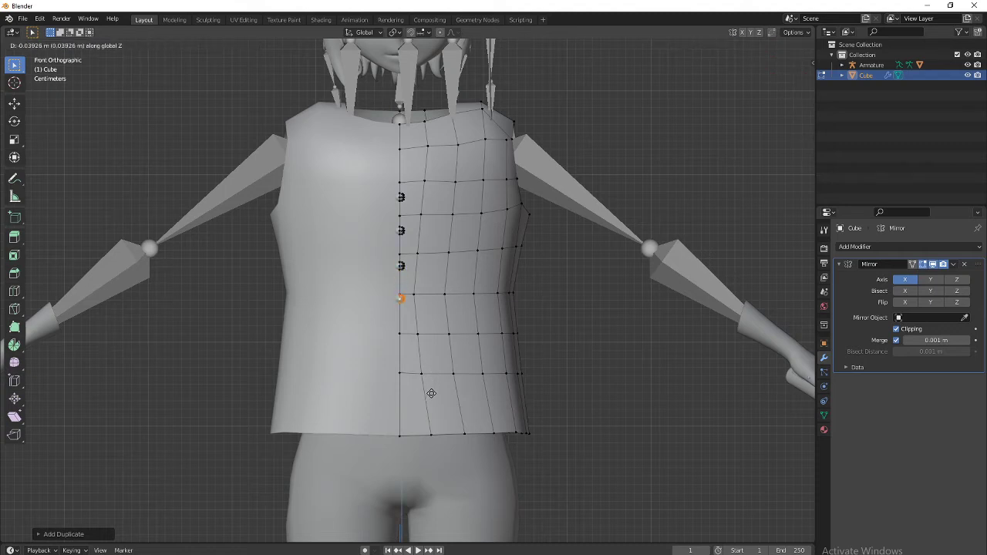
pyautogui.click(432, 392)
# Step: Duplicate the lowest button three more times down along Z, each about 0.05 m lower, ending just above the jacket's hem
pyautogui.scroll(2, 430, 387)
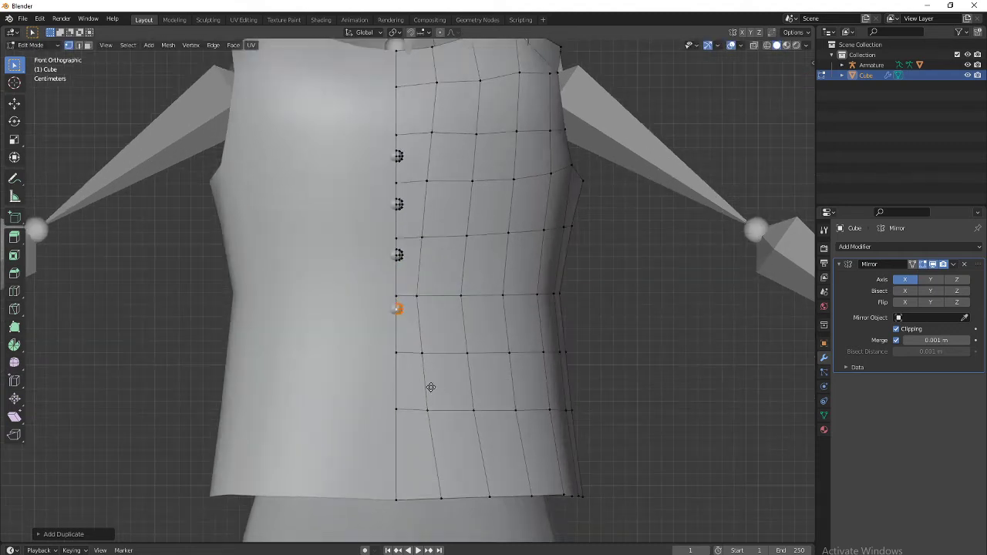
pyautogui.hotkey('shift', 'd')
pyautogui.press('z')
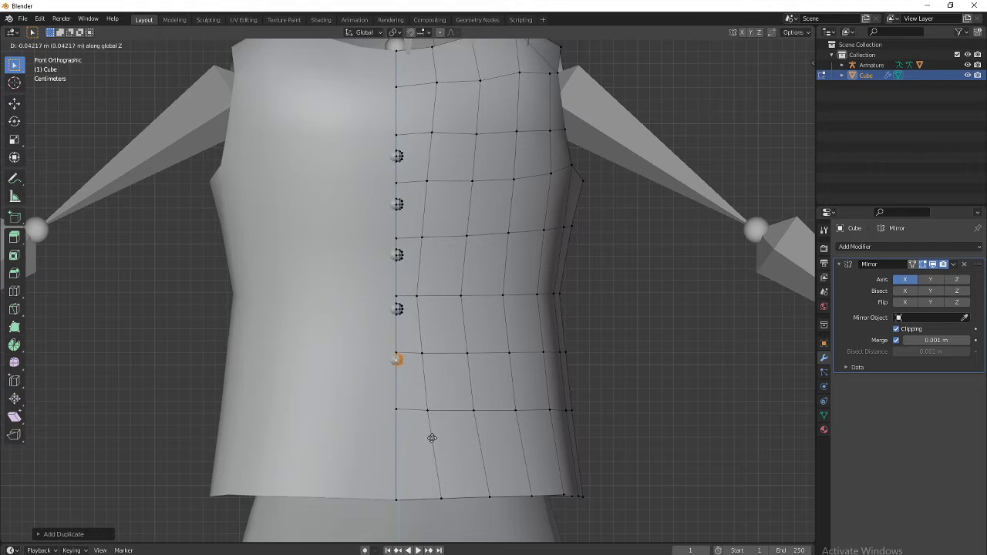
pyautogui.click(432, 446)
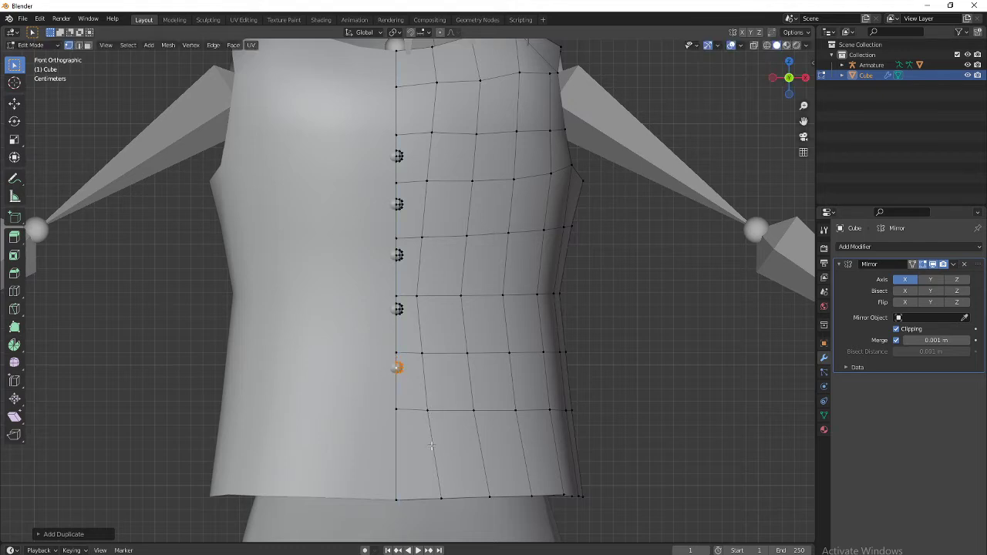
pyautogui.hotkey('shift', 'd')
pyautogui.press('z')
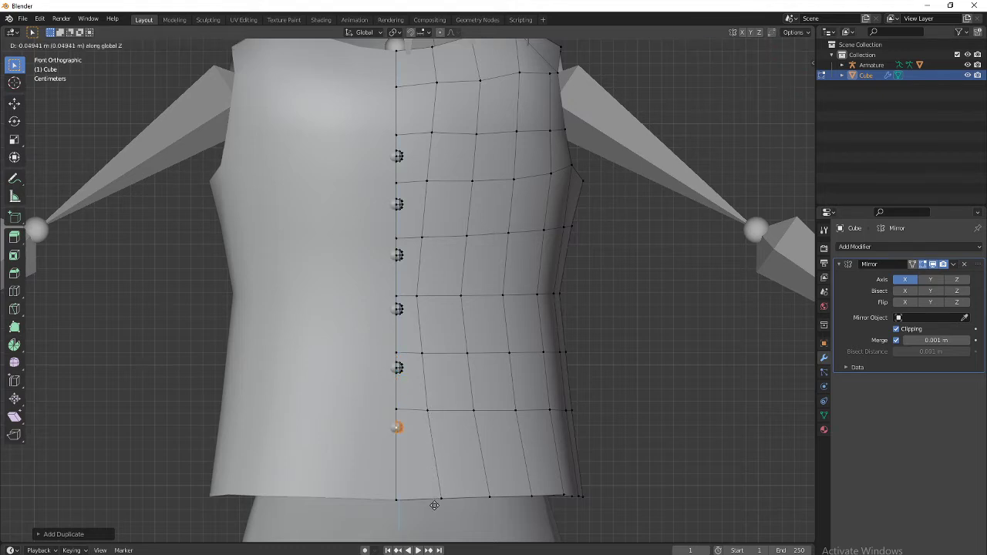
pyautogui.click(434, 507)
pyautogui.hotkey('shift', 'd')
pyautogui.press('z')
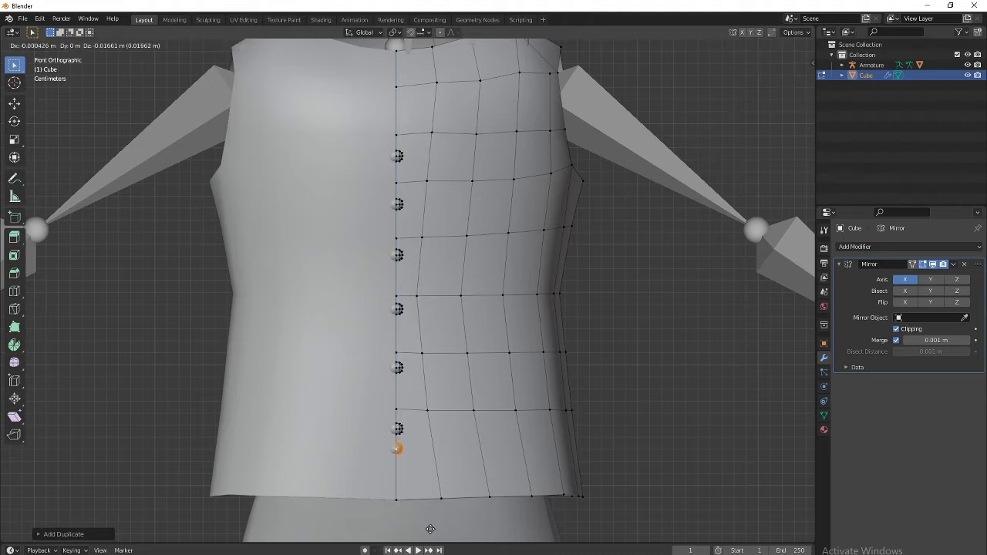
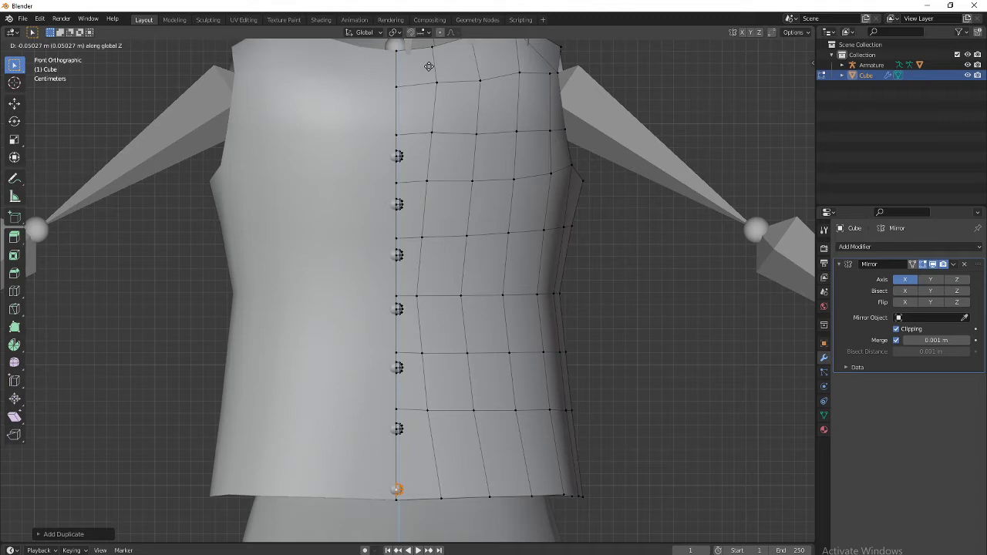
pyautogui.click(429, 66)
# Step: Select the whole topmost button and move it up about 0.007 m along Z to even the spacing
pyautogui.scroll(-5, 524, 119)
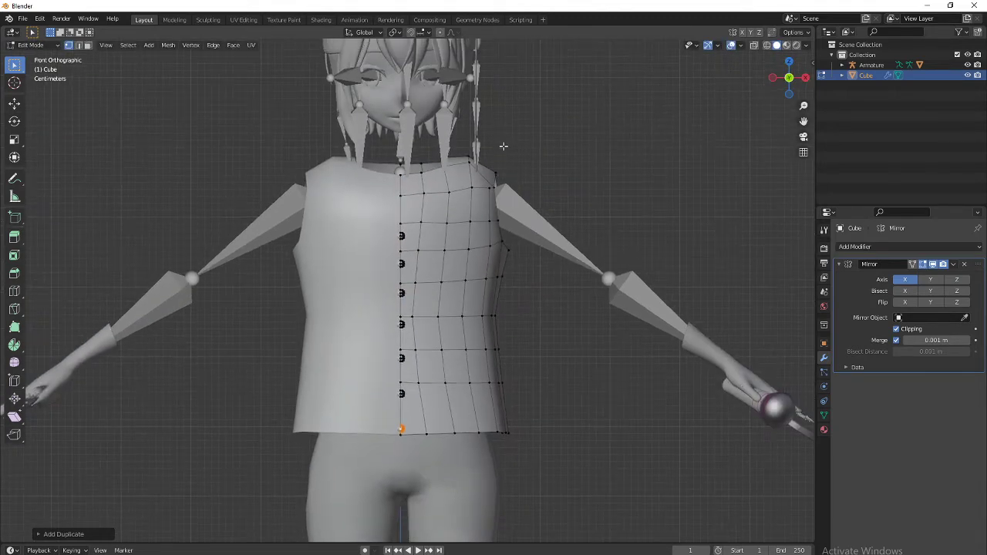
pyautogui.scroll(4, 494, 137)
pyautogui.scroll(-1, 482, 127)
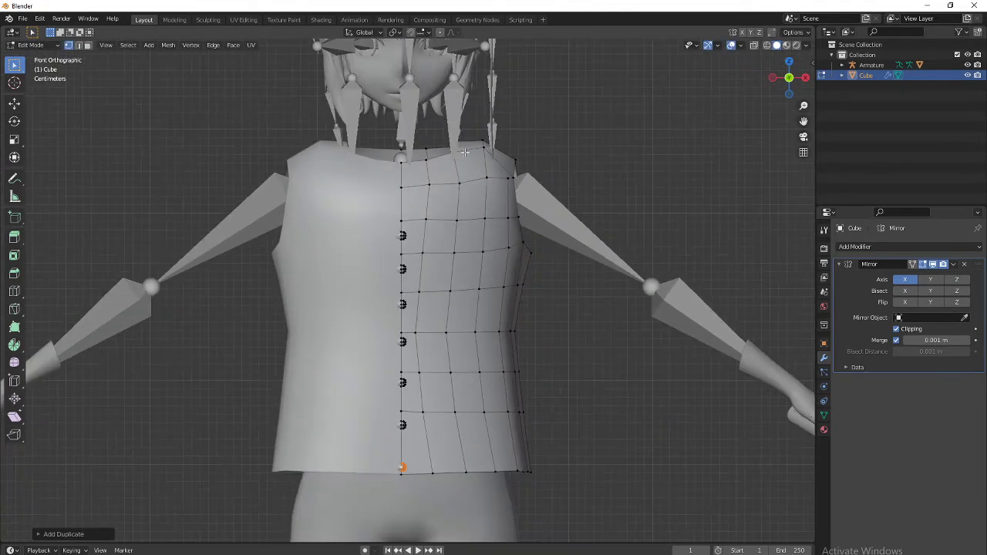
pyautogui.click(403, 234)
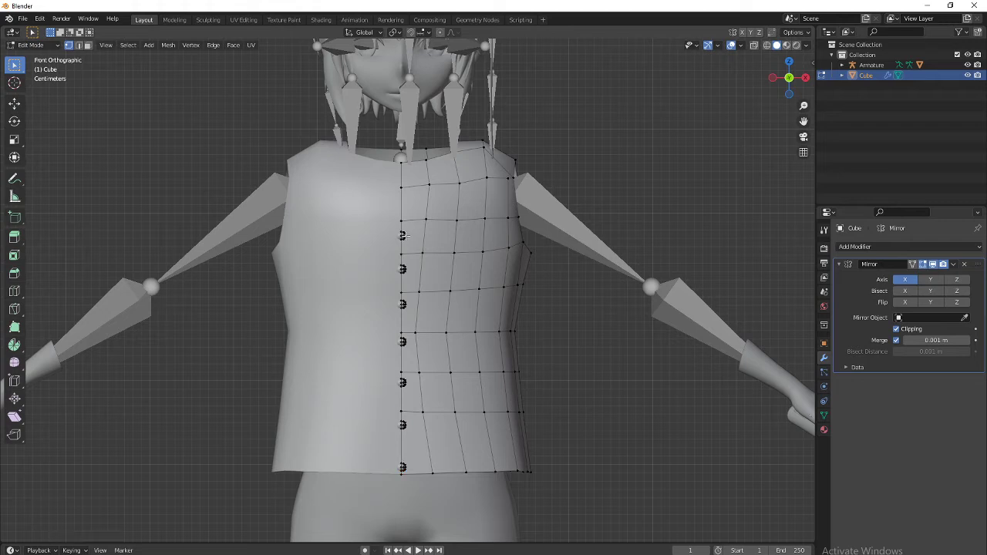
pyautogui.hotkey('ctrl', 'l')
pyautogui.press('g')
pyautogui.press('z')
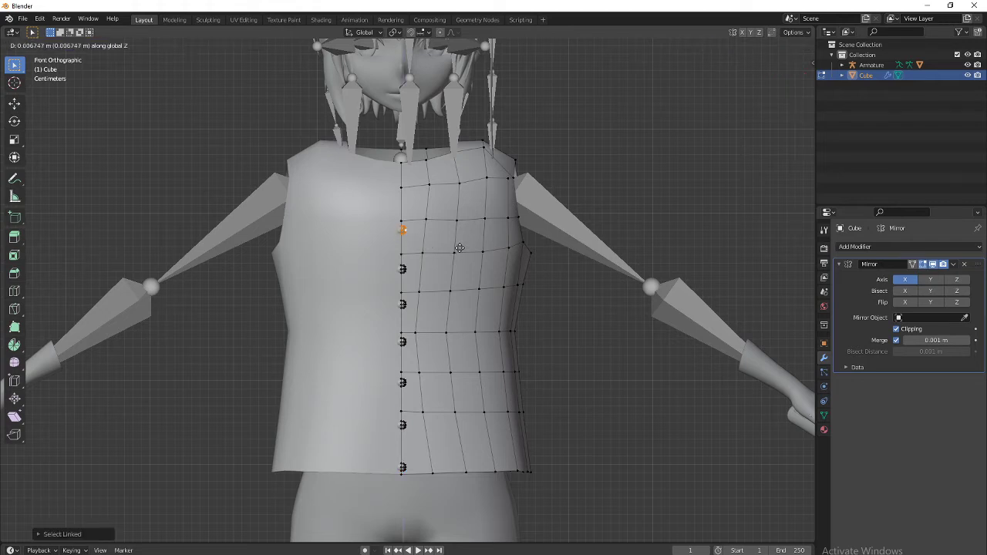
pyautogui.click(460, 247)
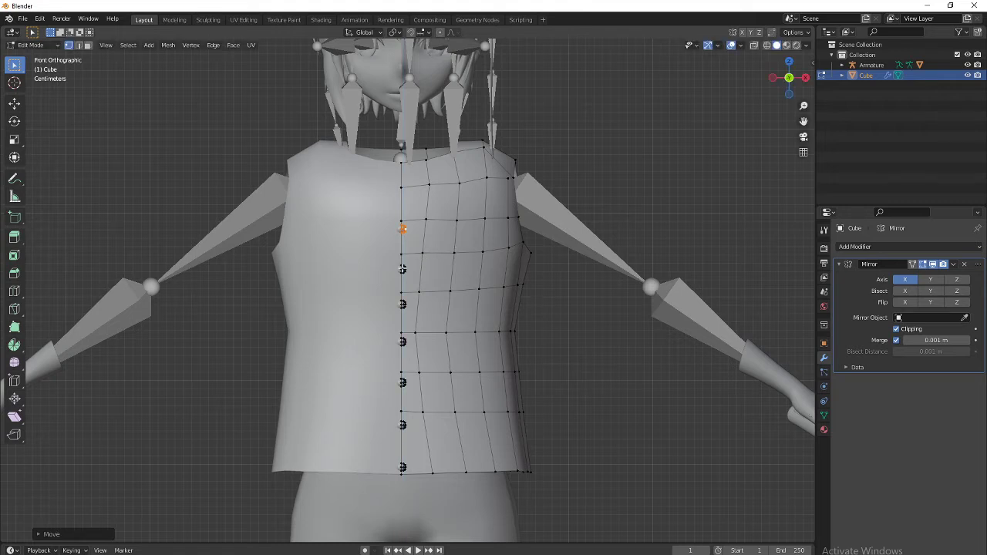
# Step: Nudge the second button from the top slightly upward along Z to even out the spacing
pyautogui.click(402, 268)
pyautogui.hotkey('ctrl', 'l')
pyautogui.press('g')
pyautogui.press('z')
pyautogui.click(481, 281)
# Step: Examine the spacing of the buttons along the shirt's front from near and far
pyautogui.scroll(-5, 548, 309)
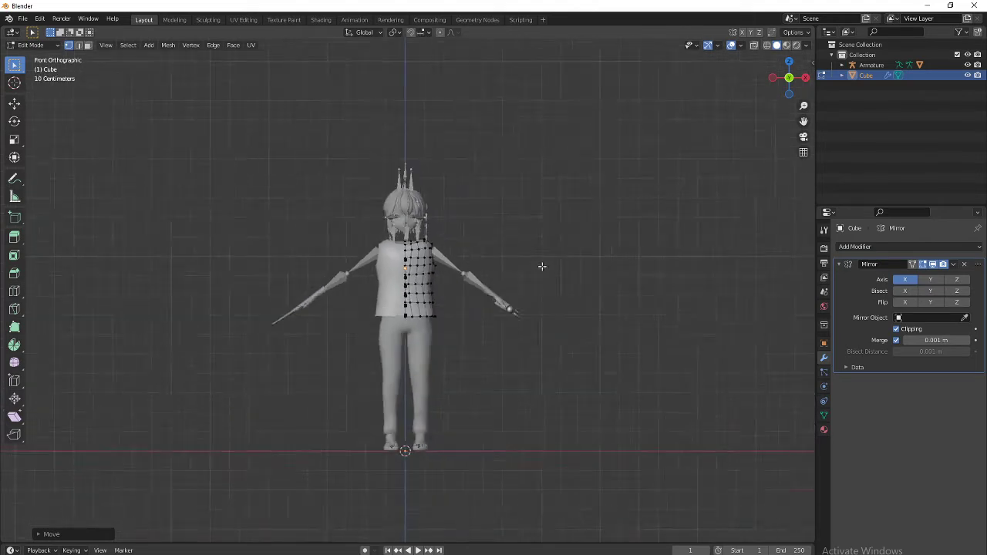
pyautogui.scroll(3, 540, 269)
pyautogui.scroll(3, 539, 269)
pyautogui.scroll(-1, 525, 223)
pyautogui.scroll(4, 513, 327)
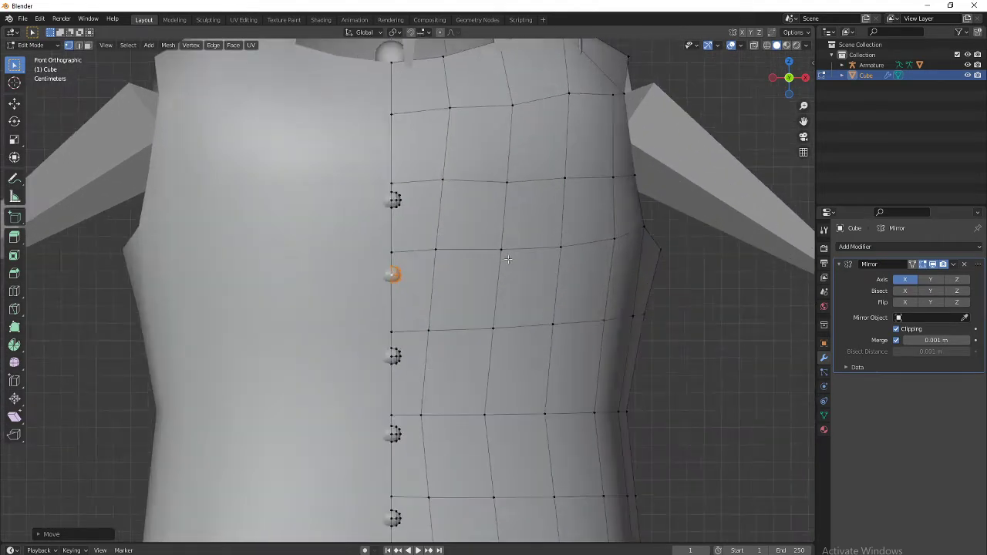
pyautogui.scroll(-5, 506, 240)
pyautogui.scroll(-4, 506, 241)
pyautogui.scroll(7, 507, 249)
pyautogui.scroll(-5, 507, 249)
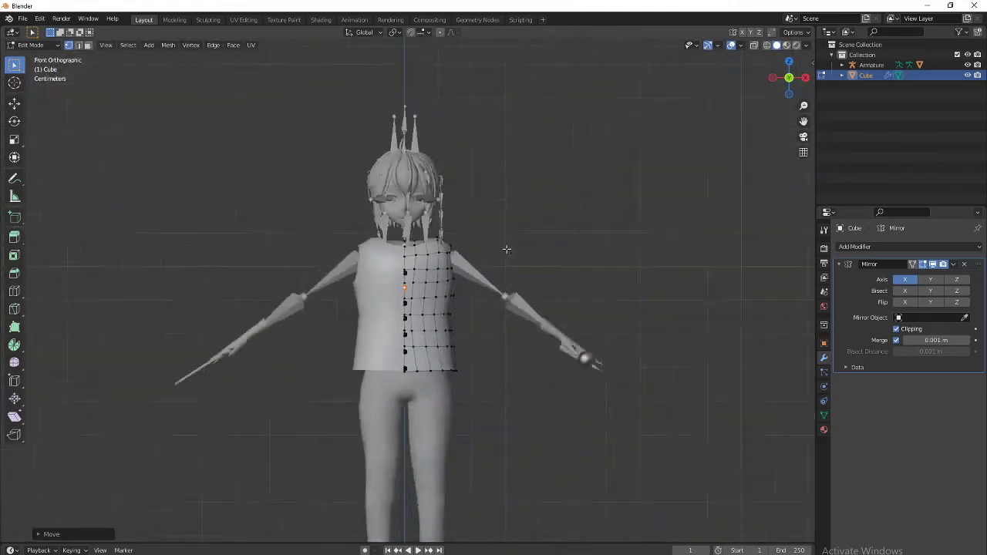
pyautogui.scroll(2, 507, 249)
pyautogui.scroll(1, 507, 249)
pyautogui.scroll(-4, 507, 250)
pyautogui.scroll(8, 507, 252)
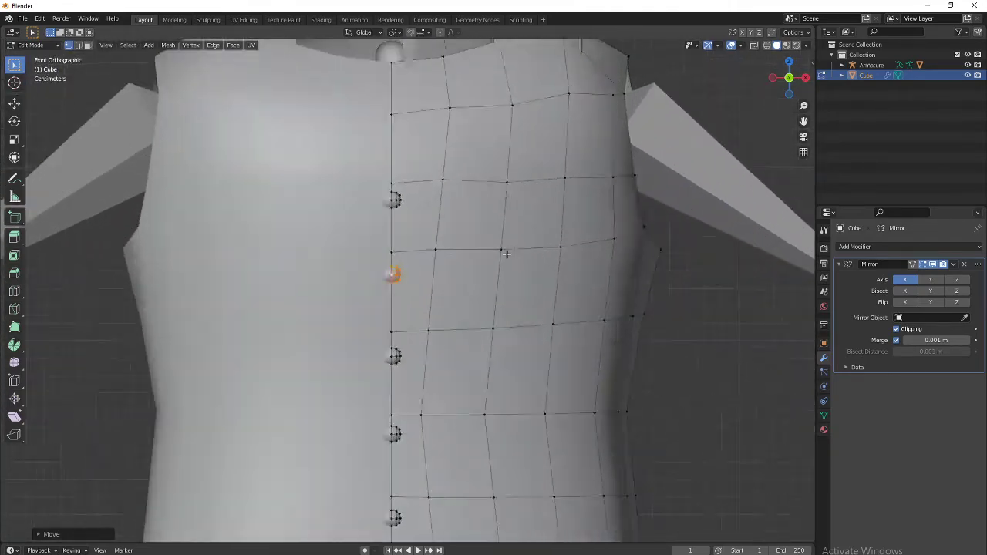
pyautogui.scroll(-5, 507, 254)
pyautogui.scroll(-4, 507, 253)
pyautogui.scroll(5, 507, 254)
pyautogui.scroll(-1, 506, 254)
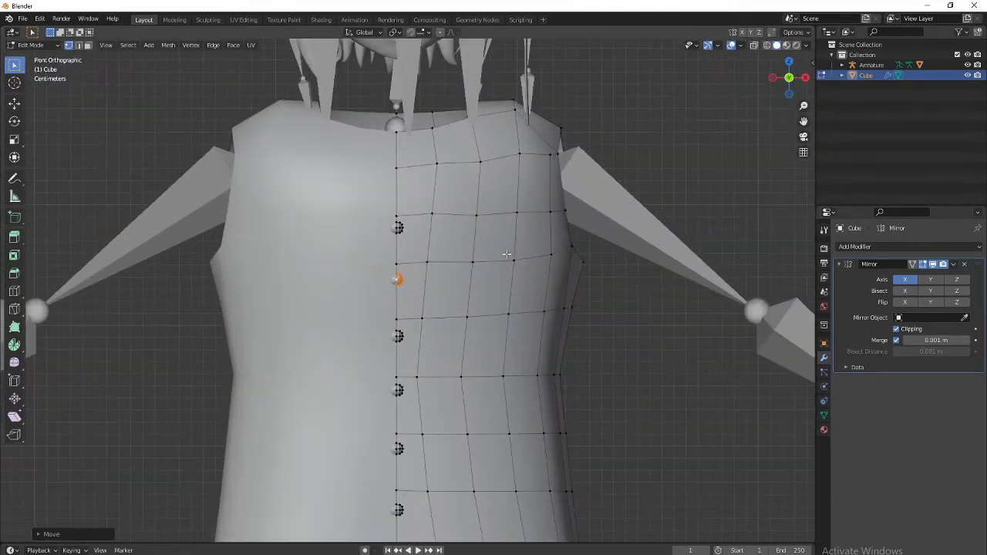
pyautogui.scroll(-5, 507, 253)
pyautogui.scroll(6, 507, 254)
pyautogui.scroll(-1, 503, 255)
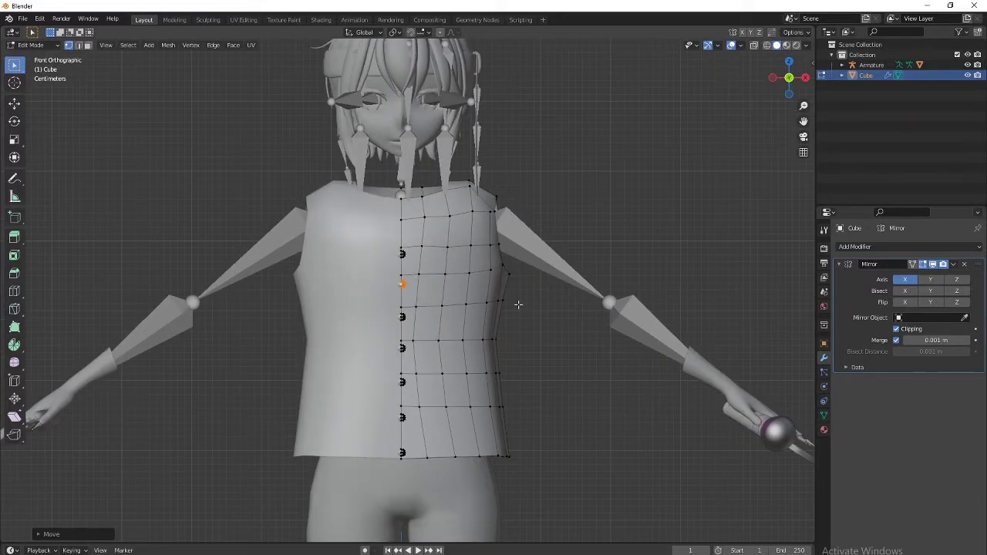
pyautogui.scroll(-5, 519, 305)
# Step: From the right side view, move the topmost button along Y closer to the shirt's front surface
pyautogui.moveTo(535, 293); pyautogui.dragTo(470, 297, button='middle')
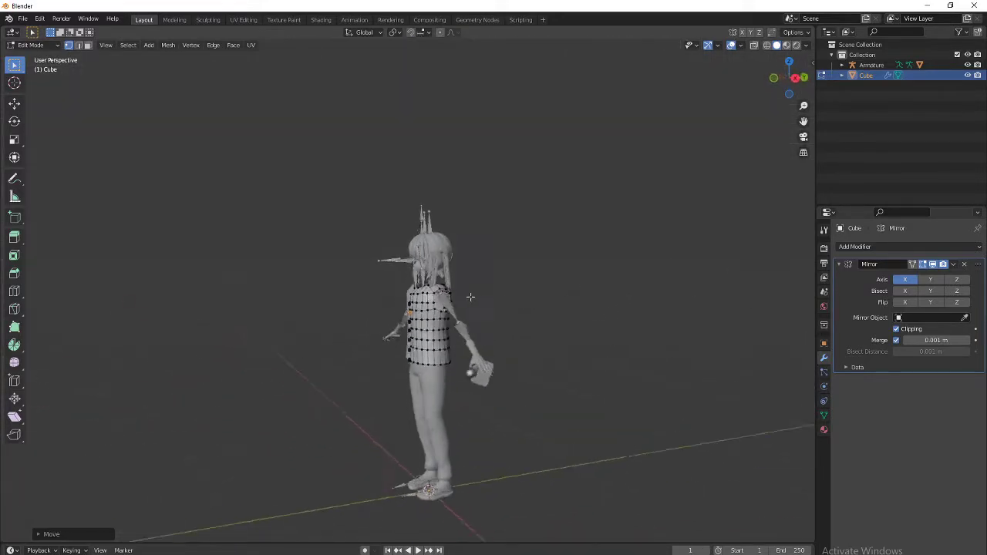
pyautogui.moveTo(470, 297); pyautogui.dragTo(461, 297)
pyautogui.scroll(2, 461, 297)
pyautogui.click(795, 82)
pyautogui.moveTo(587, 232); pyautogui.dragTo(602, 244, button='middle')
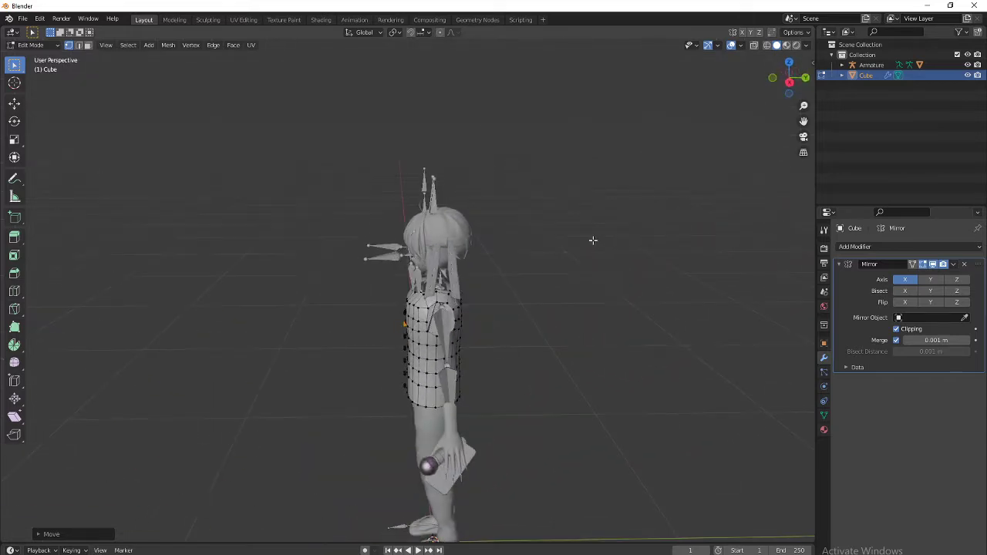
pyautogui.scroll(12, 437, 406)
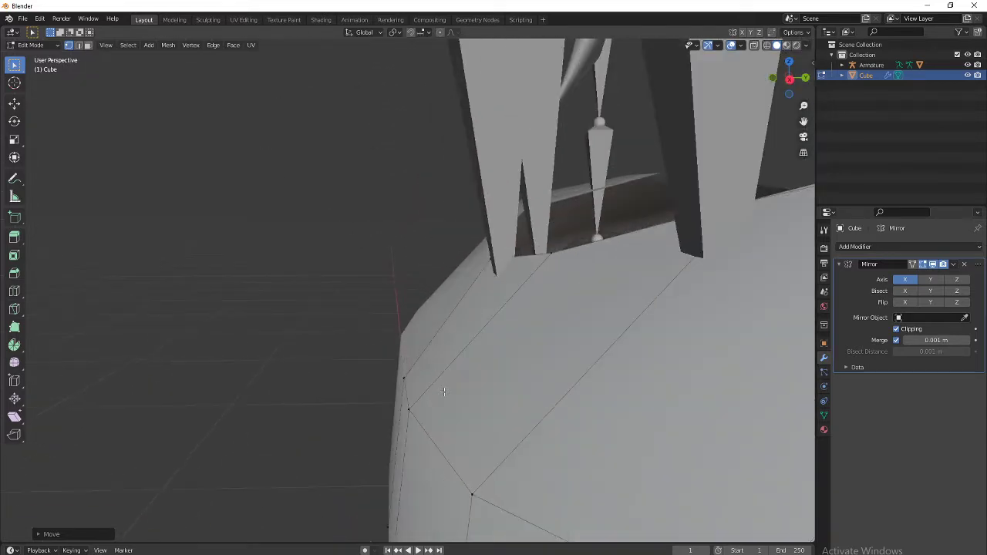
pyautogui.scroll(-3, 437, 406)
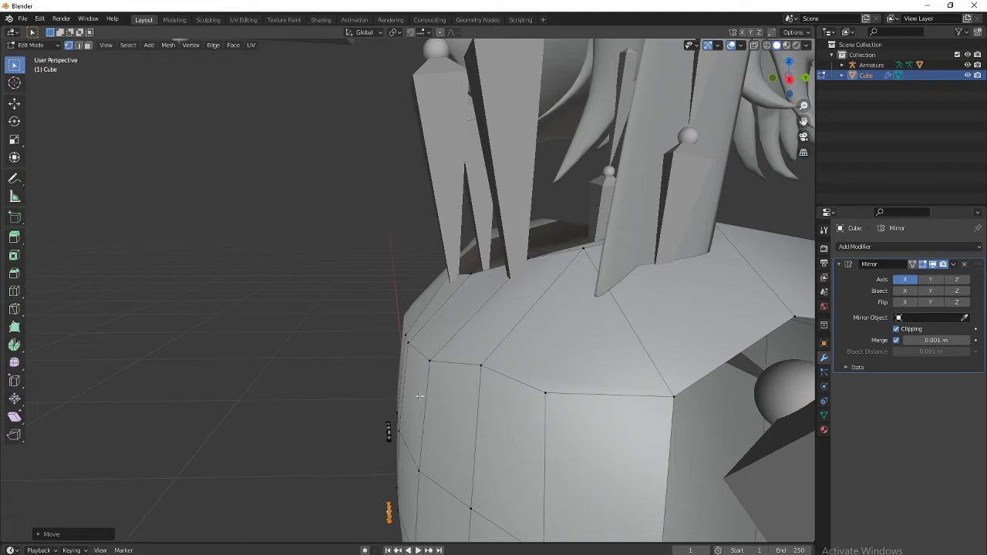
pyautogui.keyDown('shift'); pyautogui.moveTo(420, 396); pyautogui.dragTo(419, 240, button='middle'); pyautogui.keyUp('shift')
pyautogui.scroll(2, 398, 297)
pyautogui.hotkey('alt', 'a')
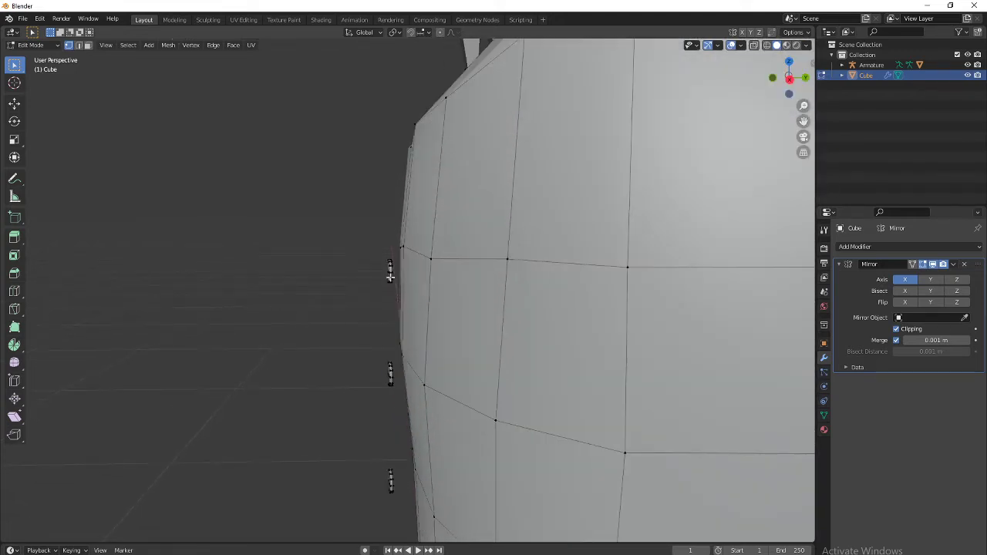
pyautogui.press('l')
pyautogui.scroll(2, 724, 194)
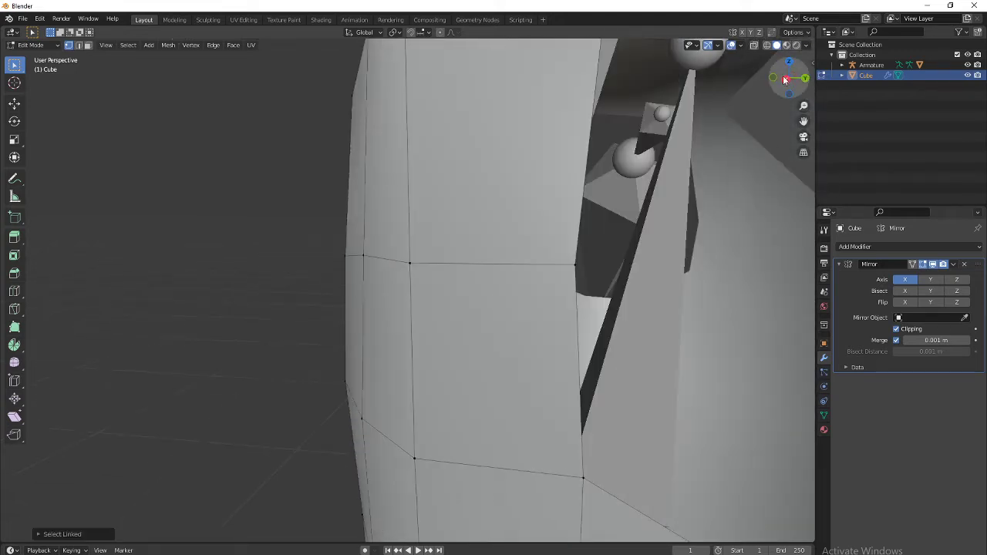
pyautogui.click(784, 80)
pyautogui.scroll(2, 576, 215)
pyautogui.press('g')
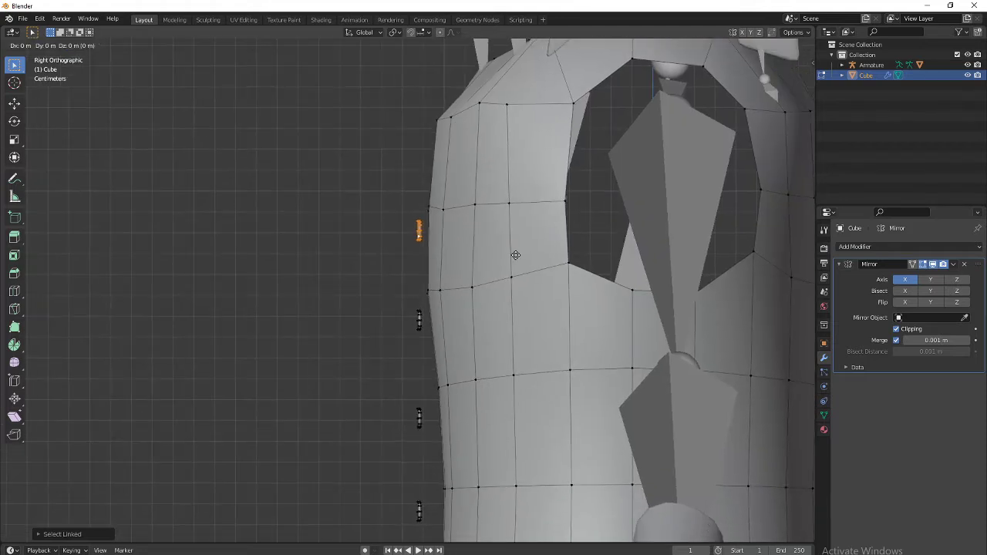
pyautogui.press('y')
pyautogui.click(519, 256)
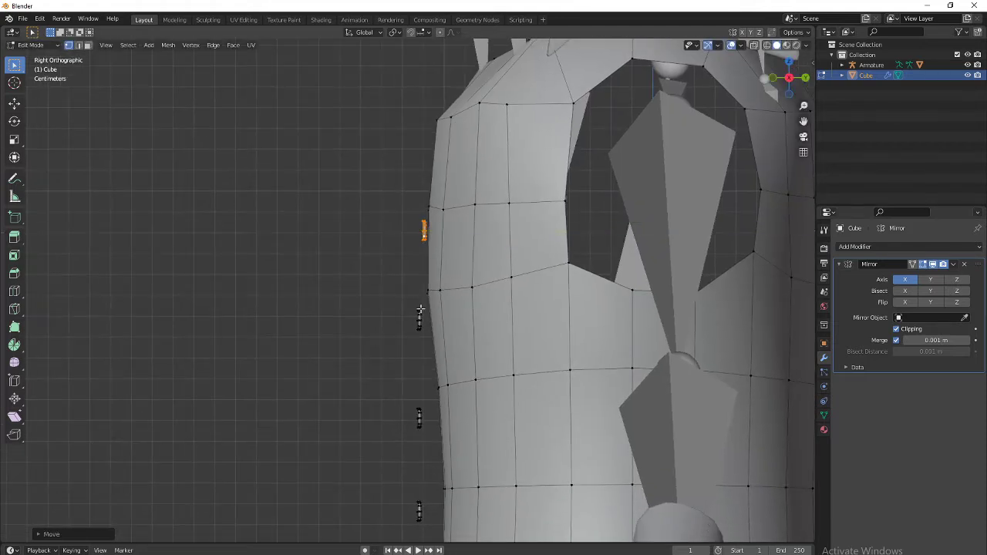
# Step: Move the second button from the top about 0.0035 m along Y towards the shirt and tilt it slightly to follow the surface
pyautogui.click(416, 321)
pyautogui.press('l')
pyautogui.press('g')
pyautogui.press('y')
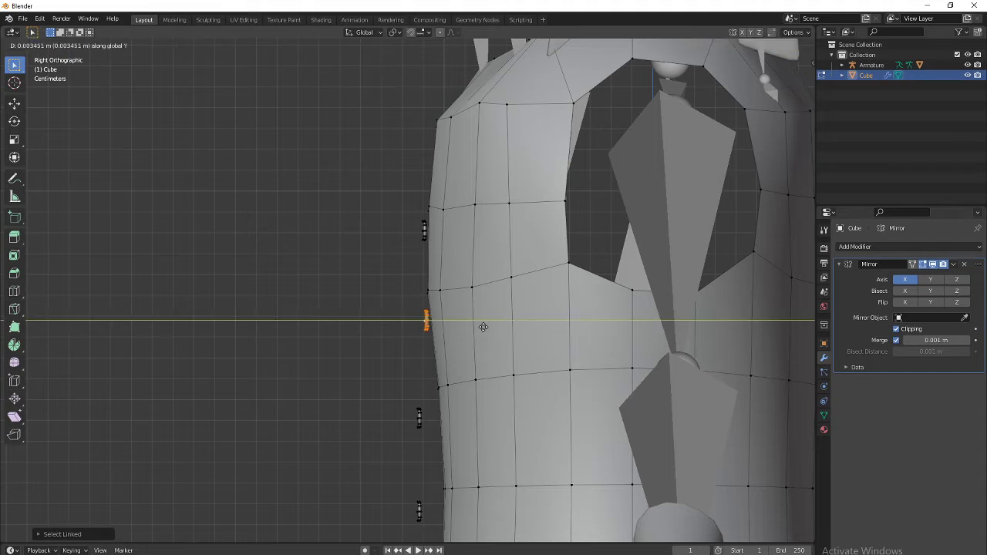
pyautogui.click(485, 327)
pyautogui.press('r')
pyautogui.click(537, 299)
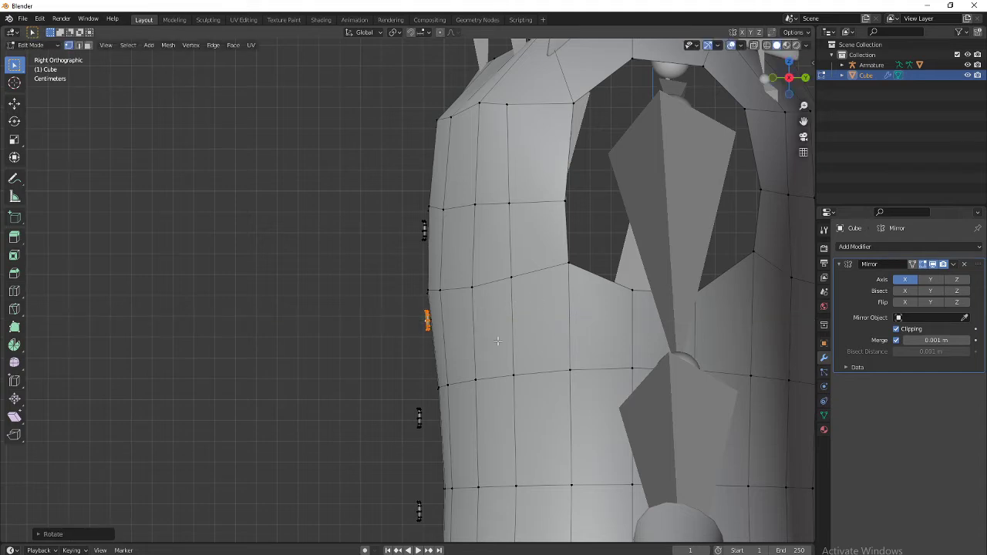
# Step: Move the third button along Y up against the shirt front and rotate it slightly to match the surface
pyautogui.keyDown('shift'); pyautogui.moveTo(484, 355); pyautogui.dragTo(454, 211, button='middle'); pyautogui.keyUp('shift')
pyautogui.click(391, 274)
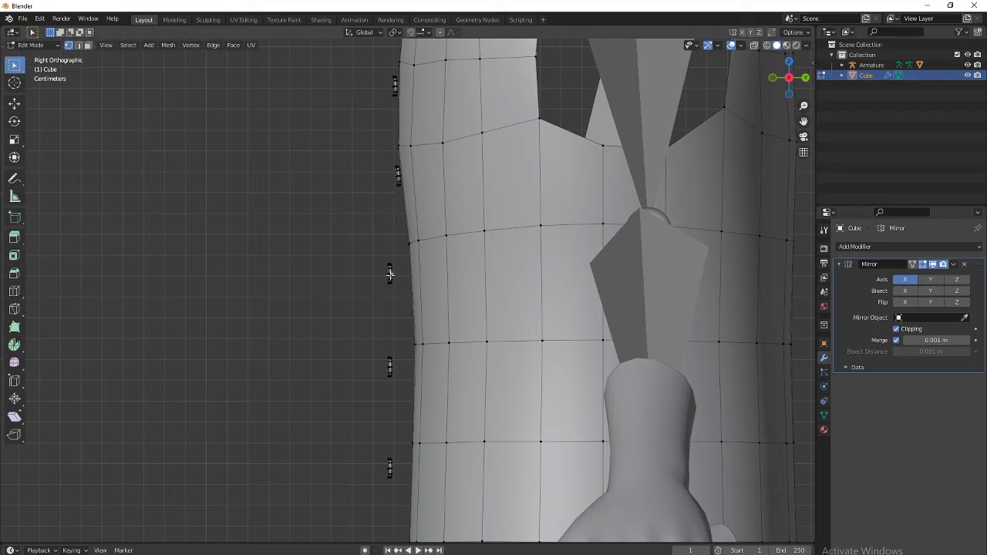
pyautogui.press('l')
pyautogui.press('g')
pyautogui.press('y')
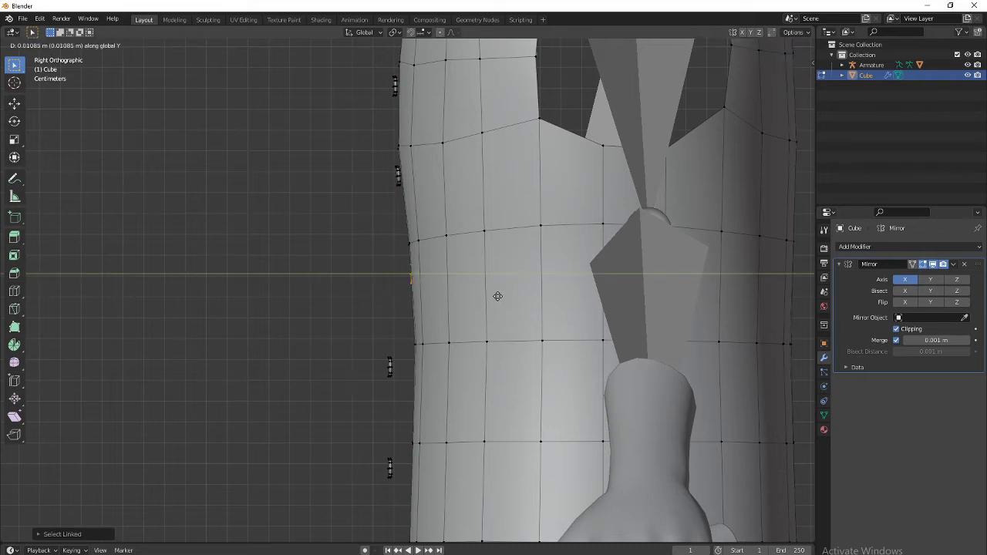
pyautogui.click(503, 294)
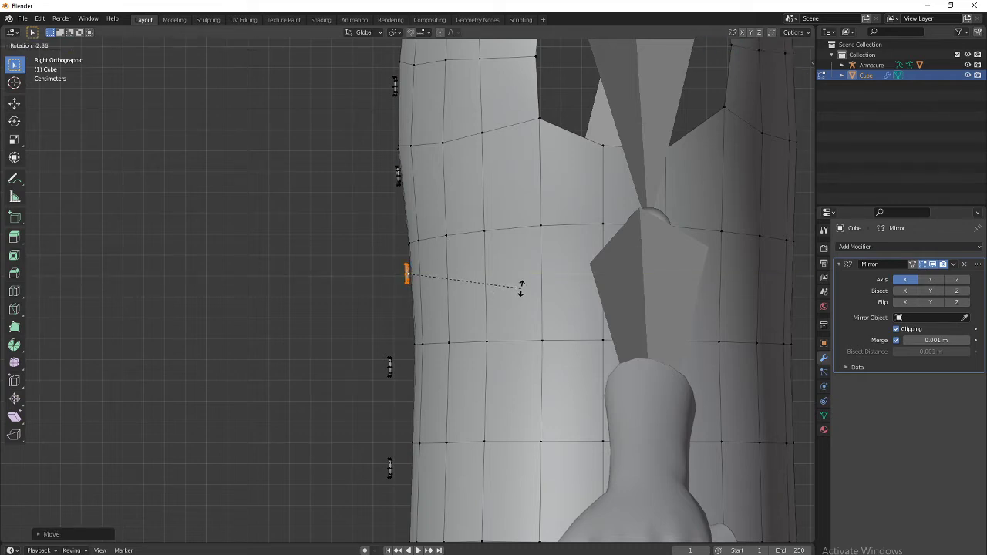
pyautogui.click(519, 287)
# Step: Move the fourth button about 0.0099 m along Y against the shirt's front
pyautogui.keyDown('shift'); pyautogui.moveTo(475, 344); pyautogui.dragTo(477, 240, button='middle'); pyautogui.keyUp('shift')
pyautogui.hotkey('alt', 'a')
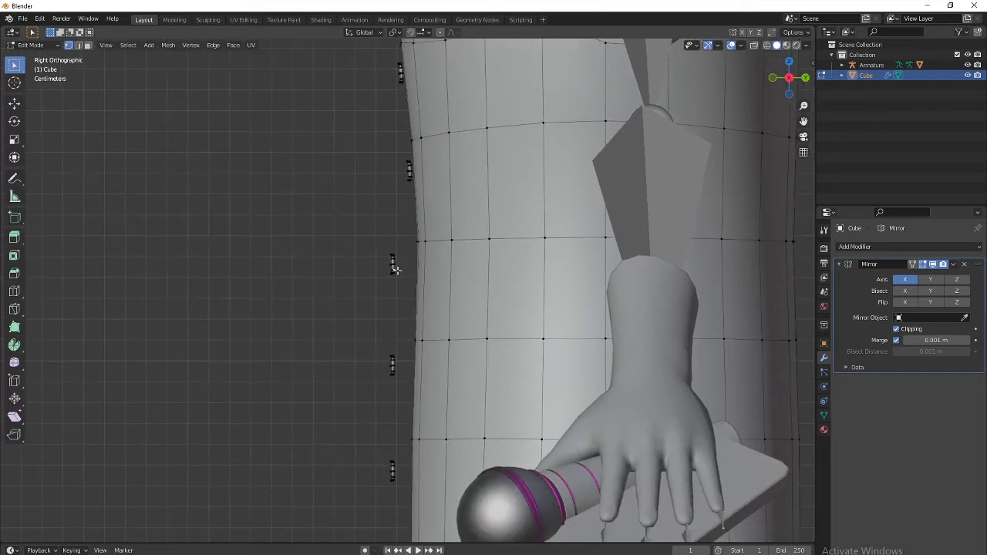
pyautogui.press('l')
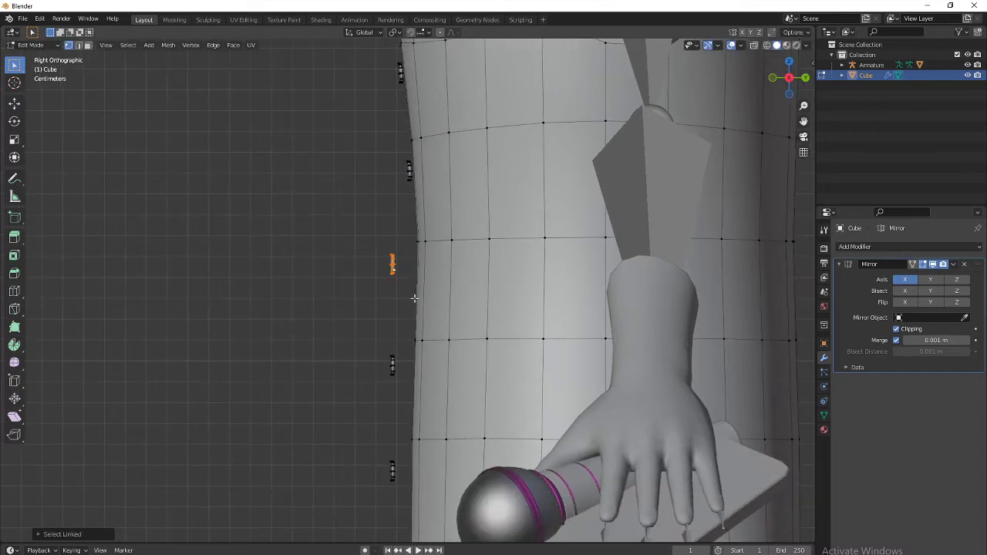
pyautogui.press('g')
pyautogui.press('y')
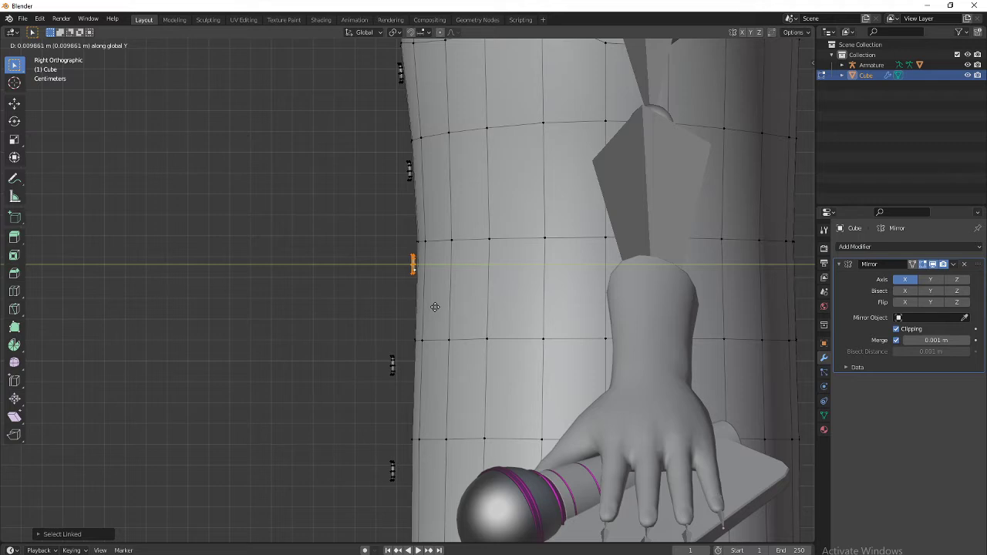
pyautogui.click(435, 308)
# Step: Move the fifth button along Y until it sits close to the shirt's front surface
pyautogui.keyDown('shift'); pyautogui.moveTo(424, 341); pyautogui.dragTo(416, 216, button='middle'); pyautogui.keyUp('shift')
pyautogui.scroll(1, 407, 235)
pyautogui.hotkey('alt', 'a')
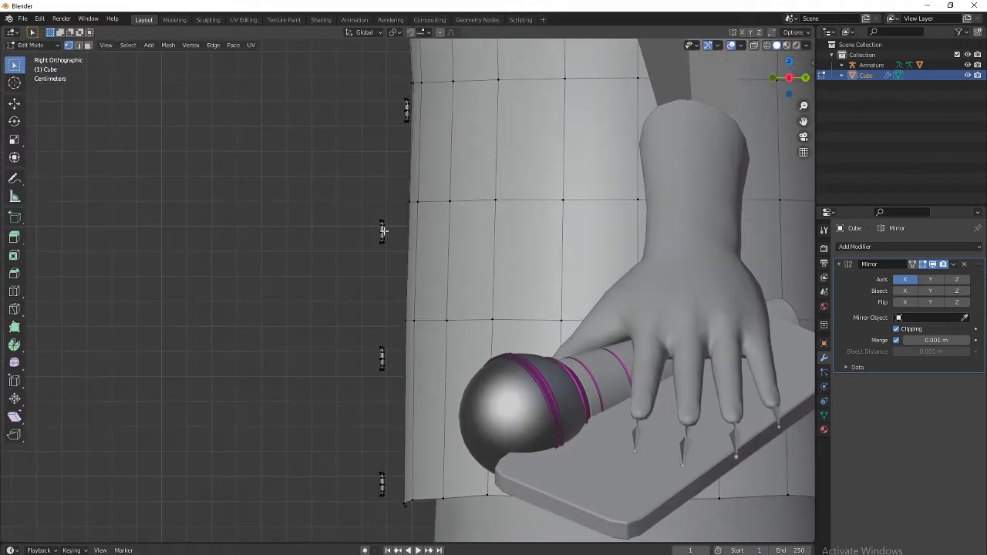
pyautogui.press('l')
pyautogui.press('g')
pyautogui.press('y')
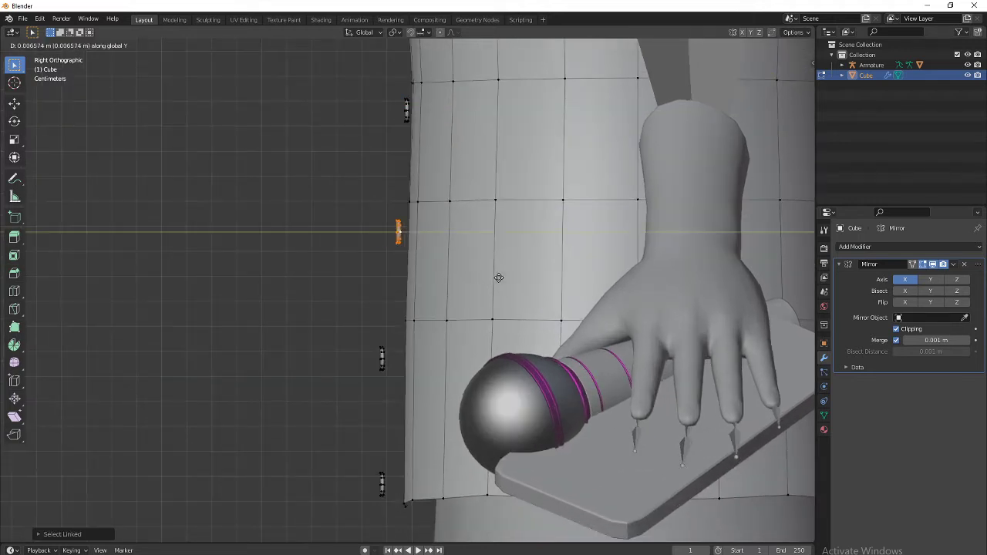
pyautogui.click(501, 273)
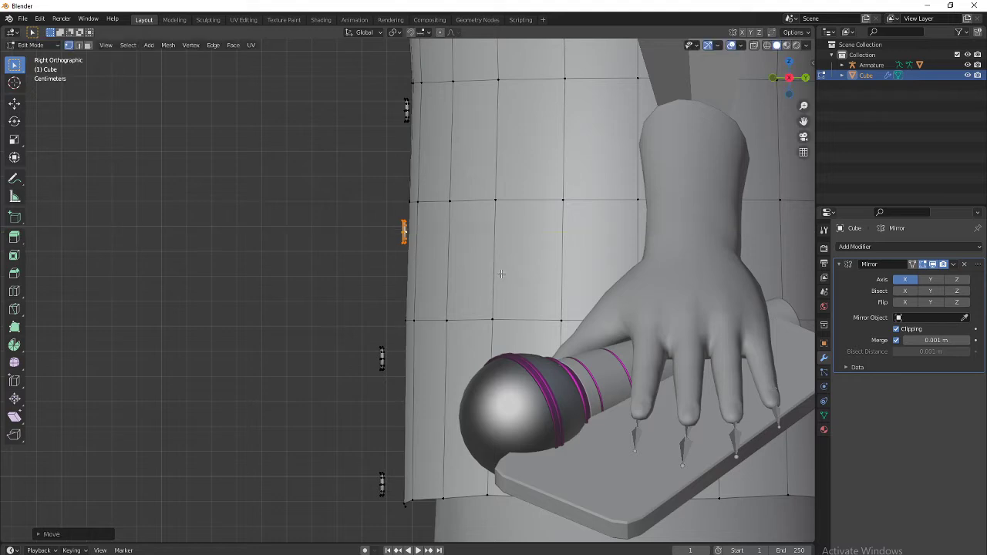
# Step: Move the sixth button along Y until it rests against the shirt front
pyautogui.click(373, 358)
pyautogui.press('l')
pyautogui.press('g')
pyautogui.press('y')
pyautogui.click(447, 362)
# Step: Move the lowest button along Y onto the shirt front at the hem
pyautogui.keyDown('shift'); pyautogui.moveTo(379, 500); pyautogui.dragTo(399, 364, button='middle'); pyautogui.keyUp('shift')
pyautogui.click(400, 351)
pyautogui.press('l')
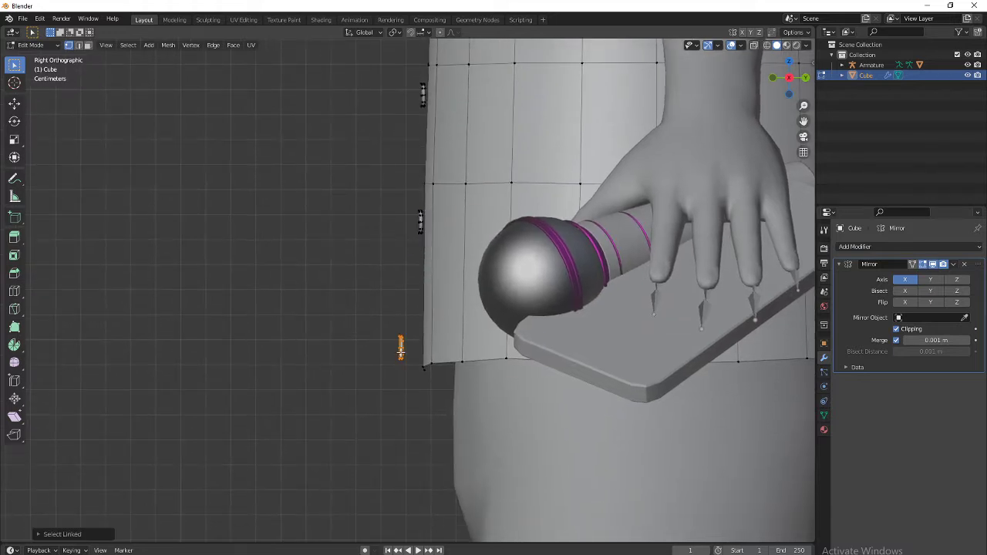
pyautogui.press('g')
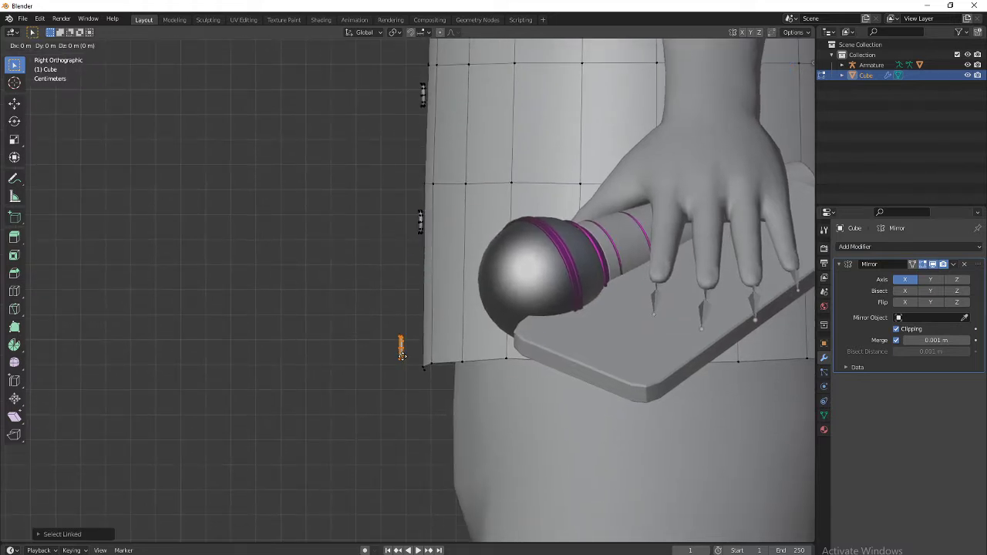
pyautogui.press('y')
pyautogui.click(421, 364)
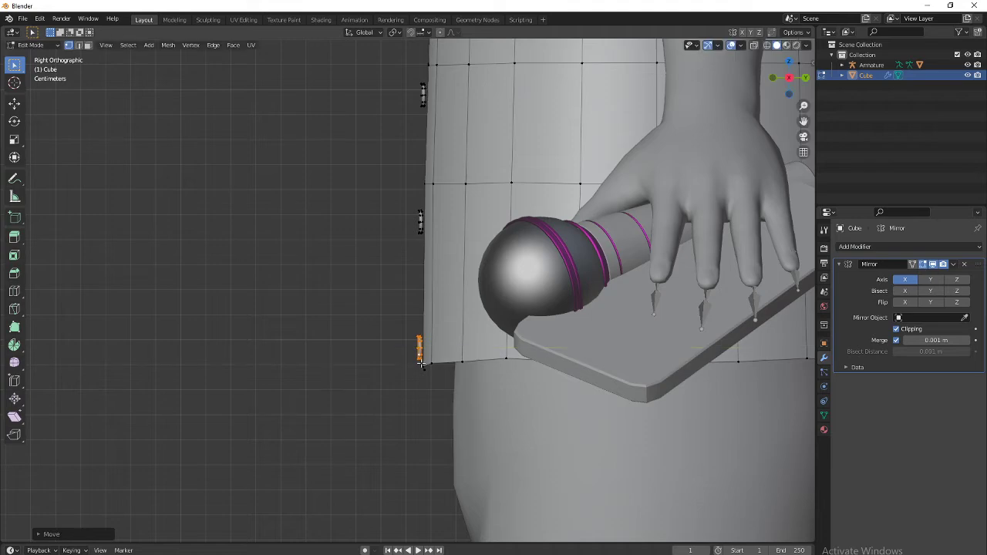
# Step: Select a vertex at the shirt's outer hem in front view and bring up the reference picture image0.png in Photos
pyautogui.scroll(-7, 420, 363)
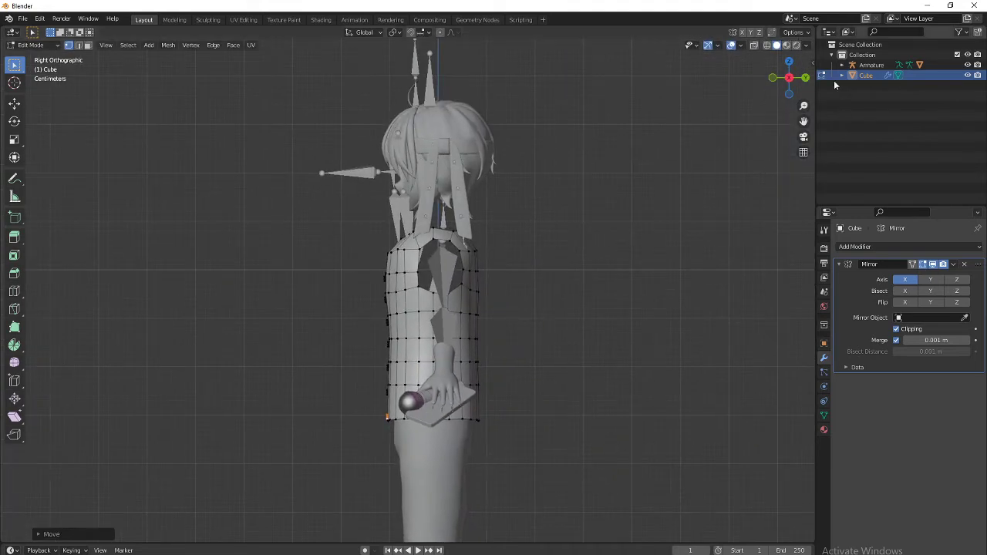
pyautogui.click(773, 77)
pyautogui.scroll(8, 623, 241)
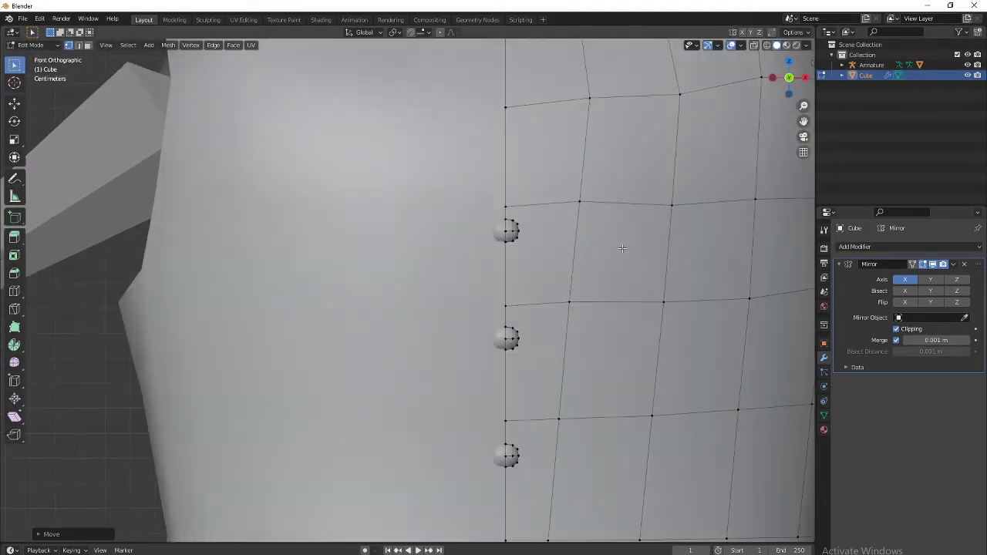
pyautogui.scroll(-6, 546, 265)
pyautogui.scroll(-8, 545, 266)
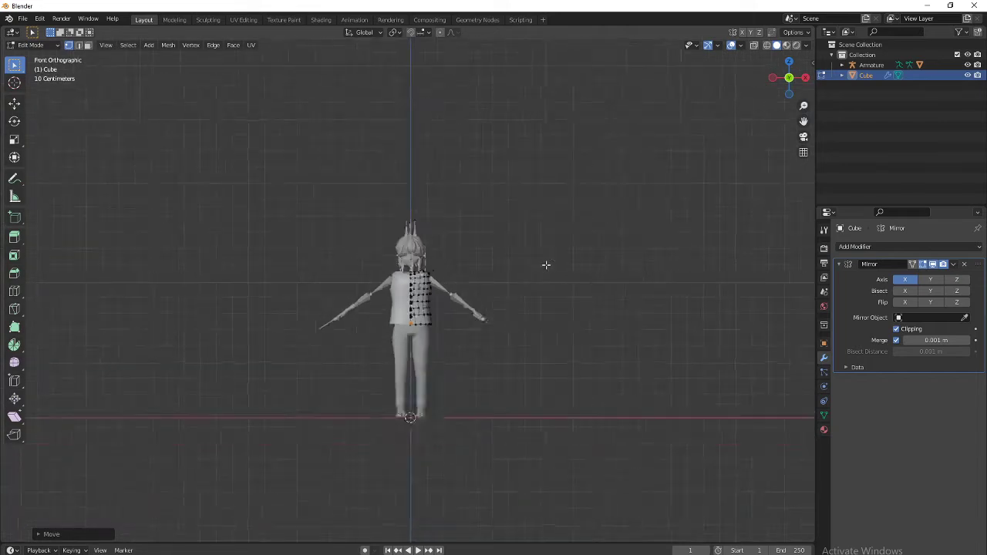
pyautogui.scroll(9, 546, 264)
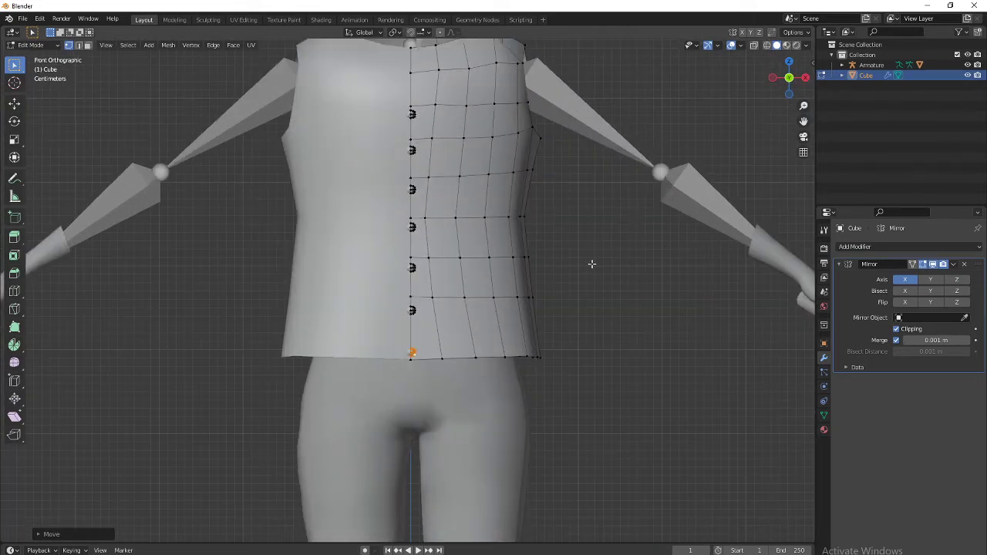
pyautogui.click(526, 355)
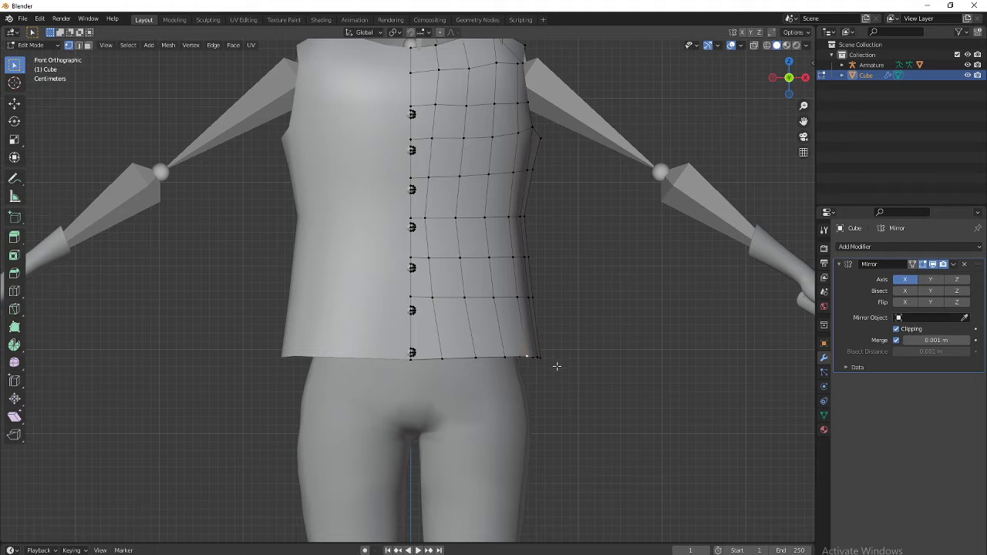
pyautogui.click(432, 554)
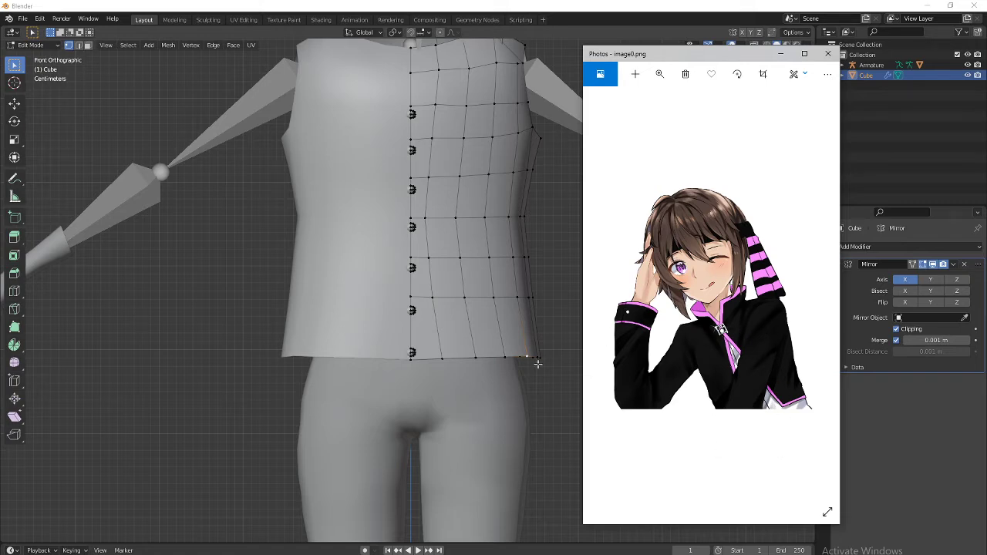
pyautogui.scroll(-2, 494, 254)
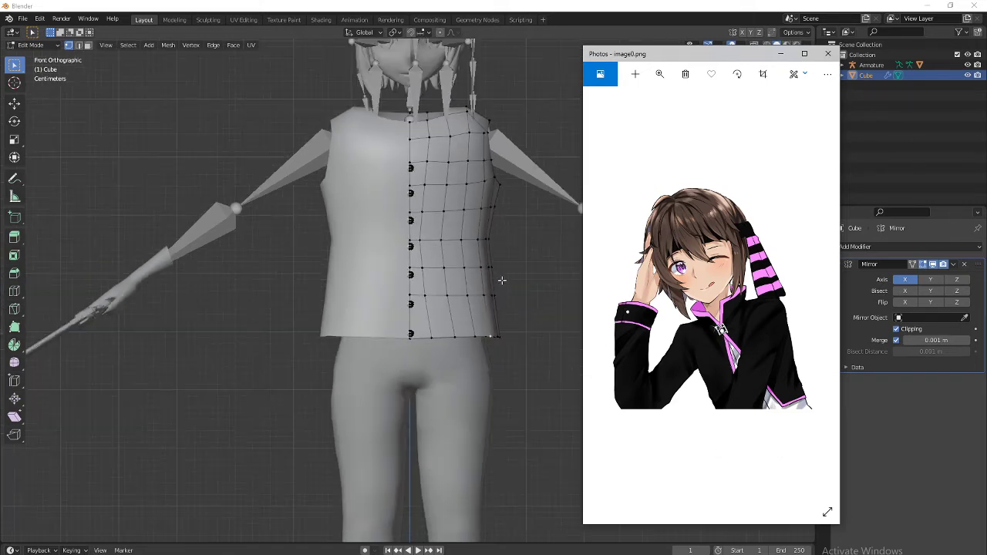
# Step: Duplicate the mid-chest face in the second column beside the buttons and move the copy about 0.01 m forward along Y
pyautogui.scroll(1, 516, 279)
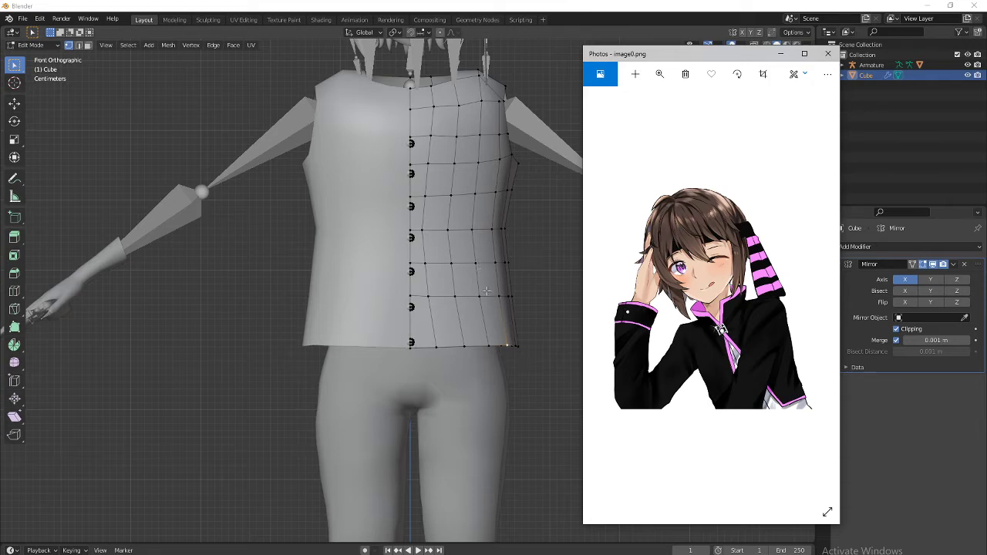
pyautogui.click(543, 295)
pyautogui.keyDown('shift'); pyautogui.moveTo(500, 235); pyautogui.dragTo(479, 347, button='middle'); pyautogui.keyUp('shift')
pyautogui.scroll(1, 462, 361)
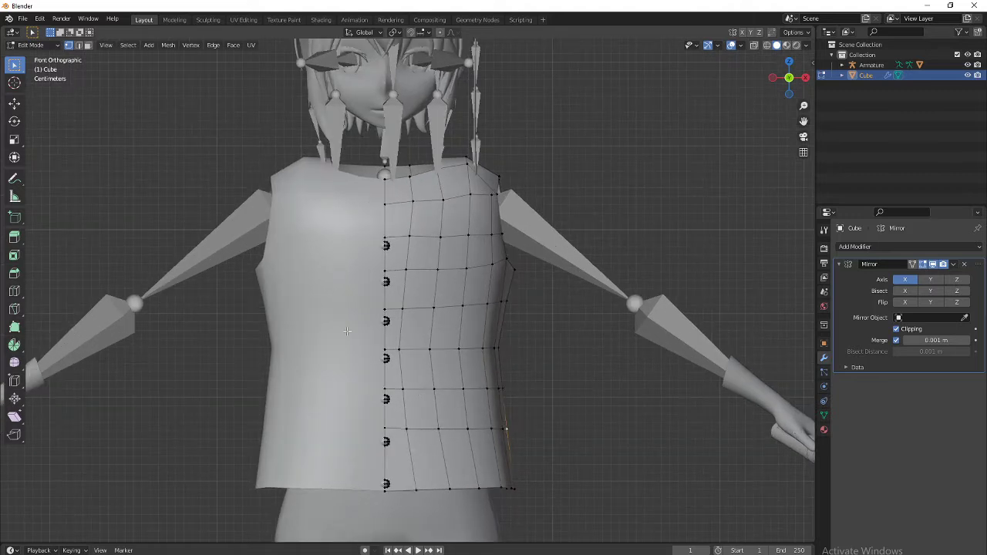
pyautogui.scroll(-4, 422, 388)
pyautogui.scroll(5, 440, 333)
pyautogui.scroll(-2, 784, 51)
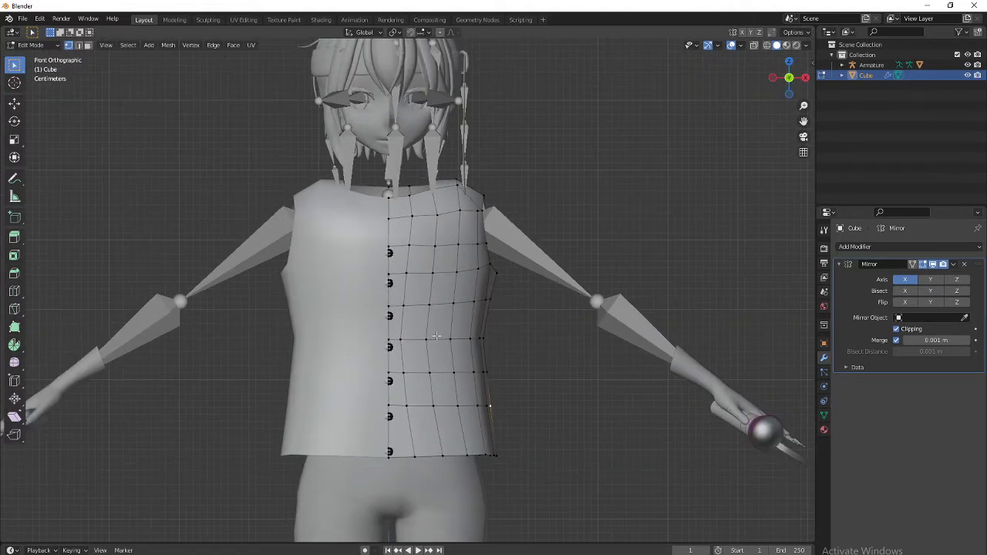
pyautogui.keyDown('shift'); pyautogui.click(453, 304); pyautogui.keyUp('shift')
pyautogui.moveTo(426, 307); pyautogui.dragTo(437, 381, button='middle')
pyautogui.press('g')
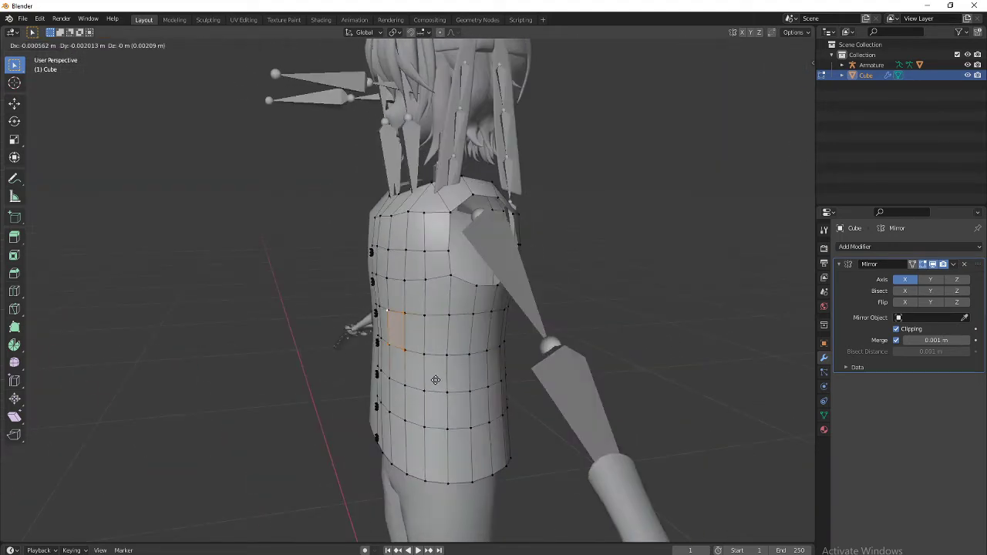
pyautogui.press('y')
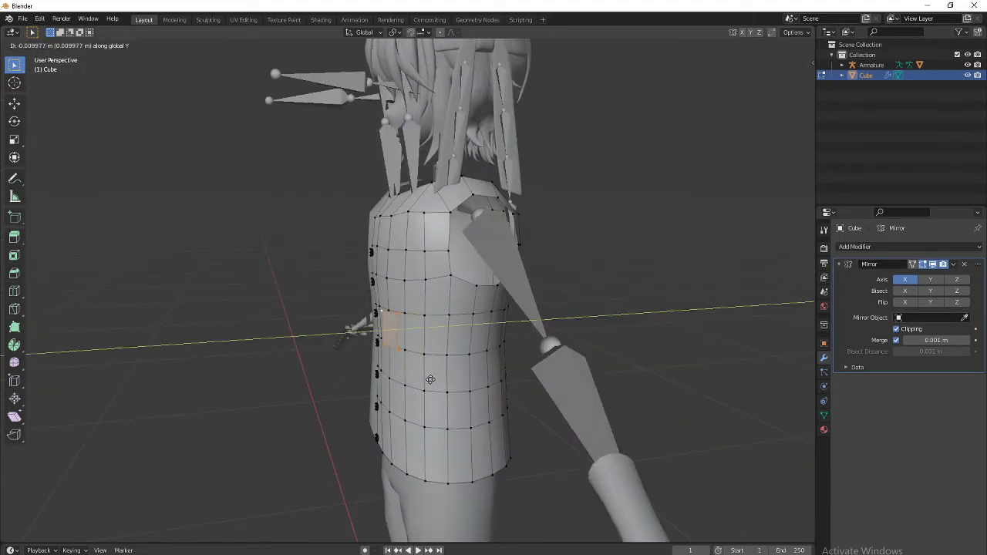
pyautogui.click(428, 379)
# Step: Shift the duplicated face's upper edge slightly toward the shirt's centre along X and rotate it a little
pyautogui.moveTo(428, 379); pyautogui.dragTo(528, 370, button='middle')
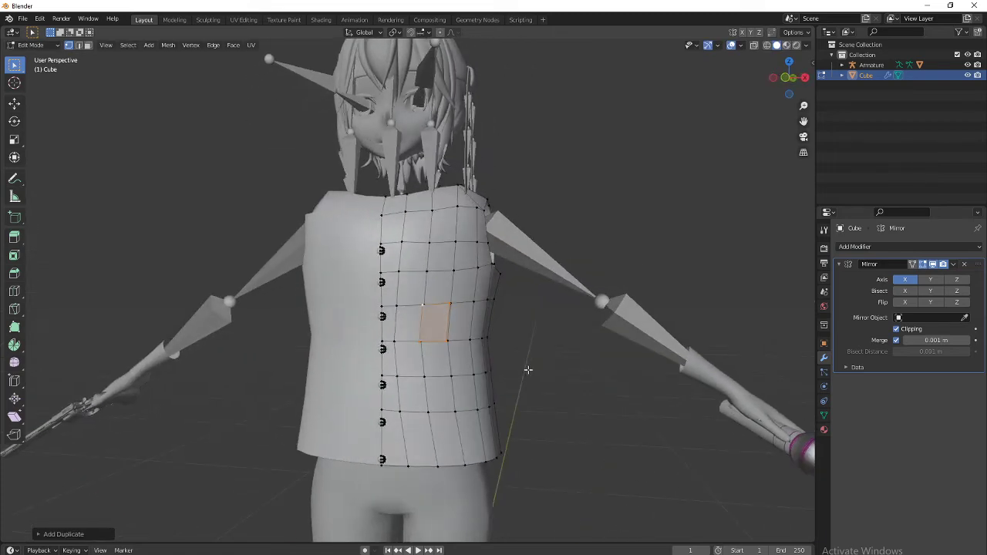
pyautogui.click(430, 307)
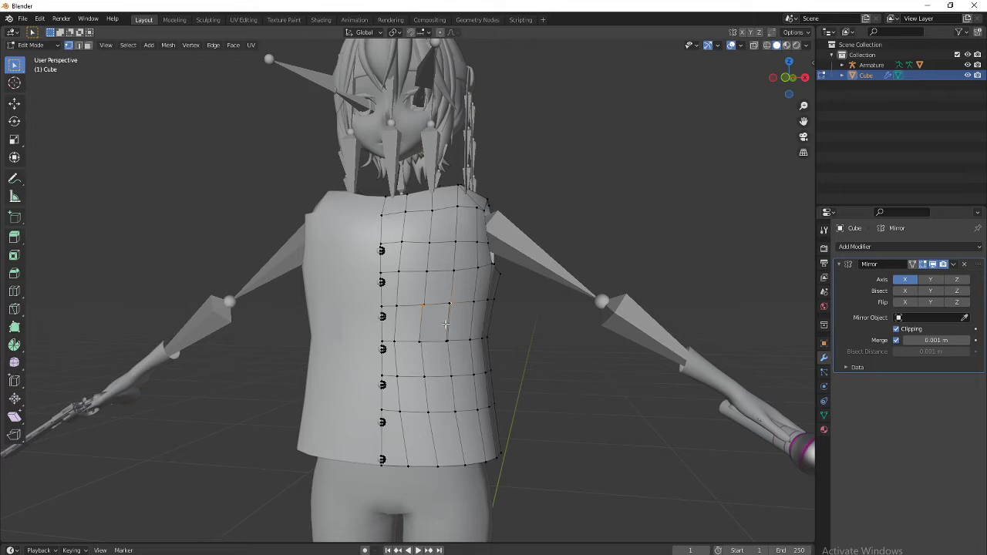
pyautogui.scroll(3, 446, 324)
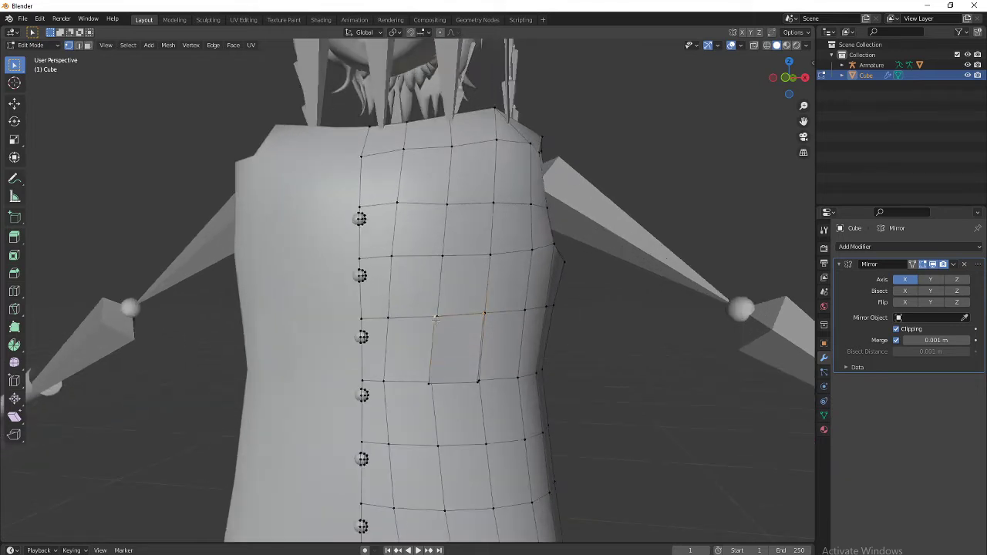
pyautogui.press('g')
pyautogui.press('x')
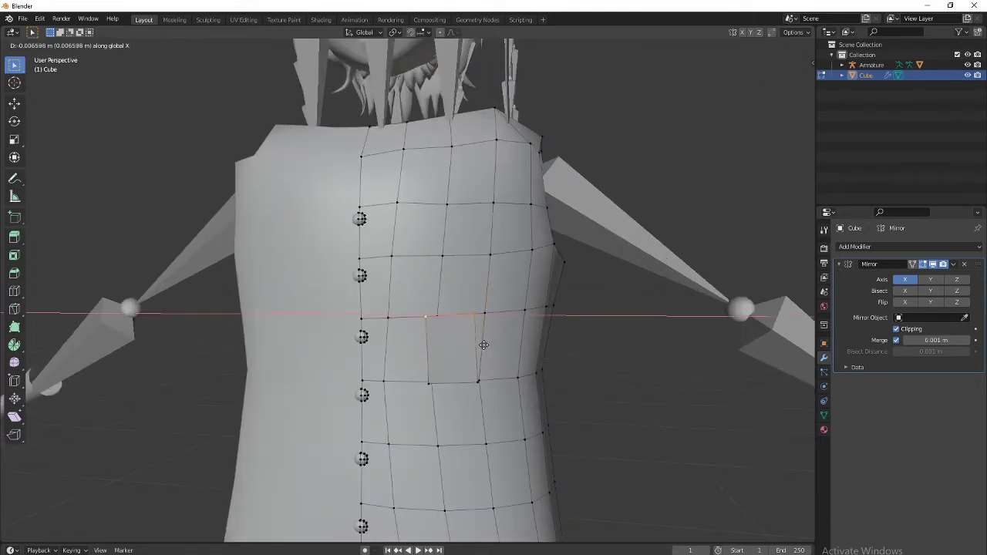
pyautogui.click(486, 345)
pyautogui.moveTo(486, 347); pyautogui.dragTo(435, 375, button='middle')
pyautogui.press('r')
pyautogui.click(535, 401)
# Step: Select the duplicated face's lower edge and adjust its depth along Y
pyautogui.click(454, 363)
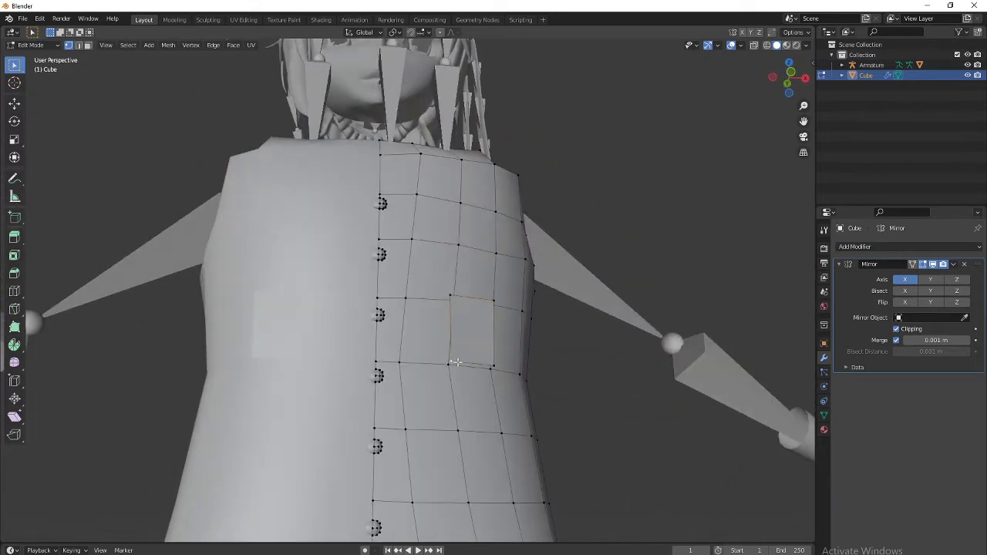
pyautogui.moveTo(497, 367); pyautogui.dragTo(543, 407, button='middle')
pyautogui.press('g')
pyautogui.press('y')
pyautogui.click(428, 424)
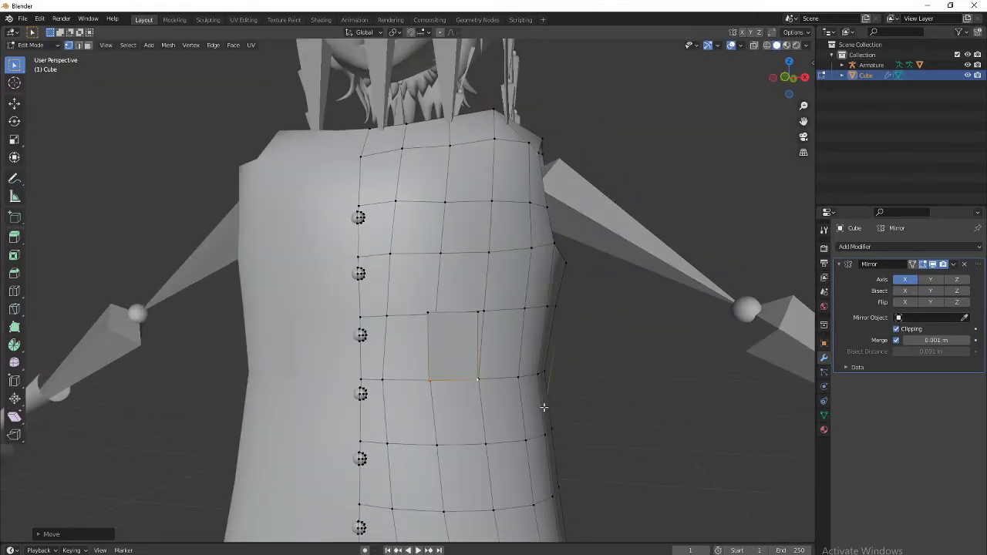
pyautogui.click(428, 315)
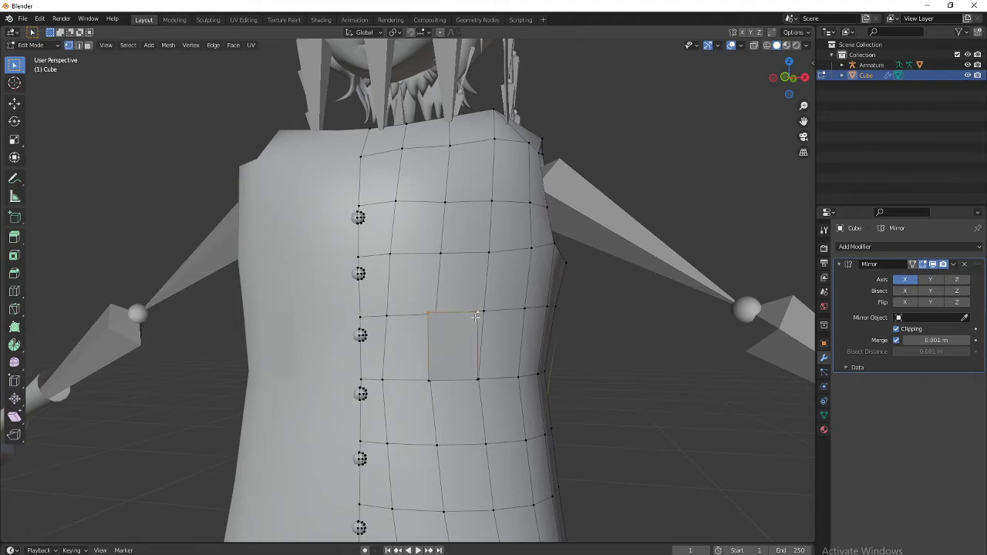
pyautogui.scroll(-6, 480, 326)
pyautogui.keyDown('shift'); pyautogui.moveTo(468, 394); pyautogui.dragTo(468, 397, button='middle'); pyautogui.keyUp('shift')
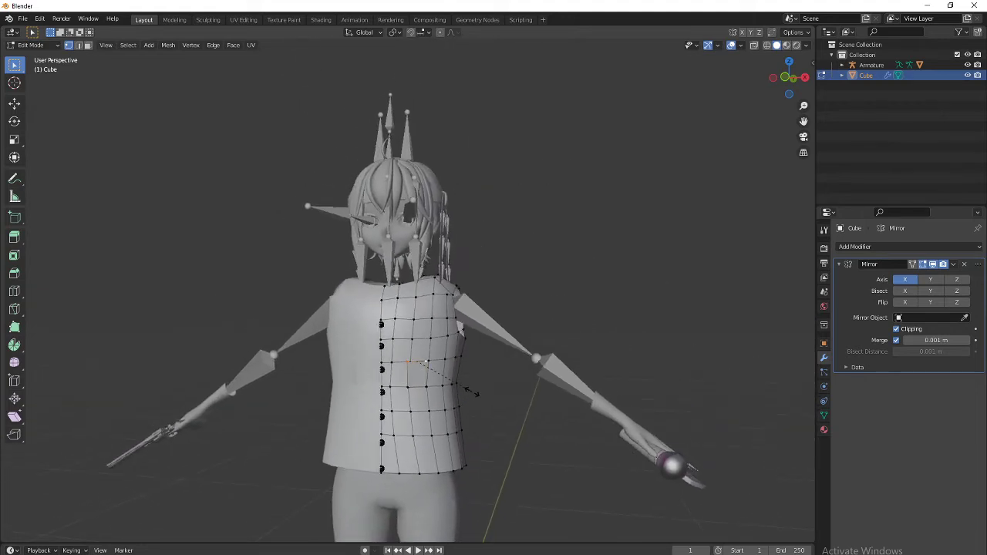
pyautogui.press('s')
pyautogui.press('z')
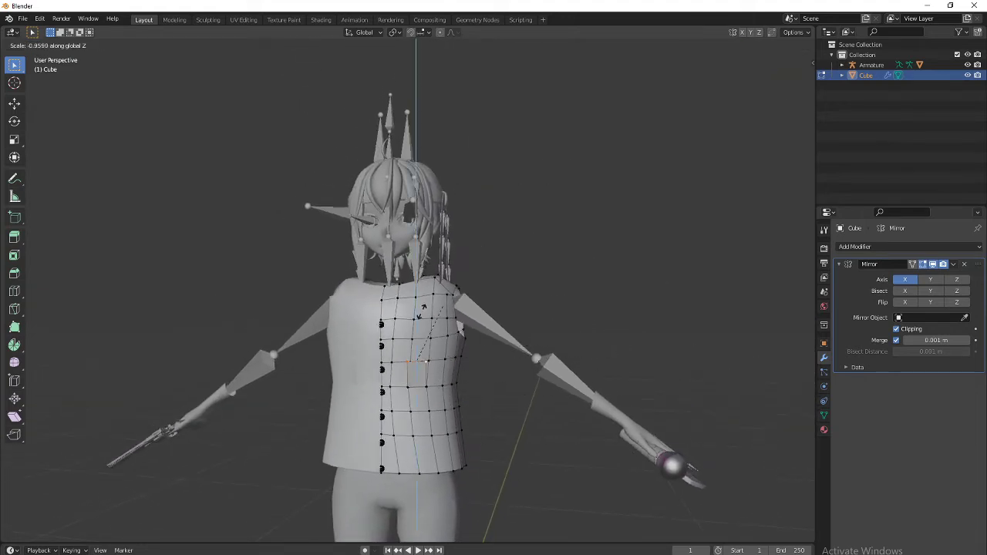
pyautogui.rightClick(564, 320)
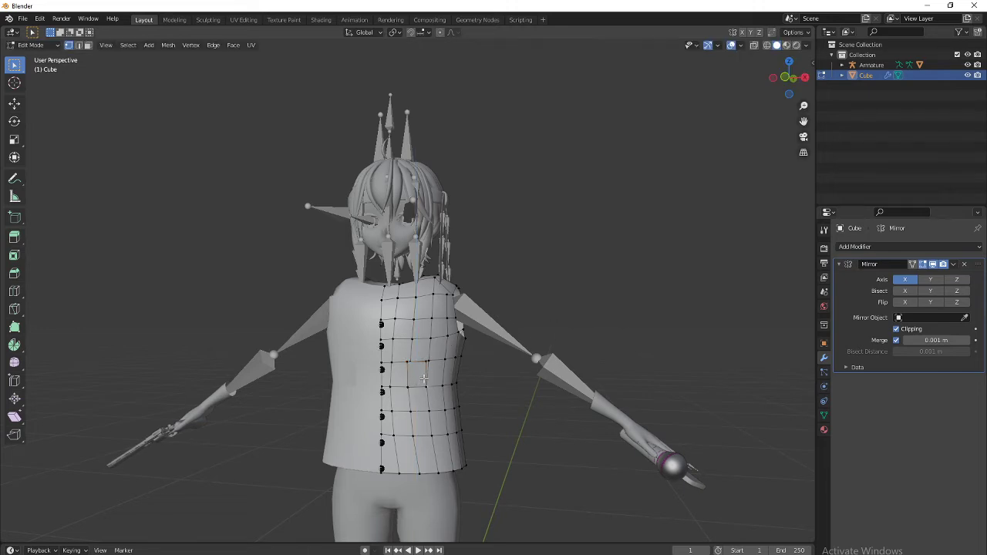
# Step: Select the whole duplicated face and scale it along Z into a long strip spanning the shirt from collar to hem
pyautogui.press('l')
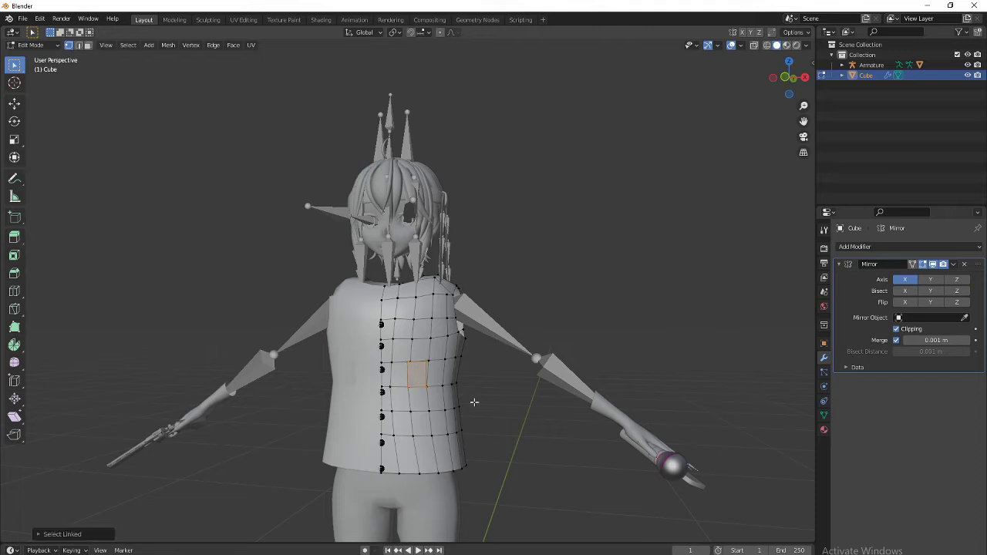
pyautogui.press('s')
pyautogui.press('z')
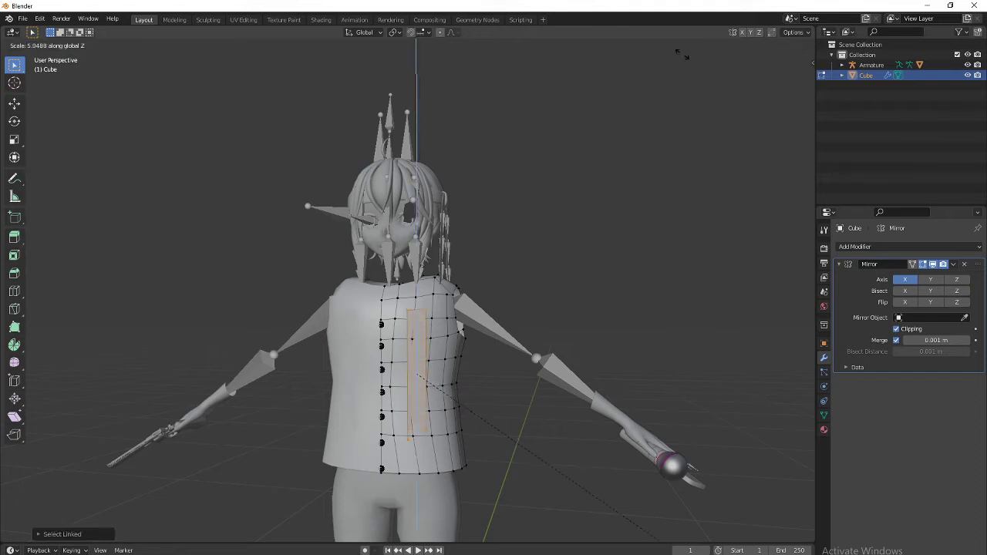
pyautogui.click(761, 162)
# Step: Move the long strip about 0.02 m along Y so it floats in front of the shirt
pyautogui.moveTo(760, 162); pyautogui.dragTo(412, 270, button='middle')
pyautogui.press('g')
pyautogui.press('y')
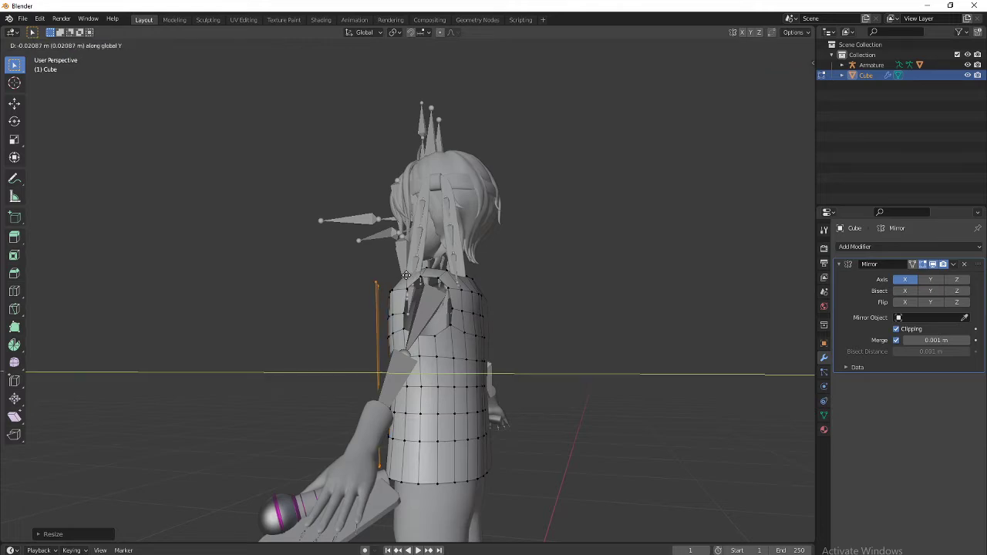
pyautogui.click(406, 277)
# Step: Raise the strip's bottom edge along Z to roughly the first horizontal edge loop above the hem
pyautogui.moveTo(336, 318); pyautogui.dragTo(471, 338, button='middle')
pyautogui.scroll(3, 501, 448)
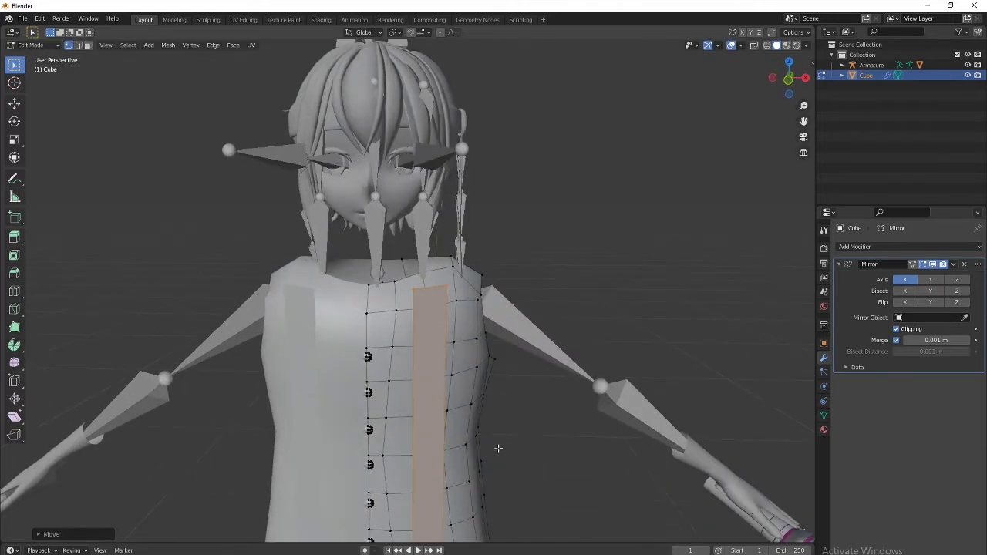
pyautogui.click(449, 396)
pyautogui.keyDown('shift'); pyautogui.click(478, 391); pyautogui.keyUp('shift')
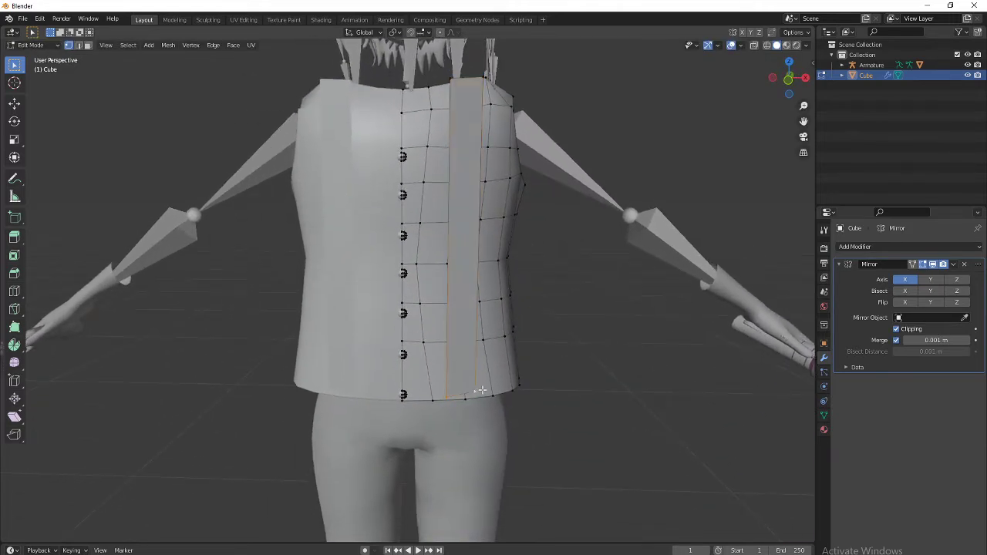
pyautogui.press('g')
pyautogui.press('z')
pyautogui.click(488, 344)
# Step: Check the reference picture image0.png and raise the strip's bottom edge along Z by about one more shirt row
pyautogui.moveTo(487, 343); pyautogui.dragTo(490, 329, button='middle')
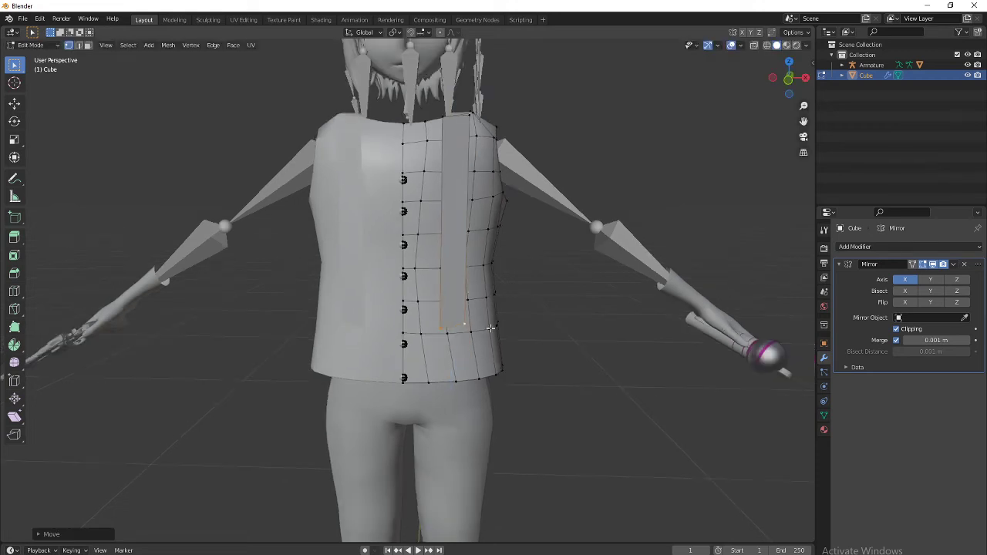
pyautogui.click(487, 553)
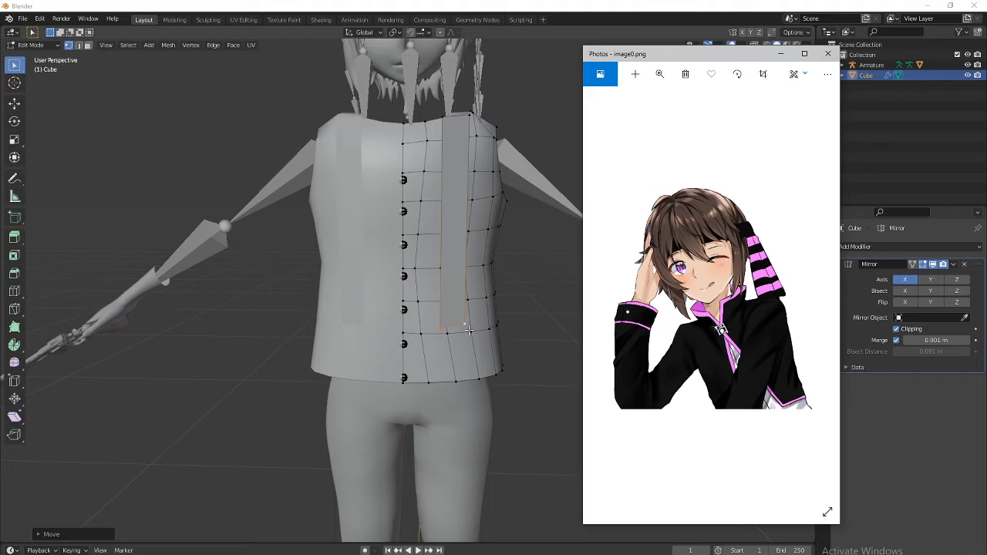
pyautogui.hotkey('alt', 'Tab')
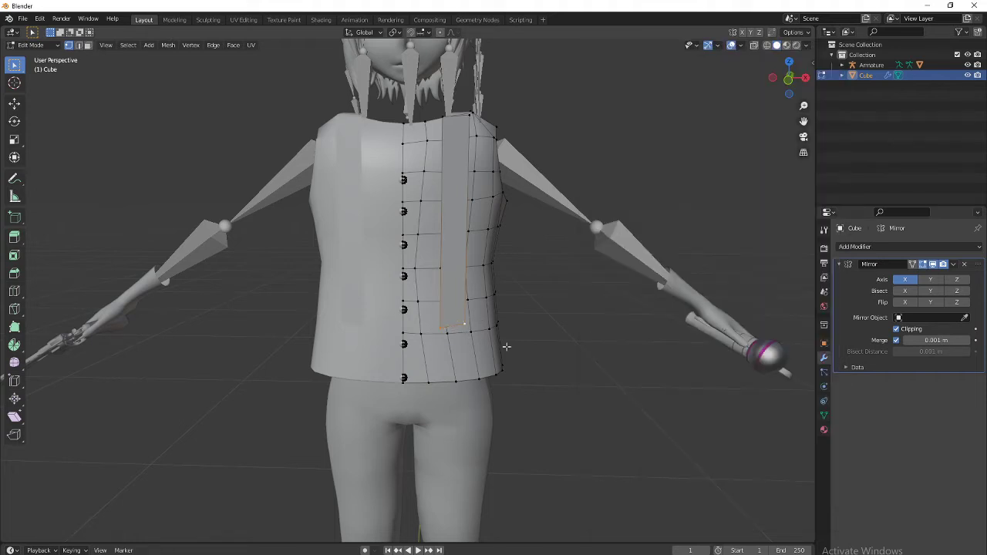
pyautogui.press('g')
pyautogui.press('z')
pyautogui.click(527, 328)
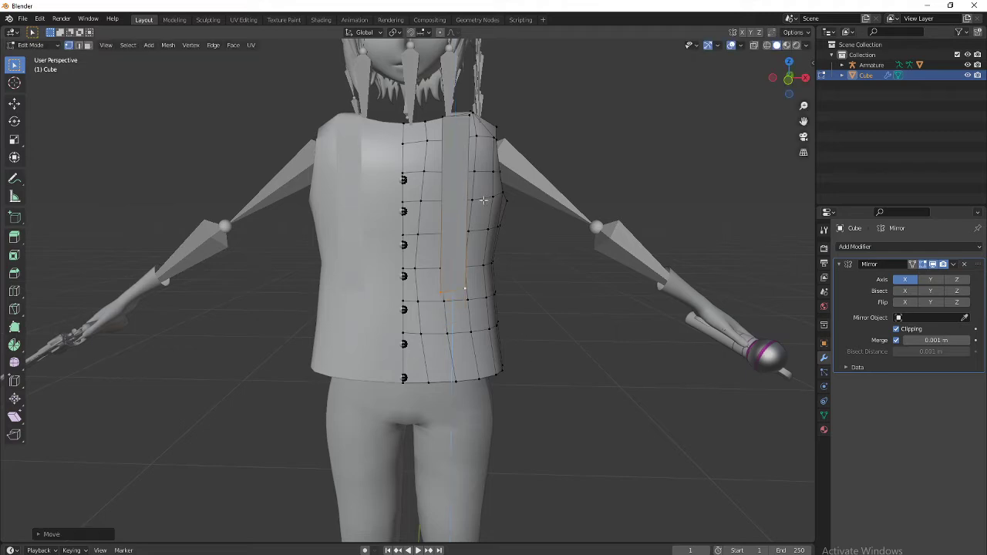
# Step: Lower the upper-chest vertex near the armhole along Z and slide it down its edge
pyautogui.moveTo(484, 200); pyautogui.dragTo(445, 239, button='middle')
pyautogui.moveTo(466, 242); pyautogui.dragTo(443, 157, button='middle')
pyautogui.click(465, 159)
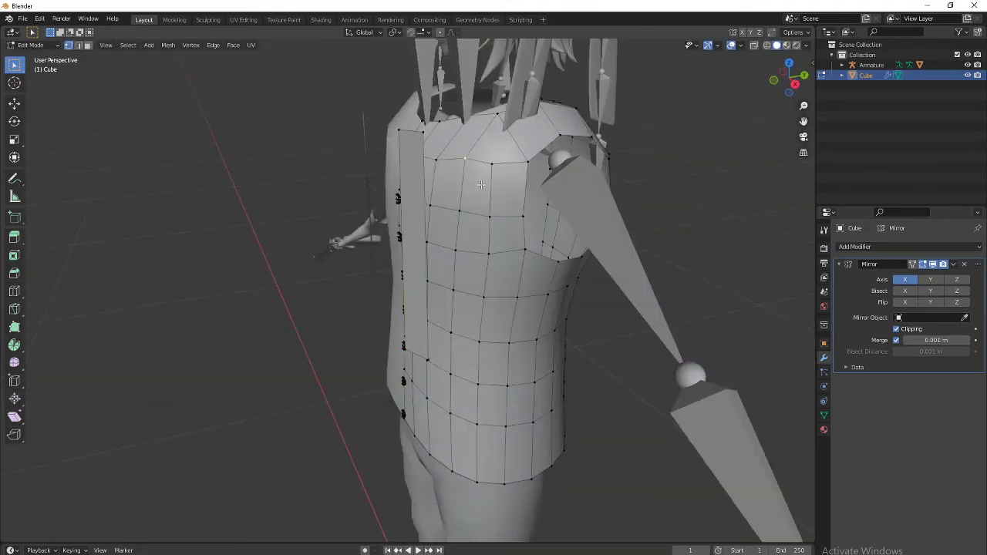
pyautogui.press('g')
pyautogui.press('z')
pyautogui.click(480, 191)
pyautogui.moveTo(480, 191); pyautogui.dragTo(640, 183, button='middle')
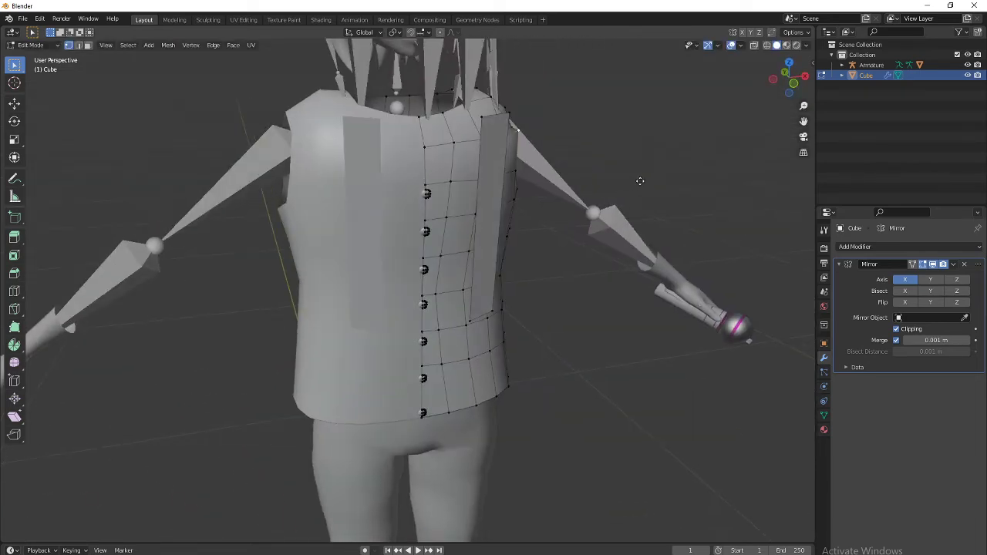
pyautogui.press('g')
pyautogui.press('z')
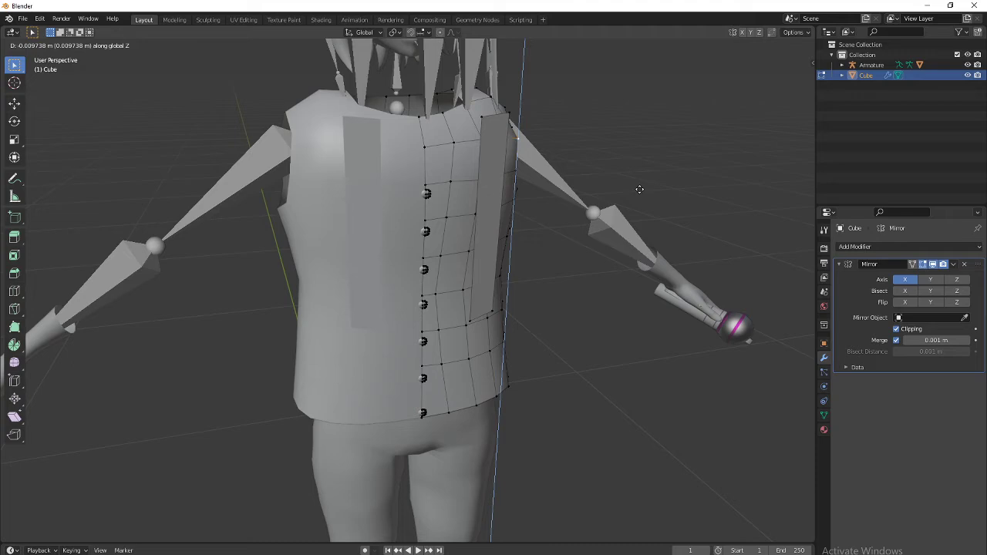
pyautogui.press('g')
pyautogui.click(637, 192)
pyautogui.moveTo(637, 193); pyautogui.dragTo(546, 180, button='middle')
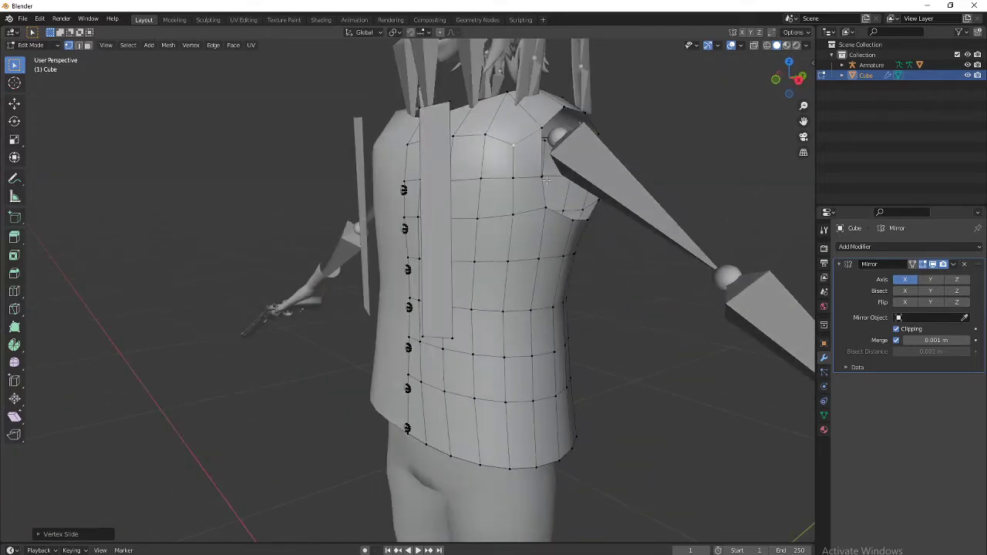
# Step: Slide the shirt vertex on the armhole's front rim downward along its edge
pyautogui.click(543, 132)
pyautogui.hotkey('shift', 'v')
pyautogui.click(572, 147)
pyautogui.moveTo(571, 146); pyautogui.dragTo(467, 201, button='middle')
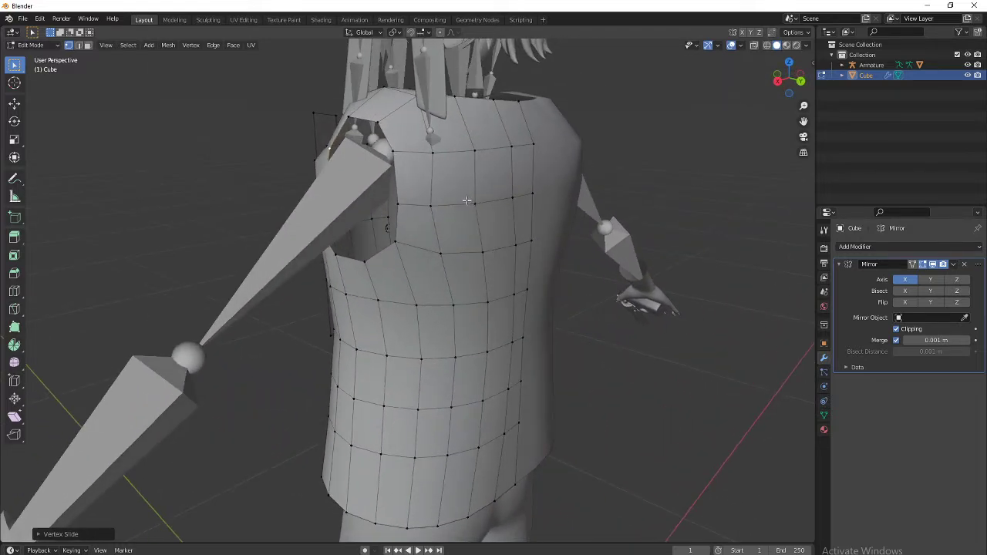
pyautogui.scroll(3, 459, 225)
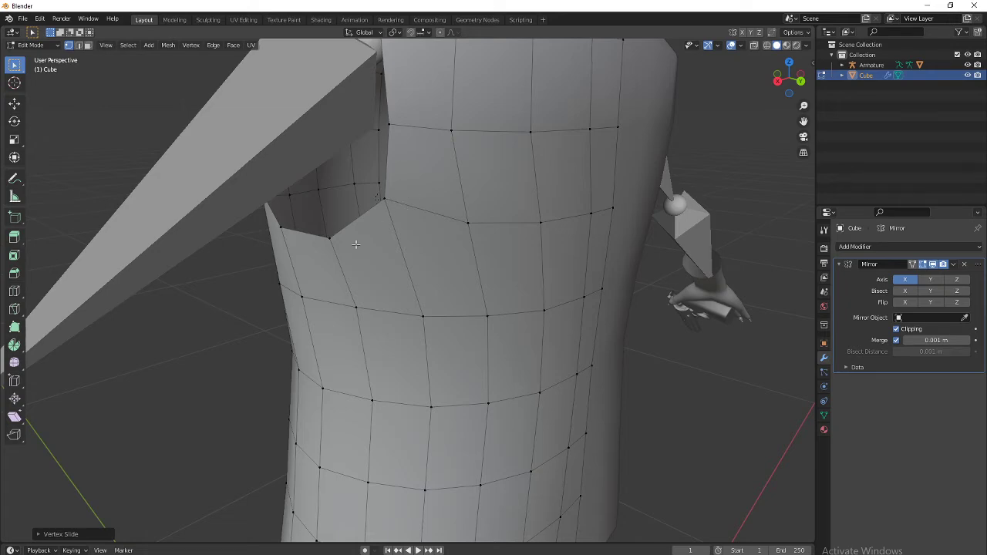
pyautogui.moveTo(356, 245); pyautogui.dragTo(496, 307, button='middle')
pyautogui.scroll(-4, 496, 307)
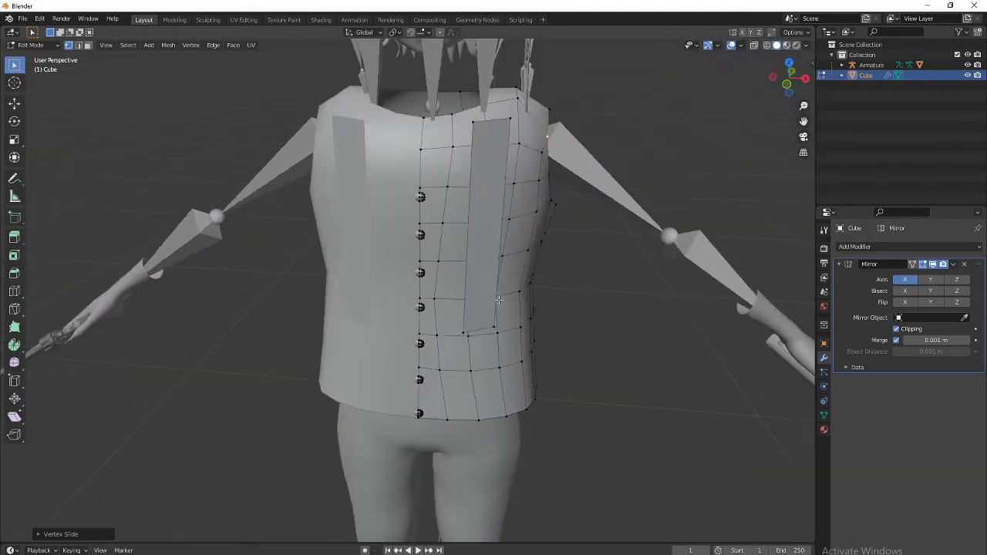
# Step: Select only the front strip's linked geometry and scale it along X to nearly three times its width
pyautogui.click(787, 83)
pyautogui.scroll(1, 544, 235)
pyautogui.scroll(3, 543, 238)
pyautogui.click(513, 217)
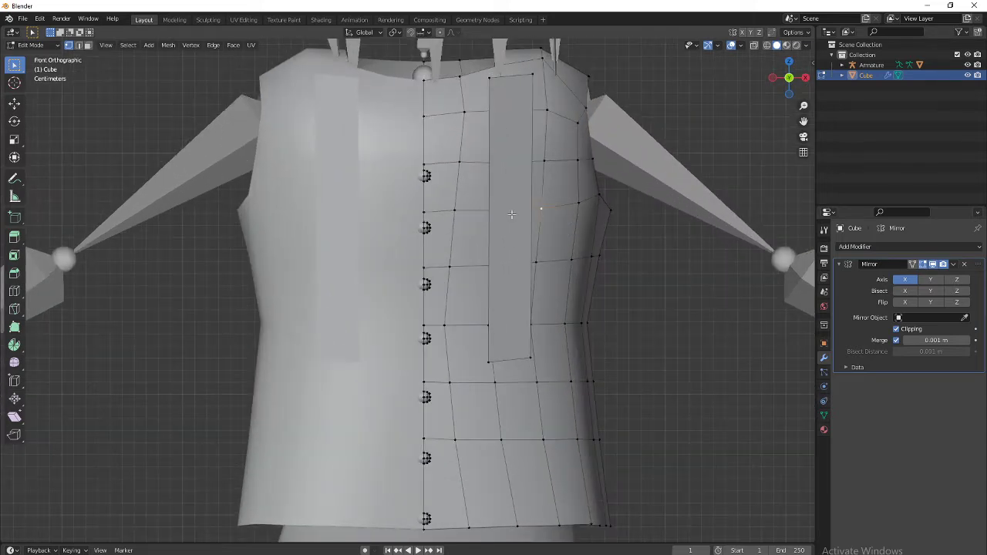
pyautogui.scroll(-3, 518, 212)
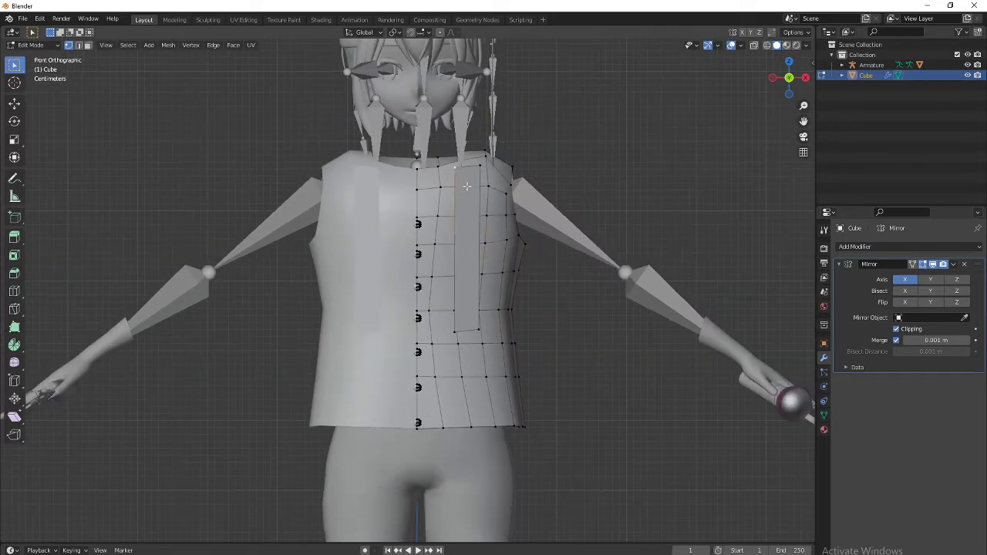
pyautogui.hotkey('ctrl', 'l')
pyautogui.scroll(1, 485, 208)
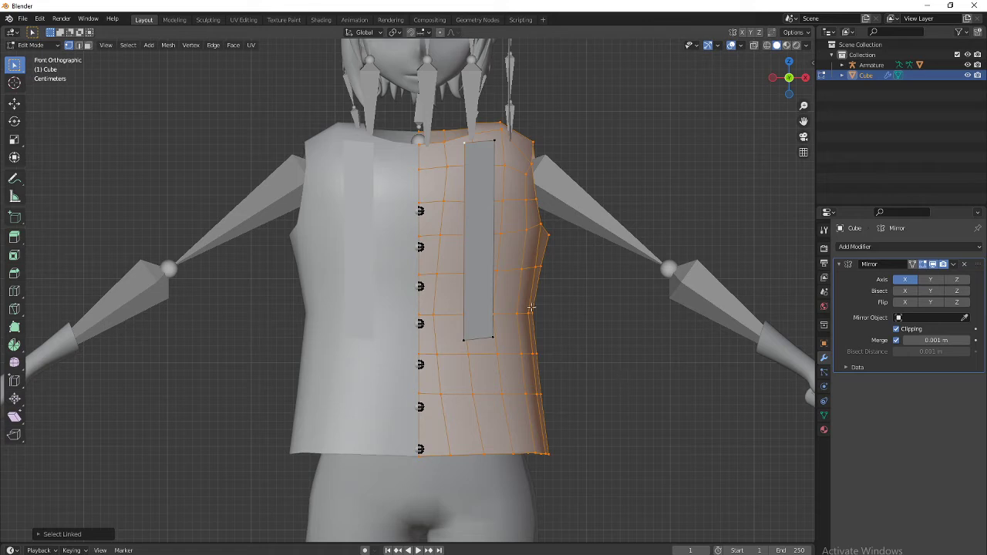
pyautogui.hotkey('alt', 'a')
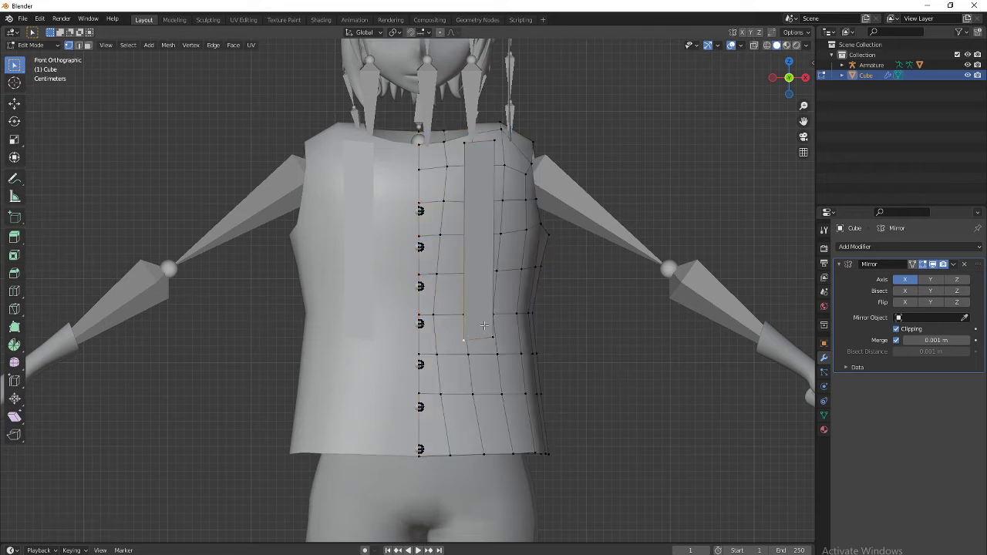
pyautogui.hotkey('ctrl', 'l')
pyautogui.scroll(-2, 485, 324)
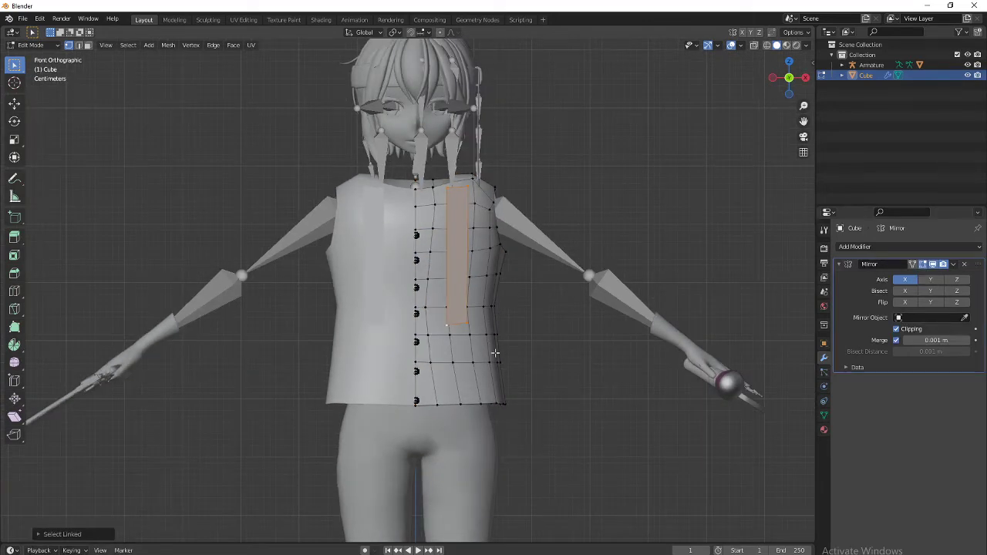
pyautogui.press('s')
pyautogui.press('x')
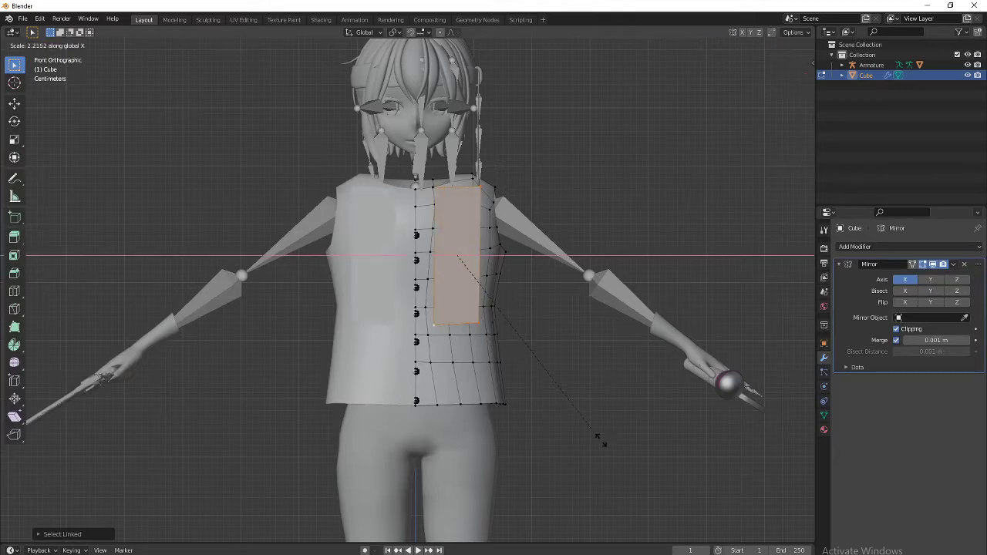
pyautogui.click(675, 499)
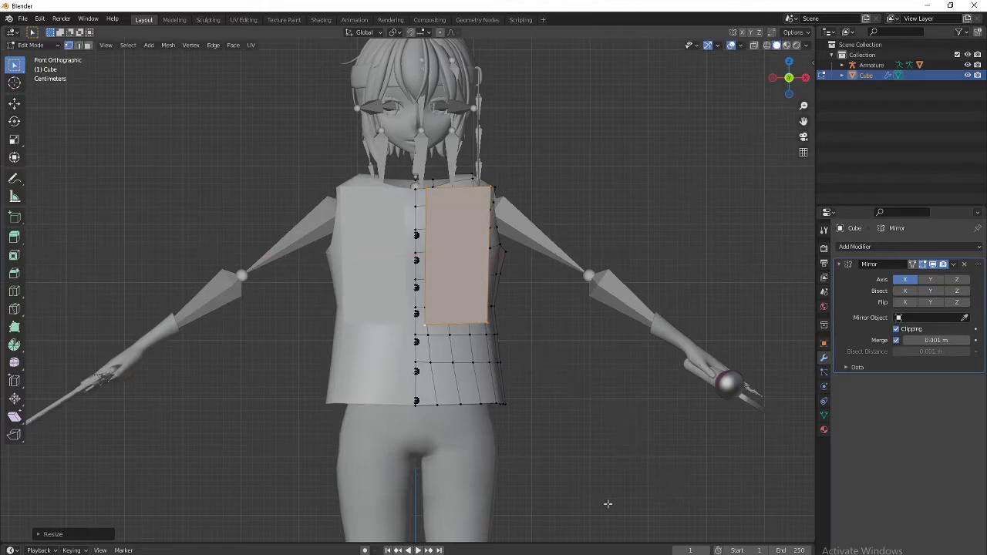
# Step: Slide the panel's lower inner corner about halfway along its bottom edge and compare with the reference picture image0.png
pyautogui.hotkey('alt', 'a')
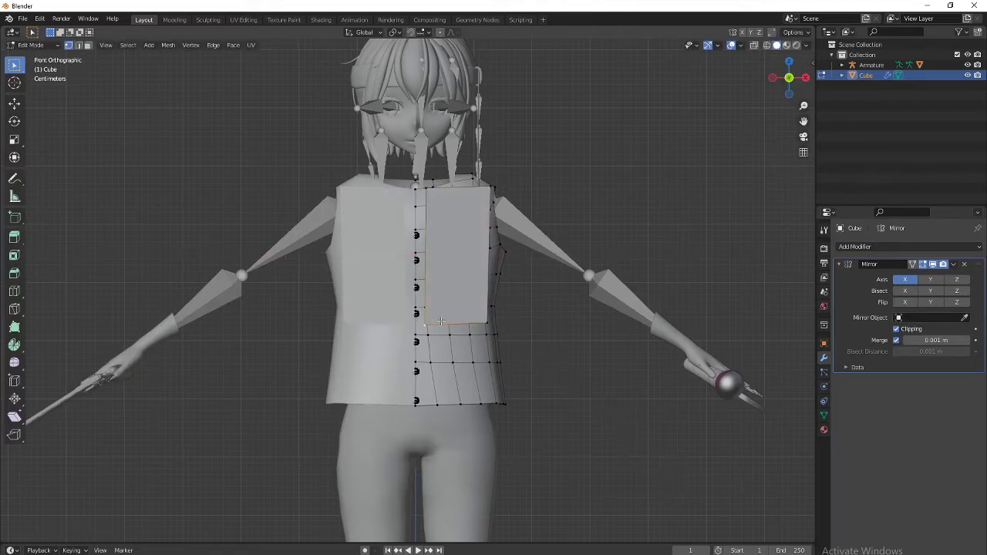
pyautogui.hotkey('shift', 'v')
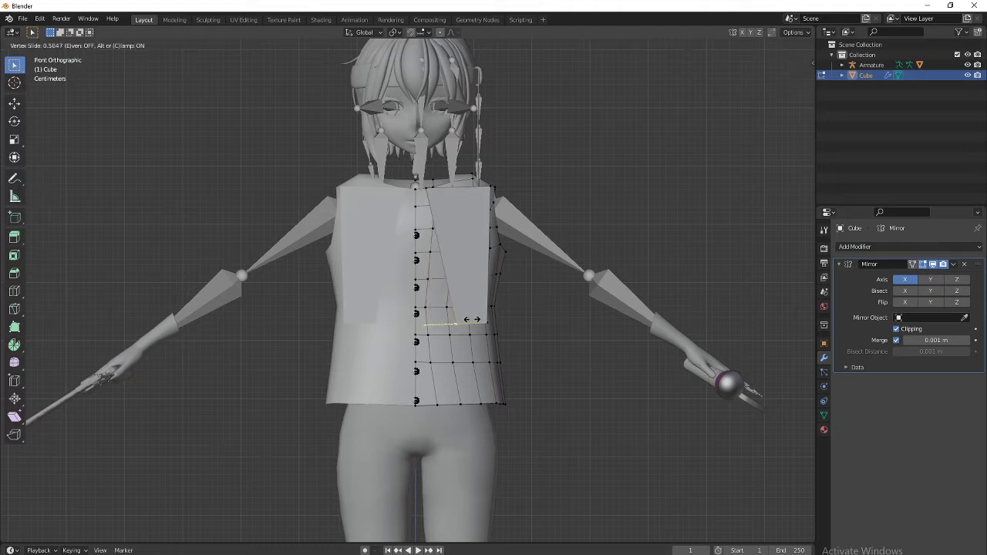
pyautogui.click(456, 324)
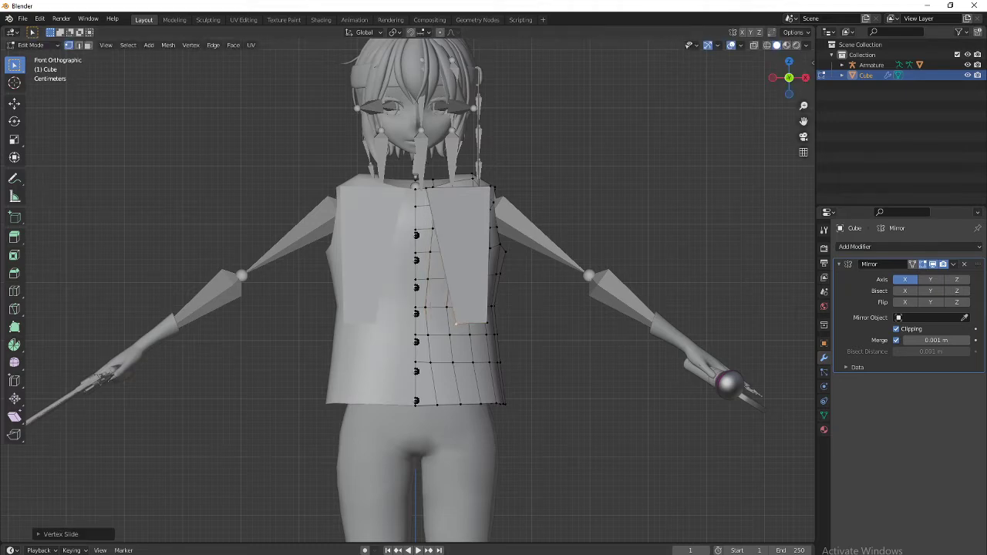
pyautogui.hotkey('alt', 'Tab')
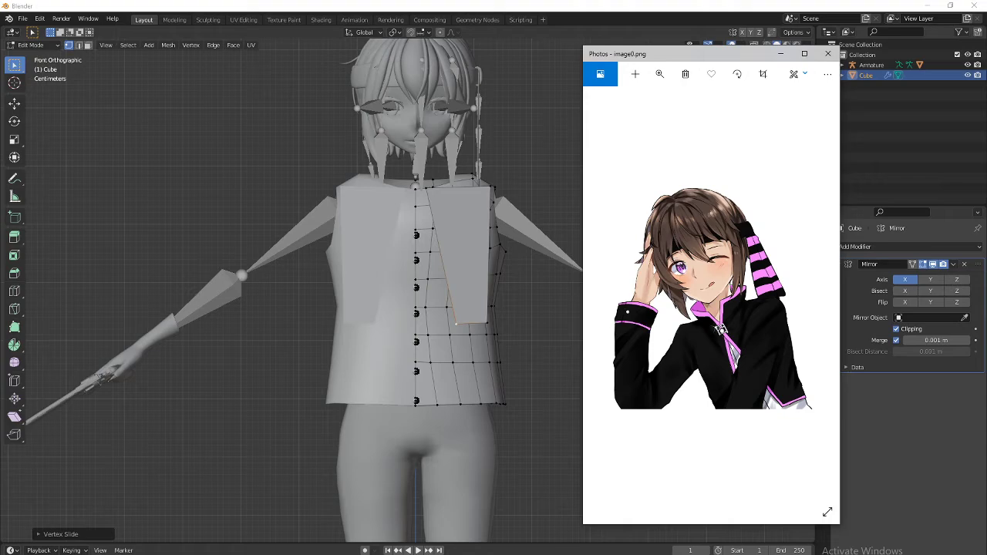
# Step: Slide the panel's upper inner corner slightly down its edge and move it along X to the shirt's centre line
pyautogui.scroll(2, 385, 466)
pyautogui.moveTo(442, 208); pyautogui.dragTo(461, 223, button='middle')
pyautogui.click(797, 82)
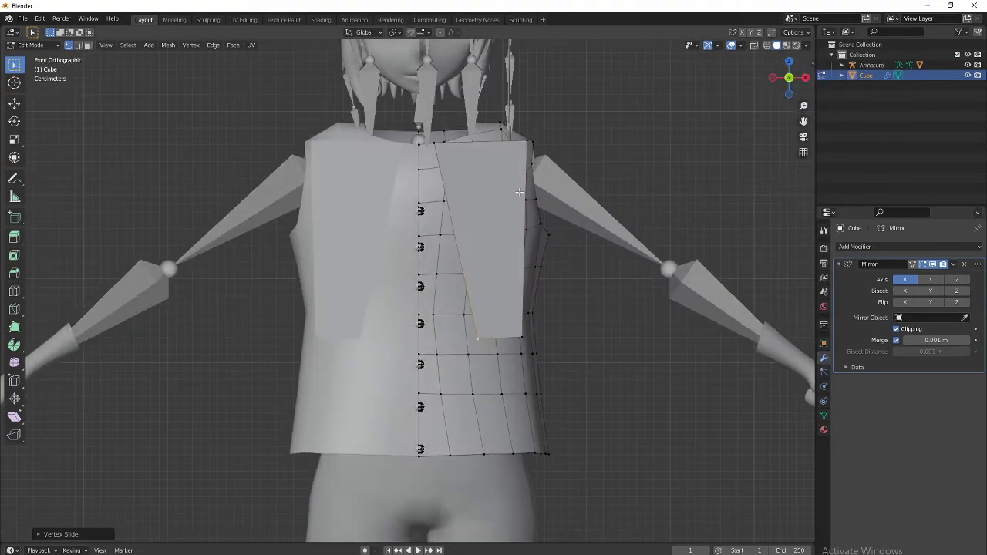
pyautogui.keyDown('shift'); pyautogui.moveTo(464, 169); pyautogui.dragTo(456, 227, button='middle'); pyautogui.keyUp('shift')
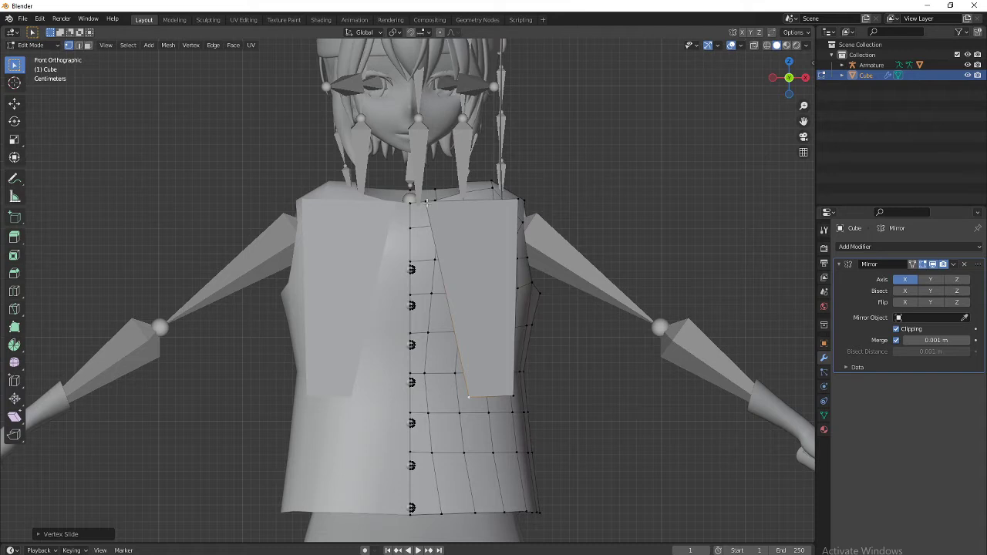
pyautogui.press('g')
pyautogui.press('g')
pyautogui.click(456, 263)
pyautogui.press('g')
pyautogui.press('x')
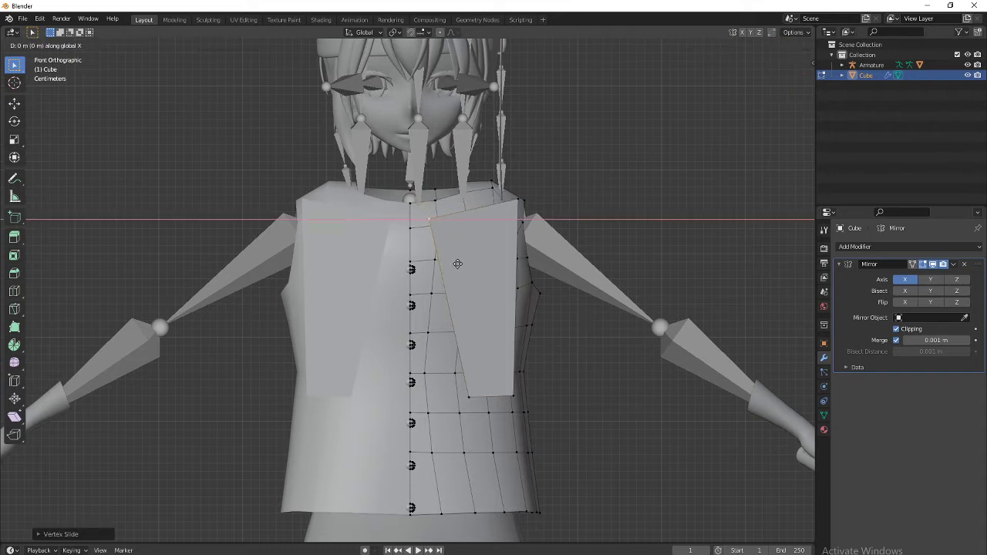
pyautogui.click(436, 263)
pyautogui.scroll(-1, 529, 347)
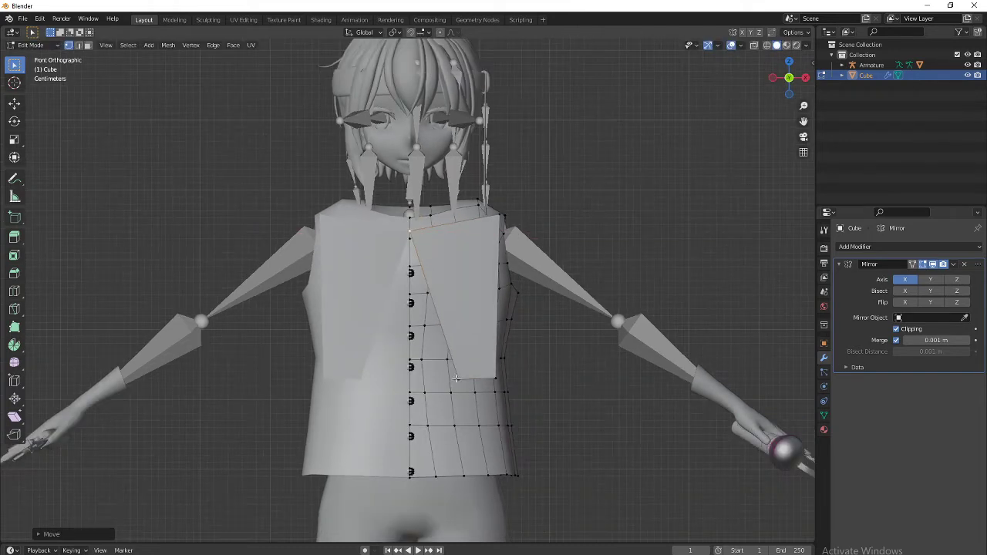
# Step: Extrude the panel's outer vertical edge backward past the arm, and extrude again to the centre line behind the back
pyautogui.moveTo(491, 377); pyautogui.dragTo(462, 272, button='middle')
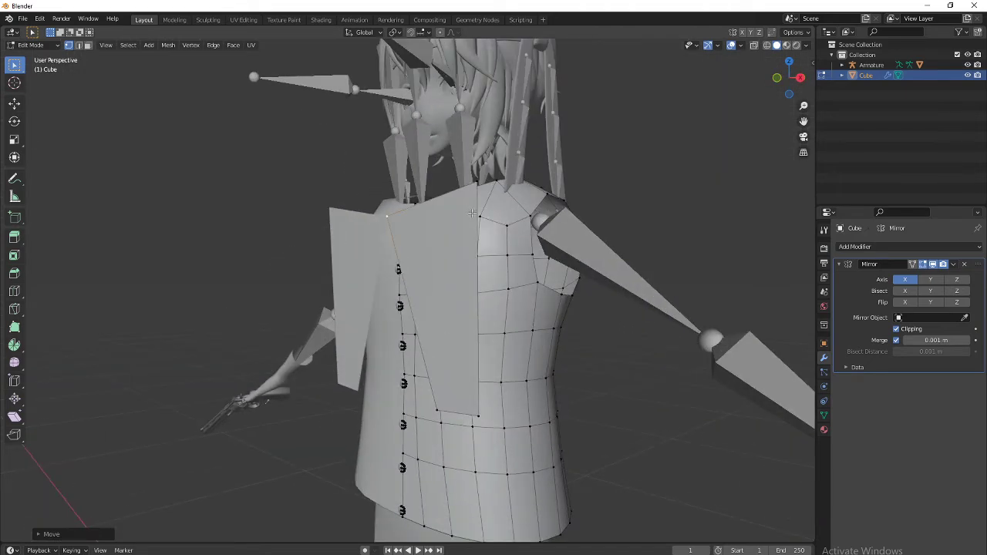
pyautogui.moveTo(477, 414); pyautogui.dragTo(540, 363, button='middle')
pyautogui.click(792, 68)
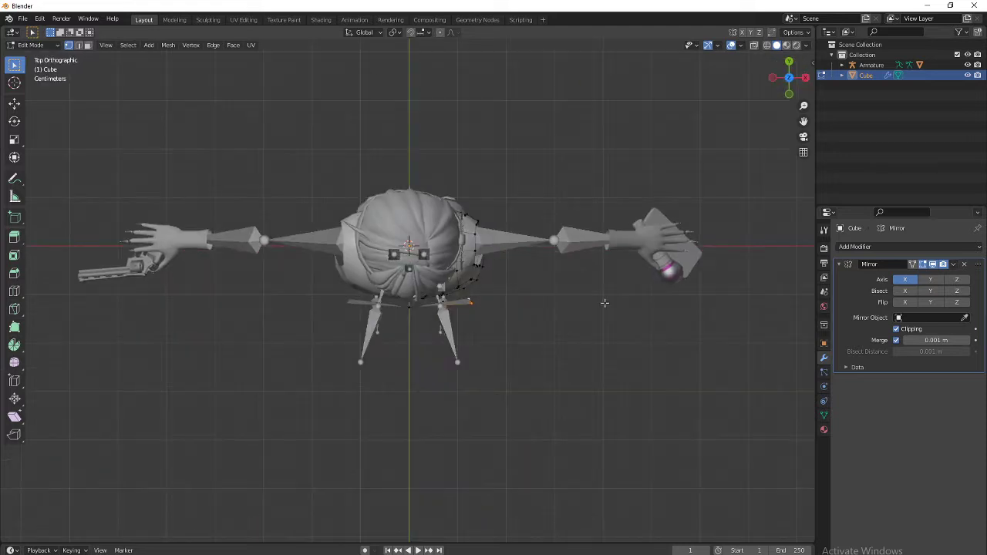
pyautogui.press('g')
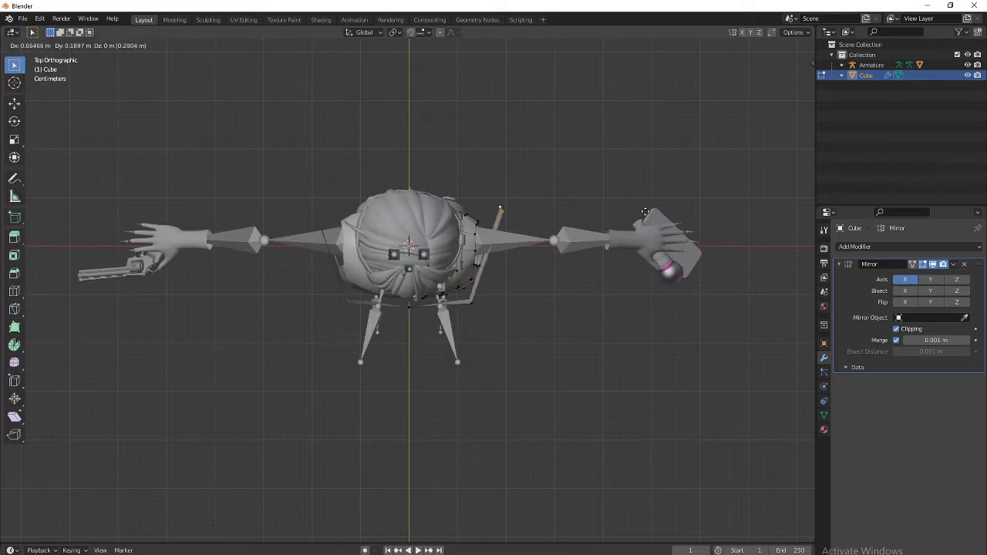
pyautogui.click(643, 209)
pyautogui.press('e')
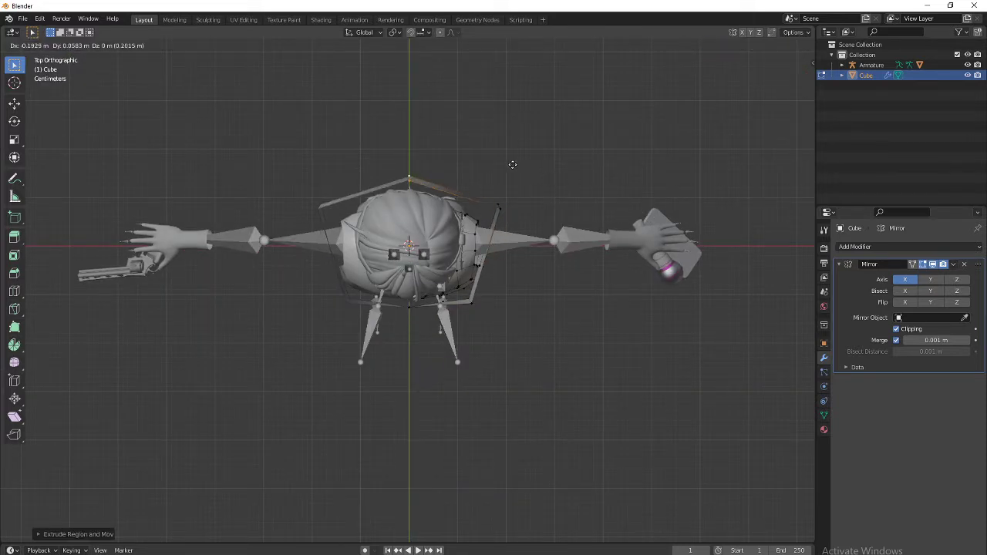
pyautogui.click(505, 166)
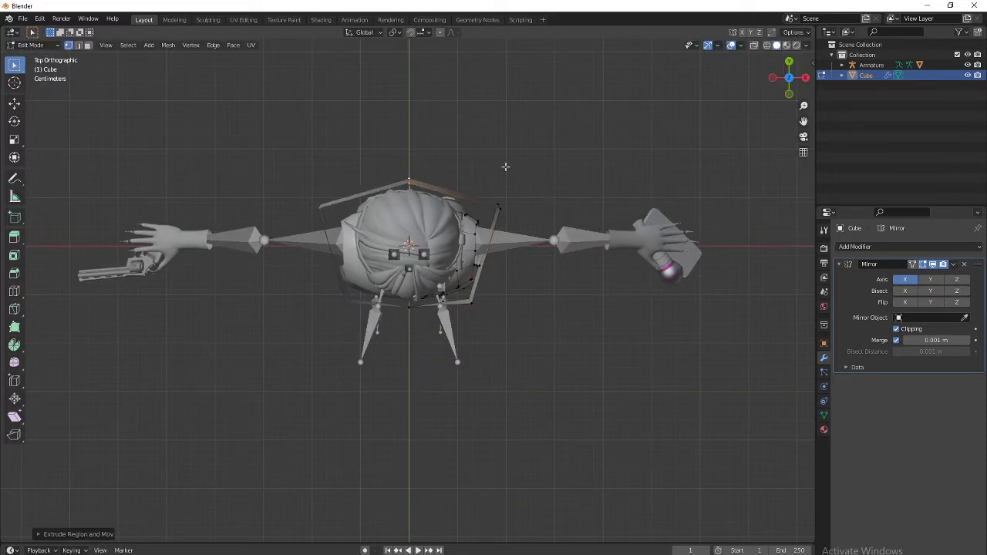
# Step: Disable the Mirror modifier's Clipping and extrude the jacket's whole top edge upward and slightly outward as a collar
pyautogui.click(788, 96)
pyautogui.scroll(6, 403, 232)
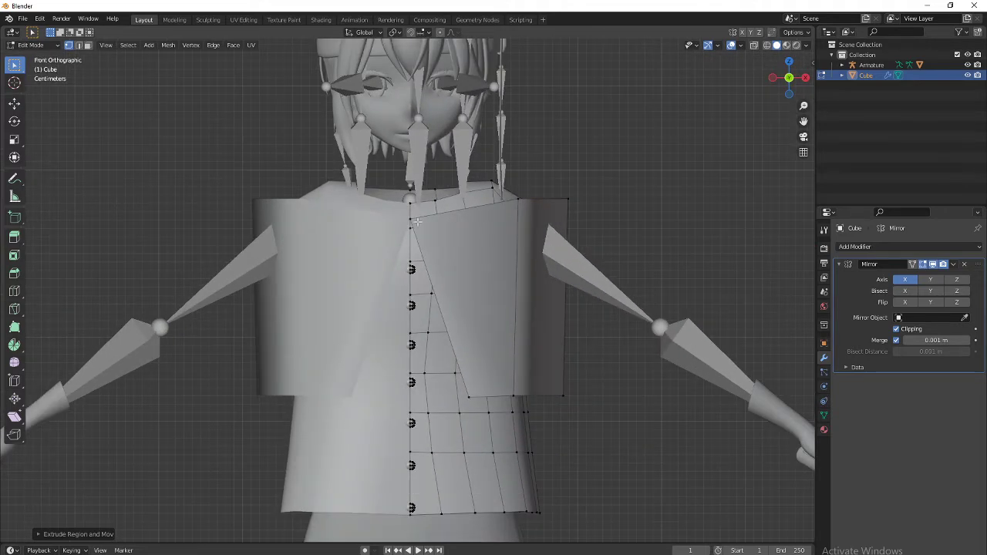
pyautogui.click(413, 221)
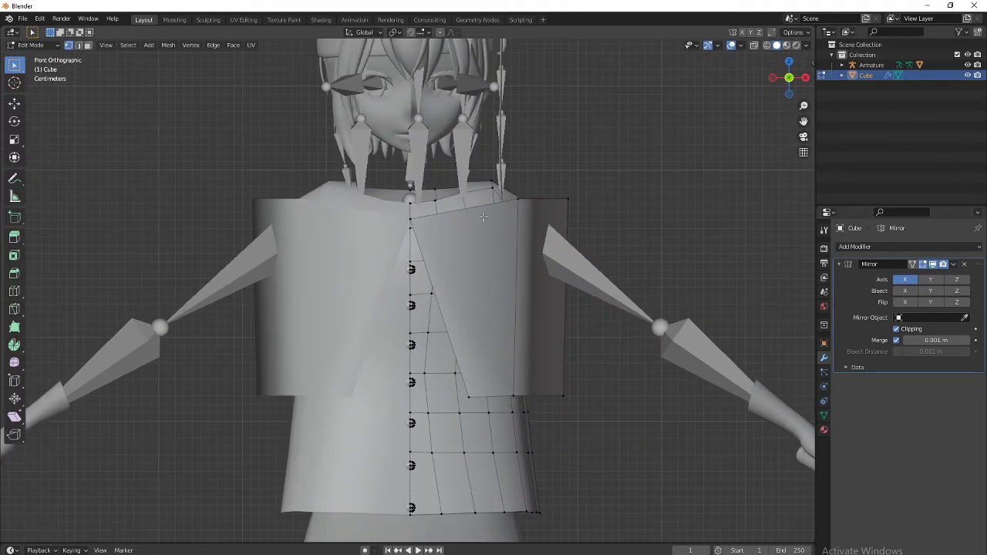
pyautogui.click(410, 219)
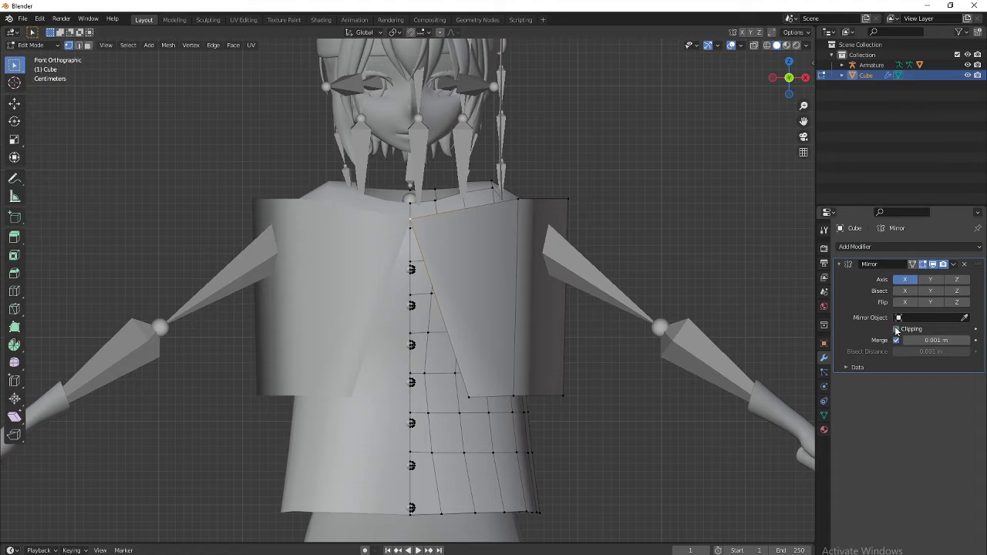
pyautogui.moveTo(521, 202); pyautogui.dragTo(416, 252, button='middle')
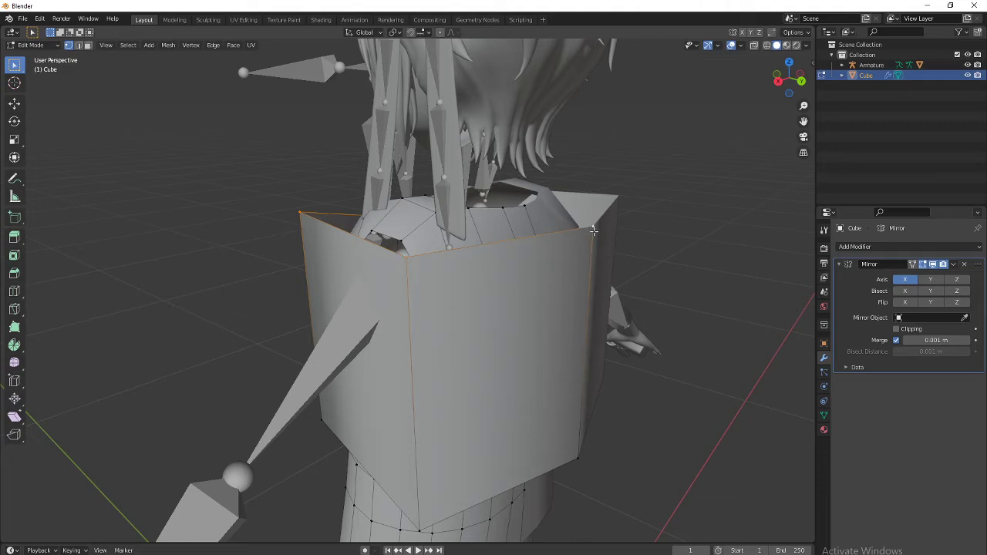
pyautogui.moveTo(594, 230); pyautogui.dragTo(676, 302, button='middle')
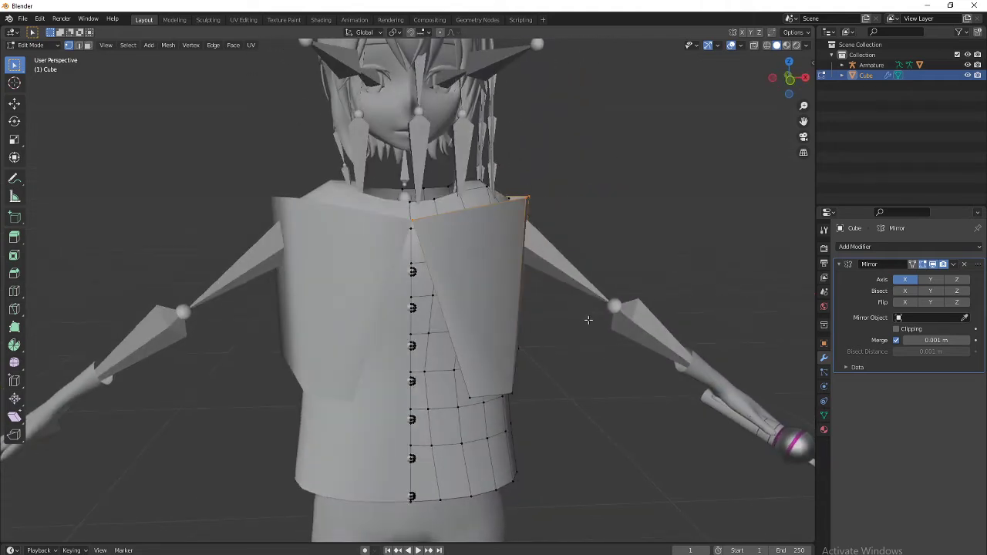
pyautogui.press('g')
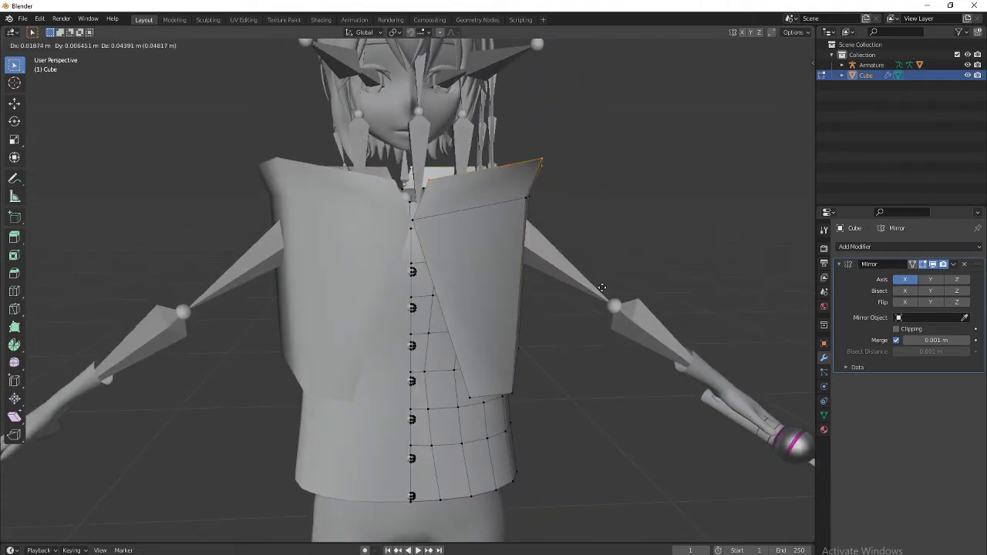
pyautogui.click(606, 280)
# Step: Re-enable Clipping and move the collar's upper back vertex along X to the centre line, closing the gap
pyautogui.moveTo(606, 280); pyautogui.dragTo(450, 258, button='middle')
pyautogui.scroll(1, 450, 258)
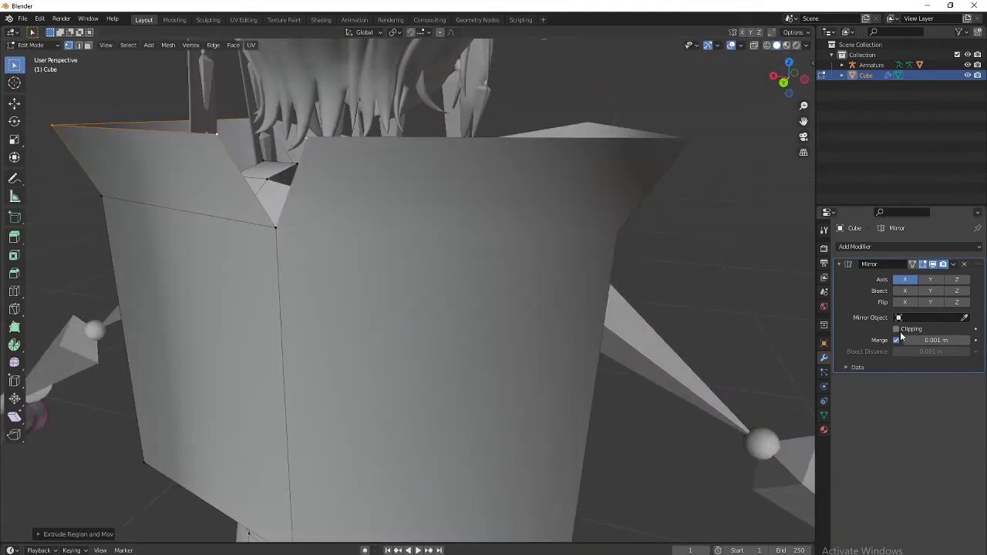
pyautogui.click(898, 330)
pyautogui.click(209, 137)
pyautogui.moveTo(223, 137); pyautogui.dragTo(330, 146, button='middle')
pyautogui.press('g')
pyautogui.press('x')
pyautogui.click(386, 160)
pyautogui.scroll(-8, 364, 221)
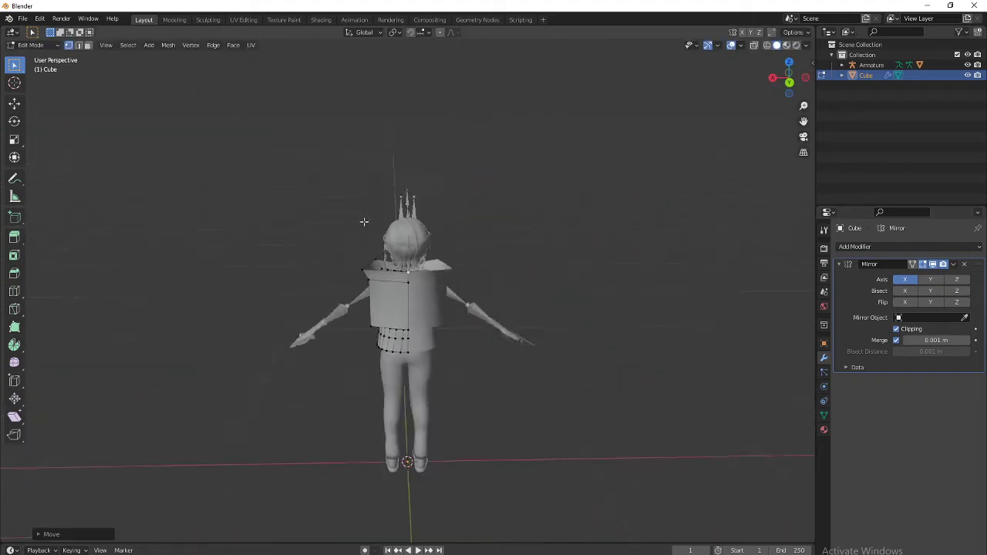
# Step: Add three evenly spaced vertical loop cuts through the jacket's side and collar
pyautogui.moveTo(363, 220); pyautogui.dragTo(411, 320, button='middle')
pyautogui.scroll(7, 501, 293)
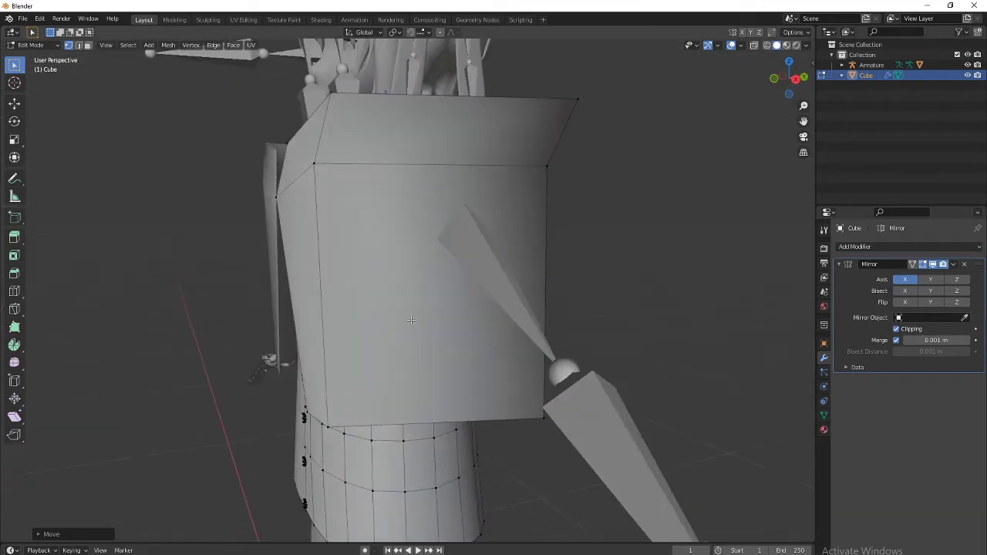
pyautogui.hotkey('ctrl', 'r')
pyautogui.click(448, 108)
pyautogui.hotkey('ctrl', 'r')
pyautogui.click(491, 113)
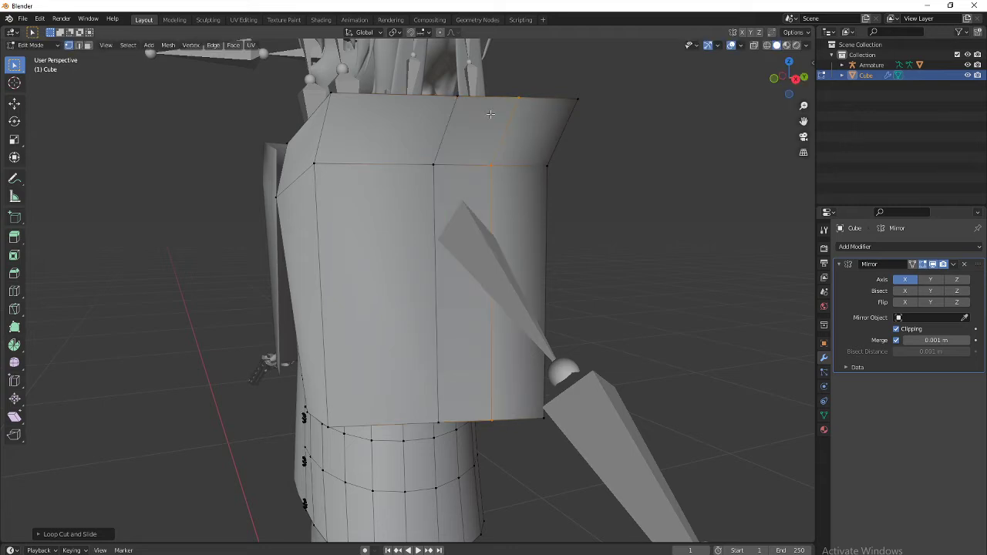
pyautogui.hotkey('ctrl', 'r')
pyautogui.click(395, 104)
# Step: Add three evenly spaced horizontal loop cuts around the jacket body below the collar
pyautogui.moveTo(395, 104); pyautogui.dragTo(399, 295, button='middle')
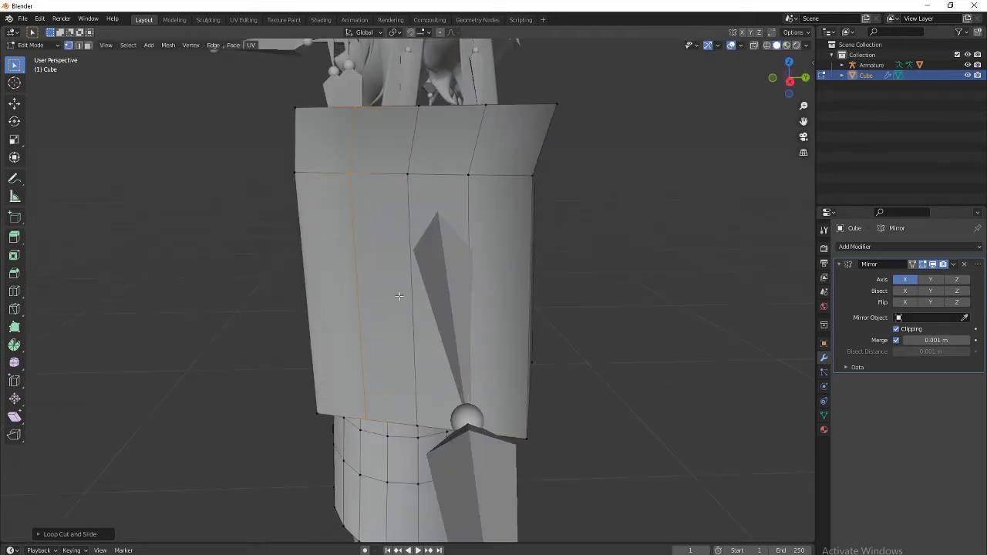
pyautogui.hotkey('ctrl', 'r')
pyautogui.click(392, 285)
pyautogui.hotkey('ctrl', 'r')
pyautogui.click(394, 261)
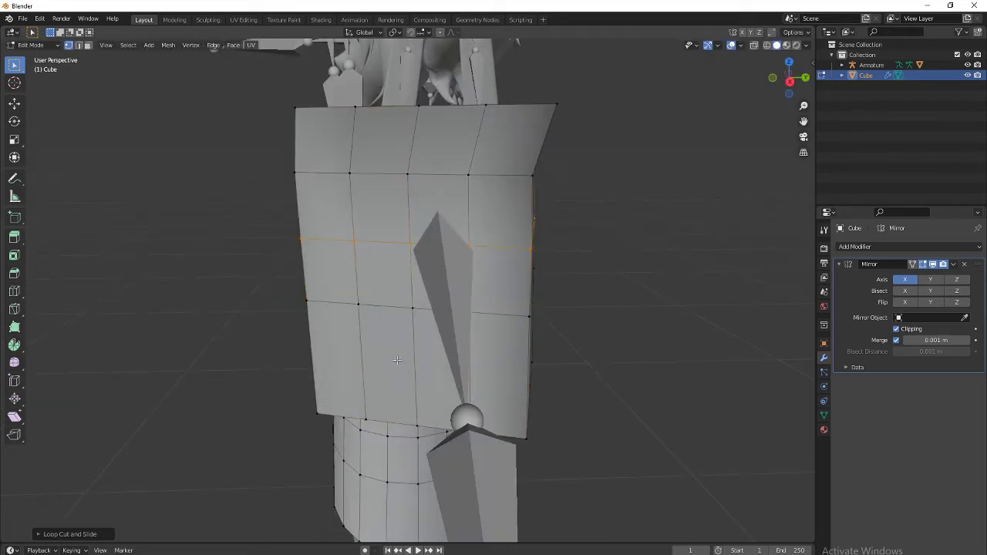
pyautogui.hotkey('ctrl', 'r')
pyautogui.click(406, 353)
# Step: Select the edge loop at the base of the jacket's collar and scale it inward to about 0.8
pyautogui.moveTo(405, 353); pyautogui.dragTo(544, 297, button='middle')
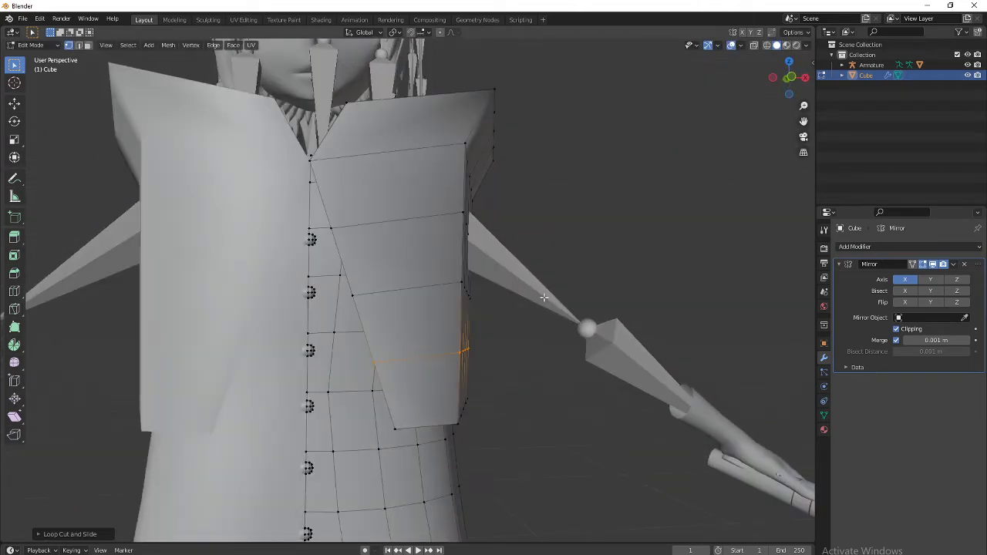
pyautogui.scroll(-5, 544, 297)
pyautogui.scroll(3, 416, 252)
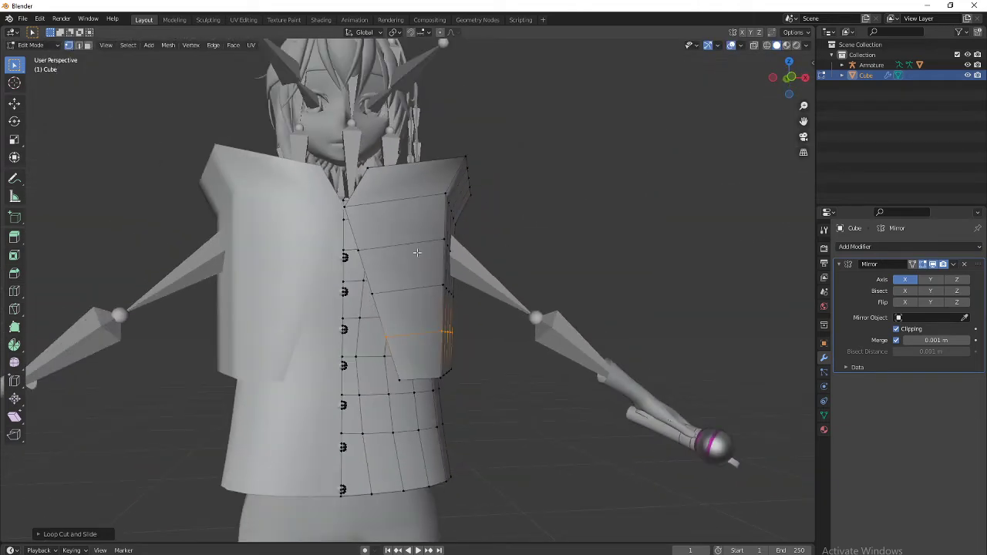
pyautogui.keyDown('alt'); pyautogui.click(372, 202); pyautogui.keyUp('alt')
pyautogui.press('s')
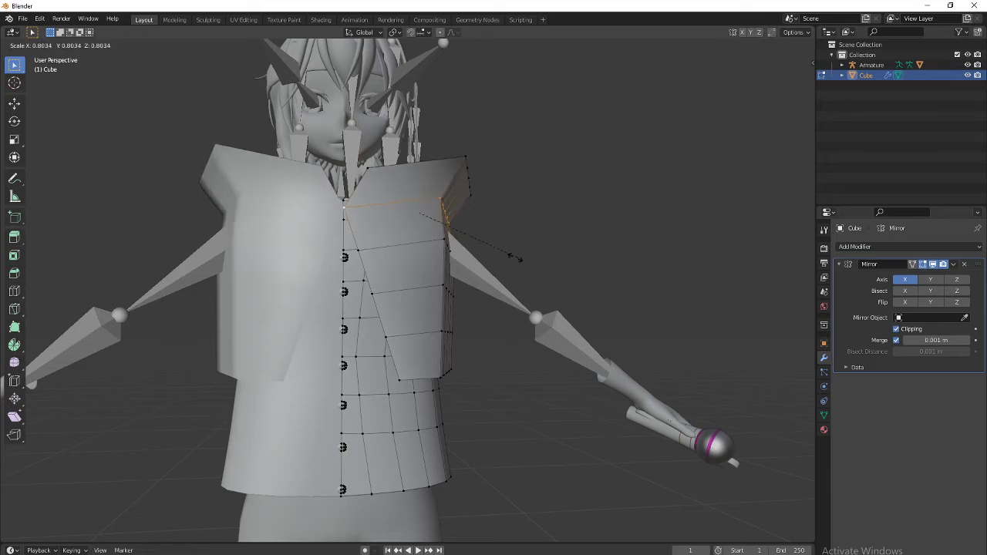
pyautogui.click(525, 260)
# Step: Add a centred vertical loop cut through the jacket's front panel and collar
pyautogui.moveTo(525, 260); pyautogui.dragTo(448, 310, button='middle')
pyautogui.moveTo(359, 239); pyautogui.dragTo(417, 261, button='middle')
pyautogui.hotkey('ctrl', 'r')
pyautogui.doubleClick(416, 261)
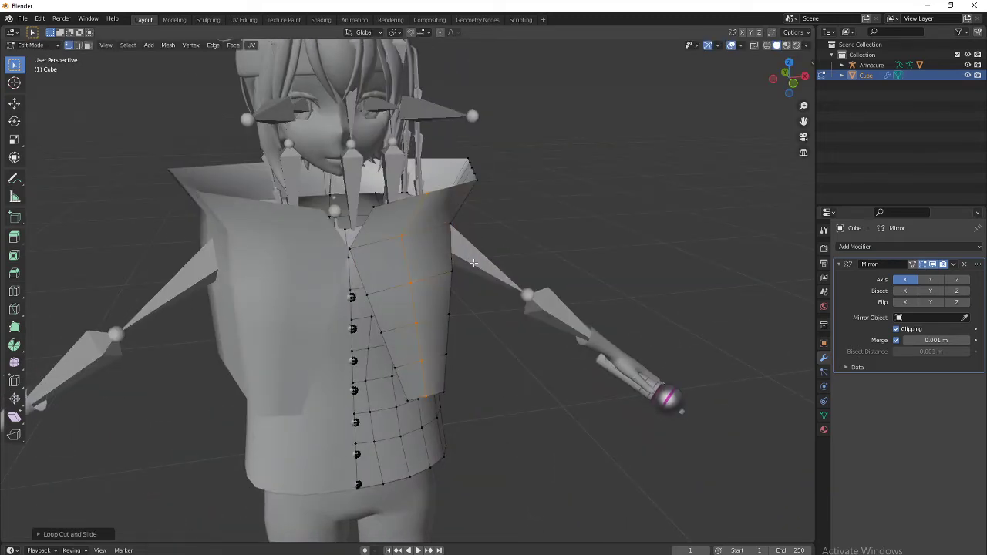
# Step: Select the vertical edge column at the jacket's front corner and edge-slide it toward the side to round the corner
pyautogui.moveTo(695, 314); pyautogui.dragTo(631, 296, button='middle')
pyautogui.scroll(2, 419, 219)
pyautogui.click(343, 373)
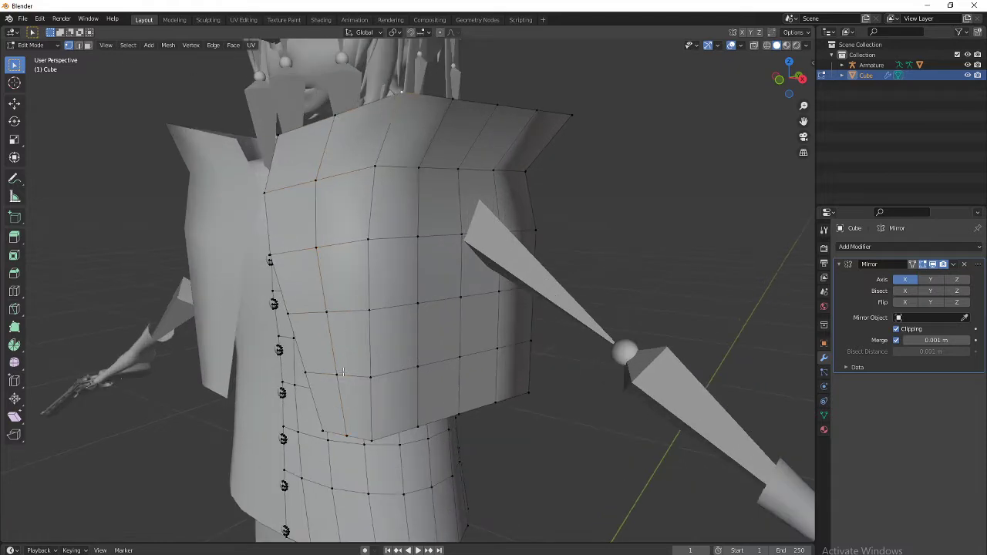
pyautogui.keyDown('ctrl'); pyautogui.click(373, 438); pyautogui.keyUp('ctrl')
pyautogui.press('g')
pyautogui.press('g')
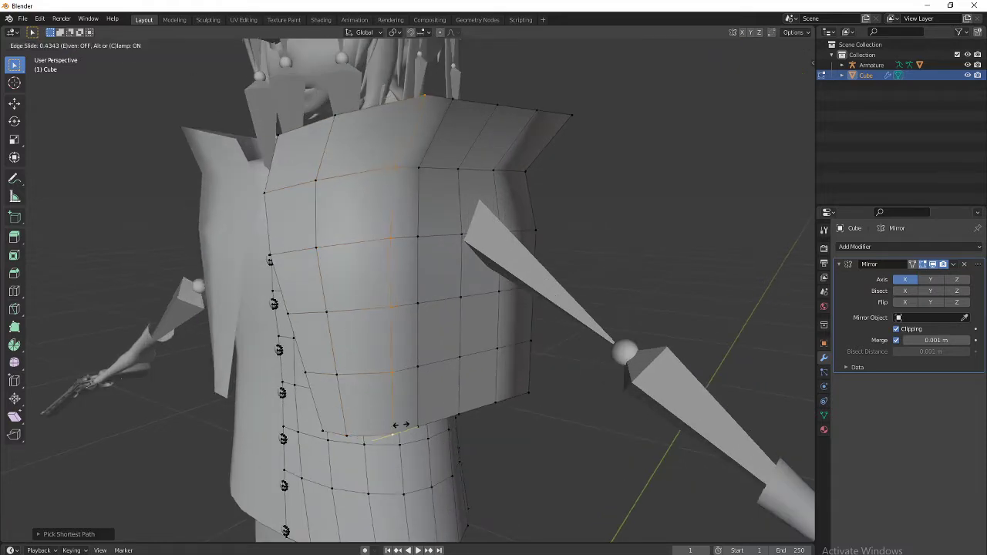
pyautogui.click(394, 422)
pyautogui.moveTo(767, 444); pyautogui.dragTo(494, 359, button='middle')
pyautogui.press('g')
pyautogui.press('g')
pyautogui.click(475, 347)
# Step: Add three evenly spaced vertical loop cuts across the jacket's back half and collar
pyautogui.hotkey('ctrl', 'r')
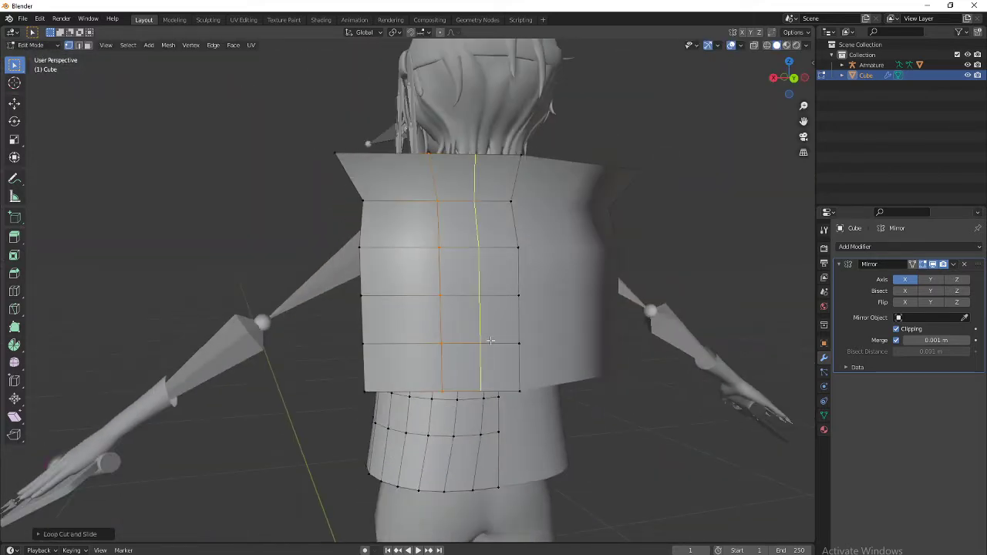
pyautogui.doubleClick(491, 341)
pyautogui.click(420, 336)
pyautogui.rightClick(421, 336)
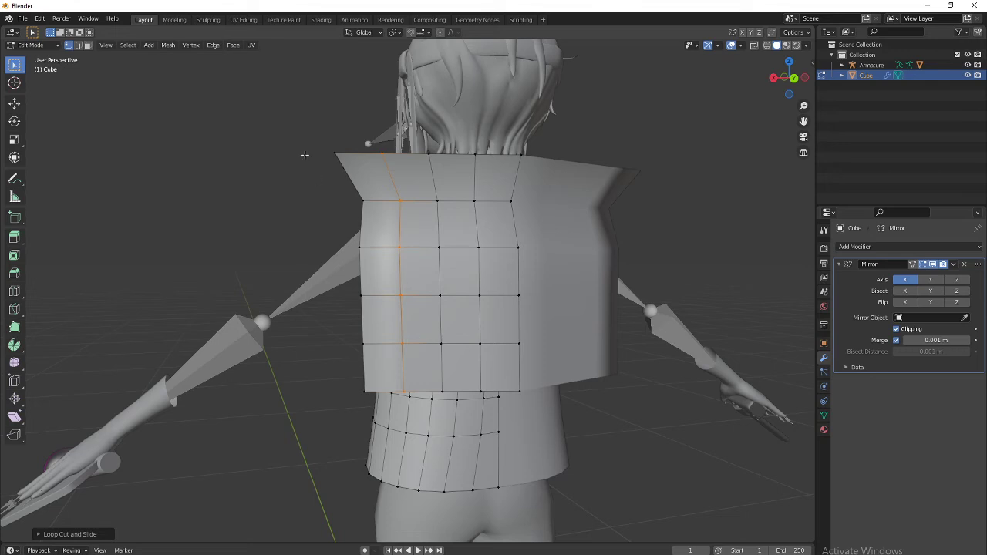
# Step: Select the vertical edge column at the jacket's back corner and edge-slide it slightly toward the back's centre
pyautogui.click(335, 154)
pyautogui.keyDown('ctrl'); pyautogui.click(361, 389); pyautogui.keyUp('ctrl')
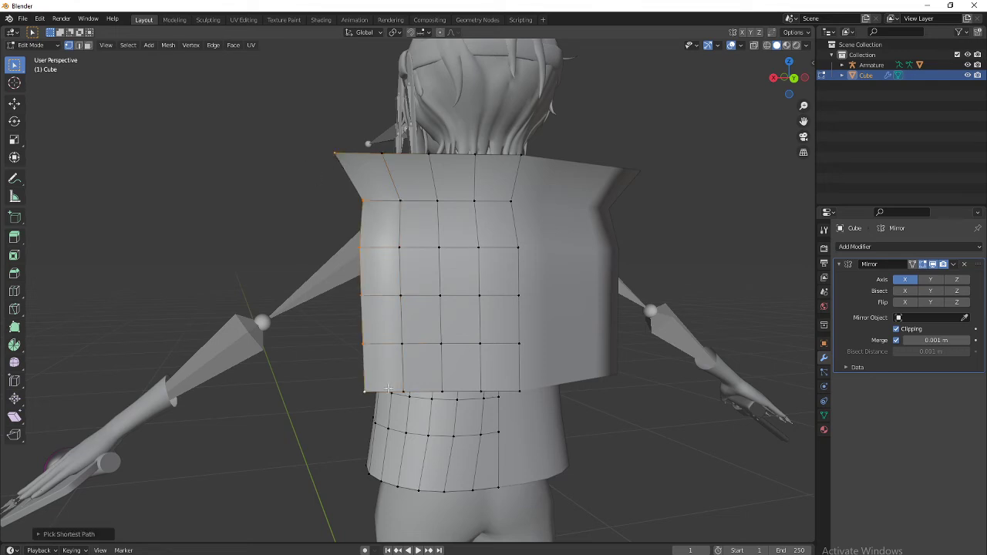
pyautogui.press('g')
pyautogui.press('g')
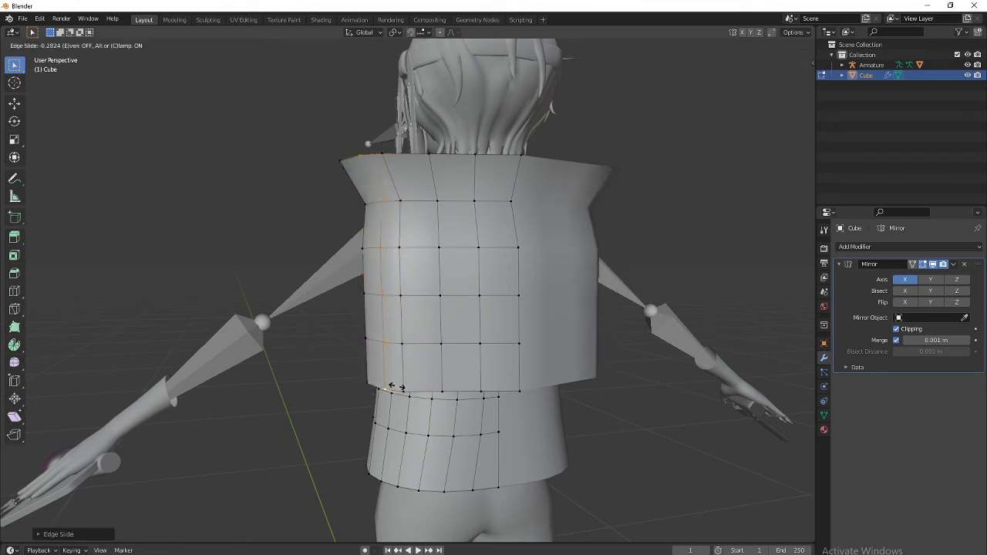
pyautogui.click(390, 387)
# Step: Select the middle horizontal edge loop around the jacket body, enable proportional editing and switch to the front view
pyautogui.moveTo(390, 387); pyautogui.dragTo(650, 403, button='middle')
pyautogui.scroll(1, 646, 429)
pyautogui.moveTo(561, 376); pyautogui.dragTo(467, 294, button='middle')
pyautogui.click(465, 291)
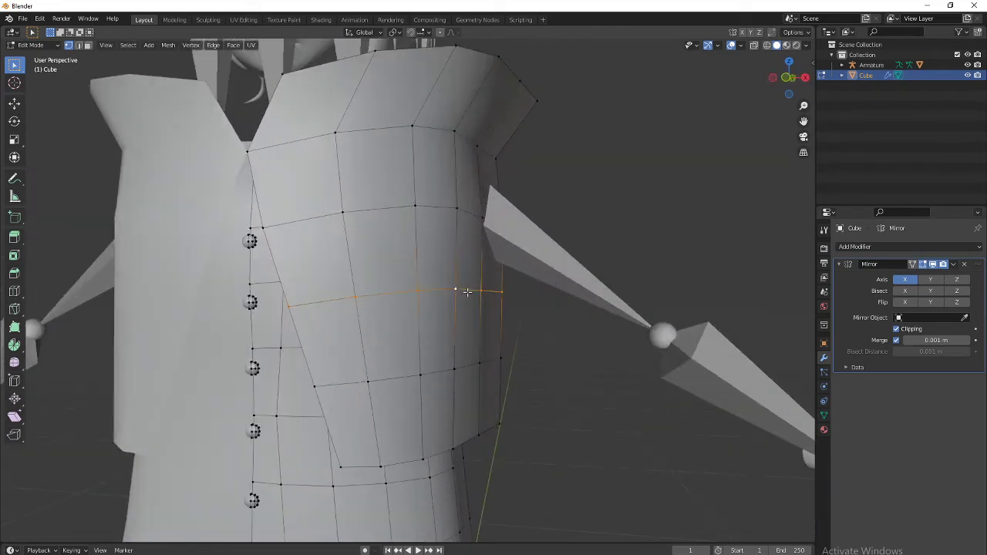
pyautogui.click(459, 33)
pyautogui.click(790, 83)
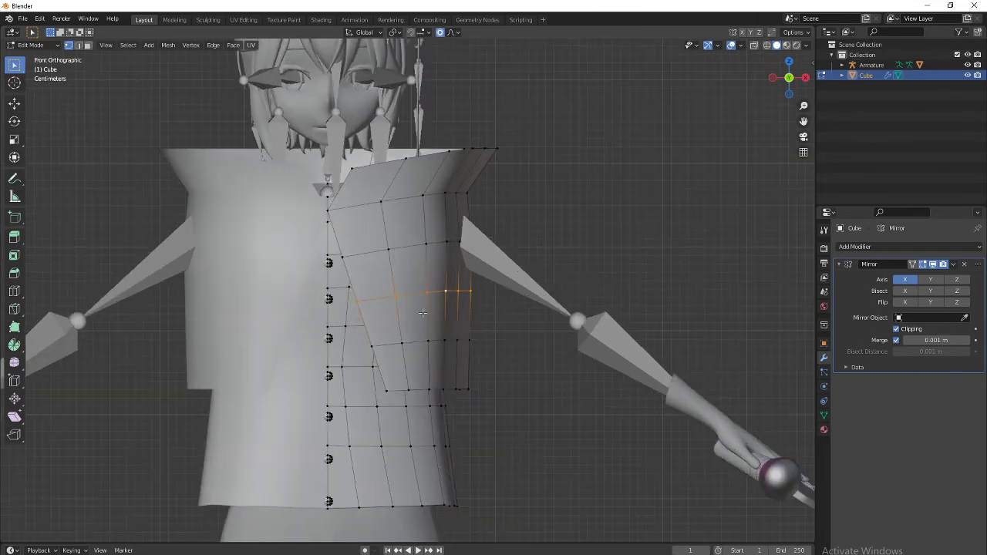
# Step: Disable Connected Only for proportional editing and try to scale the jacket's middle edge loop inward
pyautogui.keyDown('shift'); pyautogui.moveTo(469, 306); pyautogui.dragTo(418, 352, button='middle'); pyautogui.keyUp('shift')
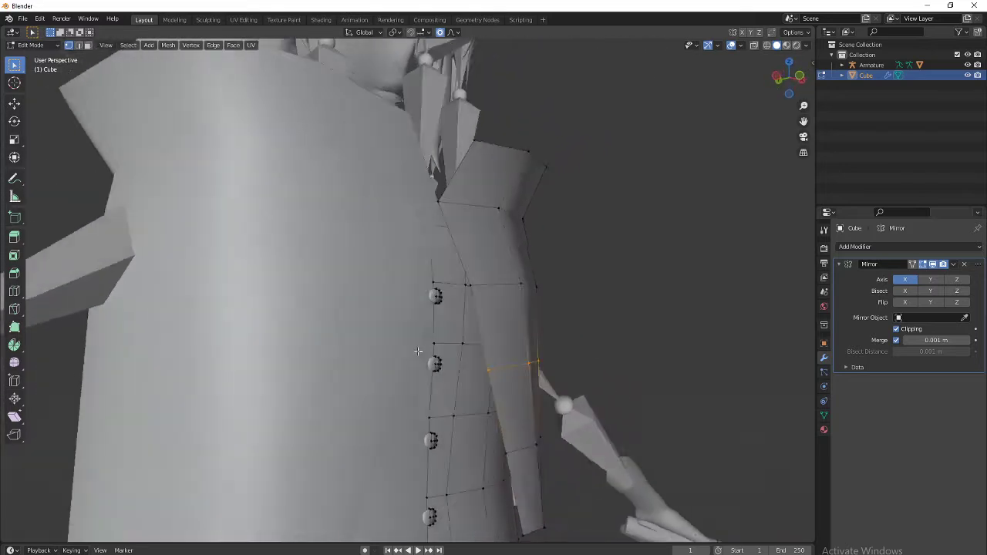
pyautogui.scroll(-5, 418, 351)
pyautogui.scroll(1, 417, 351)
pyautogui.click(457, 33)
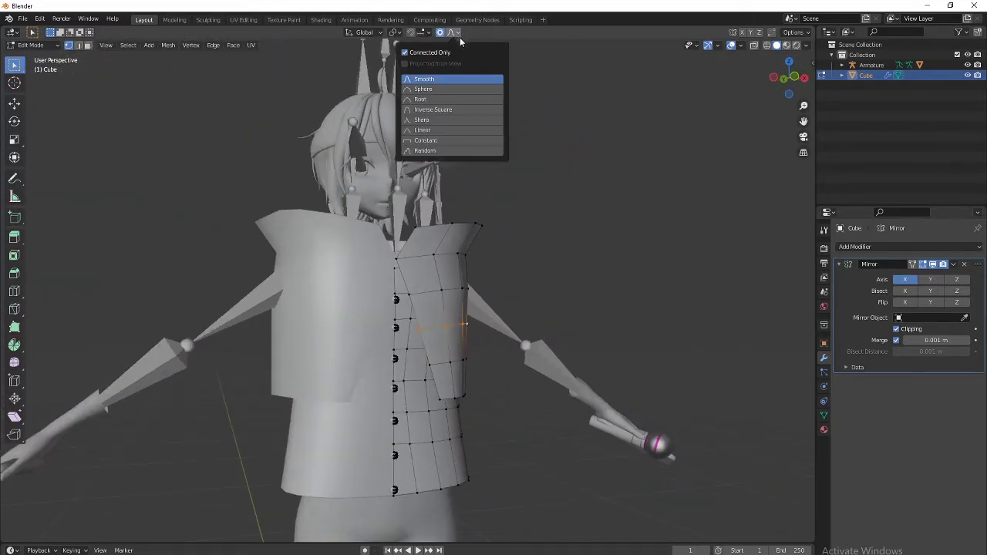
pyautogui.click(419, 54)
pyautogui.scroll(4, 665, 396)
pyautogui.moveTo(720, 395); pyautogui.dragTo(715, 430, button='middle')
pyautogui.press('s')
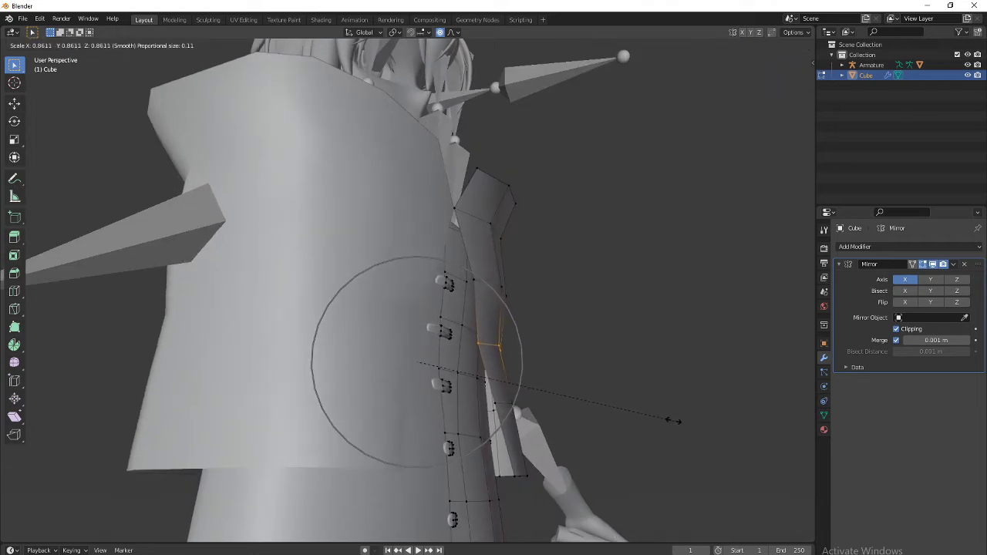
pyautogui.click(647, 426)
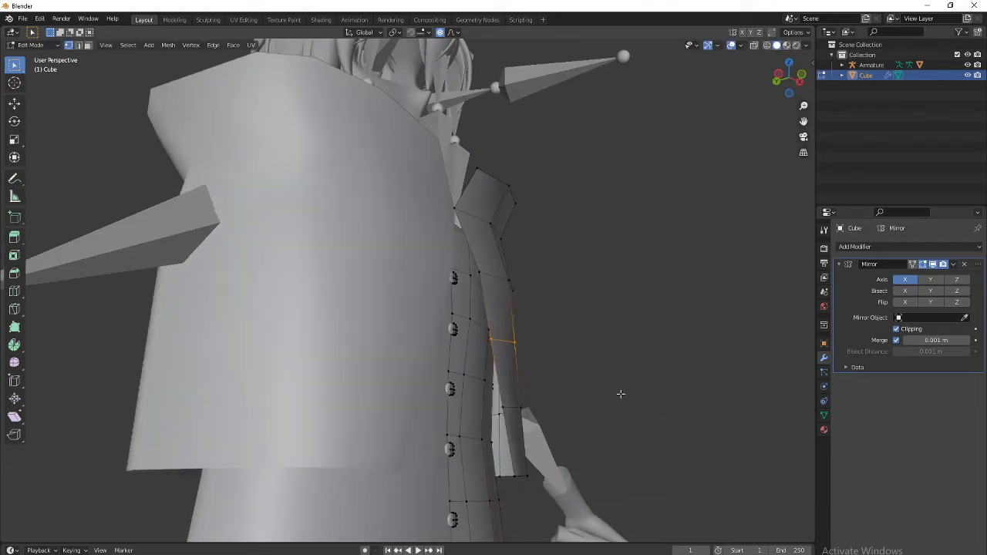
pyautogui.moveTo(622, 397); pyautogui.dragTo(595, 399, button='middle')
pyautogui.press('s')
pyautogui.click(592, 399)
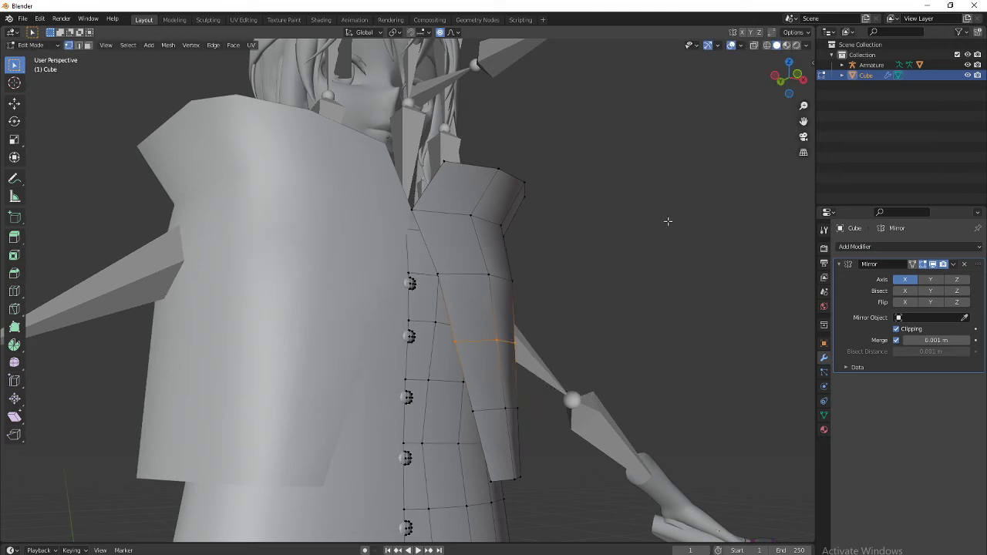
# Step: Re-enable Connected Only for proportional editing and try scaling the jacket's middle edge loop to about 0.95
pyautogui.moveTo(668, 221); pyautogui.dragTo(456, 25, button='middle')
pyautogui.click(456, 33)
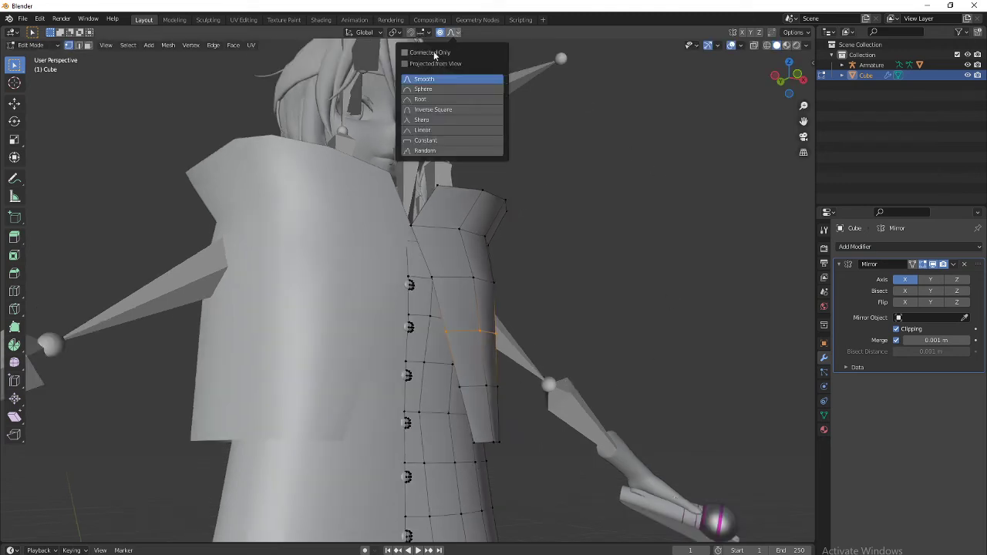
pyautogui.click(432, 53)
pyautogui.moveTo(710, 327); pyautogui.dragTo(683, 339, button='middle')
pyautogui.scroll(1, 683, 340)
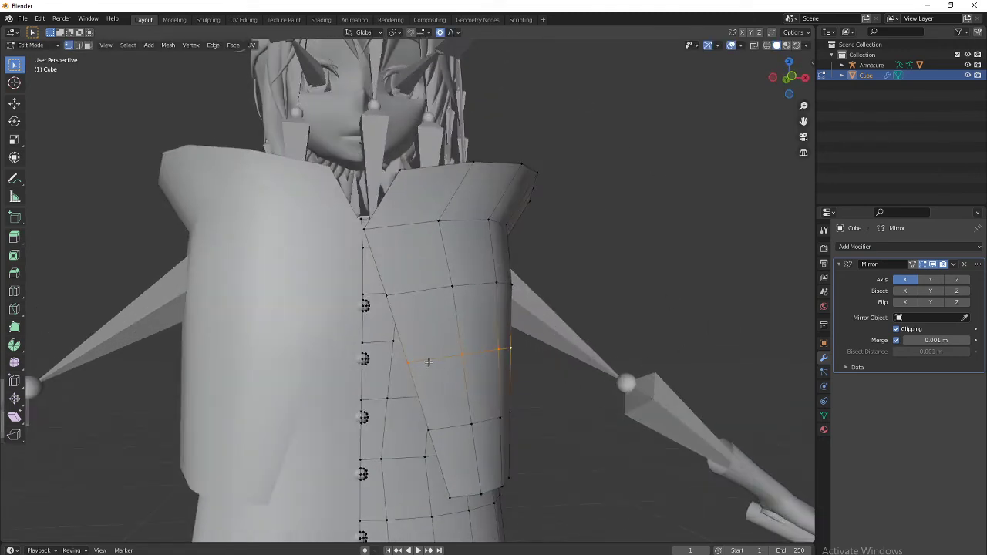
pyautogui.press('s')
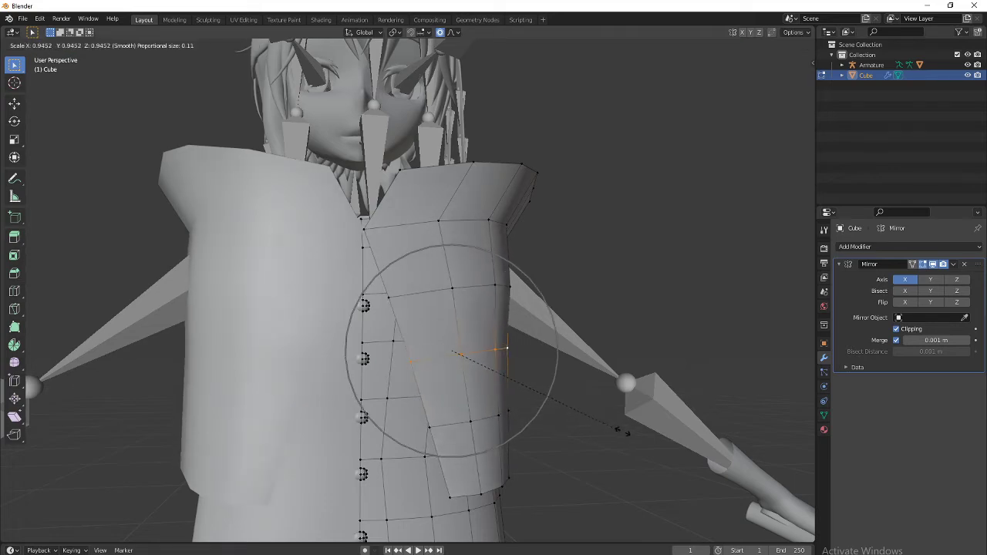
pyautogui.click(630, 422)
pyautogui.moveTo(630, 422); pyautogui.dragTo(616, 458, button='middle')
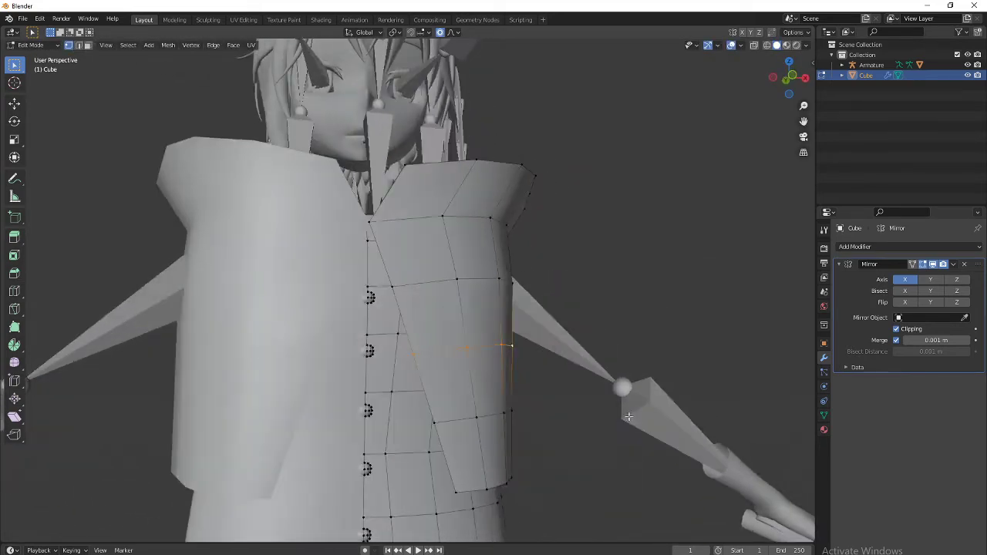
# Step: Select the jacket's hem loop and move it down along Z with a smooth proportional size of about 0.08
pyautogui.scroll(2, 630, 417)
pyautogui.keyDown('alt'); pyautogui.click(462, 235); pyautogui.keyUp('alt')
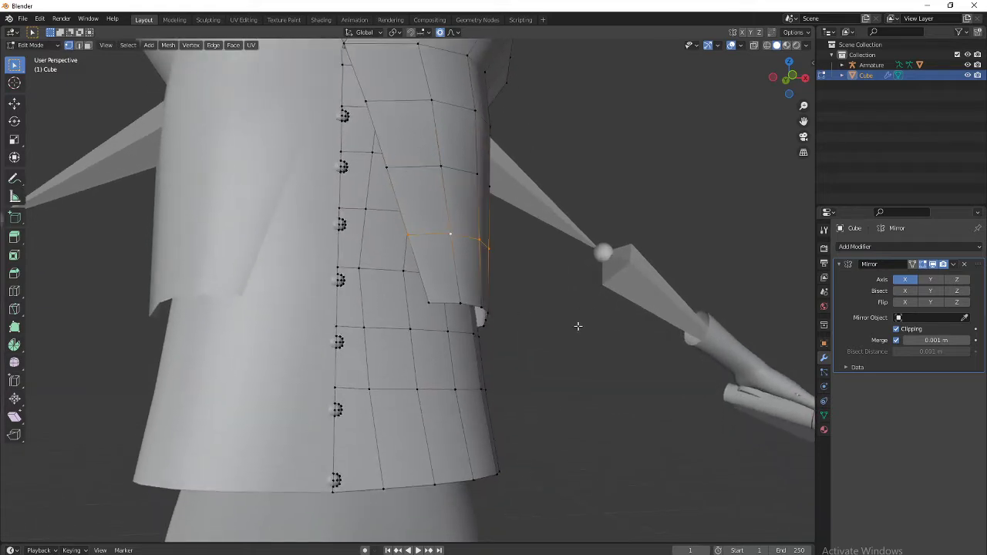
pyautogui.moveTo(578, 327); pyautogui.dragTo(550, 344, button='middle')
pyautogui.scroll(1, 546, 345)
pyautogui.click(385, 324)
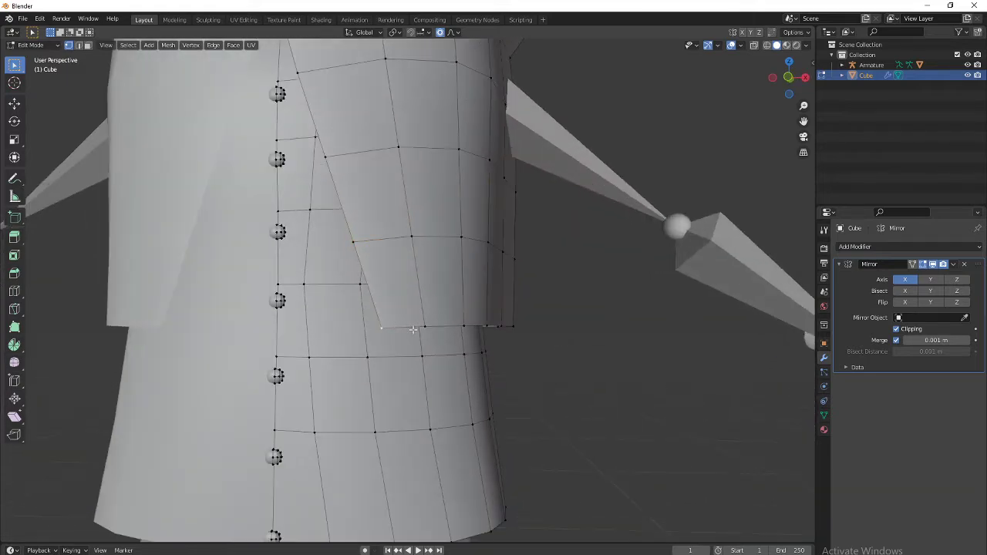
pyautogui.scroll(-3, 616, 376)
pyautogui.press('g')
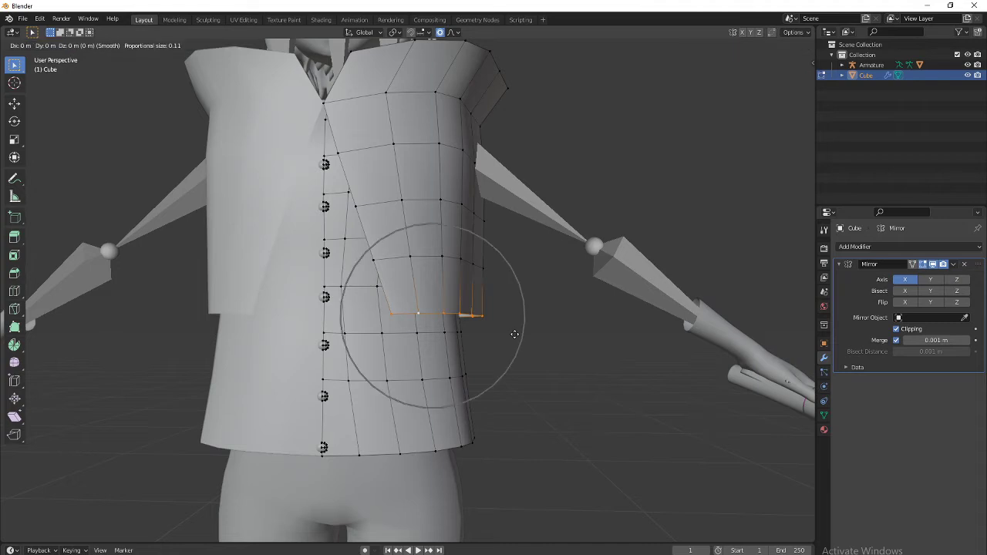
pyautogui.press('z')
pyautogui.scroll(3, 529, 386)
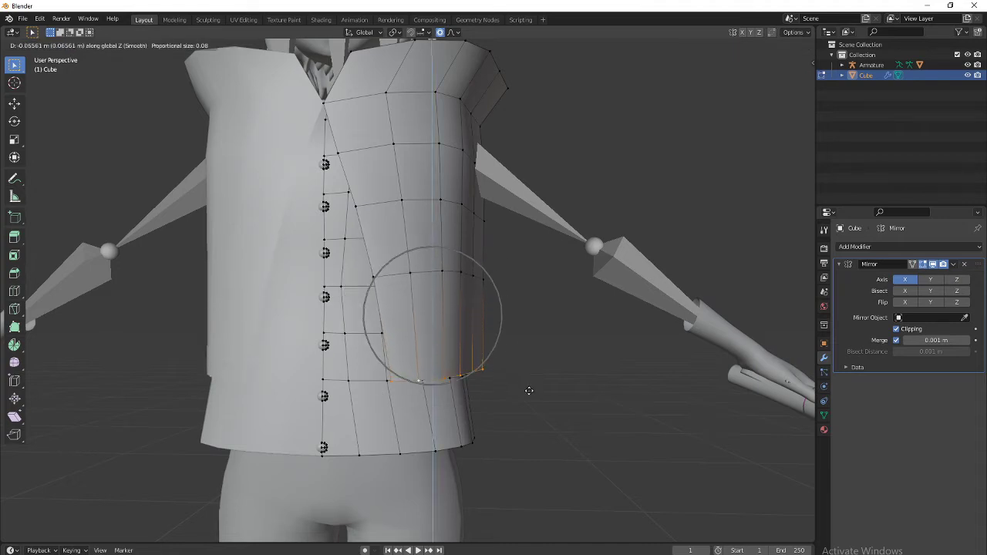
pyautogui.click(532, 401)
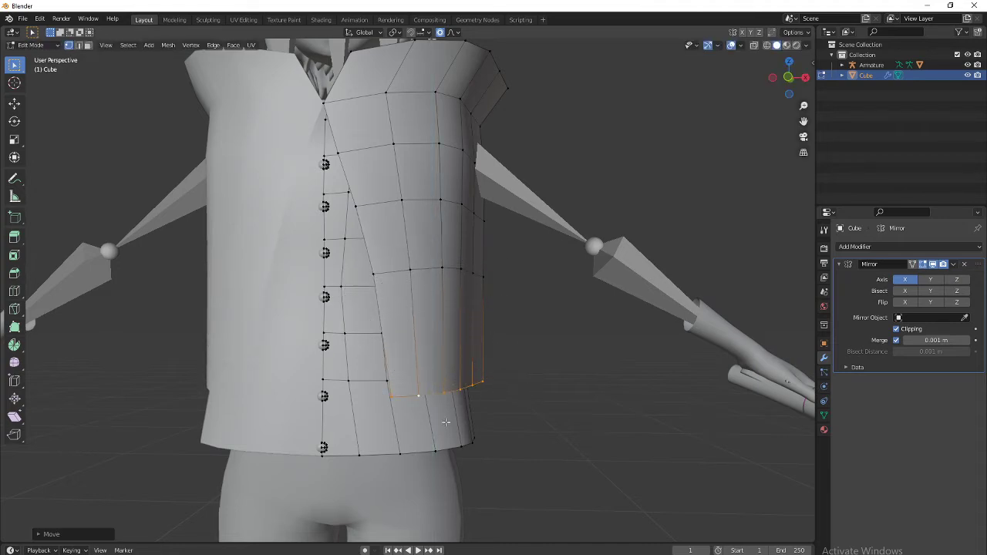
# Step: Edge-slide the lowest horizontal loop above the jacket's hem downward to waist height
pyautogui.keyDown('alt'); pyautogui.click(421, 270); pyautogui.keyUp('alt')
pyautogui.press('g')
pyautogui.press('g')
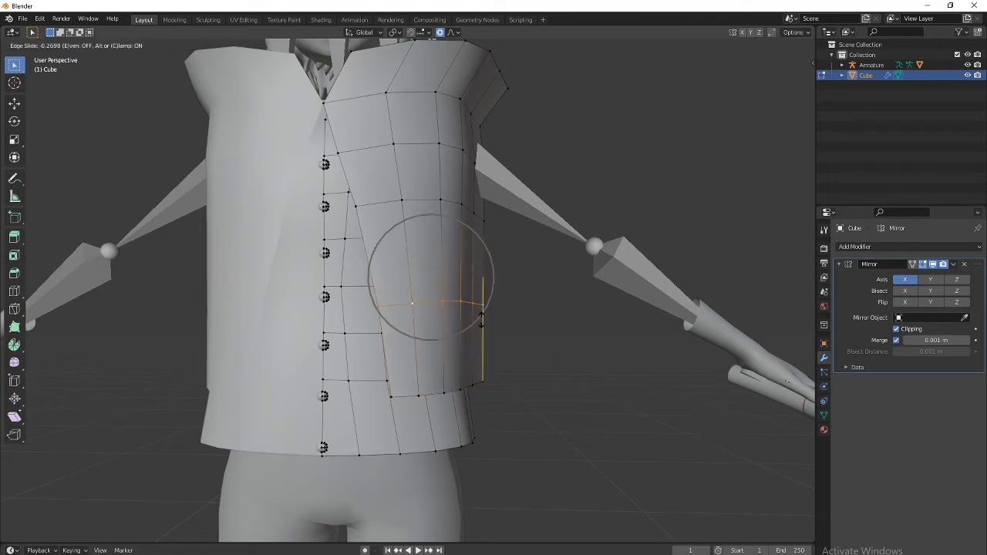
pyautogui.click(482, 321)
pyautogui.moveTo(568, 381)
pyautogui.mouseDown(button='middle')
pyautogui.moveTo(594, 384)
pyautogui.moveTo(553, 382)
pyautogui.mouseUp(button='middle')
pyautogui.scroll(-5, 594, 384)
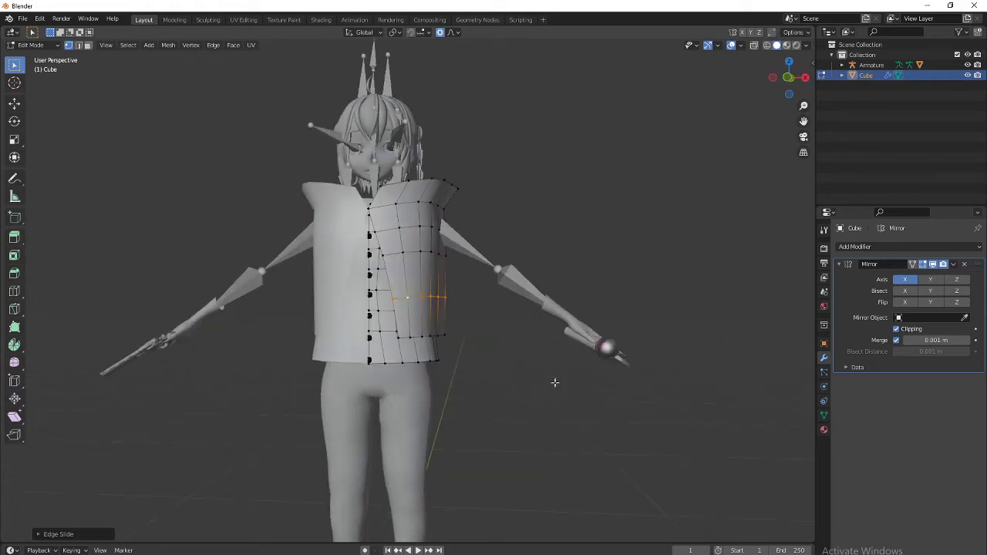
# Step: Move the waist loop inward along X with proportional editing to narrow the jacket's side
pyautogui.scroll(3, 549, 370)
pyautogui.press('g')
pyautogui.press('x')
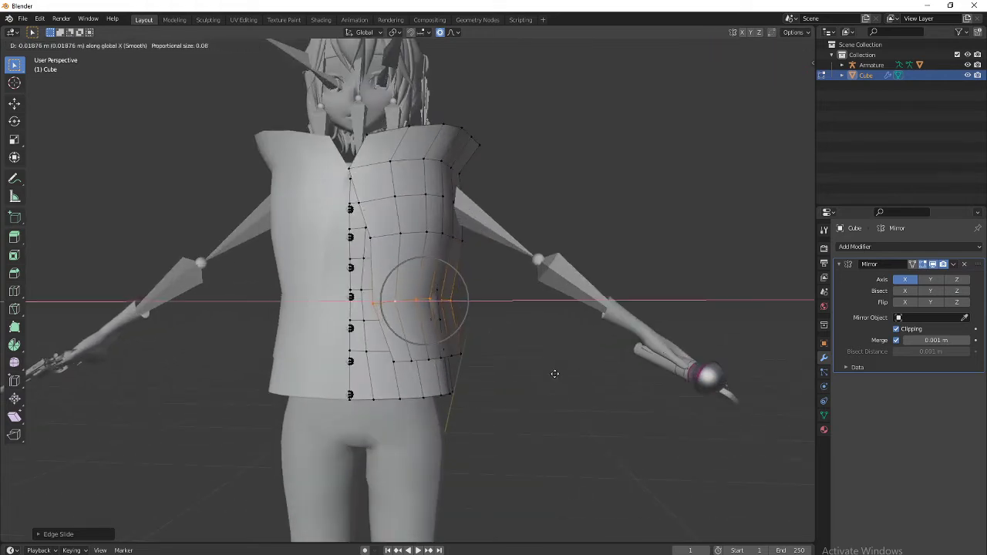
pyautogui.click(560, 375)
# Step: Scale the waist loop inward along Y with a proportional size of 0.06, and move it about -0.013 m along Y
pyautogui.moveTo(528, 367); pyautogui.dragTo(481, 381, button='middle')
pyautogui.press('g')
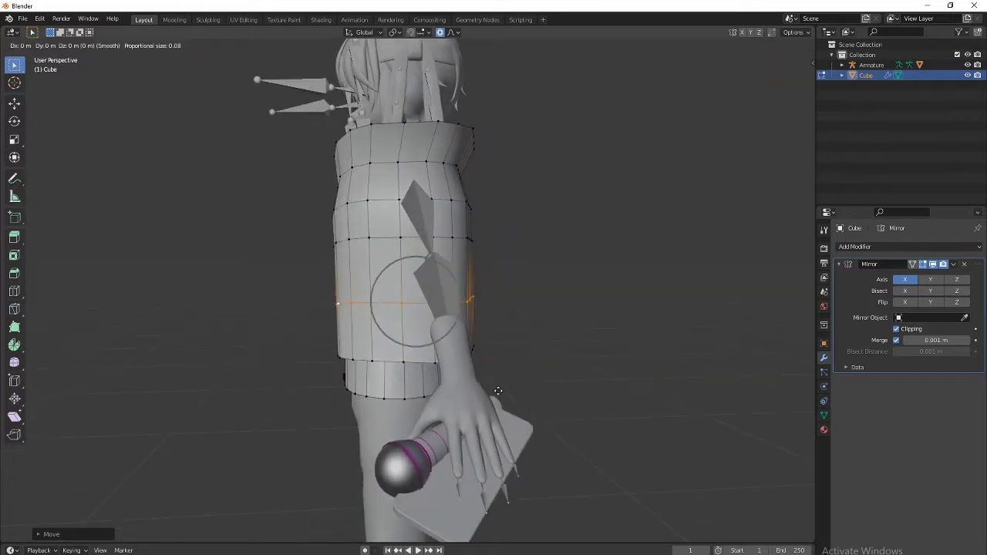
pyautogui.press('y')
pyautogui.scroll(2, 492, 388)
pyautogui.press('s')
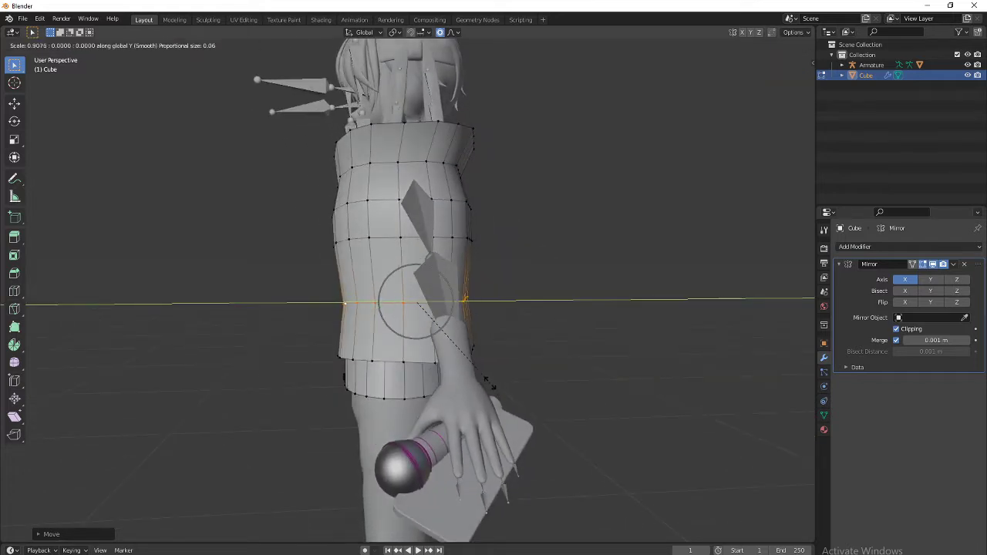
pyautogui.click(497, 379)
pyautogui.press('g')
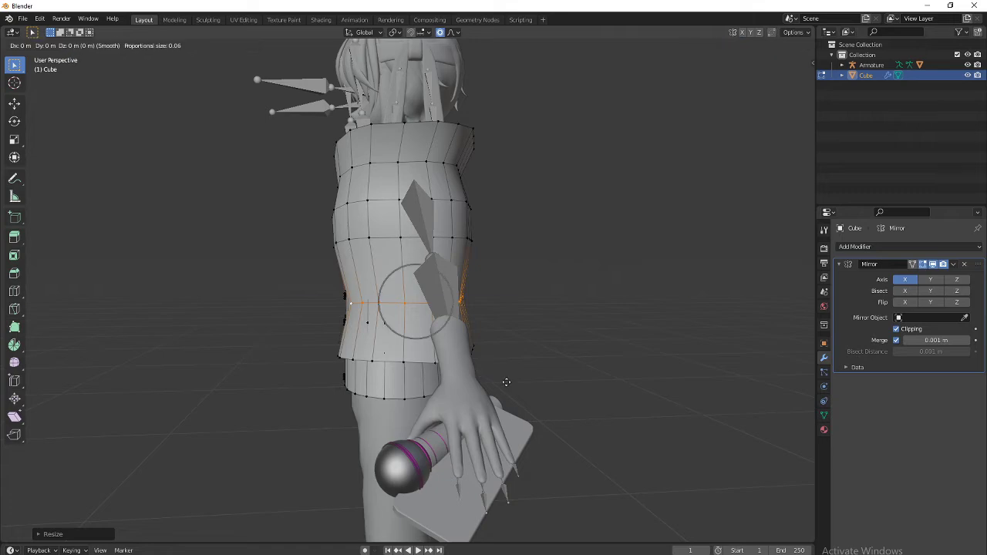
pyautogui.press('y')
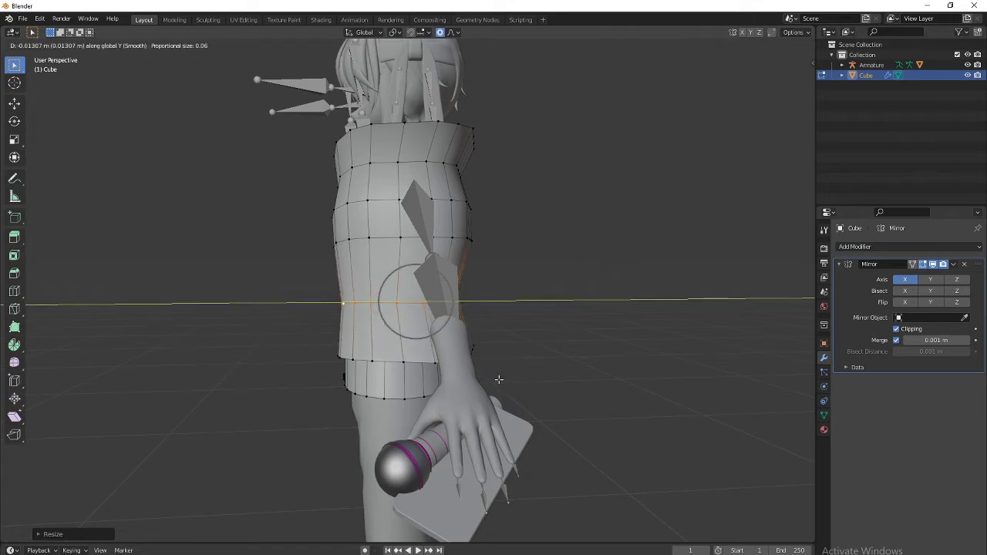
pyautogui.click(499, 379)
# Step: Add a horizontal loop cut around the jacket just above the waist loop
pyautogui.moveTo(499, 379); pyautogui.dragTo(408, 389, button='middle')
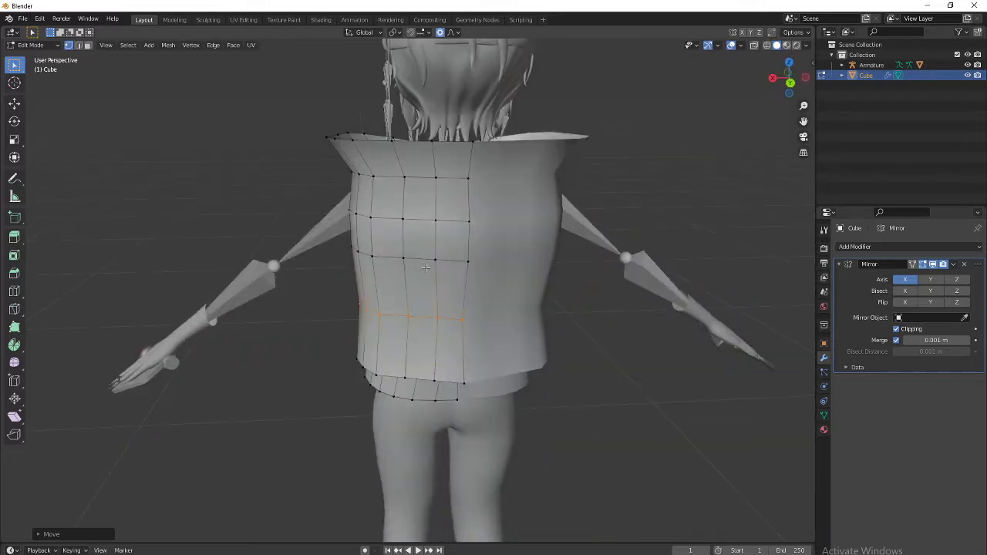
pyautogui.scroll(2, 419, 282)
pyautogui.hotkey('ctrl', 'r')
pyautogui.doubleClick(423, 298)
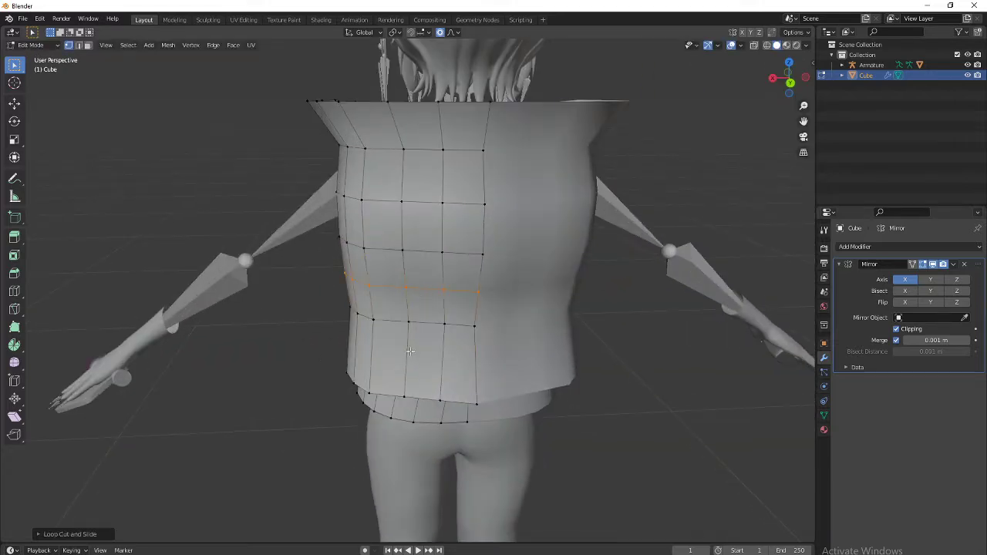
# Step: Add a horizontal loop cut around the jacket between the waist loop and the hem
pyautogui.hotkey('ctrl', 'r')
pyautogui.click(410, 372)
pyautogui.click(410, 373)
pyautogui.moveTo(411, 373); pyautogui.dragTo(498, 261, button='middle')
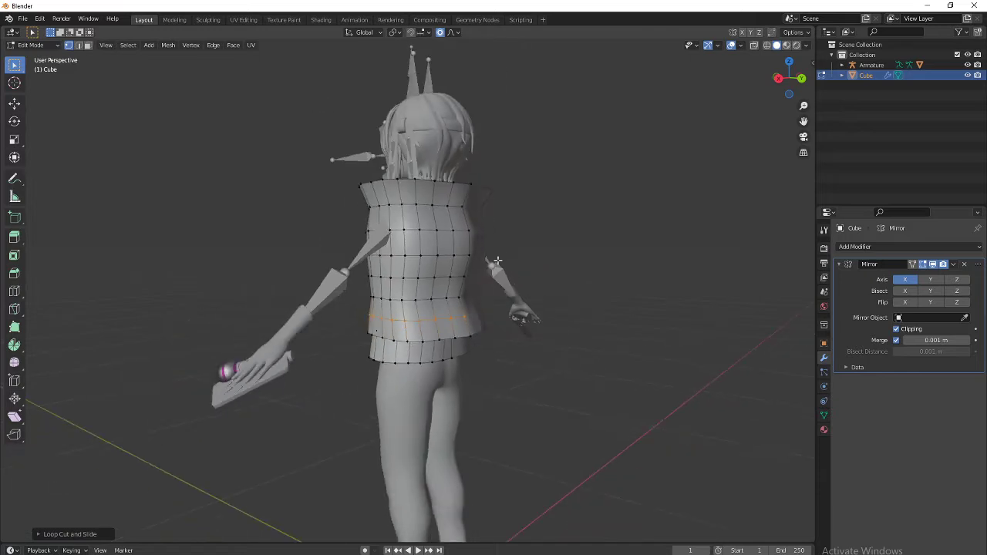
pyautogui.scroll(2, 498, 287)
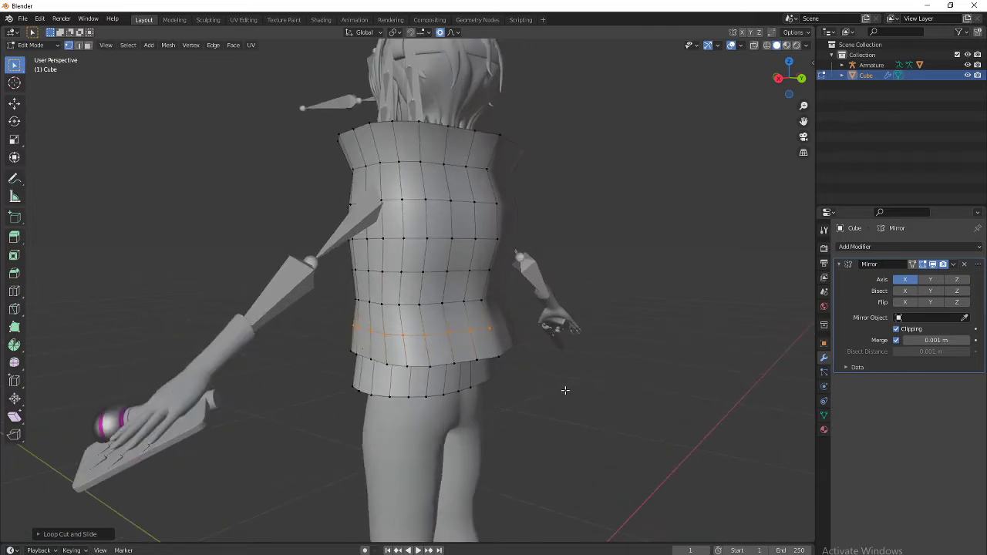
# Step: Move the middle vertex on the jacket's back centre line inward along Y with a proportional size of 0.18
pyautogui.click(488, 206)
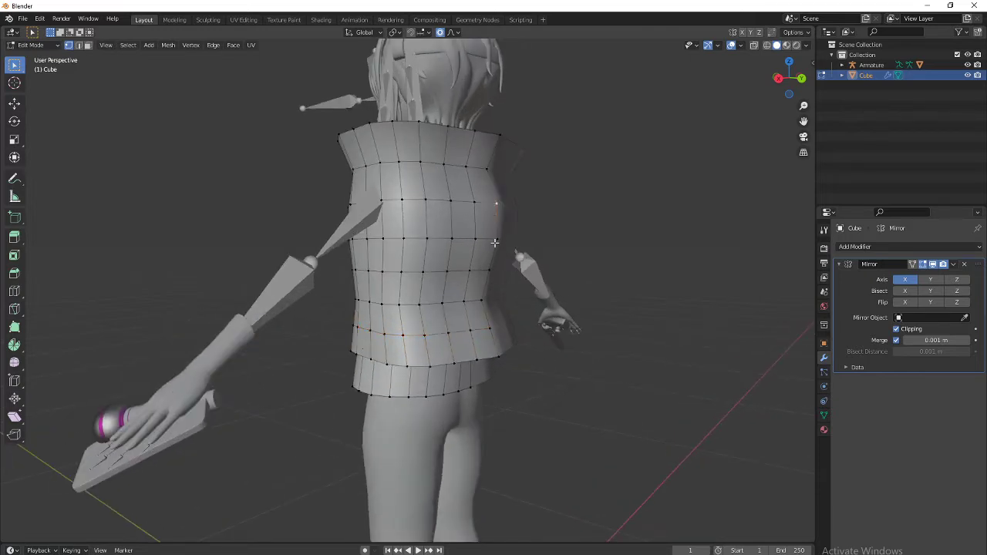
pyautogui.moveTo(544, 282); pyautogui.dragTo(603, 282, button='middle')
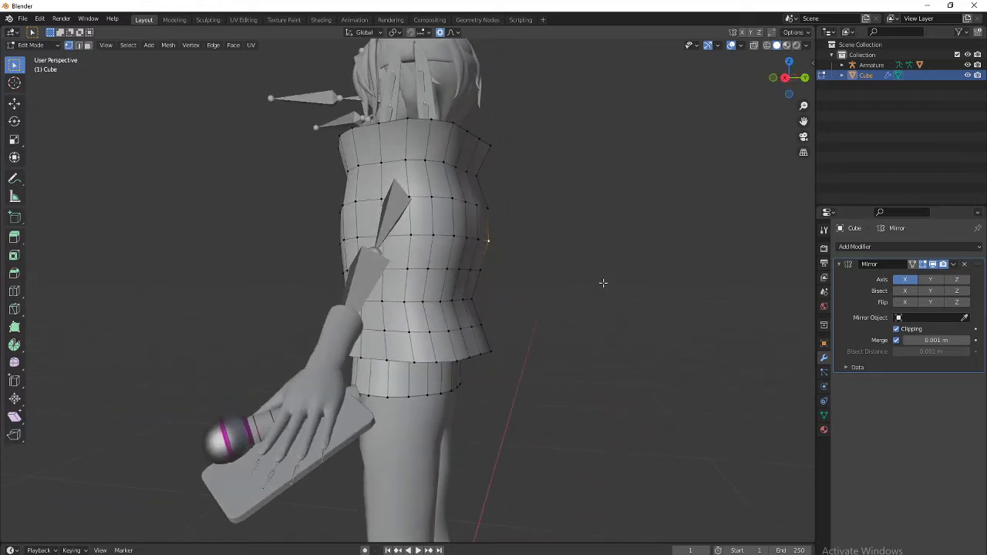
pyautogui.press('g')
pyautogui.press('y')
pyautogui.scroll(-10, 594, 279)
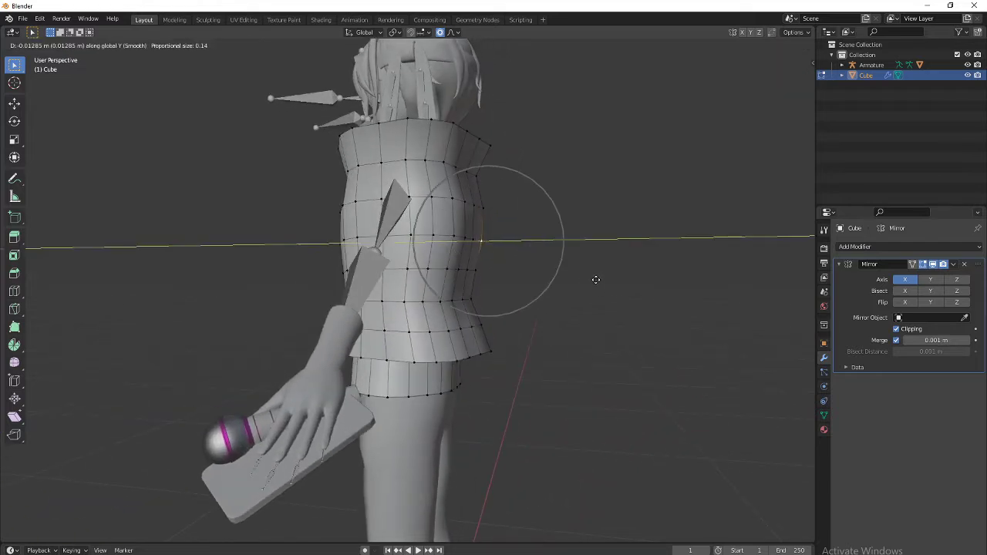
pyautogui.scroll(-2, 586, 276)
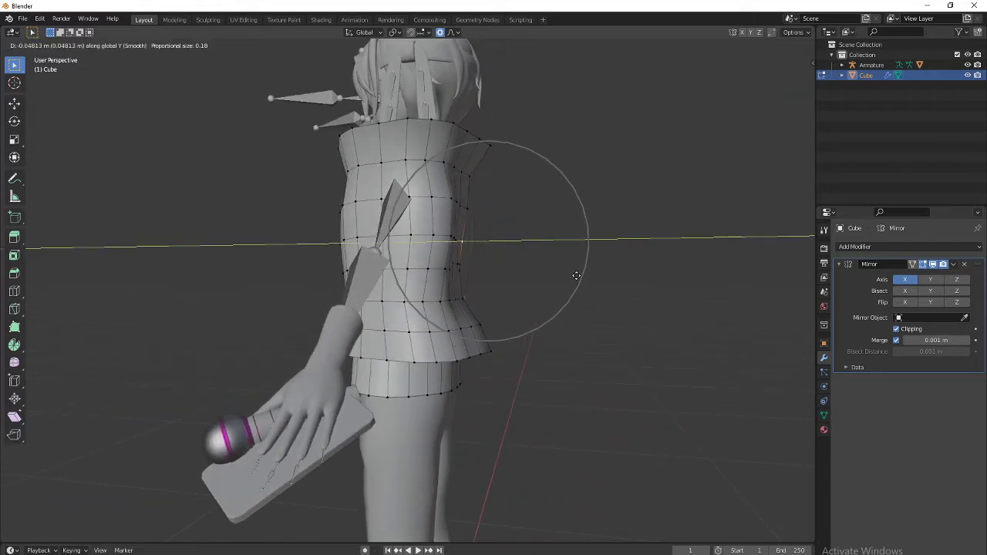
pyautogui.click(580, 275)
# Step: Move a mid-height vertex at the outer edge of the back inward along X with a proportional size of 0.18
pyautogui.moveTo(644, 365); pyautogui.dragTo(399, 340, button='middle')
pyautogui.moveTo(470, 337); pyautogui.dragTo(580, 392, button='middle')
pyautogui.scroll(4, 327, 245)
pyautogui.scroll(-4, 462, 291)
pyautogui.moveTo(462, 290); pyautogui.dragTo(554, 335, button='middle')
pyautogui.moveTo(484, 415); pyautogui.dragTo(393, 307, button='middle')
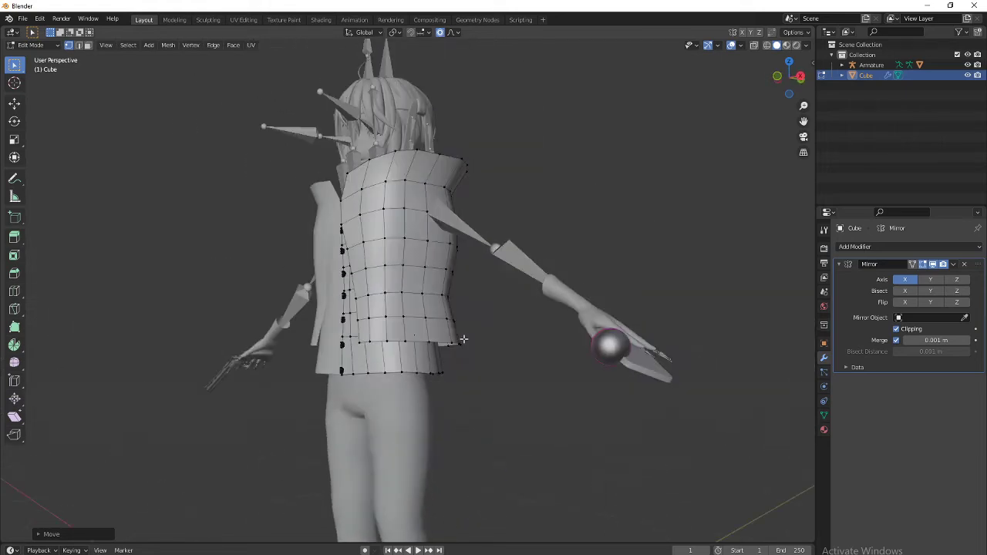
pyautogui.moveTo(463, 339); pyautogui.dragTo(417, 362, button='middle')
pyautogui.keyDown('shift'); pyautogui.moveTo(415, 275); pyautogui.dragTo(415, 399, button='middle'); pyautogui.keyUp('shift')
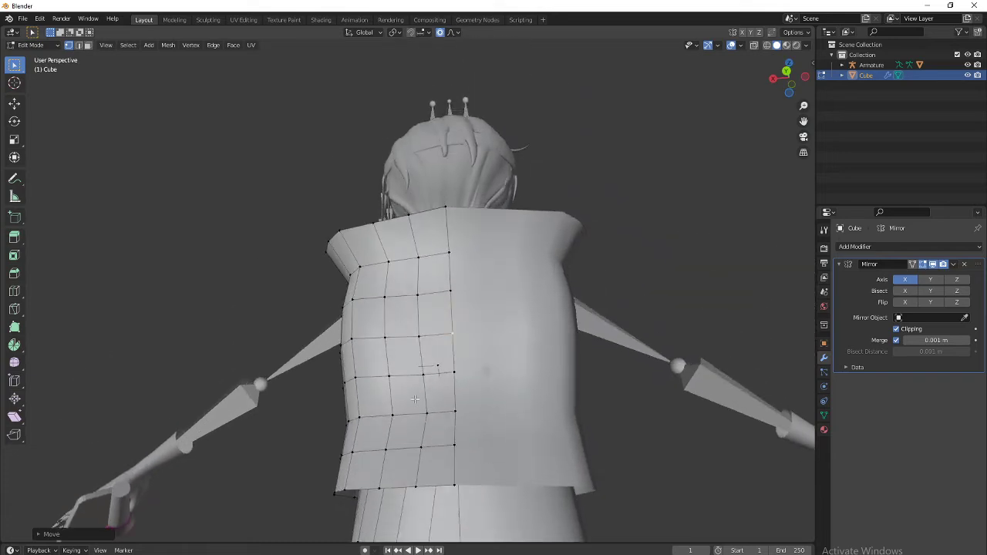
pyautogui.press('g')
pyautogui.press('x')
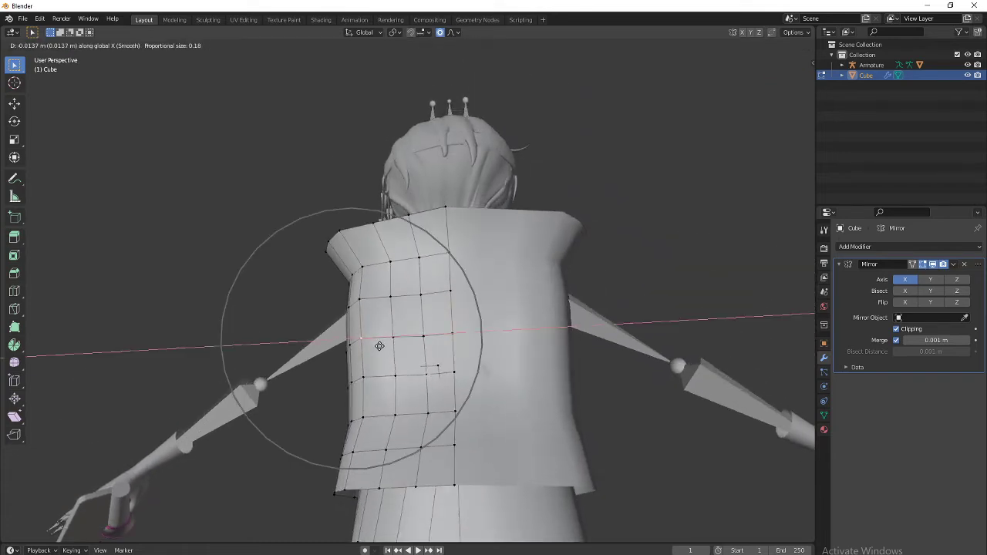
pyautogui.click(383, 346)
# Step: Move a vertex on the lower back's centre line about 0.0075 m along Y with a proportional size of 0.16
pyautogui.moveTo(432, 370); pyautogui.dragTo(535, 425, button='middle')
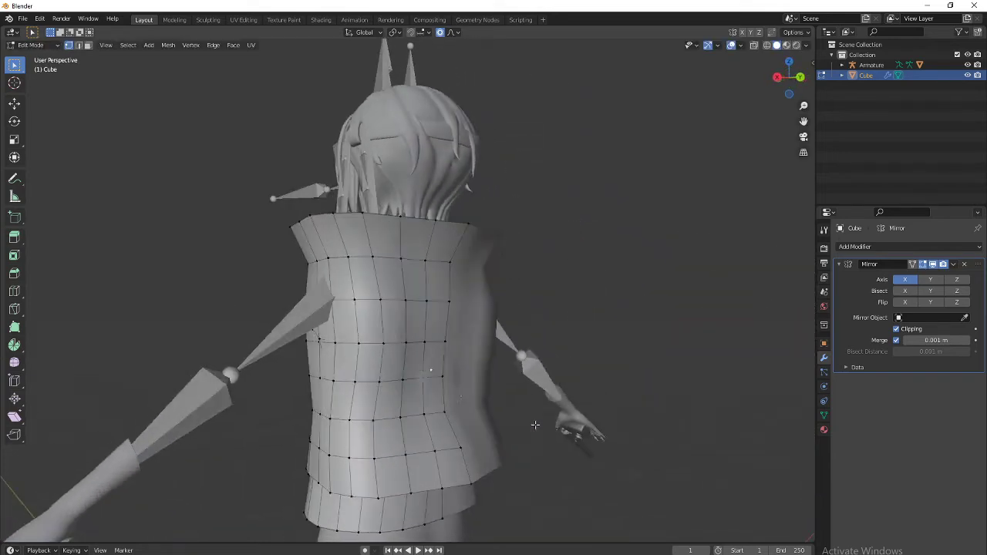
pyautogui.moveTo(466, 399); pyautogui.dragTo(441, 368, button='middle')
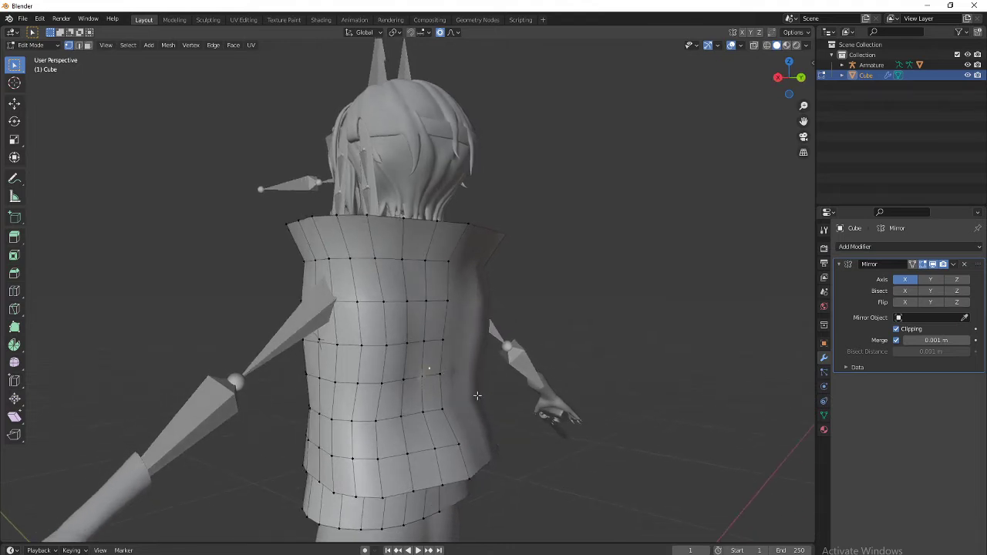
pyautogui.moveTo(489, 409); pyautogui.dragTo(512, 409, button='middle')
pyautogui.press('g')
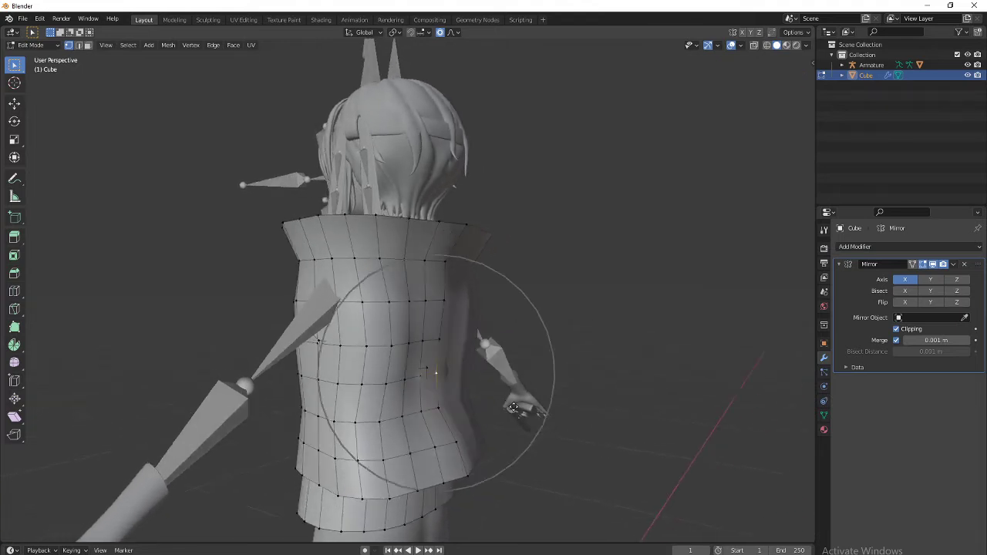
pyautogui.scroll(1, 513, 408)
pyautogui.press('y')
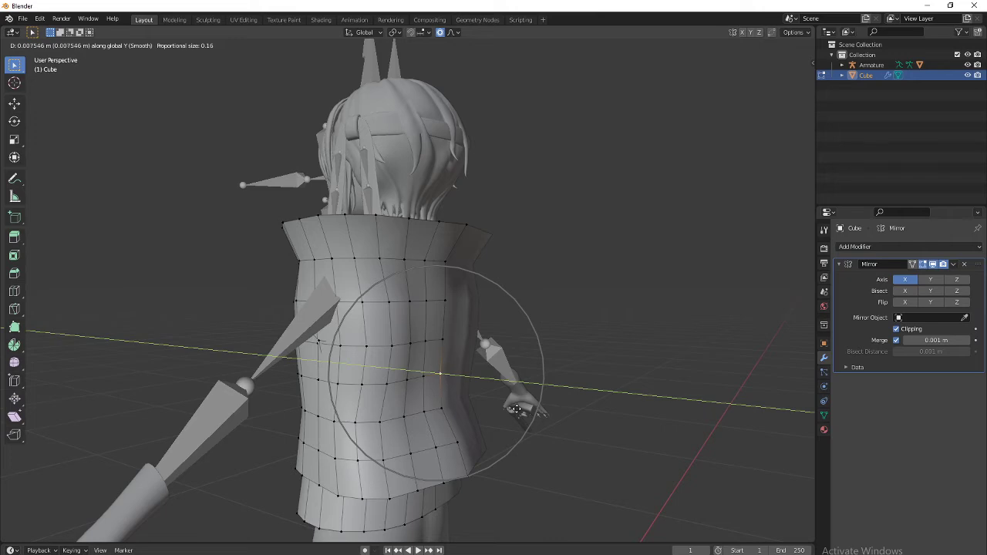
pyautogui.click(516, 409)
# Step: Move the protruding upper-back vertex inward along Y with the proportional size reduced to 0.08
pyautogui.moveTo(515, 409); pyautogui.dragTo(414, 411, button='middle')
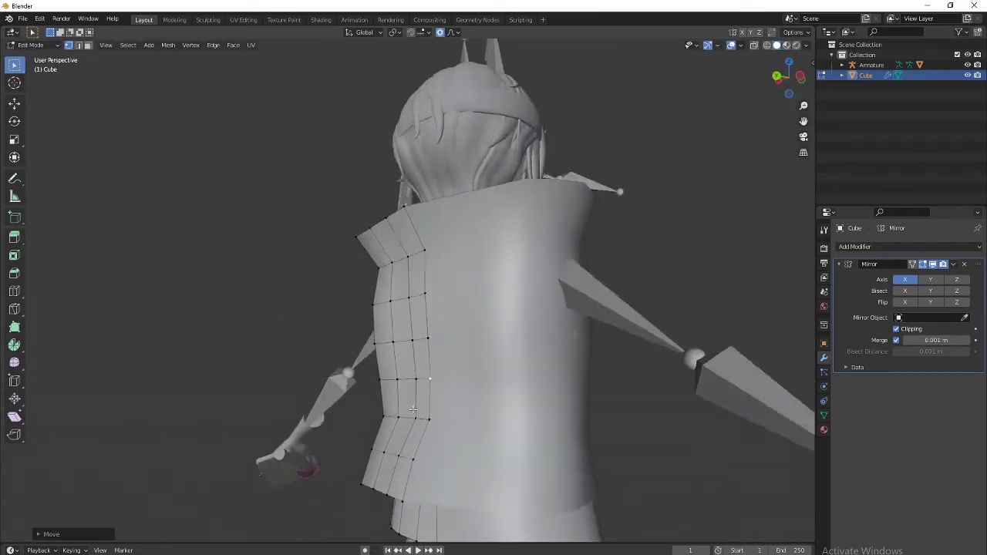
pyautogui.scroll(2, 414, 411)
pyautogui.press('g')
pyautogui.press('y')
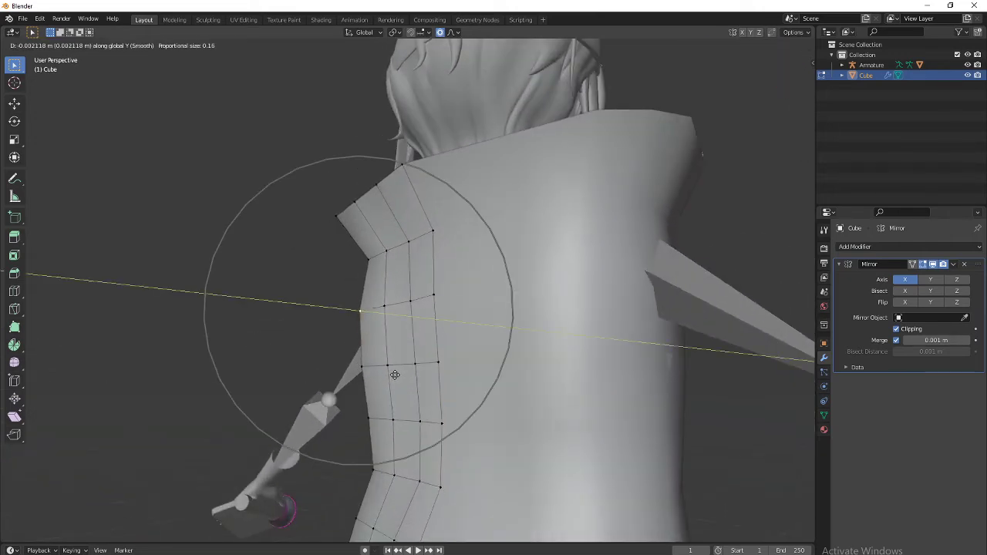
pyautogui.scroll(4, 396, 376)
pyautogui.click(405, 377)
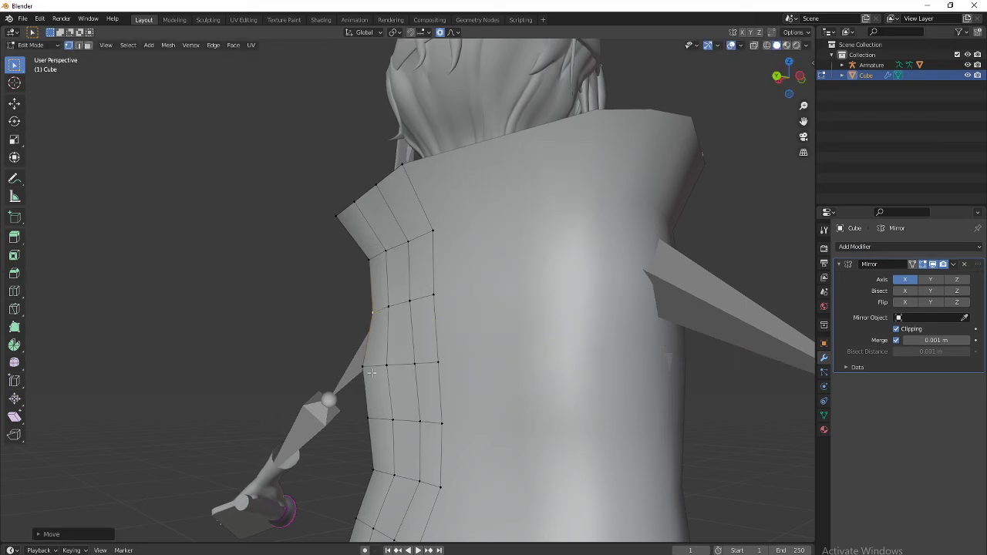
# Step: Move the two back vertices below it inward along Y with a proportional size of 0.08 to even out the profile
pyautogui.click(370, 371)
pyautogui.press('g')
pyautogui.press('y')
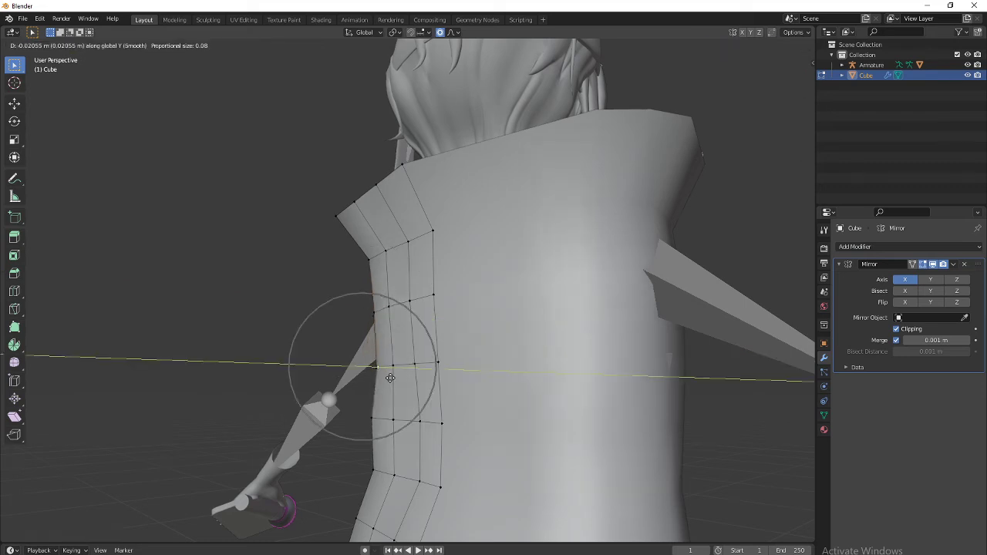
pyautogui.click(372, 375)
pyautogui.press('g')
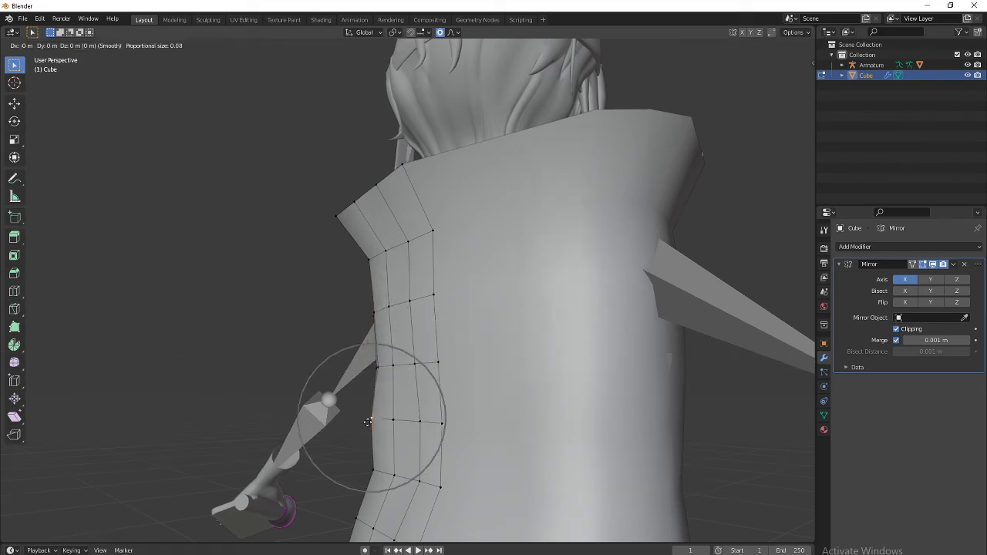
pyautogui.press('y')
pyautogui.click(375, 423)
# Step: Examine the jacket's overall silhouette from the back and the front
pyautogui.moveTo(375, 424); pyautogui.dragTo(471, 444, button='middle')
pyautogui.scroll(-4, 463, 437)
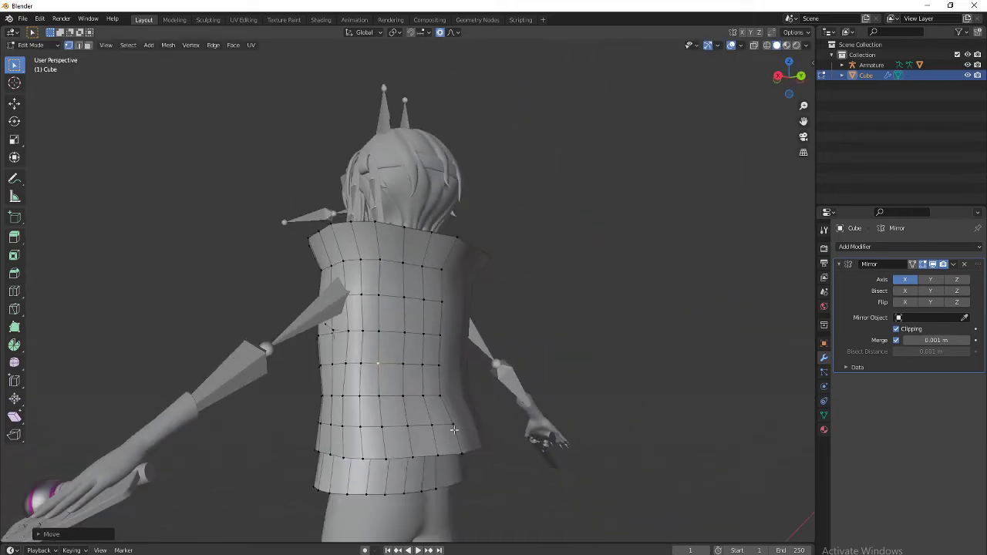
pyautogui.keyDown('shift'); pyautogui.moveTo(386, 452); pyautogui.dragTo(529, 399, button='middle'); pyautogui.keyUp('shift')
pyautogui.scroll(-5, 444, 368)
pyautogui.scroll(3, 529, 399)
pyautogui.scroll(-3, 529, 399)
pyautogui.scroll(4, 367, 236)
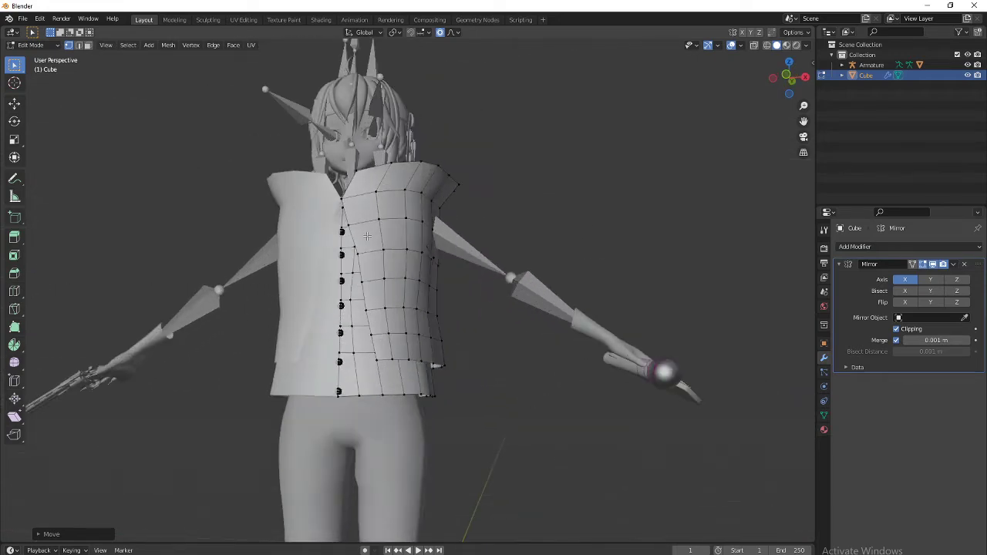
pyautogui.scroll(-2, 395, 237)
# Step: Move a vertex on the jacket's side below the arm about 0.007 m outward along X with a proportional size of 0.18
pyautogui.moveTo(395, 237); pyautogui.dragTo(406, 323, button='middle')
pyautogui.scroll(3, 347, 306)
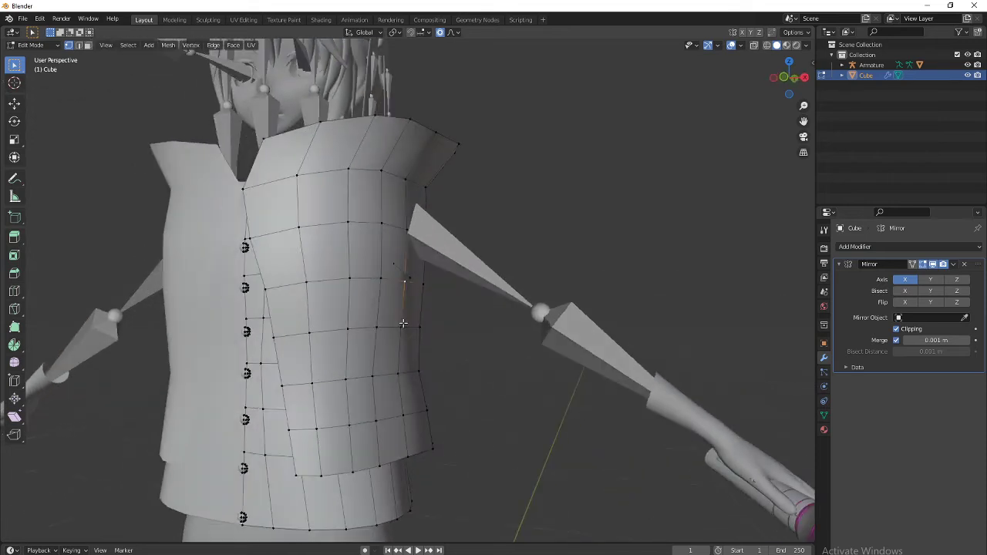
pyautogui.press('g')
pyautogui.press('x')
pyautogui.scroll(-8, 406, 322)
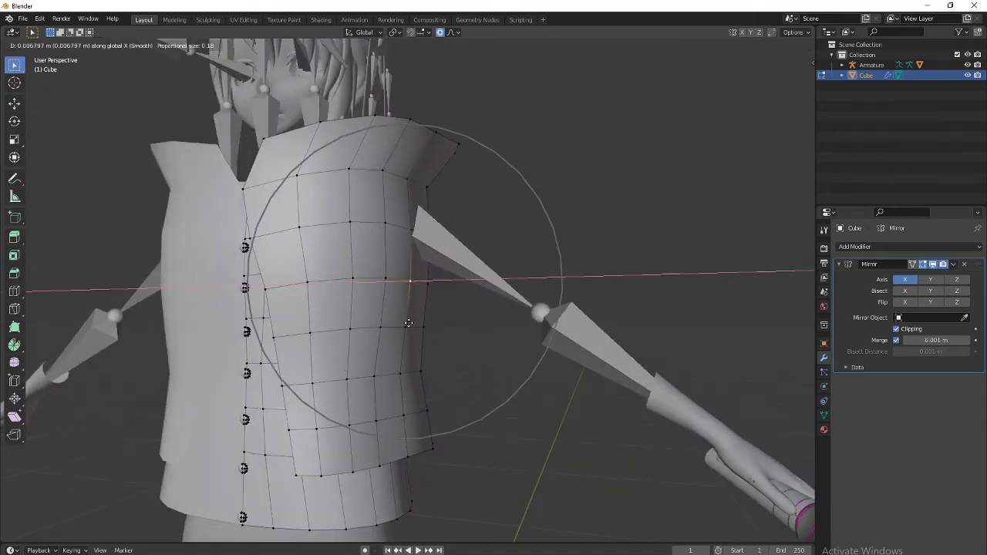
pyautogui.click(408, 323)
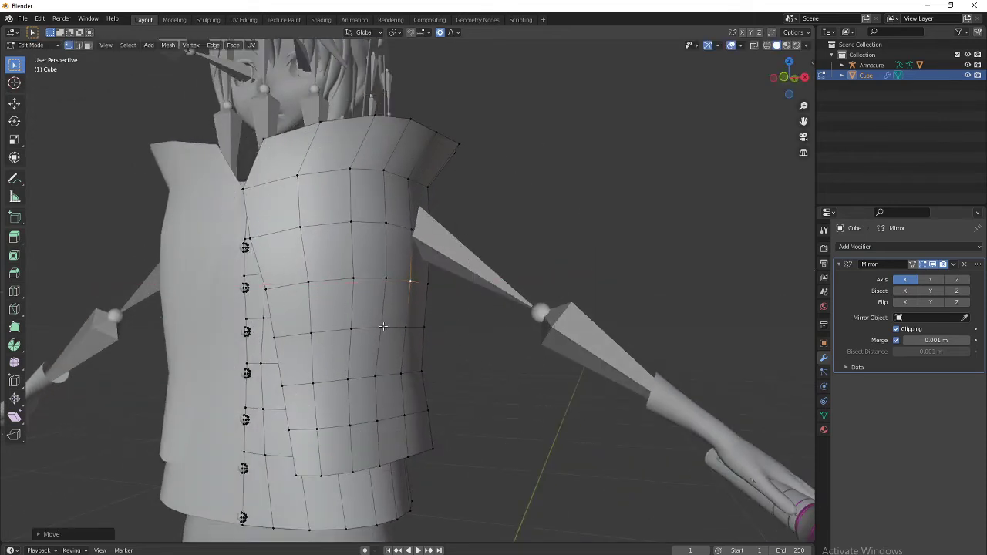
# Step: Select the block of faces around the upper arm on the jacket's side and delete it to open an armhole
pyautogui.moveTo(384, 326); pyautogui.dragTo(223, 254, button='middle')
pyautogui.click(216, 206)
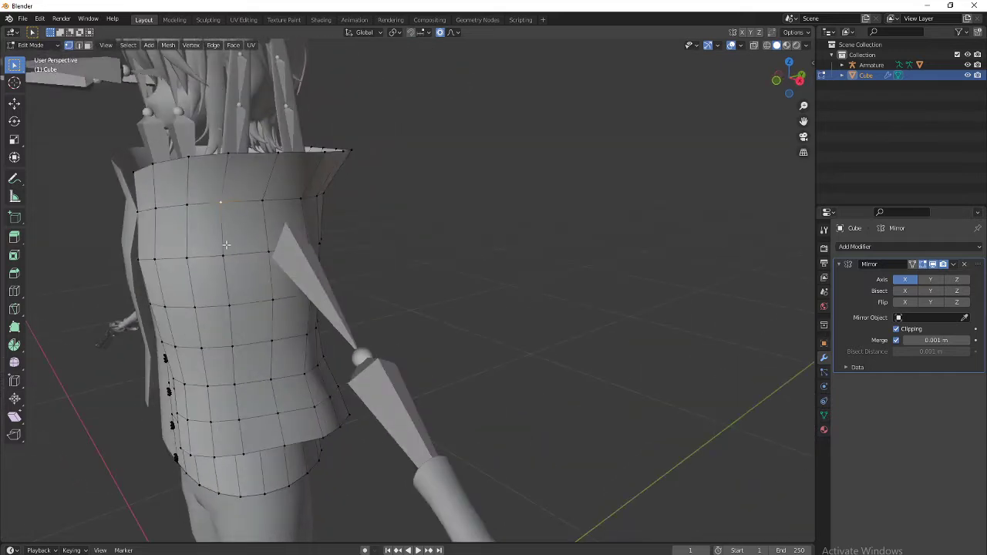
pyautogui.keyDown('ctrl'); pyautogui.click(232, 307); pyautogui.keyUp('ctrl')
pyautogui.moveTo(232, 307); pyautogui.dragTo(327, 345, button='middle')
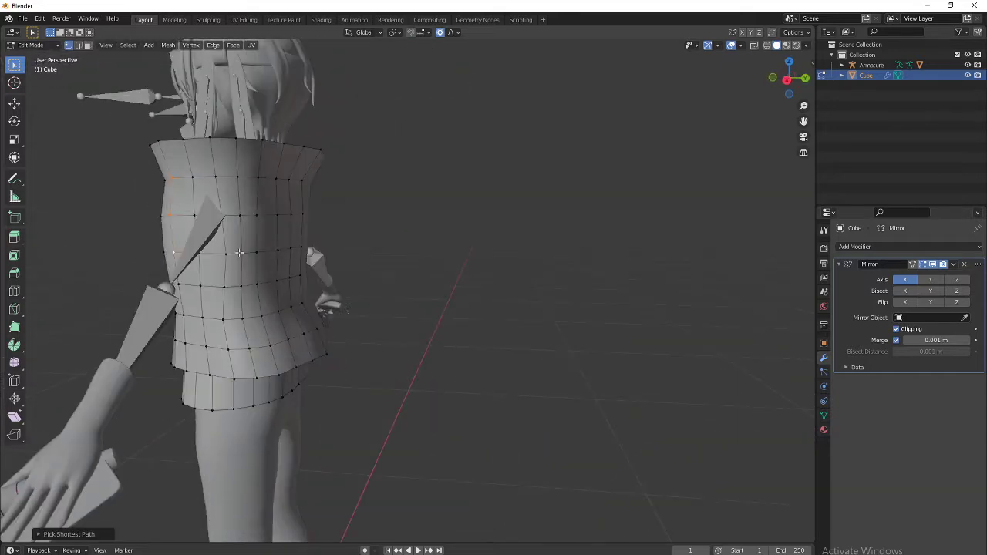
pyautogui.keyDown('ctrl'); pyautogui.click(240, 253); pyautogui.keyUp('ctrl')
pyautogui.moveTo(267, 255); pyautogui.dragTo(345, 270, button='middle')
pyautogui.press('x')
pyautogui.click(345, 270)
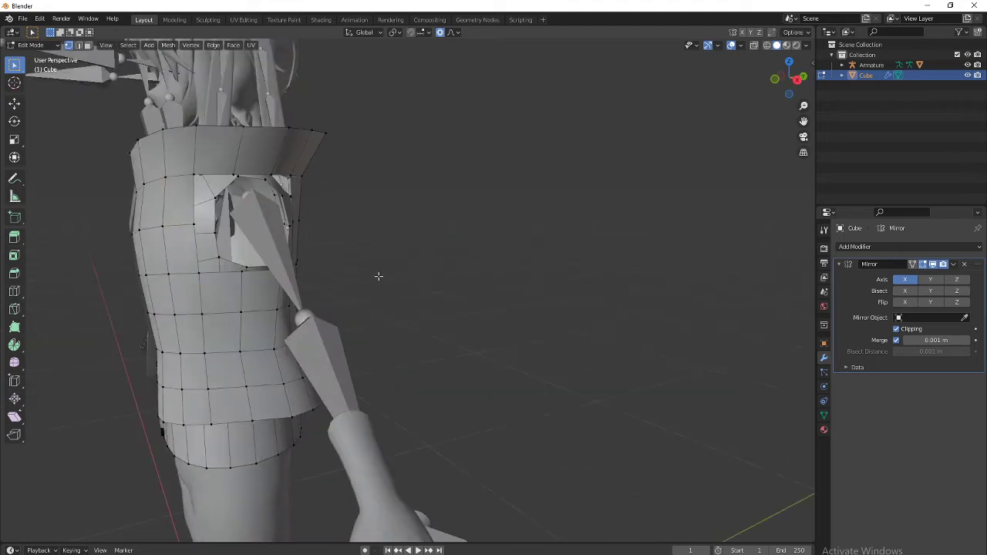
# Step: Add two horizontal loop cuts across the jacket's front panel beside the armhole
pyautogui.moveTo(254, 234); pyautogui.dragTo(307, 241, button='middle')
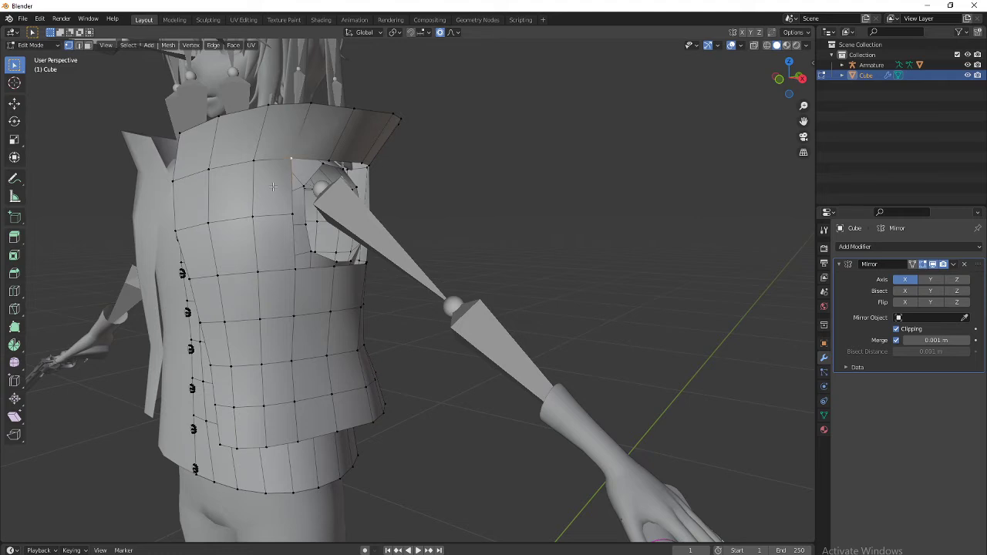
pyautogui.click(272, 187)
pyautogui.rightClick(271, 188)
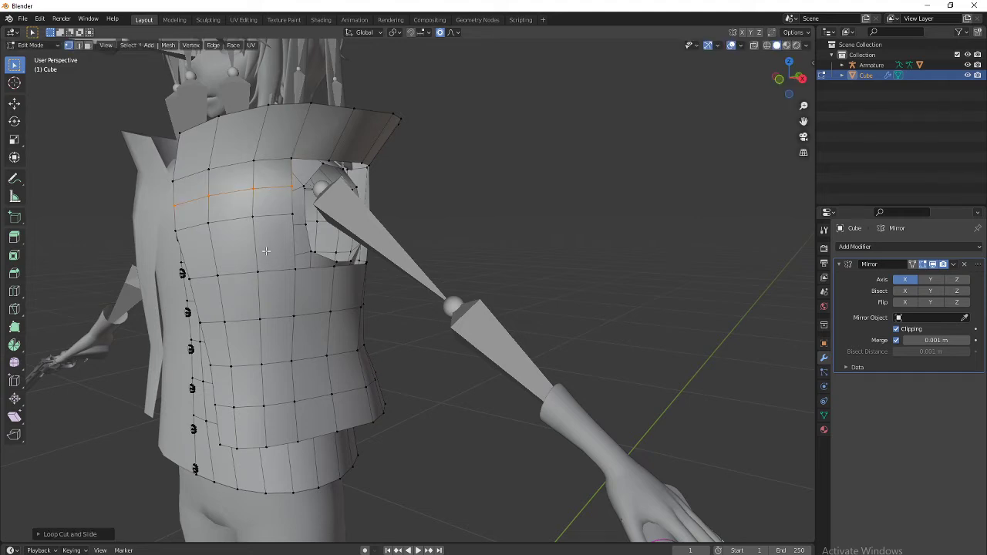
pyautogui.moveTo(266, 251); pyautogui.dragTo(330, 278, button='middle')
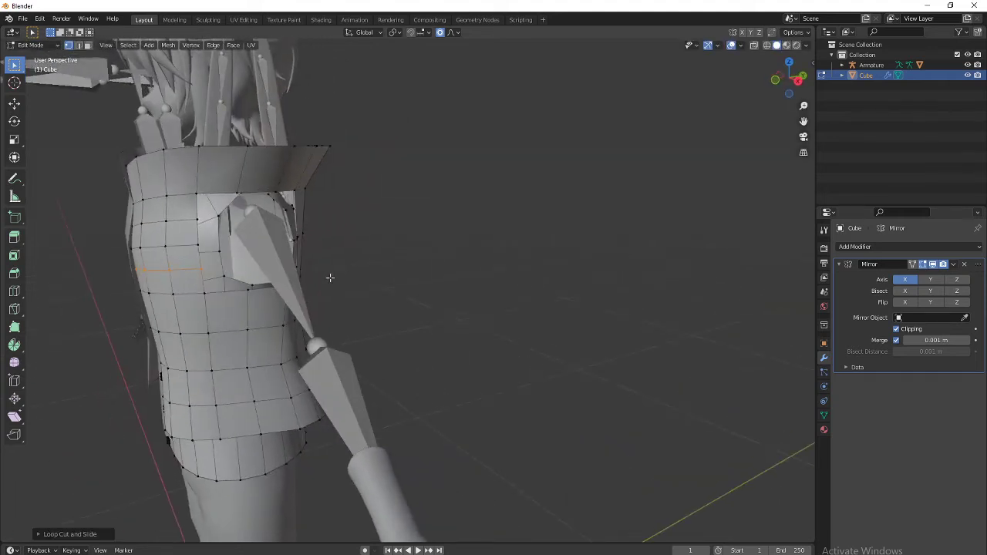
# Step: Add vertical loop cuts through the collar above the armhole and through the side panel below it
pyautogui.moveTo(223, 314); pyautogui.dragTo(348, 304, button='middle')
pyautogui.hotkey('ctrl', 'r')
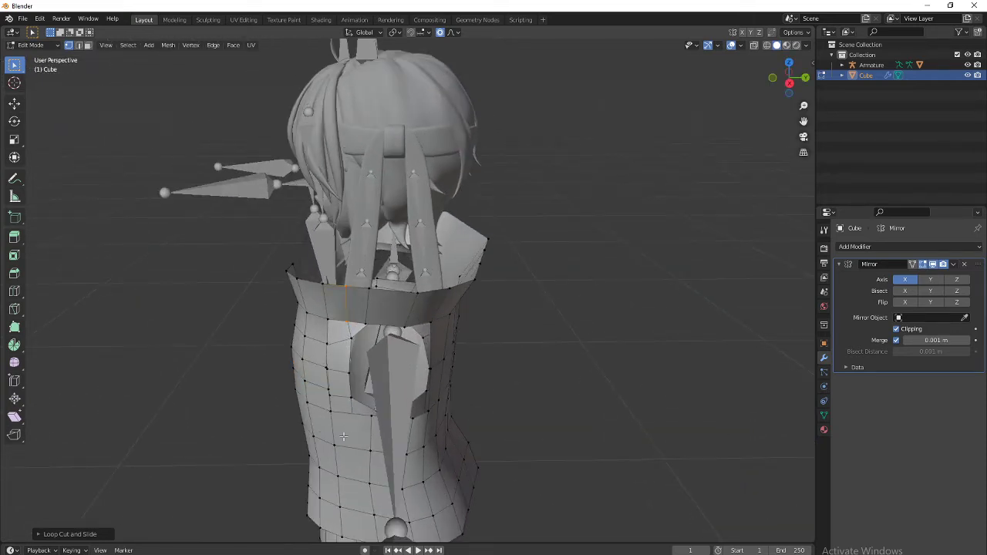
pyautogui.click(341, 443)
pyautogui.rightClick(341, 443)
pyautogui.hotkey('ctrl', 'r')
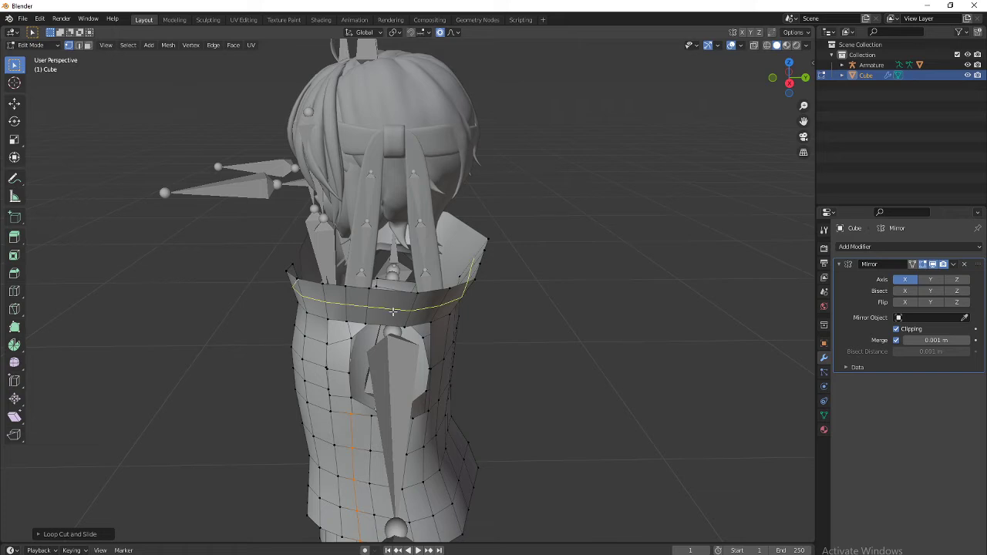
pyautogui.click(401, 315)
pyautogui.rightClick(400, 316)
pyautogui.moveTo(405, 433); pyautogui.dragTo(449, 426, button='middle')
pyautogui.hotkey('ctrl', 'r')
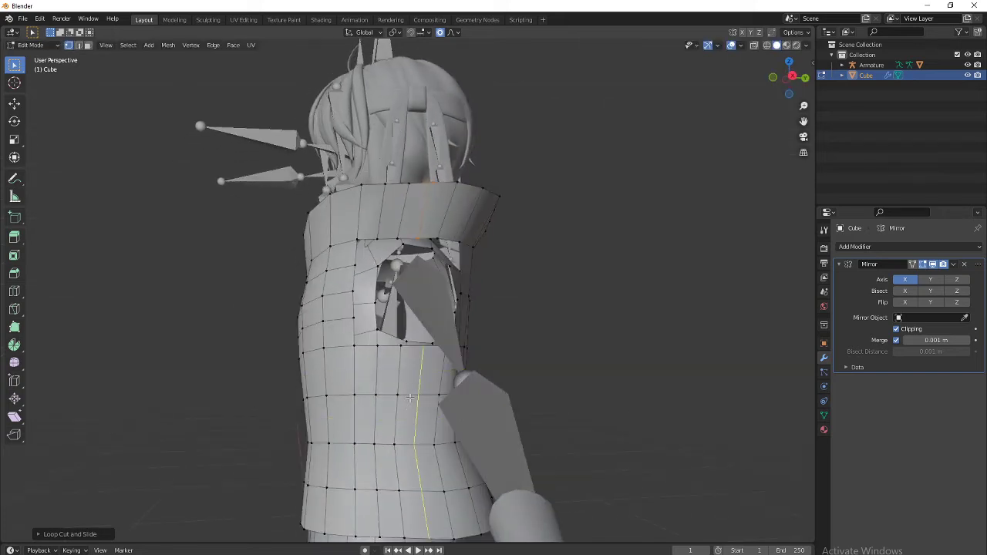
pyautogui.click(410, 397)
pyautogui.rightClick(410, 397)
# Step: Add two horizontal loop cuts across the jacket's back panel beside the armhole
pyautogui.moveTo(400, 377); pyautogui.dragTo(399, 395, button='middle')
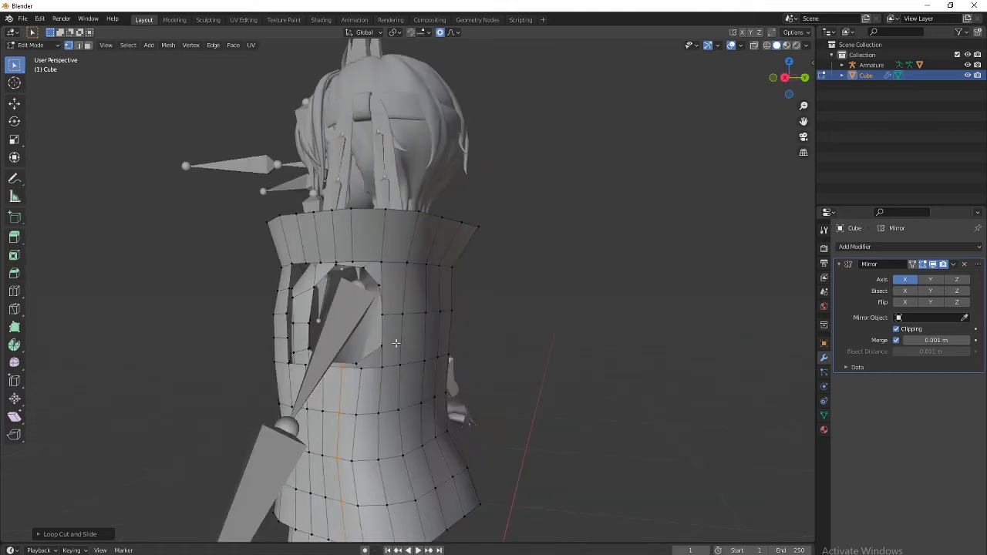
pyautogui.hotkey('ctrl', 'r')
pyautogui.click(397, 342)
pyautogui.rightClick(397, 343)
pyautogui.hotkey('ctrl', 'r')
pyautogui.click(395, 281)
pyautogui.rightClick(395, 281)
# Step: Slide the edge above the jacket's armhole upward along the collar to begin rounding the opening
pyautogui.moveTo(540, 452); pyautogui.dragTo(606, 455, button='middle')
pyautogui.scroll(5, 509, 430)
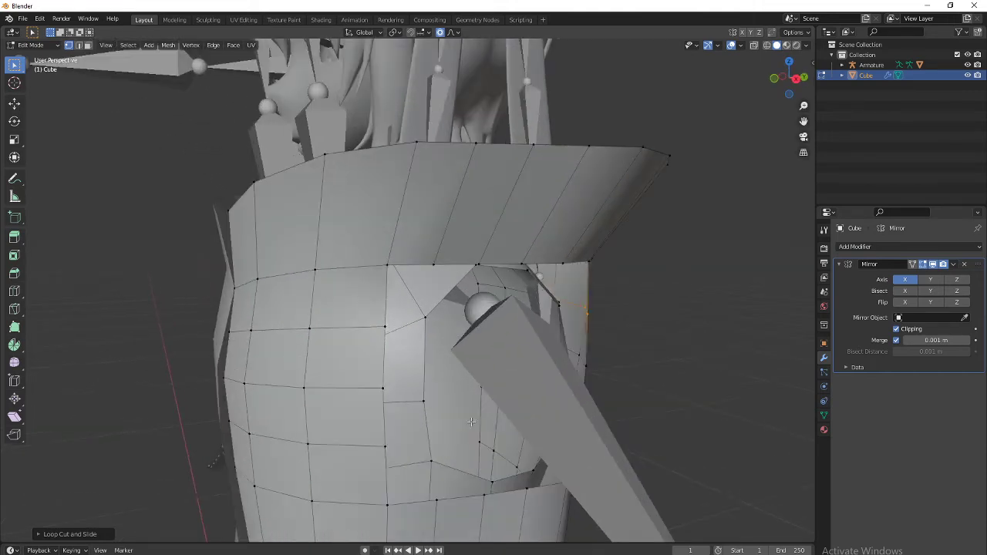
pyautogui.scroll(-2, 472, 423)
pyautogui.click(464, 270)
pyautogui.moveTo(463, 271); pyautogui.dragTo(535, 359, button='middle')
pyautogui.press('g')
pyautogui.press('g')
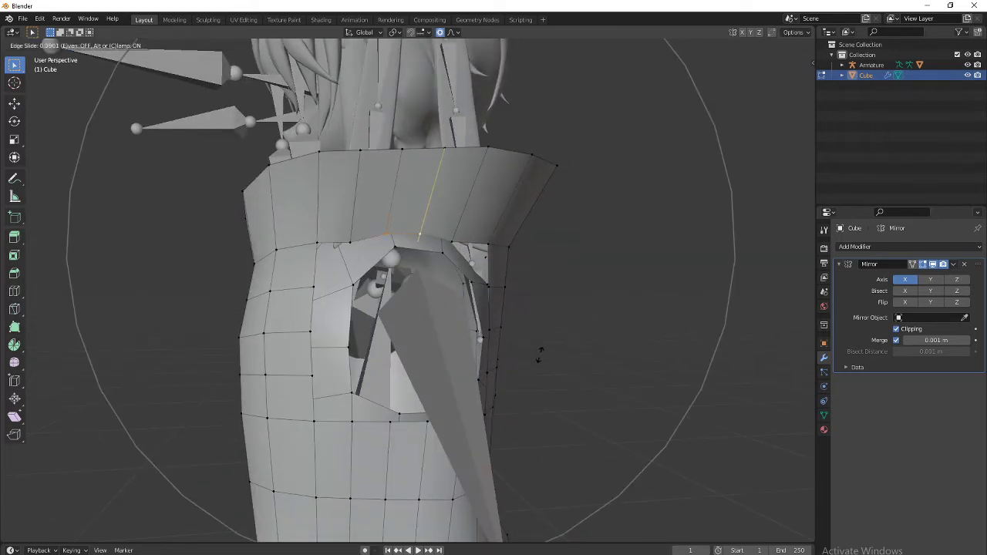
pyautogui.click(540, 351)
# Step: Slide the front and back corner vertices above the armhole downward along their edges
pyautogui.click(487, 240)
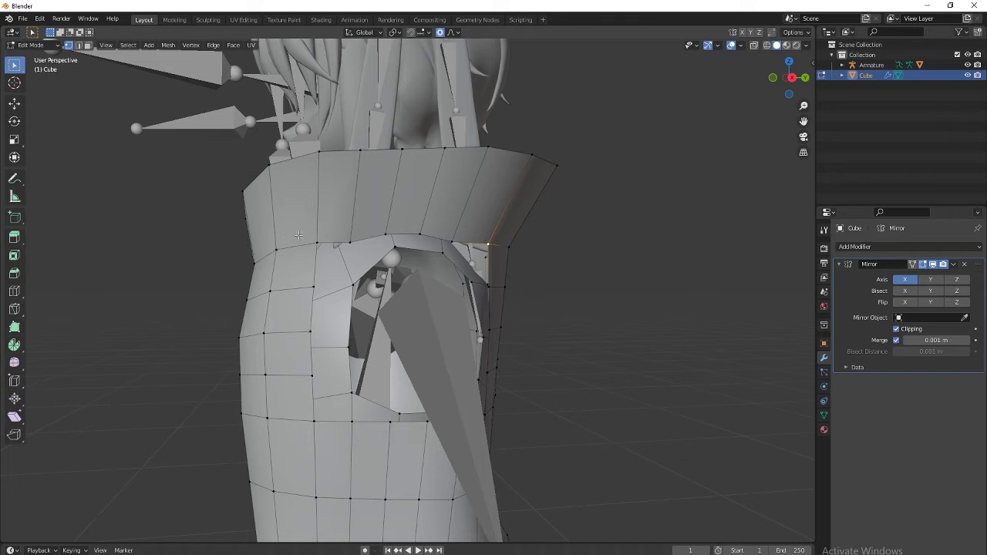
pyautogui.hotkey('shift', 'v')
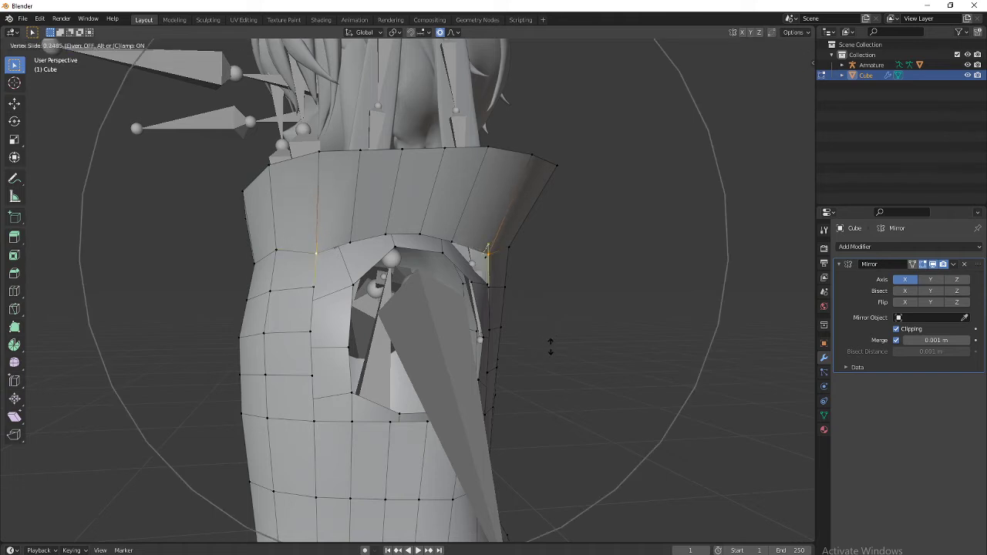
pyautogui.click(550, 355)
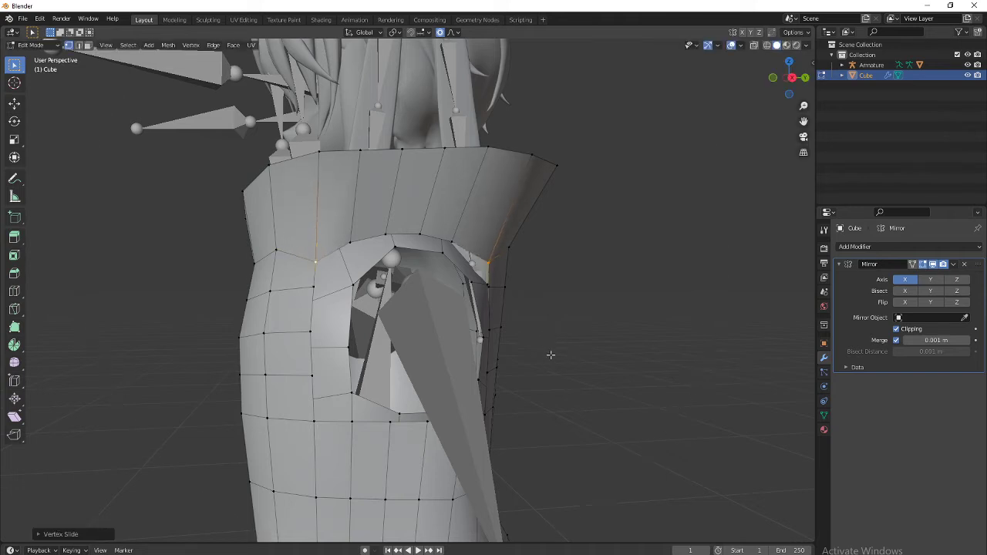
# Step: Slide the armhole's front edge outward and adjust the vertex below it to follow the rounded outline
pyautogui.click(309, 334)
pyautogui.press('g')
pyautogui.press('g')
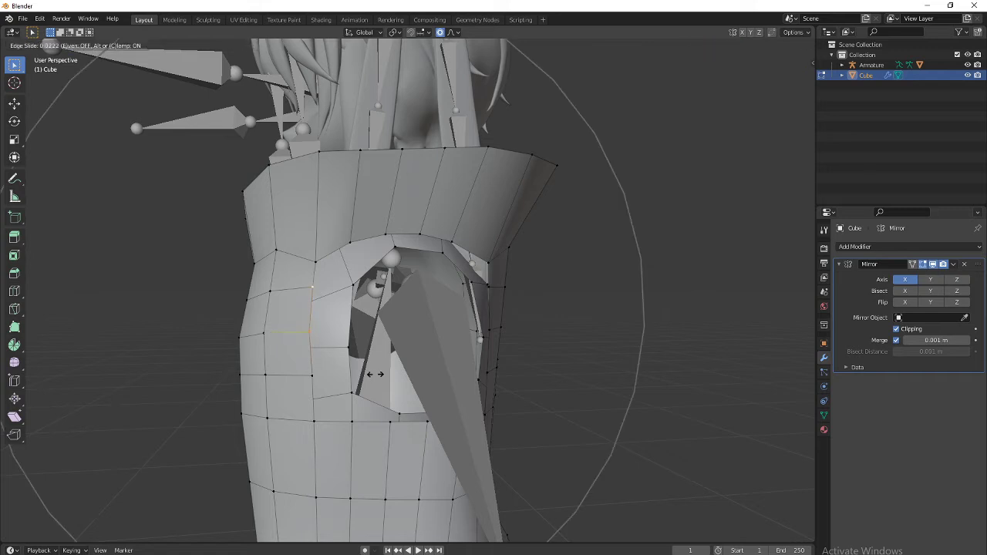
pyautogui.click(358, 367)
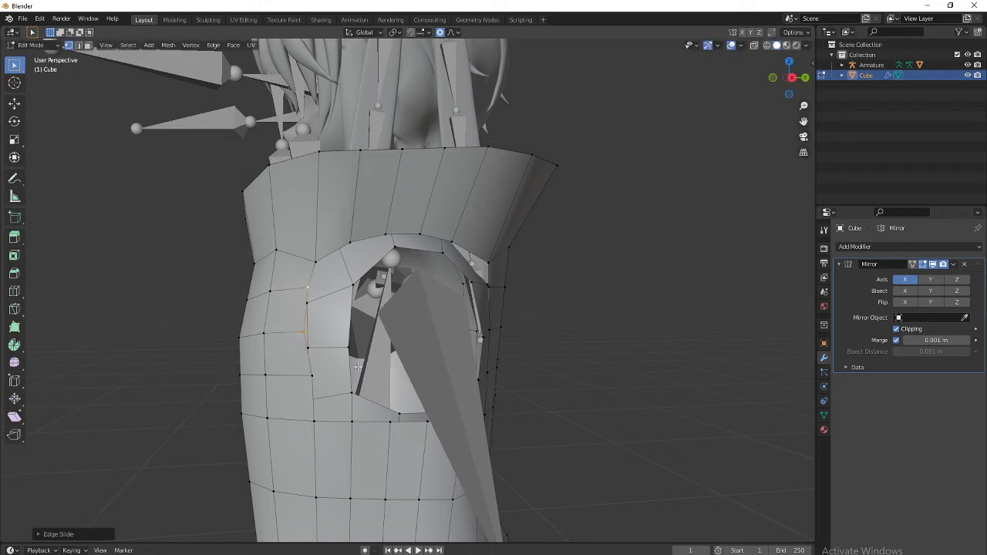
pyautogui.click(311, 379)
pyautogui.hotkey('shift', 'v')
pyautogui.click(311, 391)
# Step: Slide the armhole's back edge outward and shift the vertex below it to match the curve
pyautogui.moveTo(311, 391); pyautogui.dragTo(559, 403, button='middle')
pyautogui.click(425, 338)
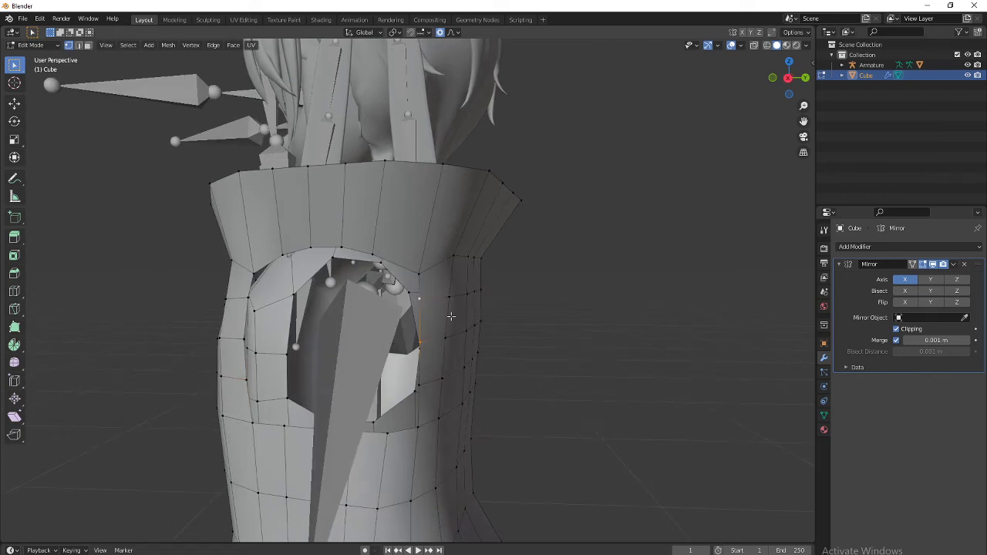
pyautogui.press('g')
pyautogui.press('g')
pyautogui.click(475, 335)
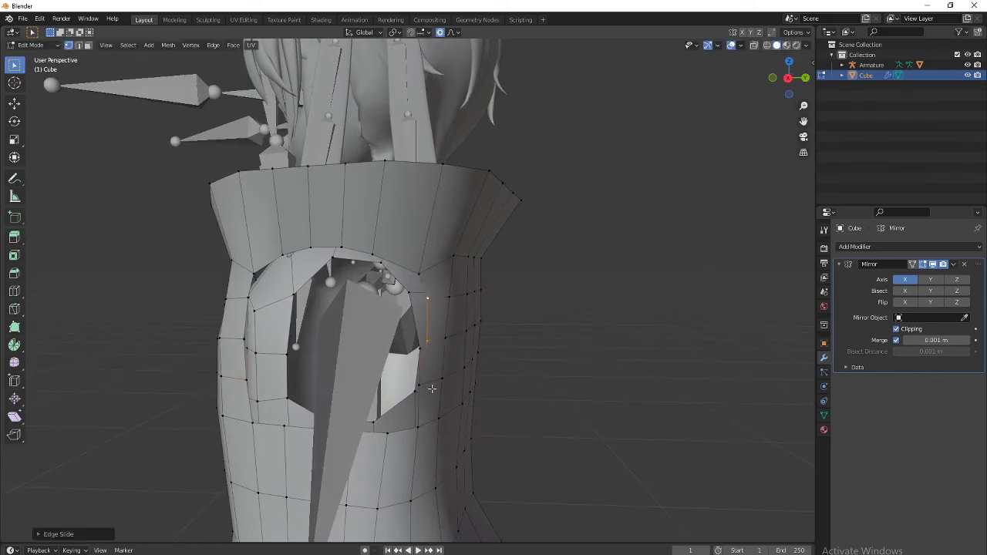
pyautogui.click(425, 384)
pyautogui.press('g')
pyautogui.press('g')
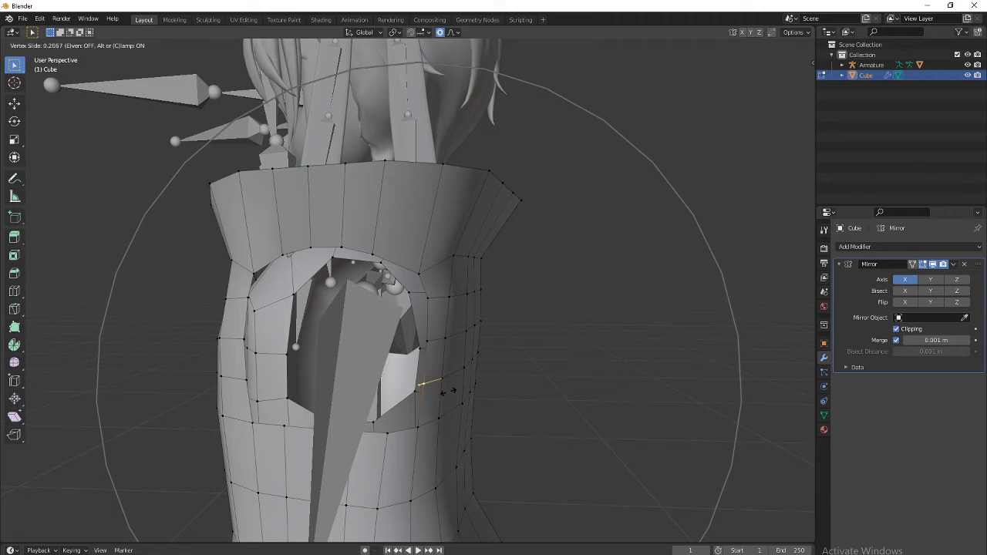
pyautogui.click(450, 392)
# Step: Slide the armhole's lower front and back corner vertices upward along their vertical edges
pyautogui.keyDown('shift'); pyautogui.moveTo(463, 510); pyautogui.dragTo(470, 425, button='middle'); pyautogui.keyUp('shift')
pyautogui.click(441, 344)
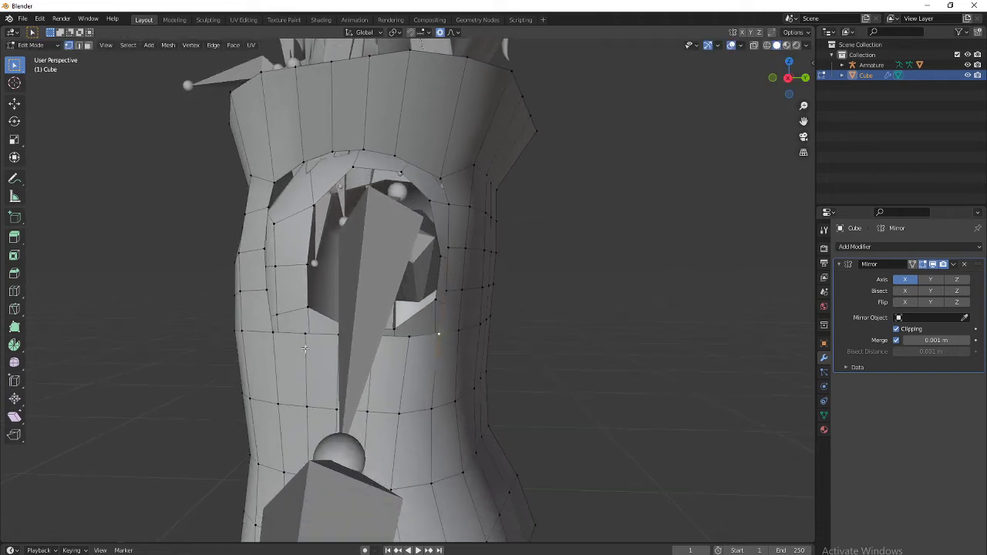
pyautogui.press('g')
pyautogui.press('g')
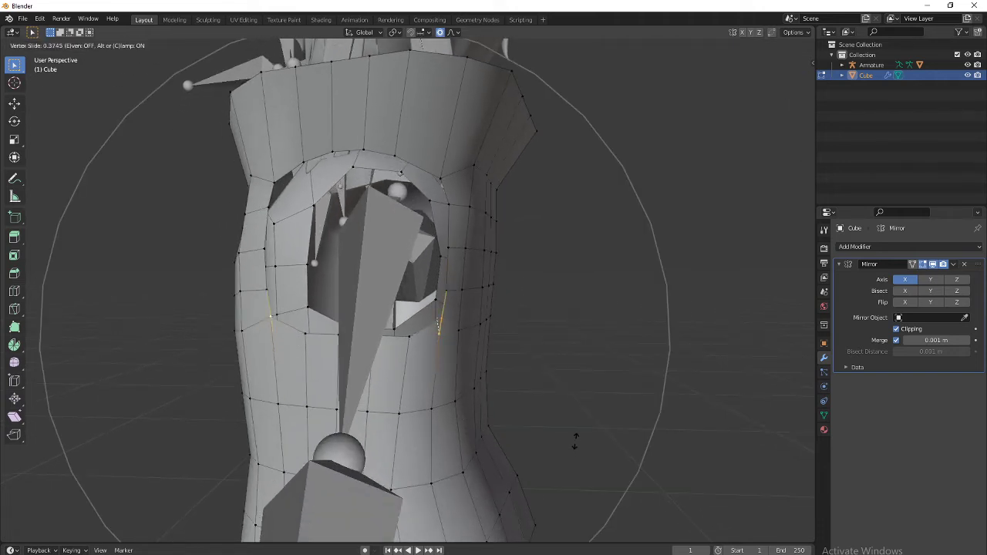
pyautogui.click(577, 444)
pyautogui.press('g')
pyautogui.press('g')
pyautogui.click(571, 445)
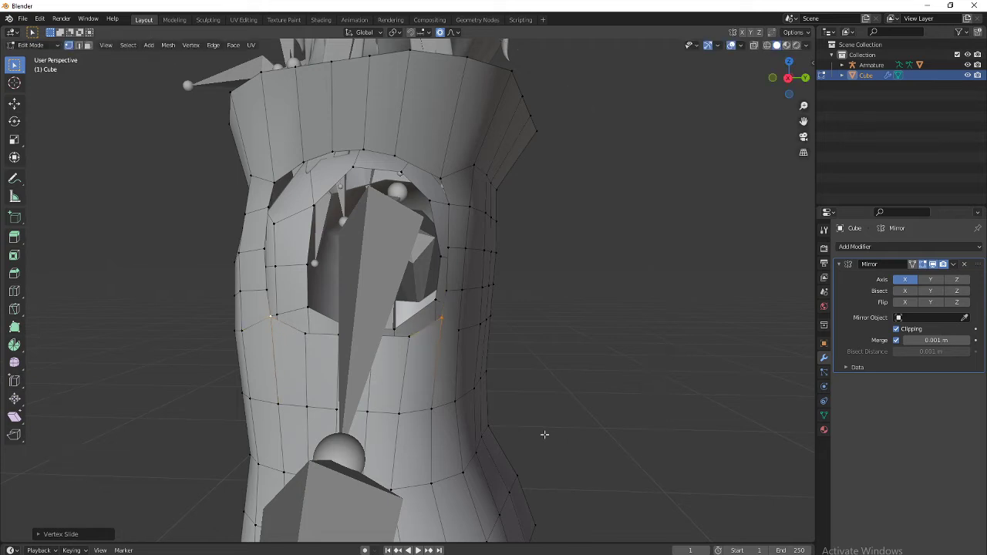
# Step: Slide the armhole's bottom edge slightly down the side panel
pyautogui.moveTo(544, 432); pyautogui.dragTo(467, 327, button='middle')
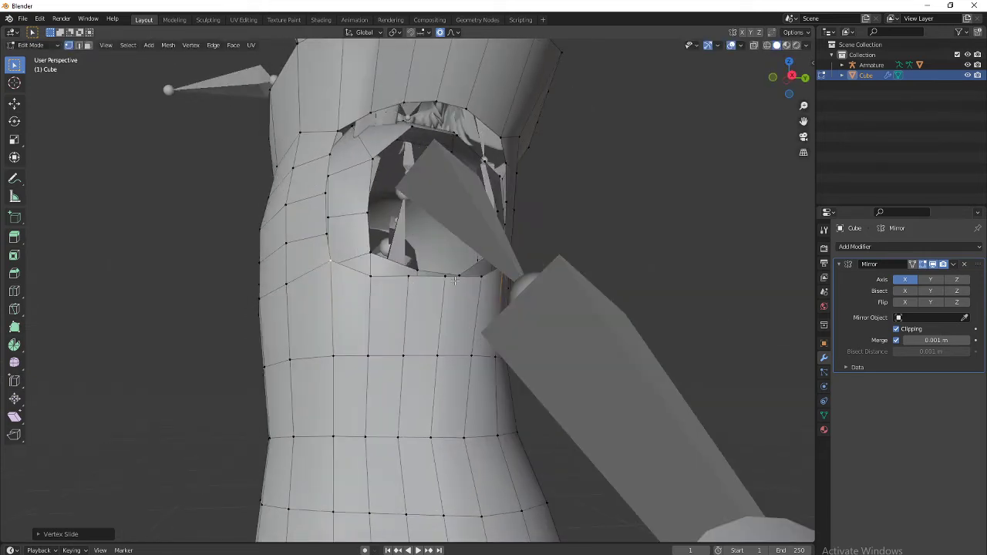
pyautogui.click(407, 278)
pyautogui.press('g')
pyautogui.press('g')
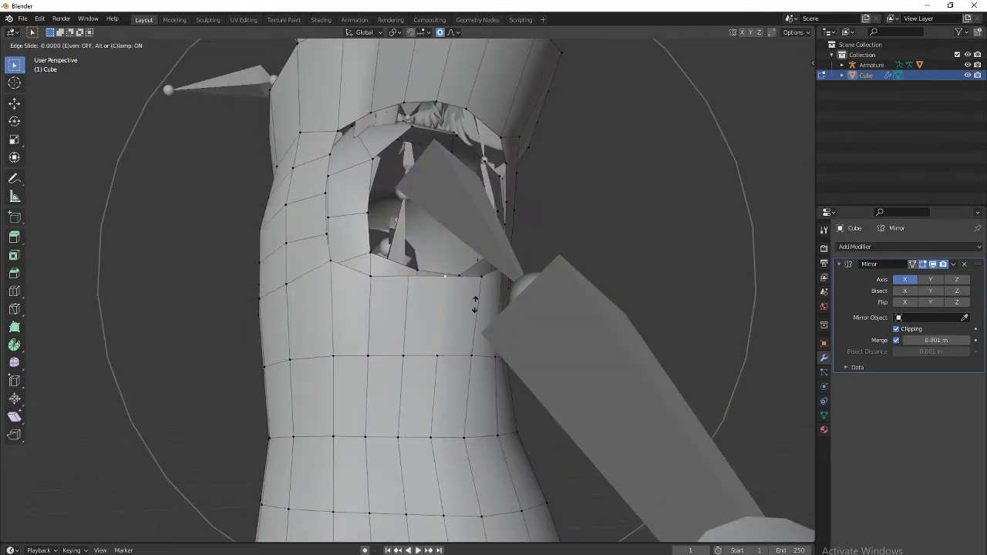
pyautogui.click(478, 308)
# Step: Fine-tune the armhole's remaining lower corner vertices with Vertex Slide, first on the back, then on the front
pyautogui.moveTo(479, 324); pyautogui.dragTo(441, 353, button='middle')
pyautogui.press('g')
pyautogui.press('g')
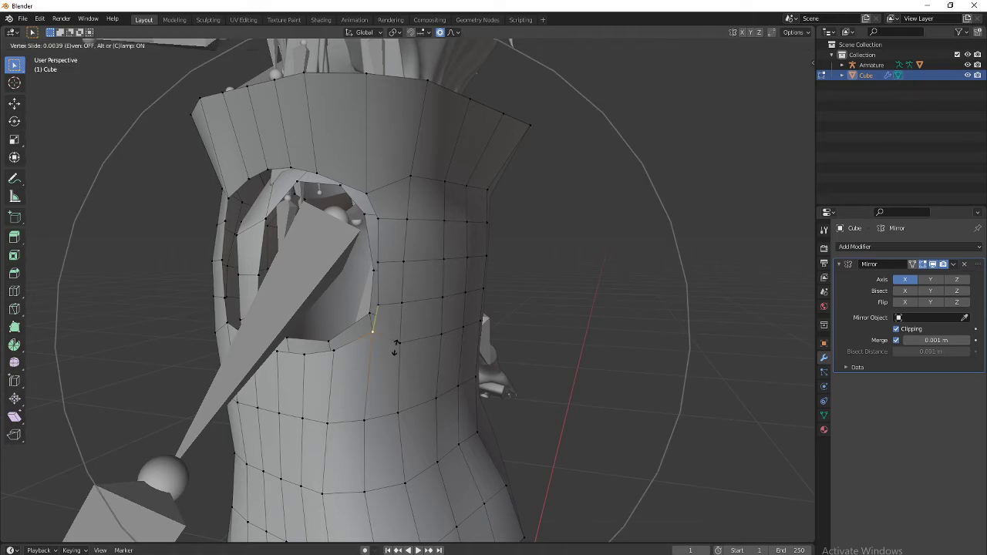
pyautogui.click(419, 366)
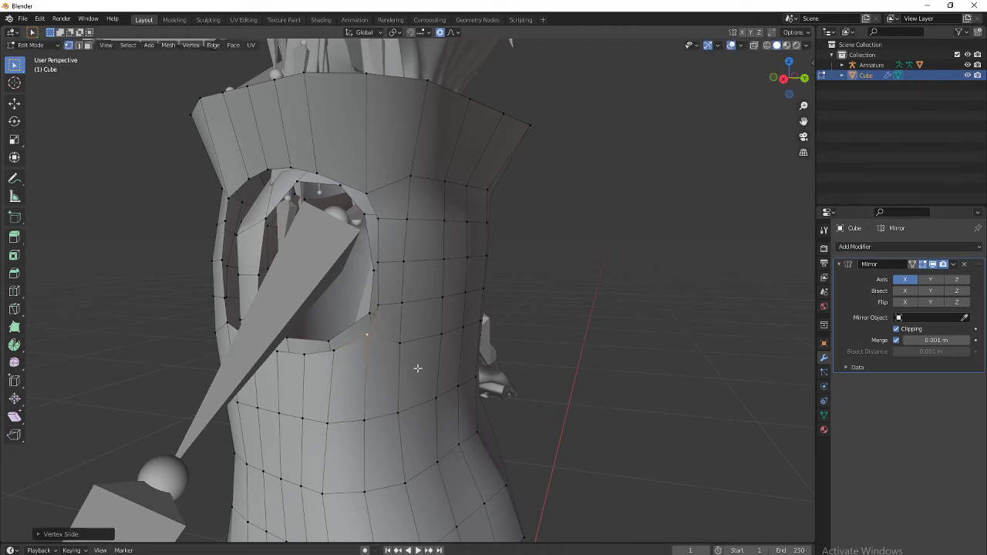
pyautogui.moveTo(419, 365); pyautogui.dragTo(574, 384, button='middle')
pyautogui.press('g')
pyautogui.press('g')
pyautogui.click(521, 334)
# Step: Select the whole linked jacket mesh and apply Smooth Vertices to it
pyautogui.scroll(-3, 515, 341)
pyautogui.hotkey('ctrl', 'l')
pyautogui.hotkey('ctrl', 'v')
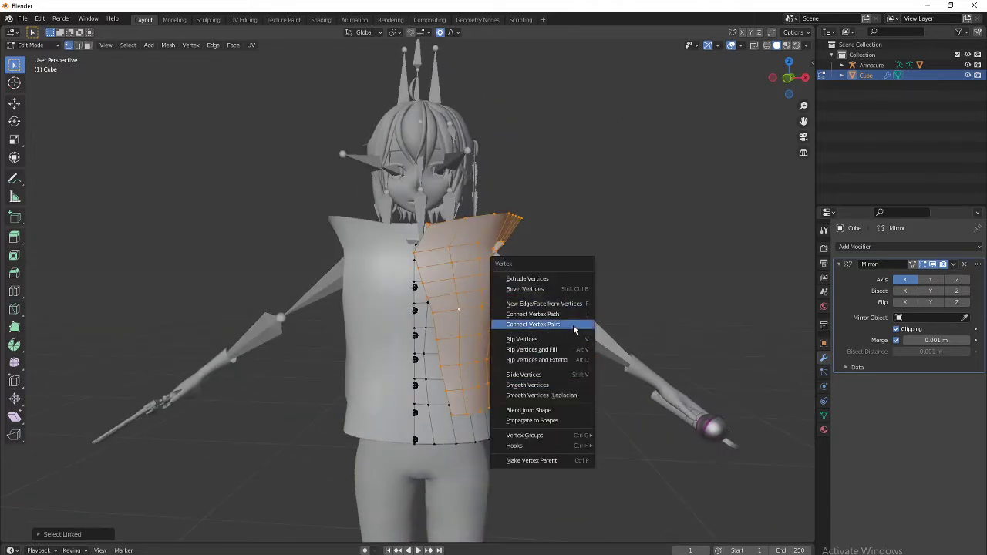
pyautogui.click(572, 385)
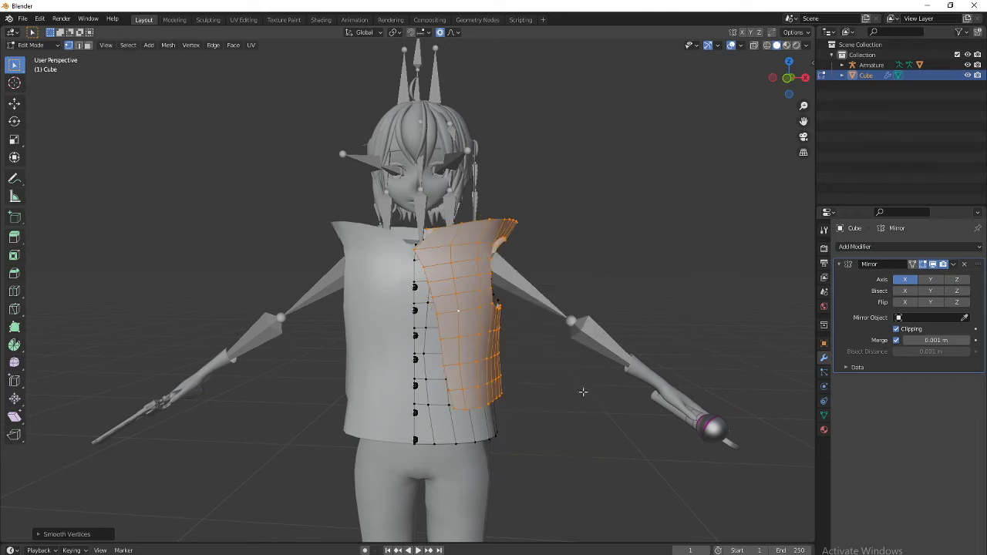
# Step: Select the edge path around the collar's base, scale it to about 0.955 with proportional editing and move it up
pyautogui.moveTo(583, 392)
pyautogui.mouseDown(button='middle')
pyautogui.moveTo(590, 407)
pyautogui.moveTo(565, 395)
pyautogui.mouseUp(button='middle')
pyautogui.scroll(4, 384, 259)
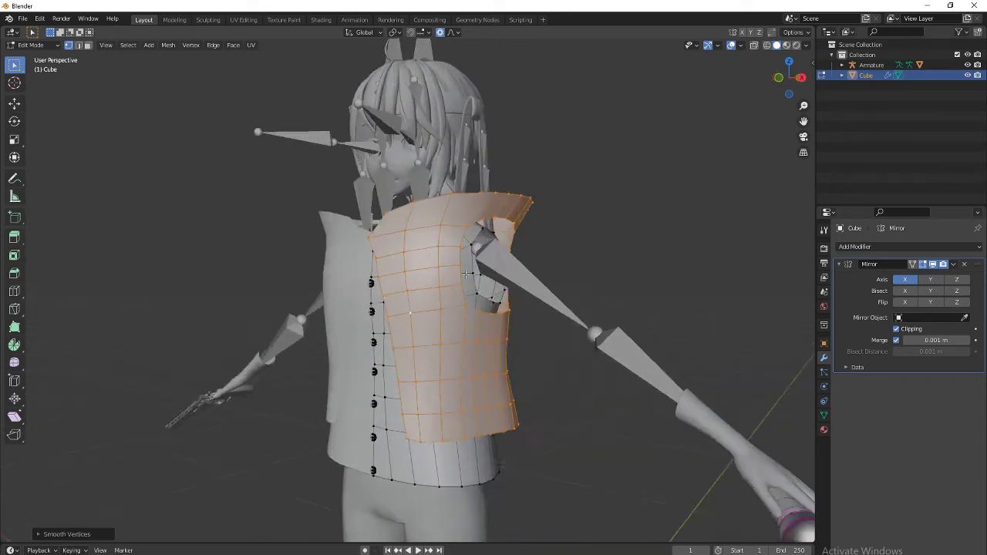
pyautogui.hotkey('alt', 'a')
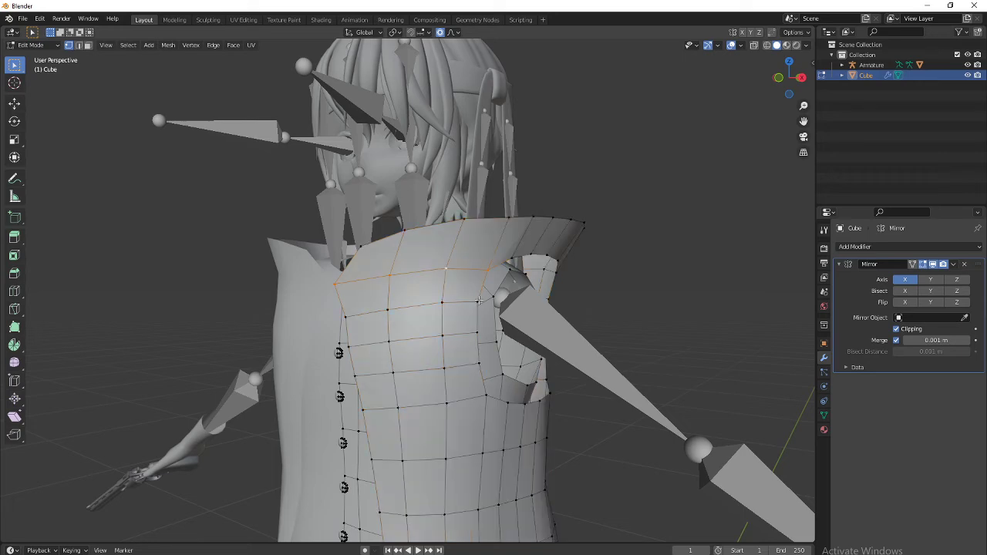
pyautogui.moveTo(480, 301); pyautogui.dragTo(304, 278, button='middle')
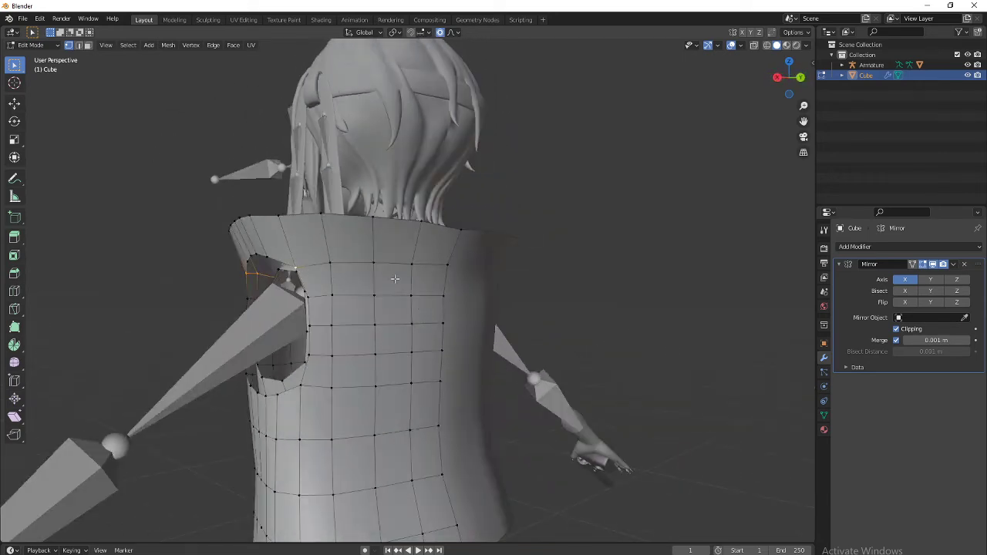
pyautogui.keyDown('ctrl'); pyautogui.click(451, 263); pyautogui.keyUp('ctrl')
pyautogui.moveTo(394, 320); pyautogui.dragTo(636, 362, button='middle')
pyautogui.press('s')
pyautogui.scroll(5, 540, 324)
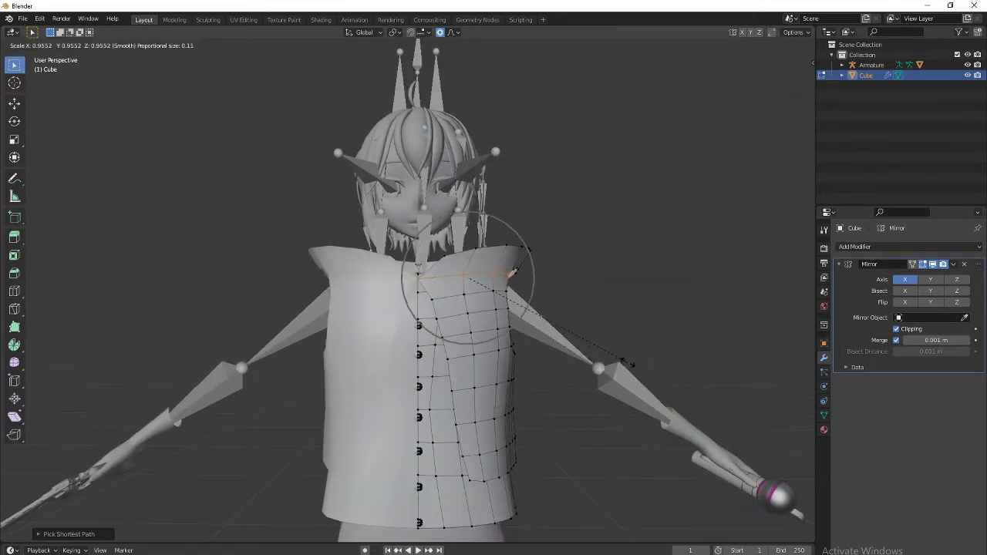
pyautogui.click(627, 363)
pyautogui.press('g')
pyautogui.click(543, 295)
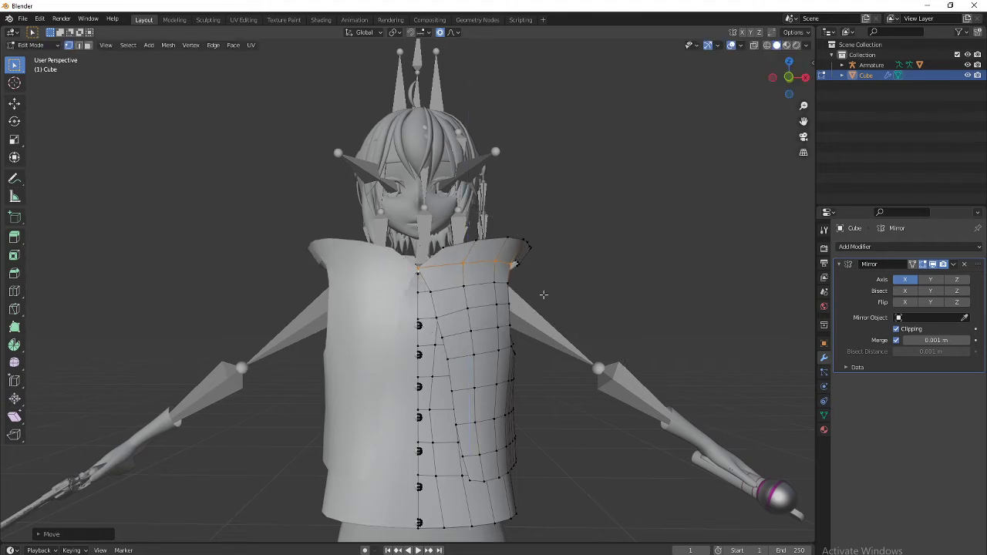
# Step: Select the collar's top edge loop, turn off proportional editing and raise the loop along Z
pyautogui.click(443, 250)
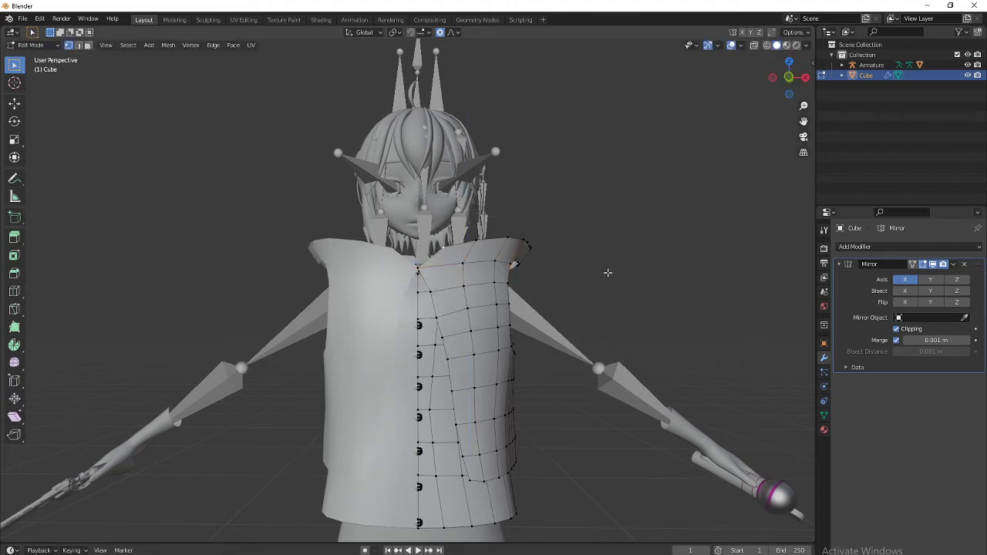
pyautogui.moveTo(608, 273); pyautogui.dragTo(461, 262, button='middle')
pyautogui.keyDown('alt'); pyautogui.click(458, 259); pyautogui.keyUp('alt')
pyautogui.moveTo(580, 327); pyautogui.dragTo(564, 331, button='middle')
pyautogui.press('g')
pyautogui.scroll(3, 571, 320)
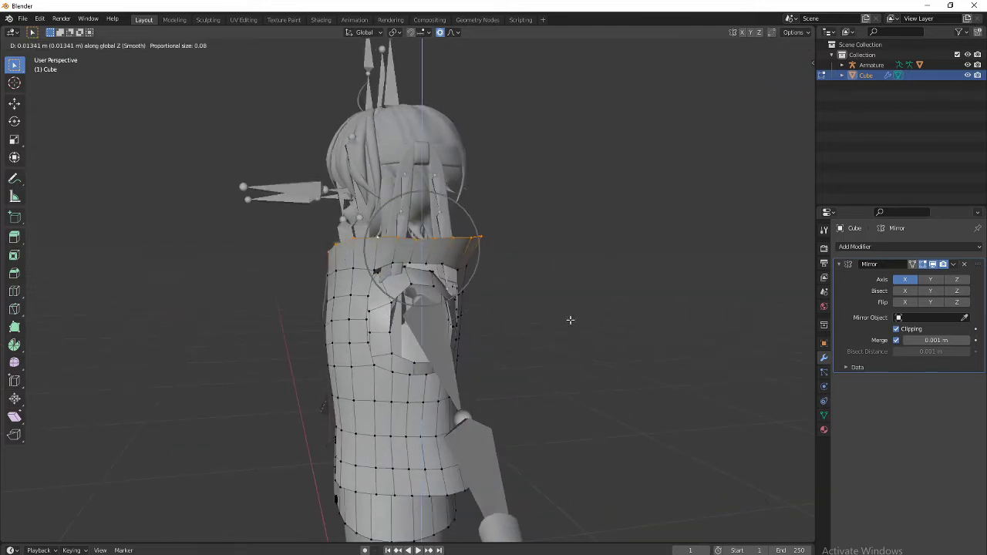
pyautogui.rightClick(571, 319)
pyautogui.click(441, 32)
pyautogui.press('g')
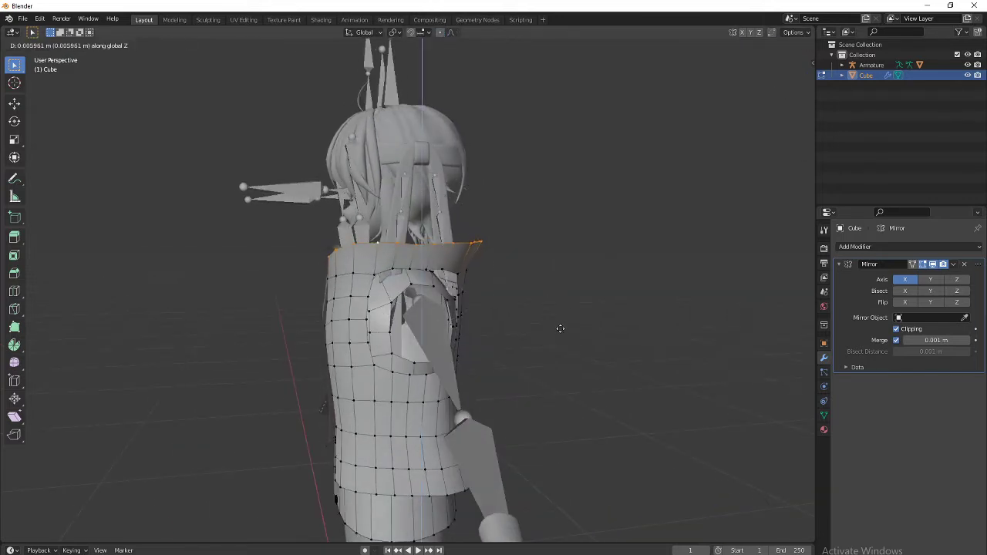
pyautogui.click(567, 324)
# Step: Compare the back of the jacket's collar with the reference picture image0.png
pyautogui.moveTo(566, 323); pyautogui.dragTo(486, 310, button='middle')
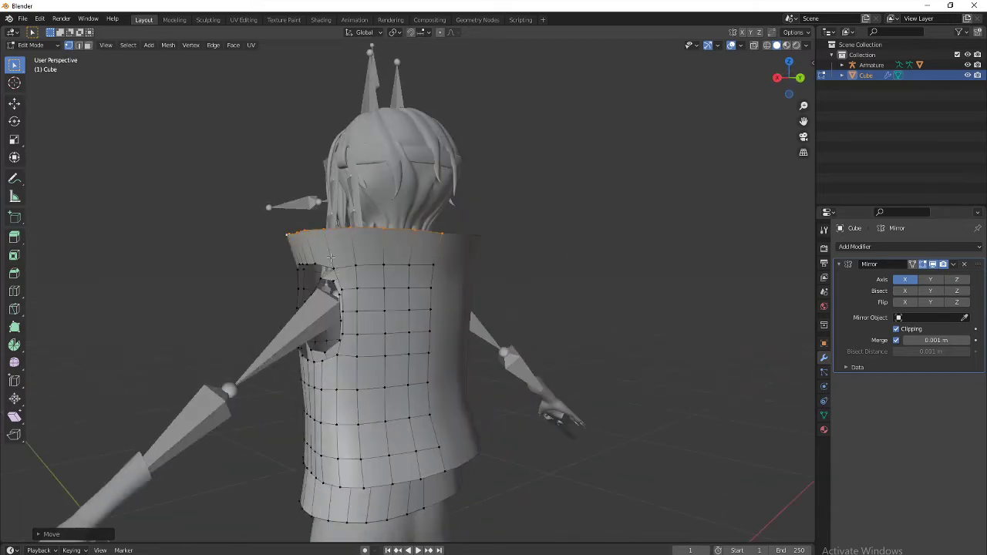
pyautogui.hotkey('alt', 'Tab')
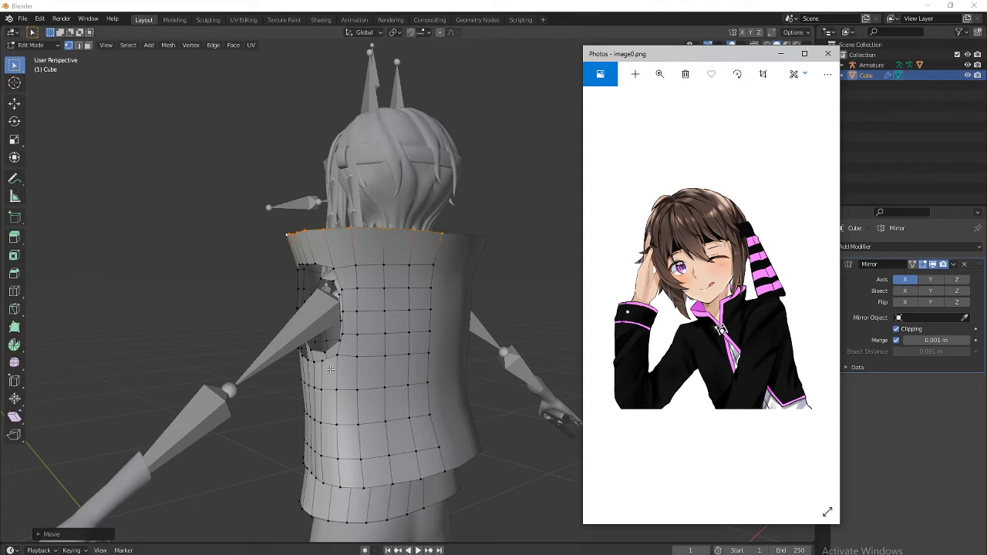
pyautogui.click(376, 395)
# Step: Add a horizontal loop cut around the collar and slide it down close to the collar's base
pyautogui.moveTo(404, 301); pyautogui.dragTo(356, 303, button='middle')
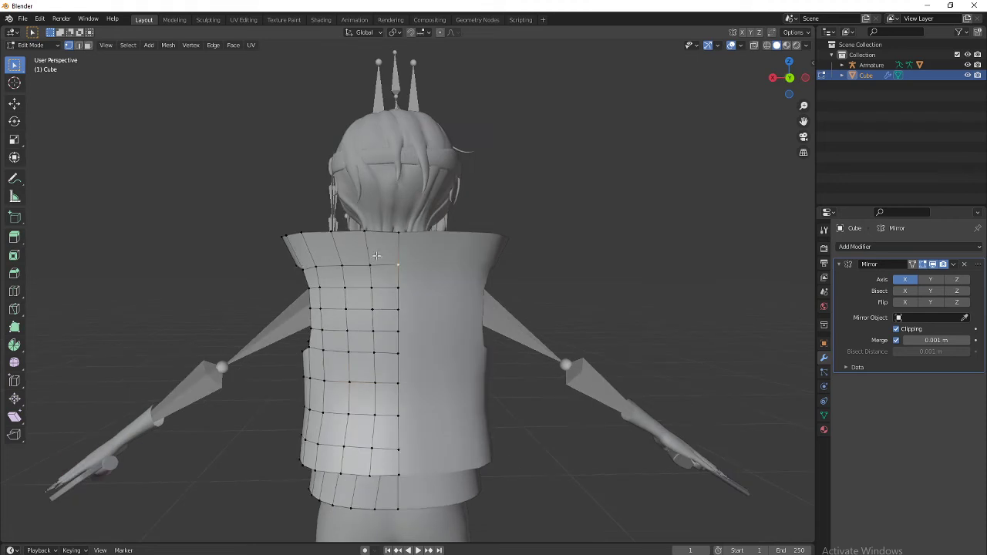
pyautogui.hotkey('ctrl', 'r')
pyautogui.click(364, 249)
pyautogui.rightClick(365, 250)
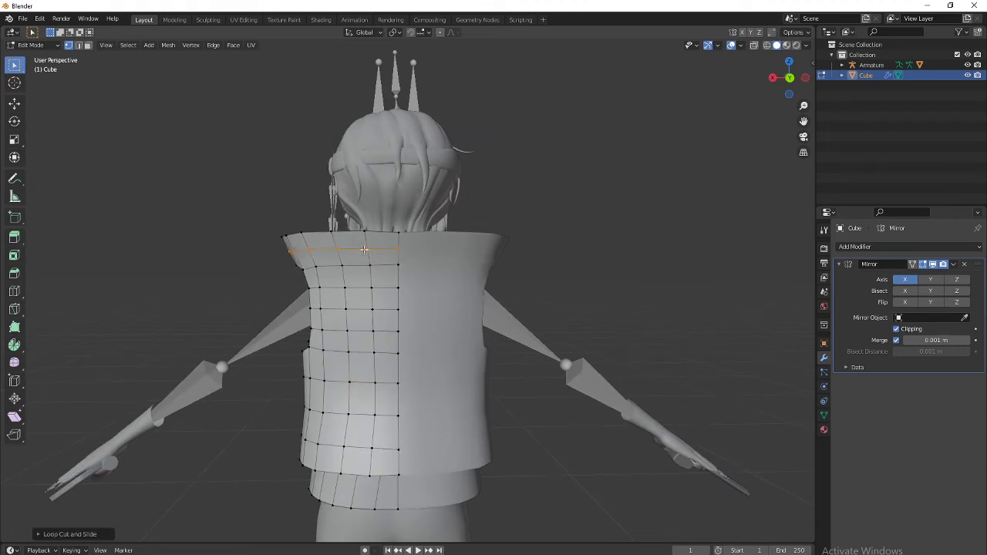
pyautogui.moveTo(409, 274); pyautogui.dragTo(463, 275, button='middle')
pyautogui.press('g')
pyautogui.press('g')
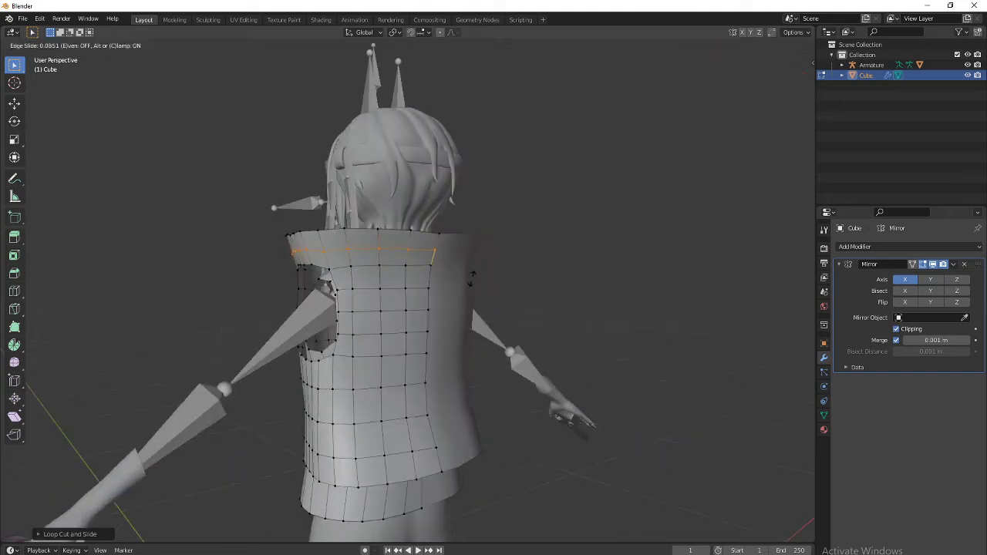
pyautogui.click(474, 286)
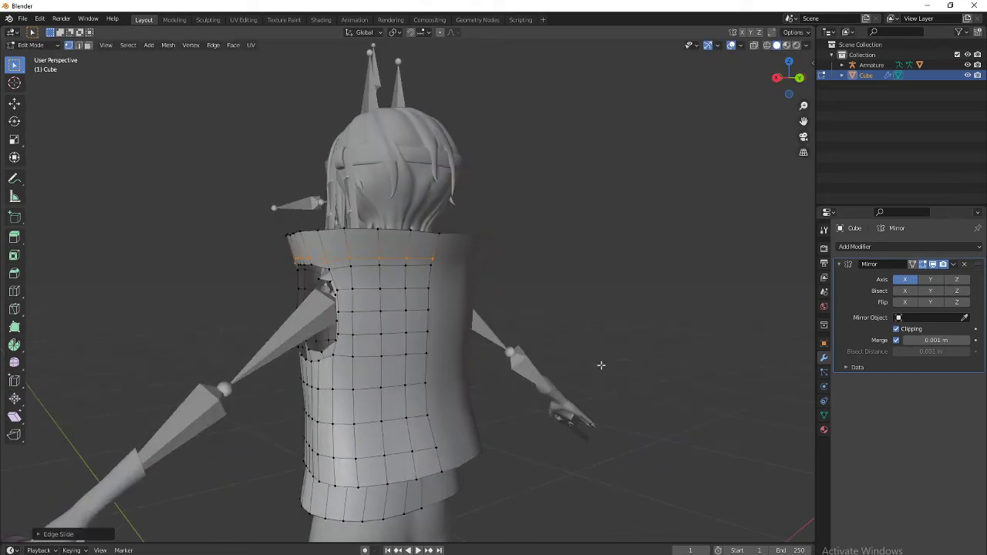
# Step: Scale the selected loop at the collar's base and move it about -0.065 m along X
pyautogui.press('s')
pyautogui.click(483, 340)
pyautogui.moveTo(483, 340); pyautogui.dragTo(436, 369, button='middle')
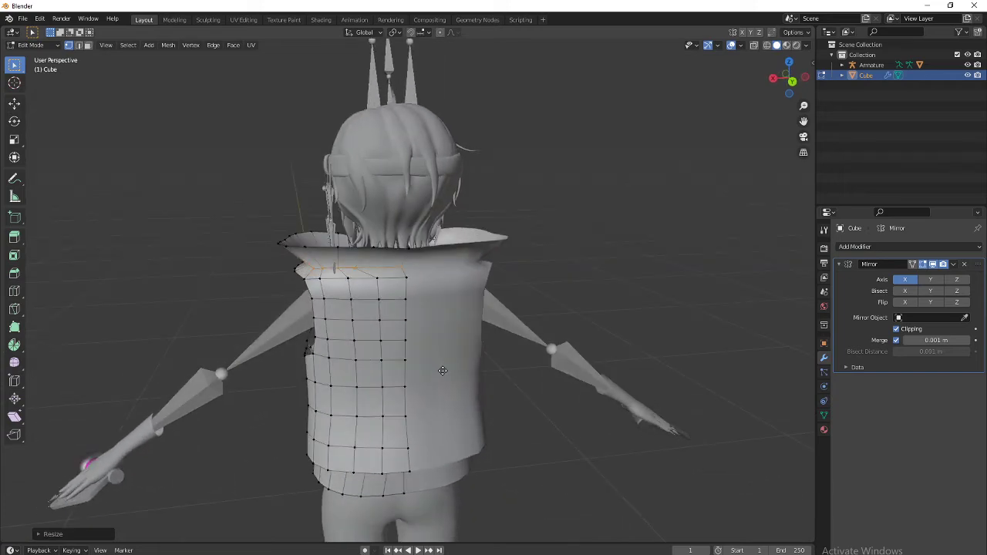
pyautogui.press('g')
pyautogui.press('x')
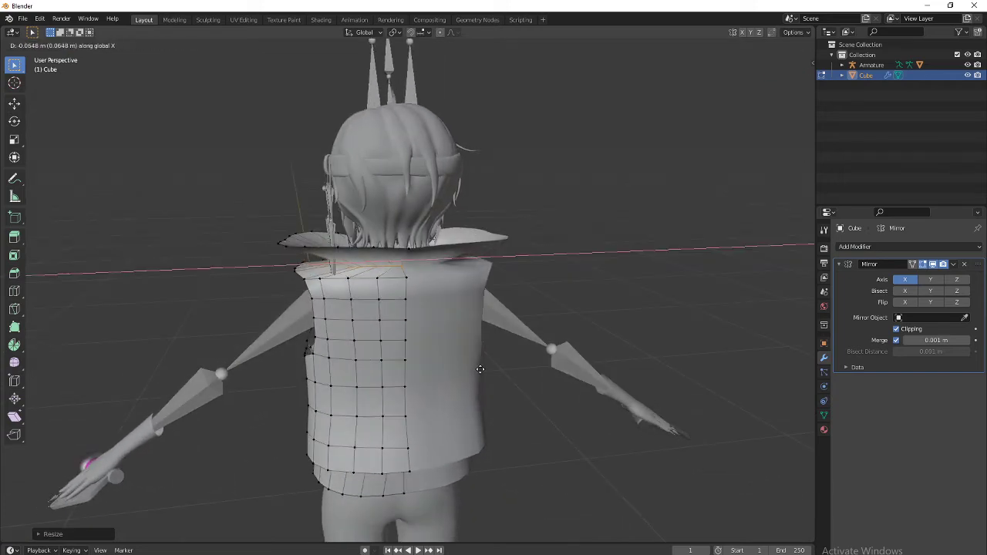
pyautogui.click(480, 369)
# Step: Add a loop cut across the shoulders, select the edge path around the armhole and scale it
pyautogui.moveTo(480, 369); pyautogui.dragTo(437, 329, button='middle')
pyautogui.scroll(-4, 533, 295)
pyautogui.scroll(5, 437, 330)
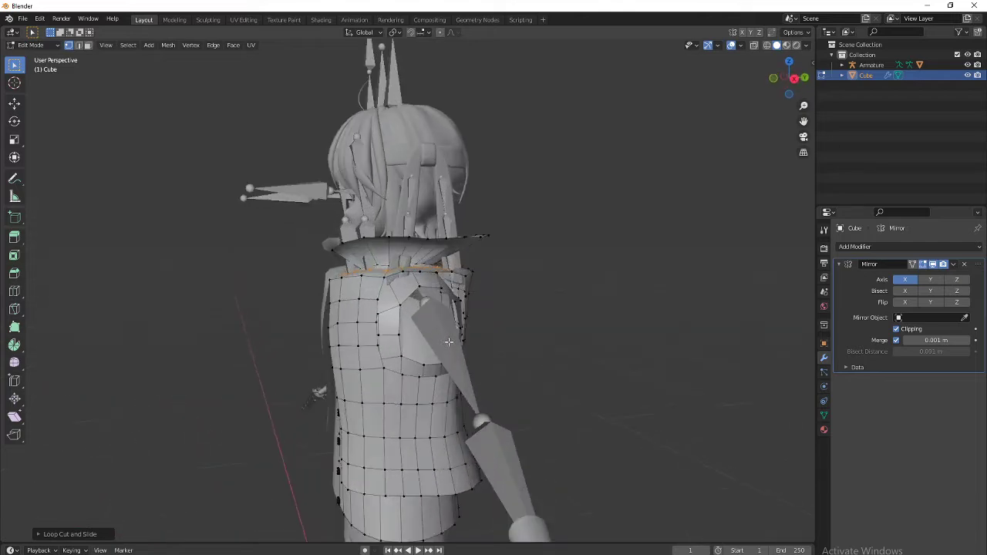
pyautogui.moveTo(381, 275); pyautogui.dragTo(463, 365, button='middle')
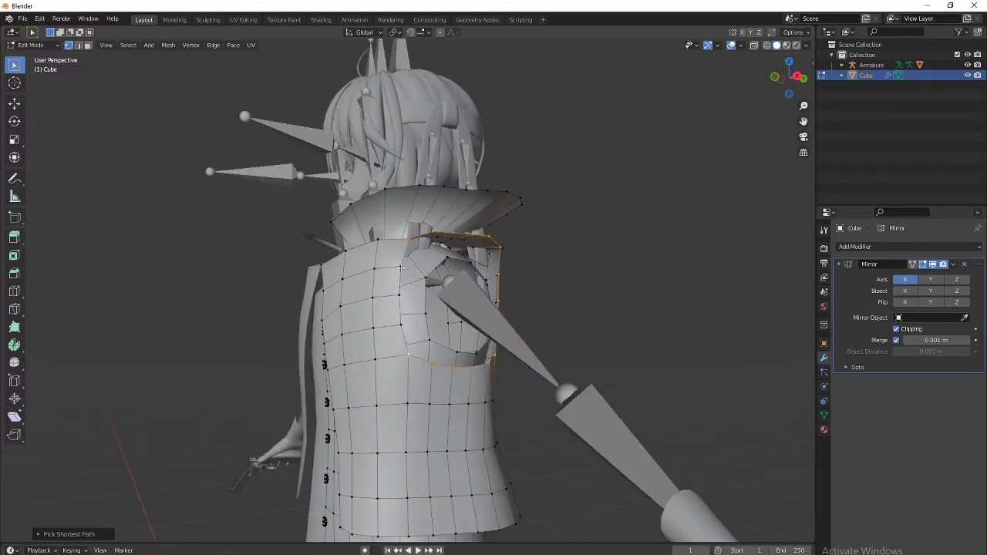
pyautogui.press('s')
pyautogui.click(594, 386)
pyautogui.moveTo(594, 386)
pyautogui.mouseDown(button='middle')
pyautogui.moveTo(571, 405)
pyautogui.moveTo(578, 424)
pyautogui.moveTo(607, 408)
pyautogui.moveTo(601, 385)
pyautogui.mouseUp(button='middle')
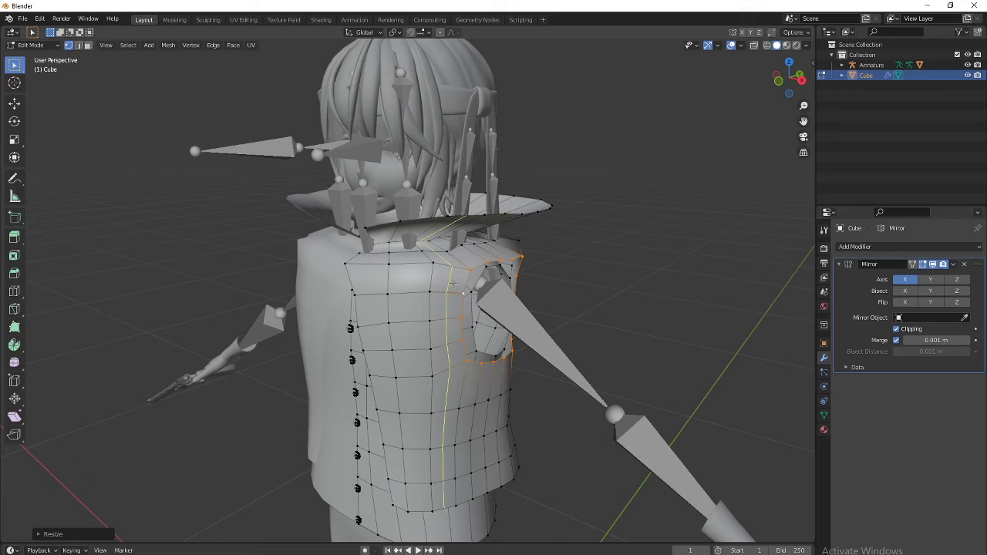
# Step: Add a loop cut across the jacket's shoulder between the armhole and the collar
pyautogui.click(453, 284)
pyautogui.click(458, 257)
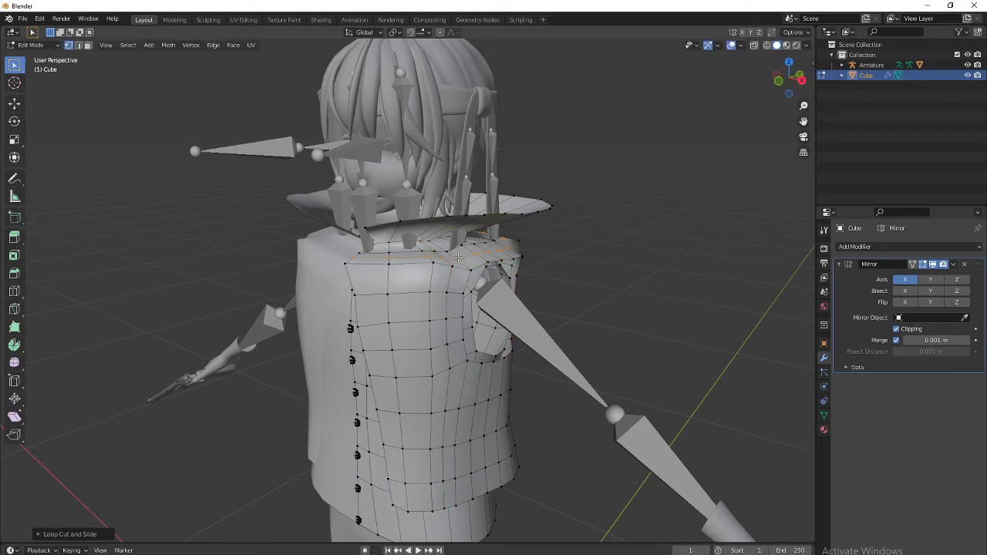
pyautogui.moveTo(610, 354); pyautogui.dragTo(571, 365, button='middle')
# Step: Select the edge path around the armhole and move it about 0.005 m along Y
pyautogui.click(397, 288)
pyautogui.moveTo(498, 351); pyautogui.dragTo(468, 326, button='middle')
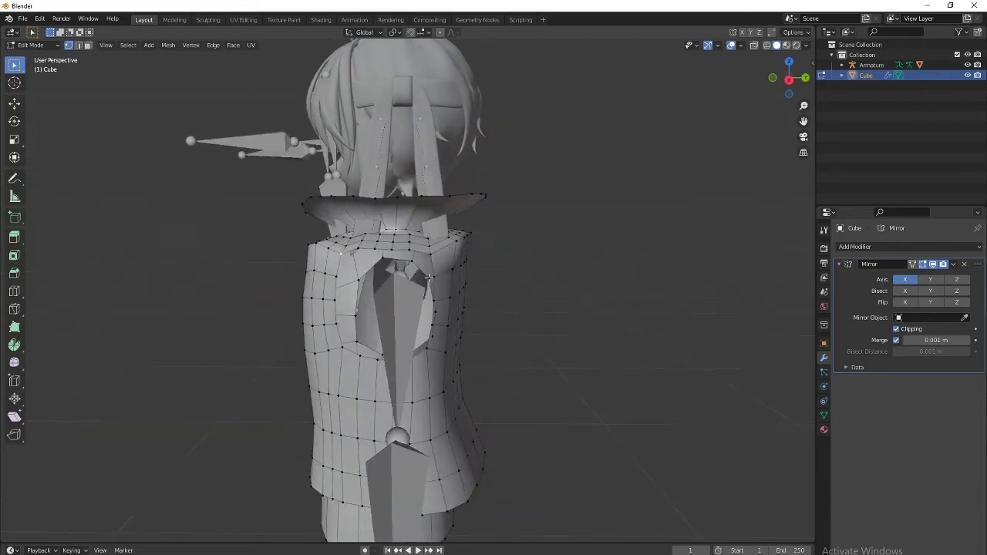
pyautogui.keyDown('ctrl'); pyautogui.click(432, 258); pyautogui.keyUp('ctrl')
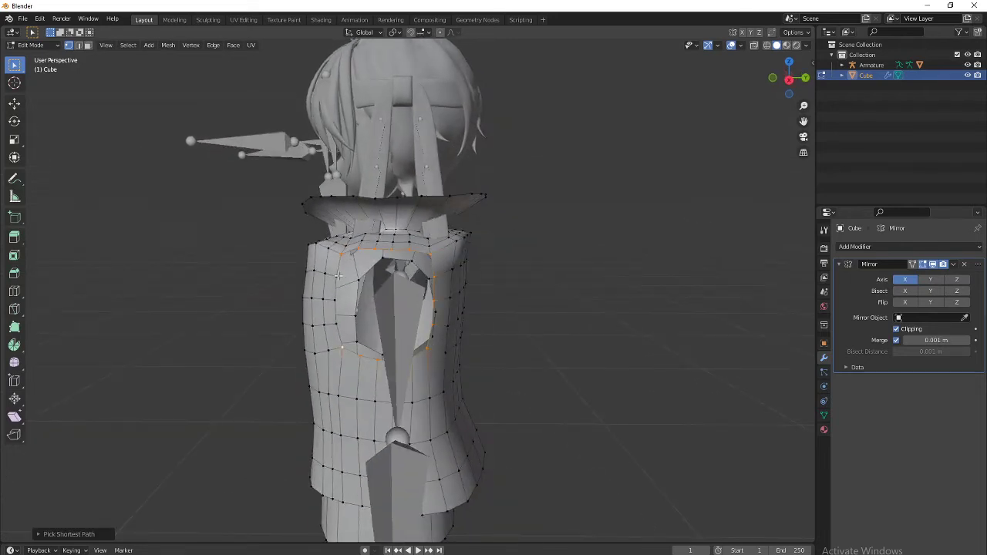
pyautogui.press('g')
pyautogui.press('y')
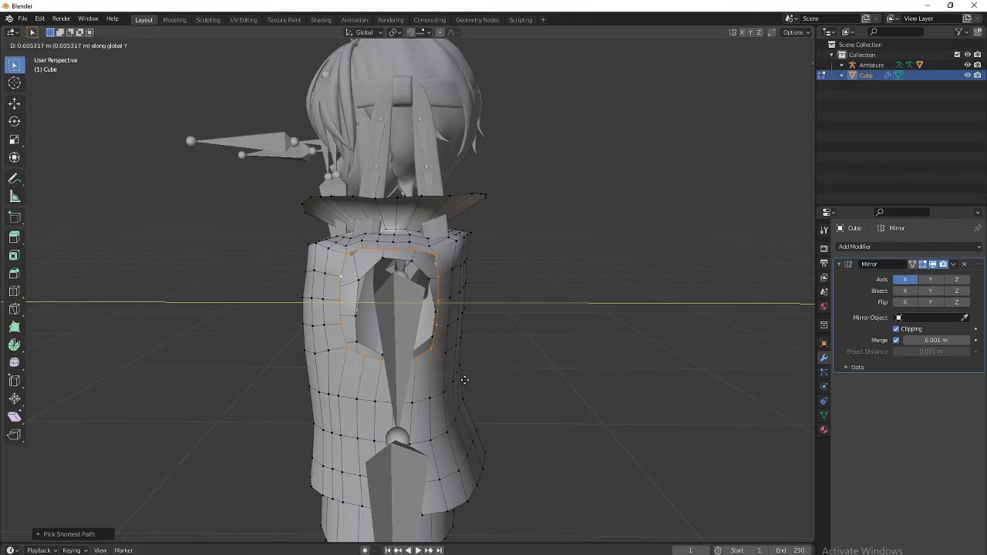
pyautogui.click(465, 380)
# Step: Scale the armhole edge loop and shift it about 0.006 m further along Y
pyautogui.moveTo(511, 397); pyautogui.dragTo(542, 393, button='middle')
pyautogui.press('s')
pyautogui.click(526, 383)
pyautogui.press('g')
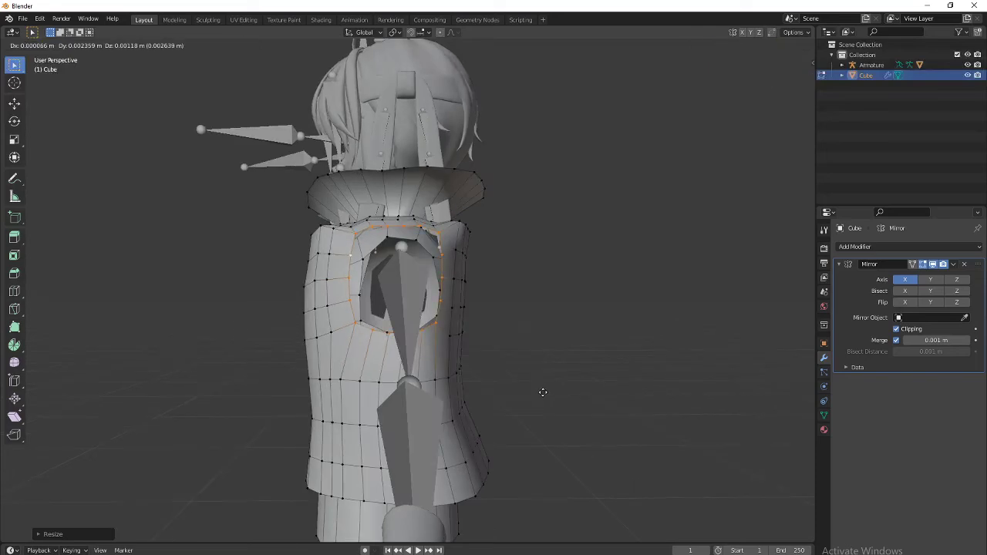
pyautogui.press('y')
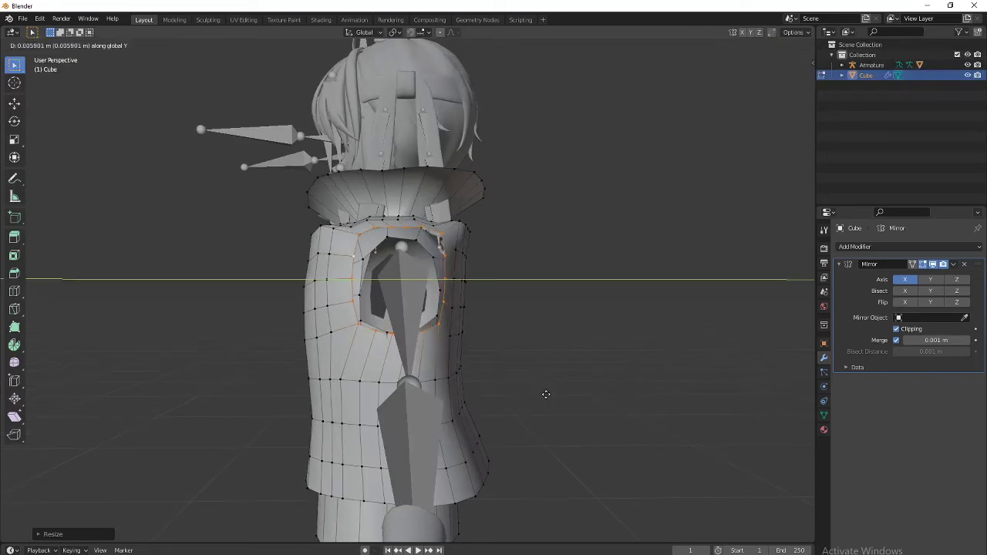
pyautogui.click(546, 395)
# Step: Move the armhole edge loop along X to line it up with the side of the jacket
pyautogui.moveTo(540, 397); pyautogui.dragTo(528, 401, button='middle')
pyautogui.moveTo(416, 329); pyautogui.dragTo(651, 345, button='middle')
pyautogui.press('g')
pyautogui.press('x')
pyautogui.click(568, 344)
# Step: Extrude the armhole loop in front view along the arm to the wrist to form the sleeve
pyautogui.click(790, 79)
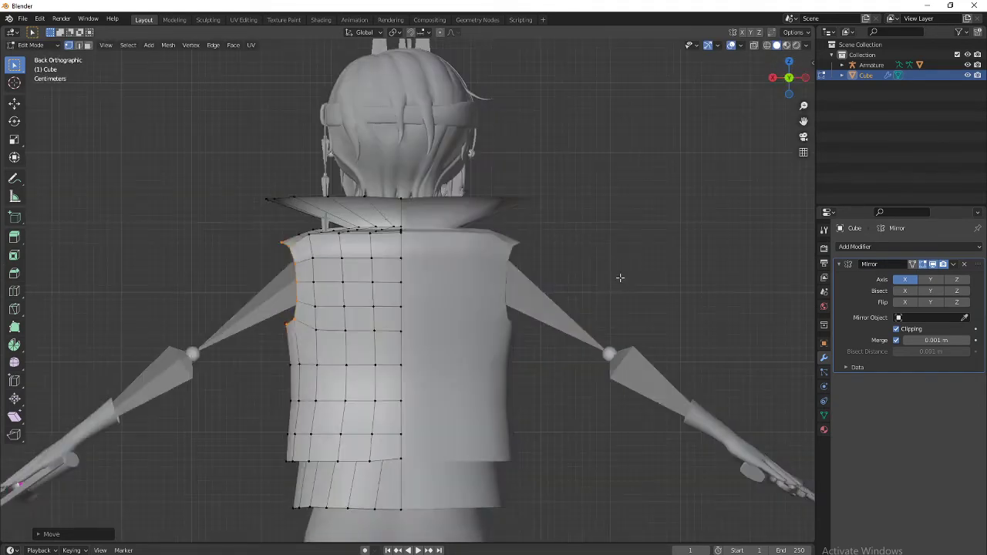
pyautogui.click(789, 78)
pyautogui.scroll(-4, 562, 276)
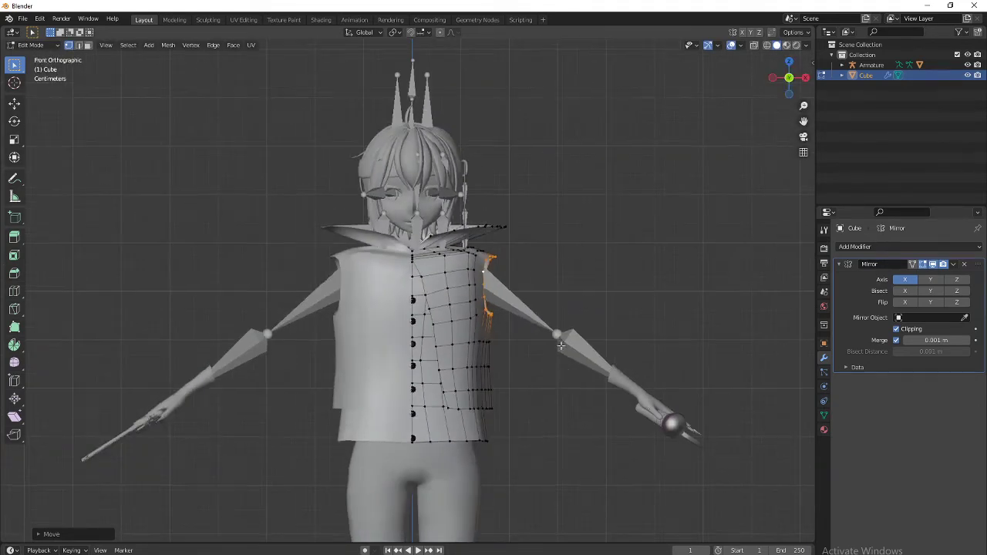
pyautogui.scroll(-1, 564, 277)
pyautogui.keyDown('shift'); pyautogui.moveTo(568, 284); pyautogui.dragTo(598, 371, button='middle'); pyautogui.keyUp('shift')
pyautogui.scroll(1, 598, 370)
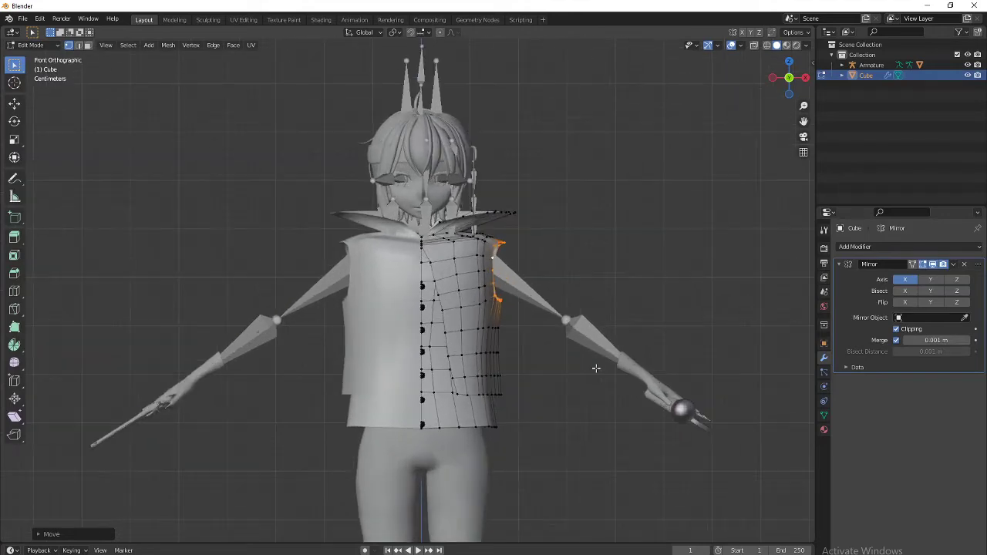
pyautogui.press('e')
pyautogui.click(622, 378)
pyautogui.press('e')
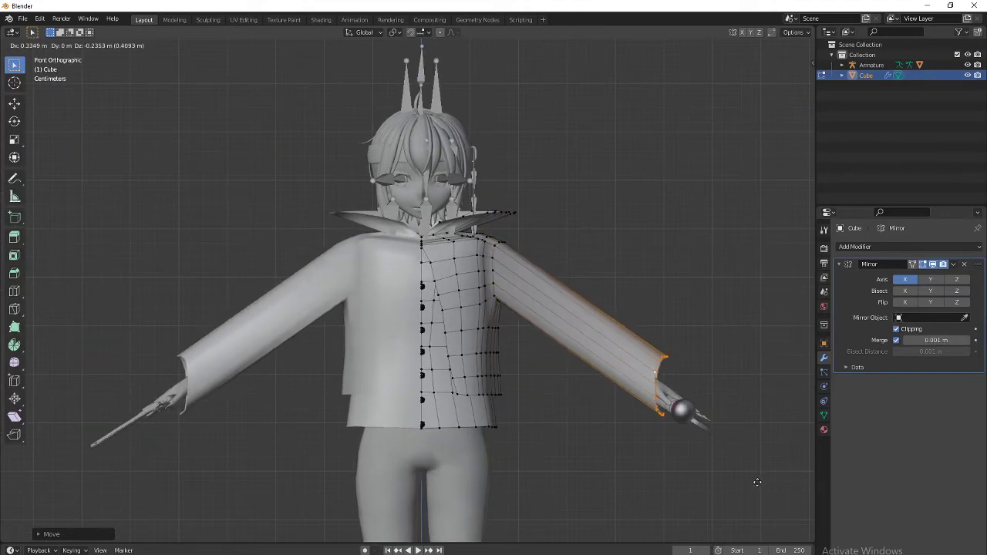
pyautogui.click(753, 483)
# Step: Rotate the sleeve's end loop about 45 degrees, scale it down and compare the sleeve with the reference picture image0.png
pyautogui.click(789, 78)
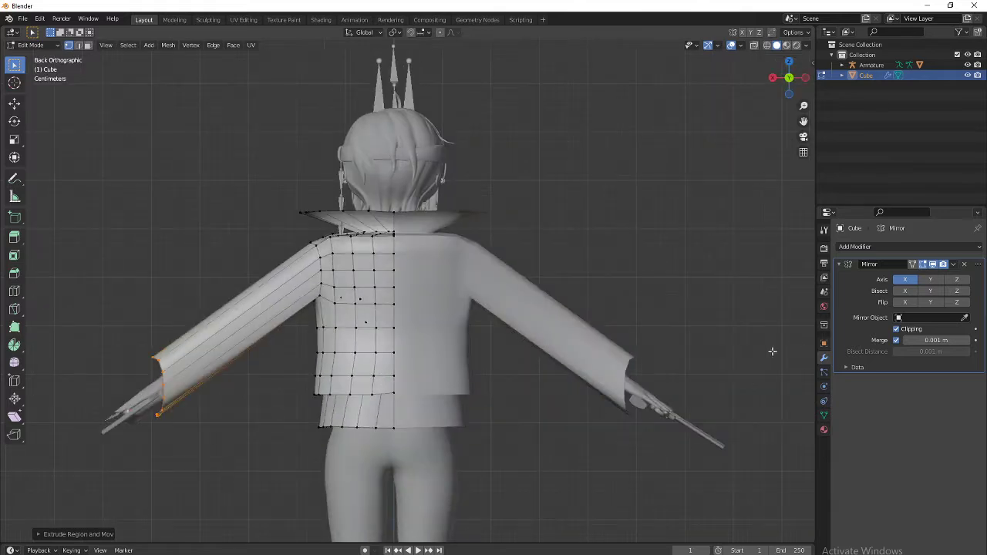
pyautogui.click(789, 78)
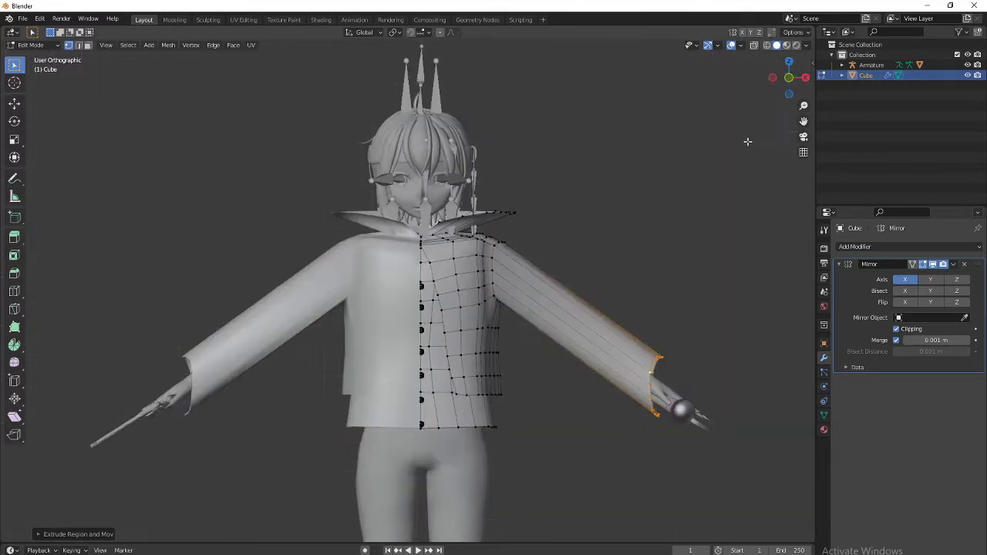
pyautogui.press('r')
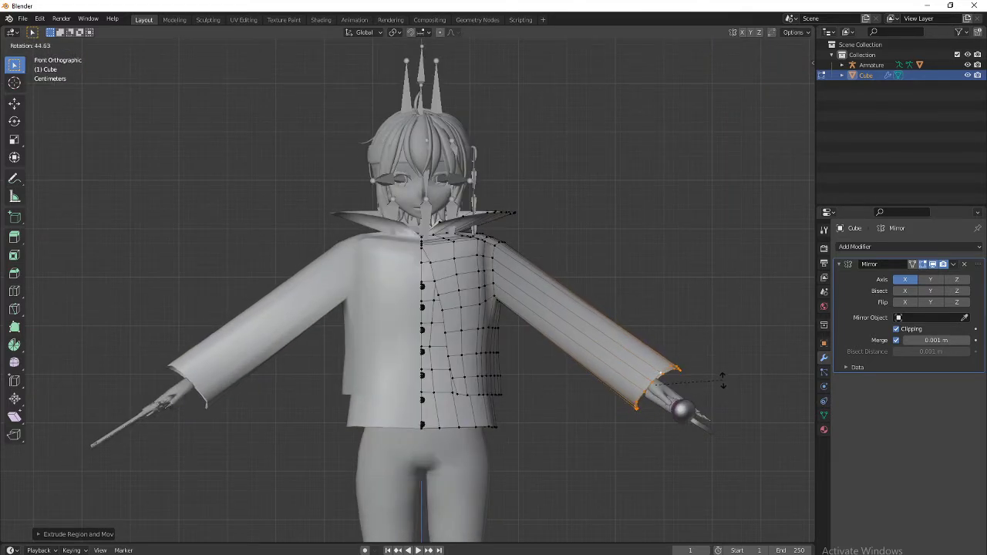
pyautogui.click(720, 378)
pyautogui.press('s')
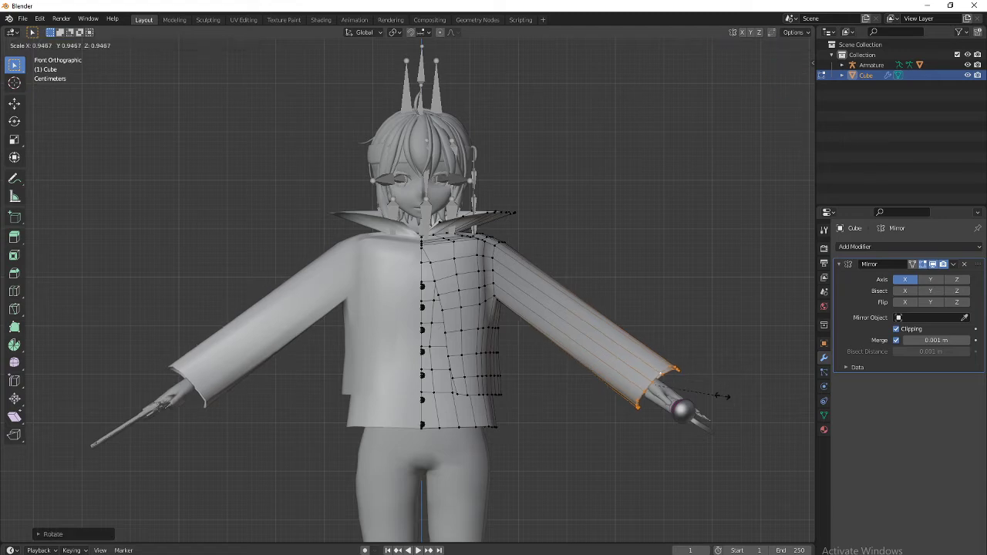
pyautogui.click(705, 398)
pyautogui.hotkey('alt', 'Tab')
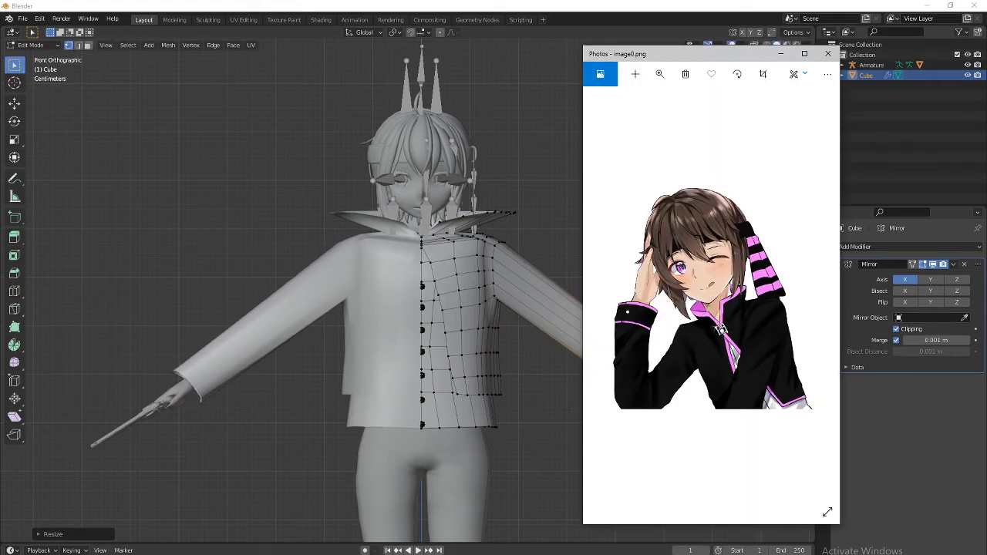
pyautogui.click(780, 51)
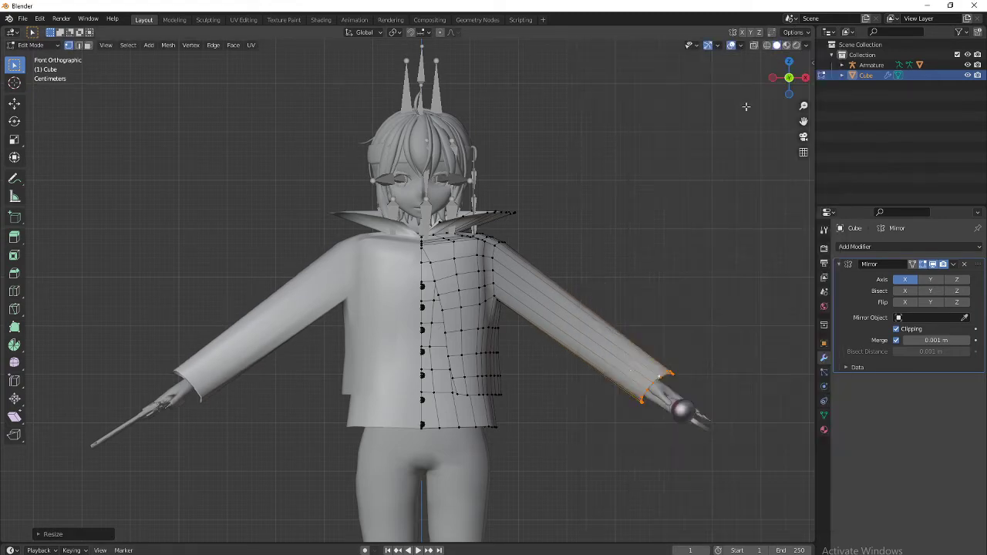
# Step: Add evenly spaced loop cuts around the sleeve from the shoulder to the cuff
pyautogui.moveTo(692, 391); pyautogui.dragTo(560, 351, button='middle')
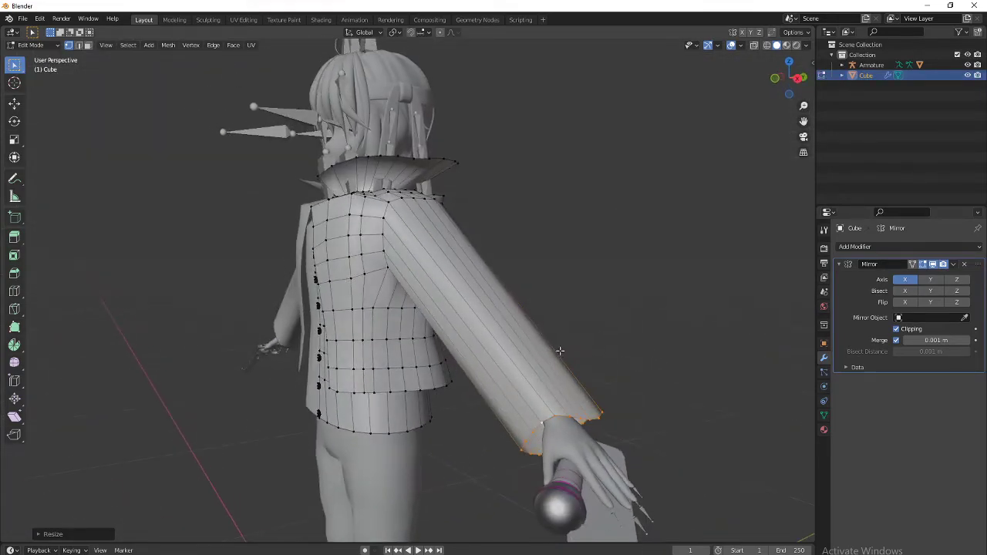
pyautogui.click(373, 296)
pyautogui.rightClick(373, 296)
pyautogui.moveTo(372, 295); pyautogui.dragTo(331, 305, button='middle')
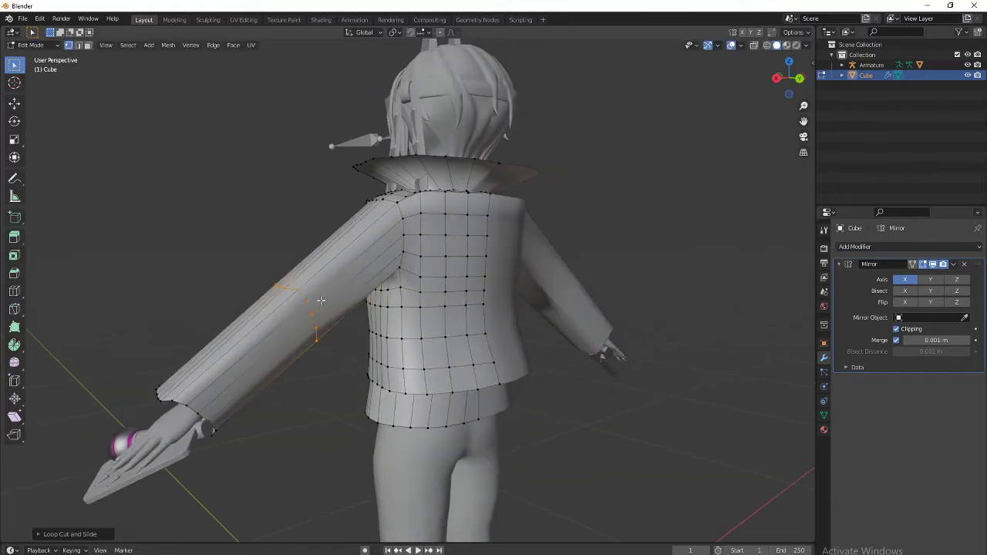
pyautogui.click(342, 268)
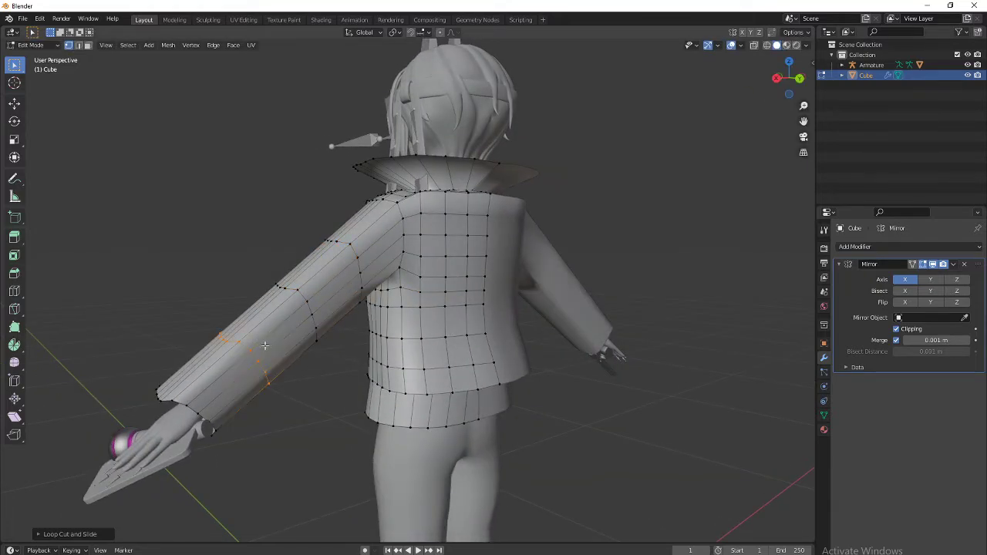
pyautogui.click(377, 235)
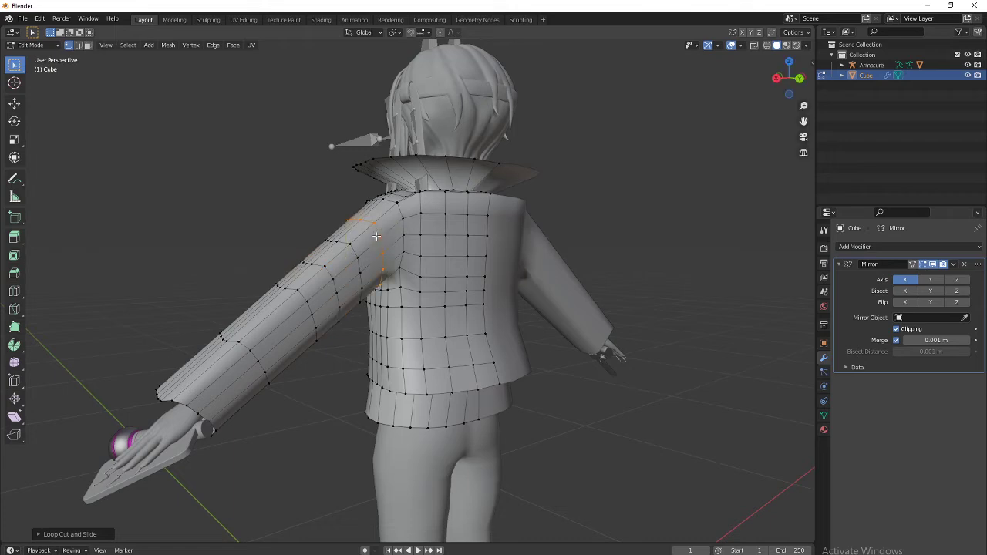
pyautogui.moveTo(276, 340); pyautogui.dragTo(232, 381)
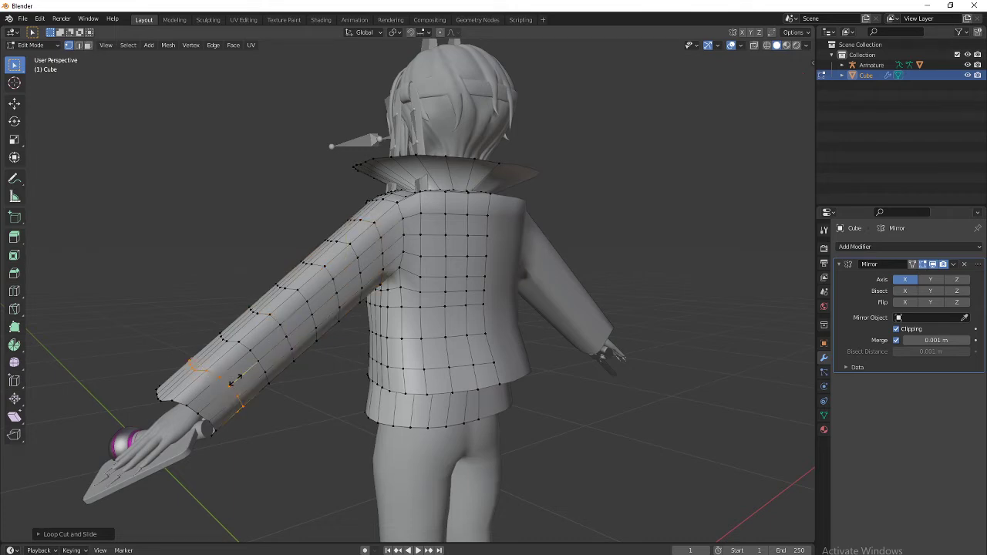
pyautogui.moveTo(243, 380); pyautogui.dragTo(365, 277, button='middle')
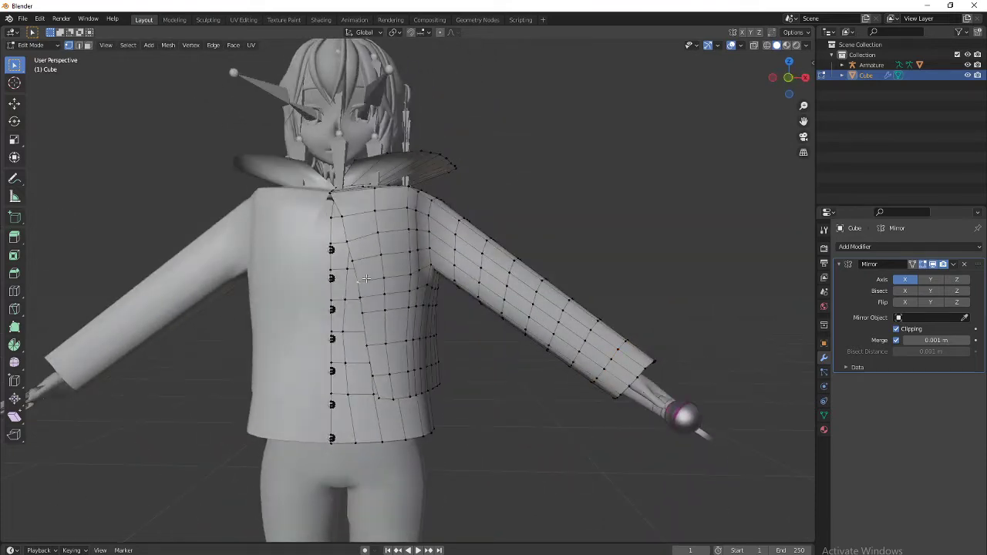
# Step: Select all linked geometry of the jacket and apply Smooth Vertices to it
pyautogui.hotkey('ctrl', 'l')
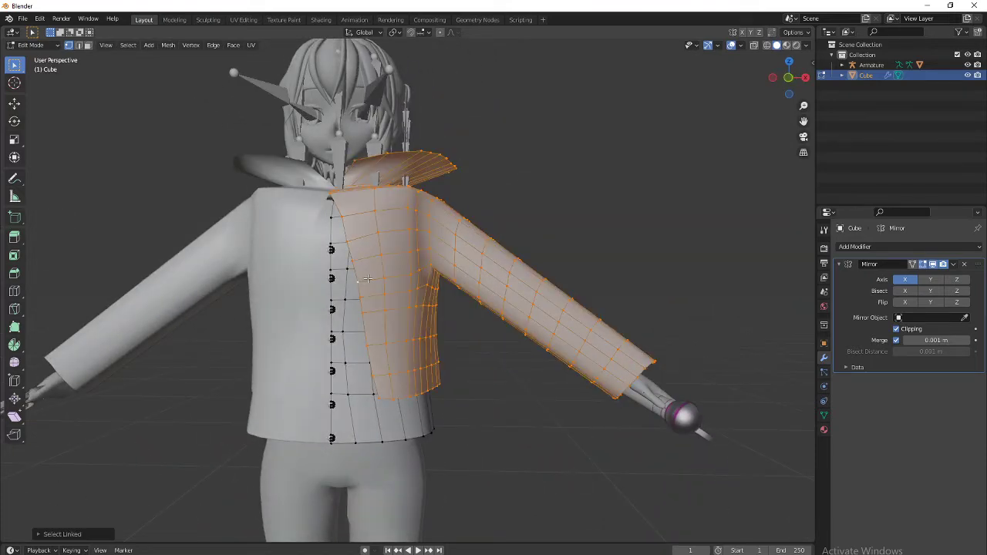
pyautogui.hotkey('ctrl', 'v')
pyautogui.click(455, 312)
pyautogui.moveTo(482, 259)
pyautogui.mouseDown(button='middle')
pyautogui.moveTo(502, 276)
pyautogui.moveTo(480, 269)
pyautogui.mouseUp(button='middle')
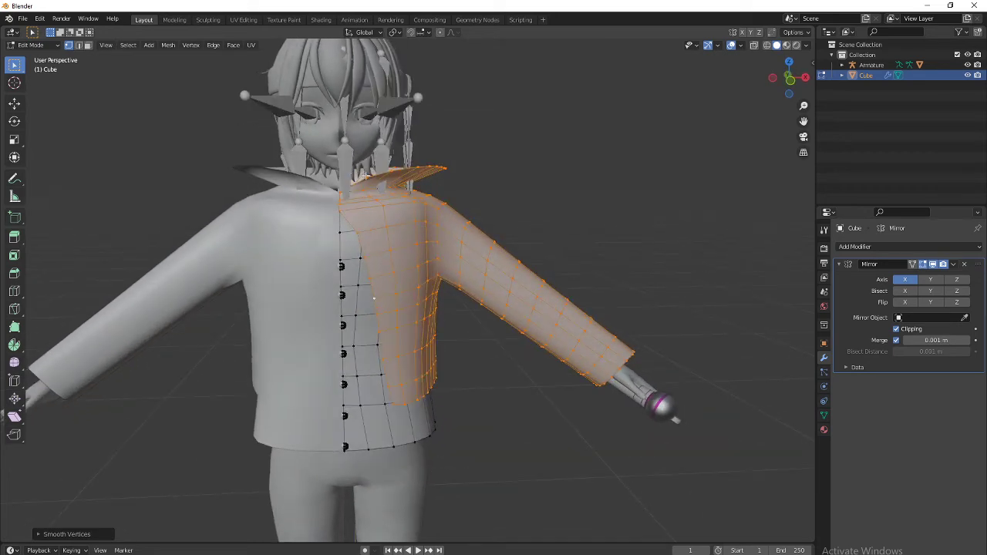
# Step: Select the front upper vertex of the collar and move it along Z
pyautogui.click(366, 176)
pyautogui.scroll(4, 378, 189)
pyautogui.keyDown('shift'); pyautogui.moveTo(392, 182); pyautogui.dragTo(535, 272, button='middle'); pyautogui.keyUp('shift')
pyautogui.scroll(1, 500, 360)
pyautogui.press('g')
pyautogui.press('z')
pyautogui.click(483, 339)
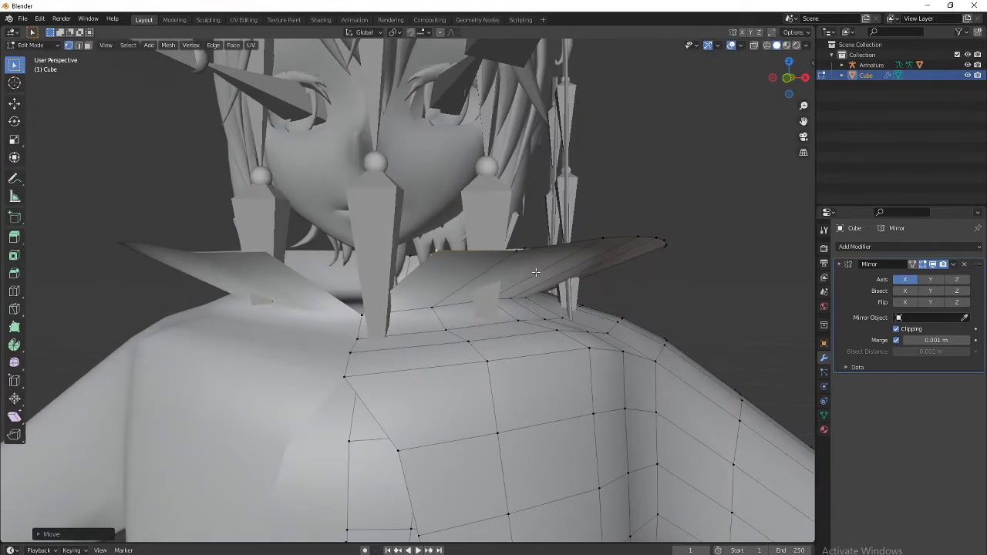
# Step: Select the collar's top edge loop, scale it down and move it inward along X
pyautogui.keyDown('alt'); pyautogui.click(554, 245); pyautogui.keyUp('alt')
pyautogui.press('s')
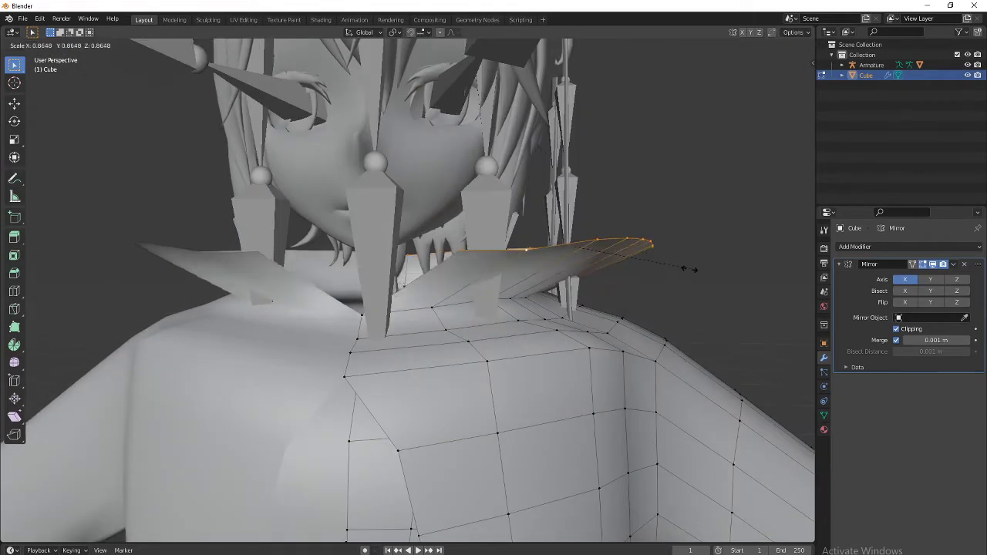
pyautogui.click(651, 270)
pyautogui.press('g')
pyautogui.press('x')
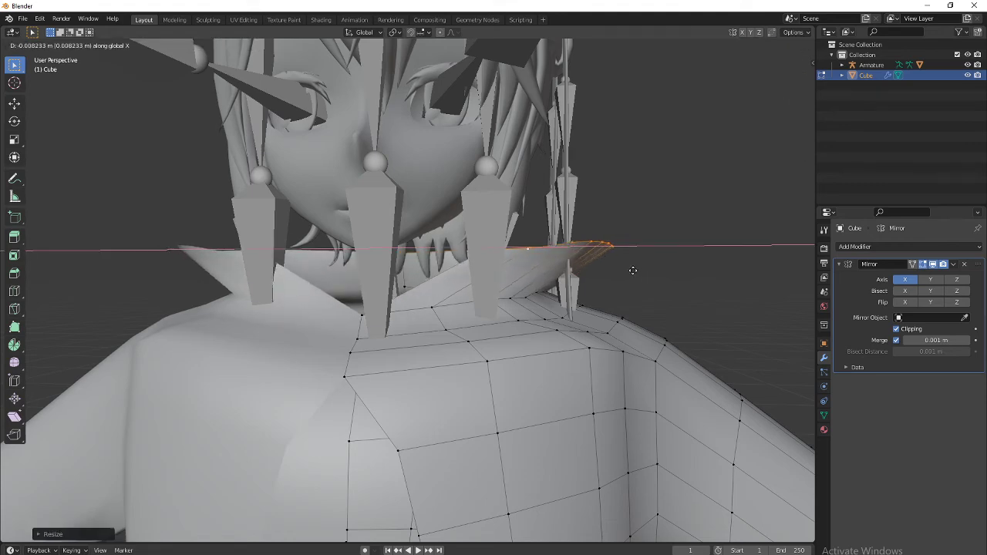
pyautogui.click(588, 279)
# Step: Try to lower the vertex at the upper back's centre, below the collar, along Z with proportional editing
pyautogui.moveTo(615, 310); pyautogui.dragTo(484, 307, button='middle')
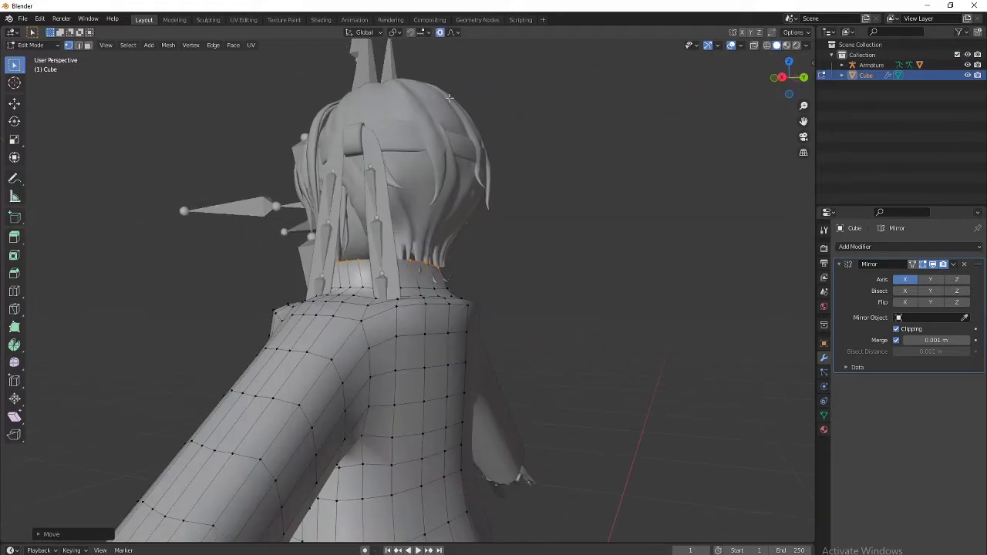
pyautogui.keyDown('shift'); pyautogui.moveTo(549, 350); pyautogui.dragTo(513, 326, button='middle'); pyautogui.keyUp('shift')
pyautogui.scroll(1, 514, 326)
pyautogui.click(444, 246)
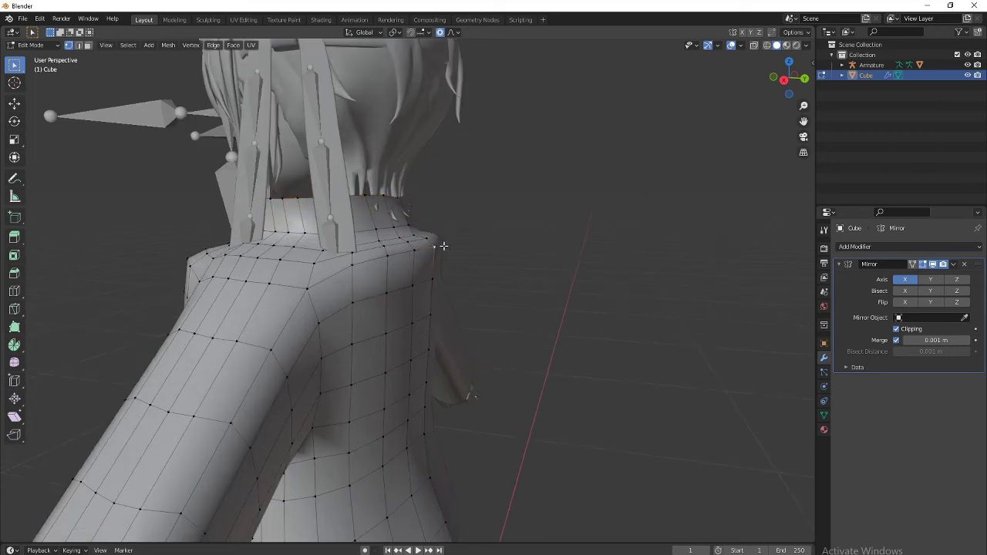
pyautogui.press('g')
pyautogui.press('z')
pyautogui.scroll(-4, 476, 255)
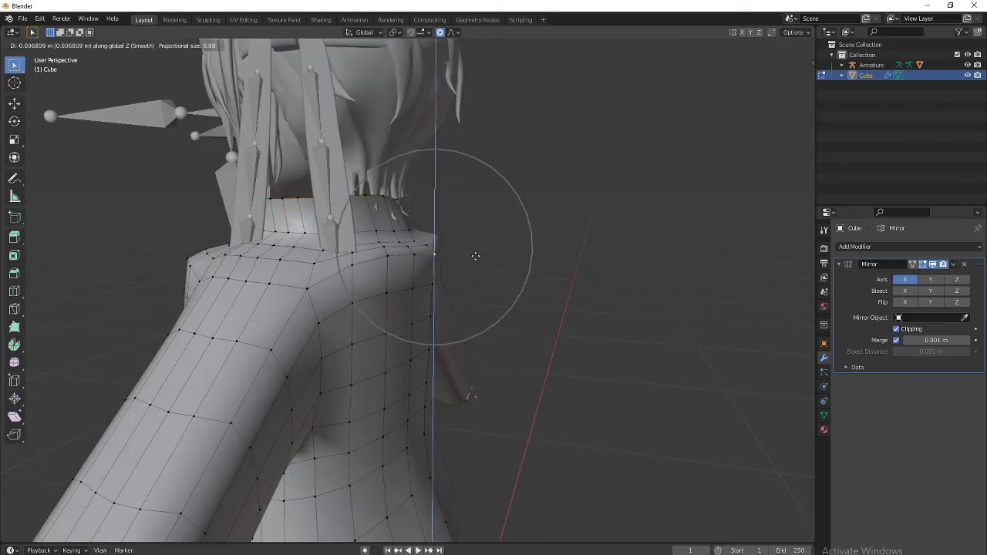
pyautogui.click(475, 256)
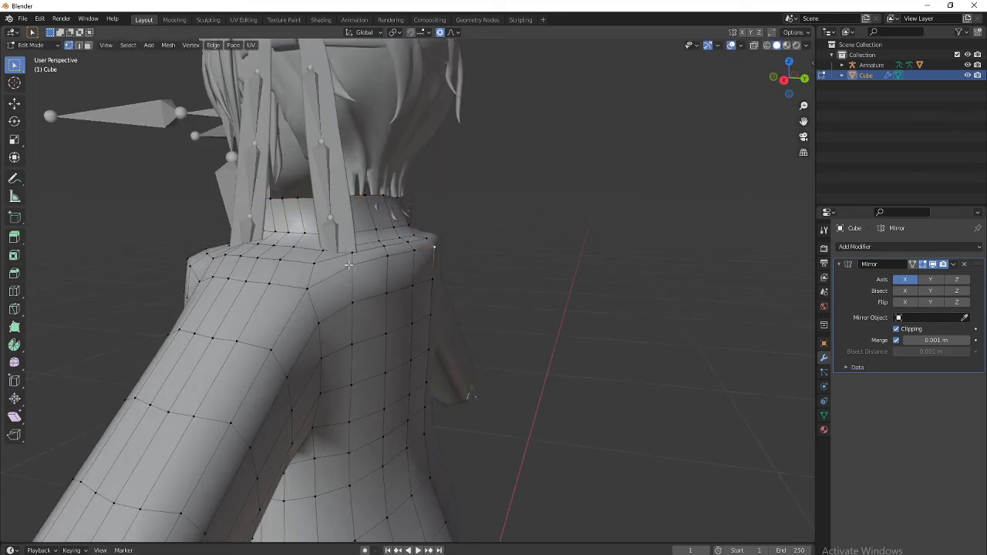
# Step: Select the edge row across the jacket's upper back and move it about -0.014 m along Y with proportional size 0.08
pyautogui.keyDown('ctrl'); pyautogui.click(348, 266); pyautogui.keyUp('ctrl')
pyautogui.moveTo(473, 287); pyautogui.dragTo(522, 283, button='middle')
pyautogui.press('g')
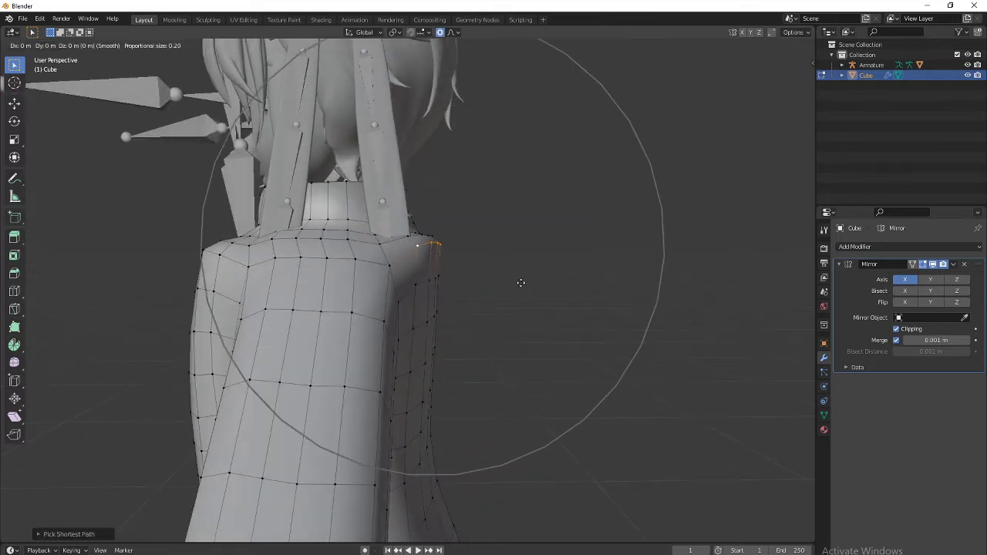
pyautogui.press('y')
pyautogui.scroll(10, 513, 286)
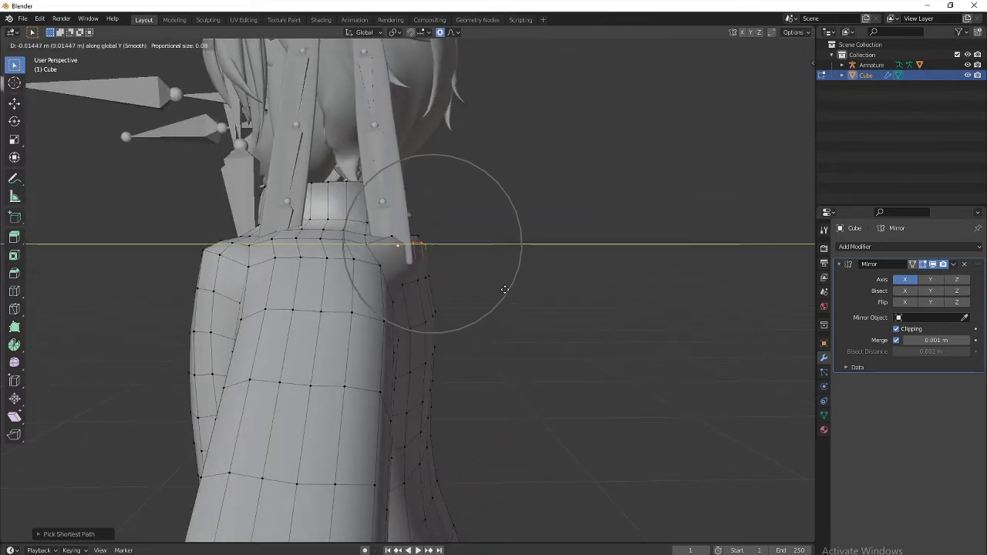
pyautogui.click(504, 290)
pyautogui.press('g')
pyautogui.press('z')
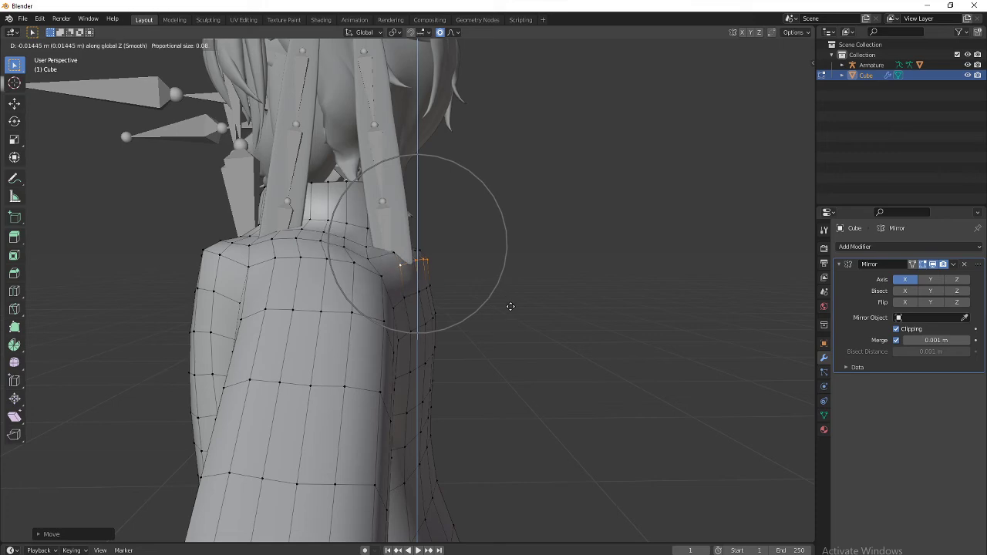
pyautogui.rightClick(511, 307)
pyautogui.press('g')
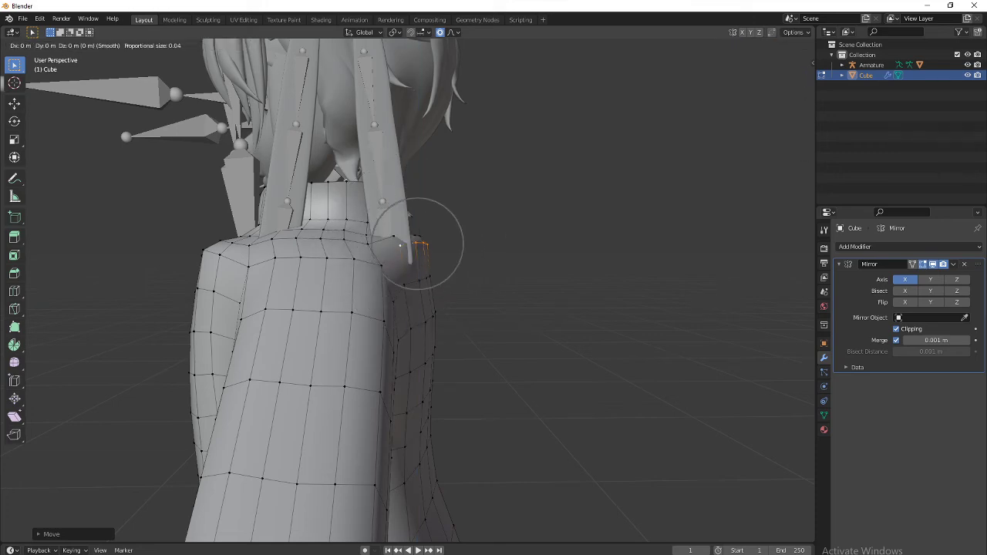
# Step: Select the upper-back edge row from the shoulder to the centre and edge-slide it downward by a factor of about 0.47
pyautogui.click(404, 258)
pyautogui.moveTo(430, 256); pyautogui.dragTo(467, 286, button='middle')
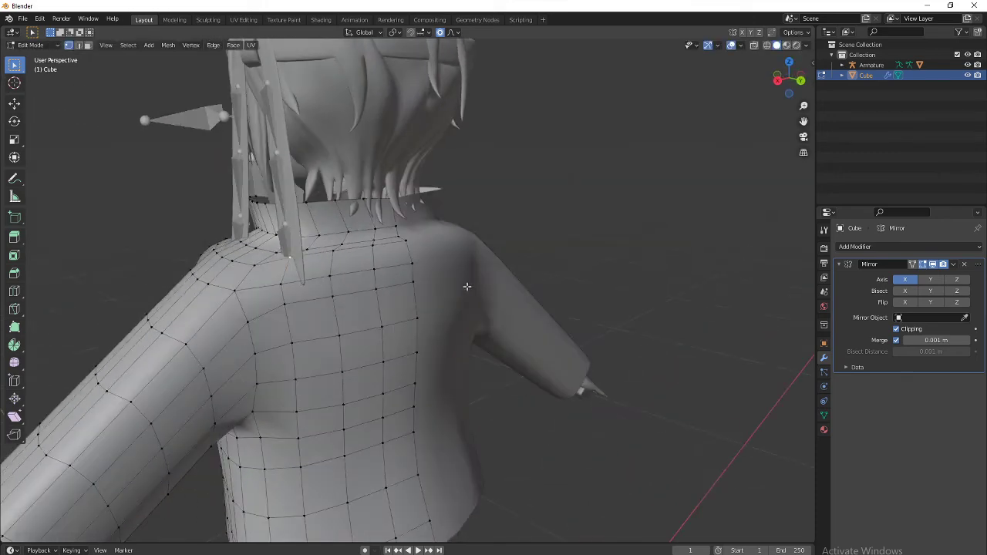
pyautogui.press('g')
pyautogui.press('g')
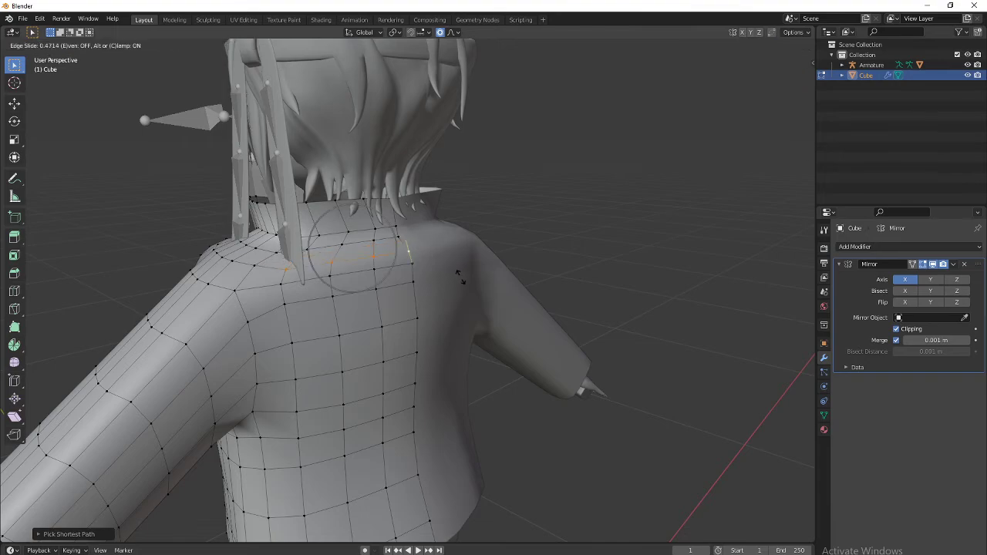
pyautogui.click(460, 278)
# Step: Switch to wireframe shading and delete the vertices of the inner shirt's lower side and back rows beneath the jacket
pyautogui.moveTo(460, 277); pyautogui.dragTo(775, 59, button='middle')
pyautogui.click(768, 45)
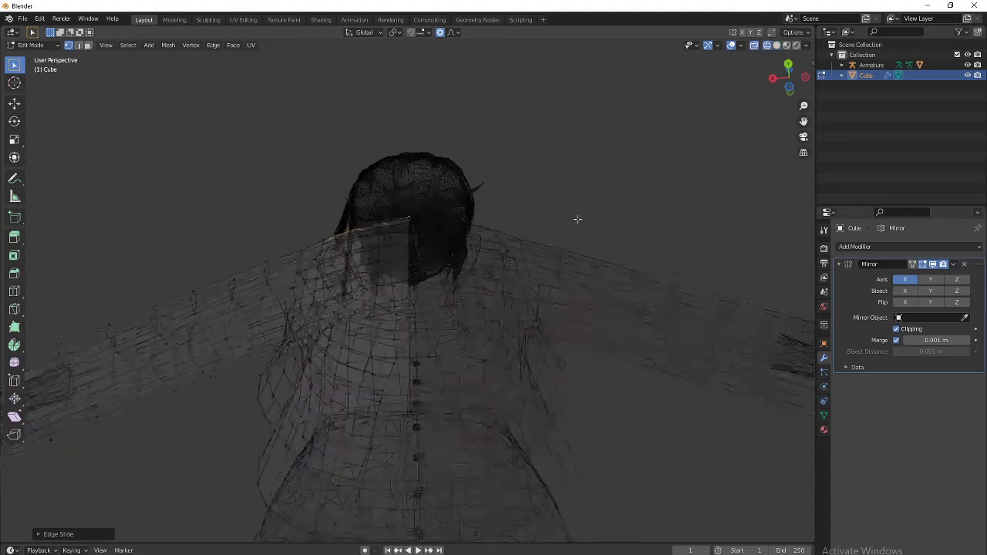
pyautogui.moveTo(578, 216)
pyautogui.mouseDown(button='middle')
pyautogui.moveTo(606, 273)
pyautogui.moveTo(632, 293)
pyautogui.moveTo(574, 273)
pyautogui.moveTo(595, 300)
pyautogui.moveTo(434, 377)
pyautogui.mouseUp(button='middle')
pyautogui.moveTo(544, 363); pyautogui.dragTo(455, 410, button='middle')
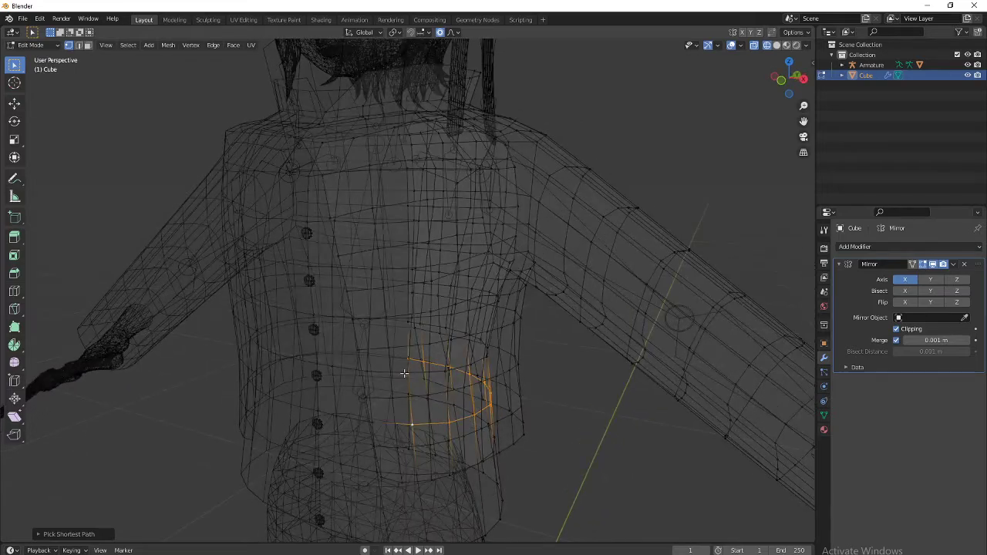
pyautogui.moveTo(530, 410); pyautogui.dragTo(486, 396, button='middle')
pyautogui.moveTo(452, 366); pyautogui.dragTo(498, 301, button='middle')
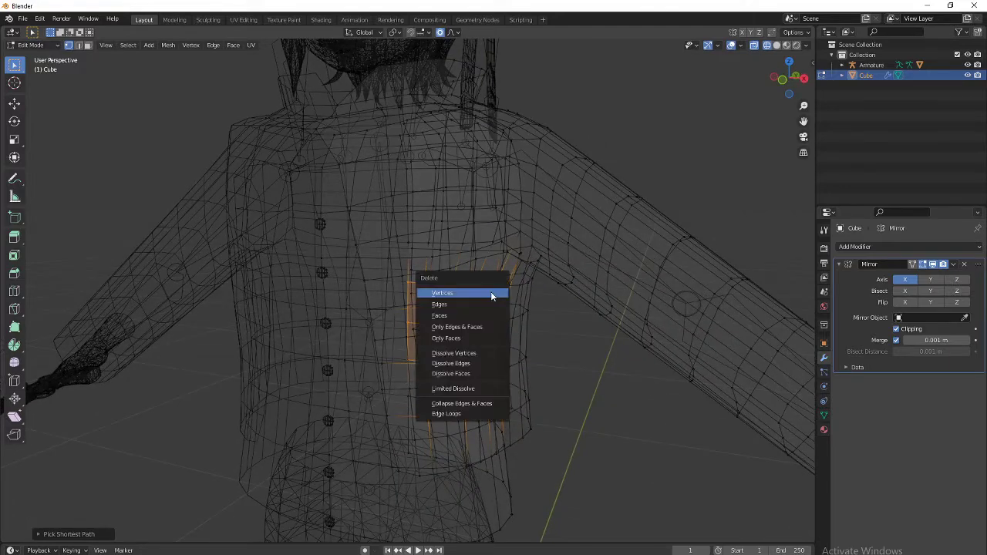
# Step: Select the inner shirt's hidden rows by shortest path from the back centre around the side and up the chest
pyautogui.moveTo(587, 351); pyautogui.dragTo(443, 374, button='middle')
pyautogui.scroll(1, 416, 299)
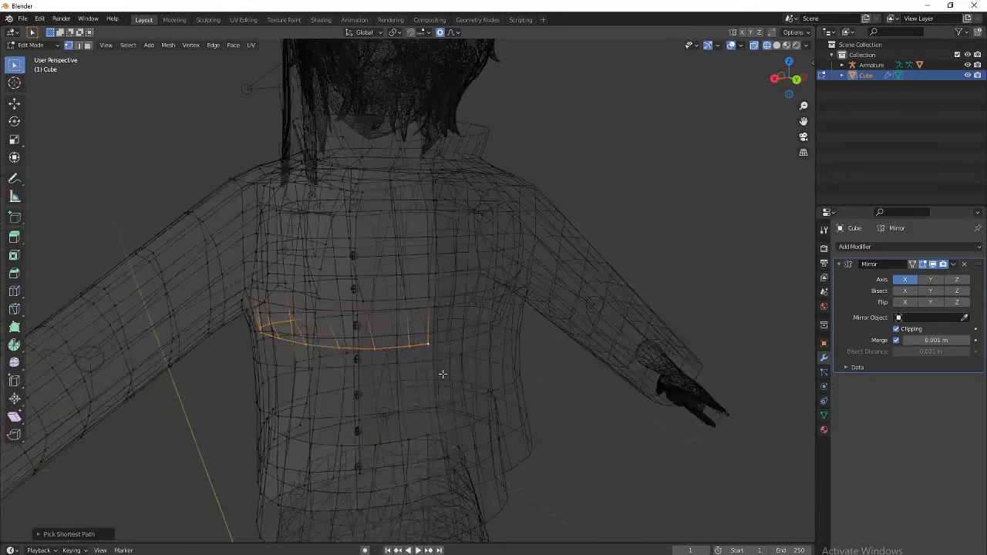
pyautogui.moveTo(425, 300); pyautogui.dragTo(402, 312, button='middle')
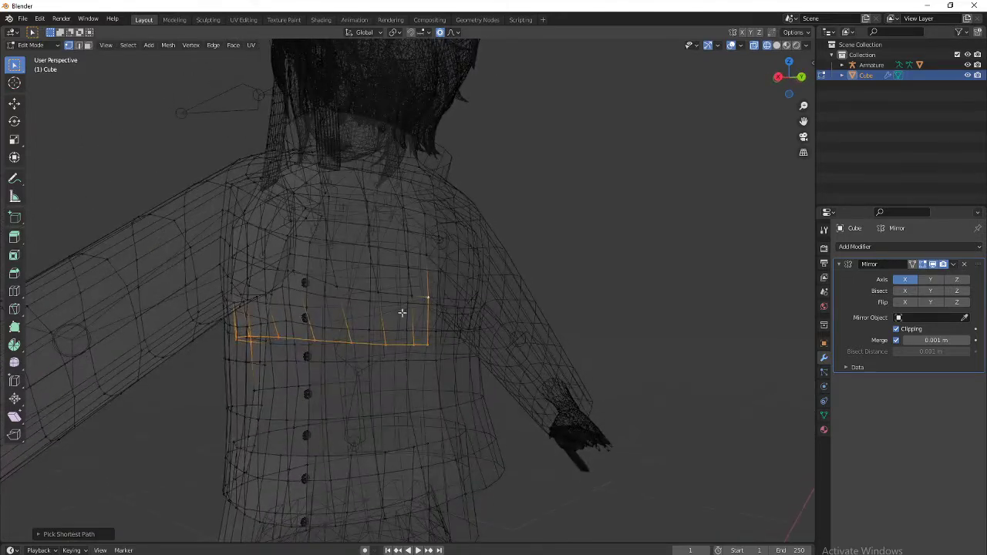
pyautogui.moveTo(341, 327); pyautogui.dragTo(459, 346, button='middle')
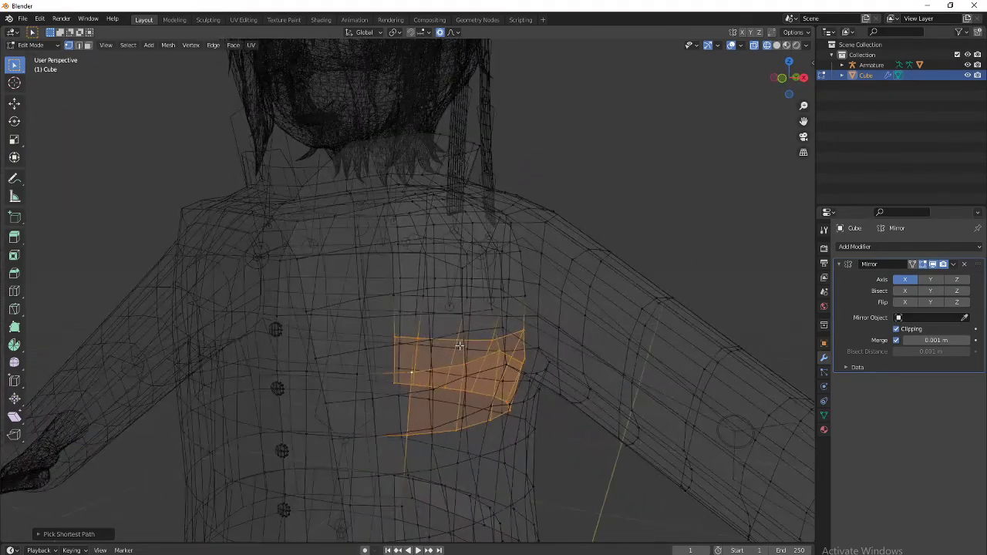
pyautogui.moveTo(427, 295); pyautogui.dragTo(447, 322, button='middle')
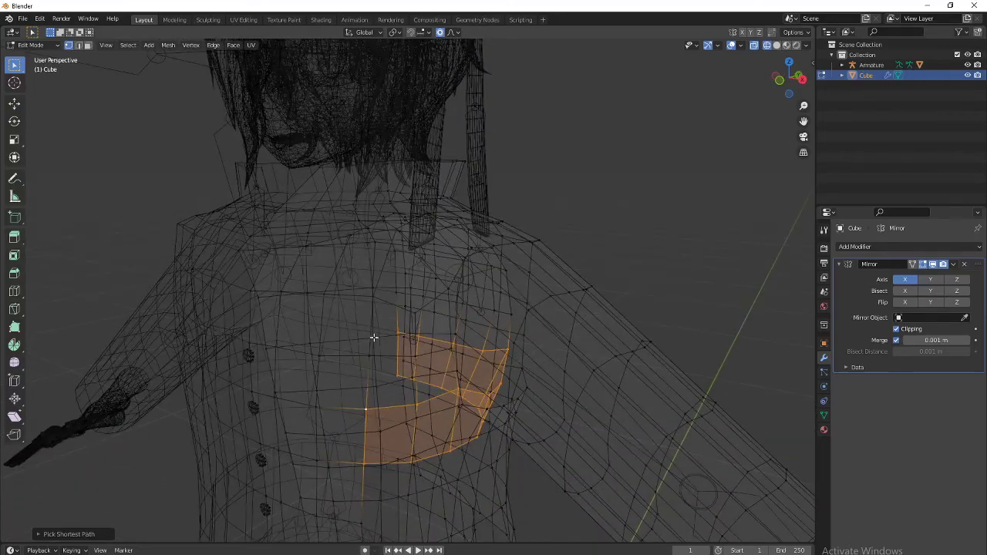
pyautogui.moveTo(373, 337); pyautogui.dragTo(477, 346, button='middle')
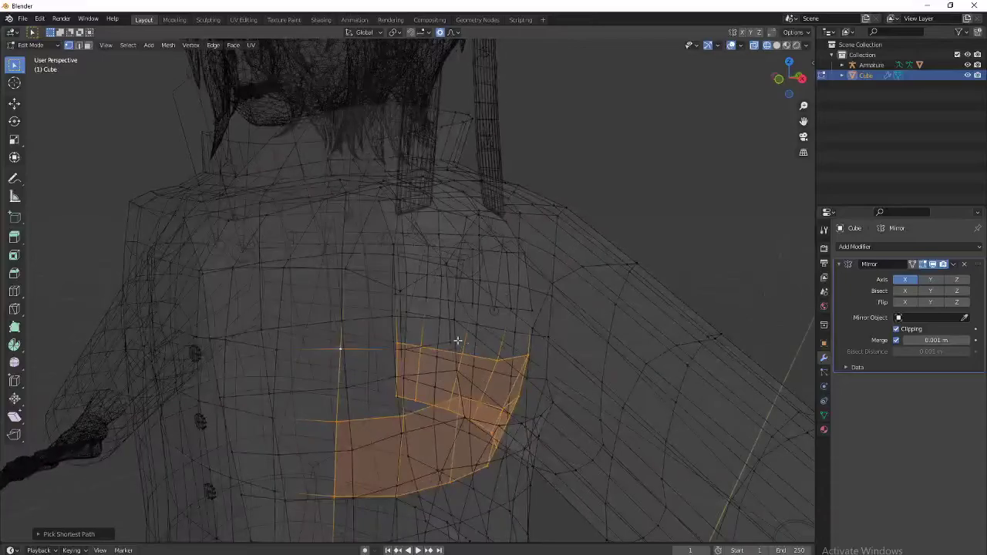
pyautogui.keyDown('ctrl'); pyautogui.click(452, 341); pyautogui.keyUp('ctrl')
pyautogui.moveTo(435, 290); pyautogui.dragTo(371, 340, button='middle')
pyautogui.keyDown('ctrl'); pyautogui.click(224, 360); pyautogui.keyUp('ctrl')
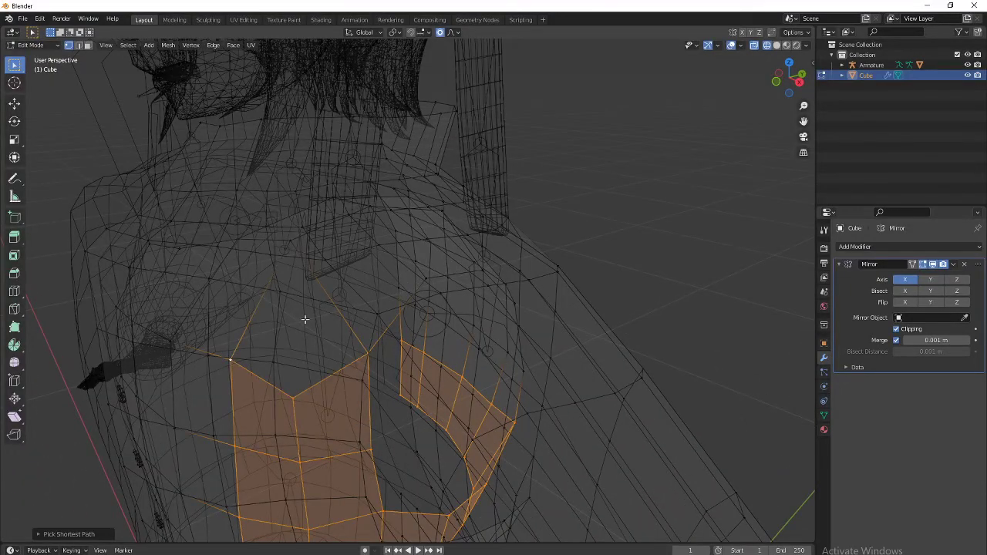
# Step: Extend the selection over the shirt's shoulder, down around the armhole and across the next back row to the centre
pyautogui.moveTo(232, 361); pyautogui.dragTo(299, 290, button='middle')
pyautogui.keyDown('ctrl'); pyautogui.click(335, 375); pyautogui.keyUp('ctrl')
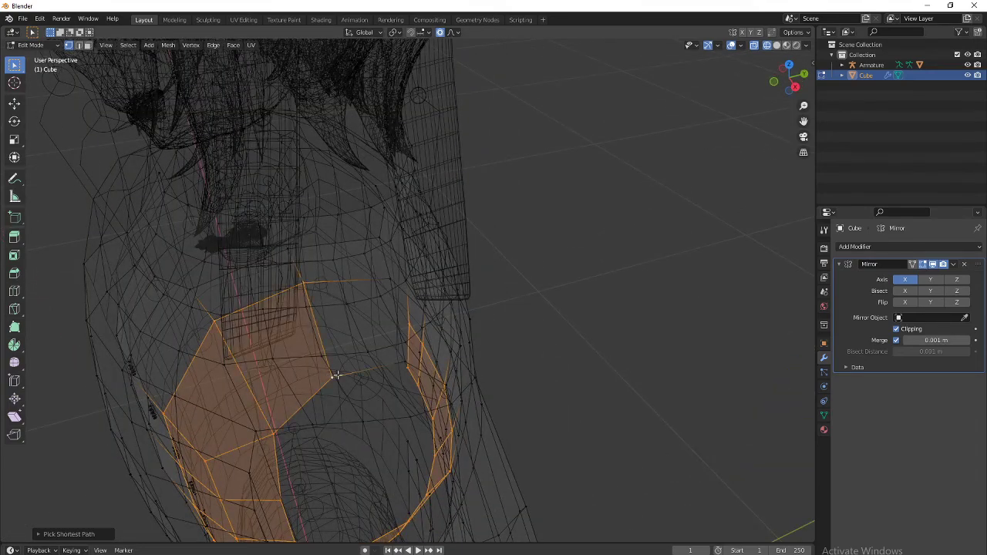
pyautogui.moveTo(423, 361); pyautogui.dragTo(379, 364, button='middle')
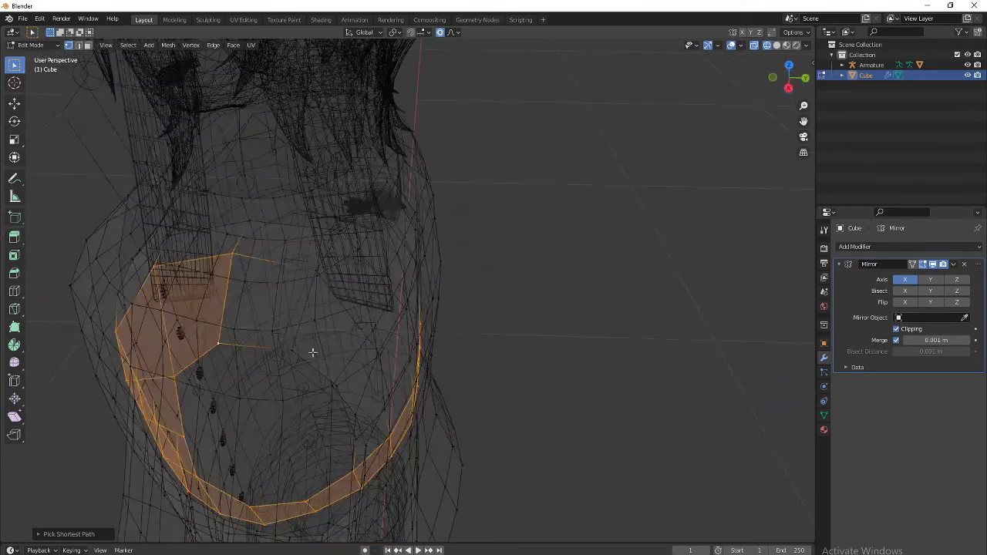
pyautogui.keyDown('ctrl'); pyautogui.click(316, 274); pyautogui.keyUp('ctrl')
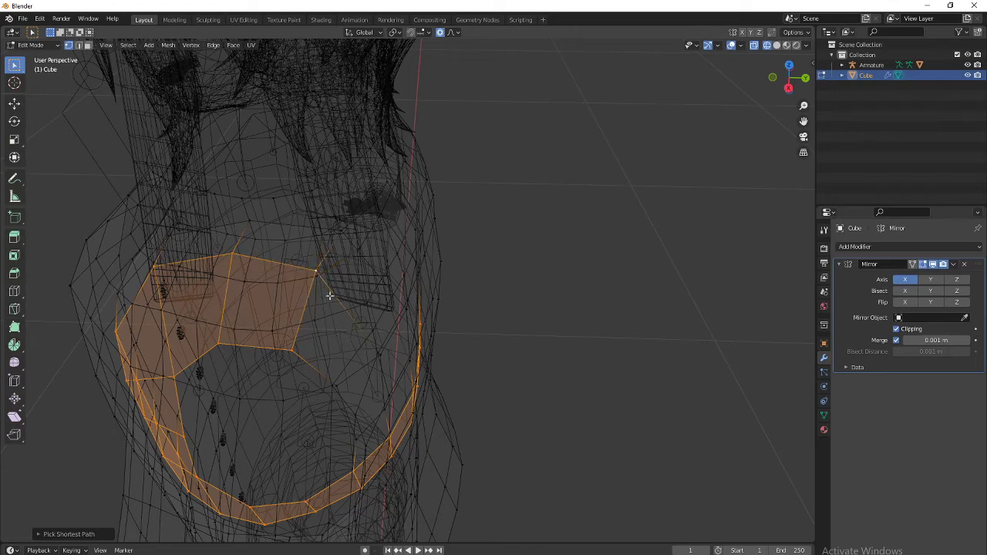
pyautogui.moveTo(370, 355); pyautogui.dragTo(314, 310, button='middle')
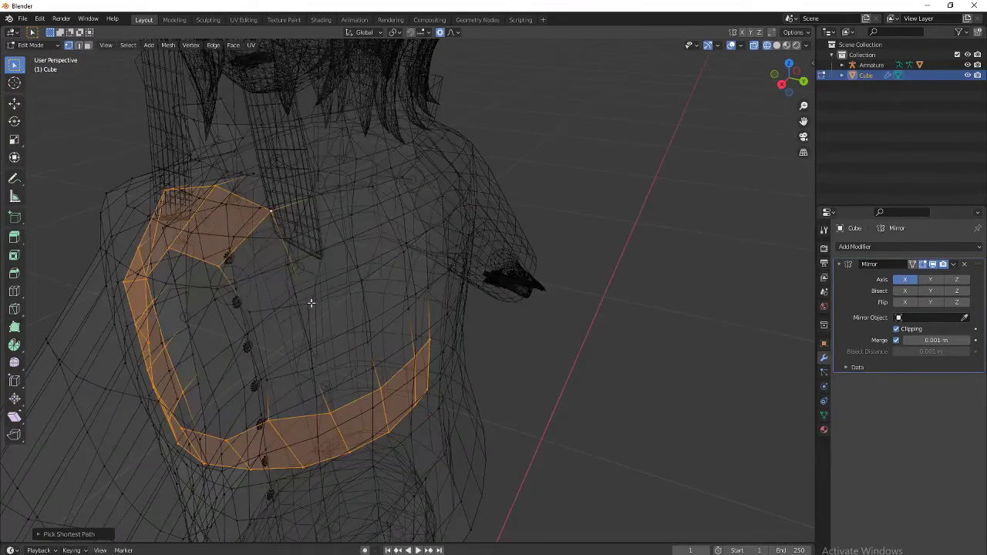
pyautogui.keyDown('ctrl'); pyautogui.click(253, 313); pyautogui.keyUp('ctrl')
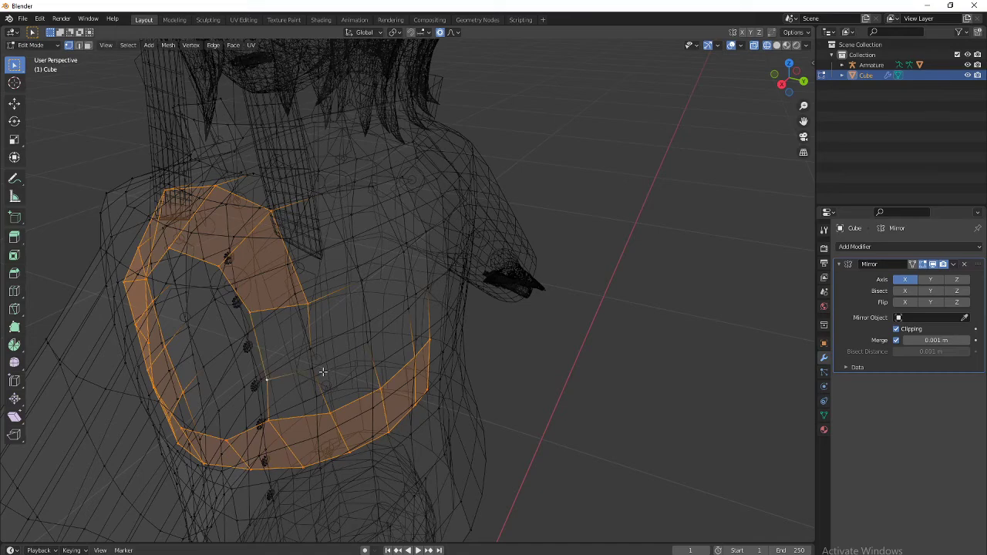
pyautogui.moveTo(314, 370); pyautogui.dragTo(416, 301, button='middle')
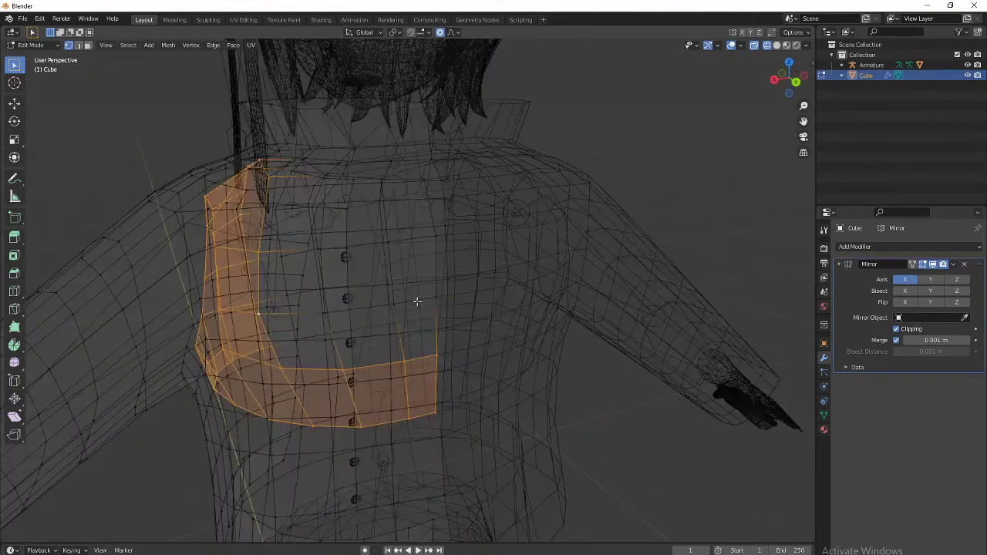
pyautogui.keyDown('ctrl'); pyautogui.click(434, 302); pyautogui.keyUp('ctrl')
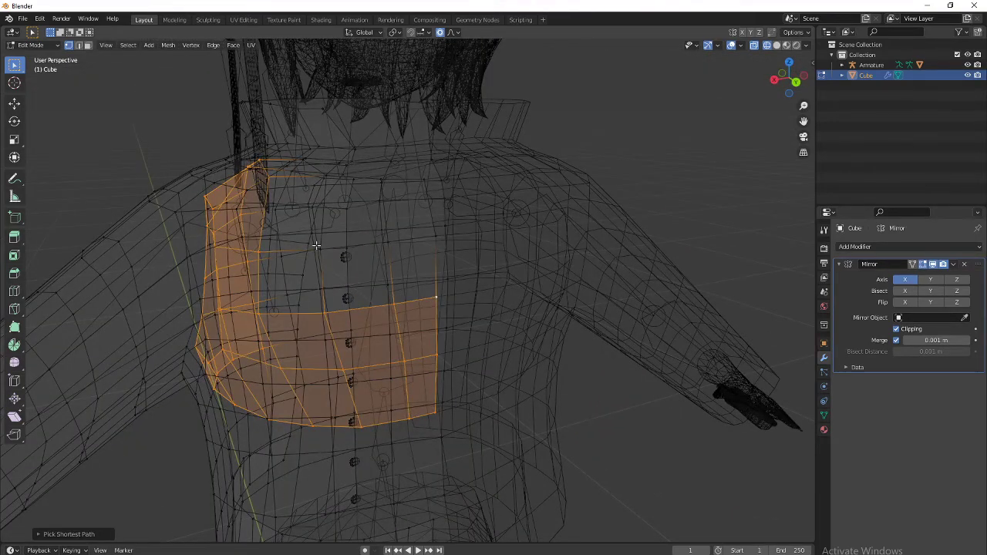
# Step: Delete the selected inner shirt geometry hidden under the jacket and return to solid shading
pyautogui.moveTo(349, 260)
pyautogui.mouseDown(button='middle')
pyautogui.moveTo(353, 294)
pyautogui.moveTo(334, 267)
pyautogui.mouseUp(button='middle')
pyautogui.moveTo(383, 250)
pyautogui.mouseDown(button='middle')
pyautogui.moveTo(305, 259)
pyautogui.moveTo(324, 275)
pyautogui.moveTo(483, 267)
pyautogui.moveTo(437, 304)
pyautogui.moveTo(466, 303)
pyautogui.moveTo(461, 264)
pyautogui.moveTo(476, 322)
pyautogui.moveTo(511, 344)
pyautogui.moveTo(559, 344)
pyautogui.moveTo(554, 350)
pyautogui.moveTo(456, 275)
pyautogui.moveTo(246, 276)
pyautogui.moveTo(226, 255)
pyautogui.moveTo(226, 280)
pyautogui.moveTo(428, 374)
pyautogui.mouseUp(button='middle')
pyautogui.scroll(3, 478, 322)
pyautogui.scroll(-1, 487, 324)
pyautogui.press('x')
pyautogui.click(488, 329)
pyautogui.scroll(-1, 532, 339)
pyautogui.press('z')
pyautogui.click(567, 341)
# Step: Select the jacket's linked geometry, hide it and examine the trimmed shirt underneath from the front
pyautogui.moveTo(432, 296); pyautogui.dragTo(413, 394, button='middle')
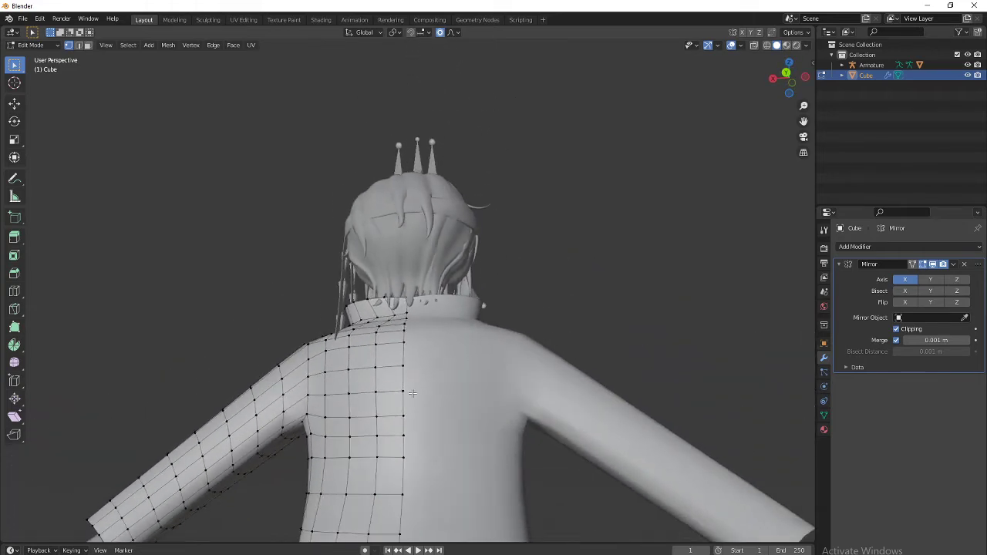
pyautogui.moveTo(411, 334); pyautogui.dragTo(398, 316, button='middle')
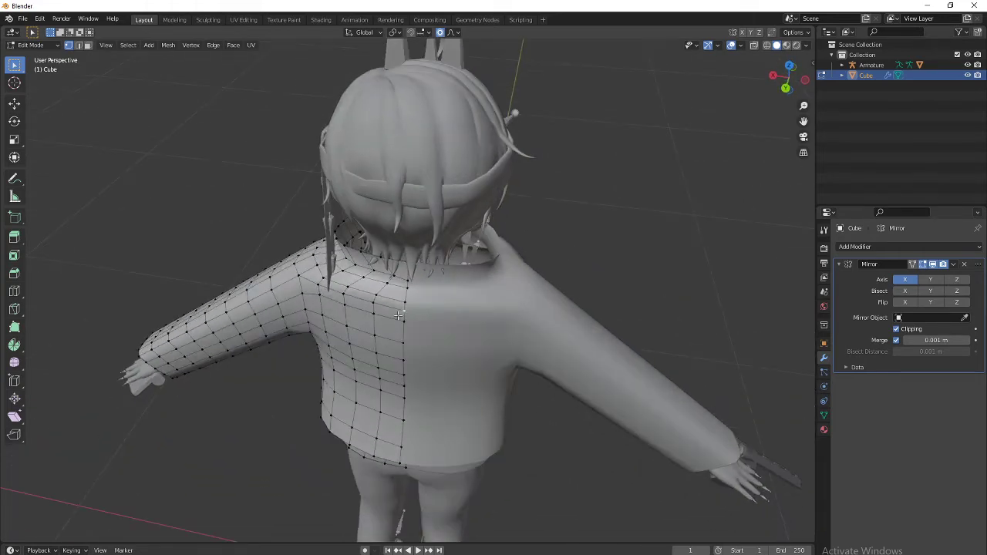
pyautogui.press('l')
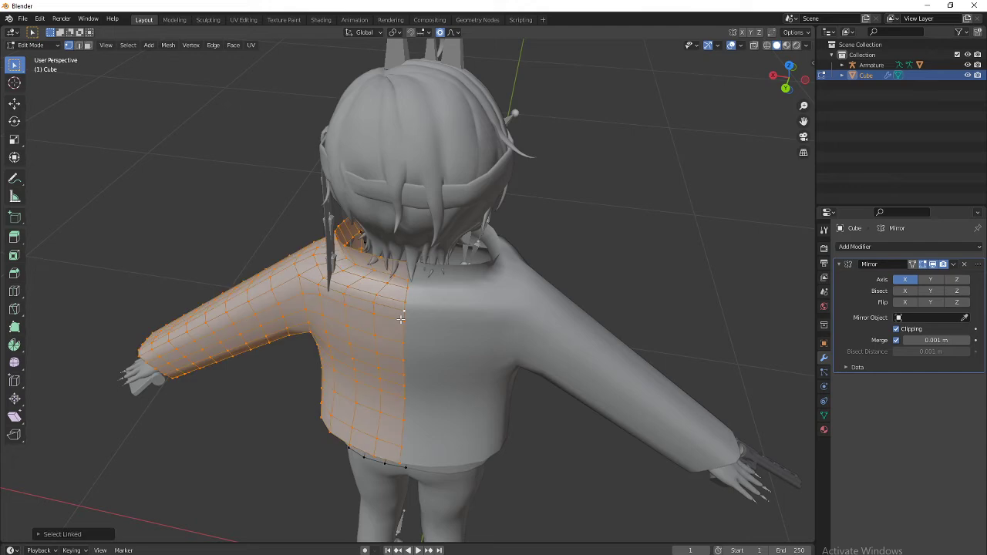
pyautogui.press('h')
pyautogui.moveTo(402, 319); pyautogui.dragTo(487, 500, button='middle')
pyautogui.scroll(-5, 490, 359)
pyautogui.scroll(2, 485, 494)
pyautogui.moveTo(480, 467); pyautogui.dragTo(484, 424, button='middle')
pyautogui.scroll(1, 448, 358)
pyautogui.moveTo(437, 344); pyautogui.dragTo(467, 432, button='middle')
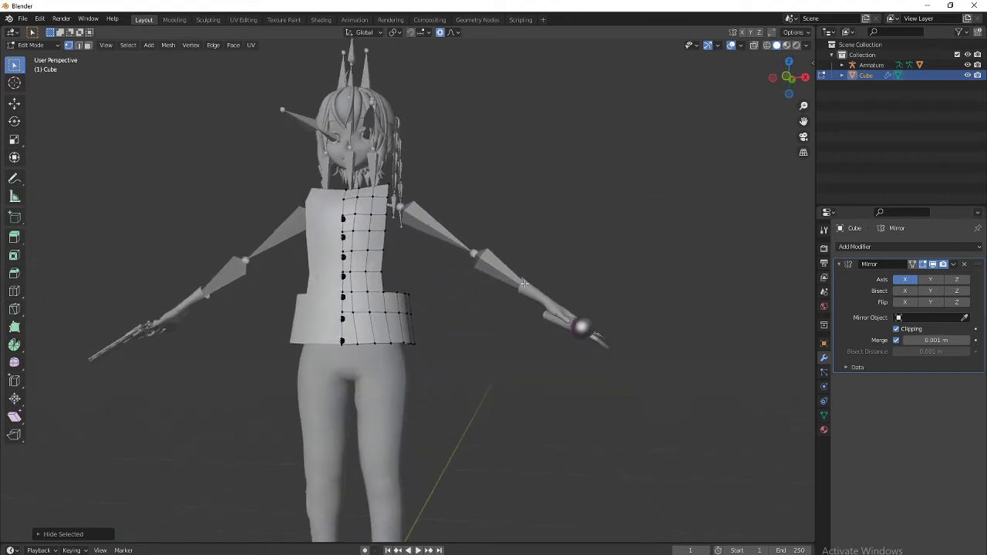
# Step: Switch to the front orthographic view, reveal the hidden jacket and clear the selection
pyautogui.click(774, 81)
pyautogui.scroll(1, 594, 283)
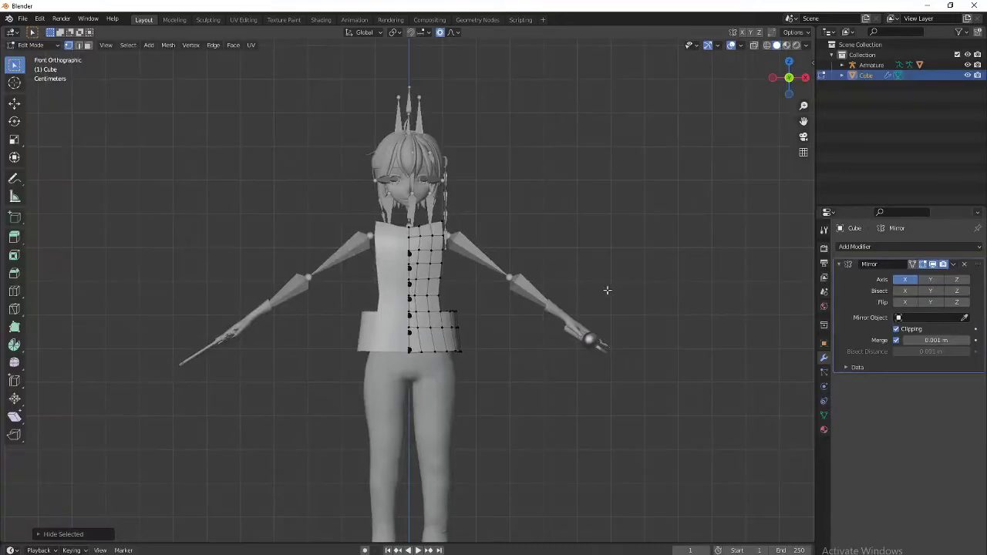
pyautogui.hotkey('alt', 'h')
pyautogui.scroll(2, 609, 285)
pyautogui.scroll(4, 622, 275)
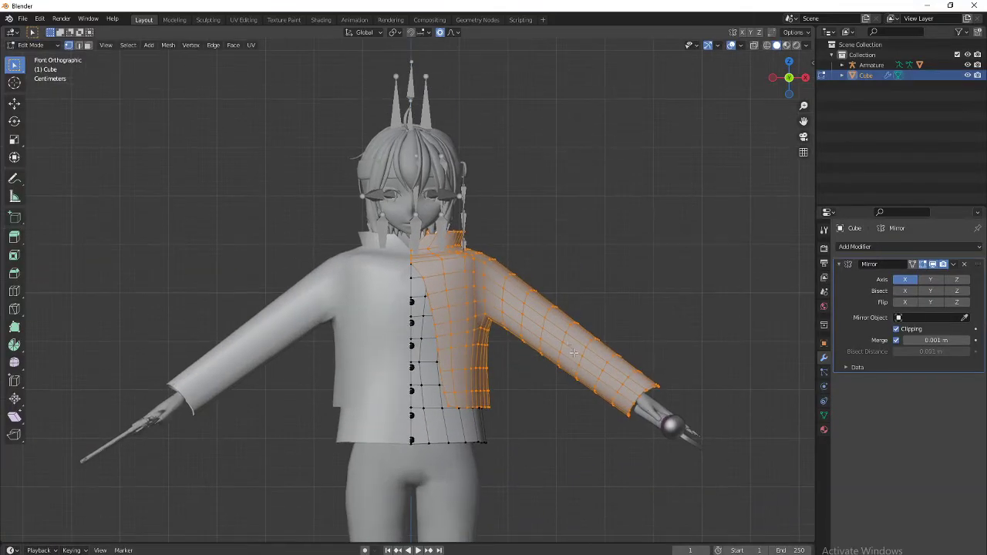
pyautogui.hotkey('alt', 'a')
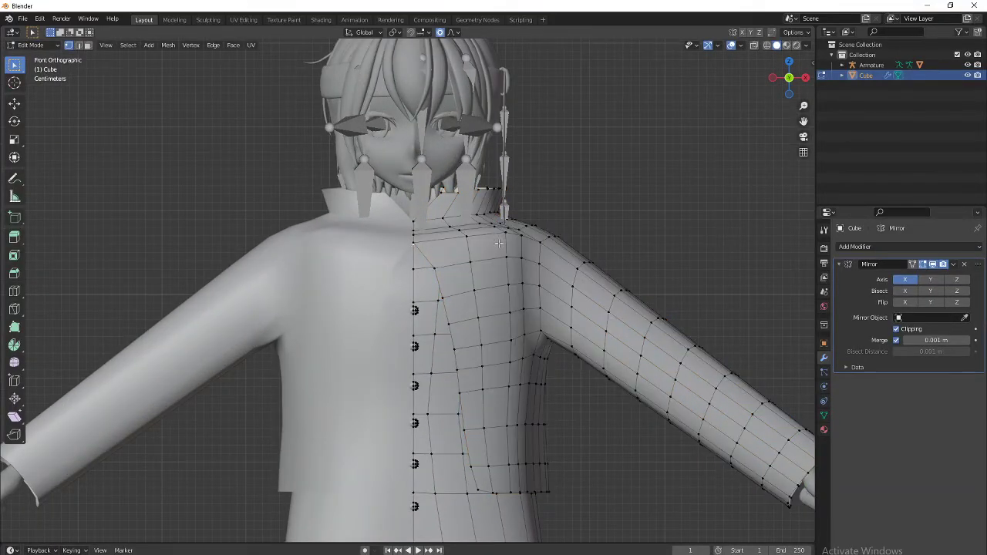
# Step: Select the jacket's upper chest row of vertices from the front centre opening across to near the armhole
pyautogui.click(415, 243)
pyautogui.keyDown('ctrl'); pyautogui.click(507, 233); pyautogui.keyUp('ctrl')
pyautogui.moveTo(599, 299); pyautogui.dragTo(552, 310, button='middle')
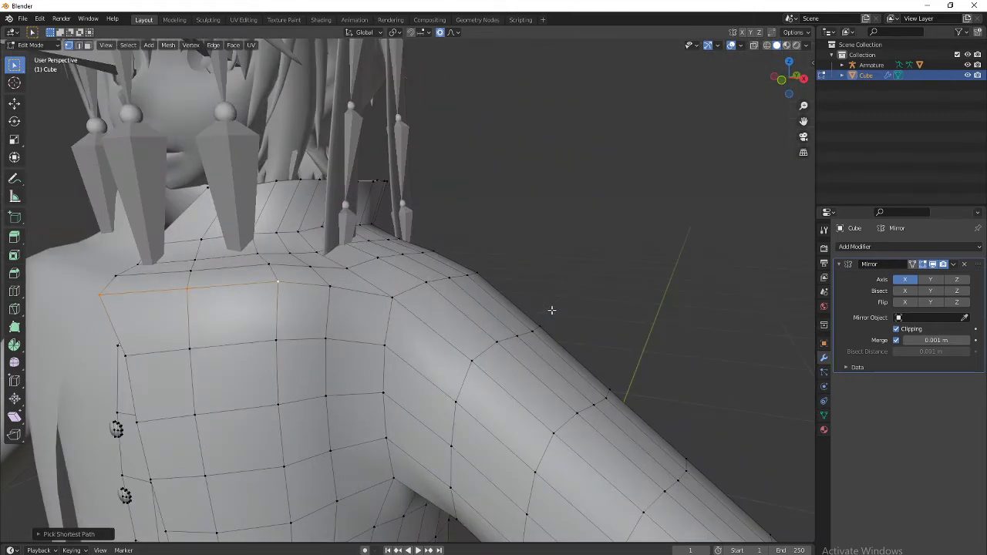
pyautogui.scroll(-5, 381, 330)
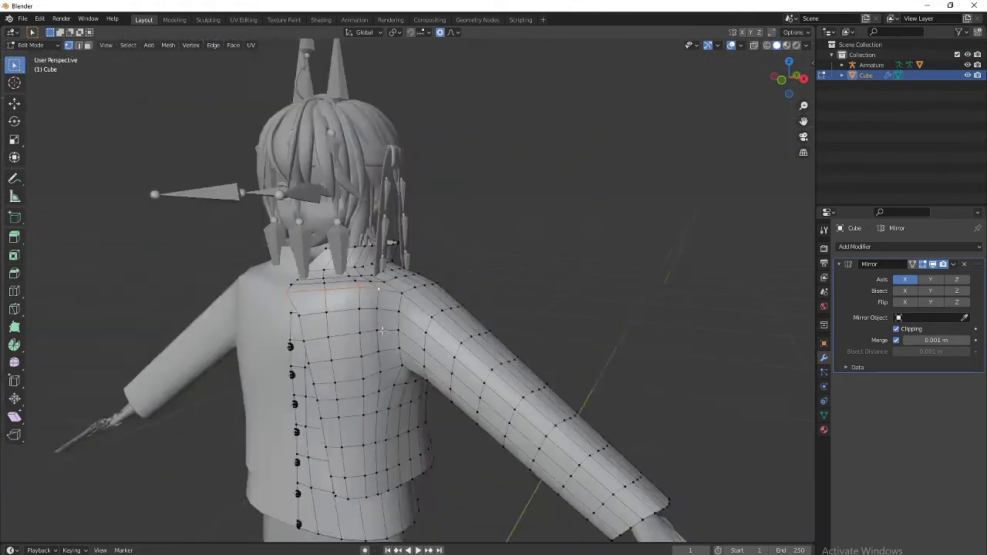
pyautogui.scroll(3, 382, 331)
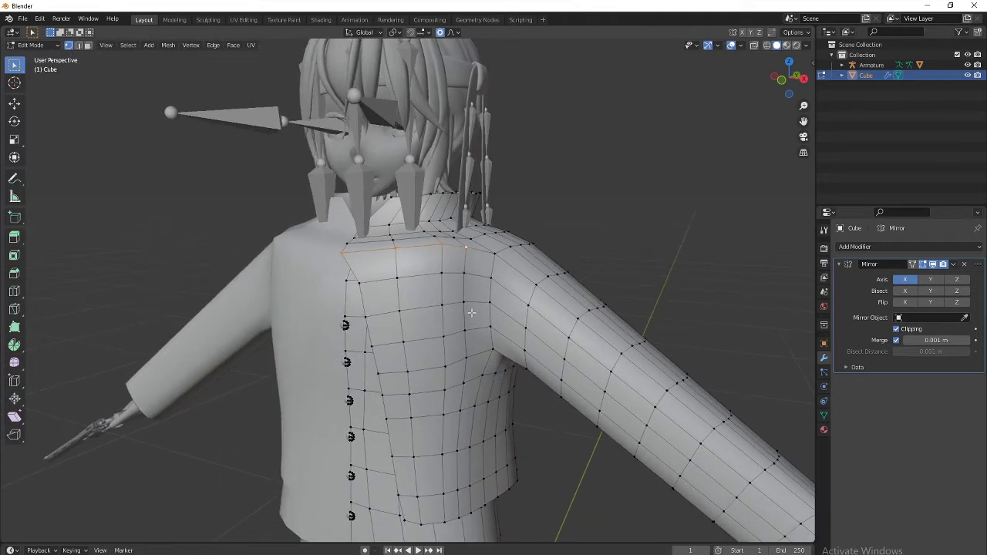
# Step: Try to dissolve the selected vertices of the jacket's upper chest row
pyautogui.press('x')
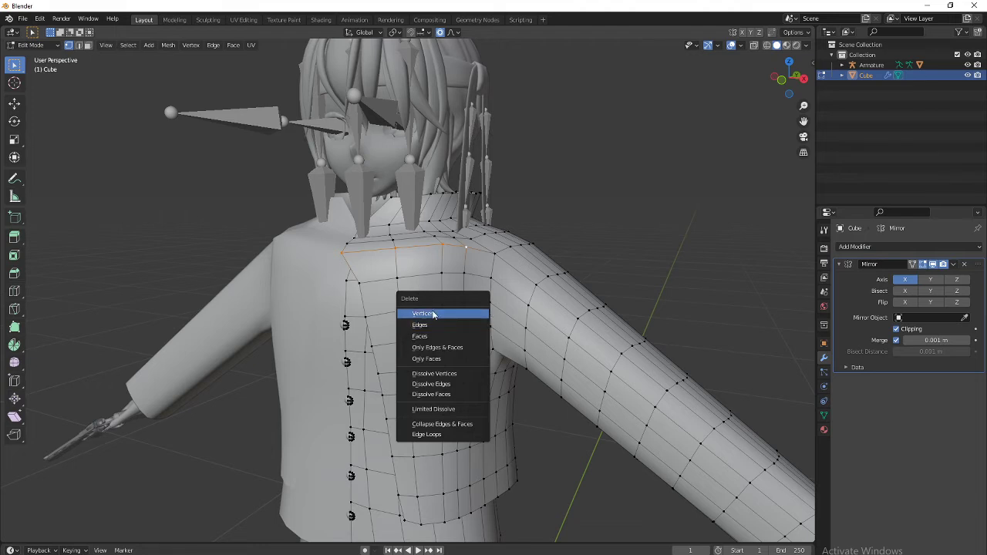
pyautogui.click(448, 372)
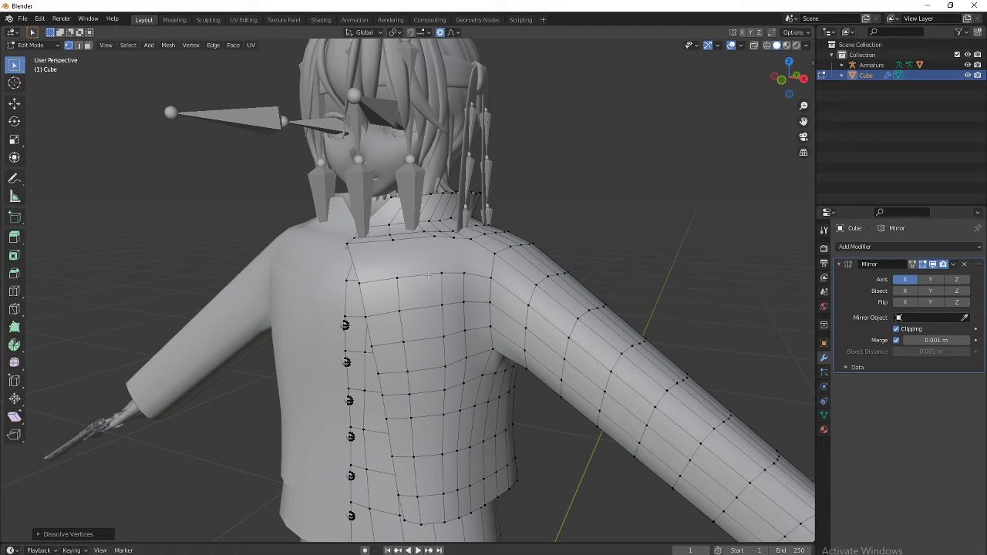
pyautogui.keyDown('alt'); pyautogui.click(452, 243); pyautogui.keyUp('alt')
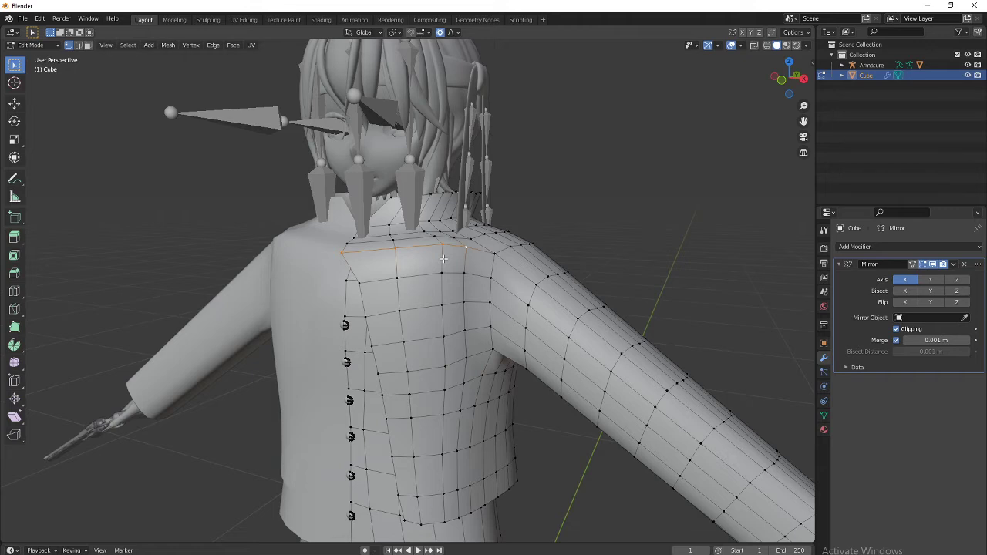
# Step: Remove the selected upper chest row with the Edge Loops delete option and examine the merged faces near the shoulder
pyautogui.press('x')
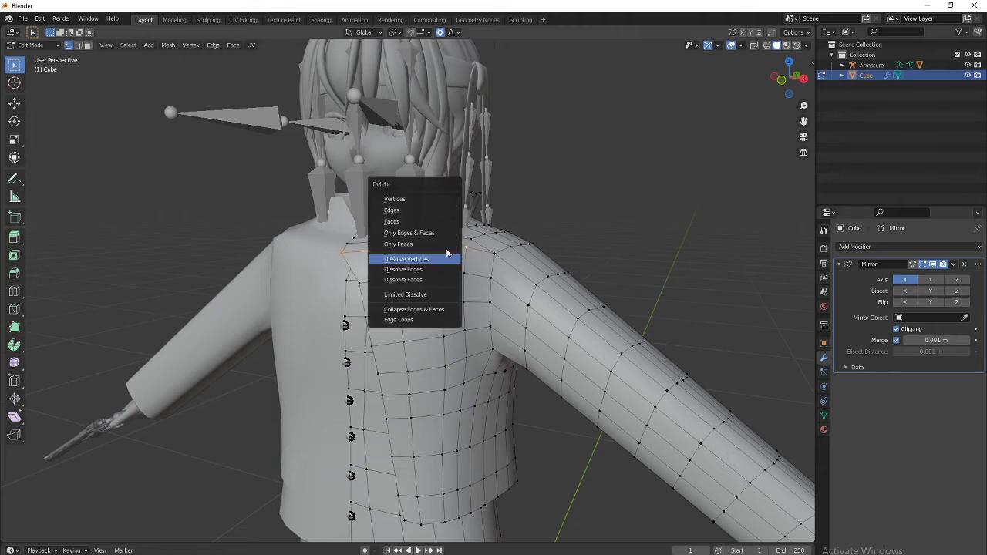
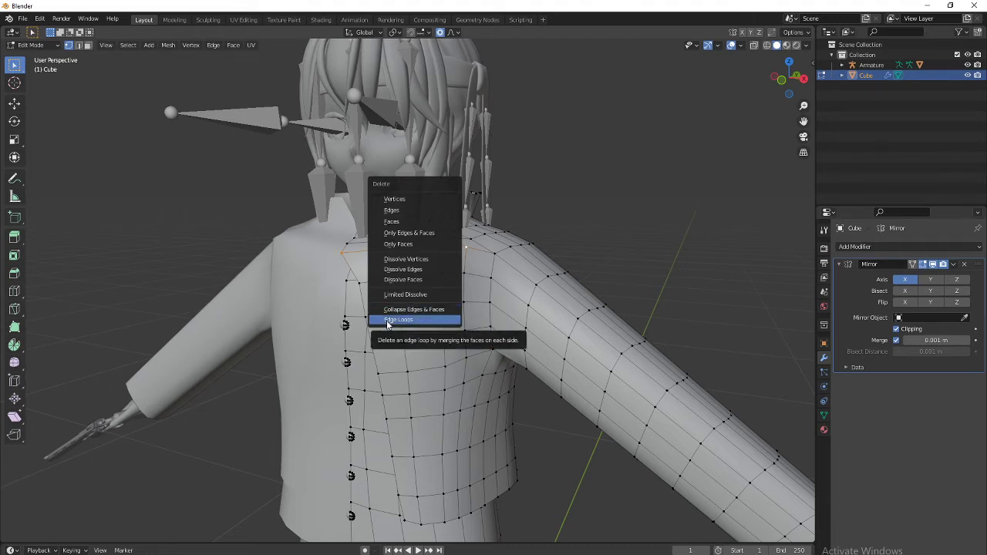
pyautogui.click(387, 321)
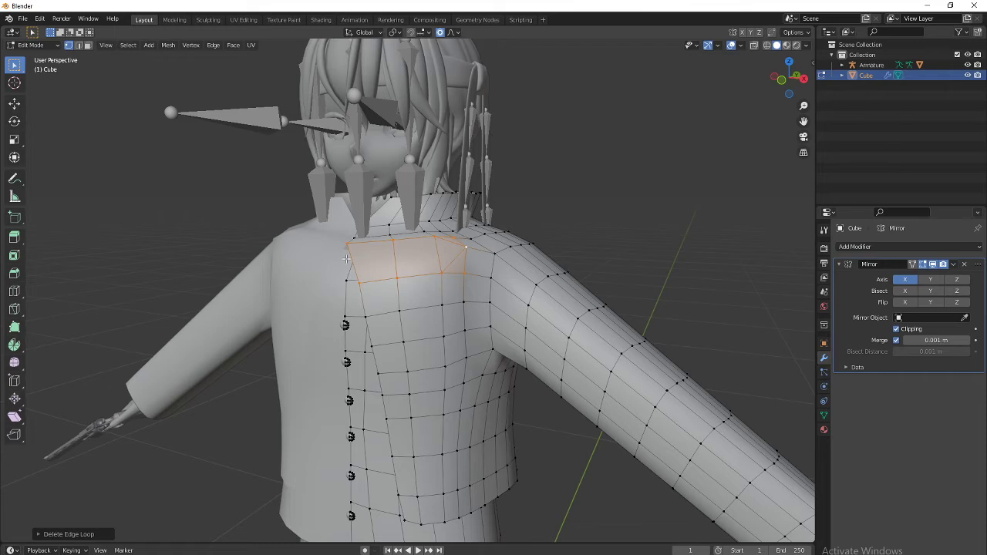
pyautogui.moveTo(495, 320); pyautogui.dragTo(394, 383, button='middle')
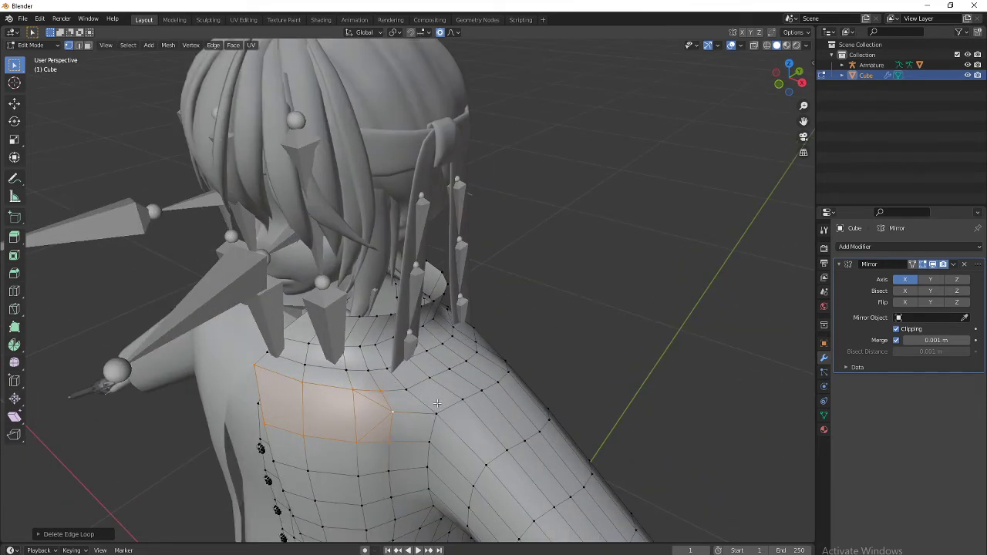
pyautogui.moveTo(460, 407); pyautogui.dragTo(502, 284, button='middle')
pyautogui.scroll(4, 511, 360)
pyautogui.scroll(-4, 503, 286)
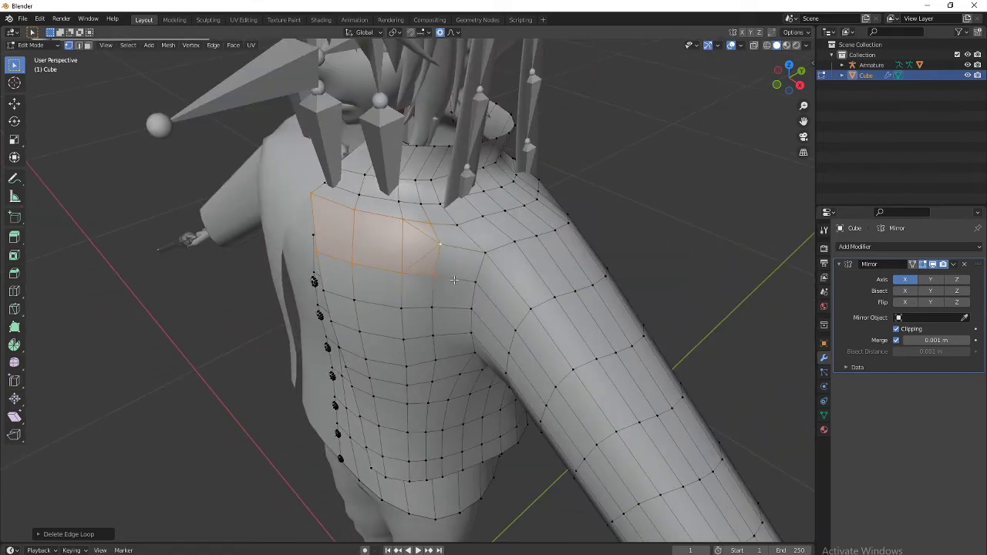
# Step: Undo the last edge loop deletion and edge-slide the jacket's upper chest edge row beneath the shoulder
pyautogui.hotkey('ctrl', 'z')
pyautogui.moveTo(451, 251); pyautogui.dragTo(532, 318, button='middle')
pyautogui.press('g')
pyautogui.press('g')
pyautogui.click(481, 249)
pyautogui.keyDown('shift'); pyautogui.moveTo(354, 232); pyautogui.dragTo(447, 279, button='middle'); pyautogui.keyUp('shift')
pyautogui.scroll(2, 448, 279)
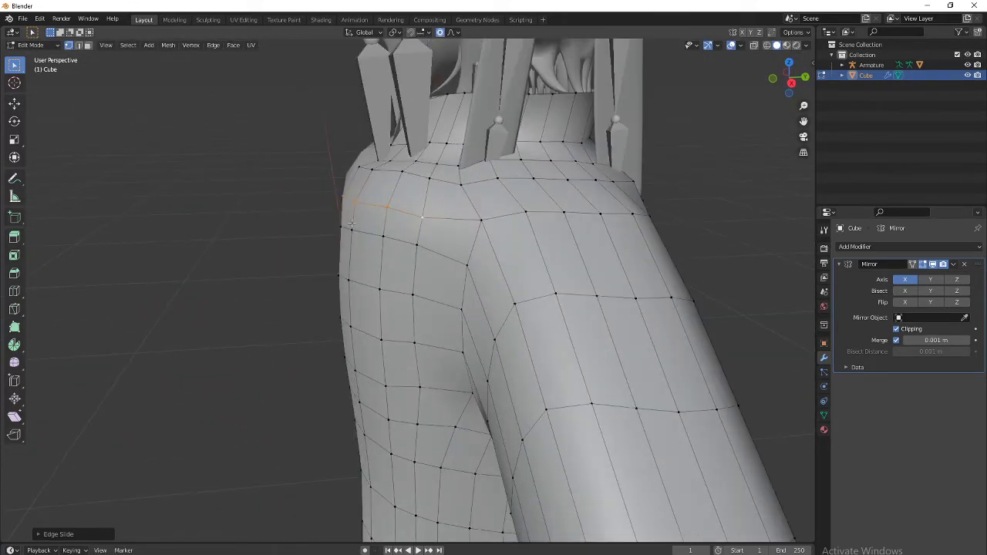
# Step: Select the edge path from the front opening to the shoulder just below the collar and edge-slide it for more even spacing
pyautogui.click(352, 164)
pyautogui.keyDown('ctrl'); pyautogui.click(461, 183); pyautogui.keyUp('ctrl')
pyautogui.moveTo(459, 246); pyautogui.dragTo(506, 265, button='middle')
pyautogui.press('g')
pyautogui.press('g')
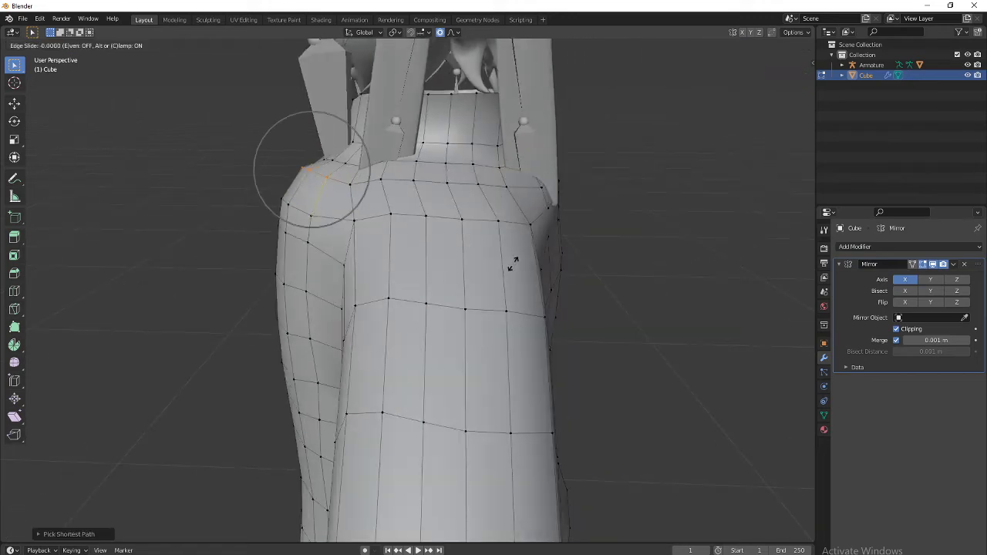
pyautogui.click(513, 270)
pyautogui.moveTo(395, 310); pyautogui.dragTo(433, 338, button='middle')
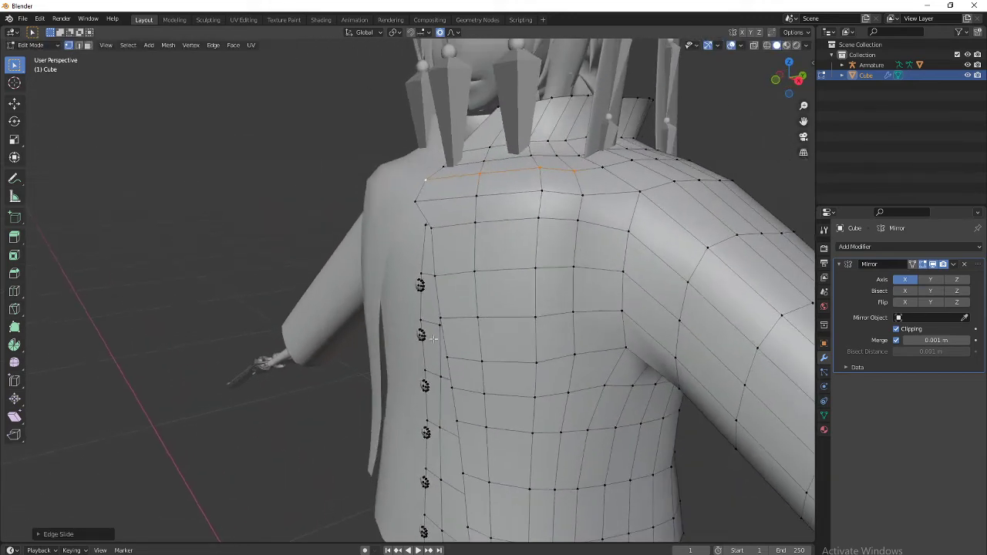
# Step: Edge-slide the outer chest vertices near the sleeve seam toward the front opening to even out the grid
pyautogui.moveTo(575, 244); pyautogui.dragTo(456, 278, button='middle')
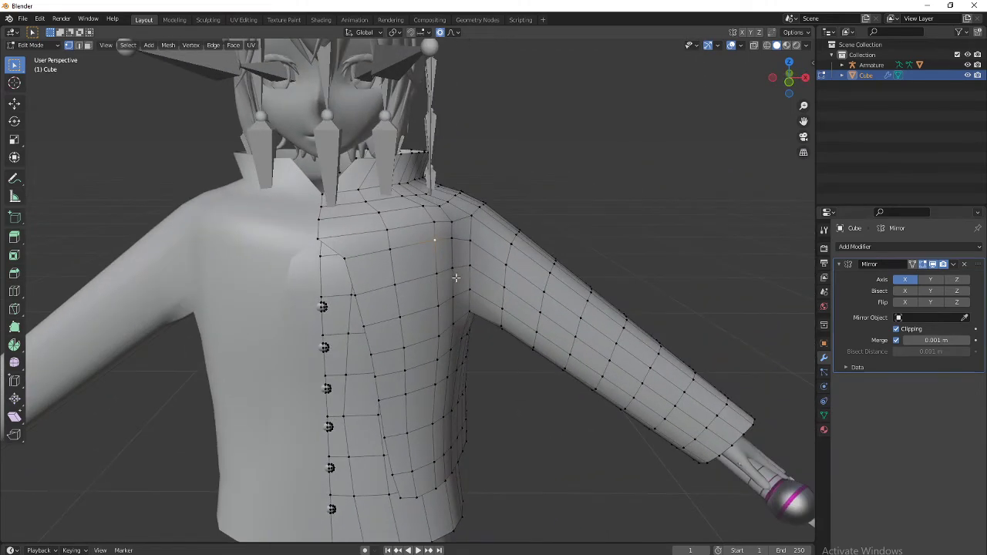
pyautogui.scroll(2, 472, 270)
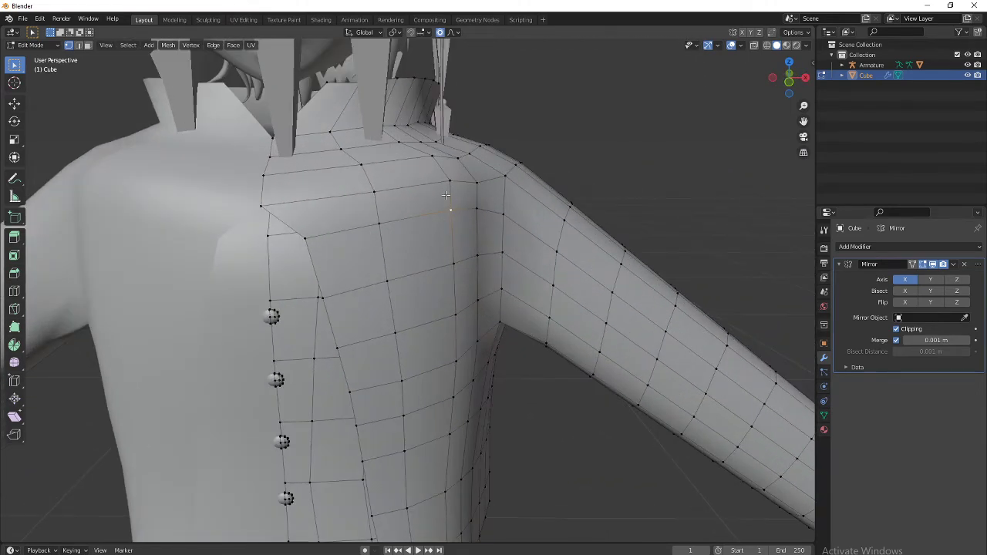
pyautogui.press('g')
pyautogui.press('g')
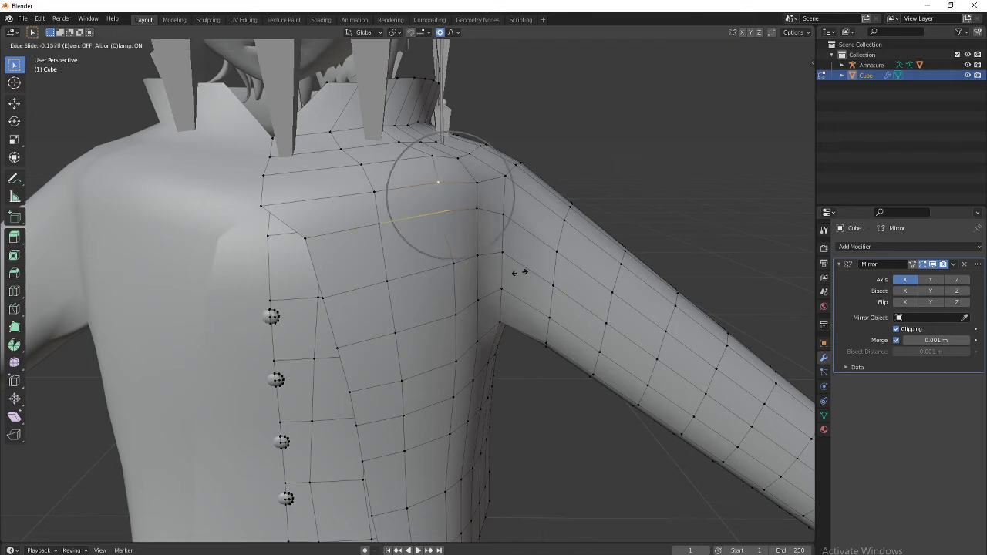
pyautogui.click(478, 224)
pyautogui.moveTo(478, 224); pyautogui.dragTo(315, 227, button='middle')
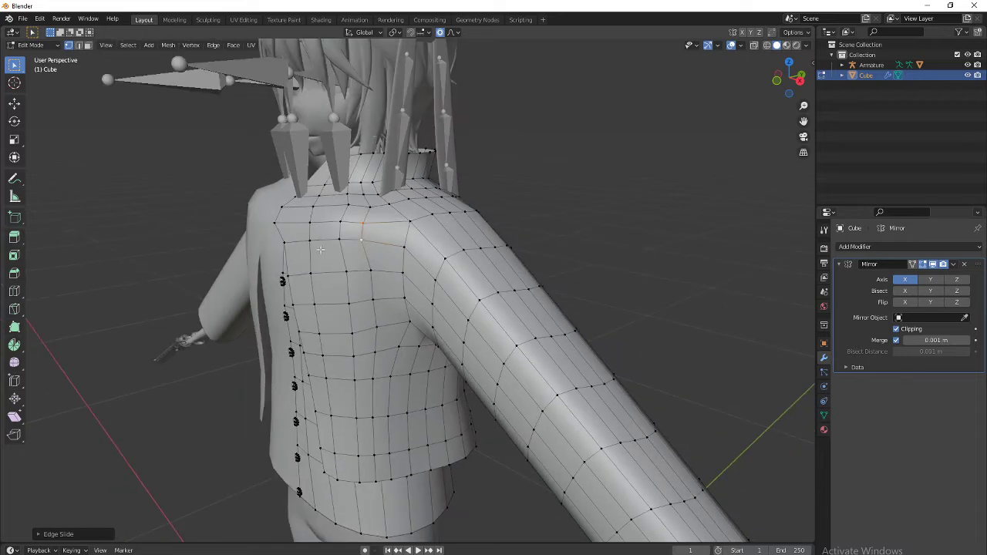
# Step: Select the whole linked jacket mesh, apply Smooth Vertices, and clear the selection
pyautogui.hotkey('ctrl', 'l')
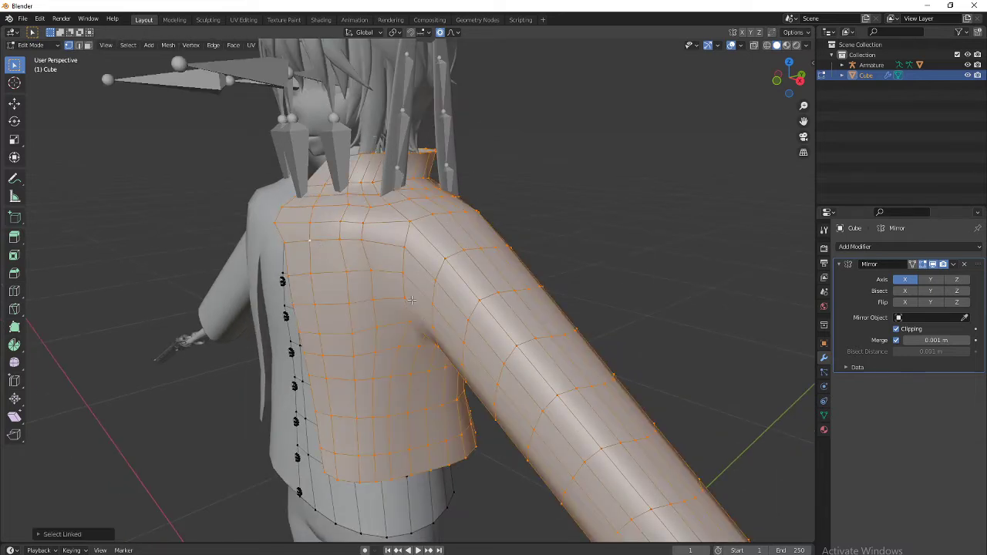
pyautogui.hotkey('ctrl', 'v')
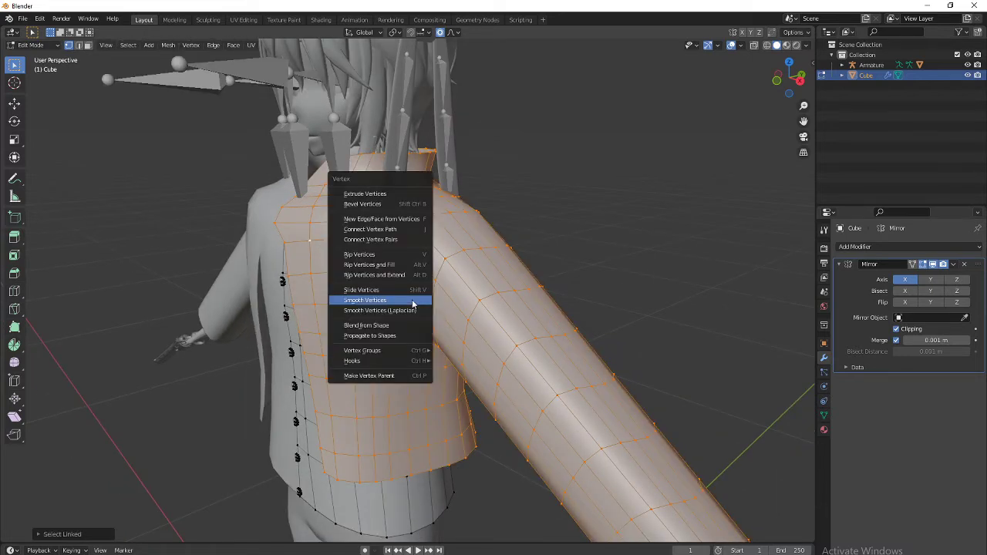
pyautogui.click(412, 302)
pyautogui.moveTo(383, 312); pyautogui.dragTo(432, 279, button='middle')
pyautogui.hotkey('alt', 'a')
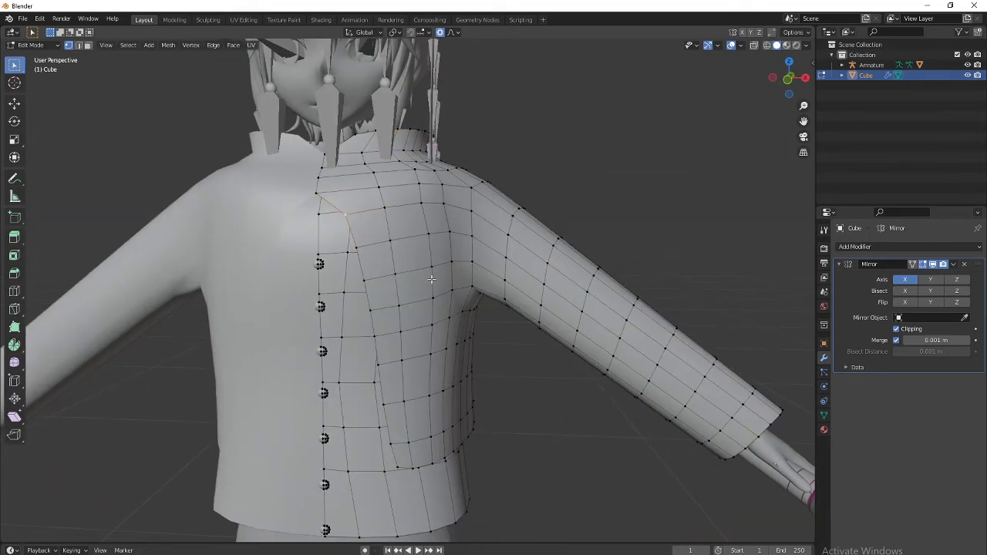
# Step: Delete the short edge row below the collar beside the jacket's front centre line using the Edge Loops option
pyautogui.scroll(-2, 382, 237)
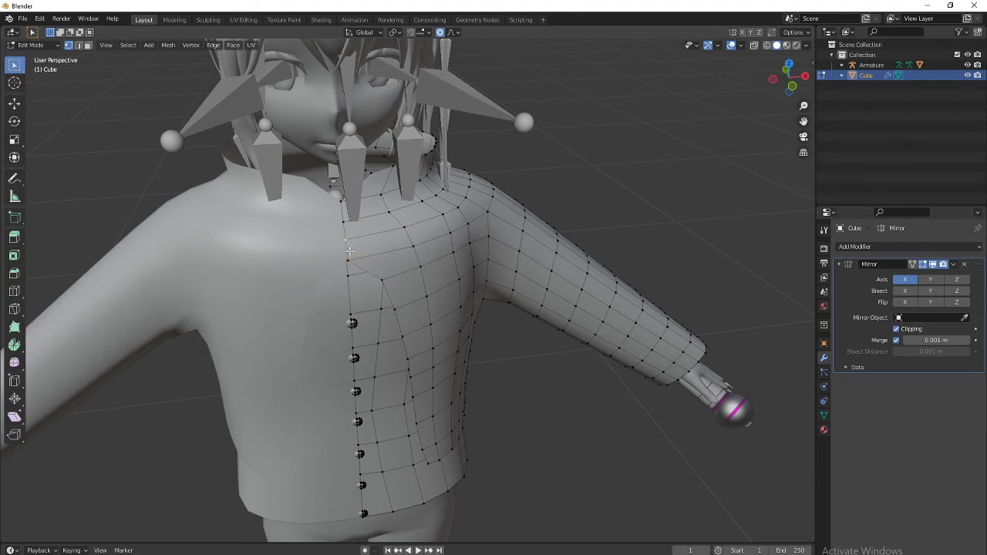
pyautogui.click(417, 245)
pyautogui.press('x')
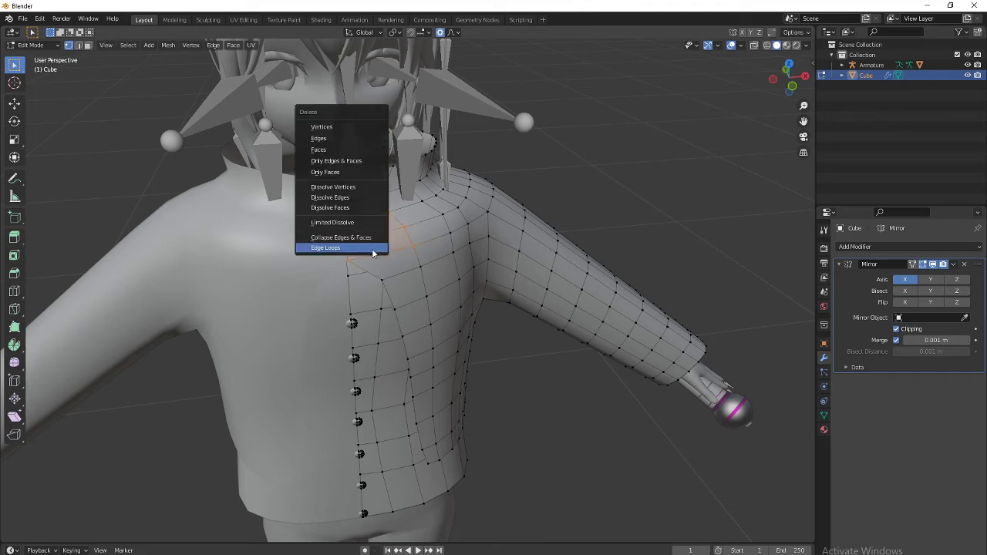
pyautogui.click(373, 250)
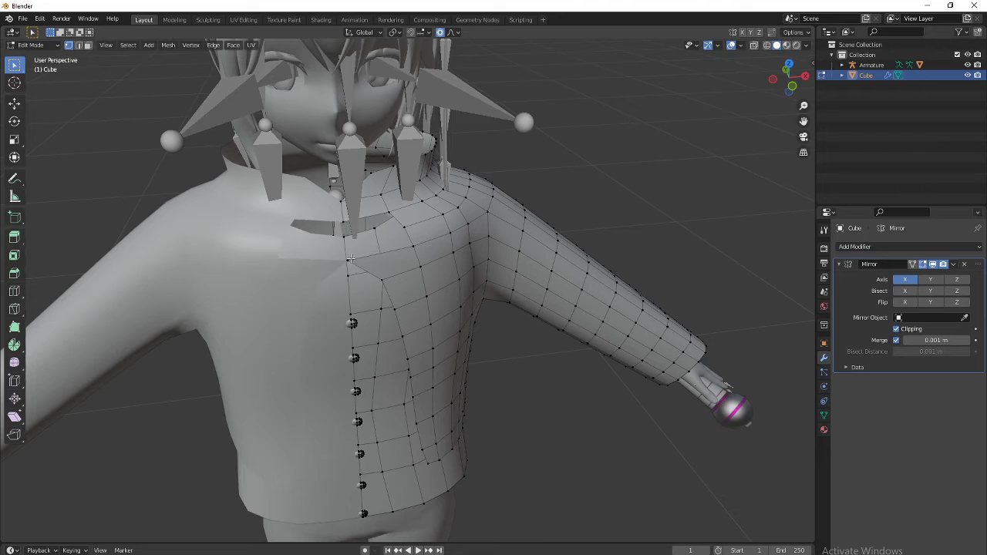
# Step: Join the front-centre vertex to the neighbouring chest vertex and delete the leftover geometry at the collar front to open the neckline
pyautogui.click(350, 259)
pyautogui.keyDown('shift'); pyautogui.click(414, 246); pyautogui.keyUp('shift')
pyautogui.press('f')
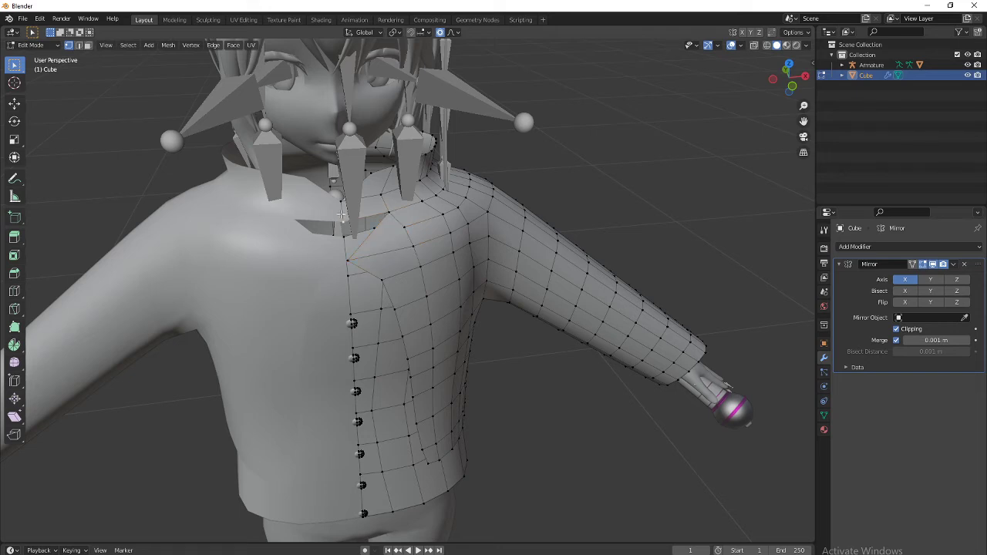
pyautogui.click(386, 204)
pyautogui.press('x')
pyautogui.click(388, 202)
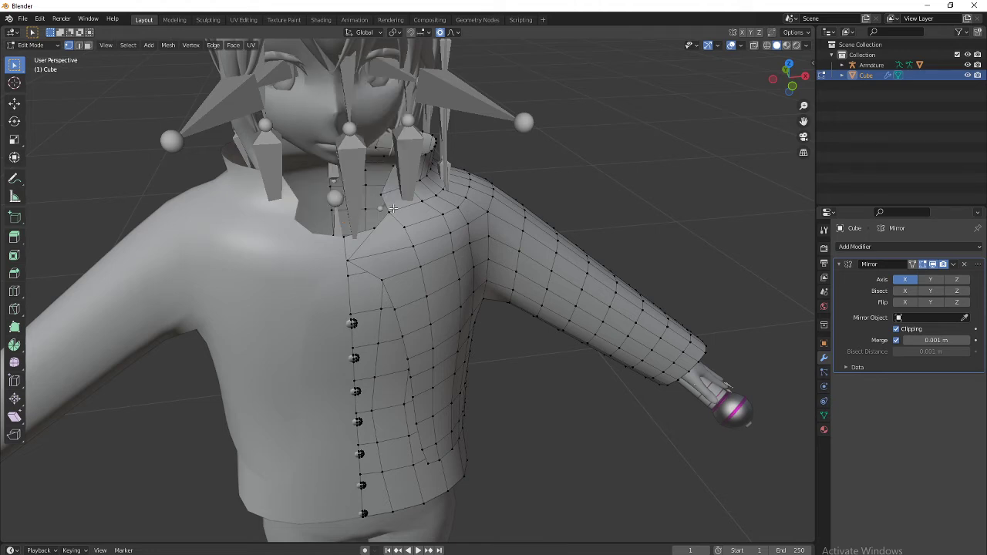
# Step: Try to close the neckline by moving the collar-front vertex along X to the centre line and filling the gap with a face
pyautogui.click(393, 209)
pyautogui.press('g')
pyautogui.press('x')
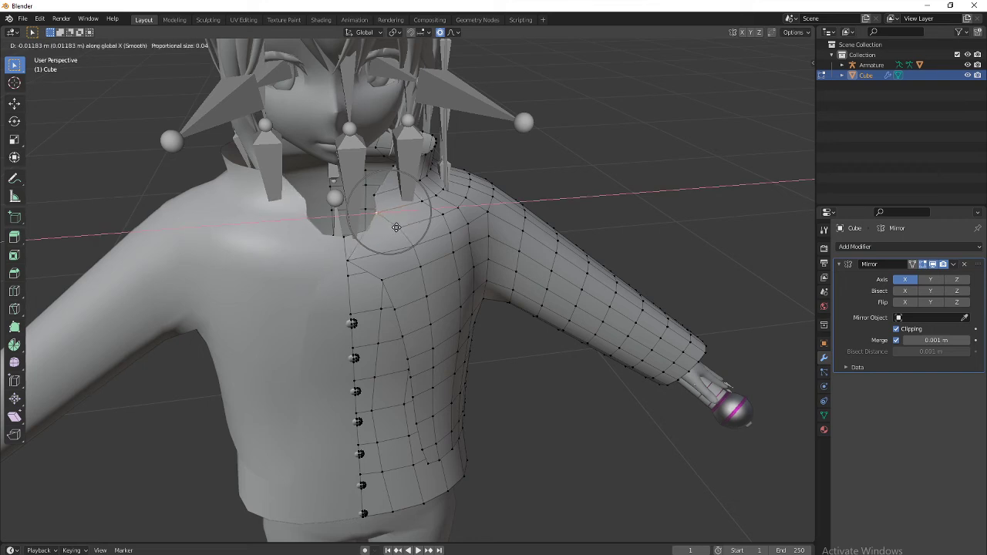
pyautogui.click(362, 230)
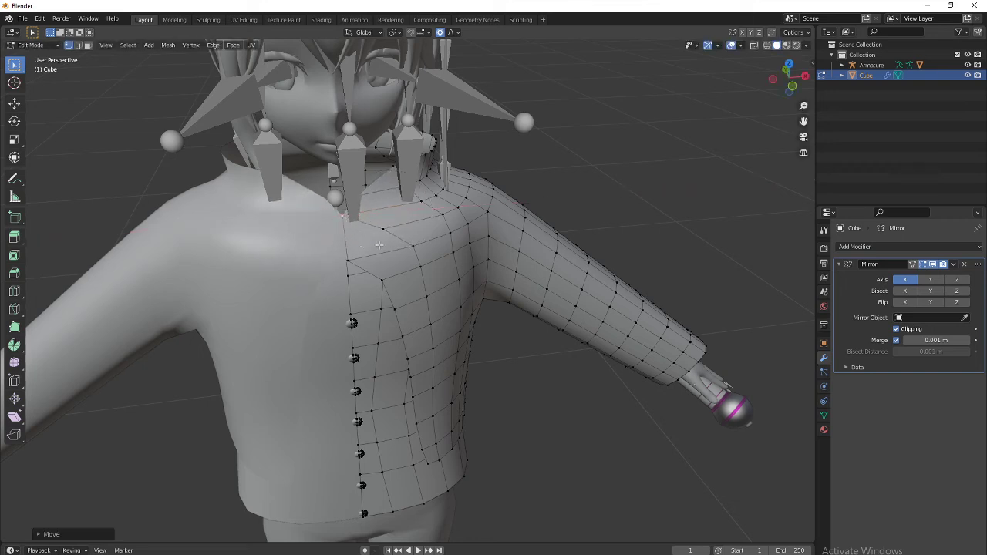
pyautogui.click(351, 266)
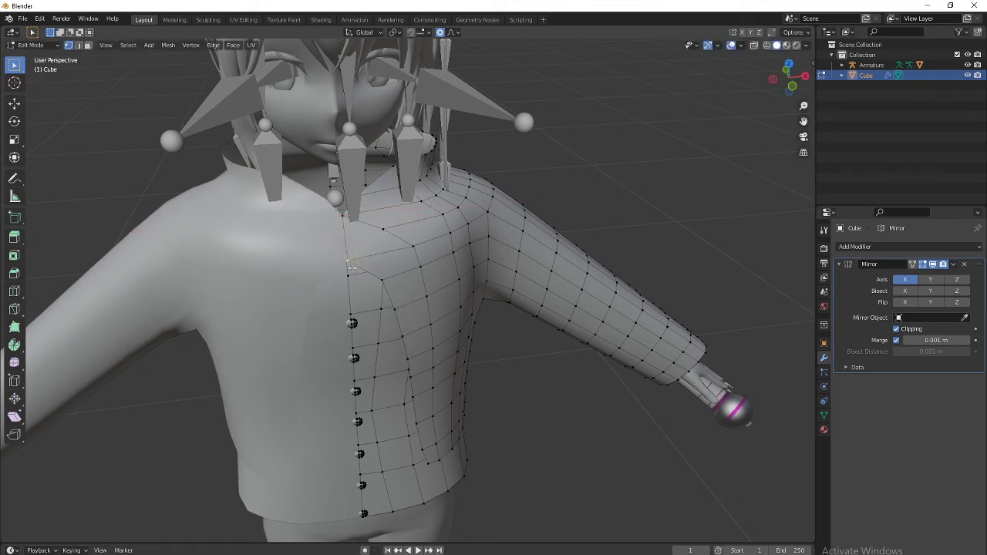
pyautogui.click(402, 245)
pyautogui.scroll(4, 378, 264)
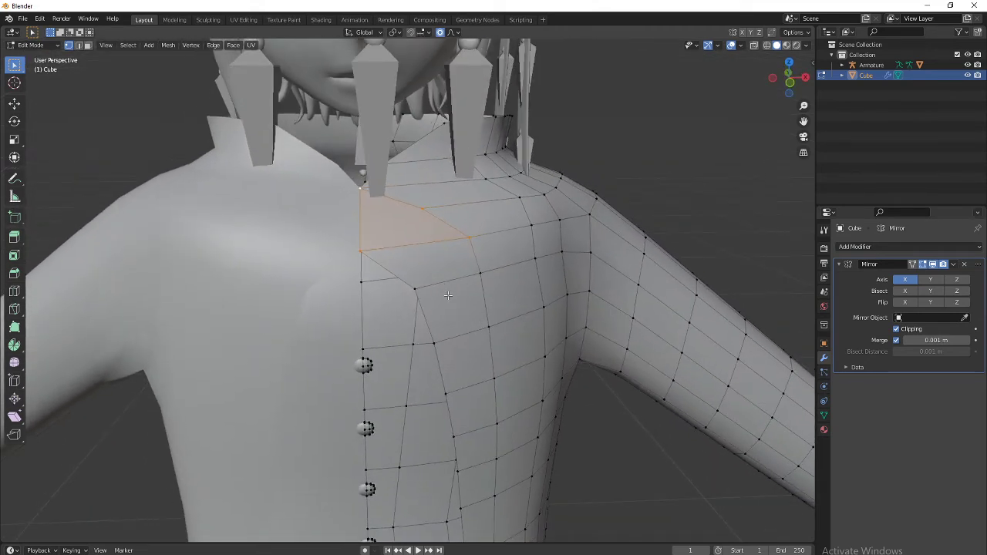
pyautogui.hotkey('ctrl', 'z')
pyautogui.hotkey('ctrl', 'z')
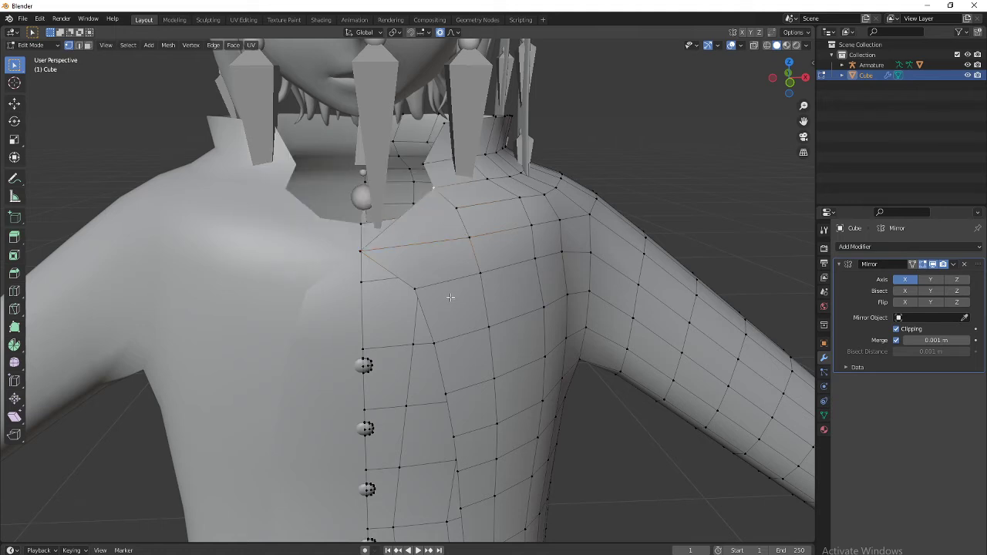
# Step: Move the neckline edge vertices beside the collar, shifting the lower ones toward the front centre to form a straight V-shaped opening
pyautogui.click(426, 164)
pyautogui.press('g')
pyautogui.click(487, 184)
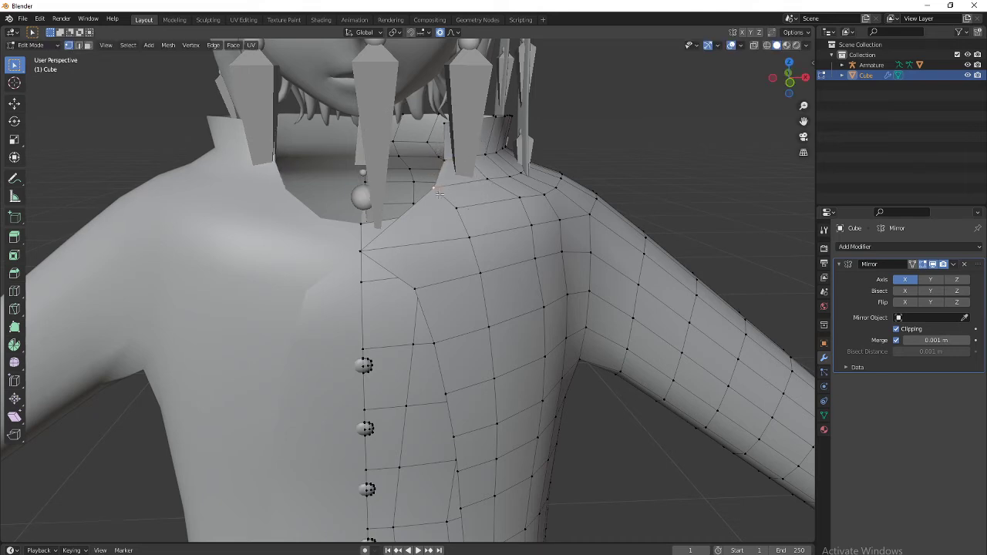
pyautogui.press('g')
pyautogui.click(412, 203)
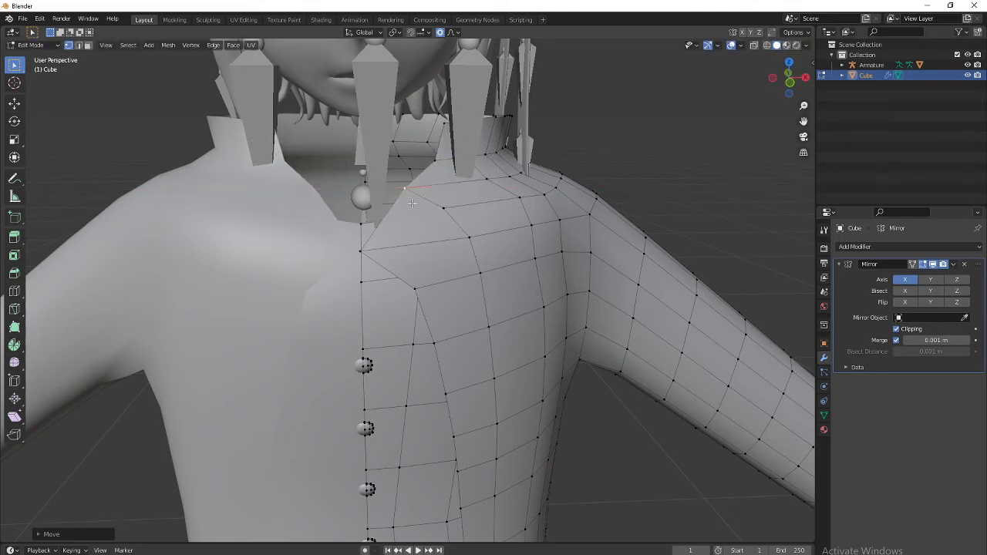
pyautogui.click(437, 163)
pyautogui.press('g')
pyautogui.press('x')
pyautogui.click(417, 195)
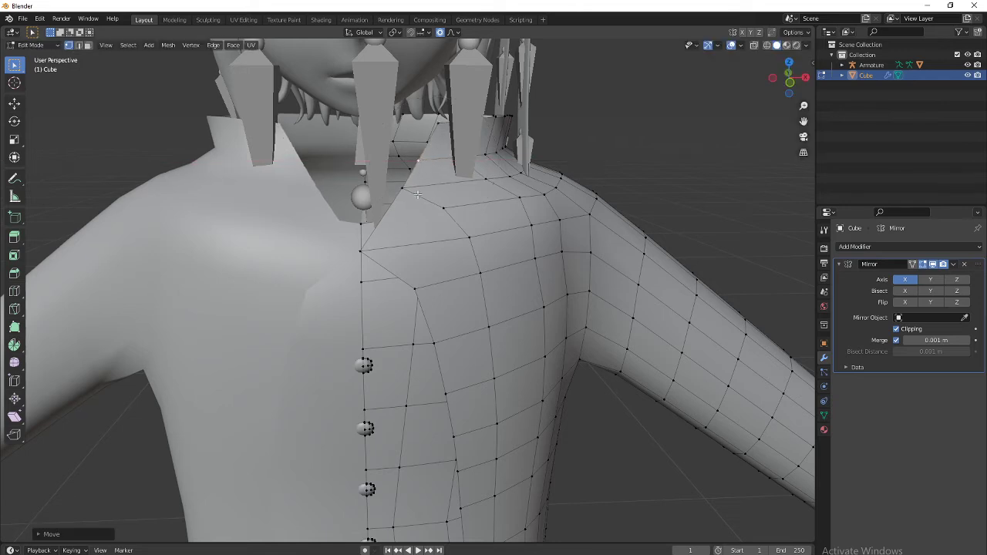
# Step: Raise the front-centre vertices at the base of the neckline along Z with proportional editing, enlarging the falloff for the second move
pyautogui.click(364, 250)
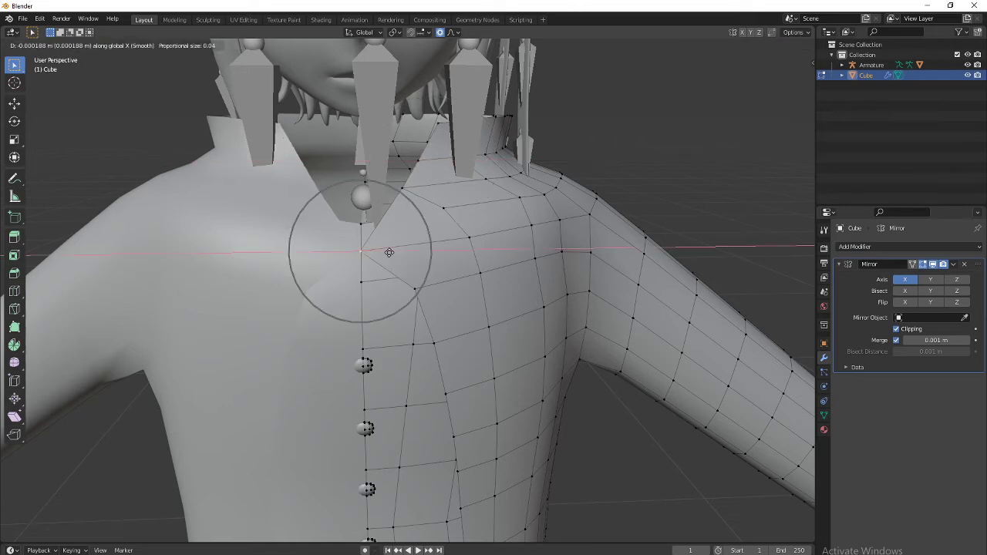
pyautogui.press('z')
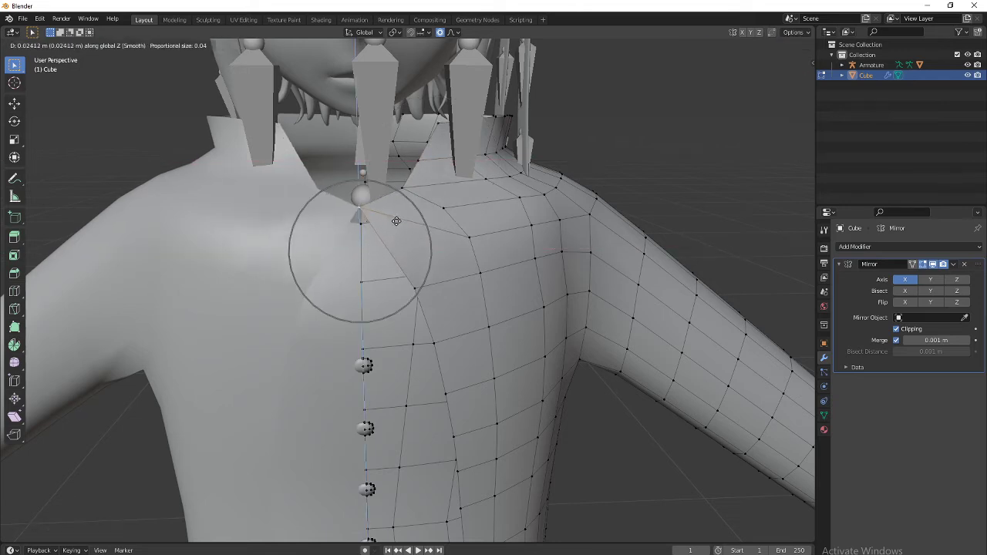
pyautogui.scroll(-2, 395, 225)
pyautogui.click(397, 223)
pyautogui.press('g')
pyautogui.press('z')
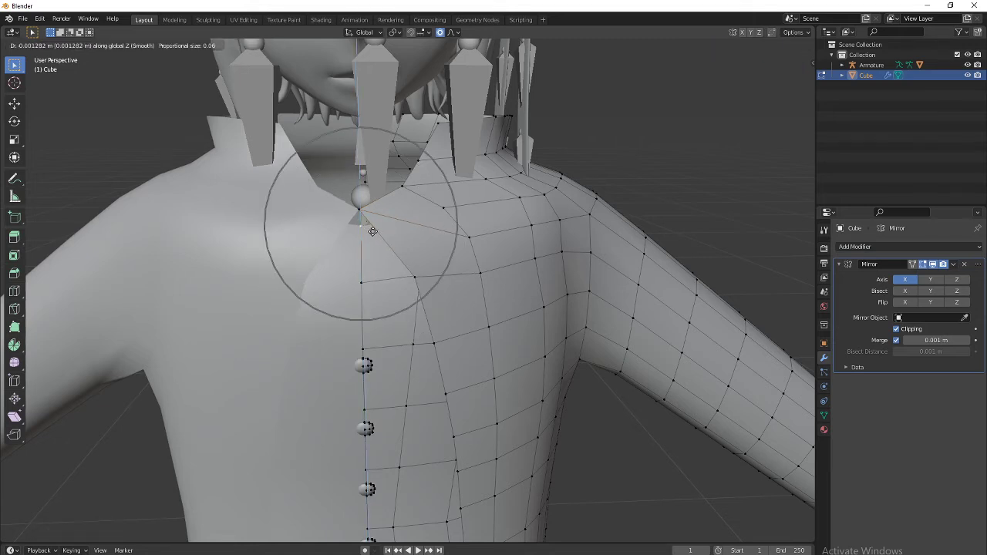
pyautogui.scroll(-5, 371, 213)
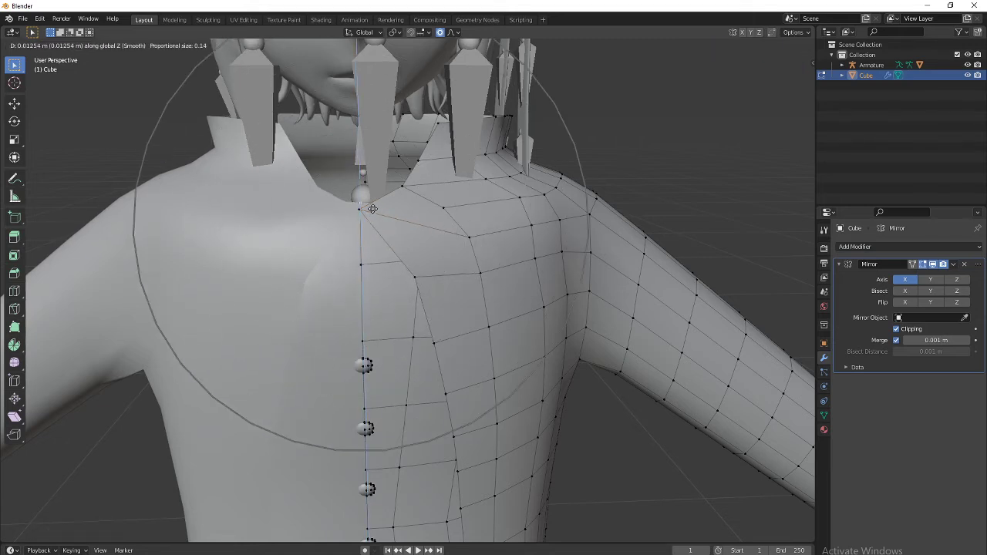
pyautogui.click(374, 210)
# Step: Move the upper front edge vertex and the neckline corner vertex along X toward the centre with proportional editing
pyautogui.keyDown('shift'); pyautogui.moveTo(446, 309); pyautogui.dragTo(420, 223, button='middle'); pyautogui.keyUp('shift')
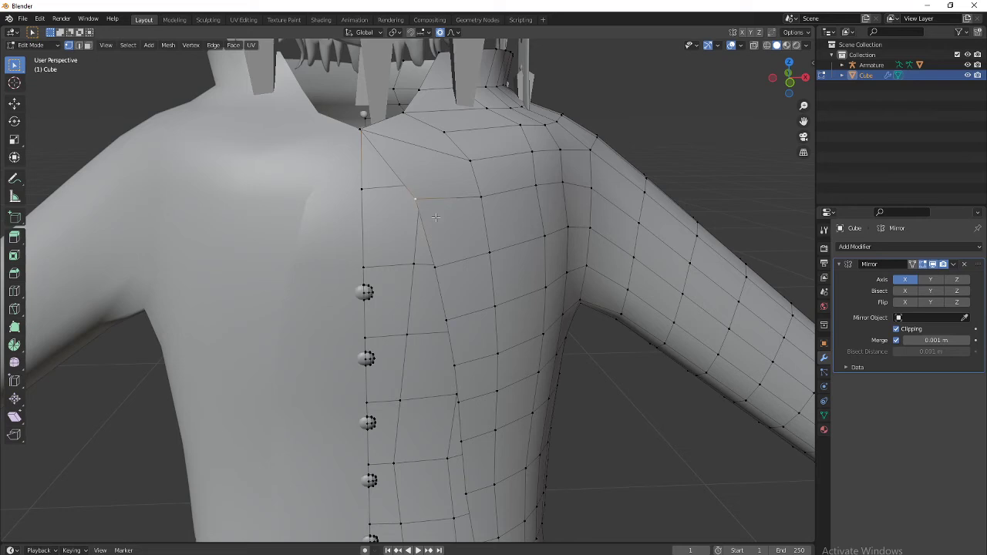
pyautogui.press('g')
pyautogui.press('x')
pyautogui.scroll(-2, 417, 221)
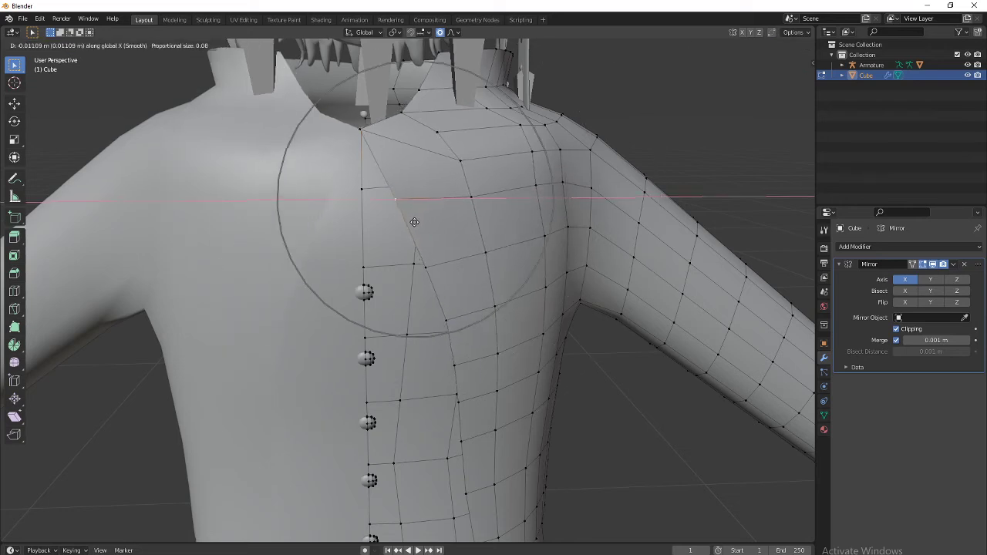
pyautogui.click(402, 220)
pyautogui.click(400, 114)
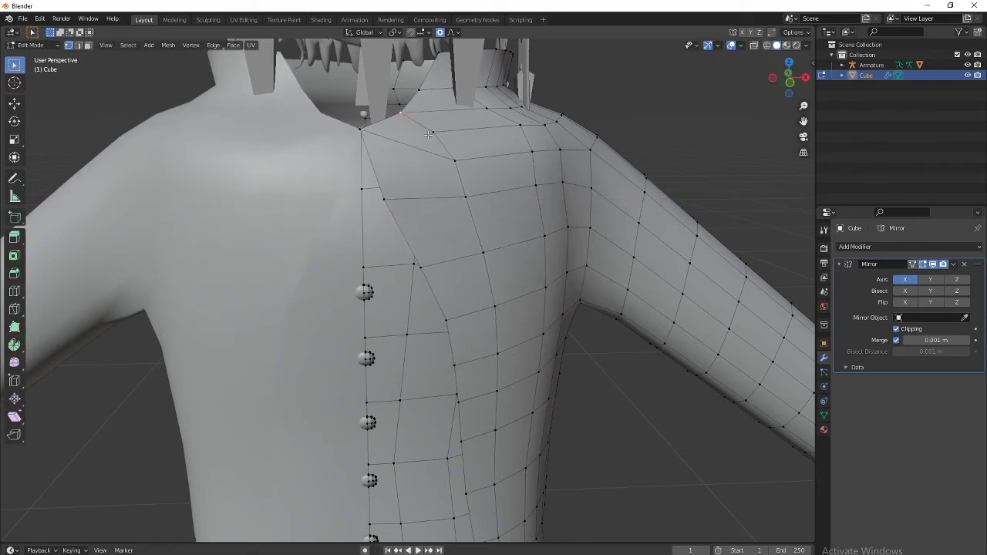
pyautogui.press('g')
pyautogui.press('x')
pyautogui.click(420, 139)
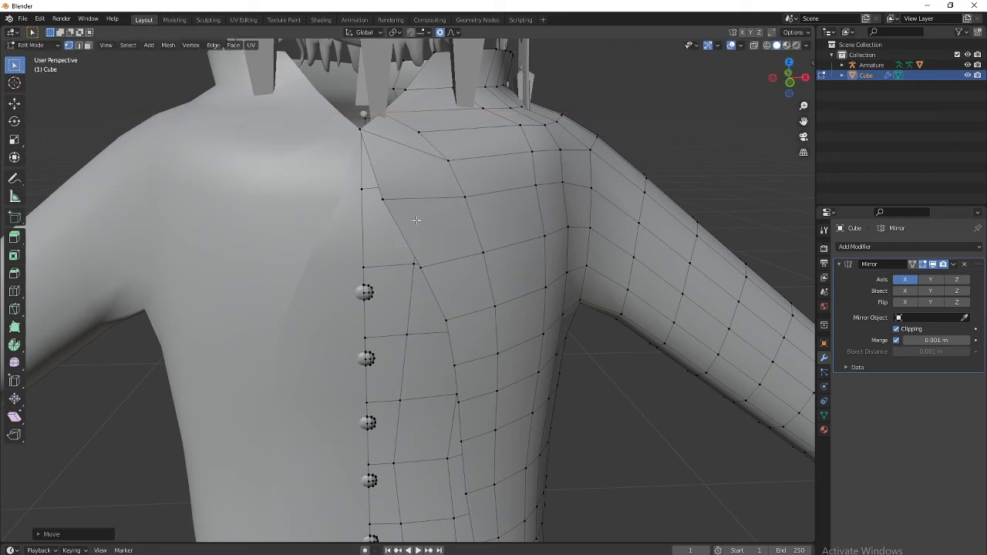
# Step: Move the mid-chest vertex on the jacket's front edge along X toward the buttons with a wider proportional falloff
pyautogui.keyDown('shift'); pyautogui.scroll(-3, 438, 221); pyautogui.keyUp('shift')
pyautogui.scroll(-3, 442, 247)
pyautogui.click(432, 254)
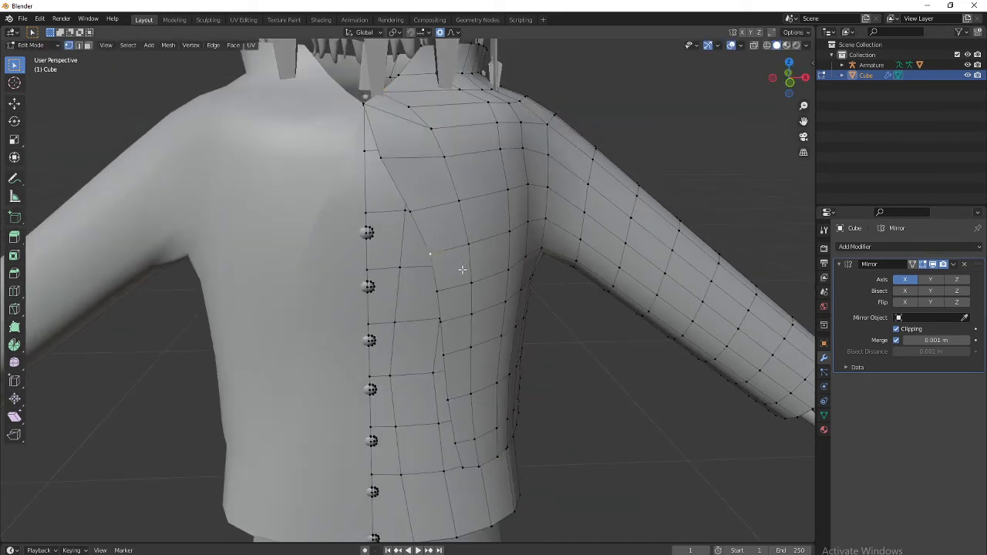
pyautogui.press('g')
pyautogui.press('x')
pyautogui.scroll(-2, 446, 271)
pyautogui.click(446, 272)
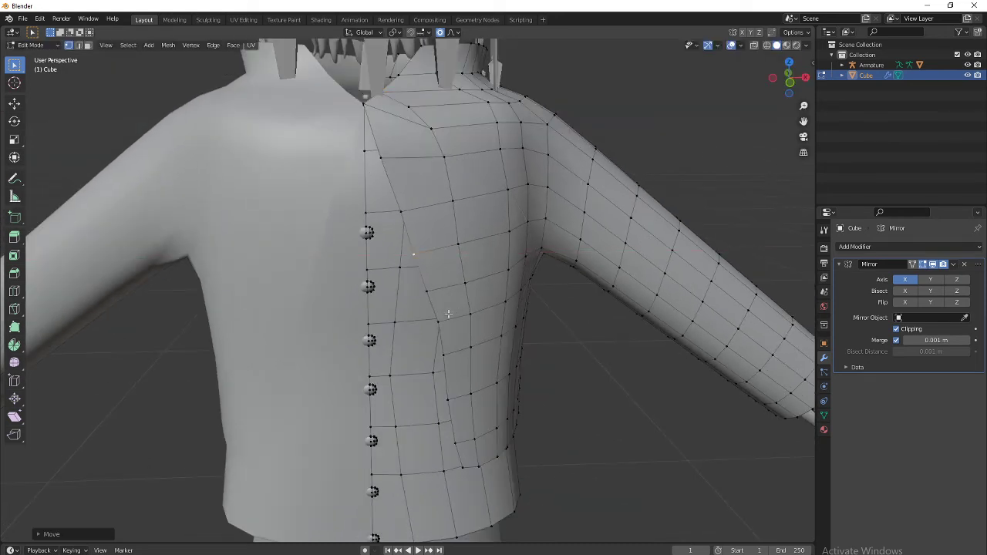
# Step: Move the front edge vertex beside the third button along X toward the centre, with an enlarged proportional falloff
pyautogui.click(447, 314)
pyautogui.press('g')
pyautogui.press('x')
pyautogui.scroll(-2, 446, 314)
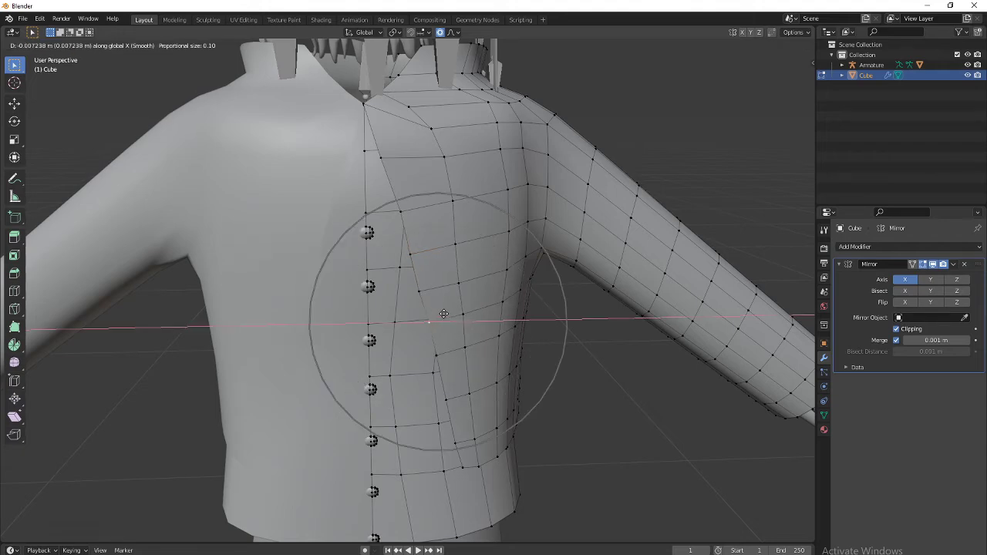
pyautogui.scroll(-3, 444, 314)
pyautogui.click(442, 314)
pyautogui.moveTo(502, 370); pyautogui.dragTo(499, 391, button='middle')
pyautogui.scroll(-5, 470, 340)
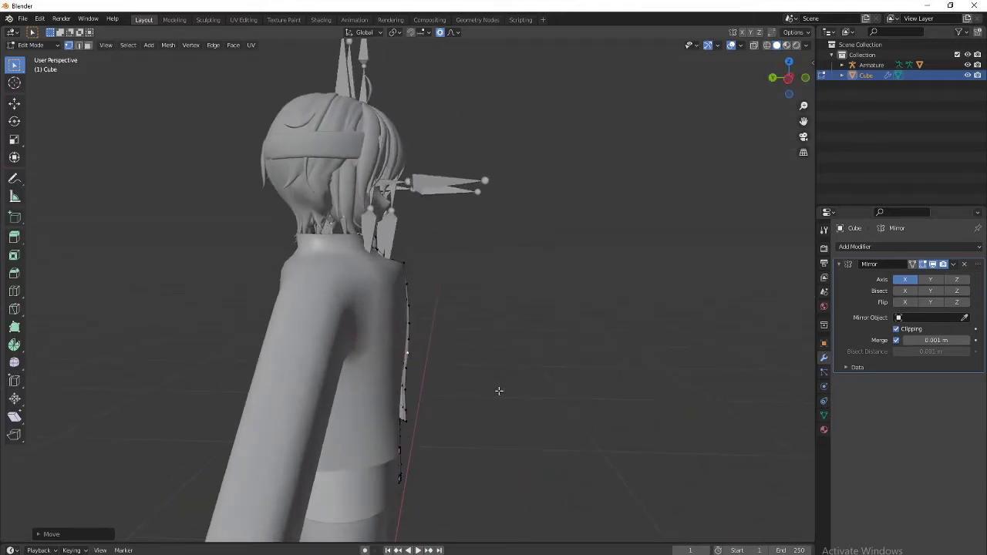
# Step: Slide the upper vertex on the jacket's front edge downward along its connecting edge in two vertex slides
pyautogui.scroll(5, 478, 370)
pyautogui.moveTo(461, 355); pyautogui.dragTo(373, 280, button='middle')
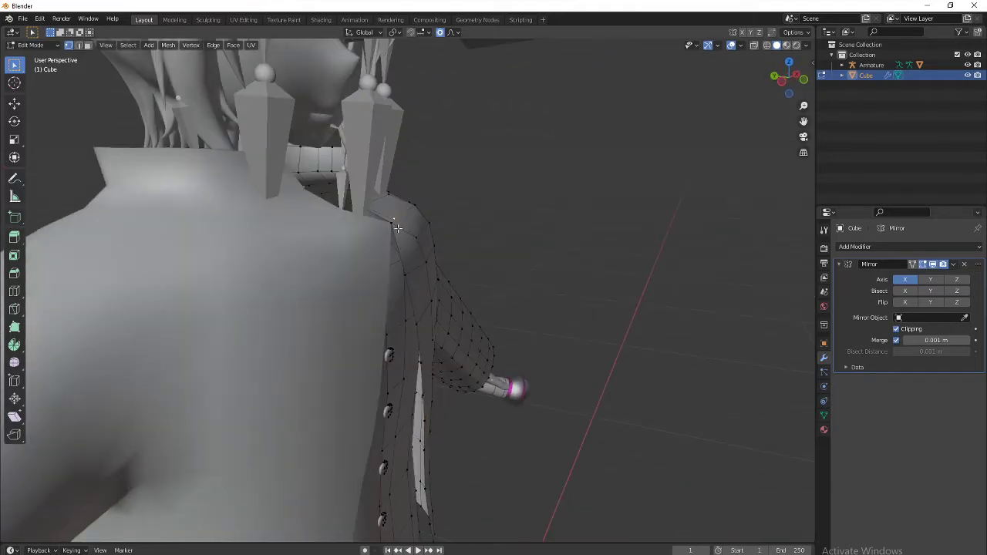
pyautogui.hotkey('shift', 'v')
pyautogui.click(424, 270)
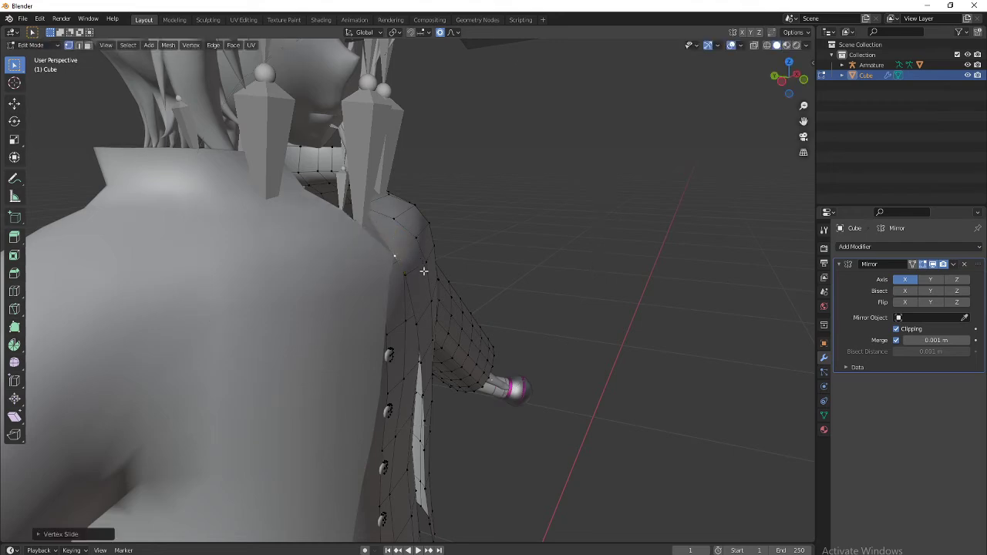
pyautogui.hotkey('shift', 'v')
pyautogui.click(417, 271)
# Step: Select the upper chest edge row from the front opening to the armhole and edge slide it downward
pyautogui.moveTo(453, 276); pyautogui.dragTo(267, 272, button='middle')
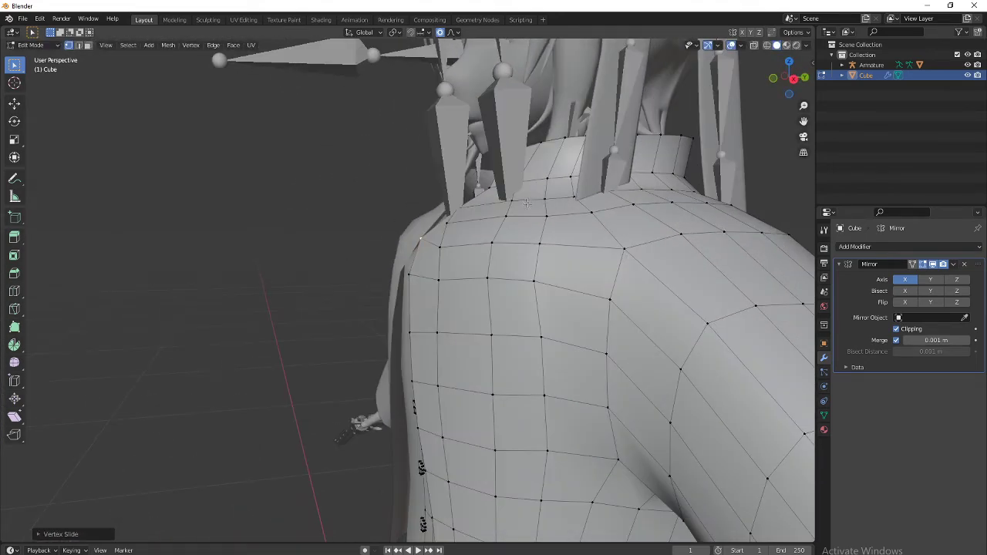
pyautogui.moveTo(528, 203)
pyautogui.mouseDown(button='middle')
pyautogui.moveTo(503, 207)
pyautogui.moveTo(539, 209)
pyautogui.mouseUp(button='middle')
pyautogui.scroll(-3, 539, 210)
pyautogui.keyDown('shift'); pyautogui.moveTo(516, 369); pyautogui.dragTo(584, 272, button='middle'); pyautogui.keyUp('shift')
pyautogui.scroll(-2, 585, 271)
pyautogui.moveTo(524, 310); pyautogui.dragTo(407, 283, button='middle')
pyautogui.keyDown('ctrl'); pyautogui.click(483, 231); pyautogui.keyUp('ctrl')
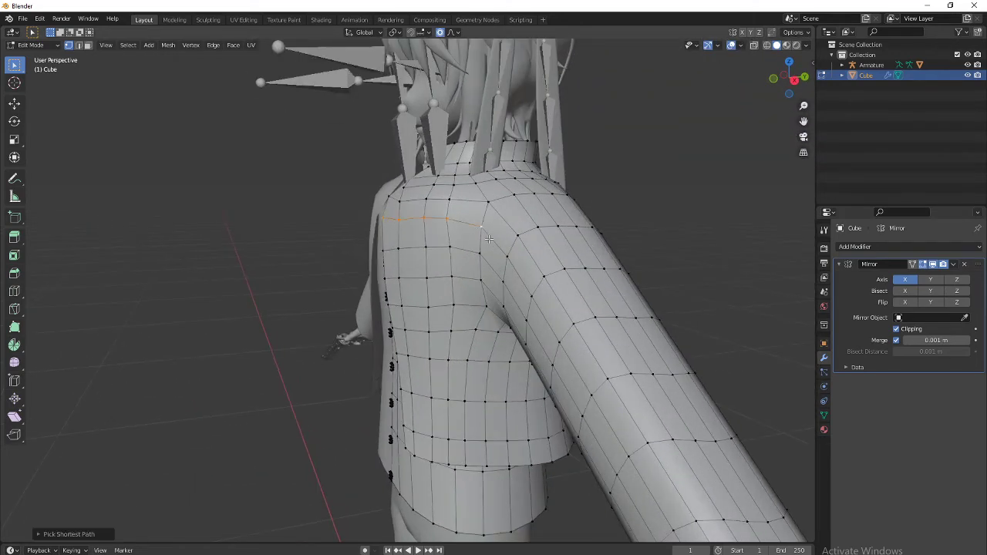
pyautogui.press('g')
pyautogui.press('g')
pyautogui.click(490, 248)
# Step: Select the next row up, from the front edge to the shoulder, and edge slide it downward to even the spacing
pyautogui.click(391, 199)
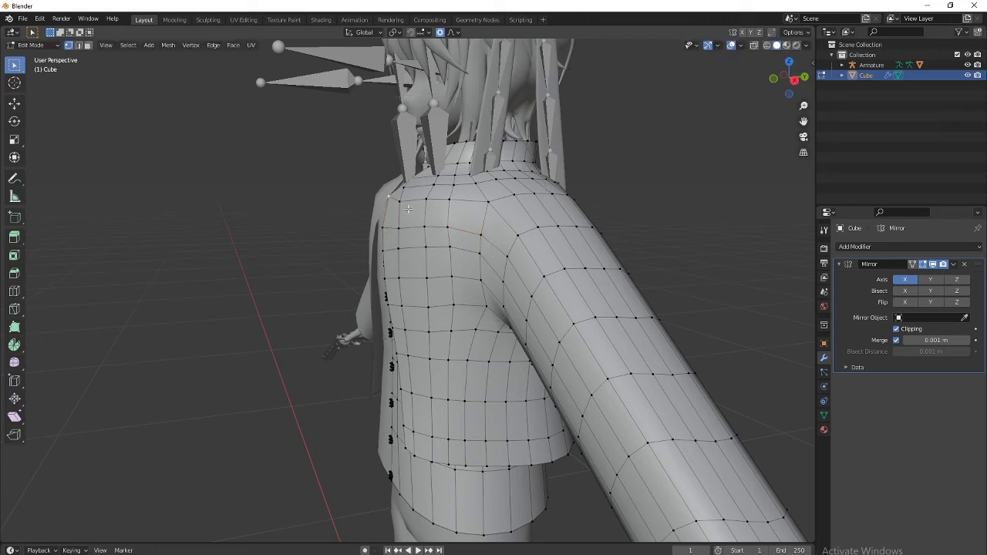
pyautogui.keyDown('ctrl'); pyautogui.click(489, 201); pyautogui.keyUp('ctrl')
pyautogui.press('g')
pyautogui.press('g')
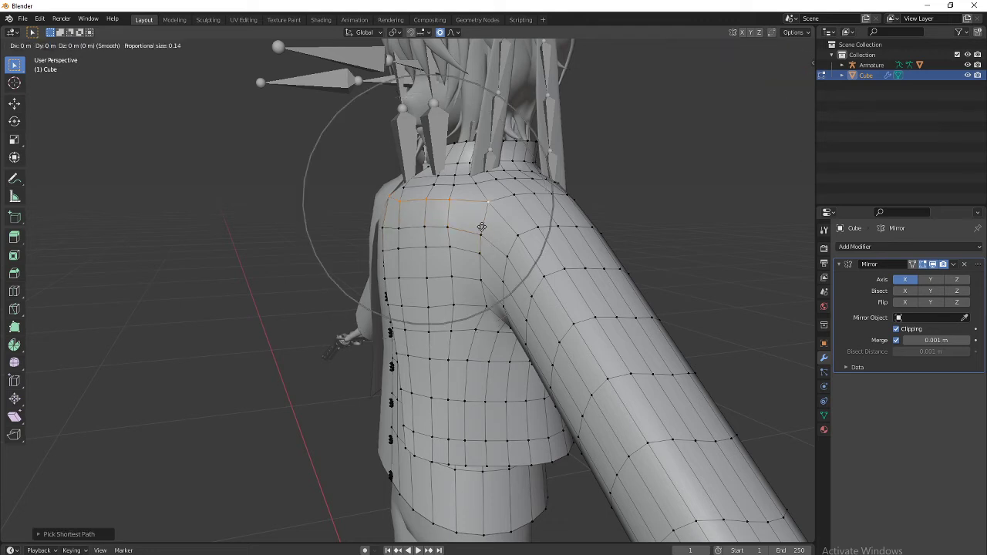
pyautogui.click(480, 235)
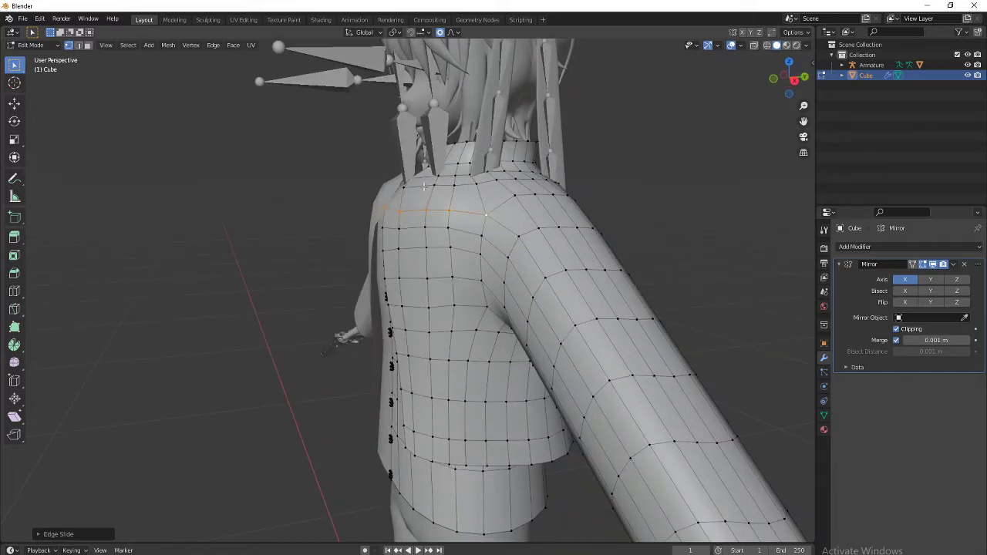
# Step: Edge slide the row across the top of the shoulder and upper back to even its spacing
pyautogui.moveTo(424, 187); pyautogui.dragTo(498, 226, button='middle')
pyautogui.press('g')
pyautogui.press('g')
pyautogui.click(547, 216)
# Step: Select the upper back row from the shoulder to the centre seam and edge slide it downward
pyautogui.scroll(-3, 500, 226)
pyautogui.moveTo(573, 267); pyautogui.dragTo(489, 292, button='middle')
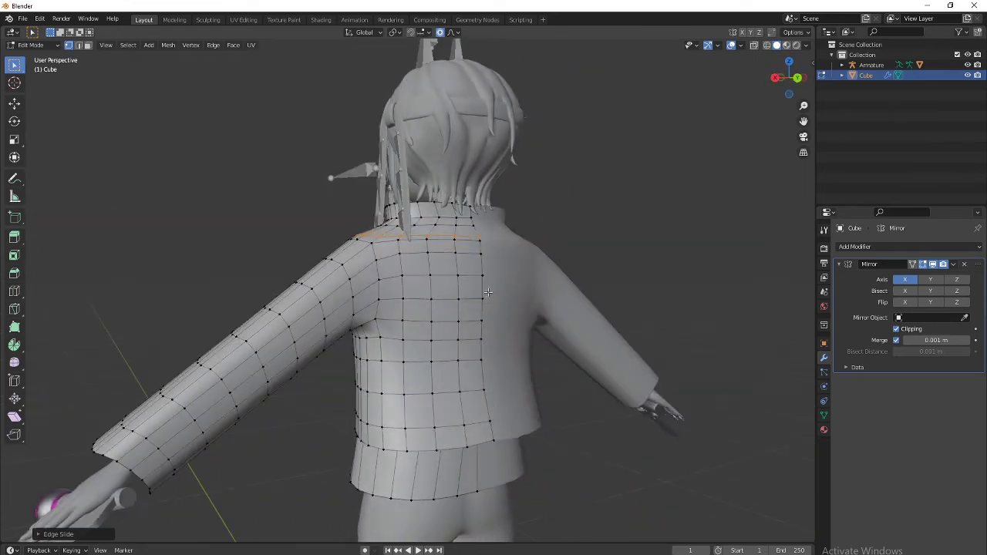
pyautogui.click(371, 244)
pyautogui.keyDown('ctrl'); pyautogui.click(479, 242); pyautogui.keyUp('ctrl')
pyautogui.moveTo(499, 260); pyautogui.dragTo(480, 277, button='middle')
pyautogui.press('g')
pyautogui.press('g')
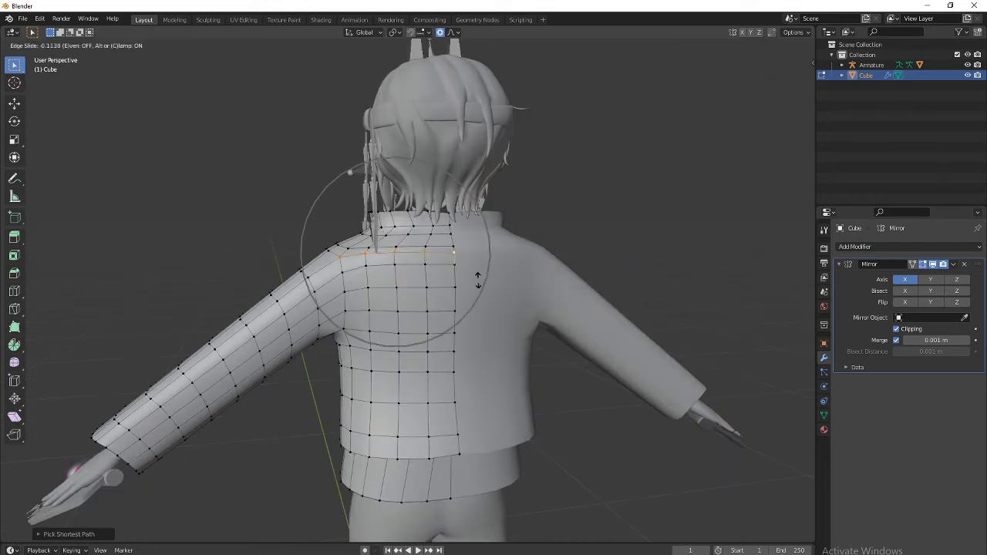
pyautogui.click(477, 283)
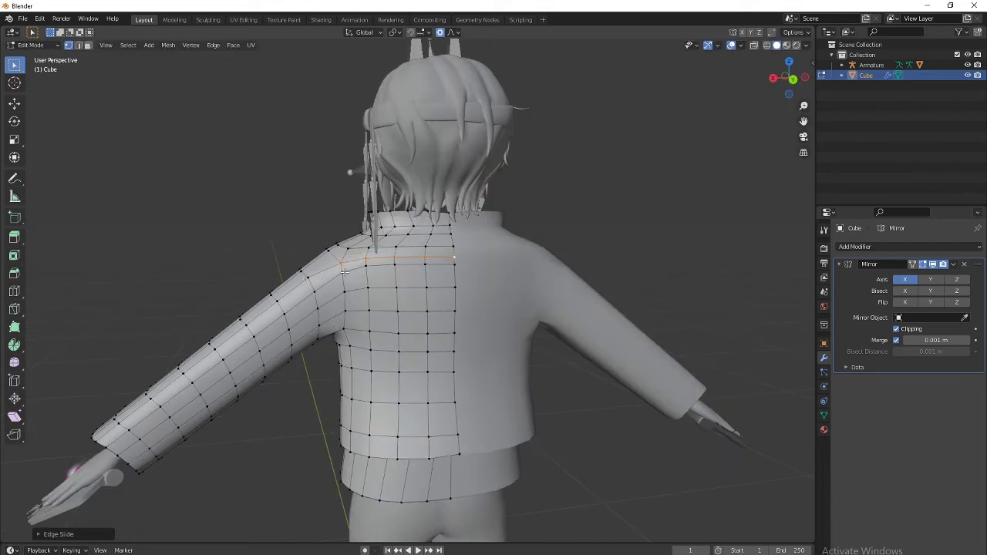
# Step: Select the row directly below on the back, up to the centre seam, and edge slide it downward
pyautogui.keyDown('ctrl'); pyautogui.click(454, 267); pyautogui.keyUp('ctrl')
pyautogui.press('g')
pyautogui.press('g')
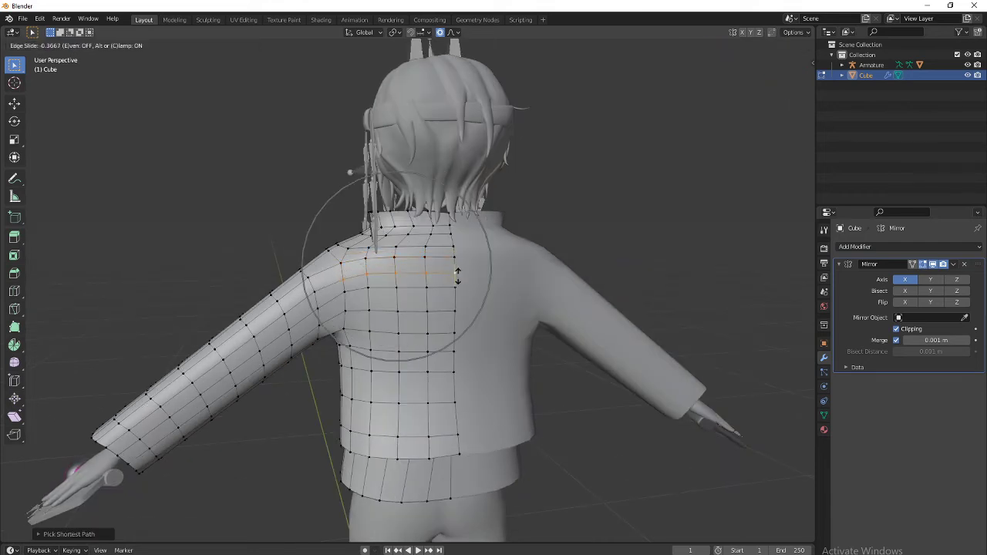
pyautogui.click(457, 274)
# Step: Select the vertical edge path at the back of the armhole and move it along X toward the spine with a smaller proportional falloff
pyautogui.moveTo(485, 317); pyautogui.dragTo(421, 294, button='middle')
pyautogui.click(361, 297)
pyautogui.keyDown('ctrl'); pyautogui.click(359, 229); pyautogui.keyUp('ctrl')
pyautogui.press('g')
pyautogui.press('x')
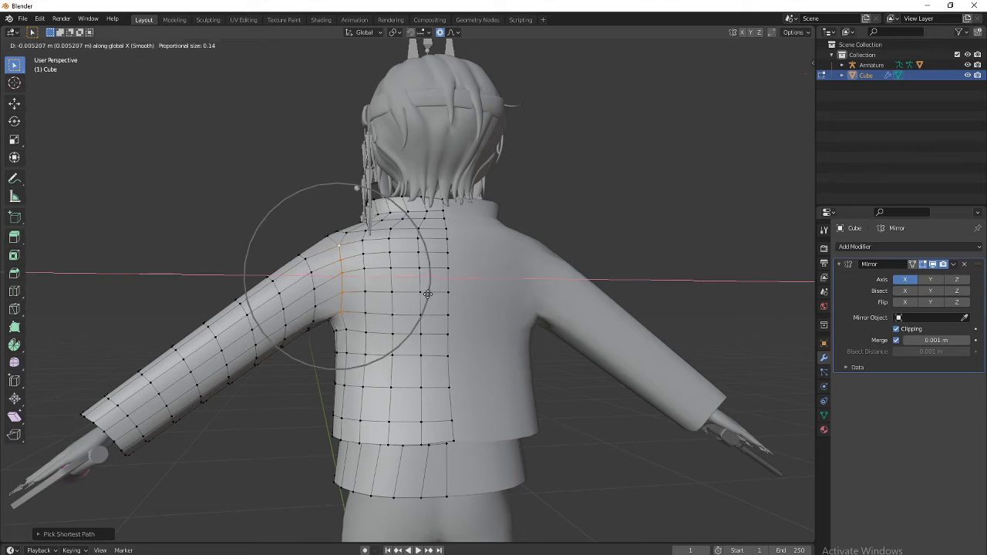
pyautogui.scroll(3, 433, 294)
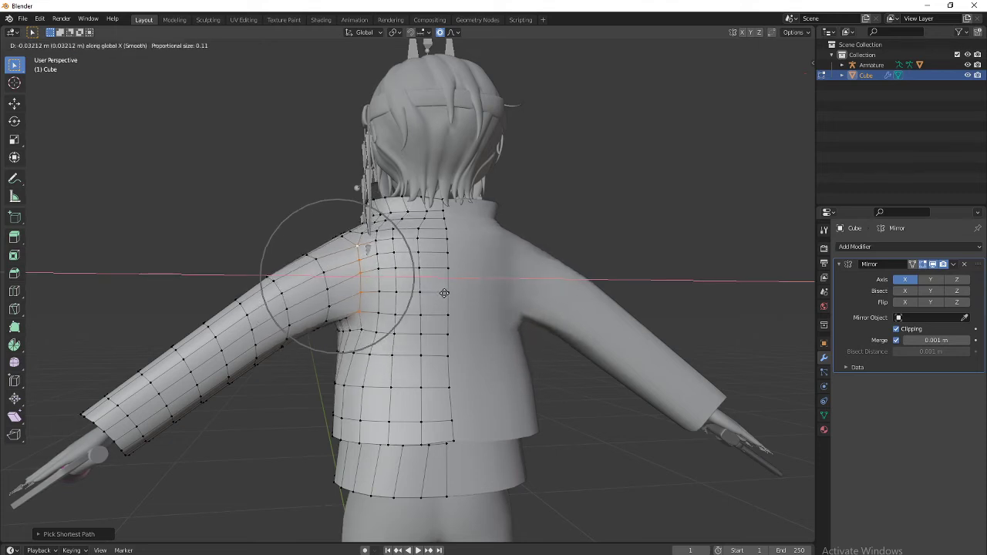
pyautogui.click(437, 294)
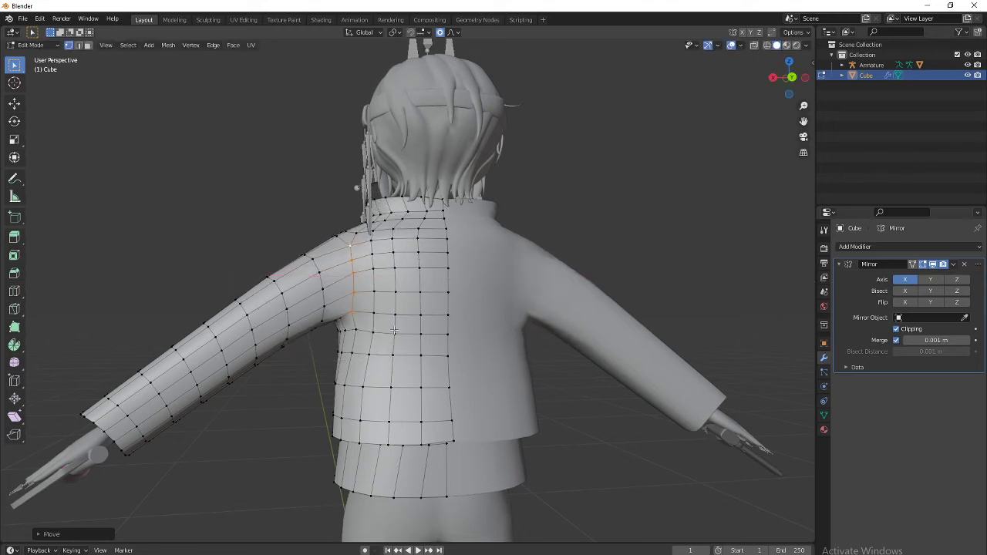
# Step: In back view, move the outer waist vertex of the jacket along X inward with the proportional falloff enlarged to 0.16
pyautogui.click(350, 383)
pyautogui.moveTo(337, 383); pyautogui.dragTo(384, 401, button='middle')
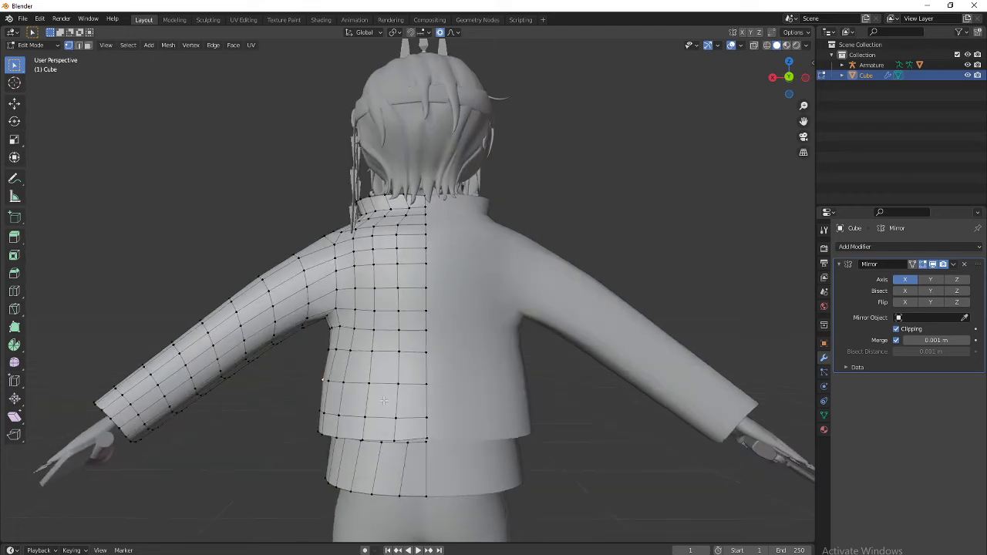
pyautogui.click(789, 78)
pyautogui.click(789, 78)
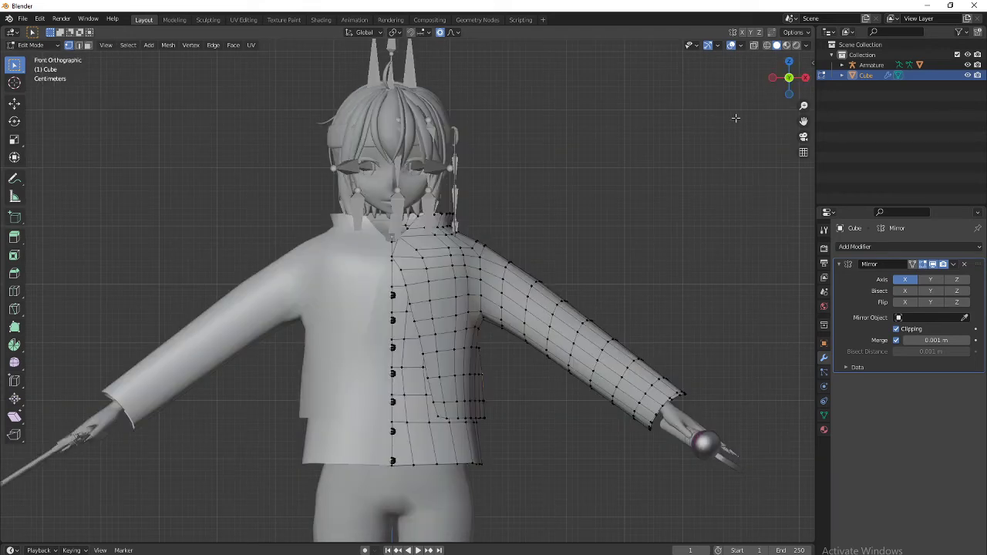
pyautogui.click(789, 78)
pyautogui.press('g')
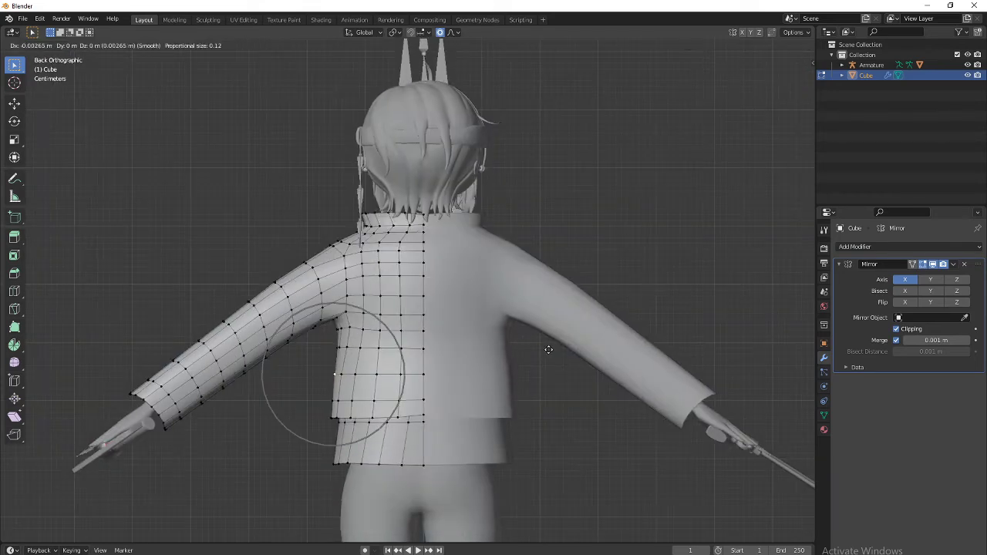
pyautogui.press('x')
pyautogui.scroll(-3, 561, 349)
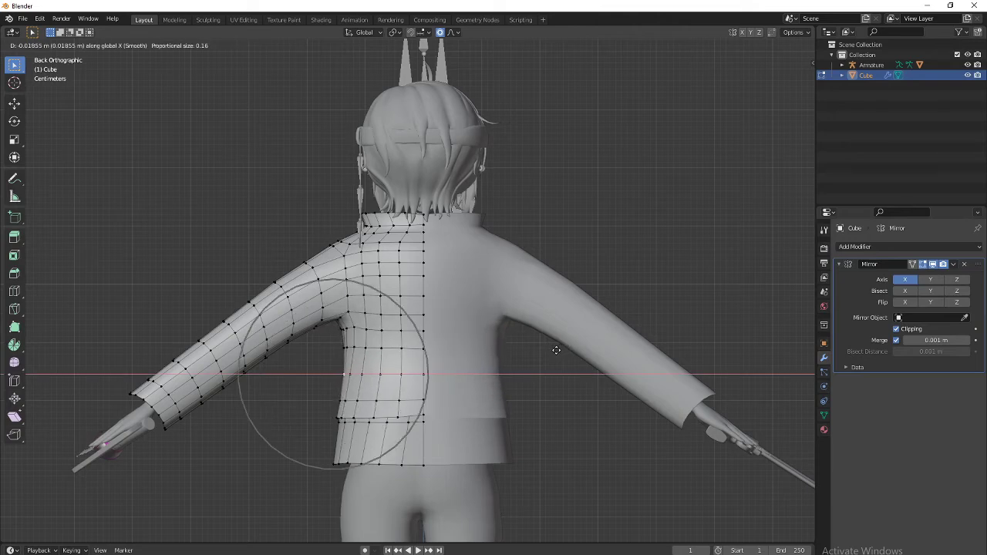
pyautogui.click(556, 350)
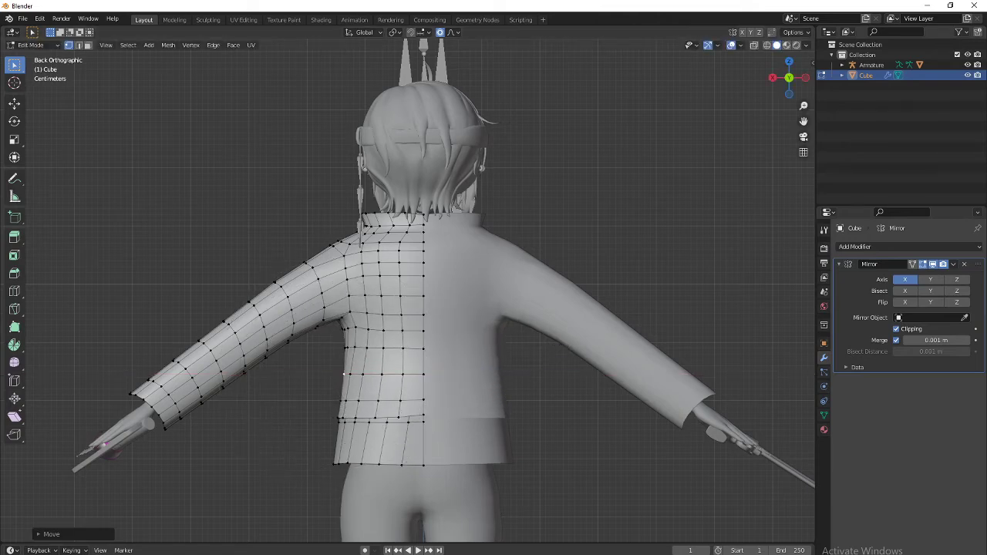
# Step: Consult the character reference image and pull the jacket's side waist vertex further inward along X with a proportional falloff of about 0.24
pyautogui.hotkey('alt', 'Tab')
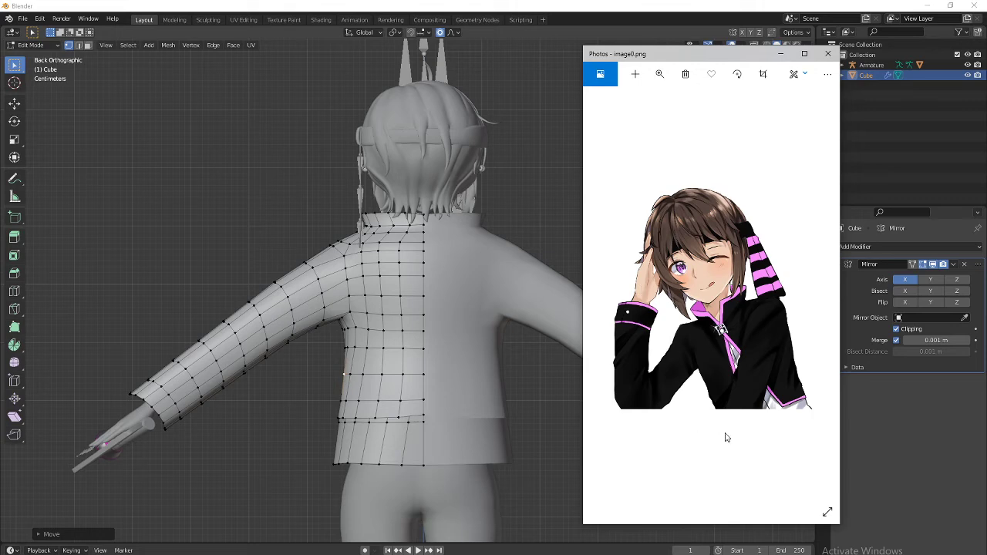
pyautogui.click(780, 53)
pyautogui.moveTo(501, 432); pyautogui.dragTo(570, 397, button='middle')
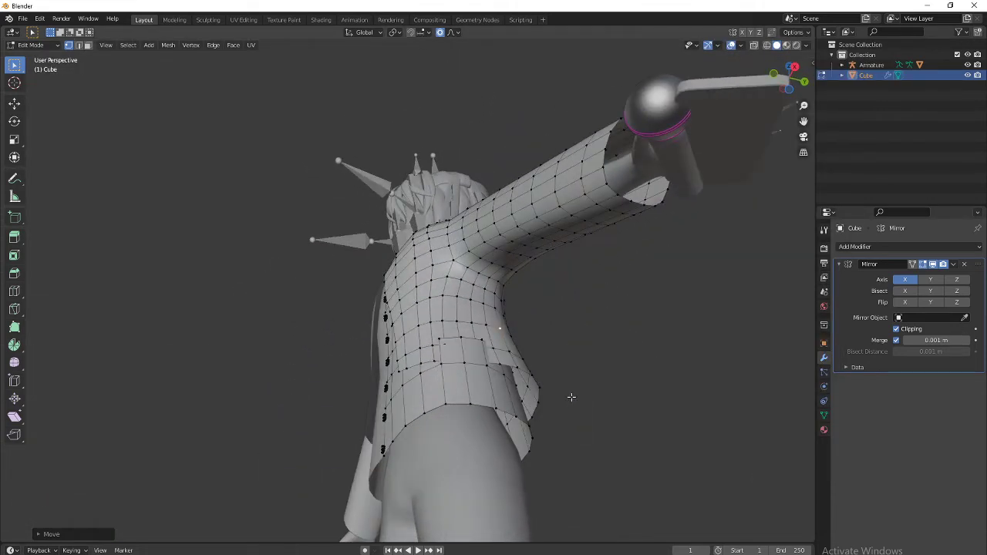
pyautogui.moveTo(459, 334); pyautogui.dragTo(591, 415, button='middle')
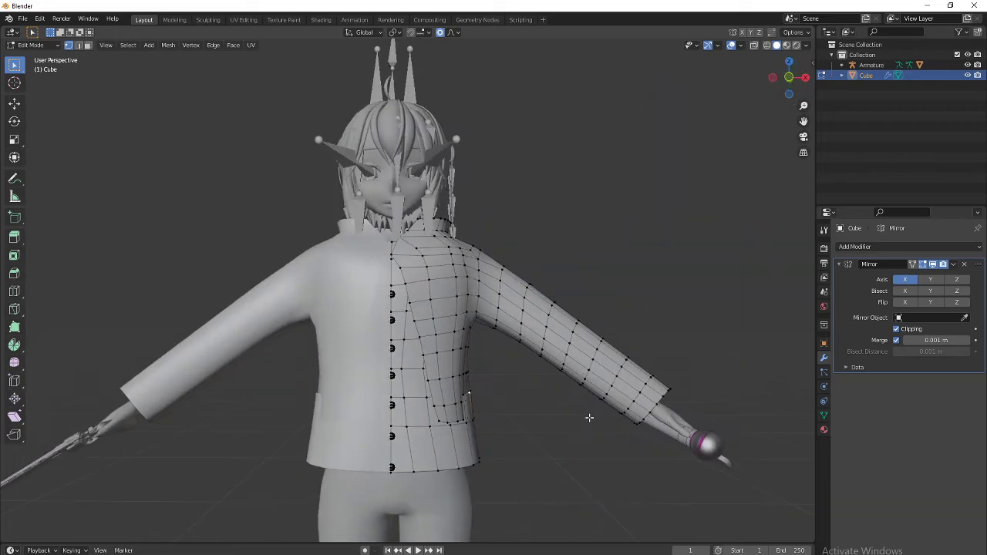
pyautogui.press('g')
pyautogui.press('x')
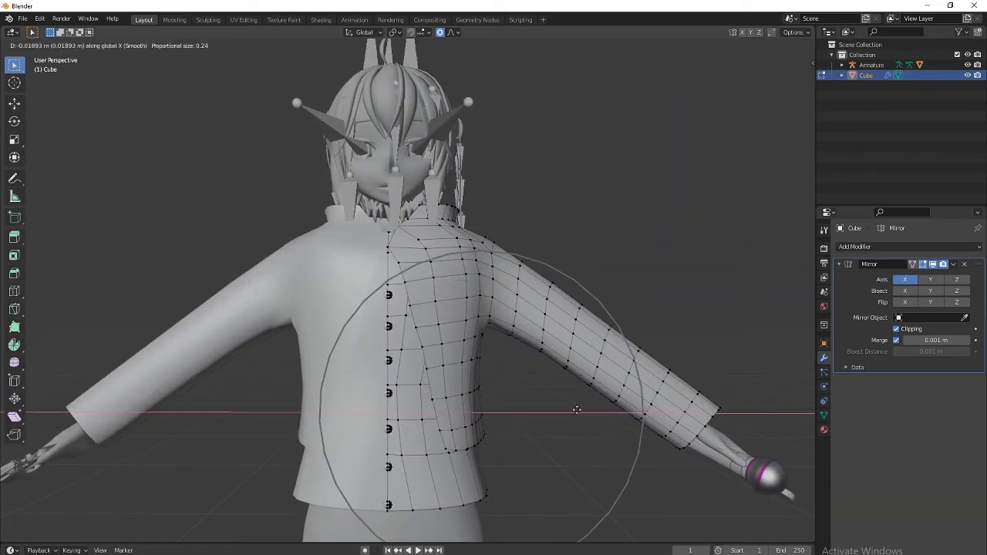
pyautogui.click(573, 407)
# Step: Lower the front vertices below the collar along Z by about 0.015 m with proportional editing
pyautogui.scroll(-2, 574, 407)
pyautogui.moveTo(450, 289); pyautogui.dragTo(349, 299, button='middle')
pyautogui.moveTo(460, 287); pyautogui.dragTo(536, 276, button='middle')
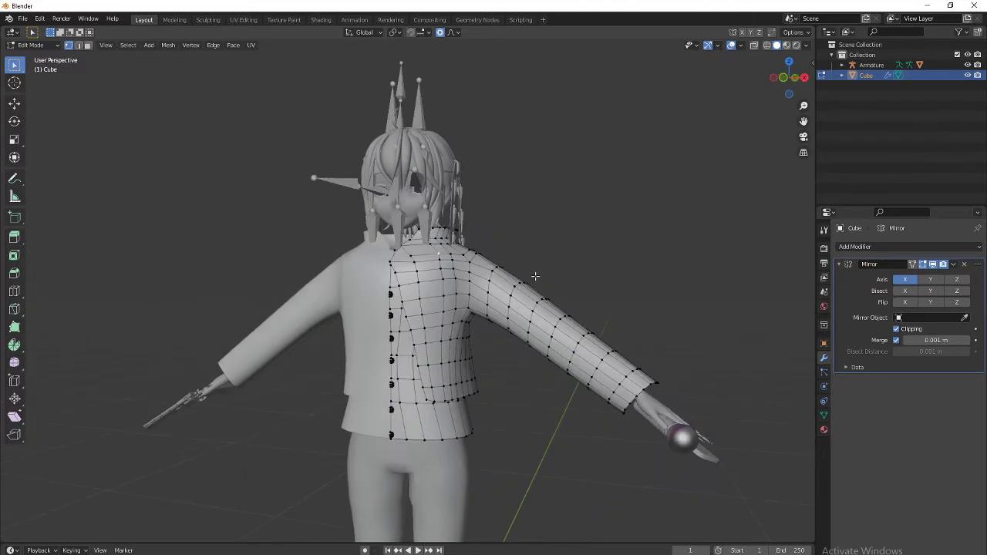
pyautogui.press('x')
pyautogui.rightClick(538, 279)
pyautogui.press('g')
pyautogui.press('z')
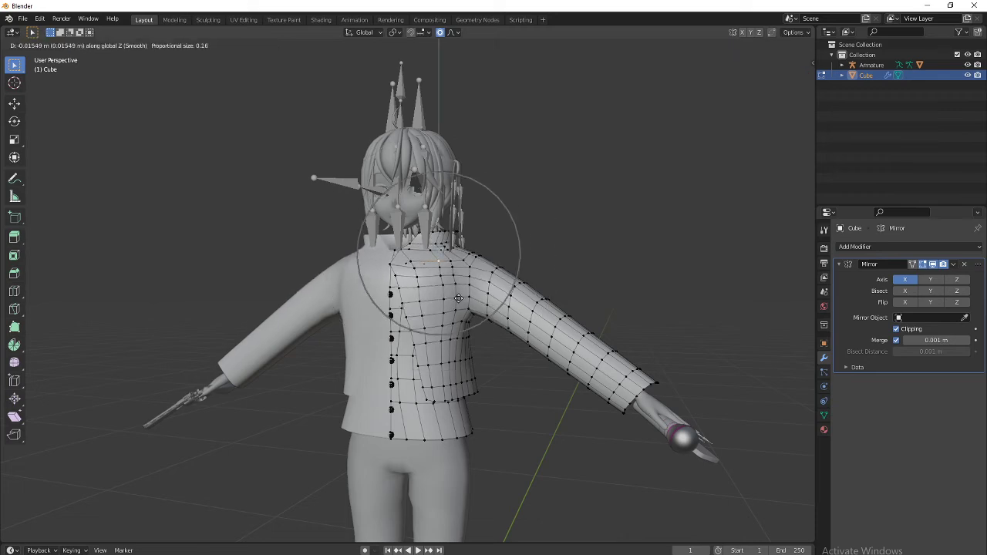
pyautogui.click(460, 296)
# Step: Push the protruding upper chest vertex back along Y toward the body with proportional editing
pyautogui.moveTo(461, 296); pyautogui.dragTo(367, 273, button='middle')
pyautogui.click(369, 244)
pyautogui.press('g')
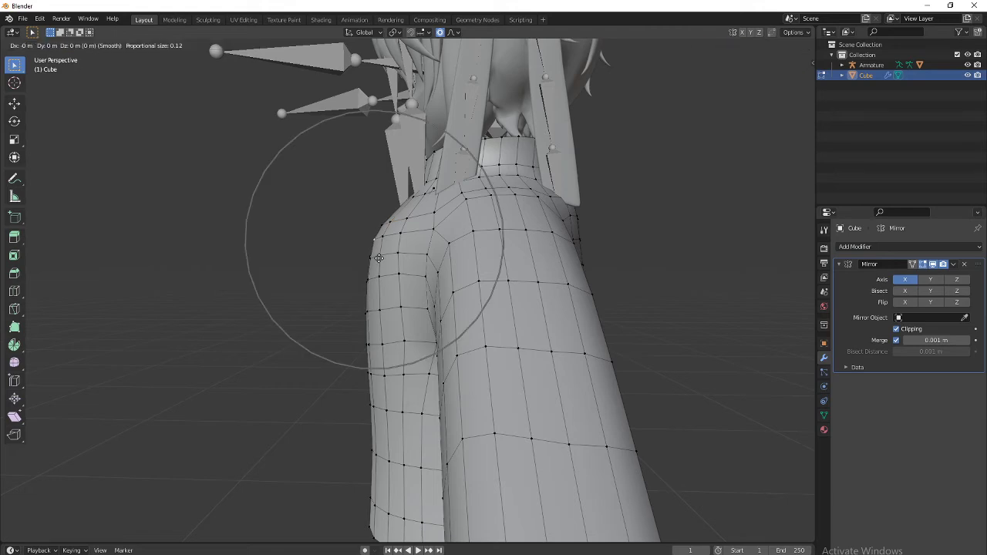
pyautogui.press('y')
pyautogui.click(378, 249)
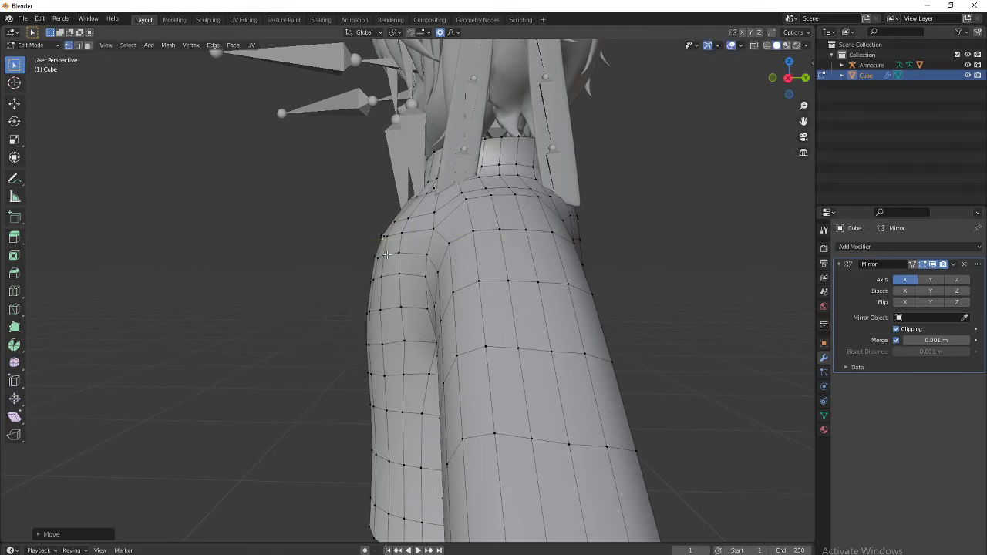
# Step: Move the neighbouring upper chest vertex nearer the front opening back along Y with a proportional falloff of about 0.10
pyautogui.moveTo(378, 249); pyautogui.dragTo(441, 238, button='middle')
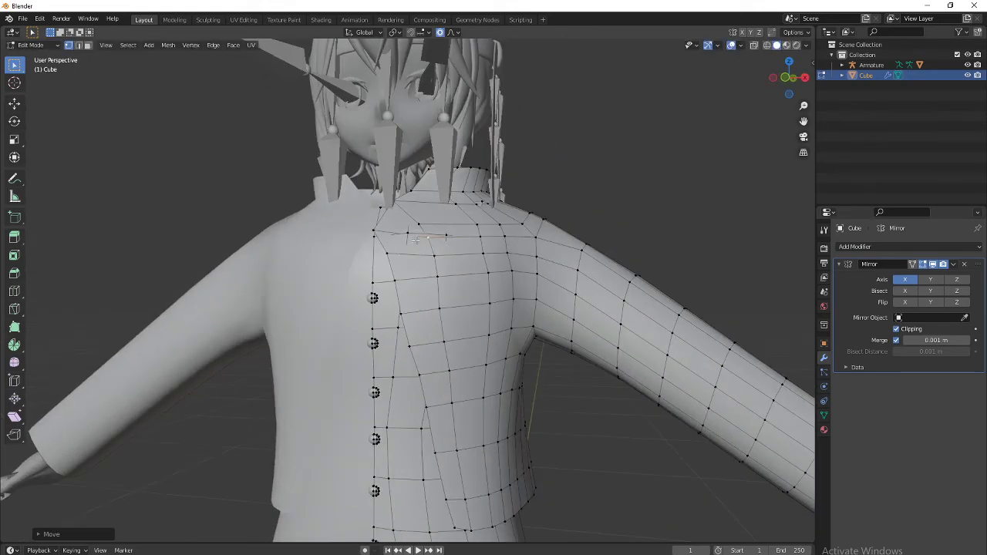
pyautogui.moveTo(482, 277); pyautogui.dragTo(391, 283, button='middle')
pyautogui.press('g')
pyautogui.press('y')
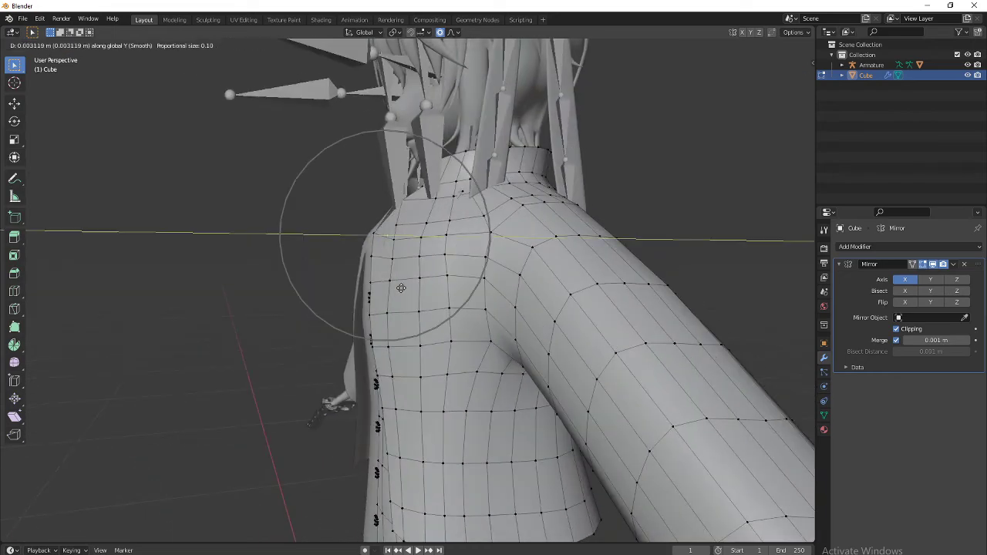
pyautogui.click(414, 282)
# Step: Move the overlapping front panel's edge vertex beside the second button along Y toward the body with proportional editing
pyautogui.moveTo(414, 282); pyautogui.dragTo(577, 293, button='middle')
pyautogui.scroll(1, 445, 352)
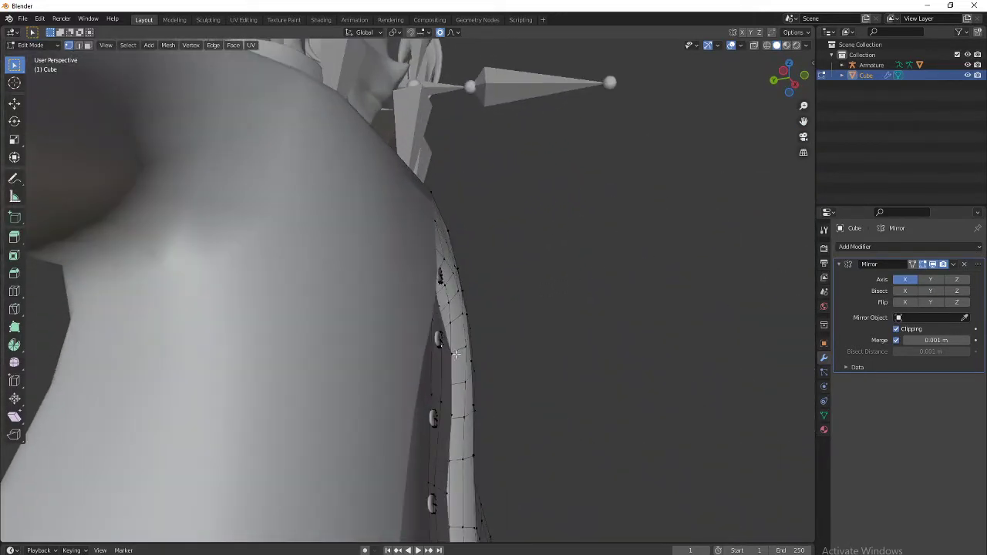
pyautogui.press('g')
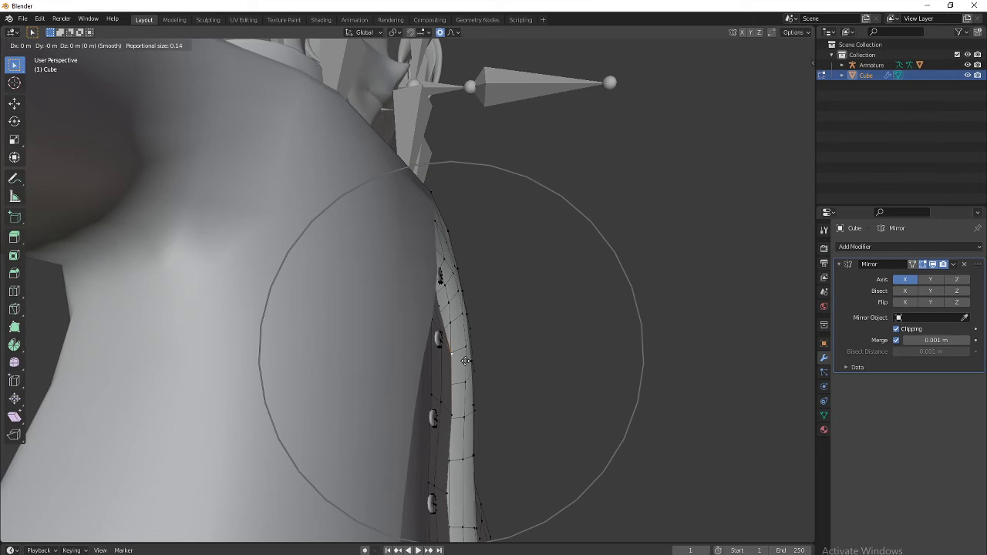
pyautogui.press('y')
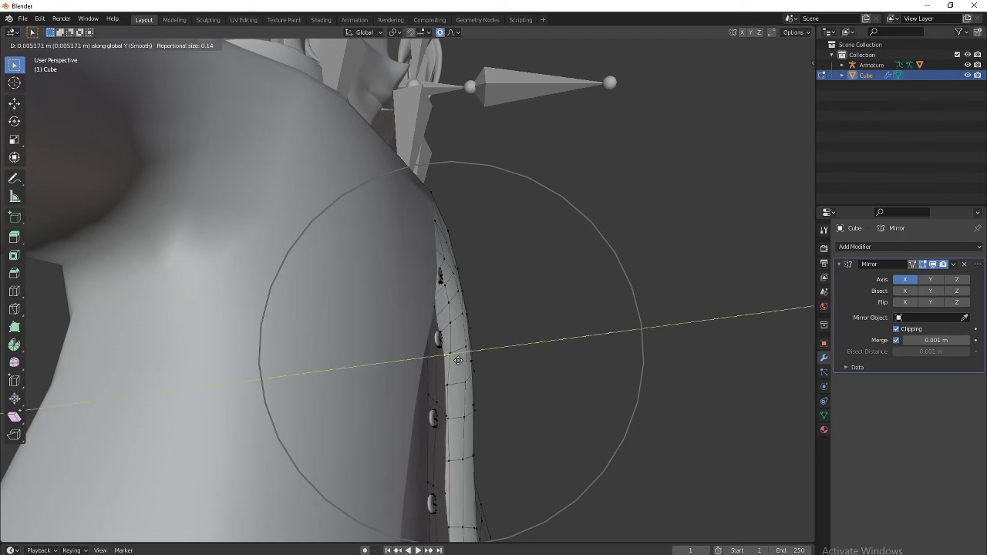
pyautogui.click(458, 360)
pyautogui.moveTo(457, 361)
pyautogui.mouseDown(button='middle')
pyautogui.moveTo(470, 389)
pyautogui.moveTo(454, 355)
pyautogui.mouseUp(button='middle')
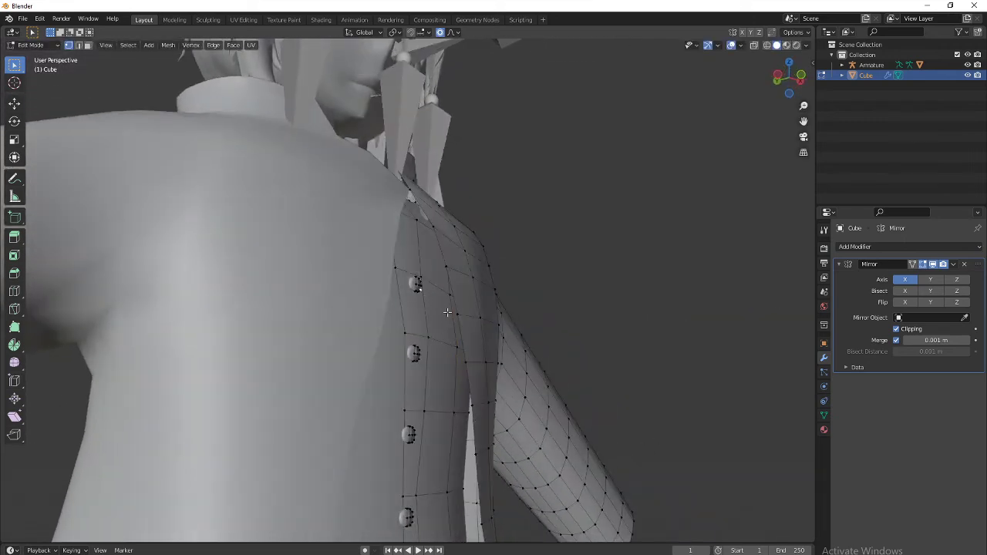
# Step: Select the whole top chest button and move it back along Y toward the jacket surface with proportional editing
pyautogui.press('l')
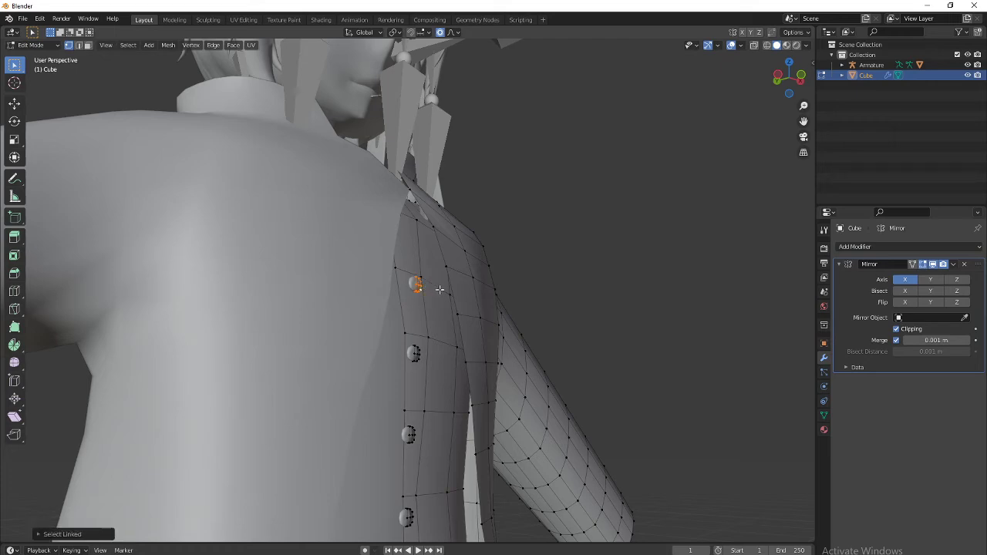
pyautogui.press('g')
pyautogui.press('y')
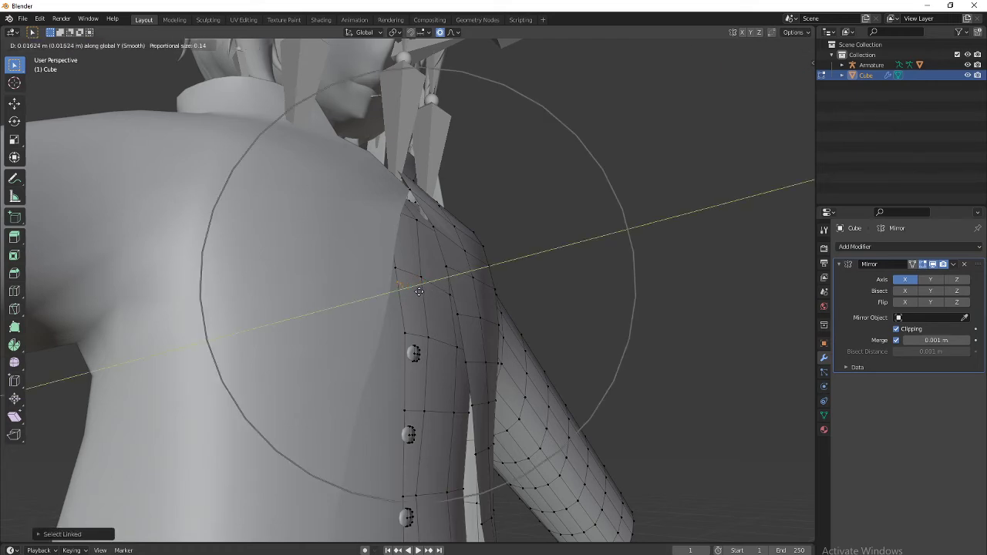
pyautogui.click(427, 291)
# Step: Select the whole second button from the top and move it slightly along Y toward the jacket front
pyautogui.moveTo(426, 297); pyautogui.dragTo(406, 365, button='middle')
pyautogui.click(404, 324)
pyautogui.press('l')
pyautogui.press('g')
pyautogui.press('y')
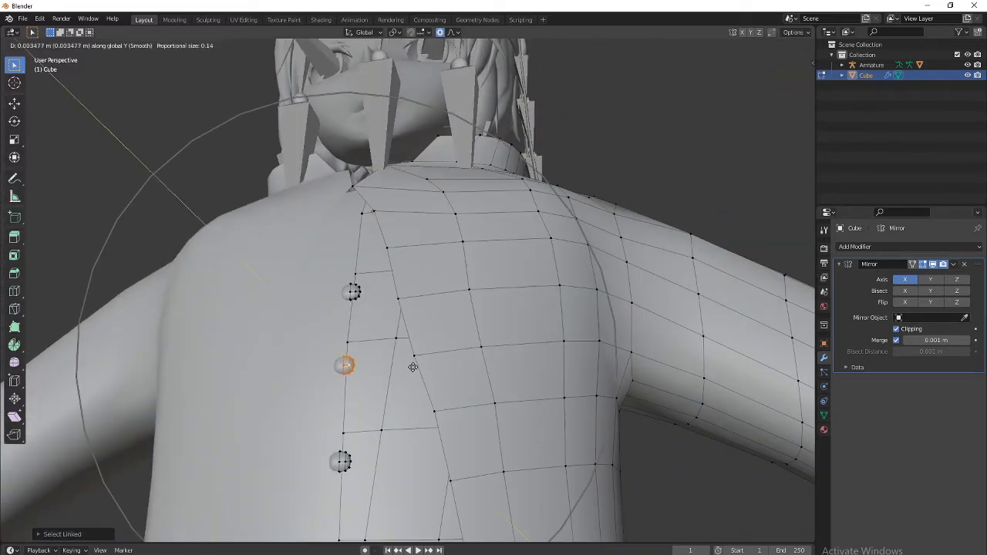
pyautogui.click(416, 366)
pyautogui.moveTo(416, 366); pyautogui.dragTo(498, 343, button='middle')
pyautogui.scroll(-8, 347, 308)
pyautogui.scroll(5, 463, 309)
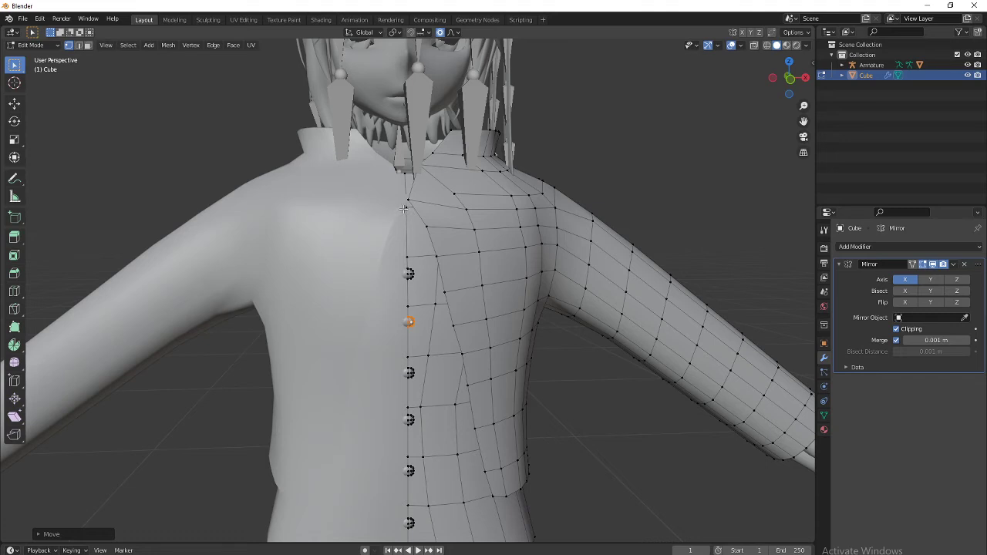
# Step: Lower the centre-front vertex below the collar along Z by about 0.008 m with an enlarged proportional falloff
pyautogui.click(404, 205)
pyautogui.press('g')
pyautogui.press('z')
pyautogui.scroll(-1, 492, 256)
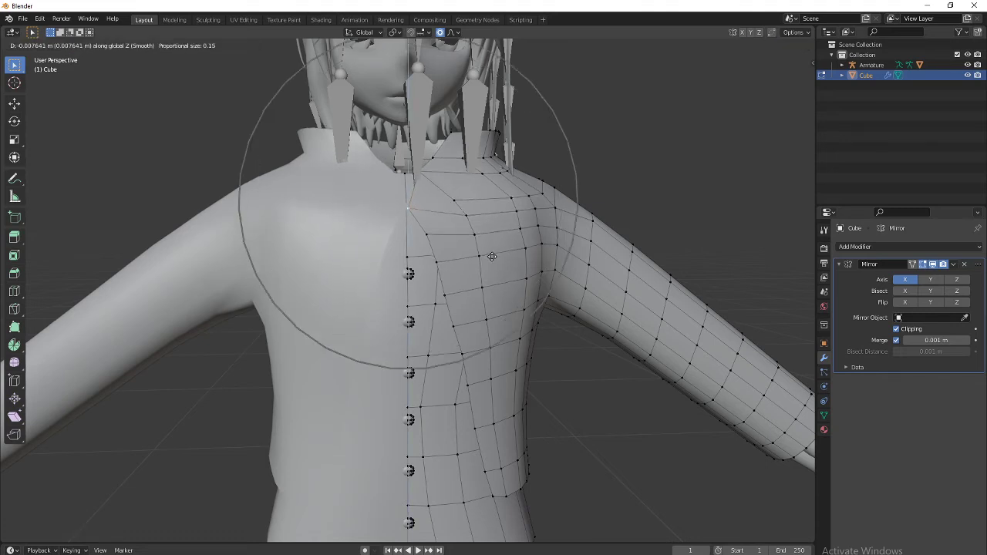
pyautogui.scroll(-3, 492, 256)
pyautogui.click(491, 254)
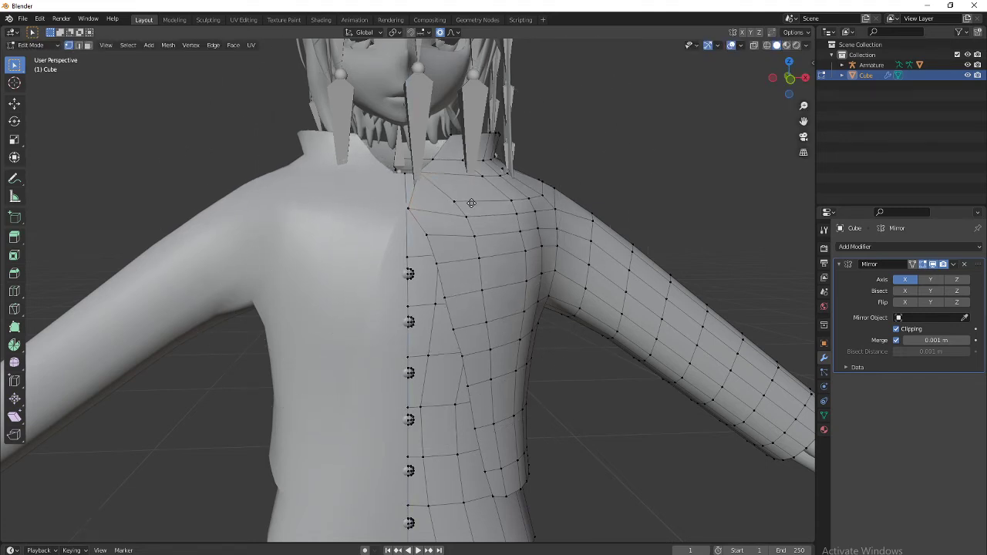
# Step: Slide the front vertex at the collar base along its edge and return to Object Mode
pyautogui.hotkey('shift', 'v')
pyautogui.click(480, 202)
pyautogui.scroll(-5, 499, 329)
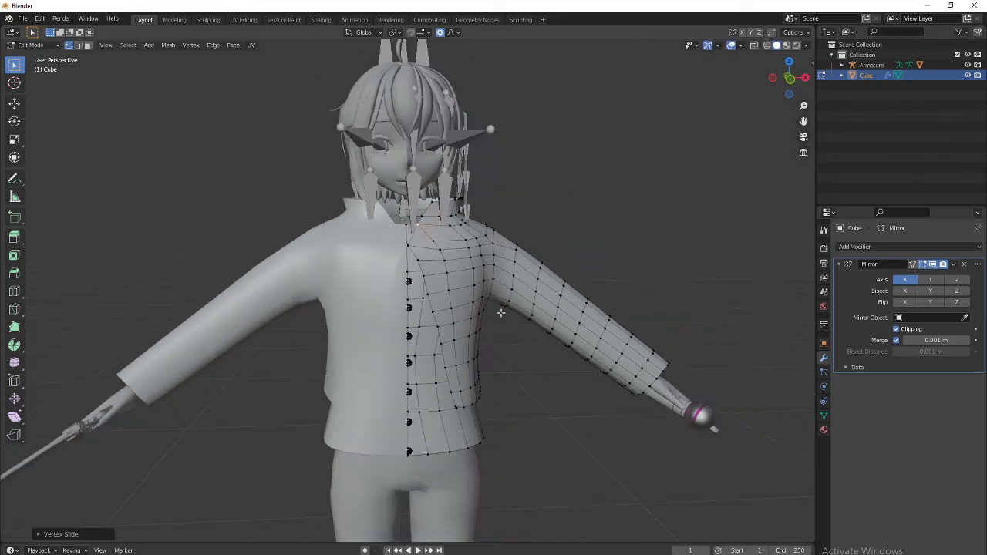
pyautogui.press('Tab')
pyautogui.scroll(-5, 529, 351)
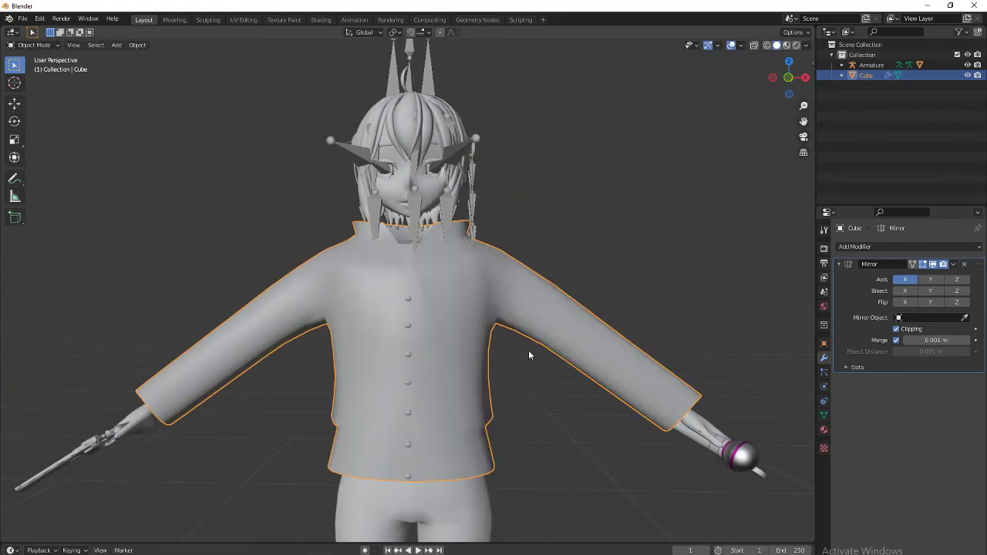
# Step: Select the jacket object and give it a new material named Yon Shirt Red
pyautogui.click(452, 280)
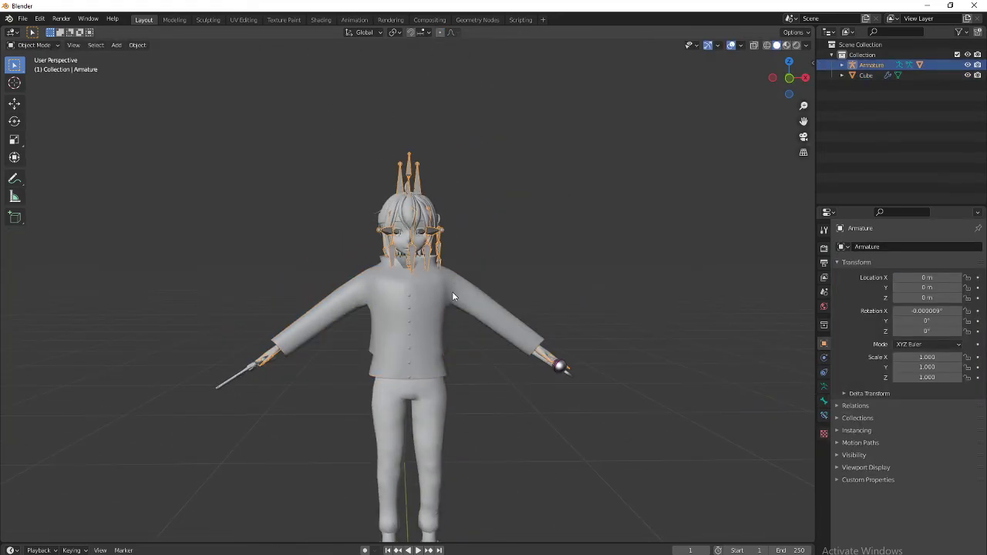
pyautogui.click(453, 295)
pyautogui.click(824, 431)
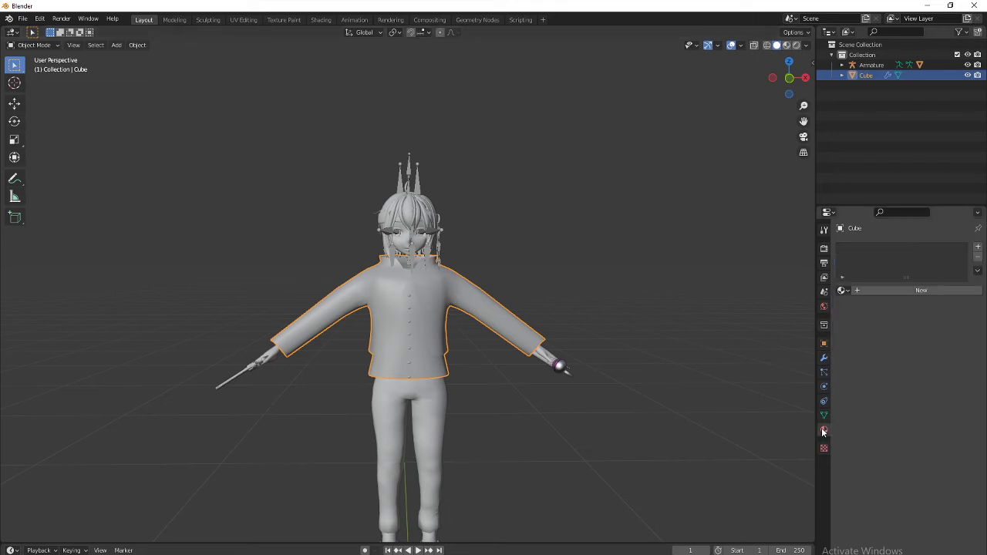
pyautogui.click(862, 290)
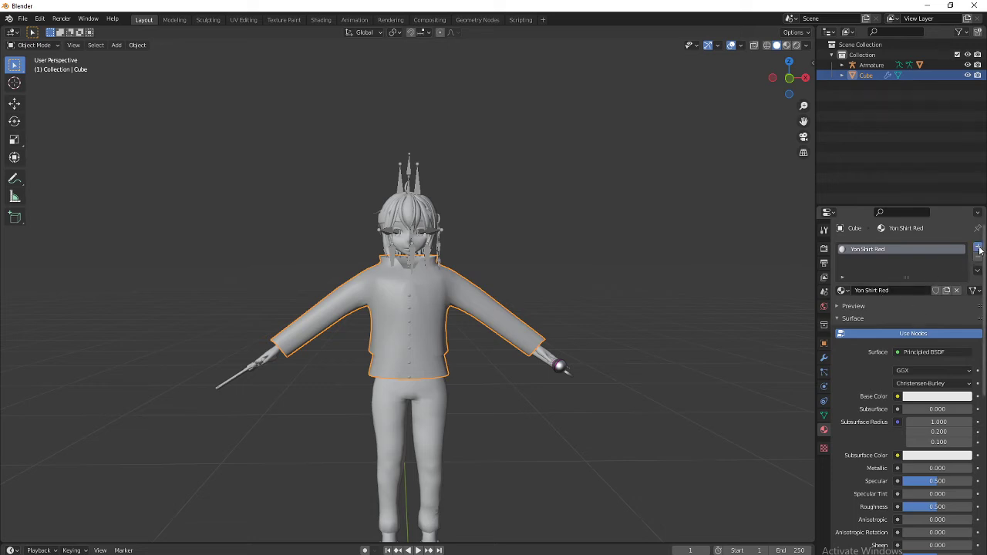
# Step: Add a second material slot to the jacket with a new material named Yon Shirt White
pyautogui.click(979, 249)
pyautogui.click(878, 312)
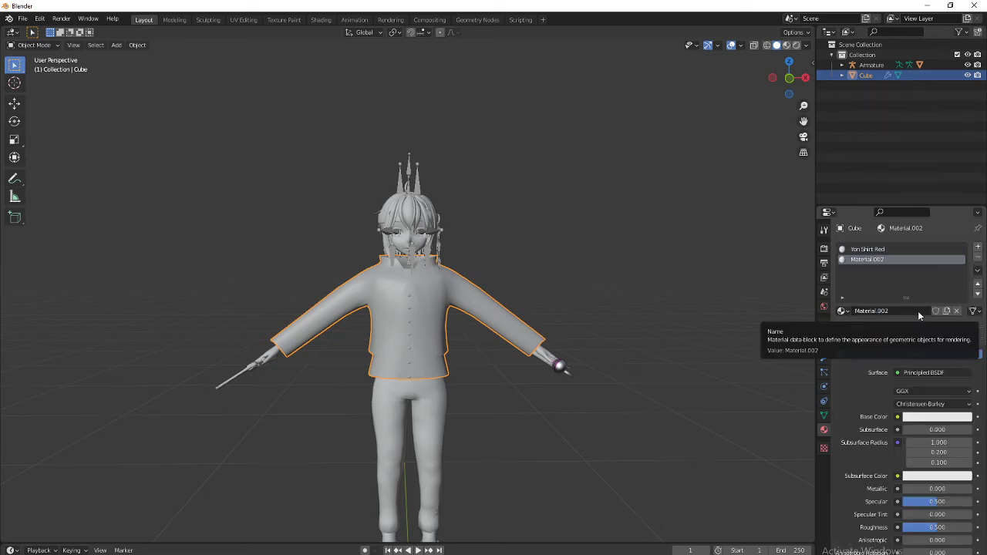
pyautogui.click(917, 311)
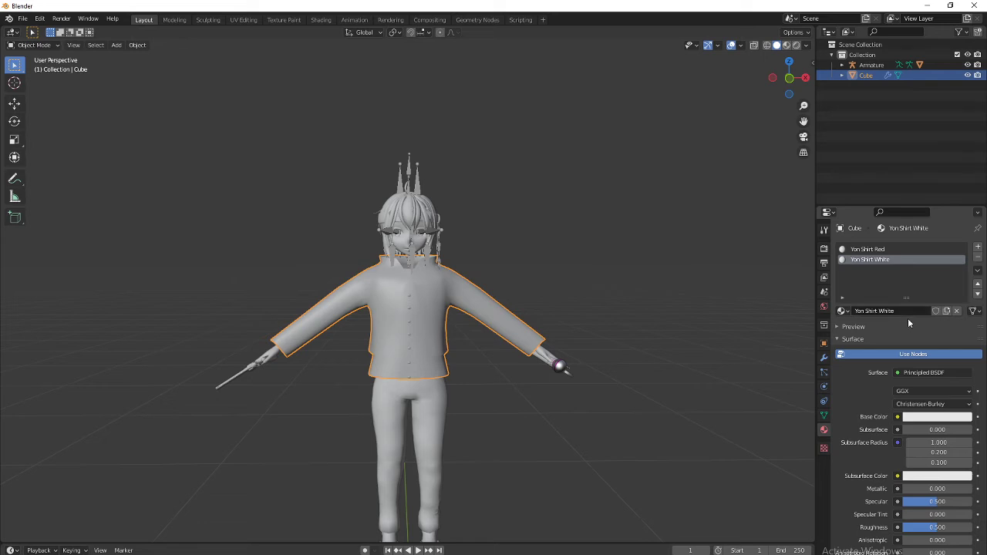
# Step: Display the viewport in Material Preview and set Yon Shirt Red to a Glossy BSDF surface with roughness 0.904
pyautogui.click(894, 249)
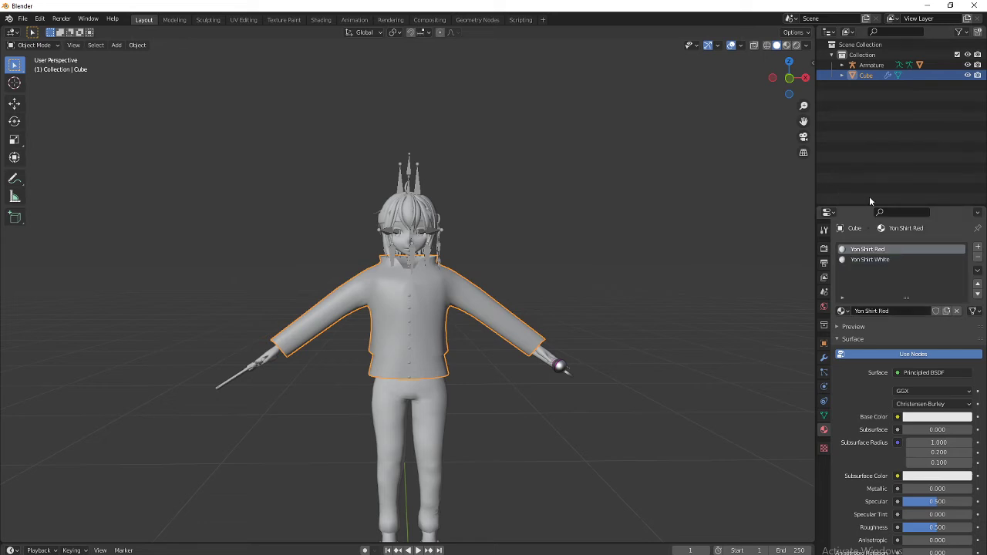
pyautogui.click(787, 46)
pyautogui.scroll(2, 665, 431)
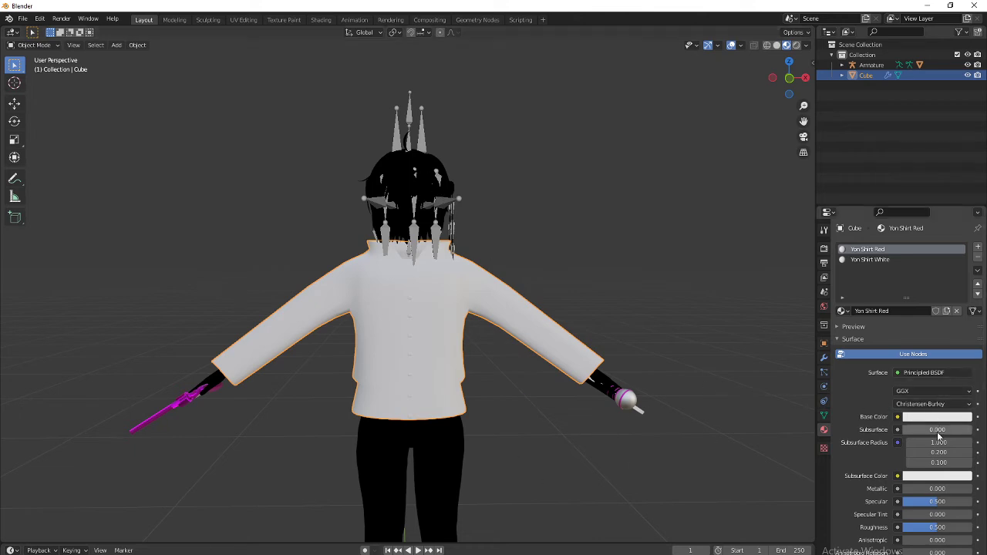
pyautogui.click(919, 375)
pyautogui.click(863, 191)
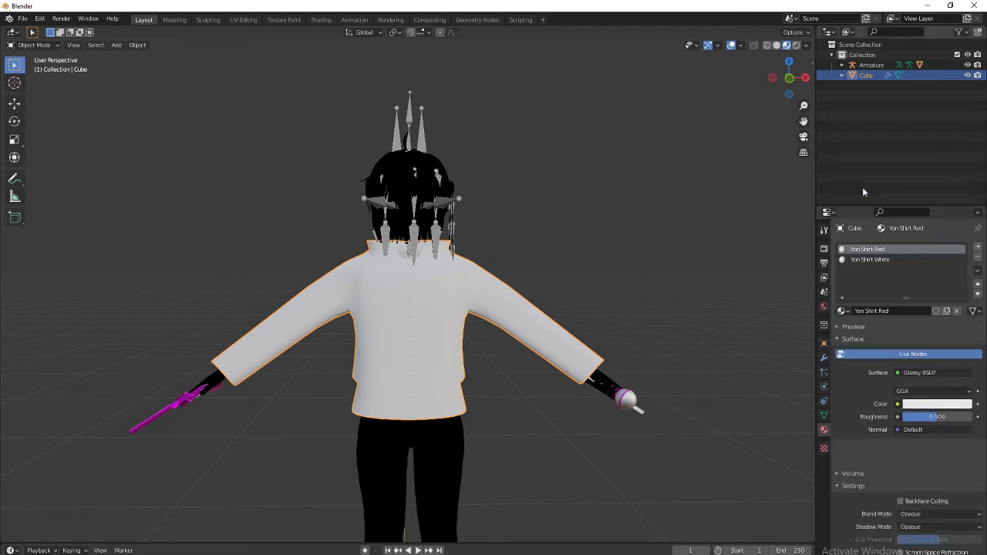
pyautogui.moveTo(936, 418); pyautogui.dragTo(965, 417)
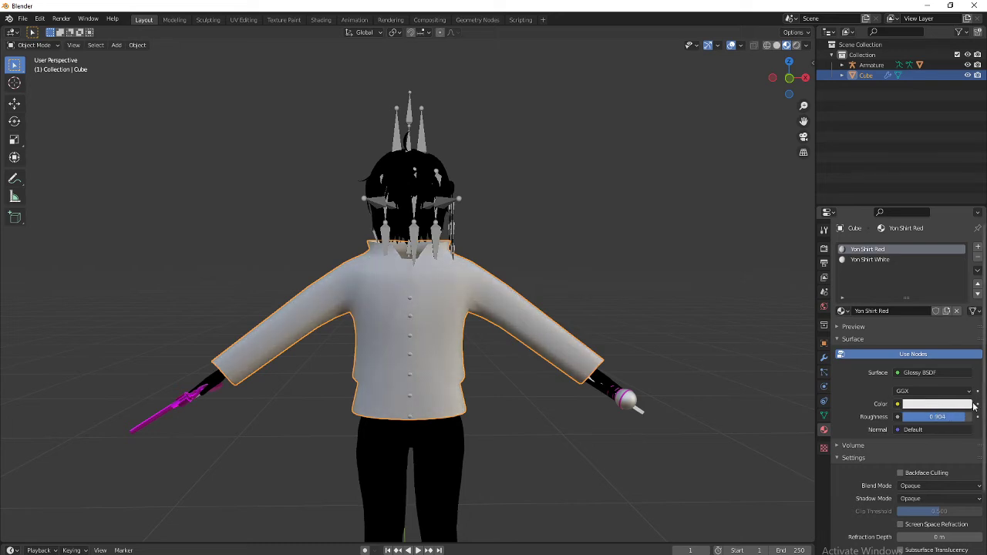
# Step: Set the Yon Shirt Red colour to fully saturated red with hue 1.000, saturation 1.000 and value 0.800
pyautogui.click(898, 405)
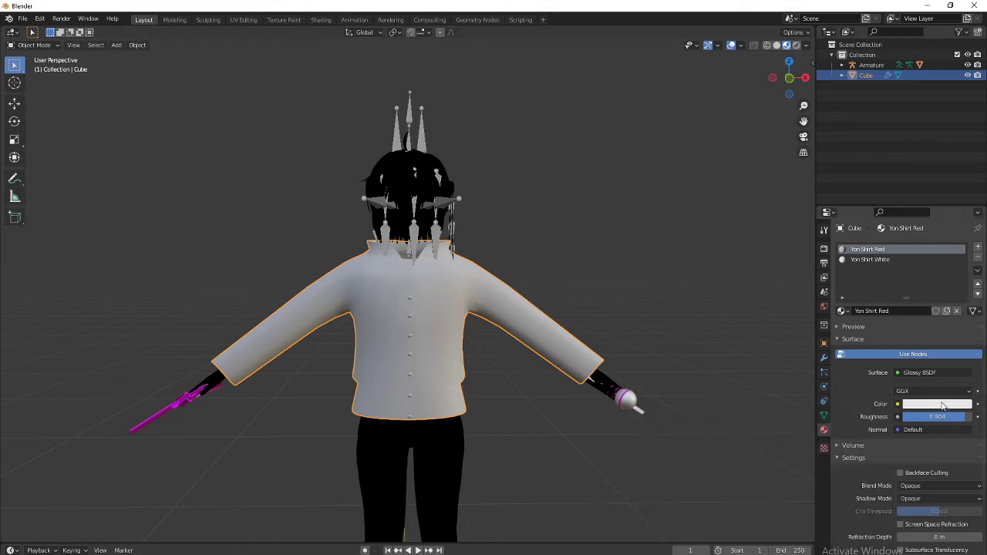
pyautogui.click(943, 406)
pyautogui.click(937, 407)
pyautogui.moveTo(908, 324); pyautogui.dragTo(920, 332)
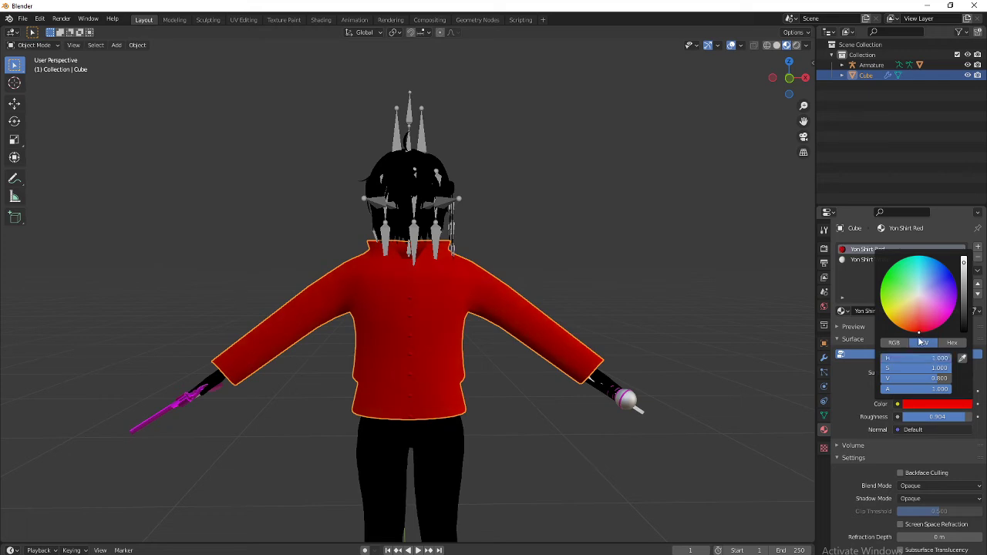
# Step: Set Yon Shirt White to a Glossy BSDF surface with roughness 0.949 and brighten its colour to pure white
pyautogui.click(872, 262)
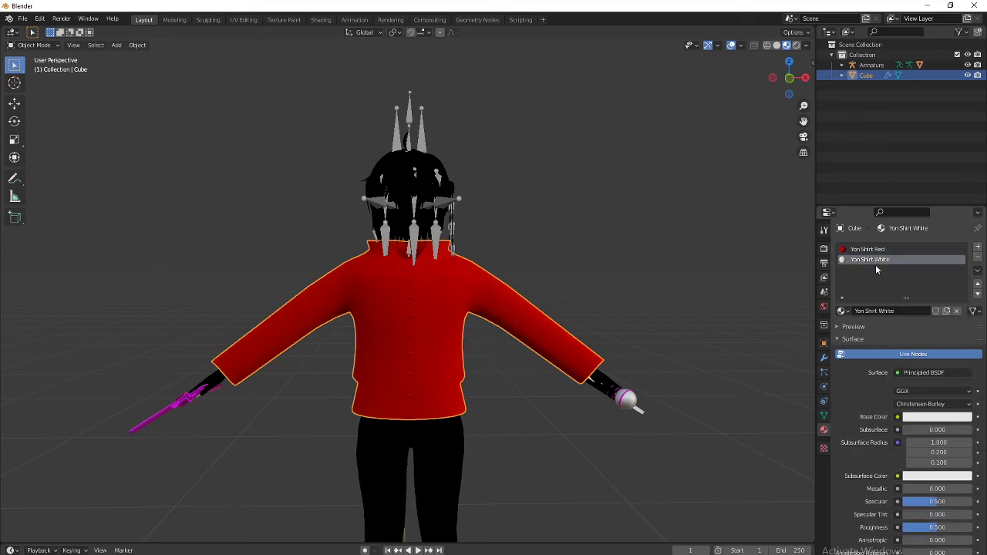
pyautogui.click(908, 374)
pyautogui.click(911, 376)
pyautogui.click(859, 190)
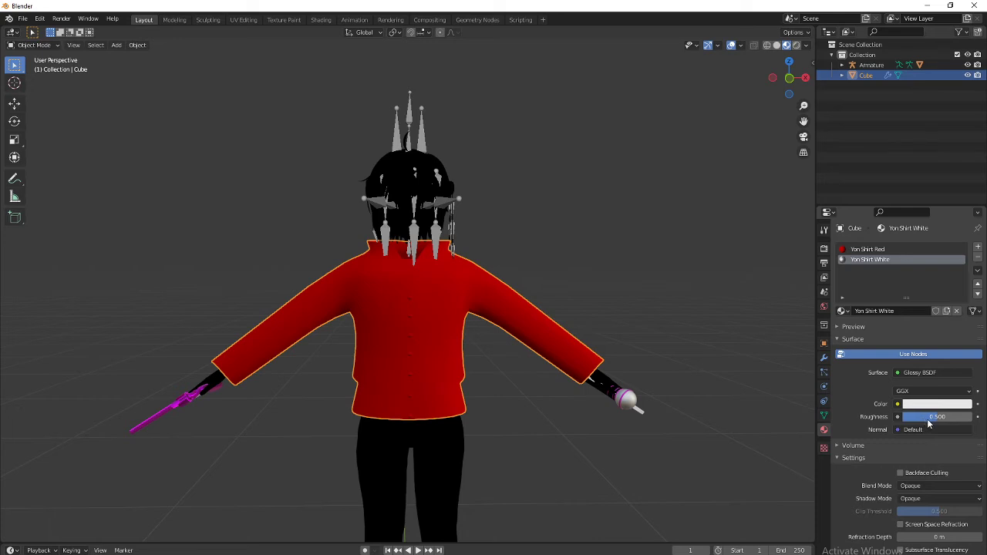
pyautogui.moveTo(928, 420)
pyautogui.mouseDown()
pyautogui.moveTo(953, 421)
pyautogui.moveTo(910, 421)
pyautogui.mouseUp()
pyautogui.click(932, 405)
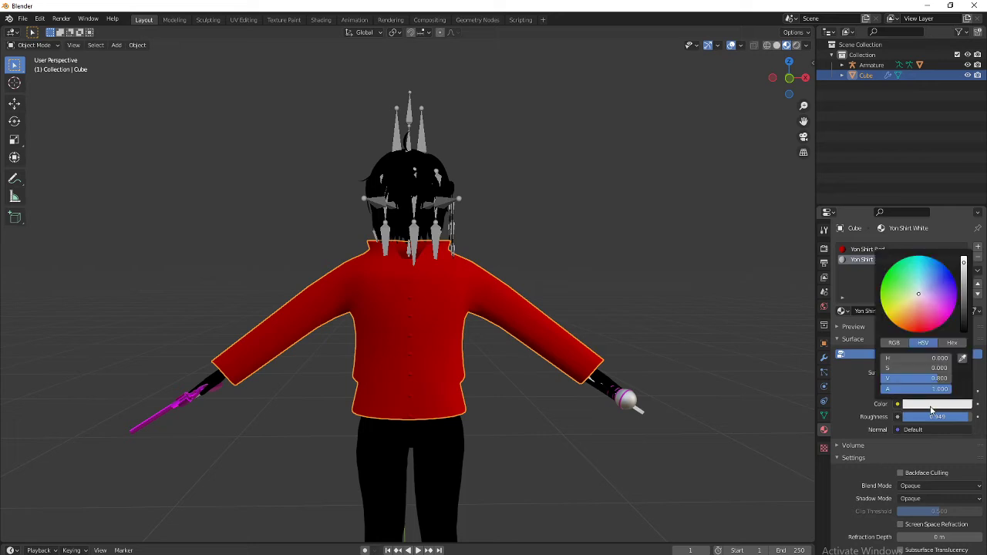
pyautogui.click(964, 263)
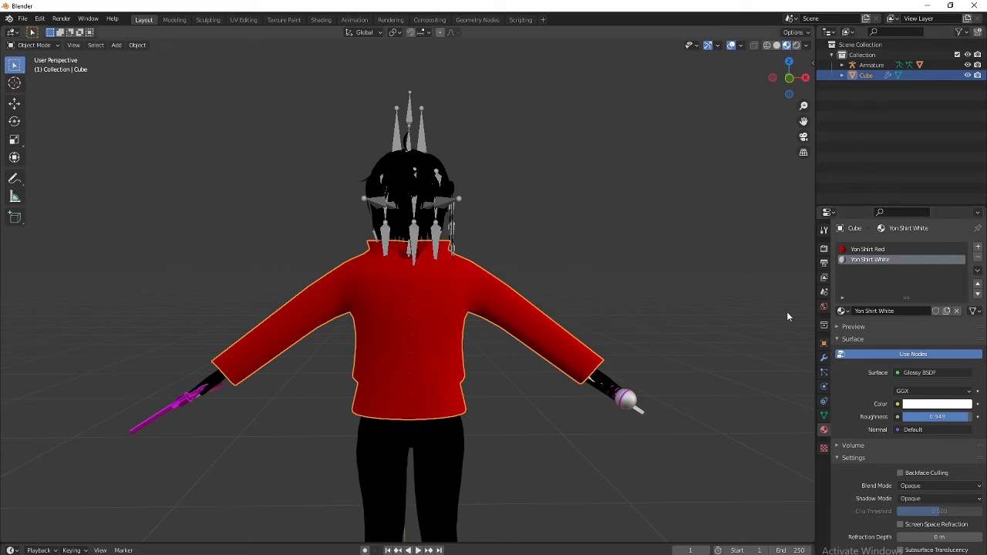
# Step: Enter Edit Mode on the jacket and select the lower front part of the inner shirt, down to the hem
pyautogui.scroll(2, 622, 366)
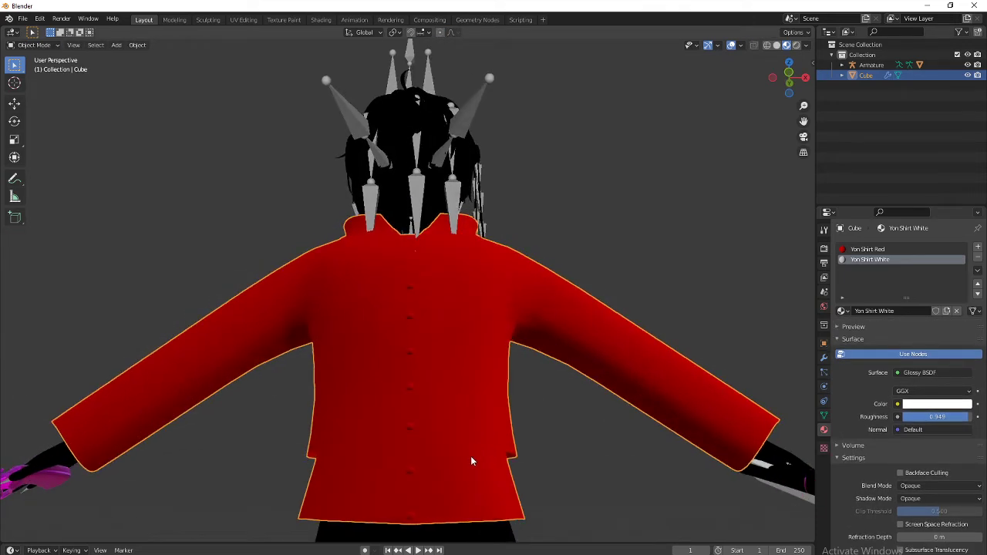
pyautogui.press('Tab')
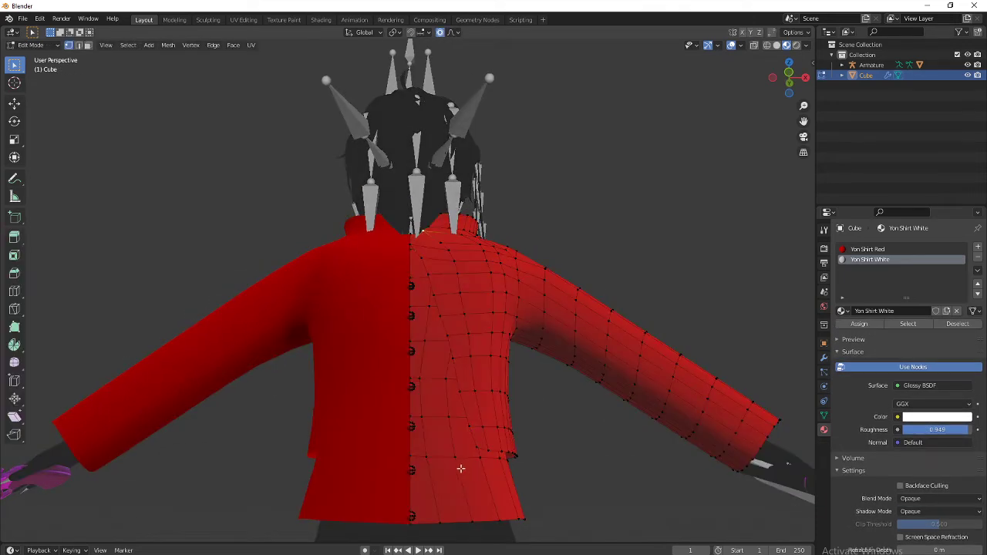
pyautogui.click(409, 416)
pyautogui.keyDown('ctrl'); pyautogui.click(452, 418); pyautogui.keyUp('ctrl')
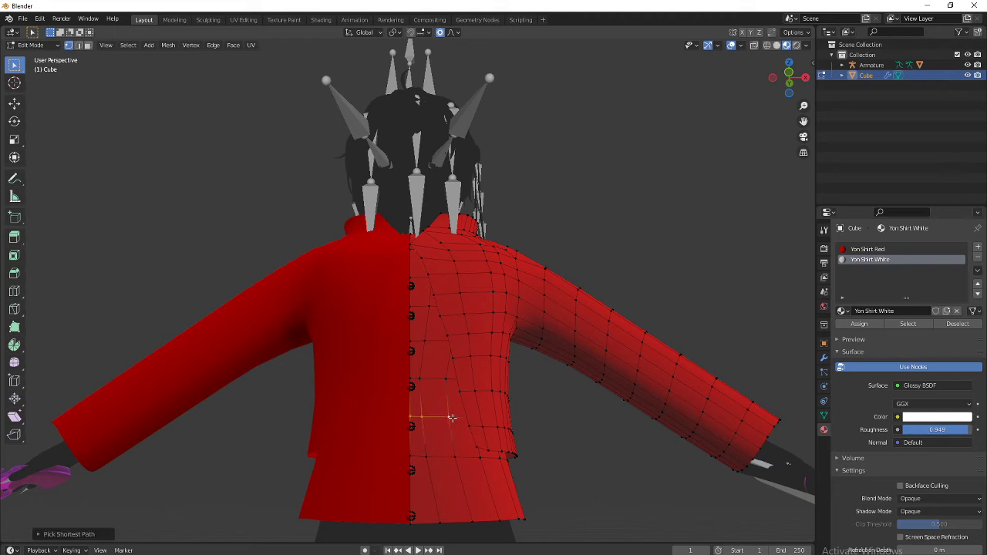
pyautogui.keyDown('ctrl'); pyautogui.click(471, 520); pyautogui.keyUp('ctrl')
pyautogui.keyDown('ctrl'); pyautogui.click(408, 523); pyautogui.keyUp('ctrl')
pyautogui.keyDown('ctrl'); pyautogui.click(410, 456); pyautogui.keyUp('ctrl')
pyautogui.keyDown('ctrl'); pyautogui.click(429, 456); pyautogui.keyUp('ctrl')
# Step: Extend the shortest-path selection around the side and back of the inner shirt's lower band, including the hem
pyautogui.moveTo(534, 489); pyautogui.dragTo(441, 490, button='middle')
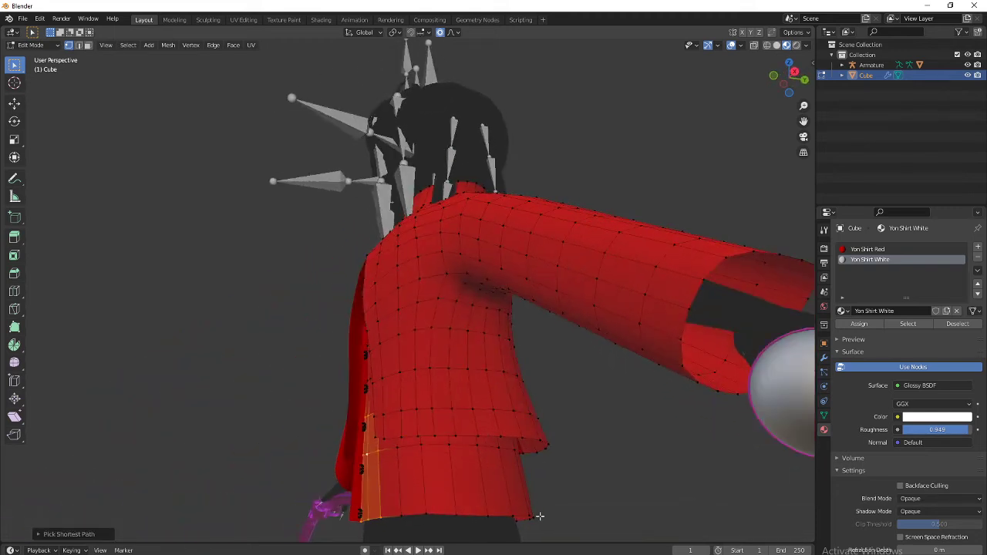
pyautogui.moveTo(534, 512); pyautogui.dragTo(460, 512, button='middle')
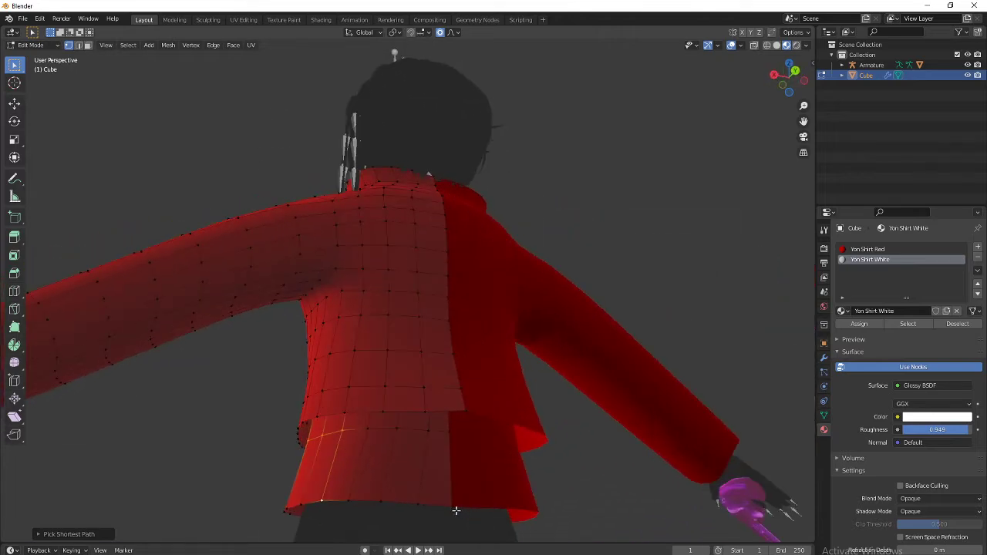
pyautogui.keyDown('ctrl'); pyautogui.click(439, 433); pyautogui.keyUp('ctrl')
pyautogui.keyDown('ctrl'); pyautogui.click(371, 431); pyautogui.keyUp('ctrl')
pyautogui.moveTo(411, 442); pyautogui.dragTo(442, 369, button='middle')
pyautogui.keyDown('ctrl'); pyautogui.click(378, 471); pyautogui.keyUp('ctrl')
pyautogui.keyDown('ctrl'); pyautogui.click(496, 473); pyautogui.keyUp('ctrl')
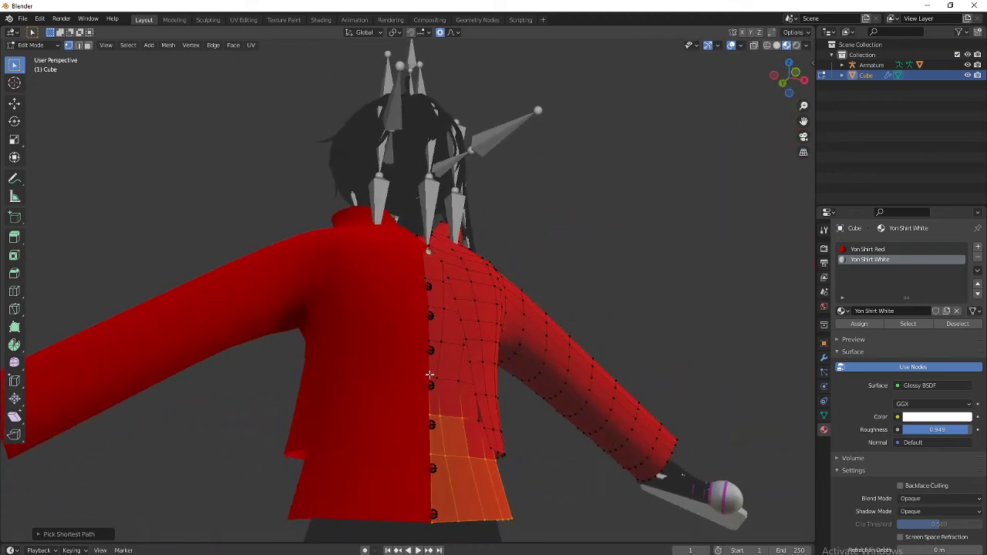
# Step: Add the next front row above the waist and the upper back edge of the inner shirt to the selection
pyautogui.keyDown('ctrl'); pyautogui.click(430, 375); pyautogui.keyUp('ctrl')
pyautogui.keyDown('ctrl'); pyautogui.click(463, 378); pyautogui.keyUp('ctrl')
pyautogui.moveTo(549, 424); pyautogui.dragTo(336, 384, button='middle')
pyautogui.keyDown('ctrl'); pyautogui.click(472, 309); pyautogui.keyUp('ctrl')
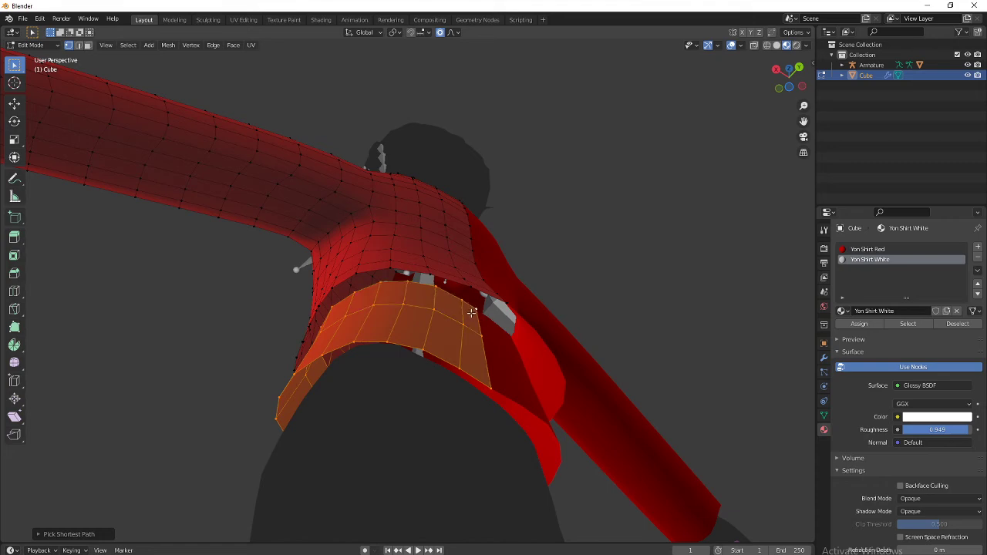
pyautogui.moveTo(472, 309); pyautogui.dragTo(652, 357, button='middle')
pyautogui.scroll(5, 498, 380)
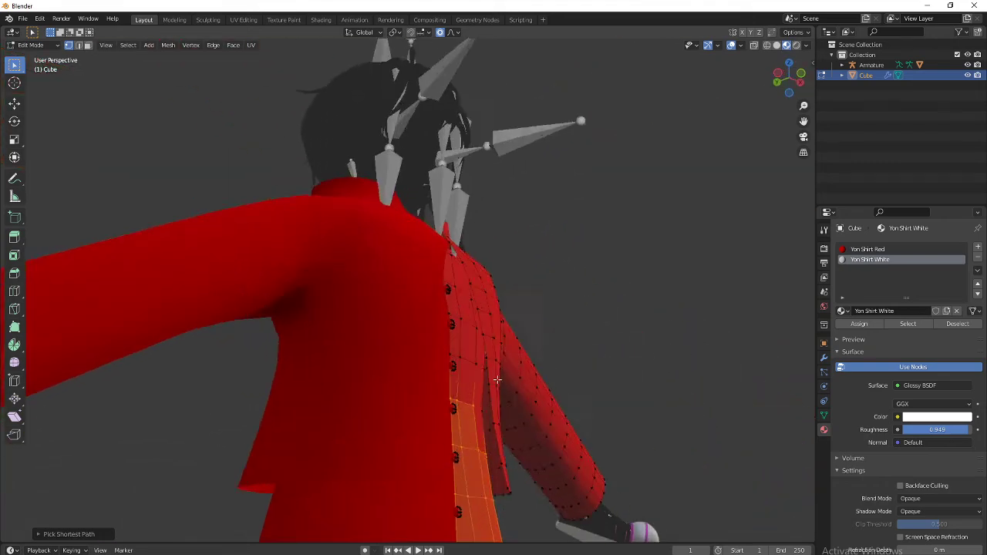
# Step: Extend the shortest-path selection up the inner shirt's front rows beside the buttons and under the jacket's front edge
pyautogui.keyDown('ctrl'); pyautogui.click(511, 434); pyautogui.keyUp('ctrl')
pyautogui.moveTo(510, 434); pyautogui.dragTo(505, 407, button='middle')
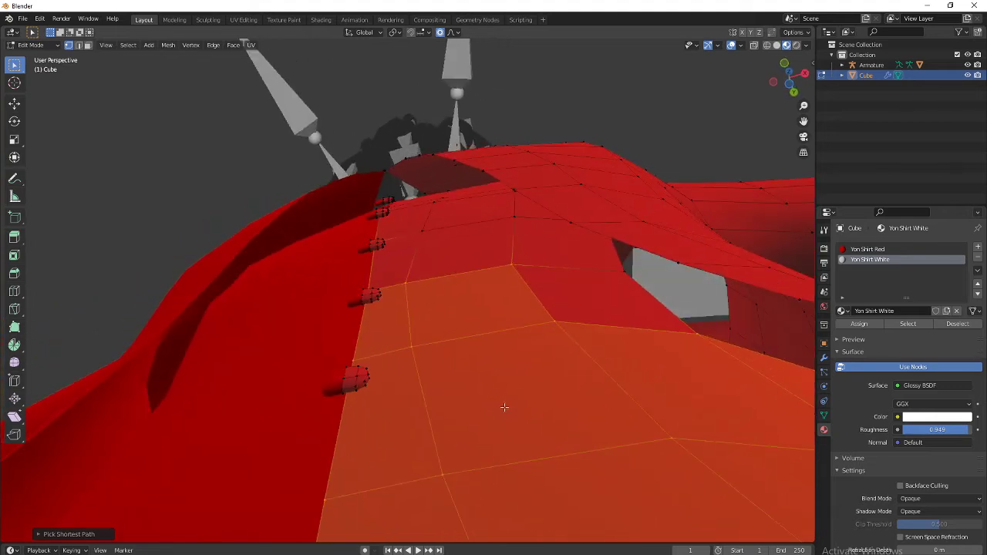
pyautogui.keyDown('ctrl'); pyautogui.click(623, 279); pyautogui.keyUp('ctrl')
pyautogui.moveTo(623, 278); pyautogui.dragTo(636, 262, button='middle')
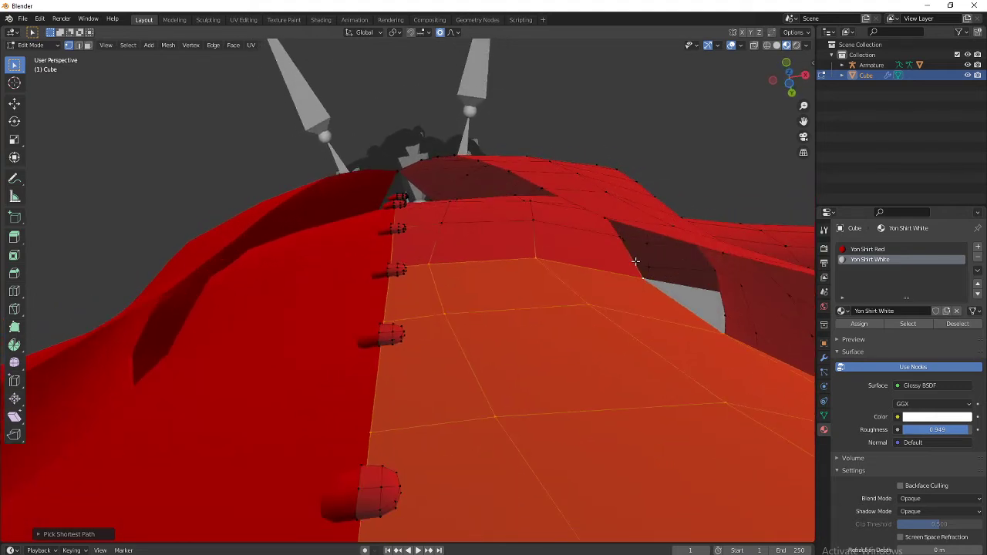
pyautogui.keyDown('ctrl'); pyautogui.click(455, 223); pyautogui.keyUp('ctrl')
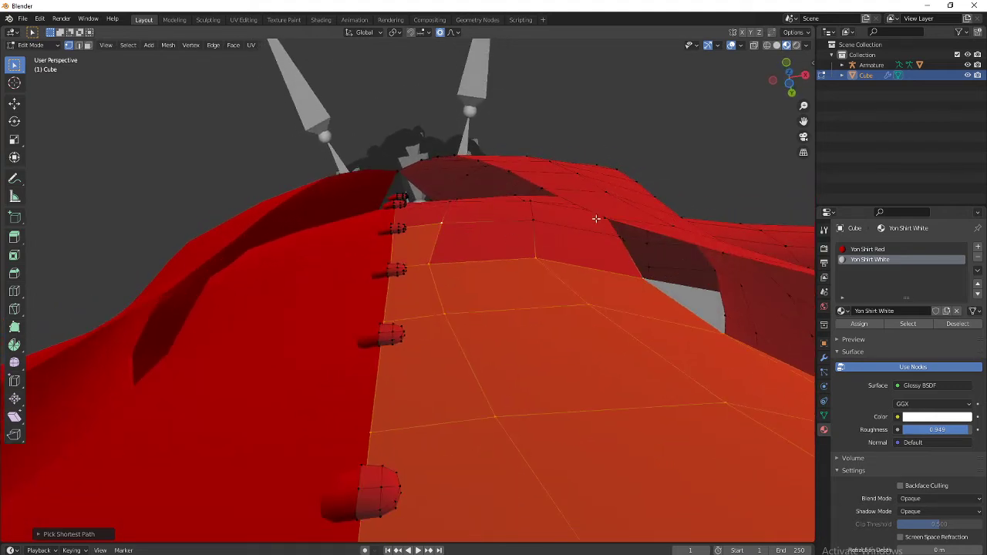
pyautogui.keyDown('ctrl'); pyautogui.click(592, 224); pyautogui.keyUp('ctrl')
# Step: Add the chest rows of the inner shirt's front to the selection, up to the topmost button
pyautogui.moveTo(592, 223); pyautogui.dragTo(613, 256, button='middle')
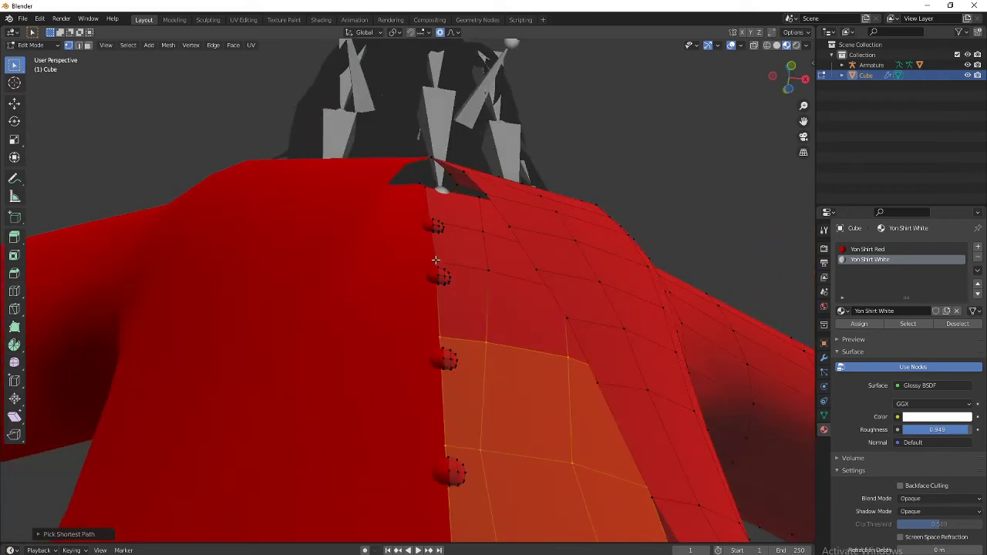
pyautogui.keyDown('ctrl'); pyautogui.click(538, 271); pyautogui.keyUp('ctrl')
pyautogui.moveTo(538, 271)
pyautogui.mouseDown(button='middle')
pyautogui.moveTo(525, 239)
pyautogui.moveTo(565, 237)
pyautogui.moveTo(632, 264)
pyautogui.moveTo(532, 256)
pyautogui.mouseUp(button='middle')
pyautogui.keyDown('ctrl'); pyautogui.click(601, 205); pyautogui.keyUp('ctrl')
pyautogui.keyDown('ctrl'); pyautogui.click(447, 231); pyautogui.keyUp('ctrl')
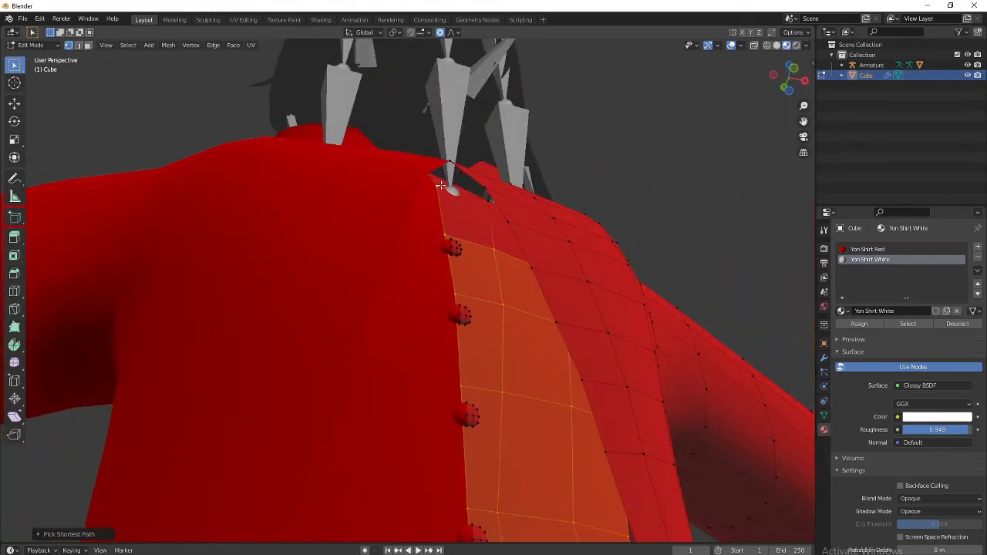
# Step: From inside the jacket, add the inner shirt's remaining upper front faces, hidden near the neck and shoulder, to the selection
pyautogui.moveTo(440, 197); pyautogui.dragTo(508, 272, button='middle')
pyautogui.moveTo(461, 182); pyautogui.dragTo(330, 132, button='middle')
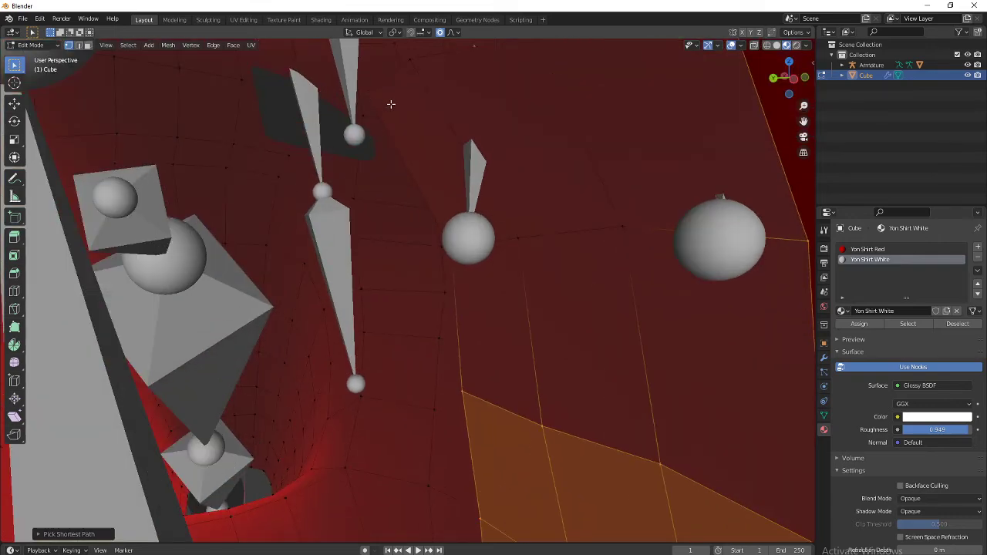
pyautogui.moveTo(391, 103); pyautogui.dragTo(377, 101, button='middle')
pyautogui.keyDown('ctrl'); pyautogui.click(431, 73); pyautogui.keyUp('ctrl')
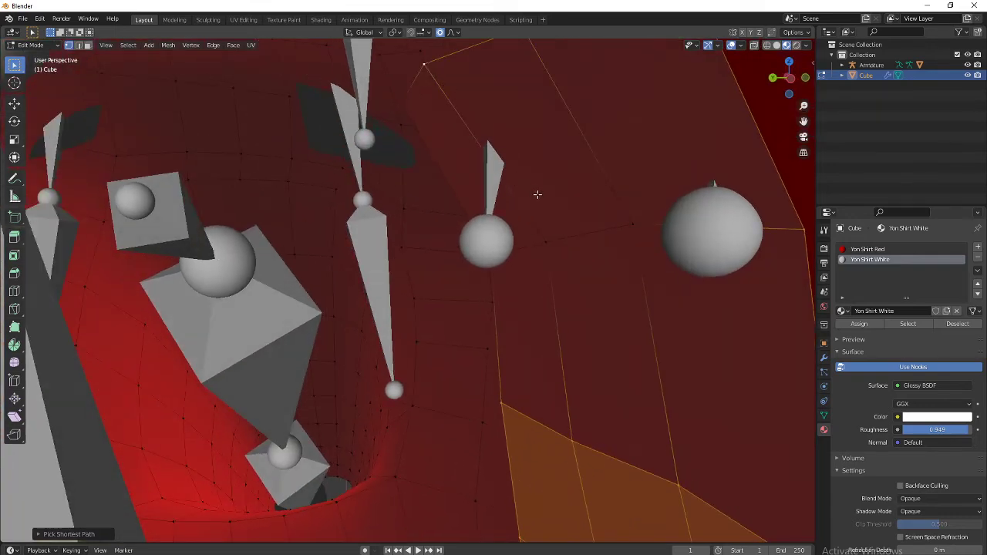
pyautogui.keyDown('ctrl'); pyautogui.click(631, 220); pyautogui.keyUp('ctrl')
pyautogui.moveTo(511, 248); pyautogui.dragTo(491, 249, button='middle')
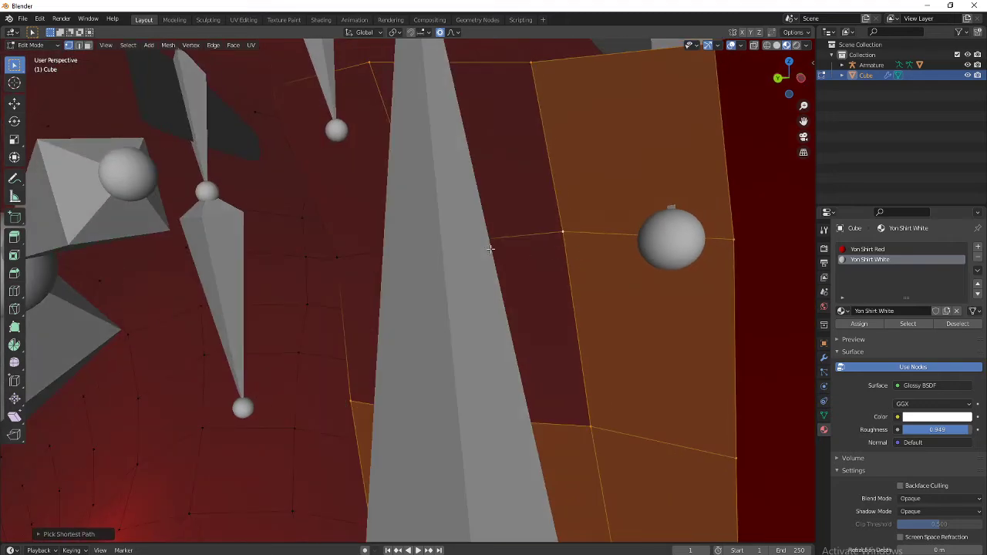
pyautogui.keyDown('shift'); pyautogui.click(318, 245); pyautogui.keyUp('shift')
pyautogui.keyDown('ctrl'); pyautogui.click(331, 256); pyautogui.keyUp('ctrl')
# Step: Check the selected inner shirt faces from inside and outside, and assign the Yon Shirt White material to them
pyautogui.moveTo(331, 255); pyautogui.dragTo(557, 297, button='middle')
pyautogui.scroll(-4, 450, 261)
pyautogui.scroll(-3, 545, 260)
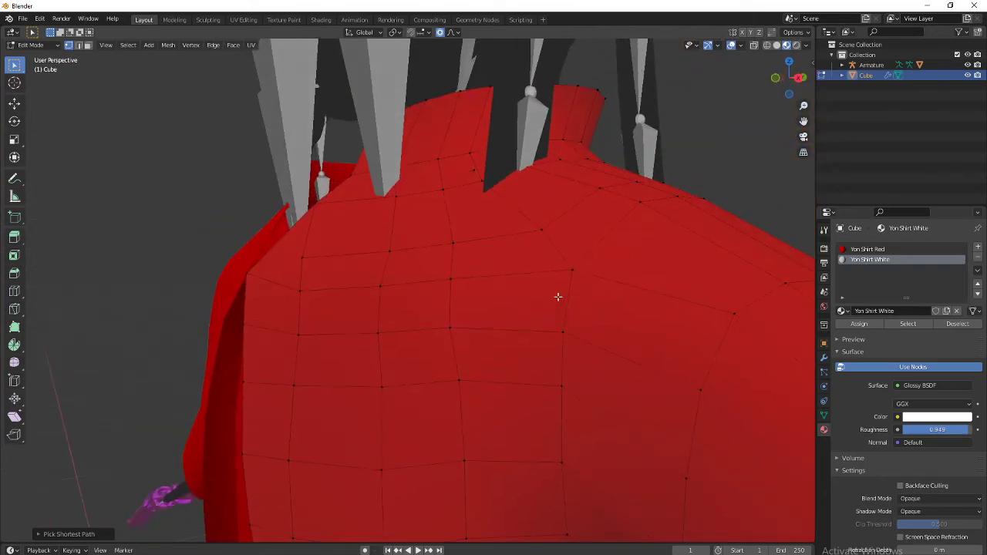
pyautogui.moveTo(524, 245); pyautogui.dragTo(634, 371, button='middle')
pyautogui.scroll(6, 521, 306)
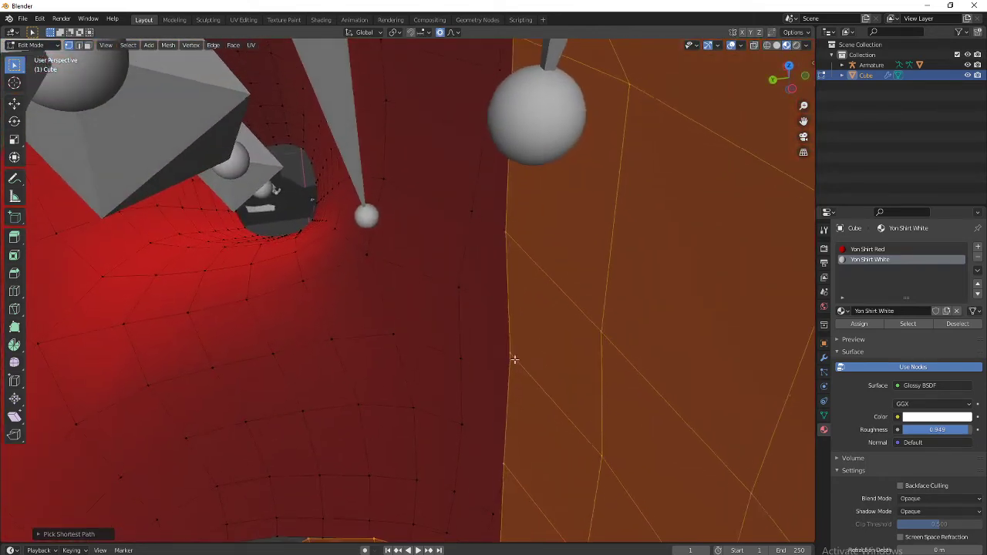
pyautogui.moveTo(514, 359); pyautogui.dragTo(478, 223, button='middle')
pyautogui.scroll(-5, 426, 321)
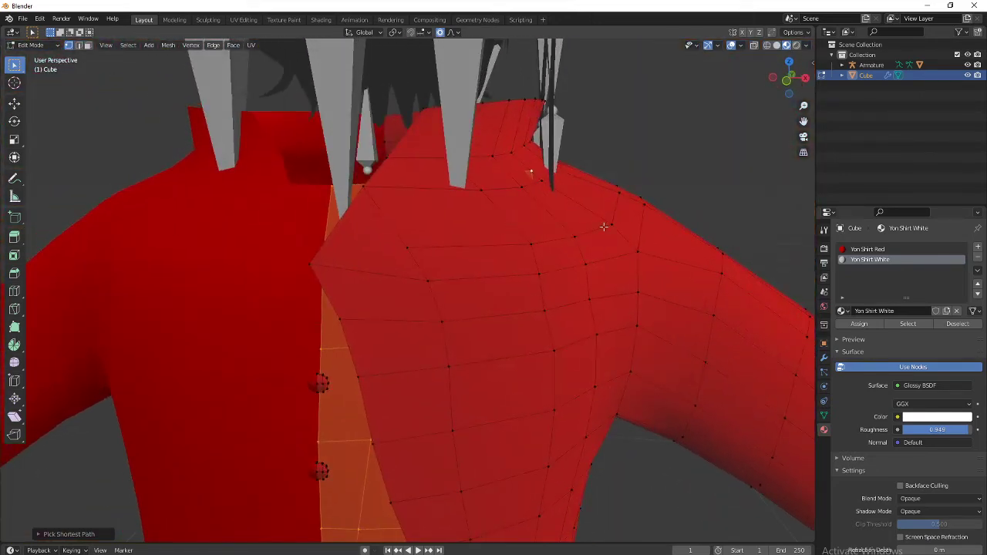
pyautogui.scroll(1, 606, 225)
pyautogui.click(858, 324)
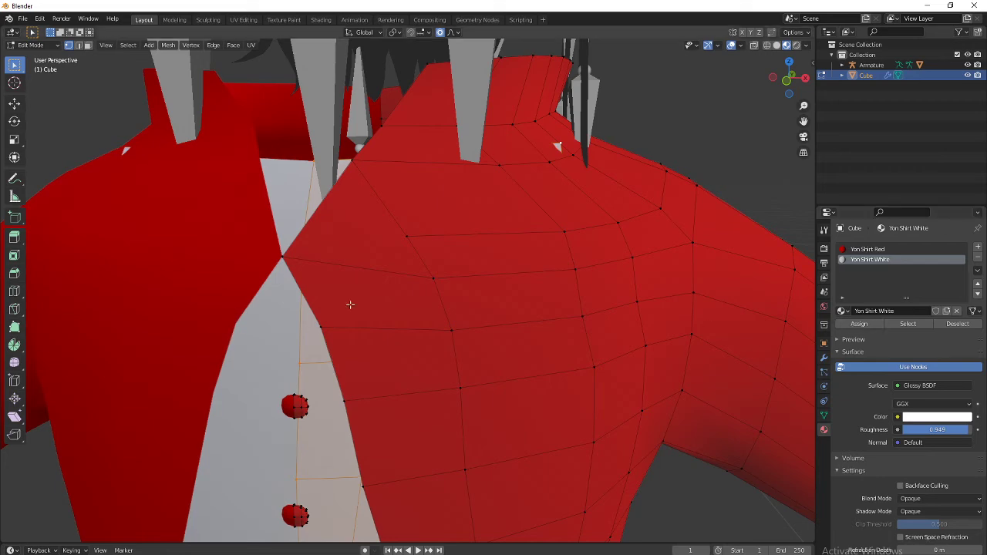
pyautogui.scroll(-5, 347, 304)
pyautogui.scroll(2, 452, 412)
pyautogui.scroll(-5, 473, 251)
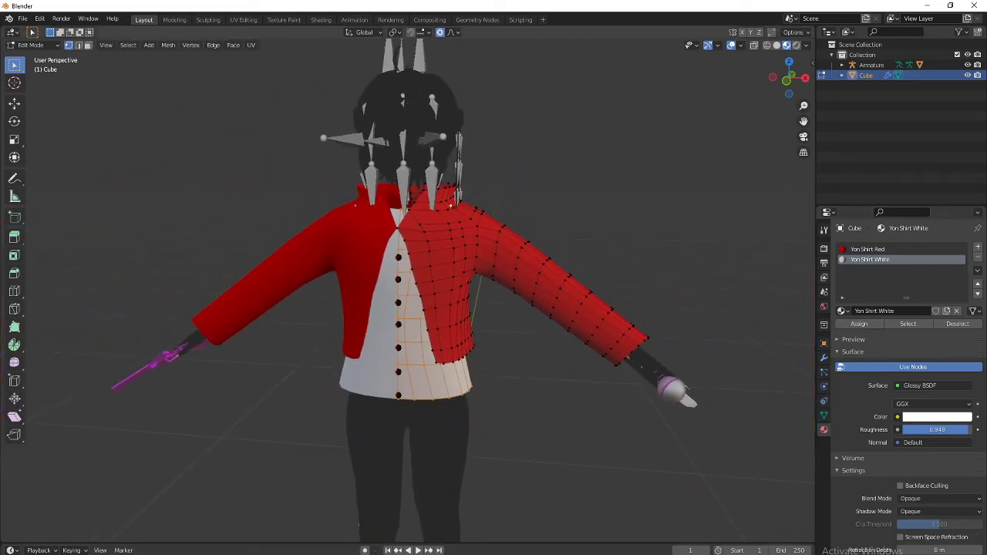
# Step: Bring up the character reference image0.png in Photos, compare the jacket with it, and clear the mesh selection in Blender
pyautogui.hotkey('alt', 'Tab')
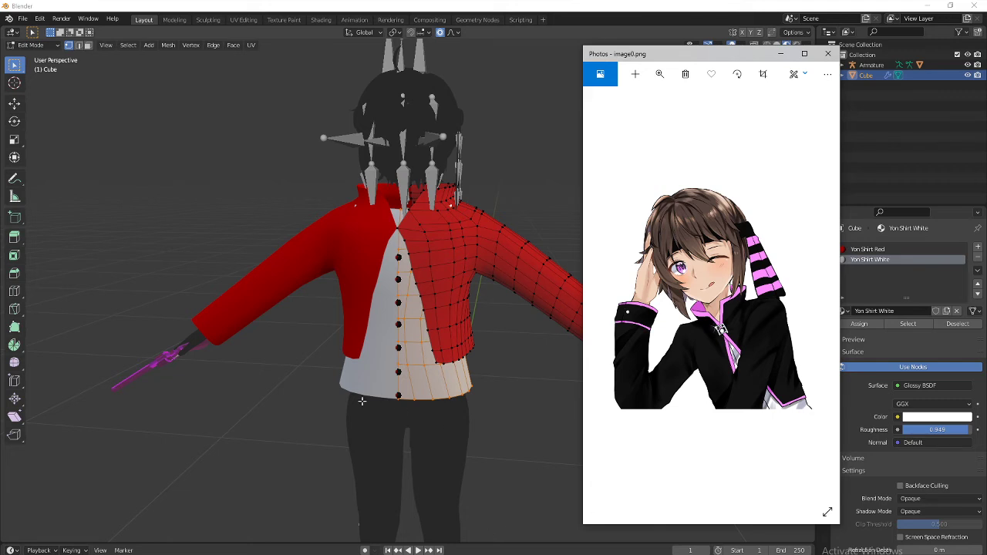
pyautogui.scroll(2, 543, 439)
pyautogui.click(531, 456)
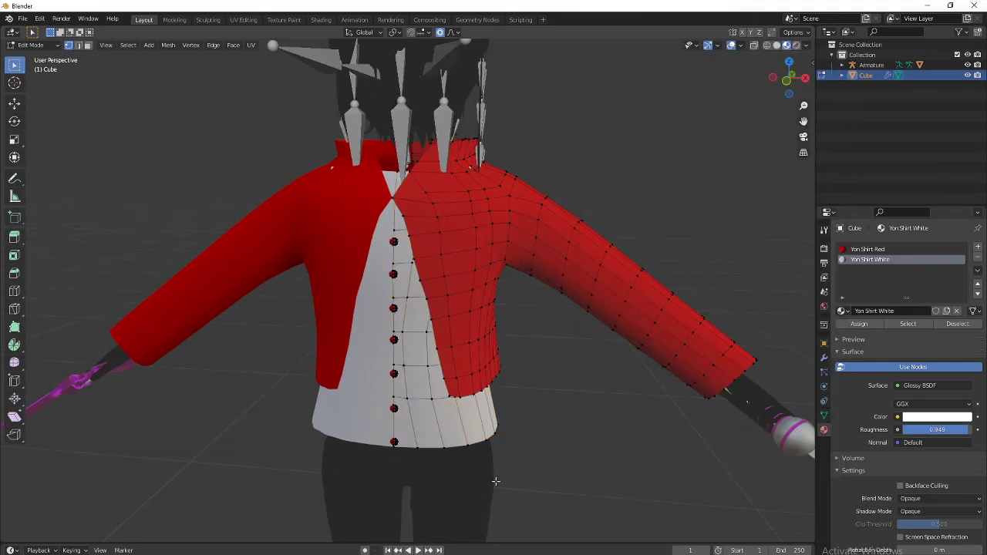
# Step: Select the linked geometry of the two lowest shirt buttons in turn and assign Yon Shirt White to each
pyautogui.scroll(4, 496, 482)
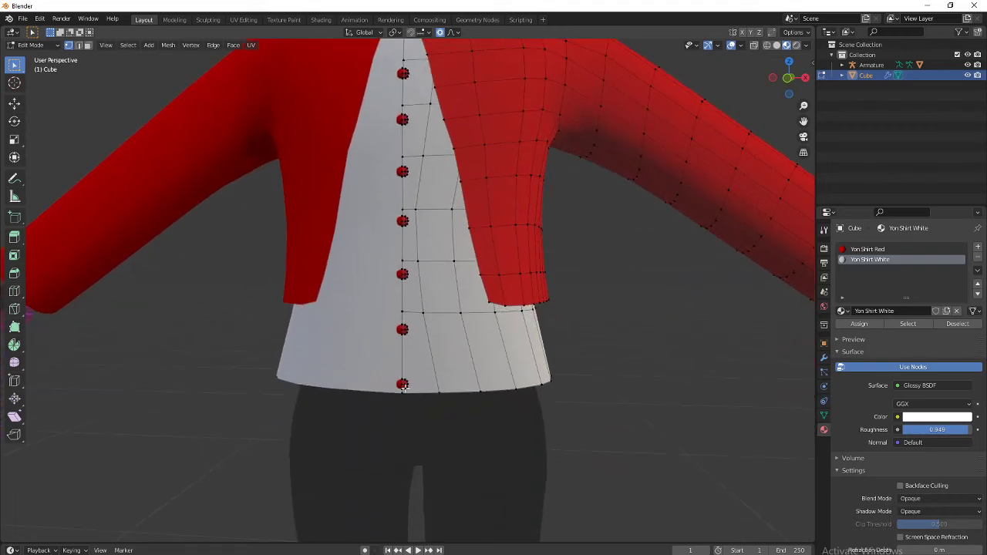
pyautogui.press('l')
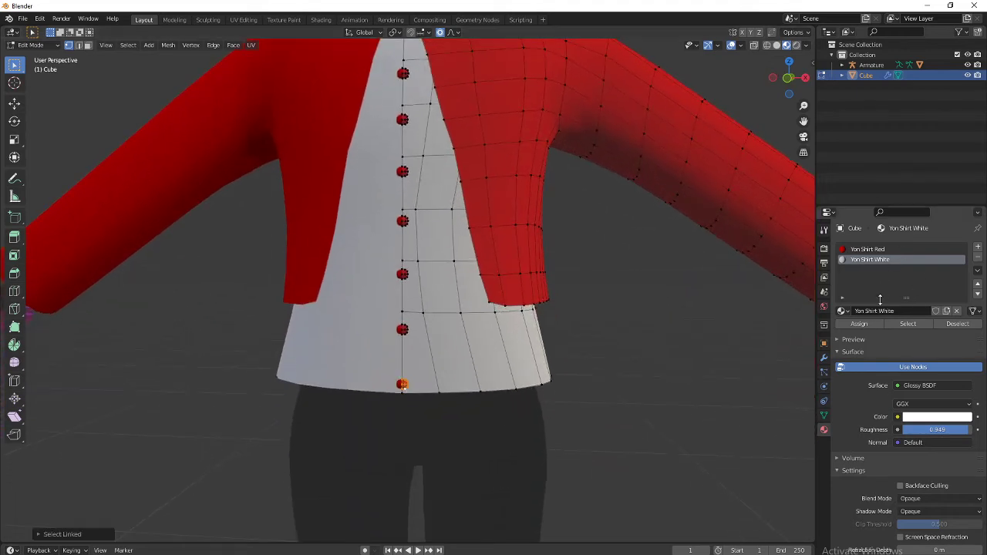
pyautogui.click(858, 325)
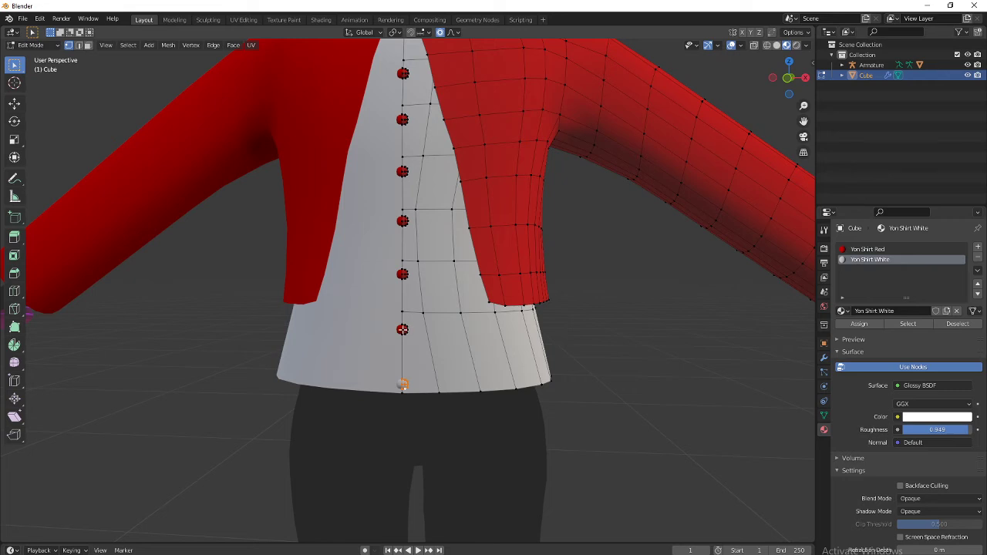
pyautogui.press('l')
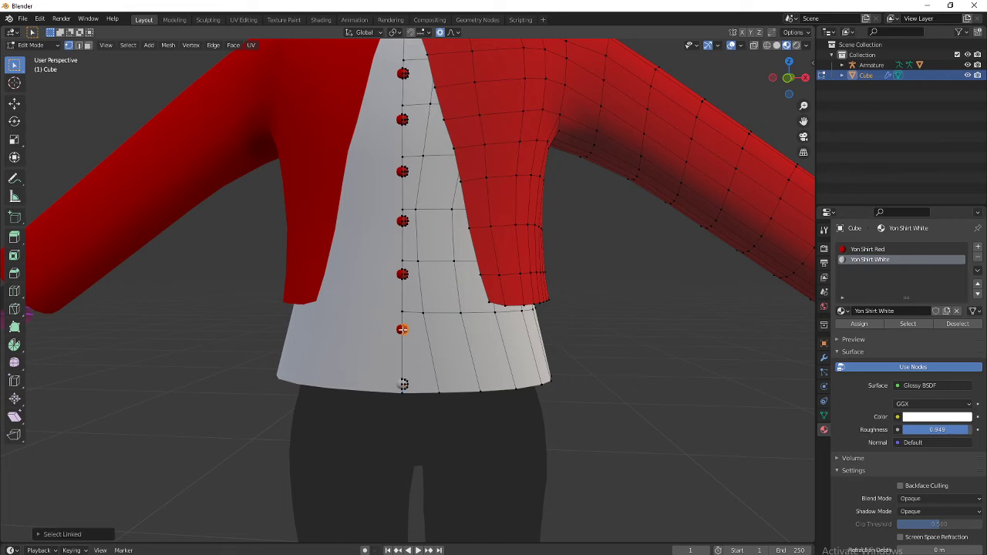
pyautogui.click(857, 325)
# Step: Assign Yon Shirt White to the third, fourth and fifth buttons from the hem, selecting each one's linked geometry
pyautogui.hotkey('alt', 'a')
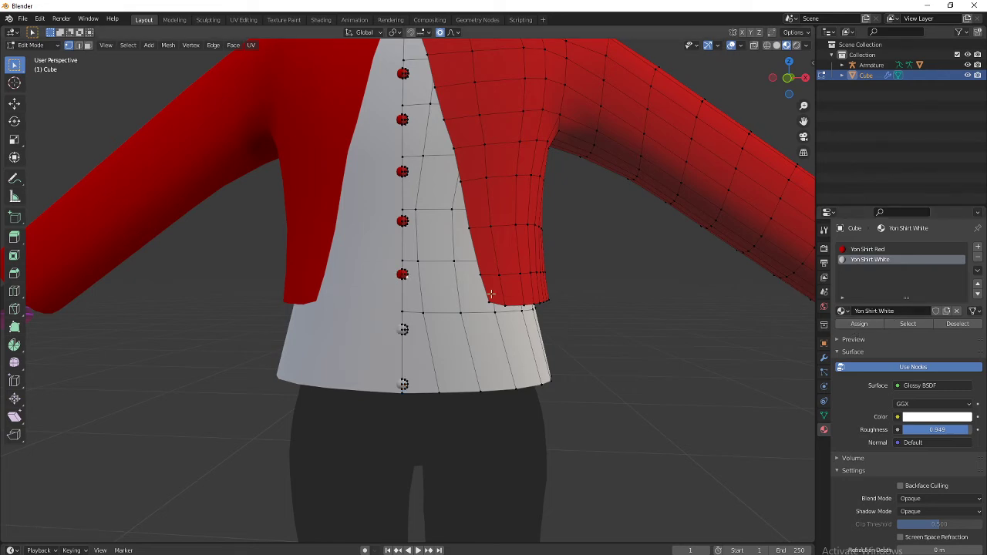
pyautogui.press('l')
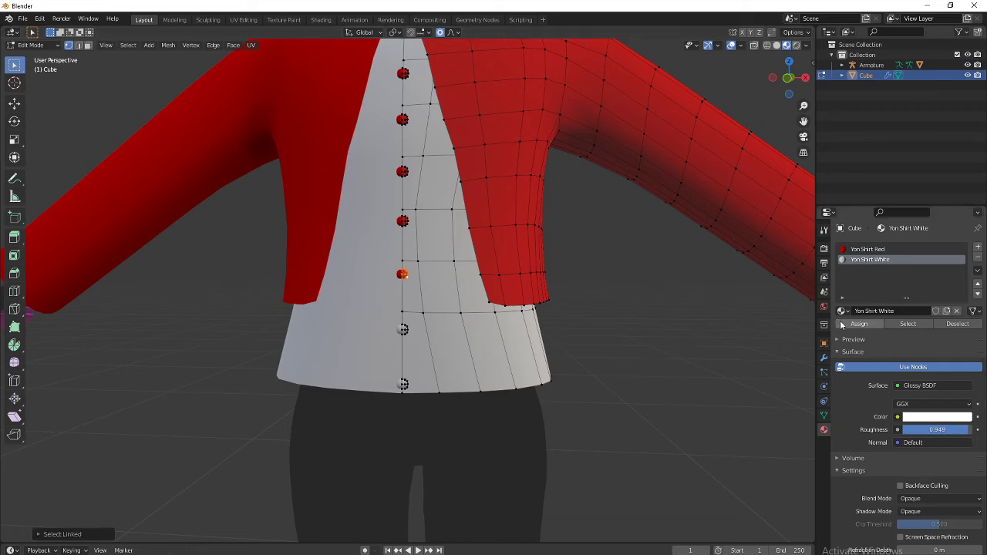
pyautogui.hotkey('alt', 'a')
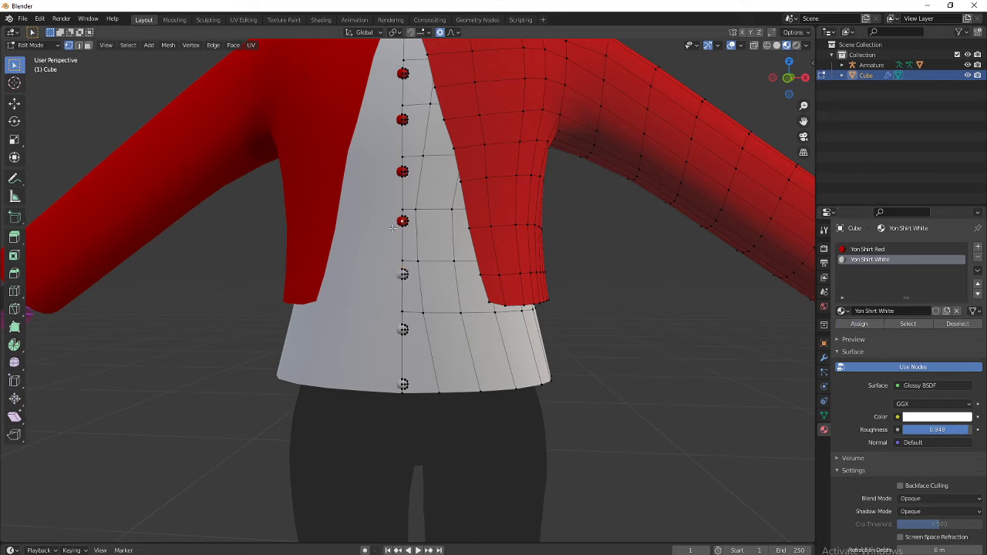
pyautogui.press('l')
pyautogui.press('l')
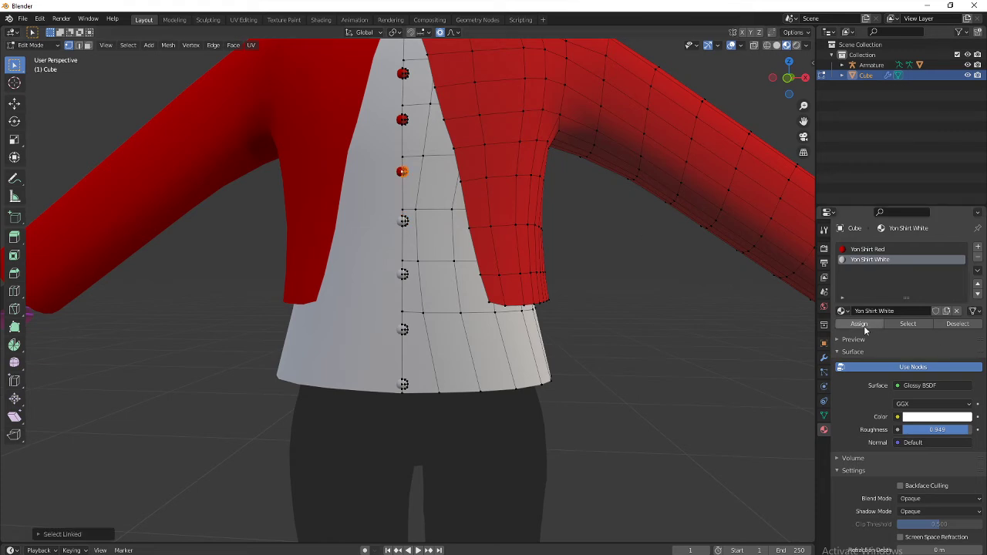
pyautogui.keyDown('shift'); pyautogui.moveTo(498, 205); pyautogui.dragTo(526, 323, button='middle'); pyautogui.keyUp('shift')
pyautogui.scroll(1, 527, 323)
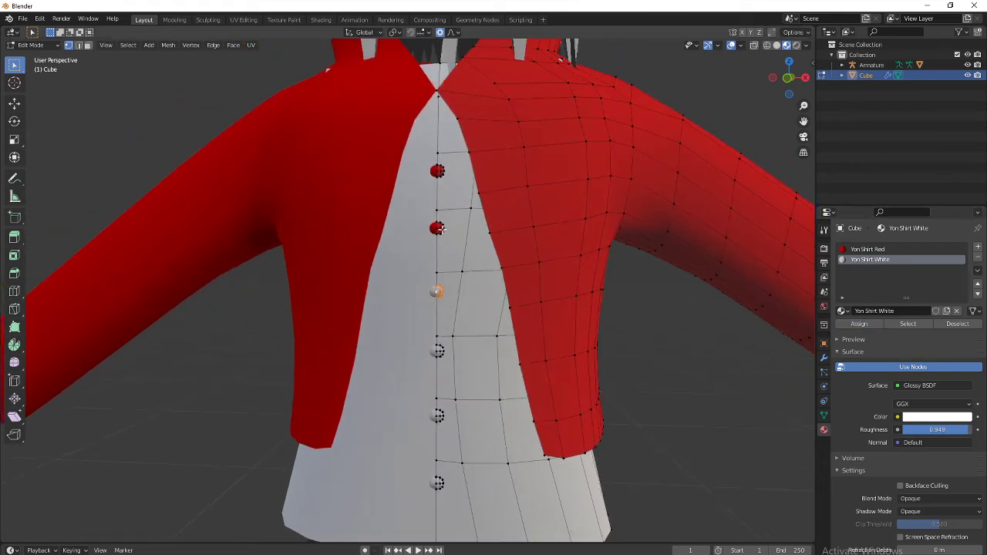
# Step: Select the linked geometry of the two uppermost shirt buttons in turn and make both Yon Shirt White
pyautogui.hotkey('alt', 'a')
pyautogui.press('l')
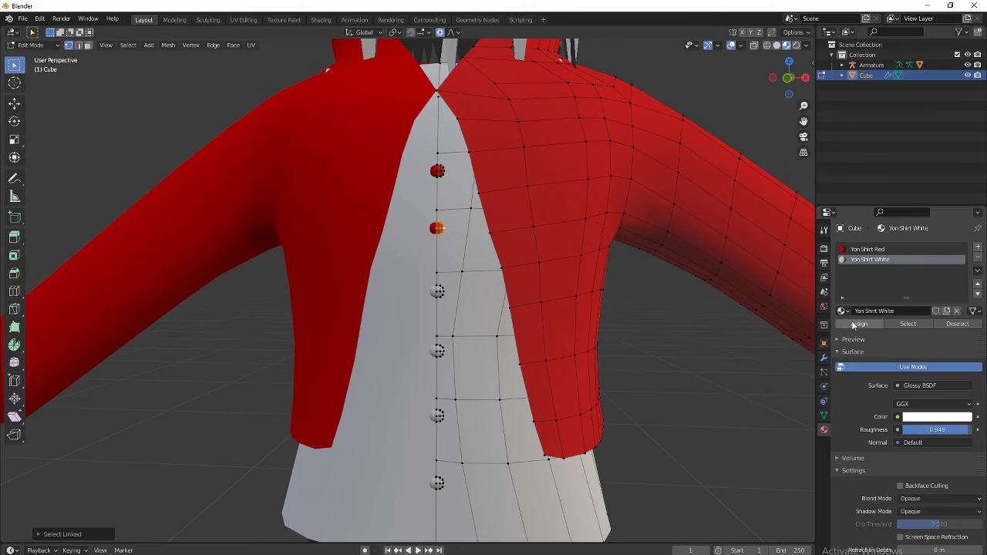
pyautogui.click(857, 324)
pyautogui.click(437, 170)
pyautogui.press('l')
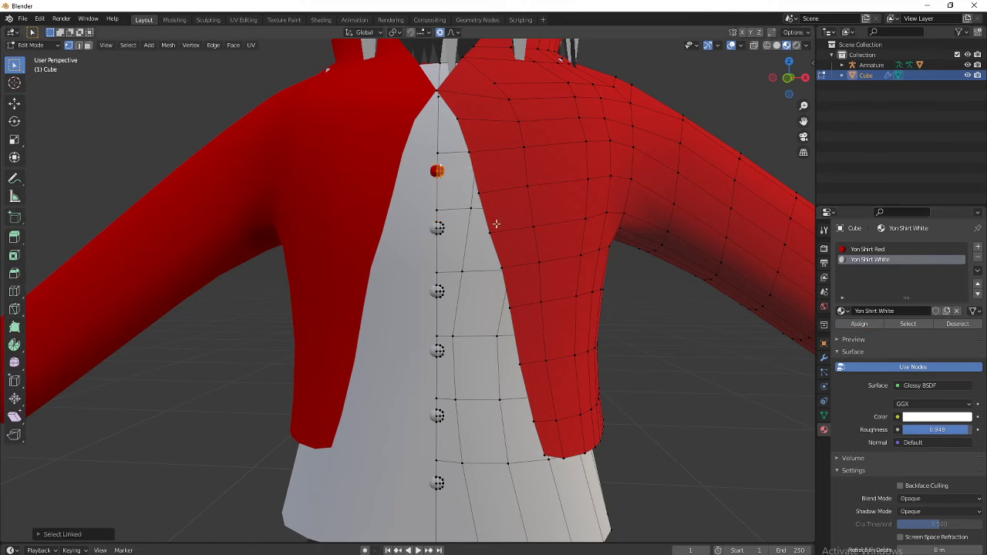
pyautogui.click(859, 324)
pyautogui.scroll(-5, 587, 324)
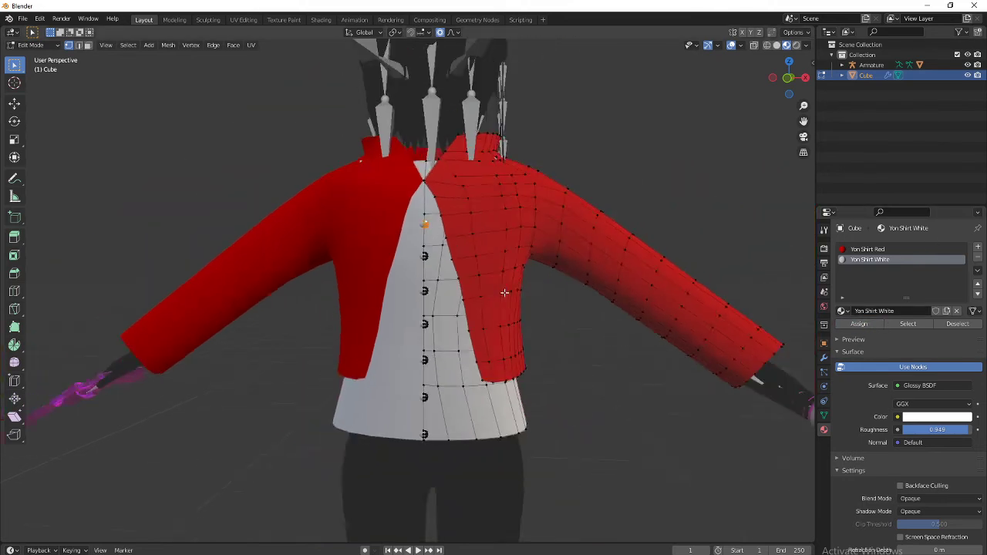
# Step: Examine the coloured jacket from the front in Object Mode and return to Edit Mode
pyautogui.click(789, 81)
pyautogui.scroll(-2, 533, 304)
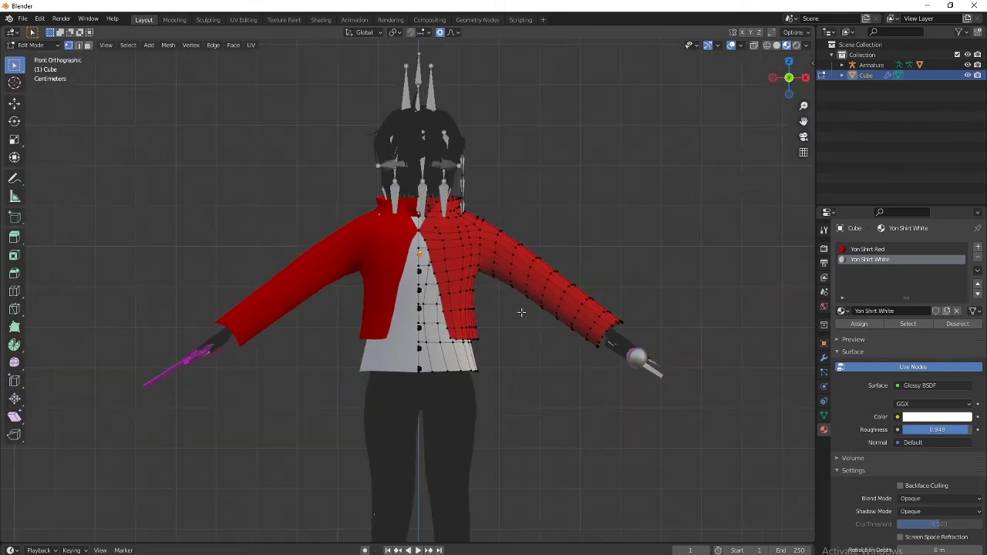
pyautogui.keyDown('shift'); pyautogui.moveTo(523, 311); pyautogui.dragTo(573, 335, button='middle'); pyautogui.keyUp('shift')
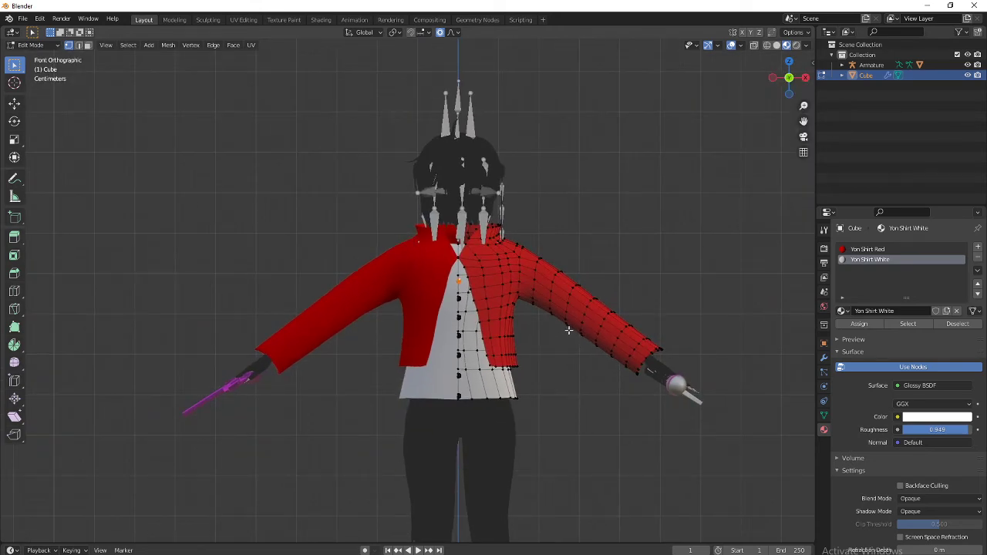
pyautogui.press('Tab')
pyautogui.scroll(3, 568, 330)
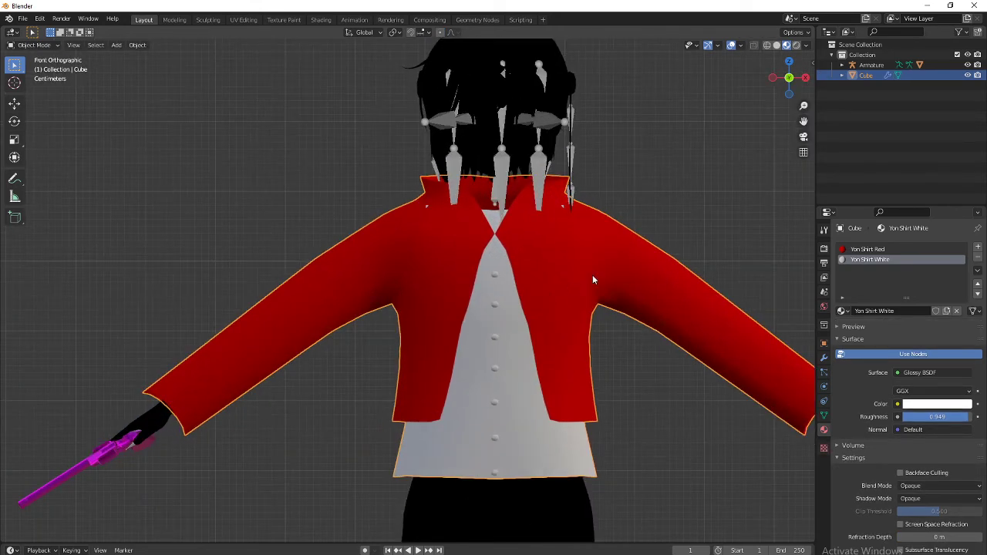
pyautogui.press('Tab')
# Step: Switch to wireframe display and delete the four-cornered patch of the inner shirt near the shoulder that pokes through the jacket
pyautogui.moveTo(592, 280); pyautogui.dragTo(605, 257, button='middle')
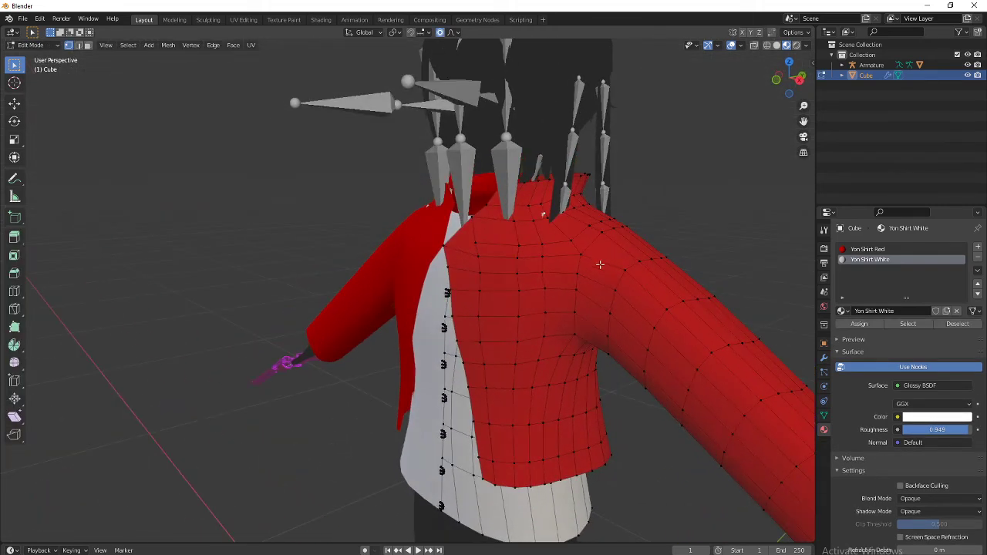
pyautogui.press('z')
pyautogui.click(640, 266)
pyautogui.press('z')
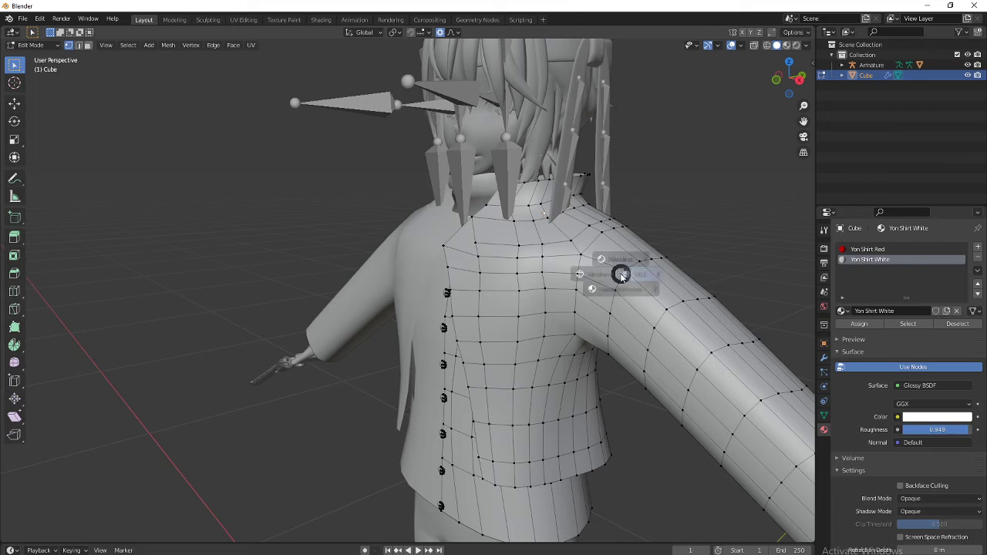
pyautogui.click(540, 275)
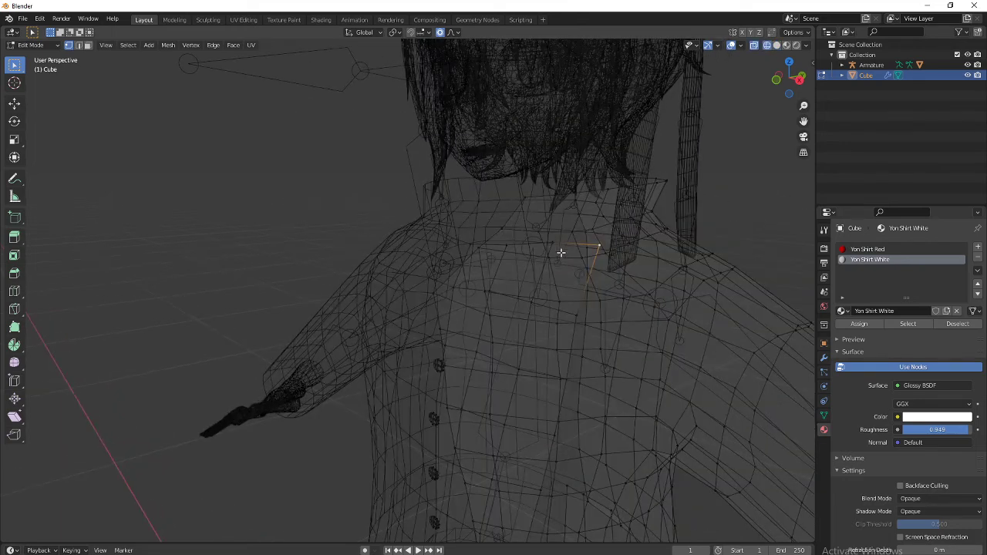
pyautogui.keyDown('shift'); pyautogui.click(551, 245); pyautogui.keyUp('shift')
pyautogui.keyDown('shift'); pyautogui.click(532, 301); pyautogui.keyUp('shift')
pyautogui.keyDown('shift'); pyautogui.click(577, 312); pyautogui.keyUp('shift')
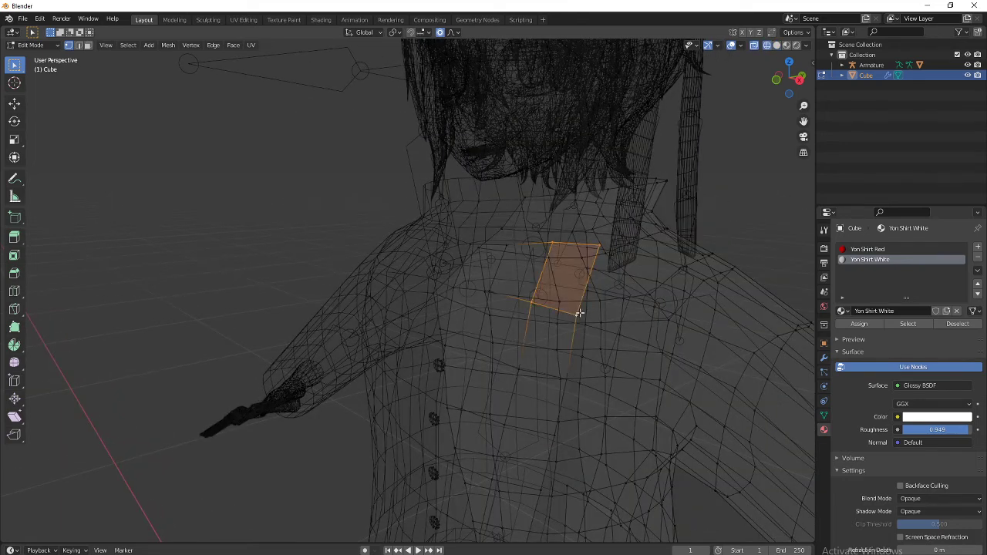
pyautogui.press('x')
pyautogui.click(580, 310)
pyautogui.moveTo(565, 314); pyautogui.dragTo(617, 317, button='middle')
pyautogui.scroll(-2, 615, 315)
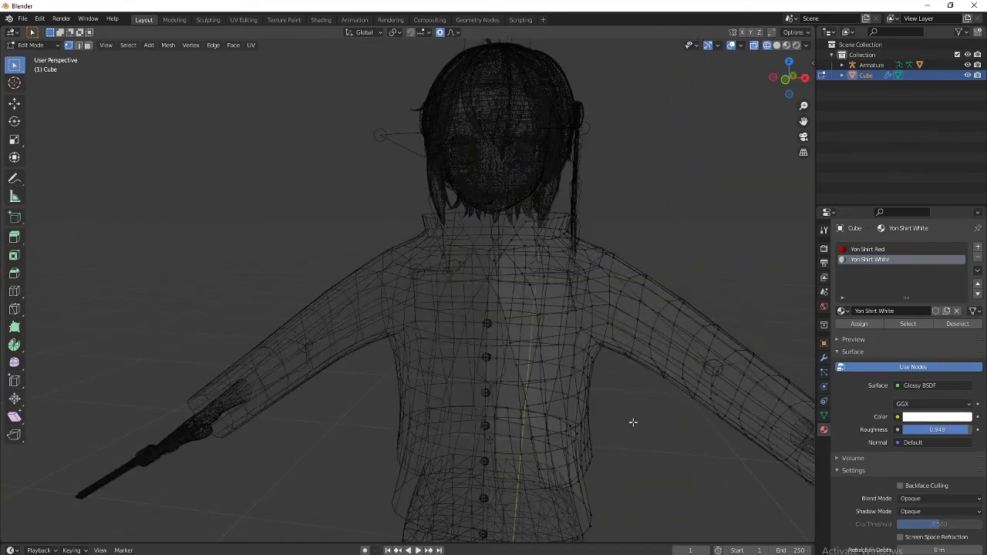
# Step: Switch the viewport to Material Preview shading and compare the jacket in Object Mode with the reference image in Photos
pyautogui.keyDown('shift'); pyautogui.moveTo(633, 422); pyautogui.dragTo(637, 330, button='middle'); pyautogui.keyUp('shift')
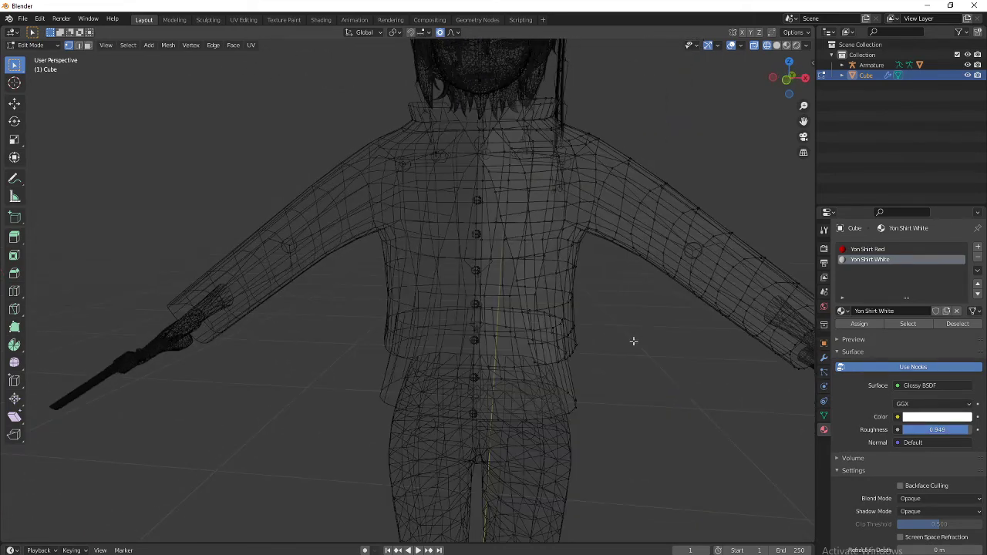
pyautogui.press('z')
pyautogui.click(623, 400)
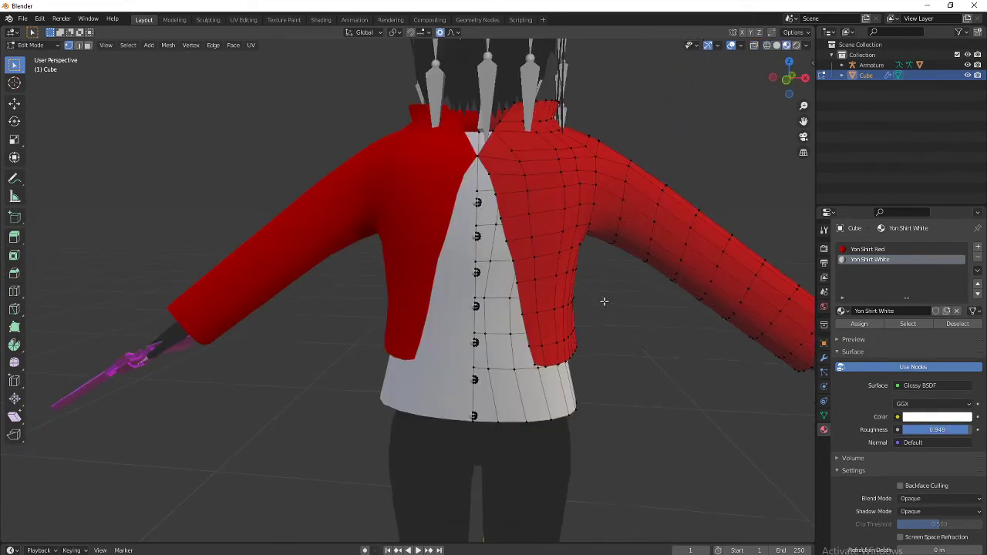
pyautogui.scroll(-2, 605, 301)
pyautogui.keyDown('shift'); pyautogui.moveTo(606, 303); pyautogui.dragTo(632, 365, button='middle'); pyautogui.keyUp('shift')
pyautogui.scroll(-2, 623, 344)
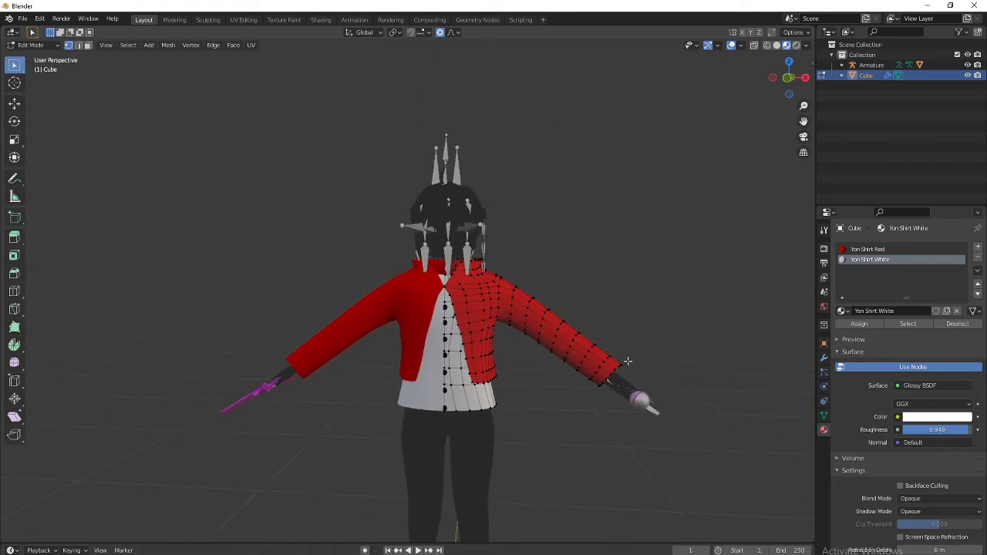
pyautogui.press('Tab')
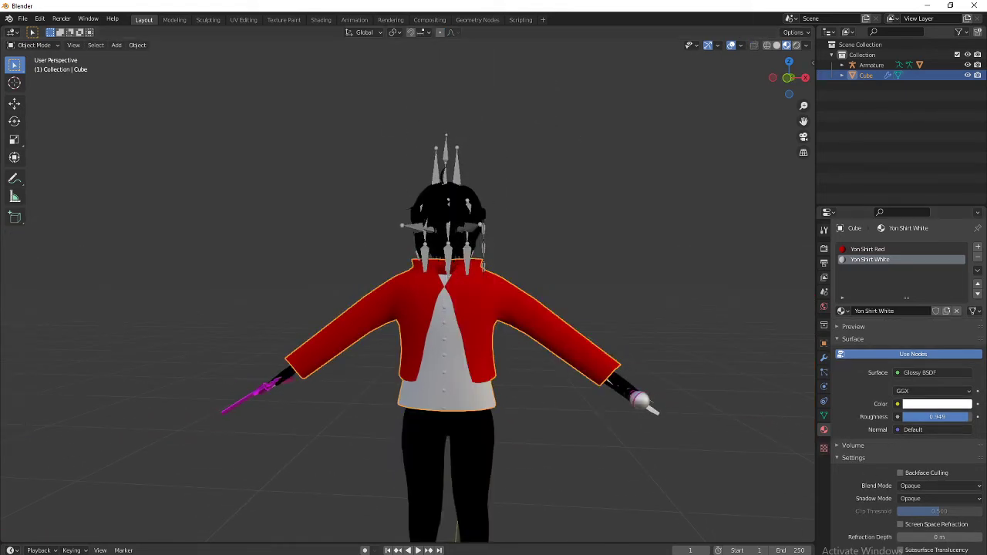
pyautogui.hotkey('alt', 'Tab')
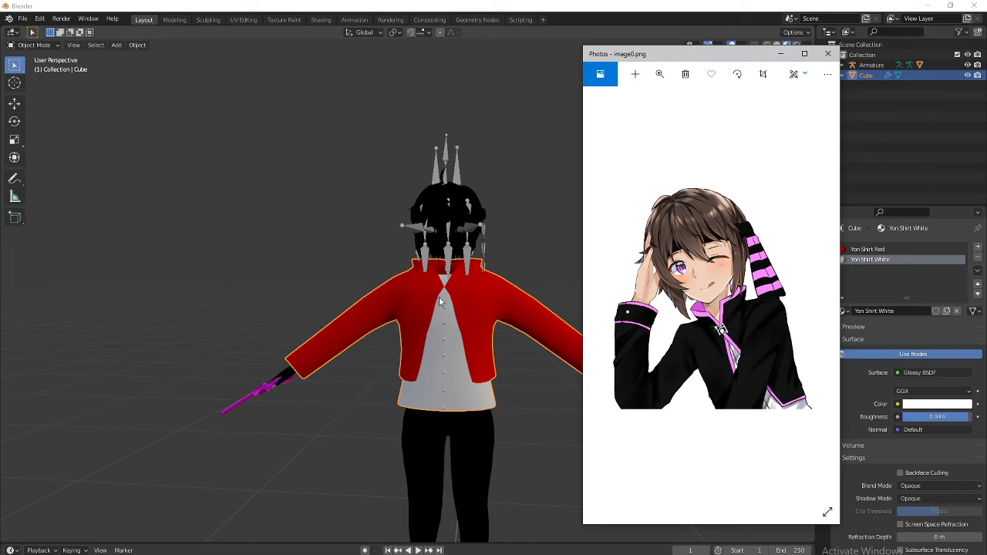
pyautogui.click(464, 296)
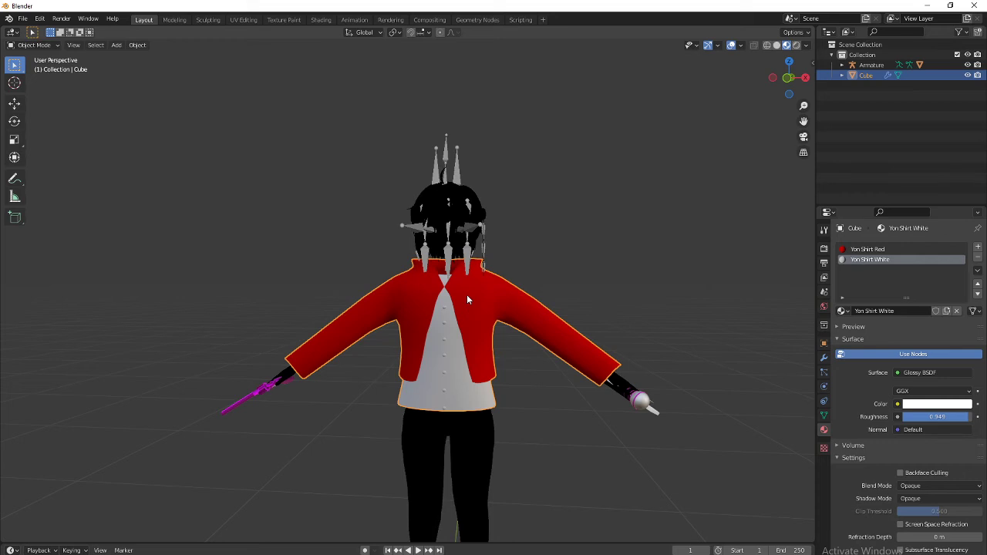
# Step: In Edit Mode, move the vertical edge line at the jacket's armhole about 0.019 m inward along X with proportional editing
pyautogui.press('Tab')
pyautogui.scroll(3, 467, 296)
pyautogui.keyDown('shift'); pyautogui.moveTo(613, 391); pyautogui.dragTo(567, 316, button='middle'); pyautogui.keyUp('shift')
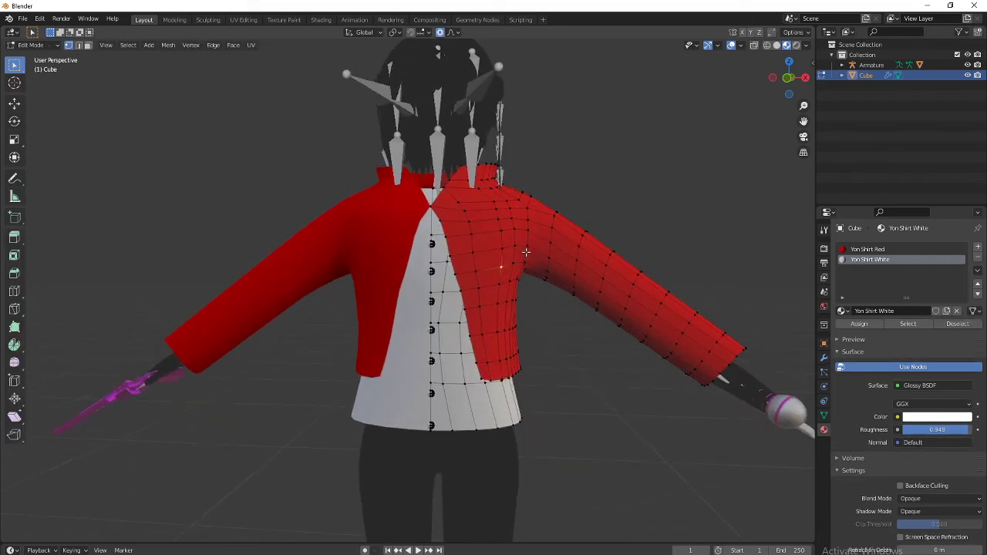
pyautogui.scroll(-2, 584, 305)
pyautogui.press('g')
pyautogui.press('x')
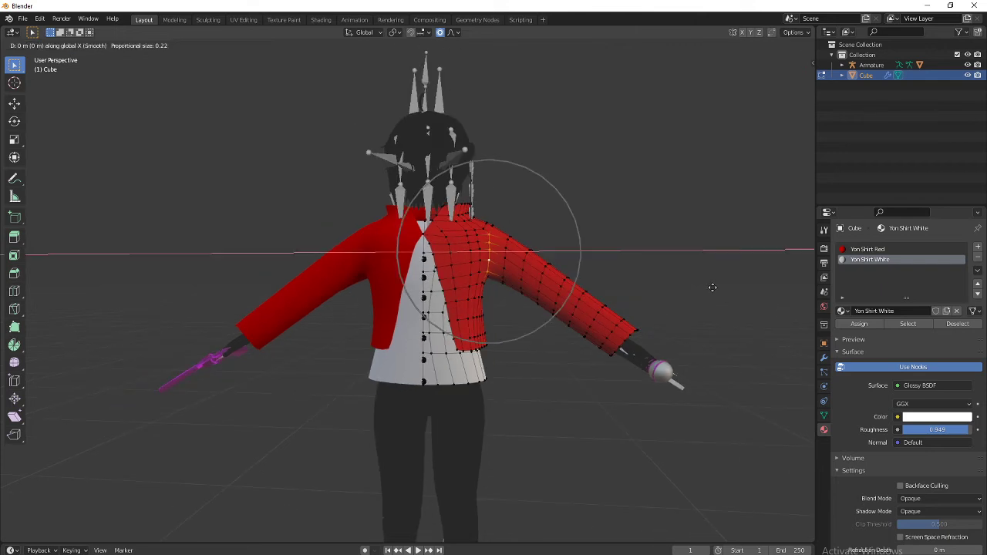
pyautogui.scroll(2, 704, 285)
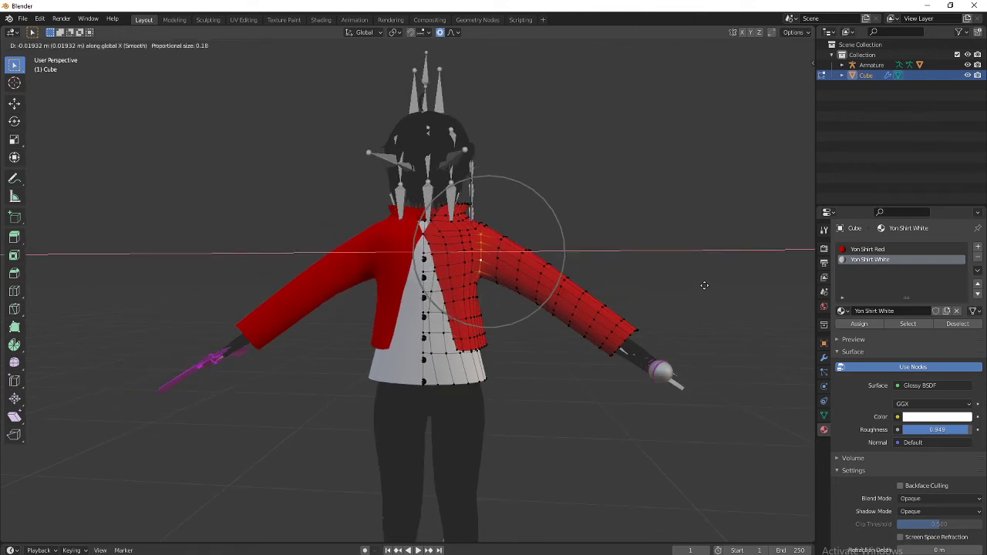
pyautogui.click(705, 286)
# Step: Add a centred horizontal loop cut around the jacket's lower waist
pyautogui.moveTo(623, 307); pyautogui.dragTo(572, 303, button='middle')
pyautogui.keyDown('alt'); pyautogui.click(478, 314); pyautogui.keyUp('alt')
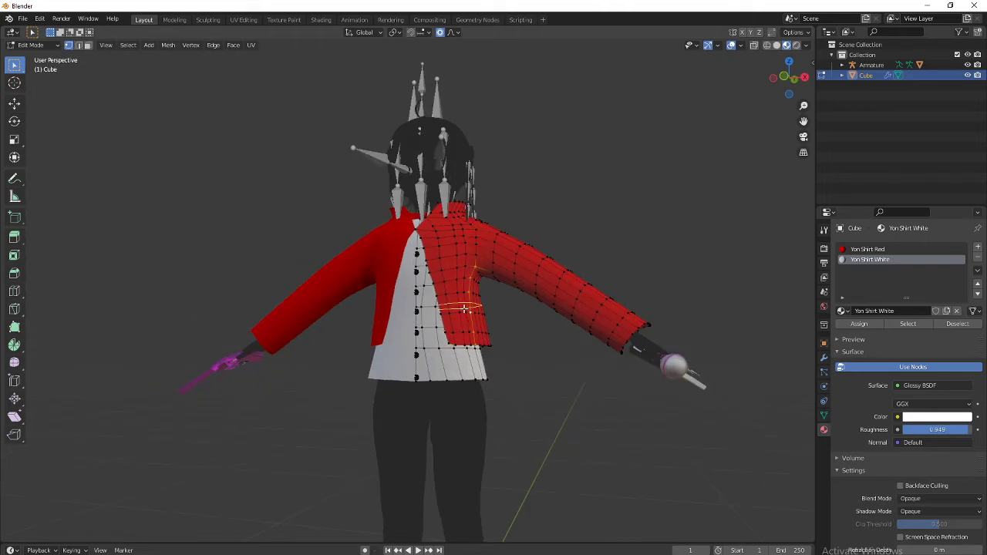
pyautogui.click(464, 307)
pyautogui.rightClick(464, 308)
pyautogui.moveTo(571, 341); pyautogui.dragTo(591, 355, button='middle')
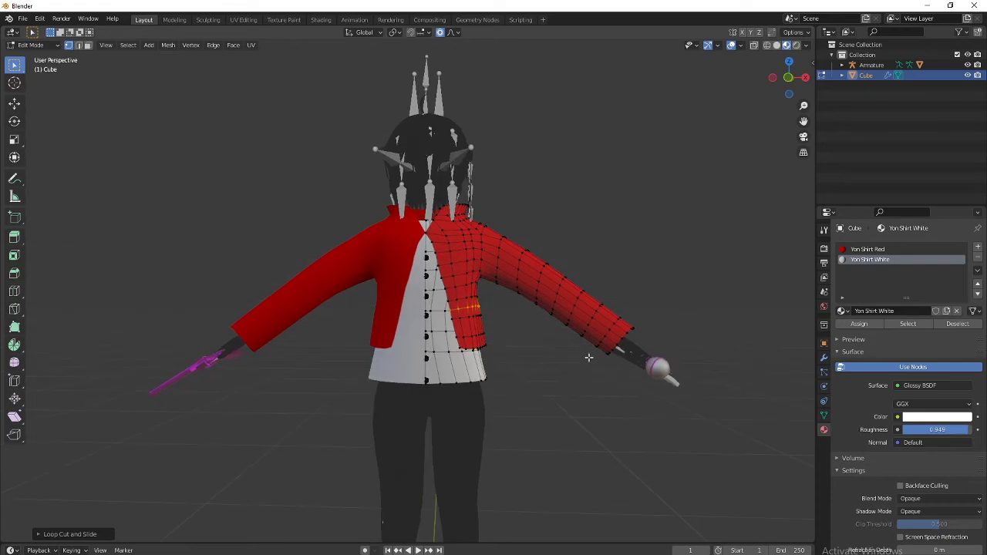
# Step: Move the new waist loop about 0.005 m inward along X with a proportional size of 0.05
pyautogui.press('g')
pyautogui.press('x')
pyautogui.scroll(10, 584, 357)
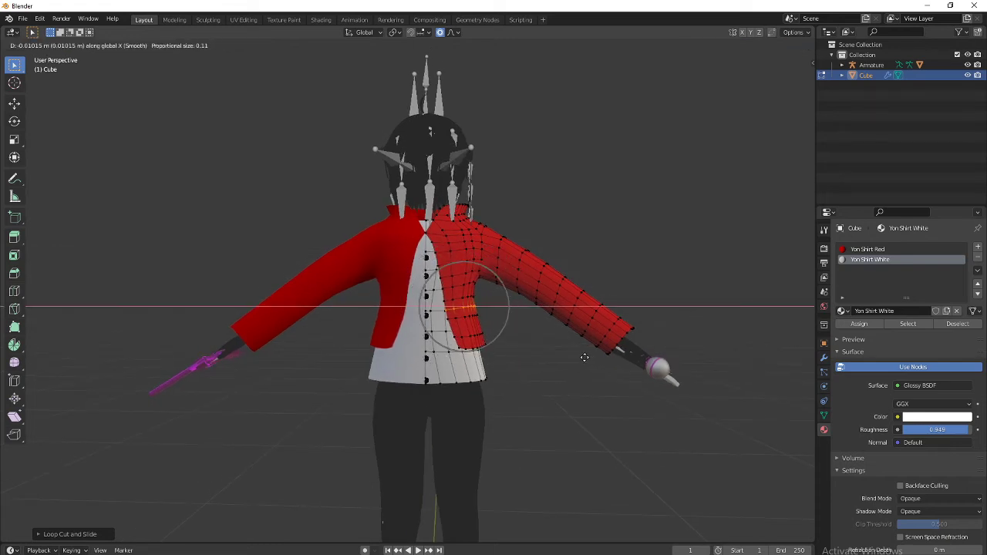
pyautogui.scroll(1, 584, 357)
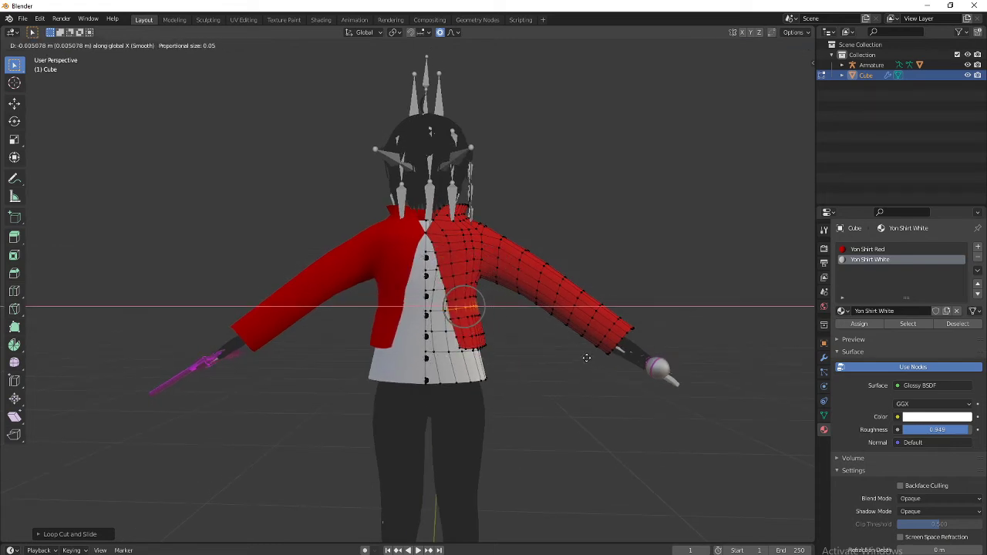
pyautogui.click(586, 358)
# Step: Select the horizontal edge loop just above the jacket's hem and pull it inward along X with proportional editing
pyautogui.moveTo(586, 358); pyautogui.dragTo(560, 360, button='middle')
pyautogui.keyDown('alt'); pyautogui.click(489, 347); pyautogui.keyUp('alt')
pyautogui.press('g')
pyautogui.press('x')
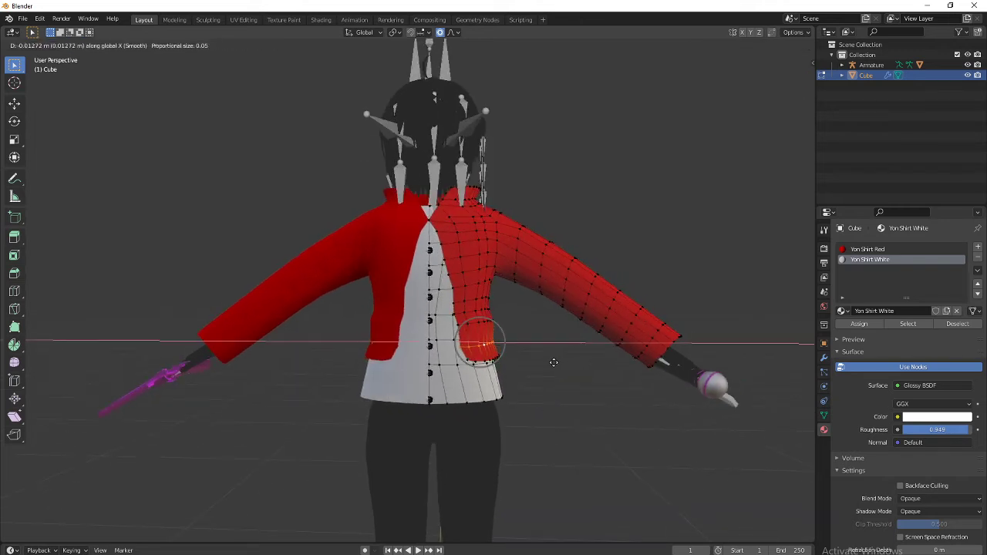
pyautogui.scroll(-3, 554, 363)
pyautogui.click(554, 362)
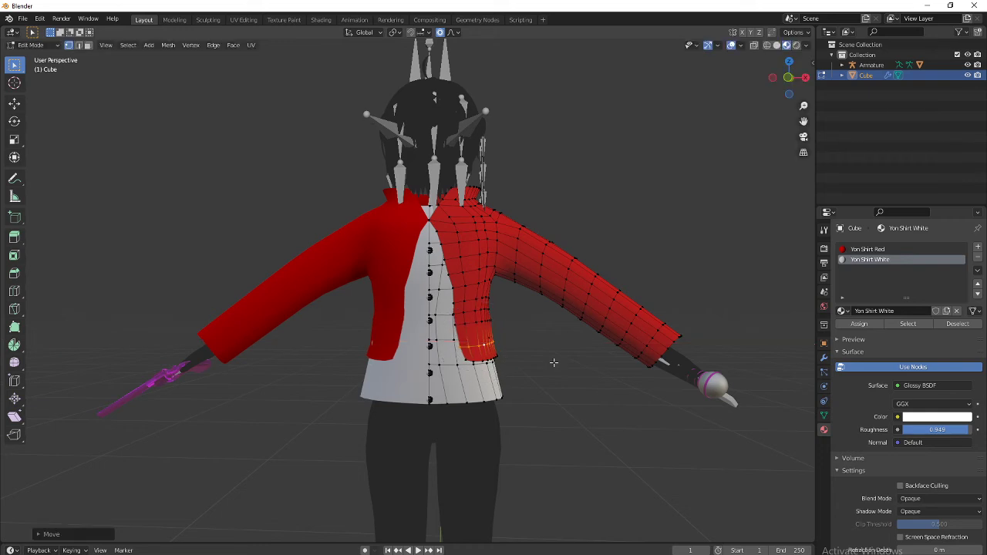
# Step: Move the mid-height and chest vertices on the jacket's front opening toward the centre along X, by about 0.010 m and 0.008 m
pyautogui.click(454, 285)
pyautogui.press('g')
pyautogui.press('x')
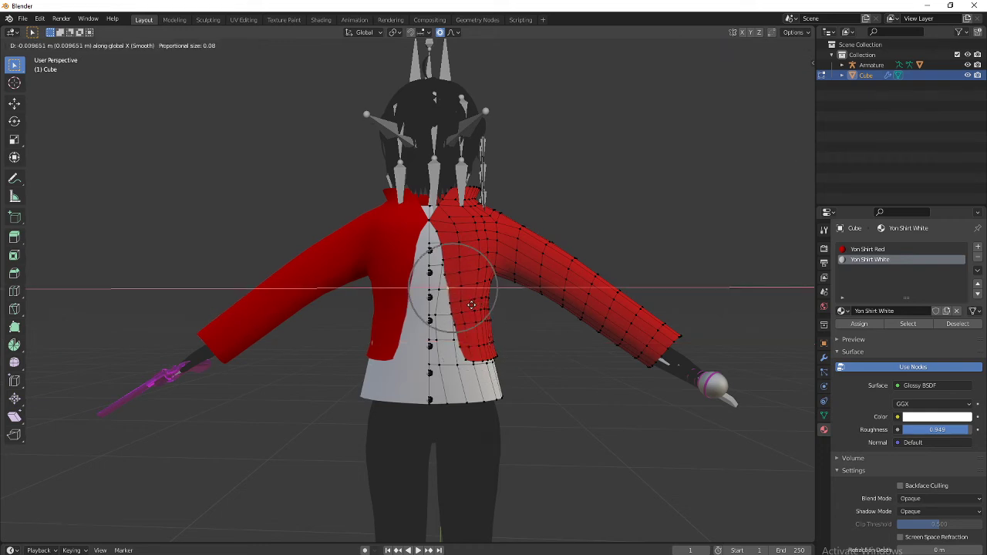
pyautogui.click(471, 305)
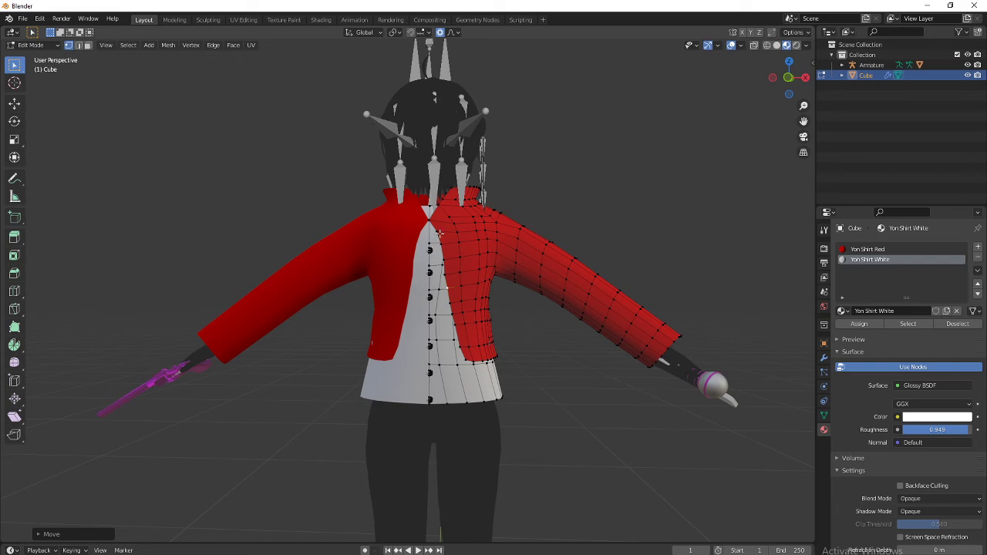
pyautogui.click(445, 246)
pyautogui.press('g')
pyautogui.press('x')
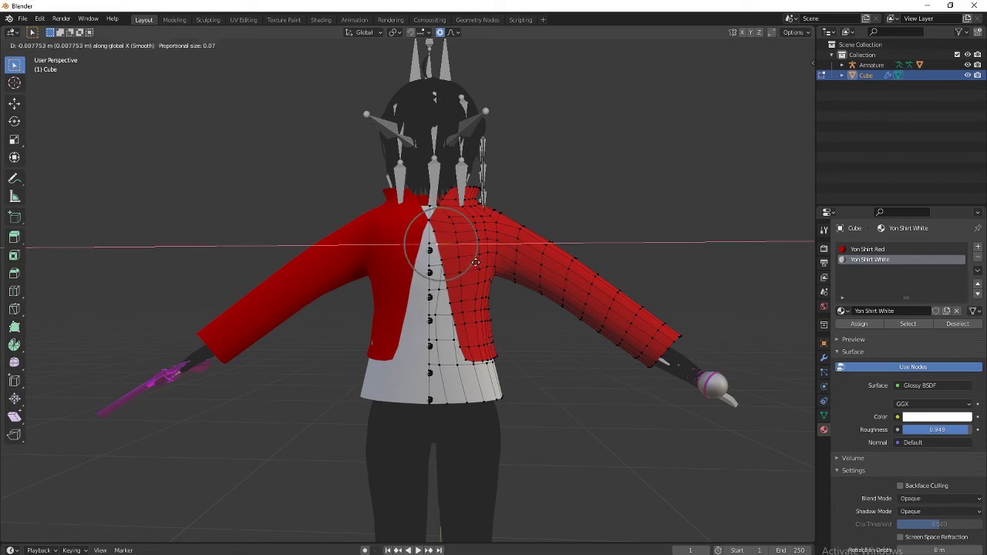
pyautogui.click(474, 262)
# Step: Pull the jacket's side just above the hem inward along X, using a proportional size of 0.07
pyautogui.moveTo(502, 331); pyautogui.dragTo(562, 359, button='middle')
pyautogui.press('g')
pyautogui.press('x')
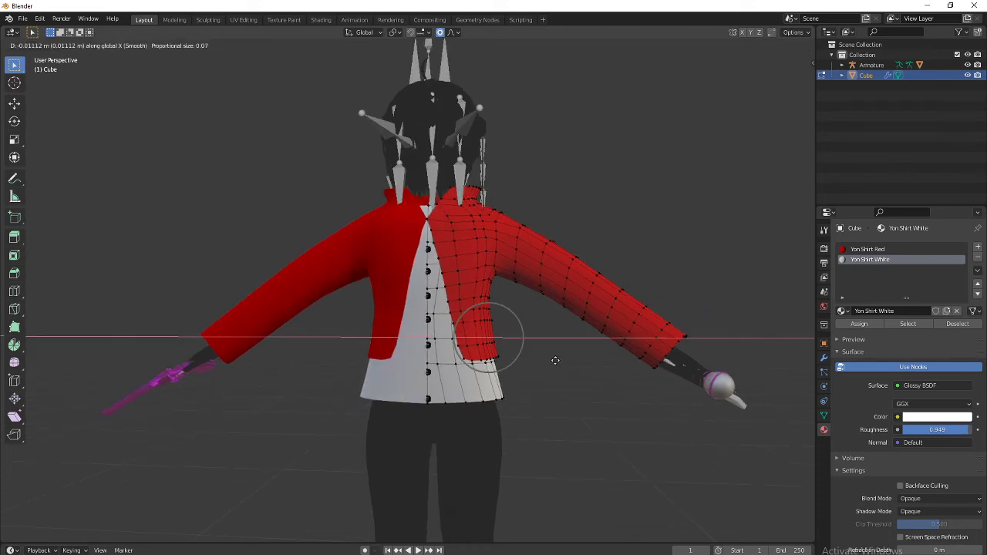
pyautogui.click(551, 360)
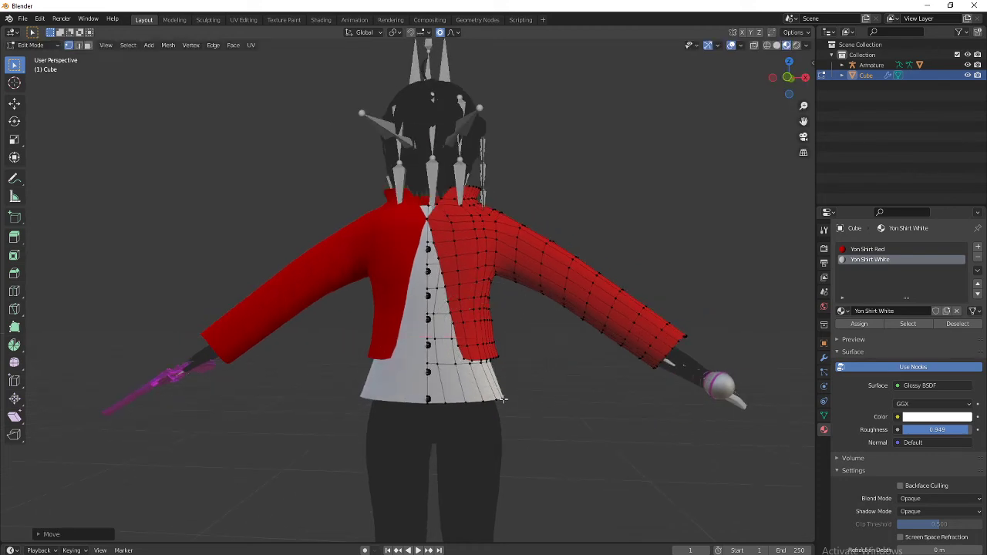
# Step: Add a centred horizontal loop cut to the white shirt between the jacket's hem and the shirt's hem
pyautogui.moveTo(502, 399); pyautogui.dragTo(504, 392, button='middle')
pyautogui.hotkey('ctrl', 'r')
pyautogui.click(471, 379)
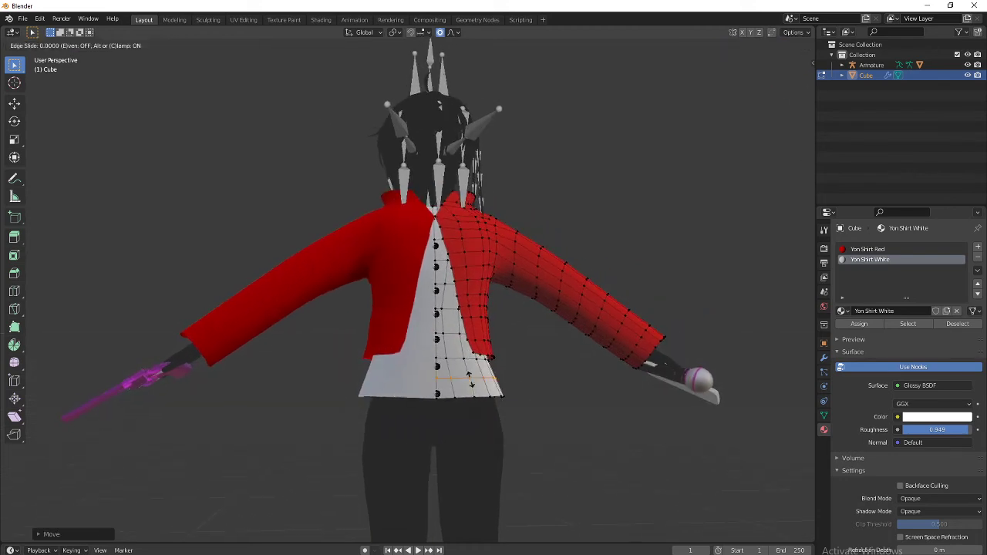
pyautogui.click(471, 380)
# Step: Select the white shirt's bottom edge loop and move it about 0.012 m inward along X with a proportional size of 0.08
pyautogui.keyDown('alt'); pyautogui.click(486, 398); pyautogui.keyUp('alt')
pyautogui.moveTo(582, 410); pyautogui.dragTo(564, 415, button='middle')
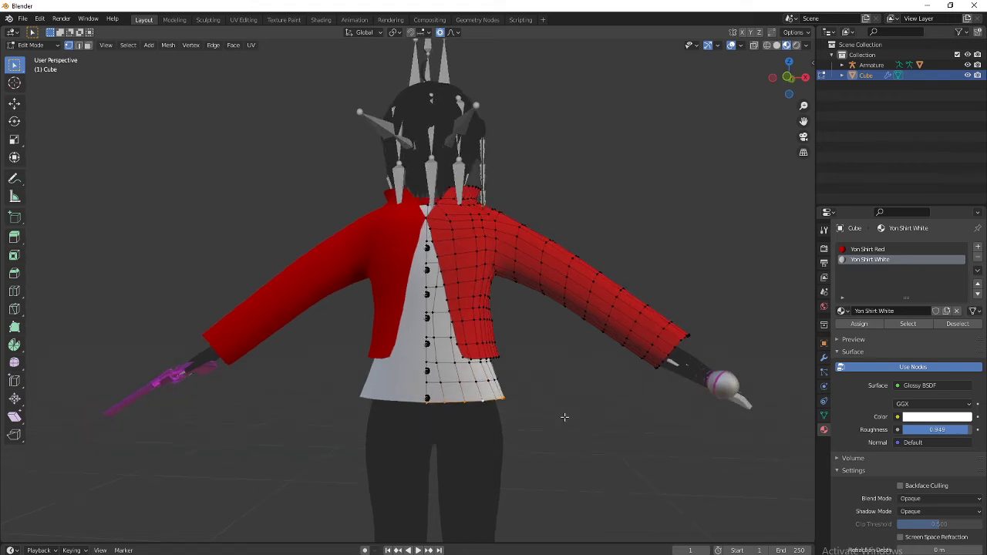
pyautogui.press('g')
pyautogui.press('x')
pyautogui.scroll(3, 559, 417)
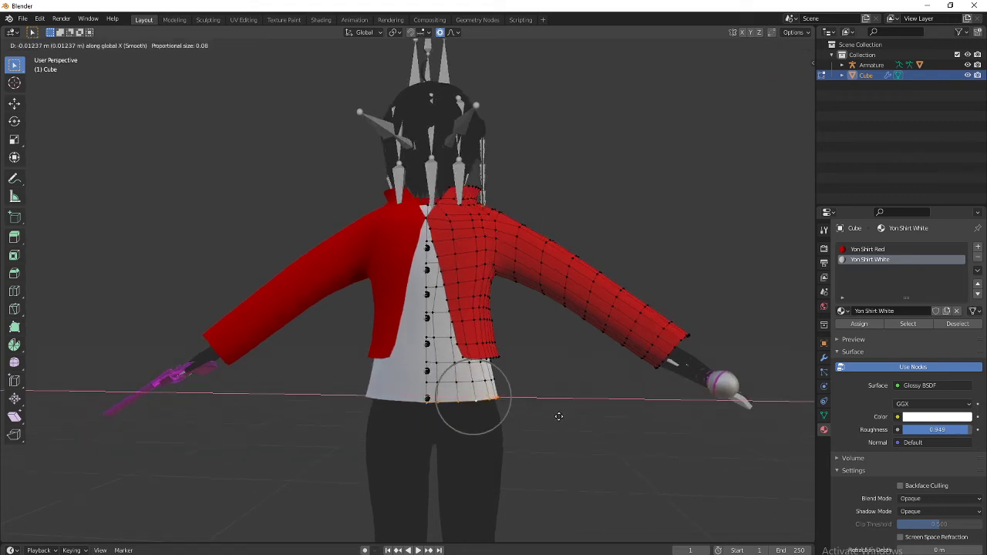
pyautogui.click(559, 417)
# Step: Select the white shirt's linked geometry and apply Smooth Vertices to it
pyautogui.moveTo(501, 362)
pyautogui.mouseDown(button='middle')
pyautogui.moveTo(533, 386)
pyautogui.moveTo(517, 372)
pyautogui.mouseUp(button='middle')
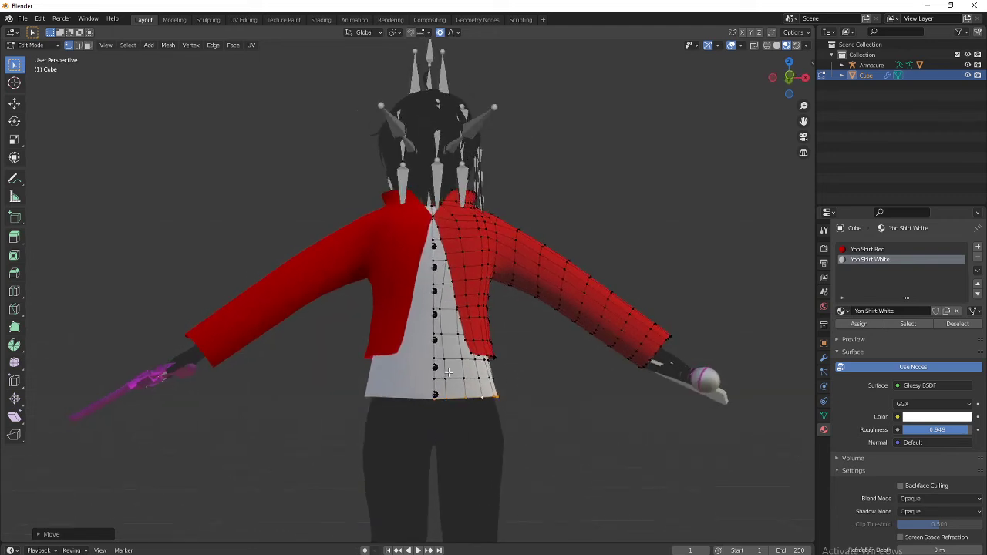
pyautogui.click(449, 374)
pyautogui.hotkey('ctrl', 'l')
pyautogui.hotkey('ctrl', 'v')
pyautogui.click(465, 380)
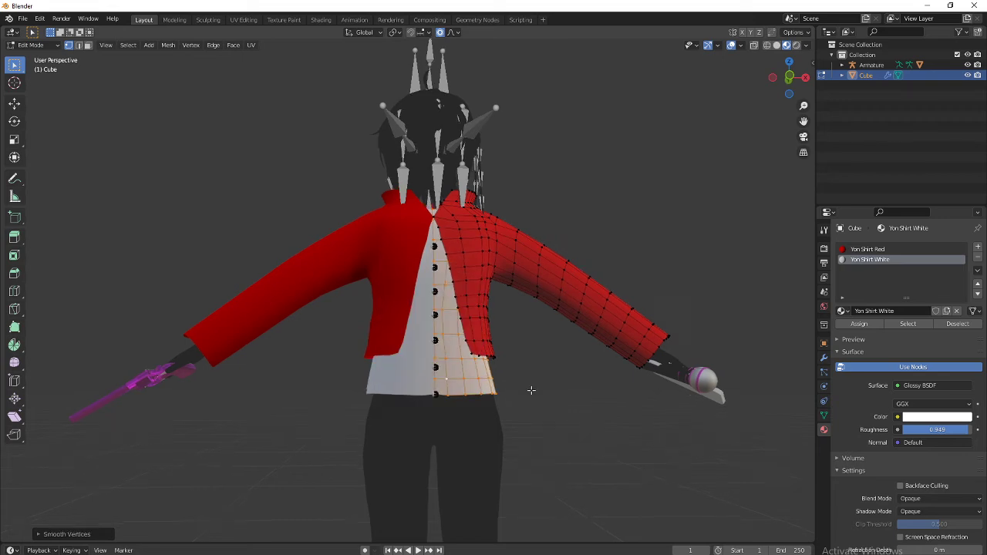
# Step: Lower the centre-front vertex of the shirt's hem about 0.002 m along Z with a proportional size of 0.04
pyautogui.scroll(4, 518, 392)
pyautogui.moveTo(510, 396); pyautogui.dragTo(430, 388, button='middle')
pyautogui.scroll(5, 347, 362)
pyautogui.scroll(2, 492, 313)
pyautogui.click(338, 381)
pyautogui.press('g')
pyautogui.press('z')
pyautogui.scroll(10, 431, 390)
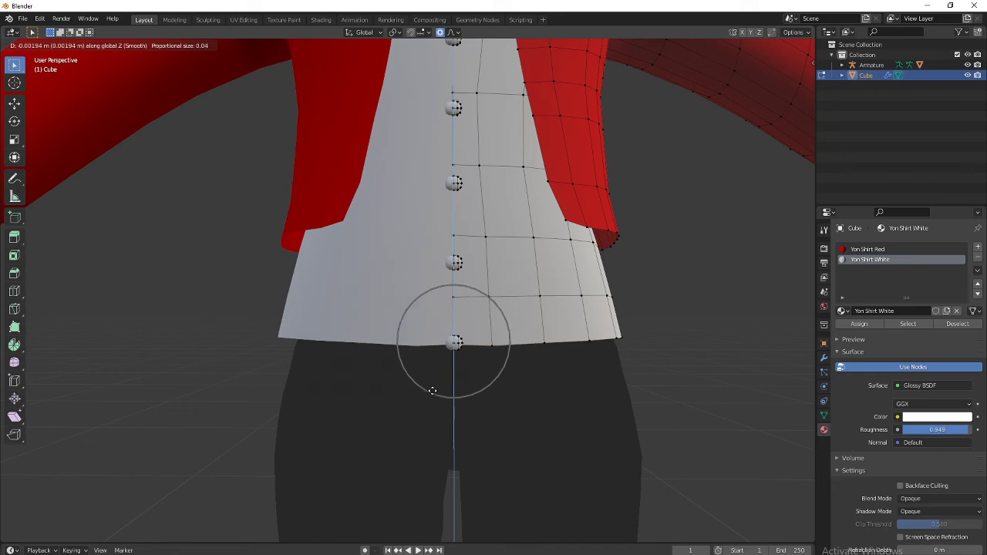
pyautogui.click(433, 392)
# Step: From the back, lower the centre-back vertex of the white shirt's hem along Z to even out the hemline
pyautogui.scroll(-6, 435, 393)
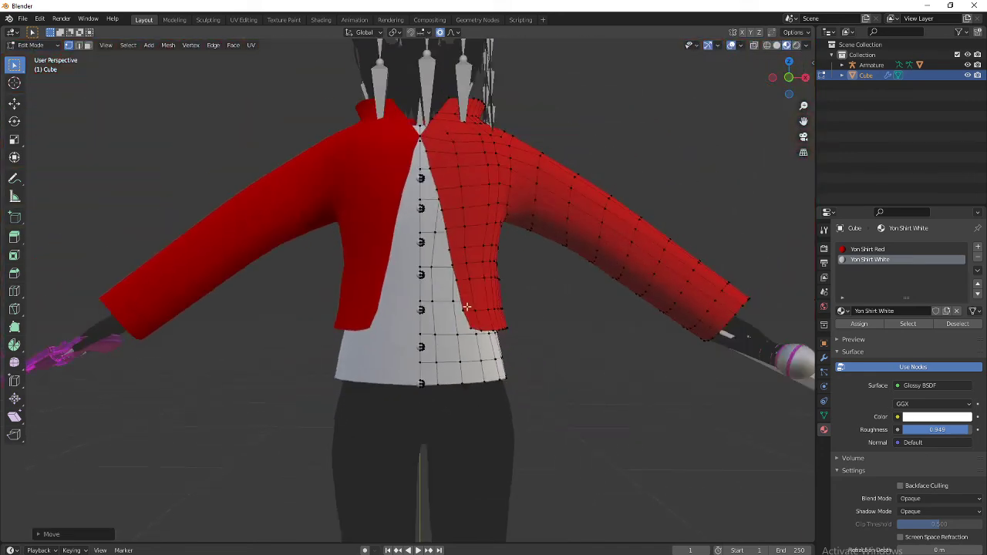
pyautogui.moveTo(435, 393); pyautogui.dragTo(488, 356, button='middle')
pyautogui.click(438, 328)
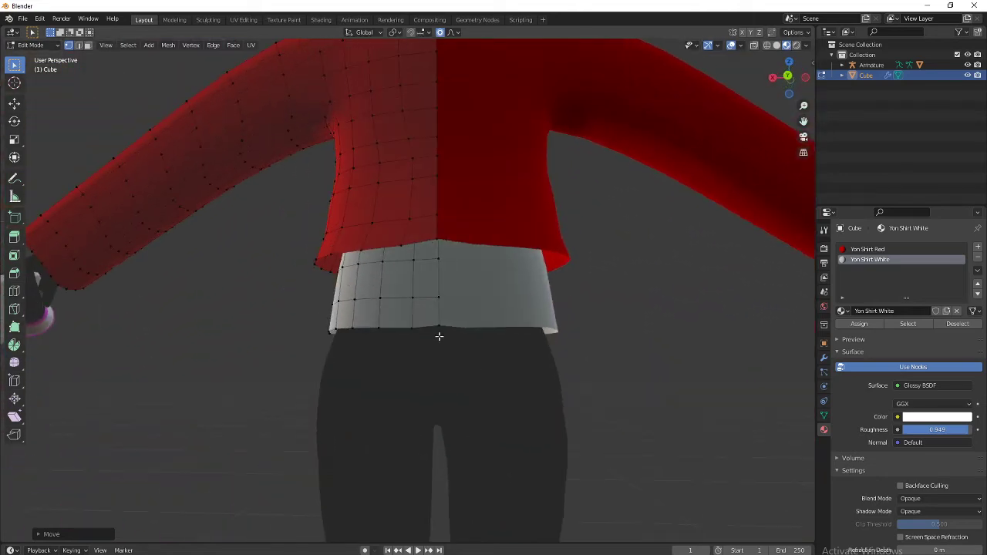
pyautogui.press('g')
pyautogui.press('z')
pyautogui.click(458, 344)
# Step: Lower the jacket hem's centre-back vertex along Z, adjusting the proportional falloff to level the hemline
pyautogui.moveTo(463, 286); pyautogui.dragTo(469, 357, button='middle')
pyautogui.press('g')
pyautogui.press('z')
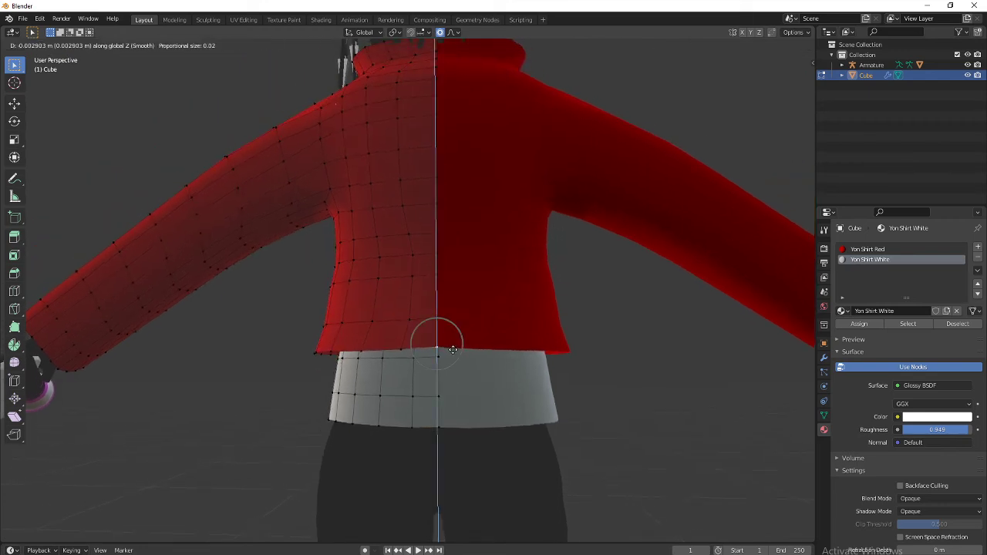
pyautogui.scroll(-3, 453, 350)
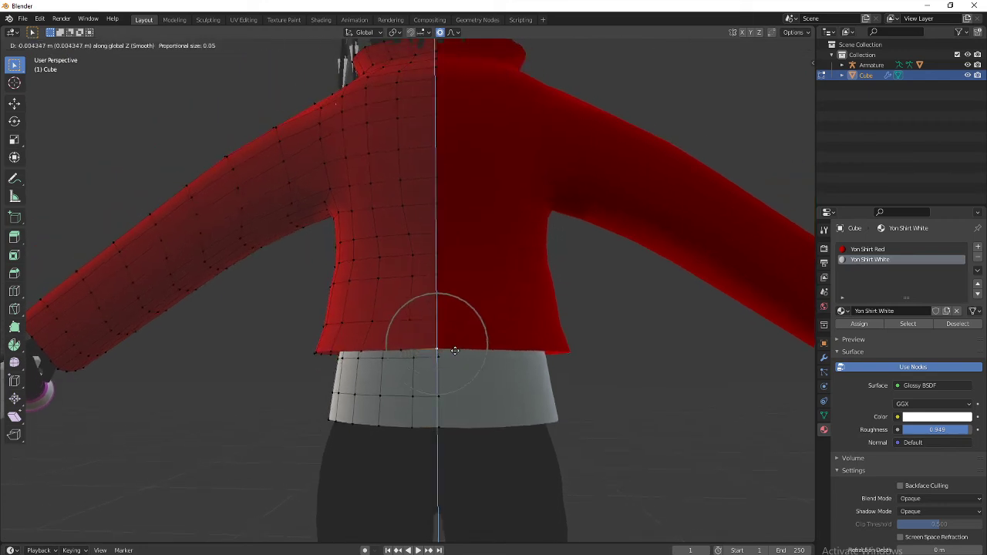
pyautogui.scroll(-3, 455, 351)
pyautogui.scroll(5, 455, 351)
pyautogui.click(456, 352)
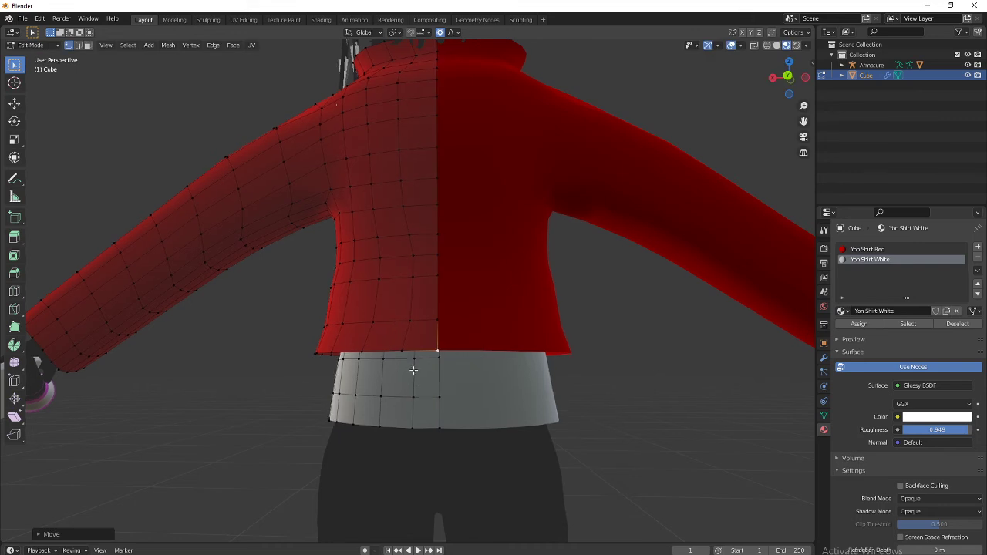
# Step: Select the horizontal edge loop across the jacket's lower back and move it slightly inward along X
pyautogui.moveTo(455, 351); pyautogui.dragTo(423, 393, button='middle')
pyautogui.keyDown('alt'); pyautogui.click(354, 330); pyautogui.keyUp('alt')
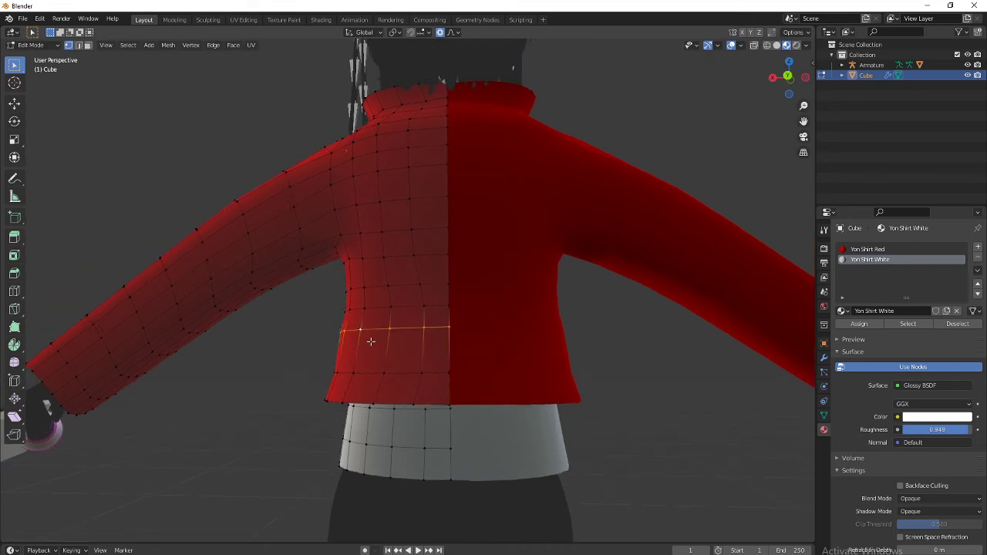
pyautogui.press('g')
pyautogui.press('x')
pyautogui.click(469, 359)
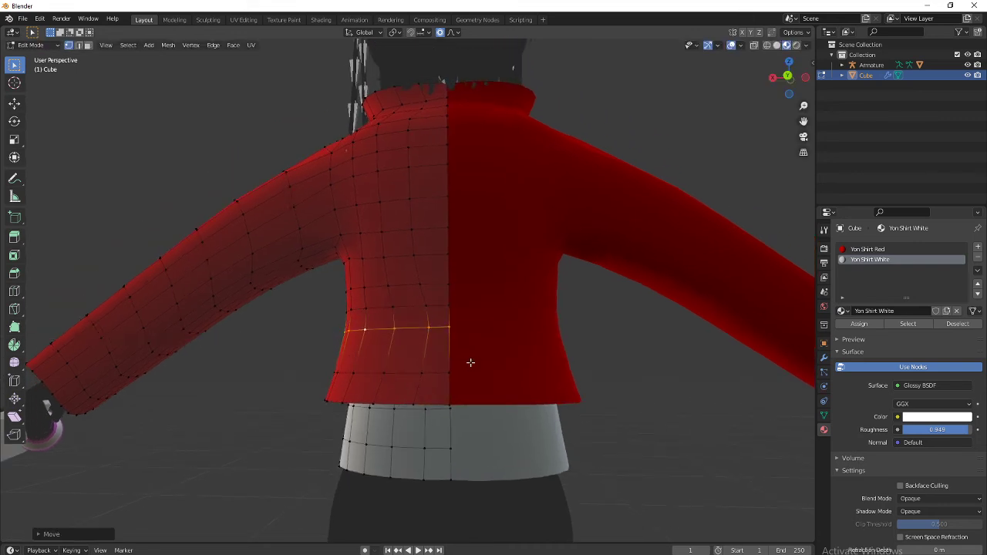
# Step: Select the jacket's underarm vertex on the back of the editable half
pyautogui.moveTo(474, 319); pyautogui.dragTo(303, 351, button='middle')
pyautogui.click(333, 307)
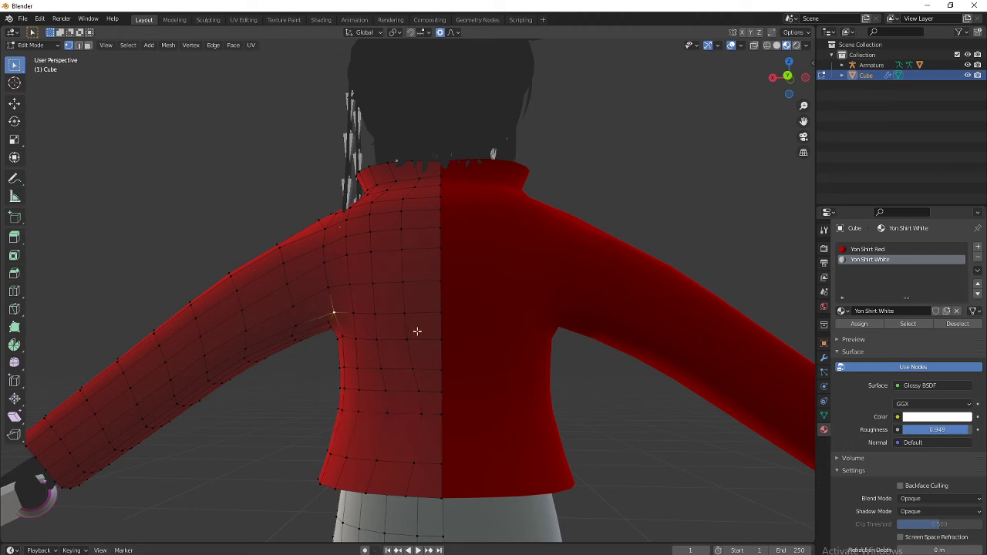
pyautogui.moveTo(417, 331); pyautogui.dragTo(540, 338, button='middle')
pyautogui.press('g')
pyautogui.press('z')
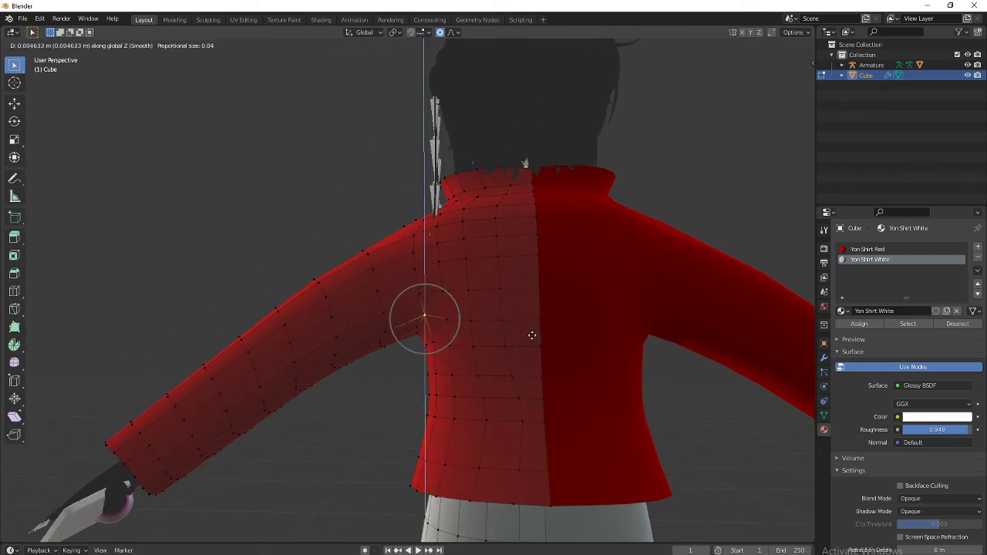
pyautogui.scroll(-7, 532, 336)
pyautogui.scroll(3, 532, 333)
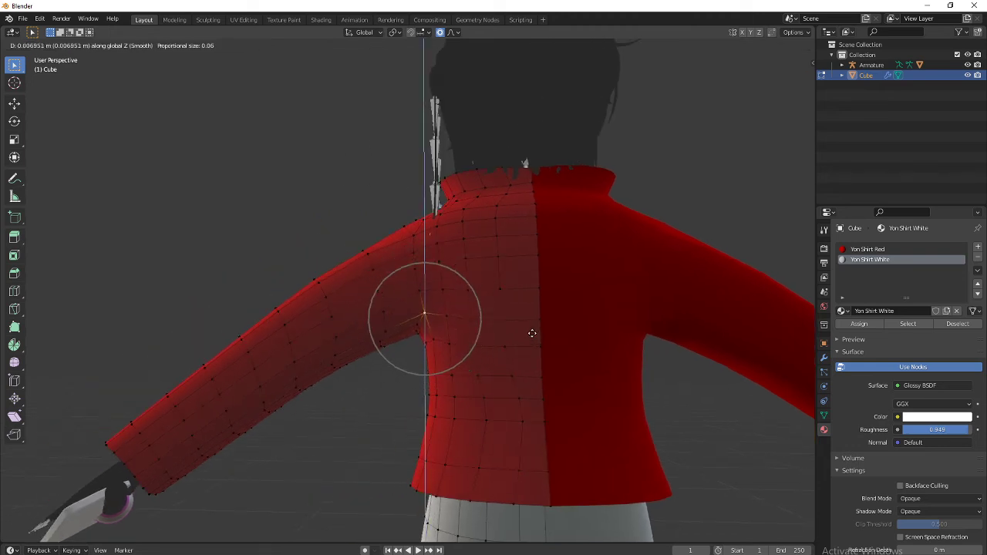
pyautogui.rightClick(532, 333)
# Step: Extend the selection from the underarm up to the shoulder and move it inward about 0.011 m along X with a proportional size of 0.10
pyautogui.keyDown('ctrl'); pyautogui.click(415, 236); pyautogui.keyUp('ctrl')
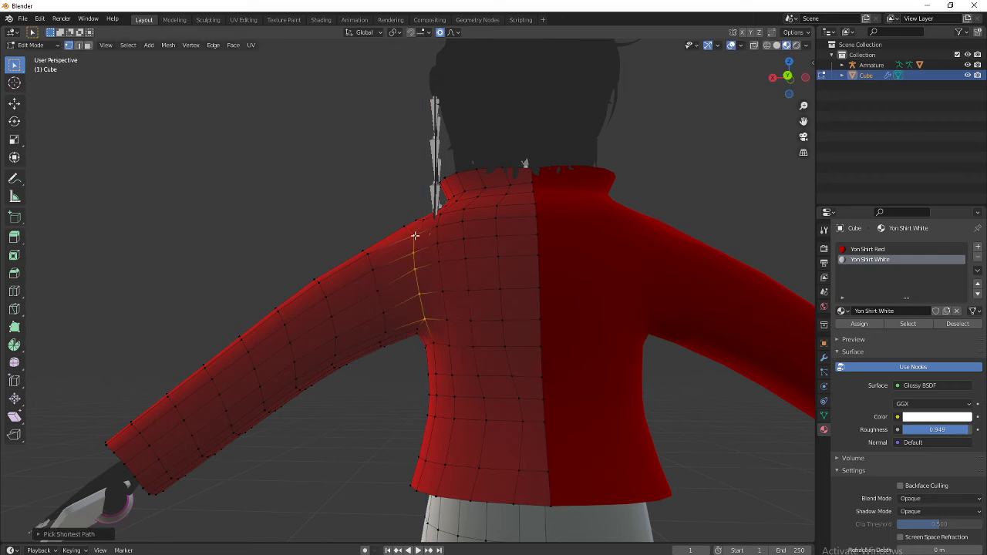
pyautogui.press('g')
pyautogui.press('x')
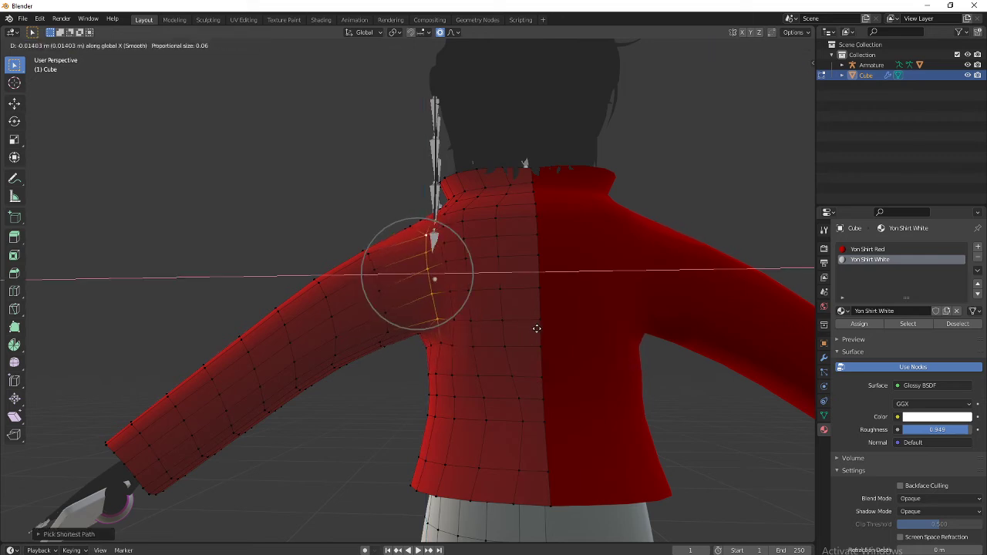
pyautogui.scroll(-4, 537, 329)
pyautogui.scroll(-1, 535, 328)
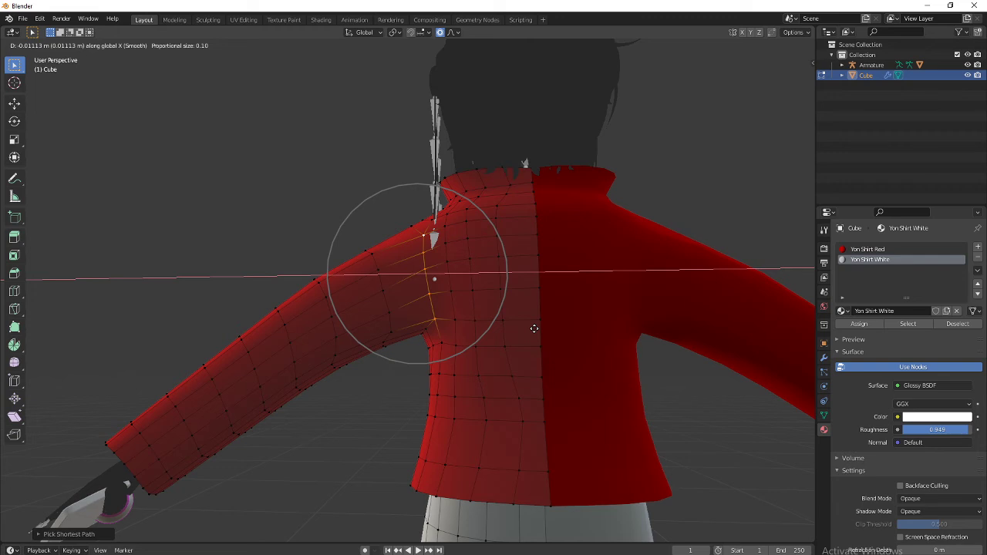
pyautogui.click(534, 329)
pyautogui.moveTo(529, 331)
pyautogui.mouseDown(button='middle')
pyautogui.moveTo(545, 347)
pyautogui.moveTo(539, 341)
pyautogui.mouseUp(button='middle')
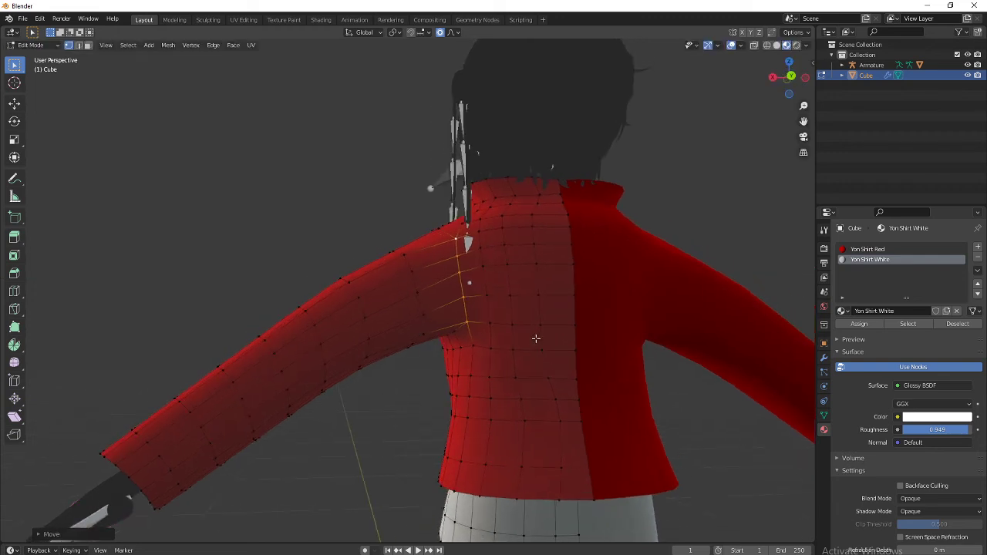
pyautogui.click(536, 339)
pyautogui.press('l')
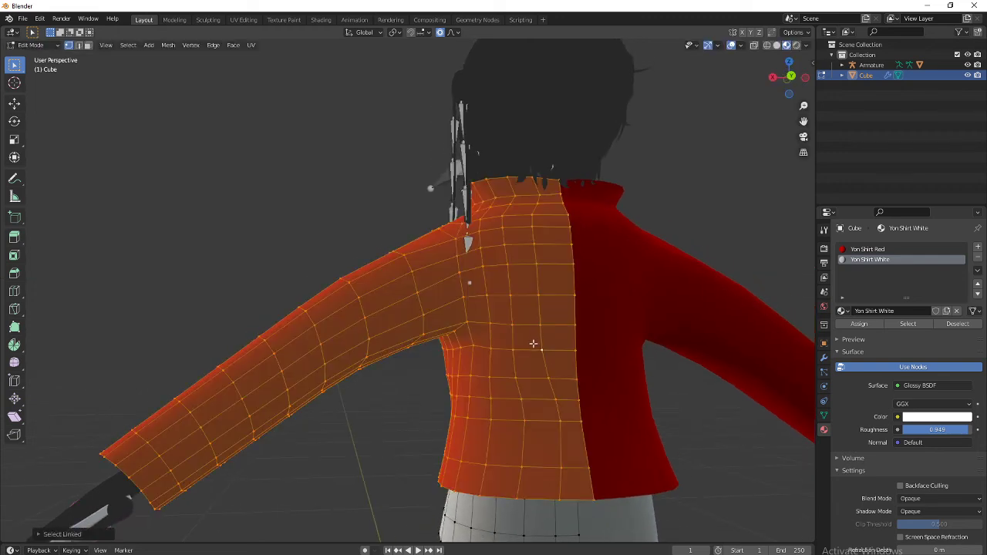
pyautogui.rightClick(533, 343)
pyautogui.click(535, 346)
pyautogui.moveTo(531, 346); pyautogui.dragTo(615, 376, button='middle')
pyautogui.hotkey('alt', 'a')
# Step: Select the edge loop at the base of the jacket's back collar and lower it about 0.02 m along Z with a proportional size of 0.04
pyautogui.moveTo(584, 419); pyautogui.dragTo(509, 386, button='middle')
pyautogui.scroll(5, 507, 389)
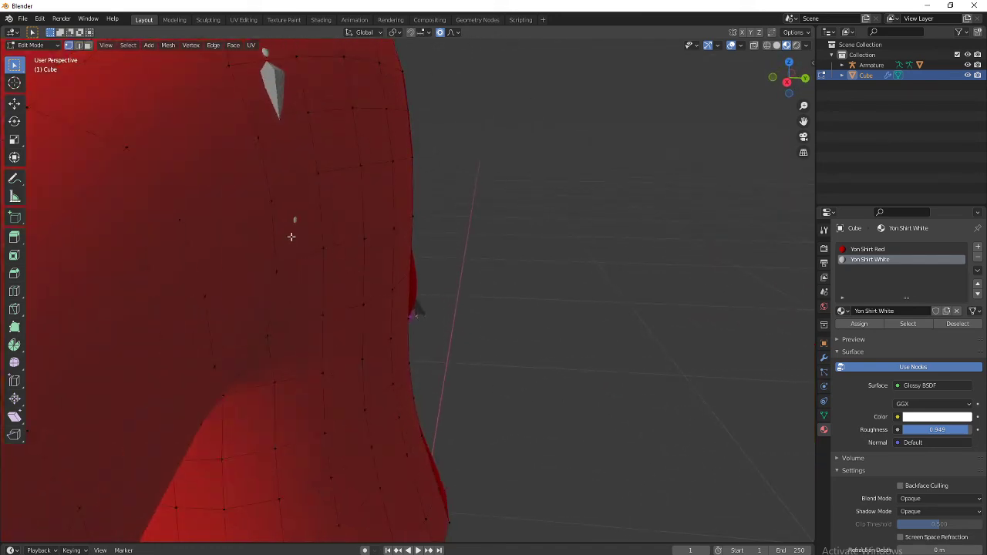
pyautogui.moveTo(395, 262); pyautogui.dragTo(467, 366, button='middle')
pyautogui.scroll(-7, 417, 368)
pyautogui.scroll(5, 448, 255)
pyautogui.scroll(1, 449, 256)
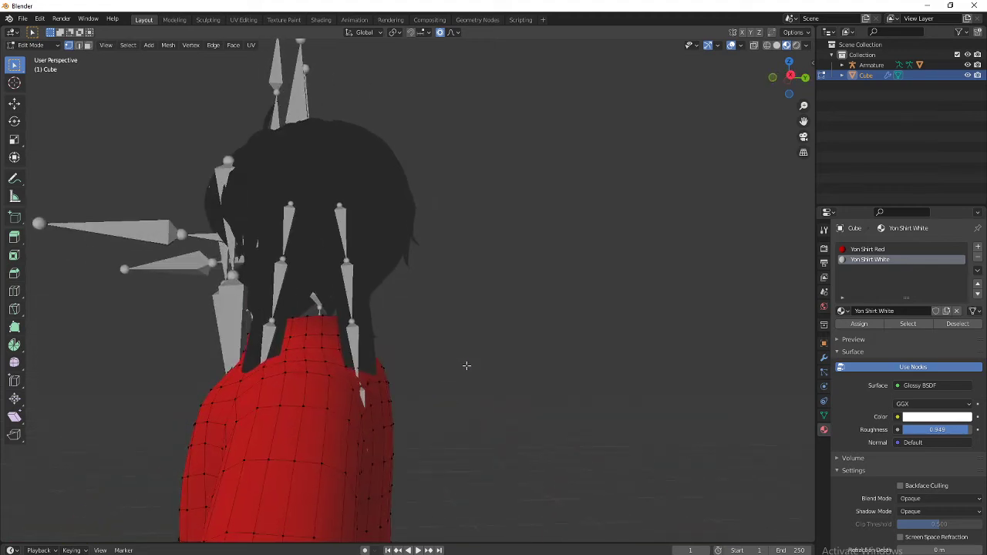
pyautogui.scroll(1, 334, 275)
pyautogui.moveTo(379, 413); pyautogui.dragTo(364, 380, button='middle')
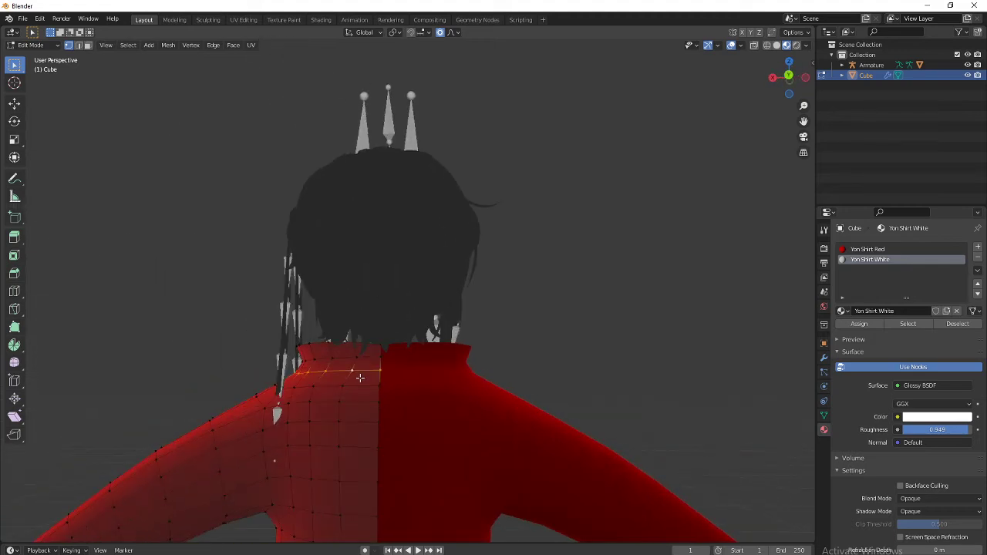
pyautogui.scroll(-4, 360, 378)
pyautogui.press('g')
pyautogui.press('z')
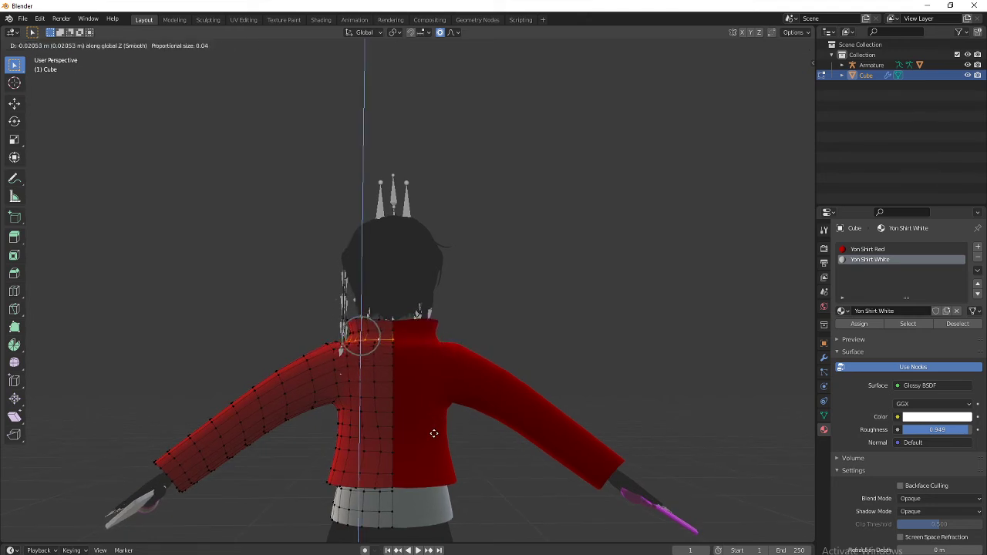
pyautogui.click(434, 434)
# Step: Move the loop at the base of the back collar inward about 0.019 m along X to narrow the neck
pyautogui.moveTo(434, 433); pyautogui.dragTo(386, 368, button='middle')
pyautogui.scroll(3, 383, 368)
pyautogui.scroll(1, 384, 362)
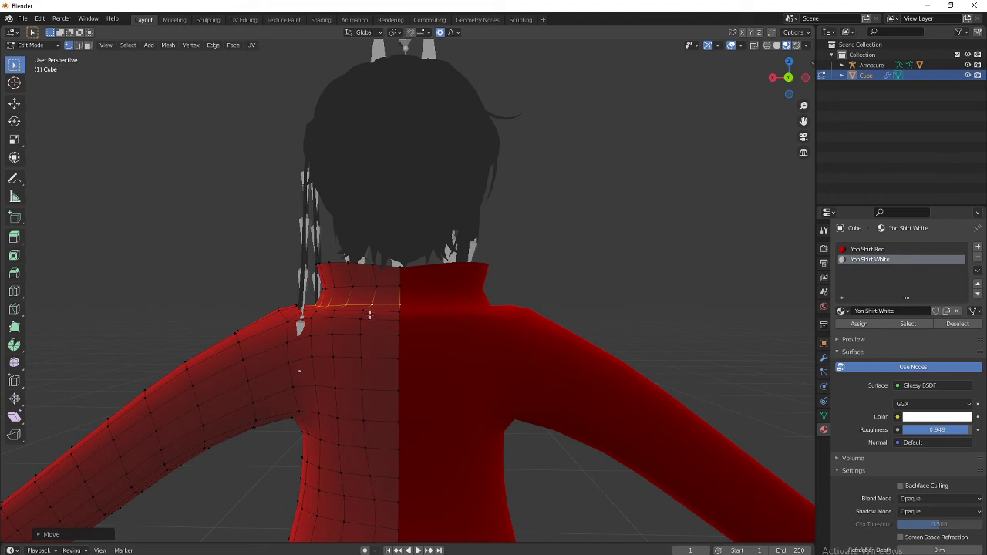
pyautogui.press('g')
pyautogui.press('x')
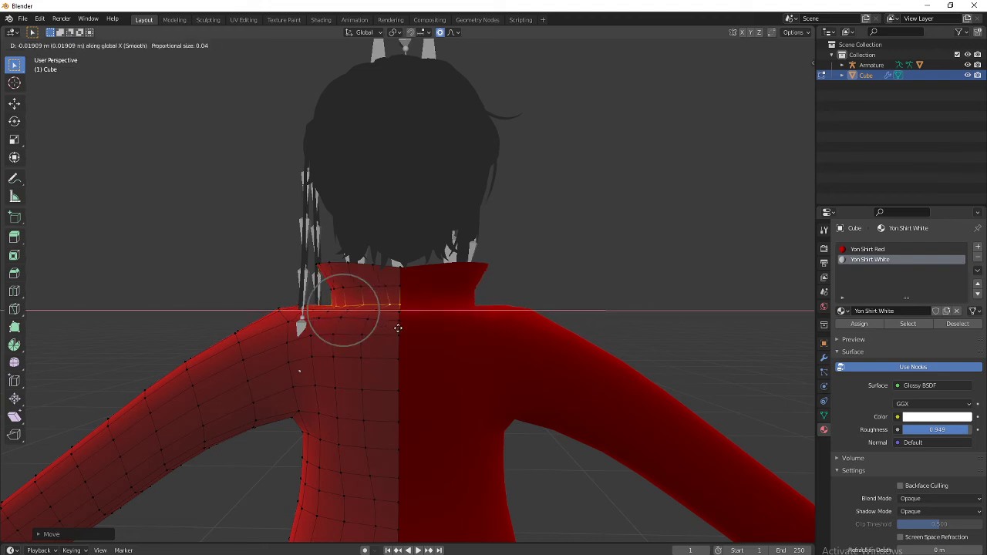
pyautogui.scroll(3, 398, 328)
pyautogui.click(398, 328)
# Step: Lower the jacket's front edge loop just below the collar about 0.01 m along Z with a proportional size of 0.05
pyautogui.moveTo(399, 328); pyautogui.dragTo(589, 379, button='middle')
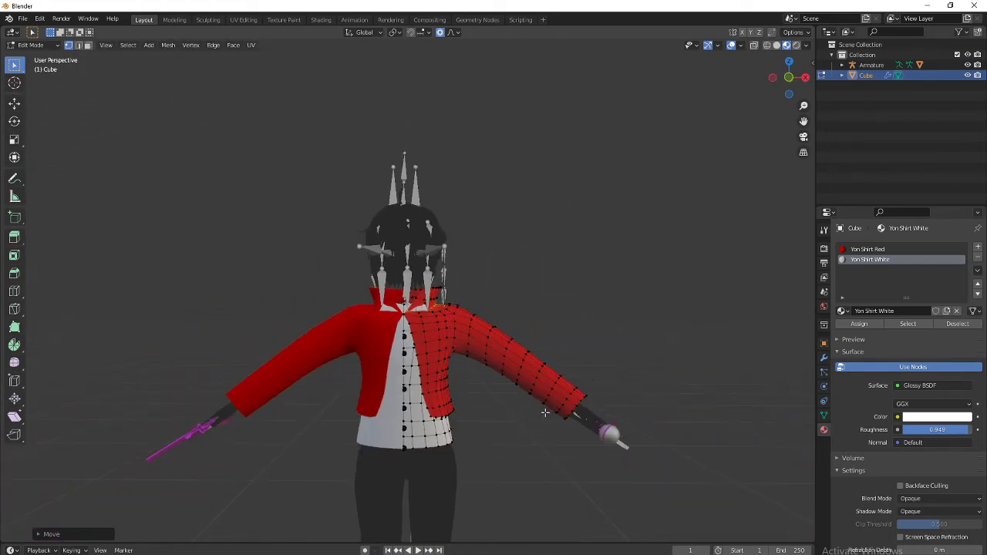
pyautogui.scroll(5, 540, 415)
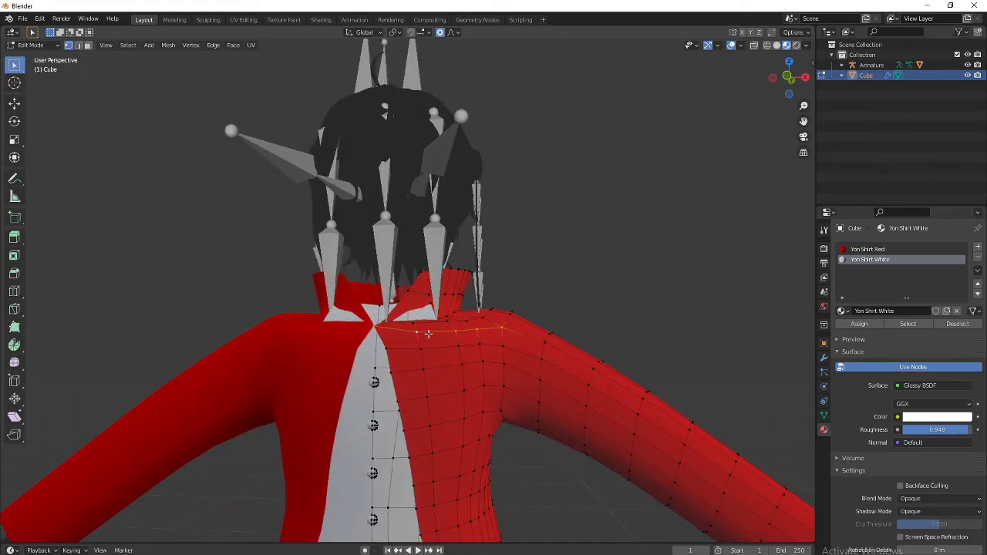
pyautogui.scroll(-3, 501, 394)
pyautogui.press('g')
pyautogui.press('z')
pyautogui.scroll(-7, 508, 400)
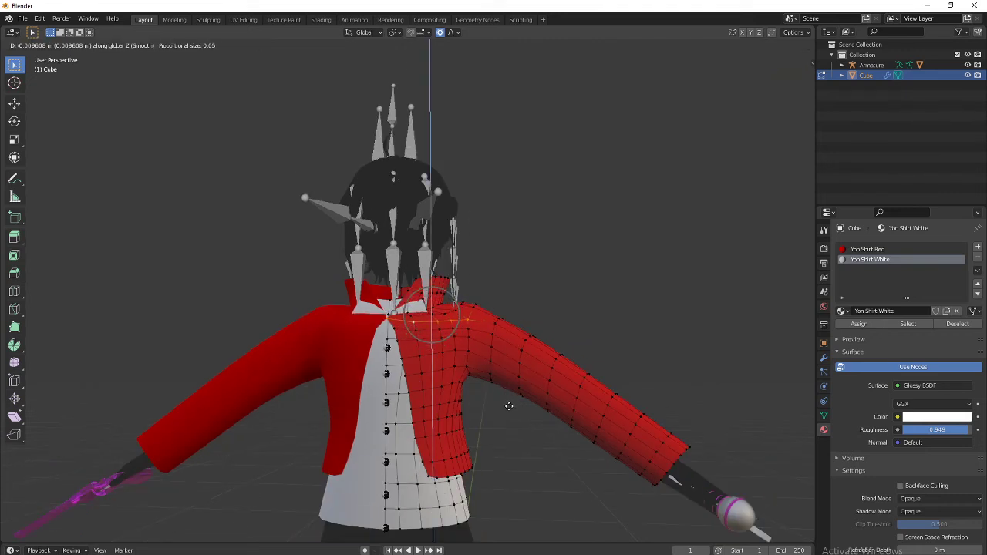
pyautogui.click(508, 405)
pyautogui.moveTo(444, 387); pyautogui.dragTo(471, 420, button='middle')
pyautogui.scroll(3, 463, 383)
pyautogui.scroll(4, 461, 383)
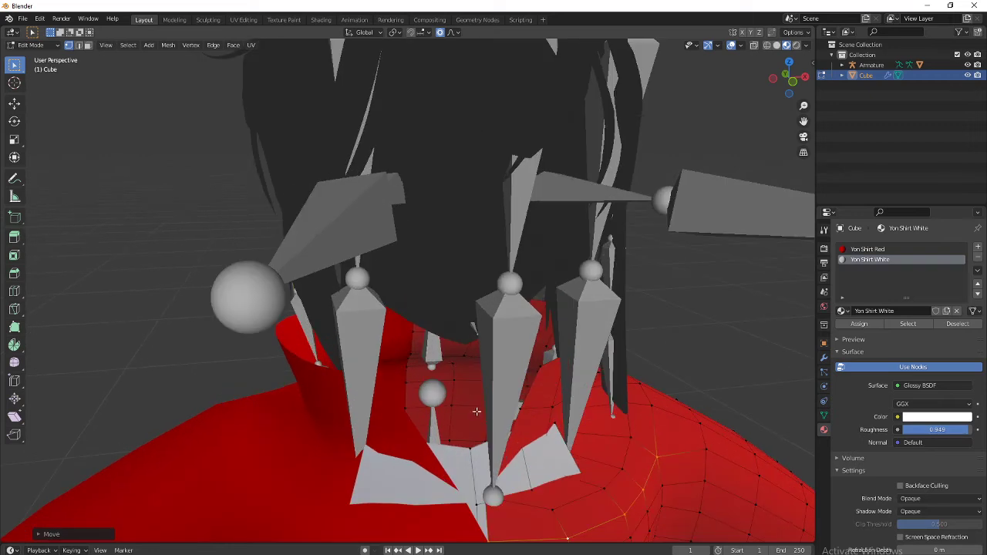
pyautogui.press('g')
pyautogui.press('y')
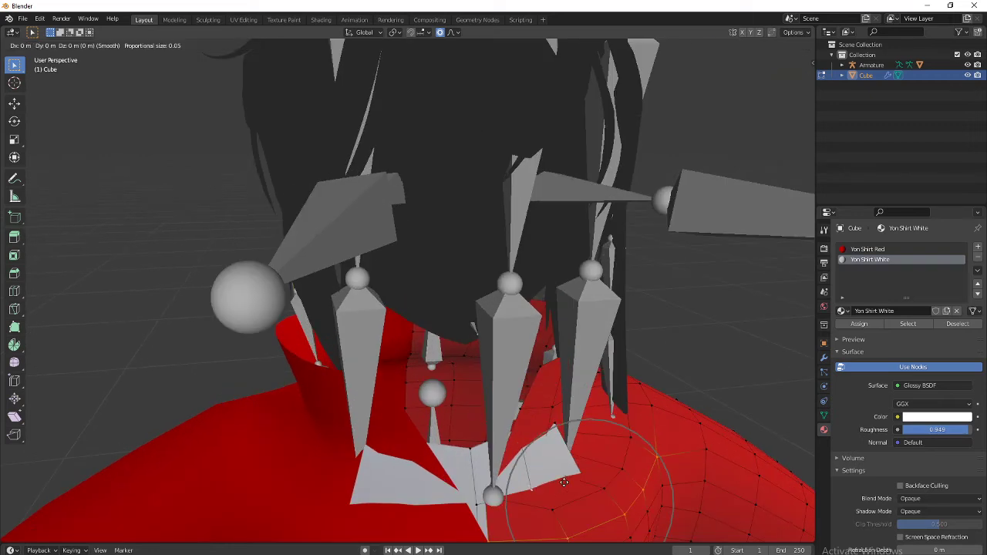
pyautogui.rightClick(561, 477)
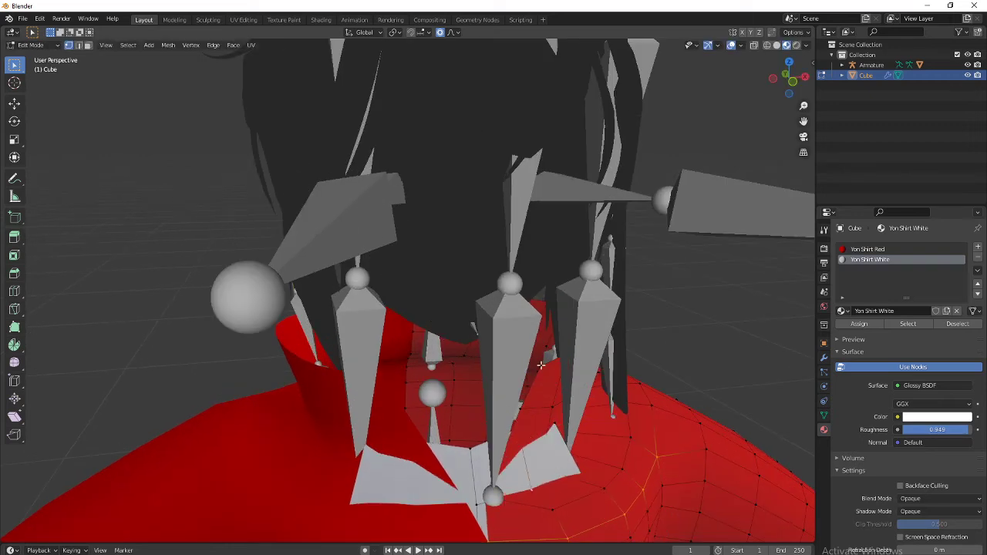
# Step: Shift two vertices beside the collar along Y with a proportional size of 0.05, the second by about 0.005 m, to tuck the white shirt under the jacket
pyautogui.scroll(-5, 583, 471)
pyautogui.moveTo(585, 429); pyautogui.dragTo(582, 426, button='middle')
pyautogui.scroll(1, 571, 422)
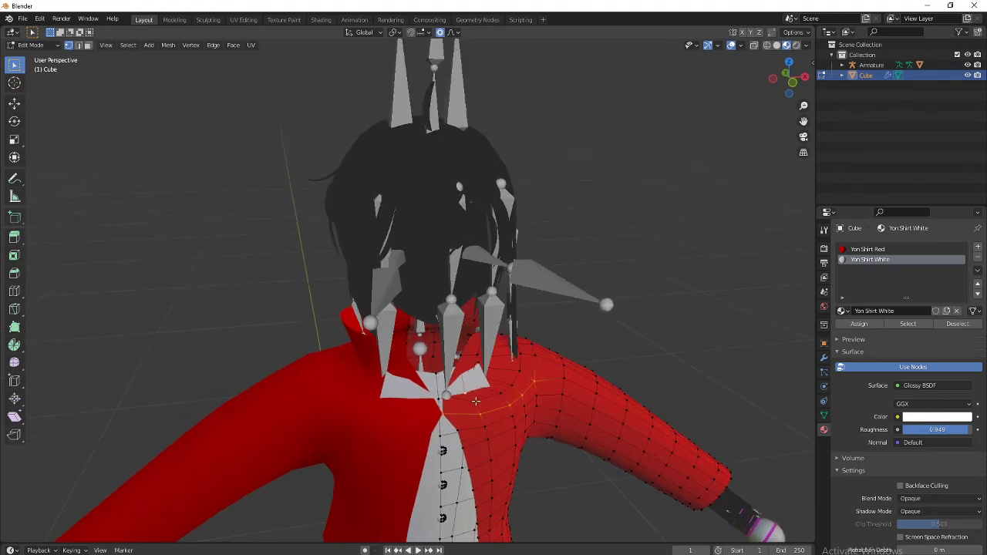
pyautogui.press('g')
pyautogui.press('y')
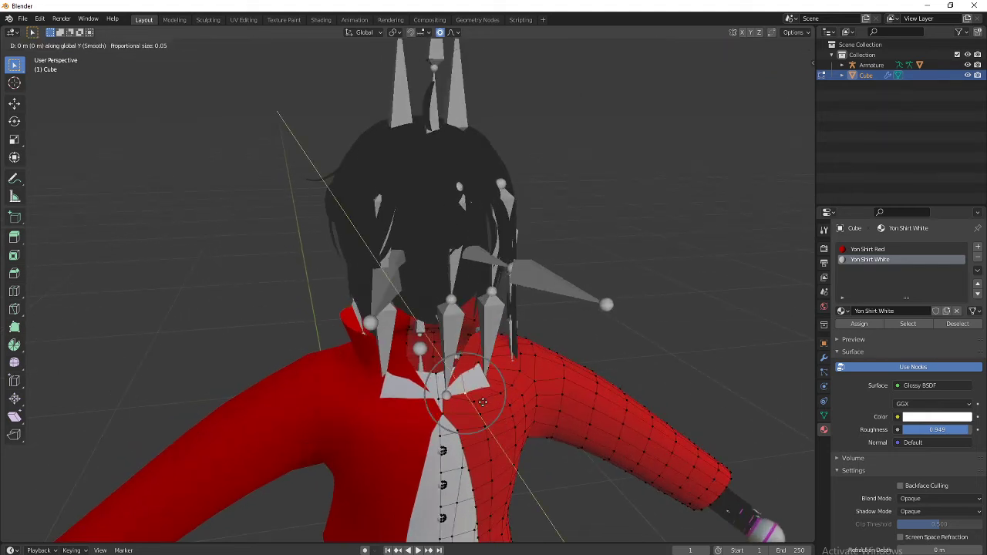
pyautogui.click(482, 396)
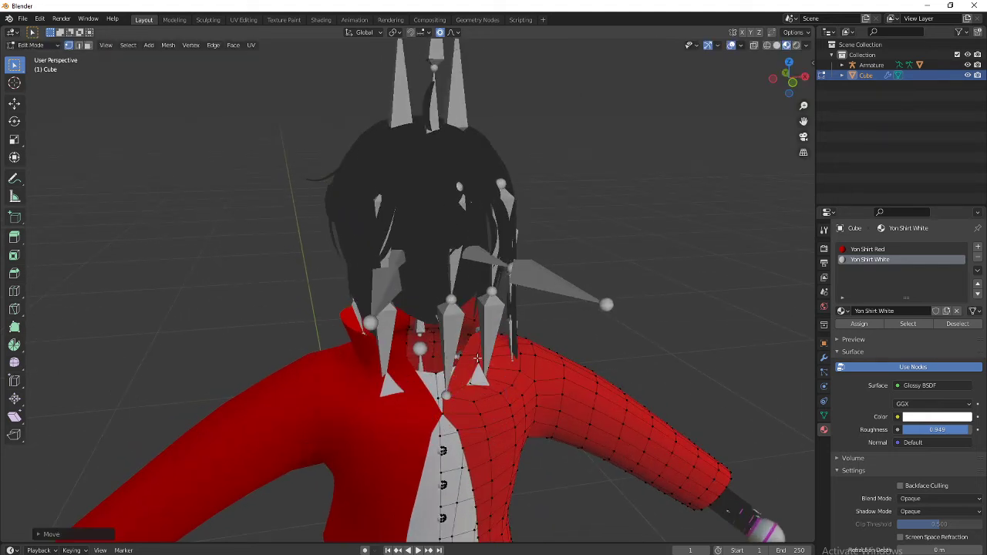
pyautogui.click(479, 360)
pyautogui.press('g')
pyautogui.press('y')
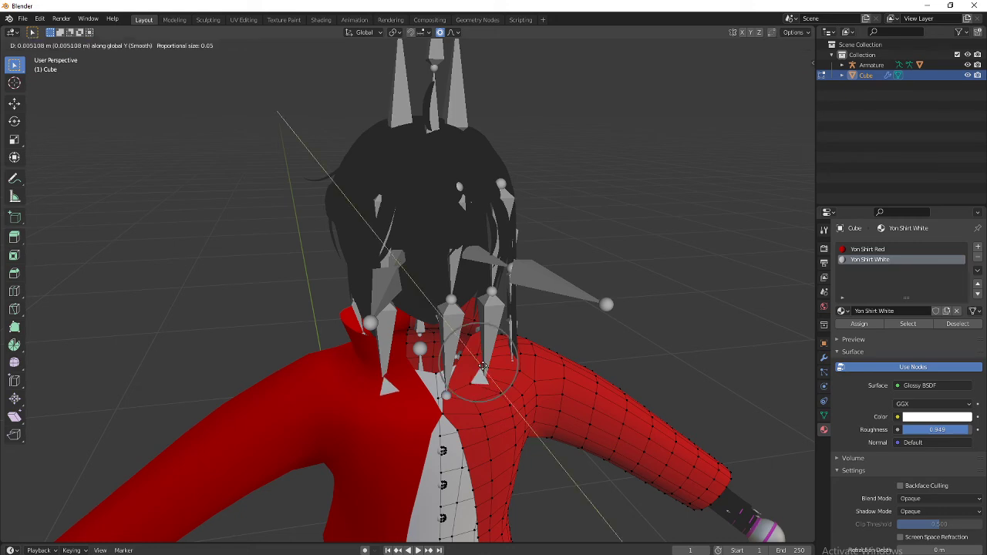
pyautogui.click(481, 365)
# Step: From inside the collar, delete the two white shirt faces at the neckline's edge that are hidden under the jacket
pyautogui.moveTo(482, 365); pyautogui.dragTo(415, 367, button='middle')
pyautogui.scroll(4, 648, 405)
pyautogui.scroll(1, 749, 448)
pyautogui.click(337, 340)
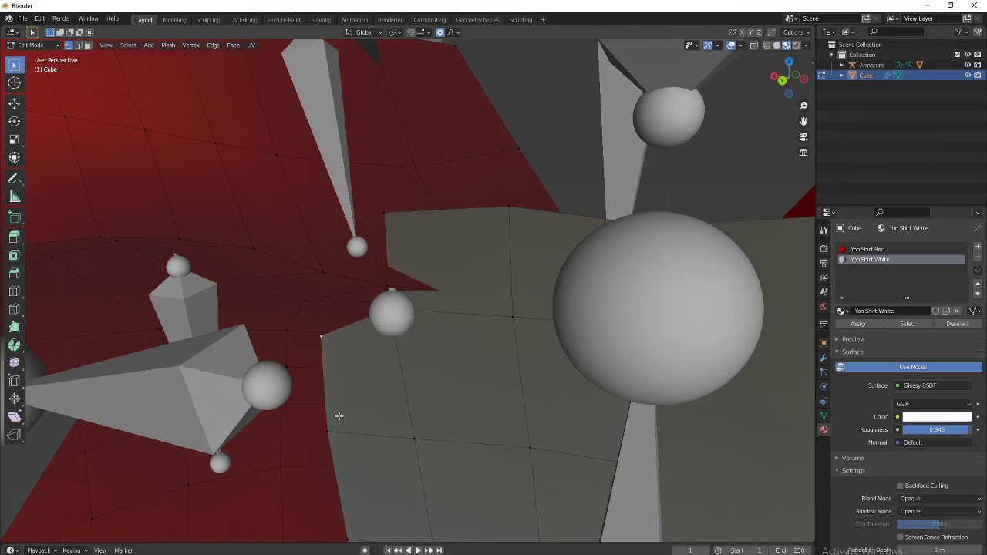
pyautogui.keyDown('shift'); pyautogui.click(397, 337); pyautogui.keyUp('shift')
pyautogui.press('x')
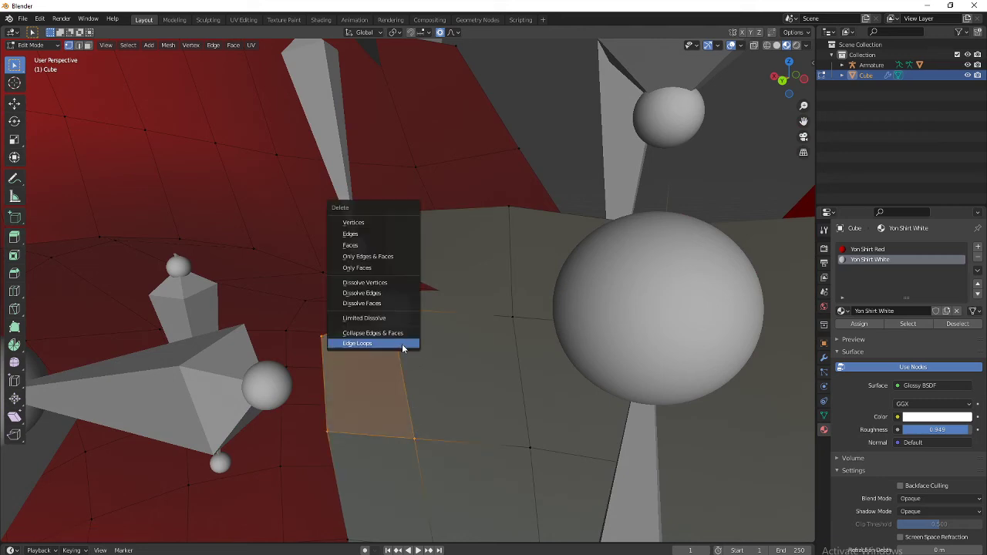
pyautogui.click(403, 339)
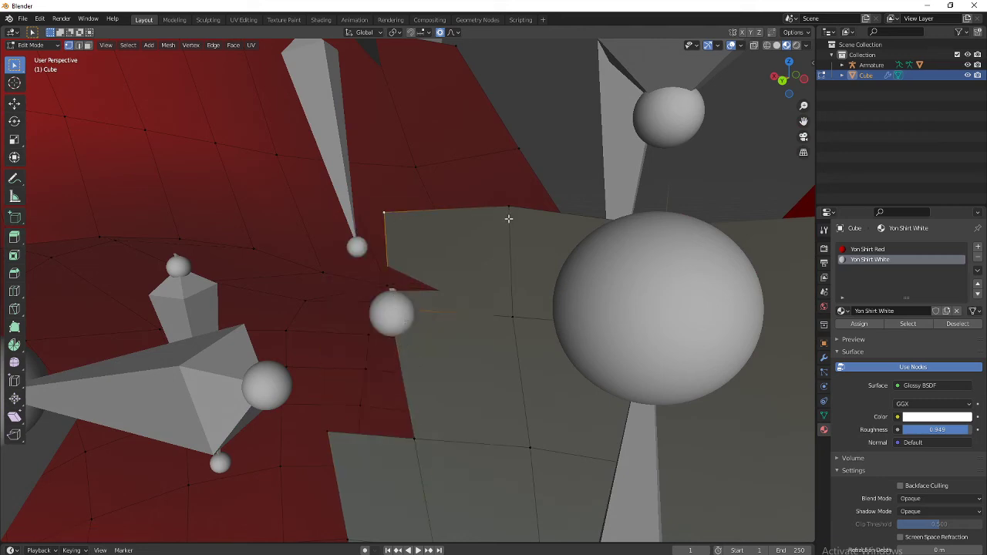
pyautogui.keyDown('shift'); pyautogui.click(506, 297); pyautogui.keyUp('shift')
pyautogui.press('x')
pyautogui.click(510, 306)
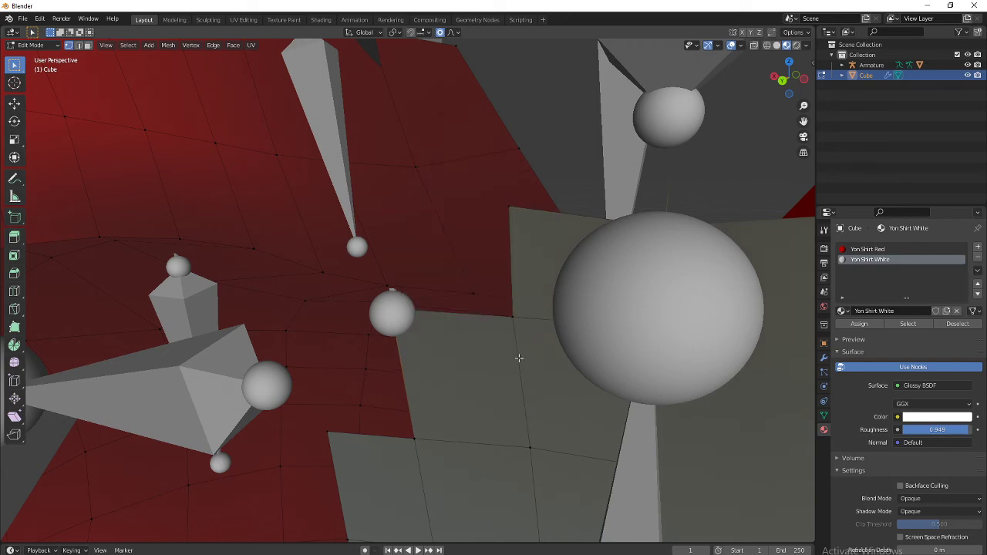
# Step: Lower the upper front-opening vertex of the jacket about 0.01 m along Z with a proportional size of 0.04 and shift it inward along X
pyautogui.moveTo(520, 358); pyautogui.dragTo(547, 346, button='middle')
pyautogui.scroll(-12, 486, 374)
pyautogui.moveTo(484, 375); pyautogui.dragTo(720, 370, button='middle')
pyautogui.scroll(5, 584, 447)
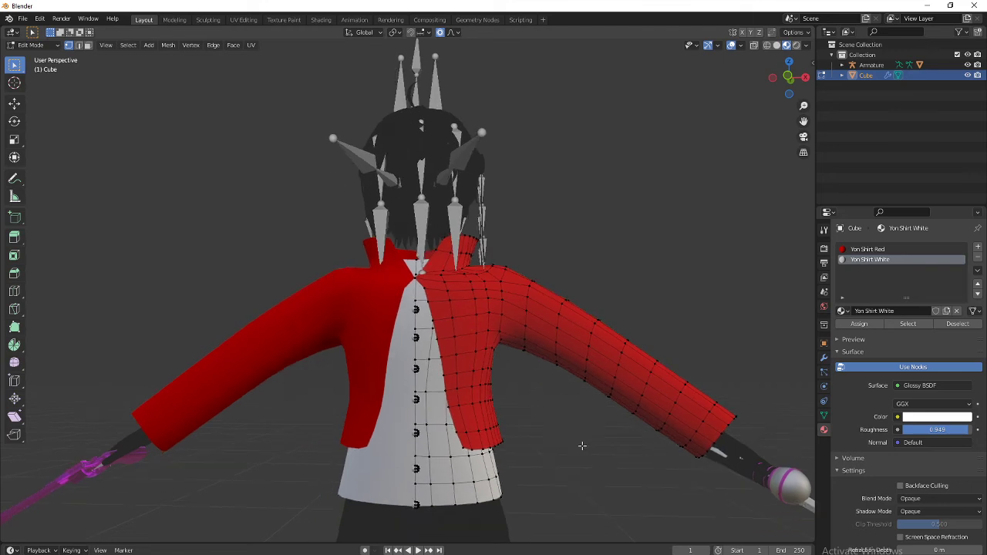
pyautogui.press('g')
pyautogui.press('z')
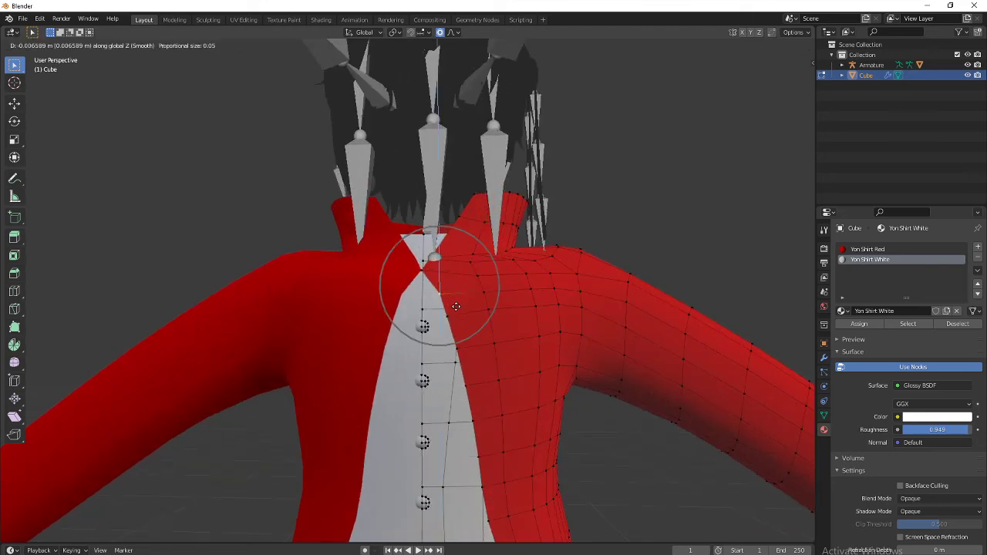
pyautogui.scroll(4, 457, 311)
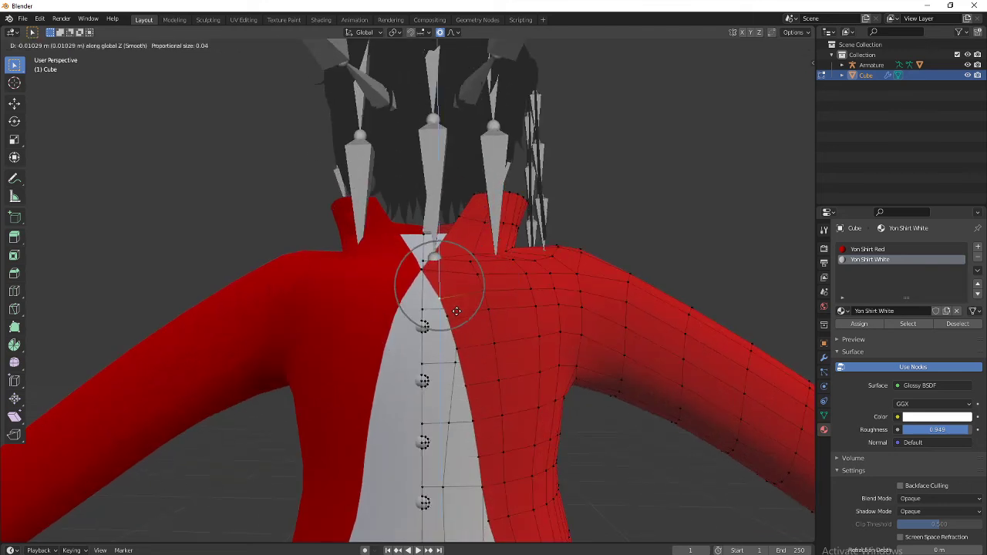
pyautogui.click(457, 311)
pyautogui.press('g')
pyautogui.press('x')
pyautogui.click(469, 351)
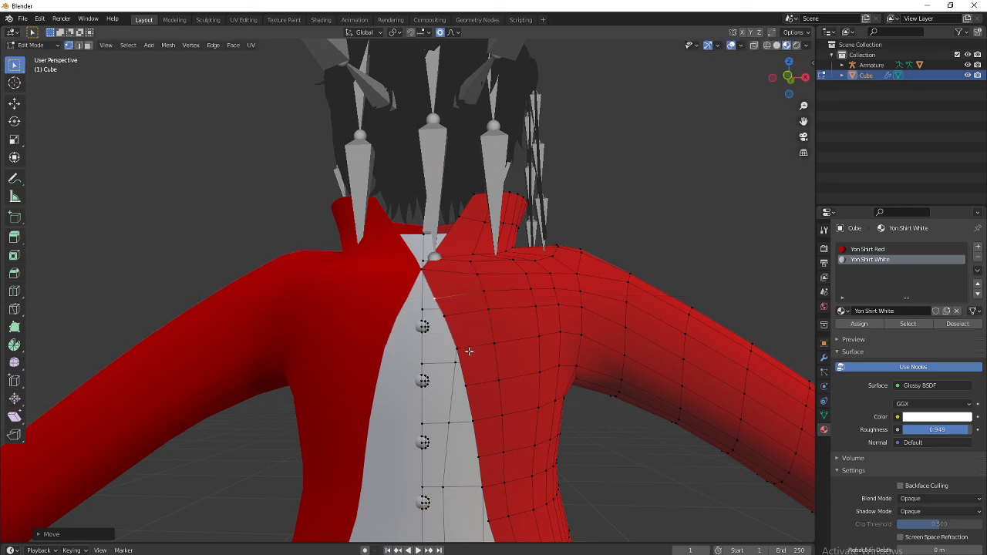
# Step: Move the chest-level vertex on the jacket's front-opening edge inward about 0.008 m along X with a proportional size of 0.08
pyautogui.scroll(-3, 470, 352)
pyautogui.click(440, 326)
pyautogui.press('g')
pyautogui.press('x')
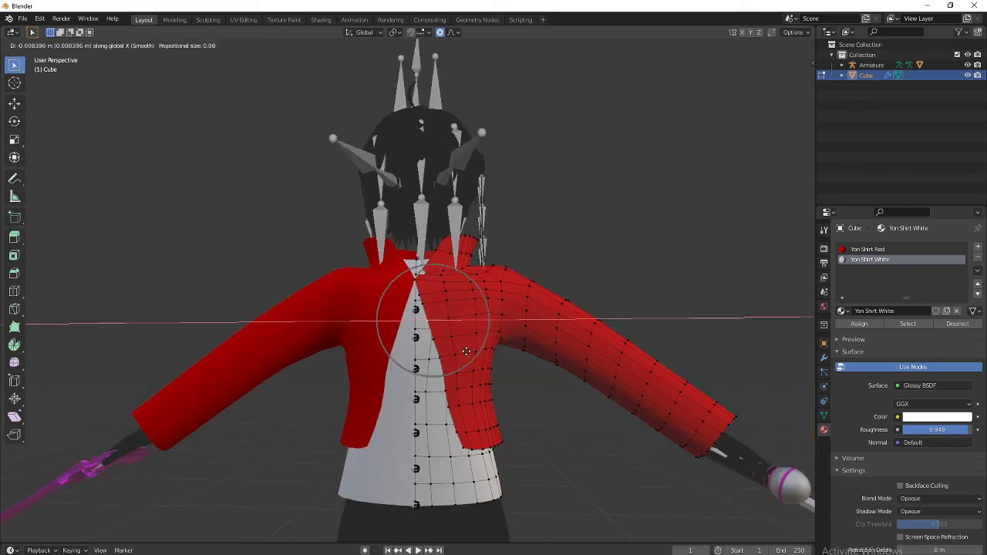
pyautogui.click(467, 352)
# Step: Move a lower vertex on the jacket's front-opening edge slightly inward along X with a proportional size of 0.07
pyautogui.click(445, 354)
pyautogui.press('g')
pyautogui.press('x')
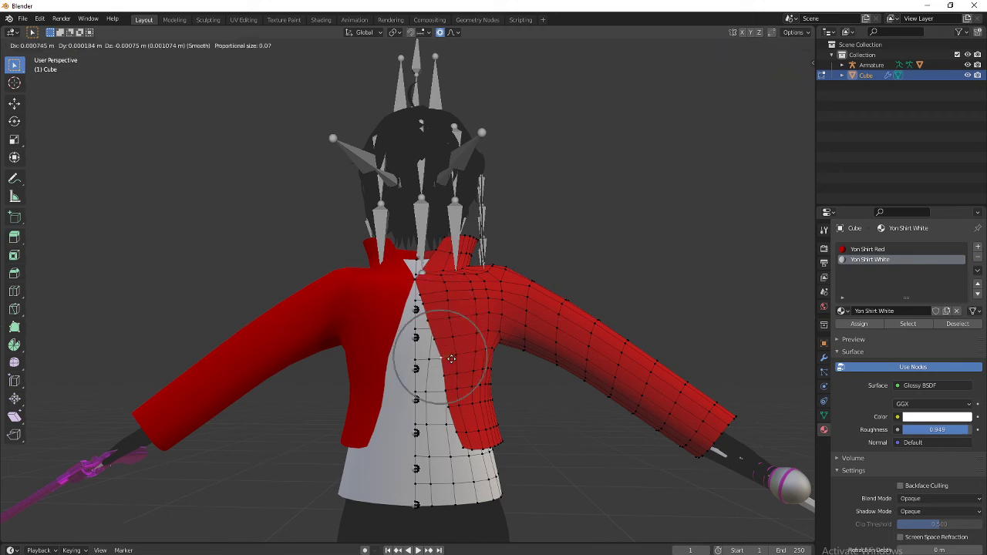
pyautogui.click(448, 358)
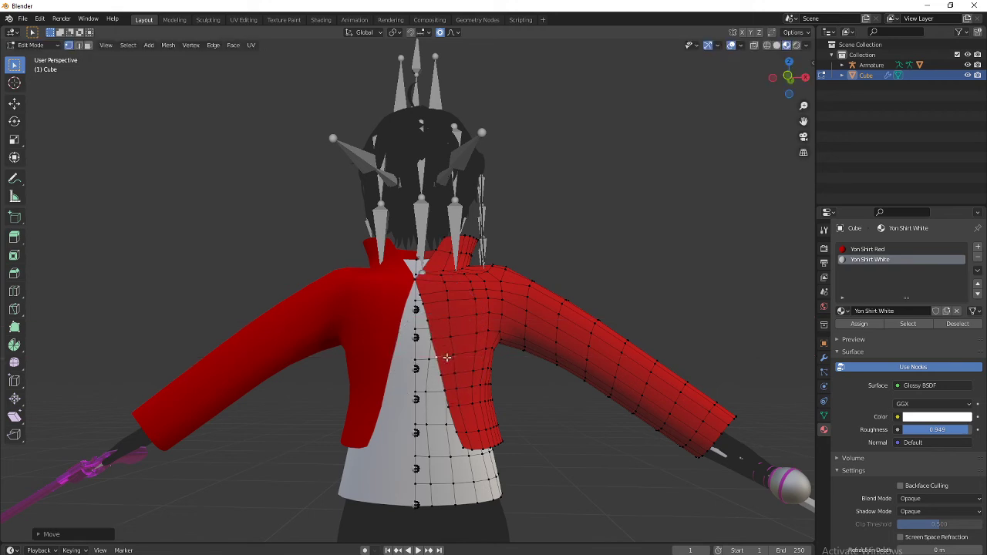
# Step: Move the bottom front corner vertex of the jacket inward about 0.01 m along X with a proportional size of 0.07 and lower it slightly along Z
pyautogui.click(461, 446)
pyautogui.press('g')
pyautogui.press('x')
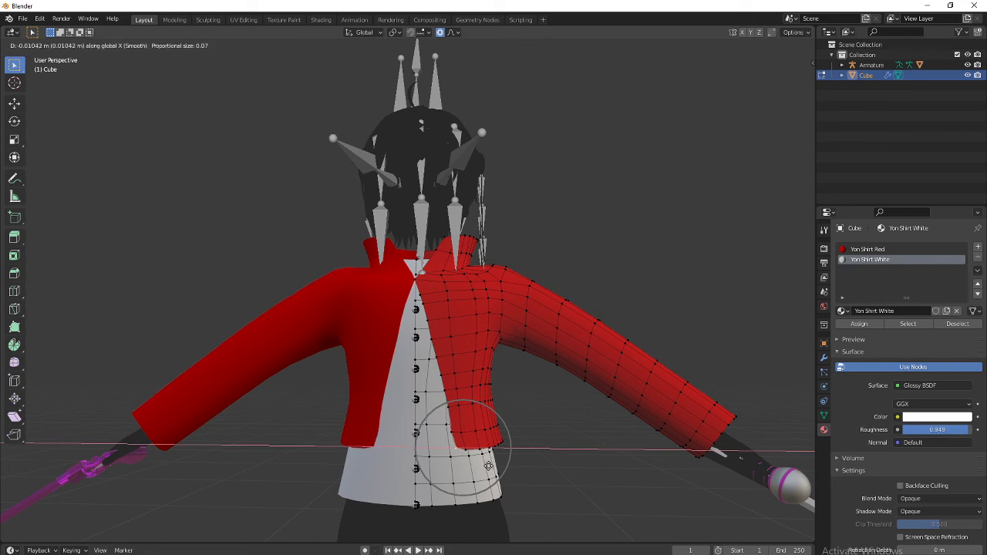
pyautogui.scroll(8, 487, 469)
pyautogui.click(487, 470)
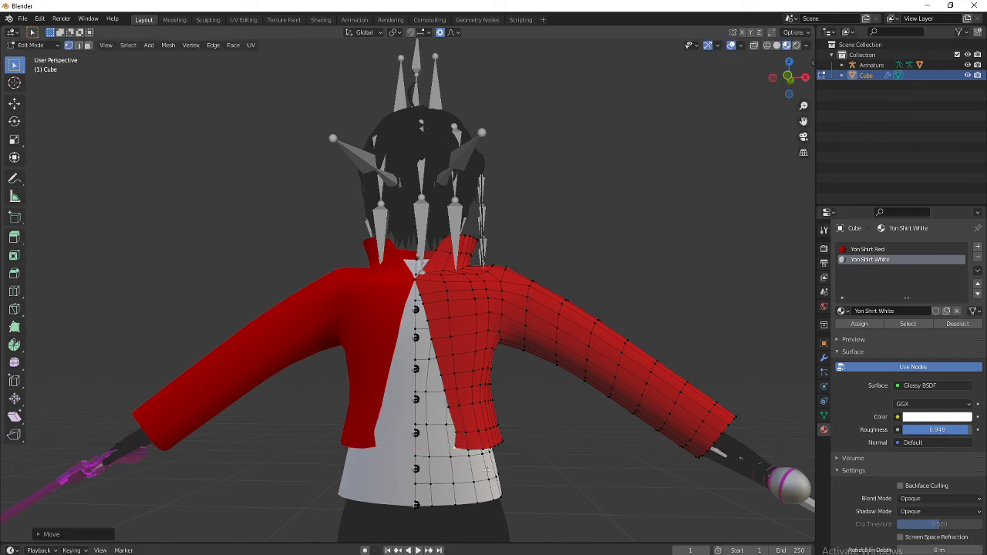
pyautogui.press('g')
pyautogui.press('z')
pyautogui.click(487, 475)
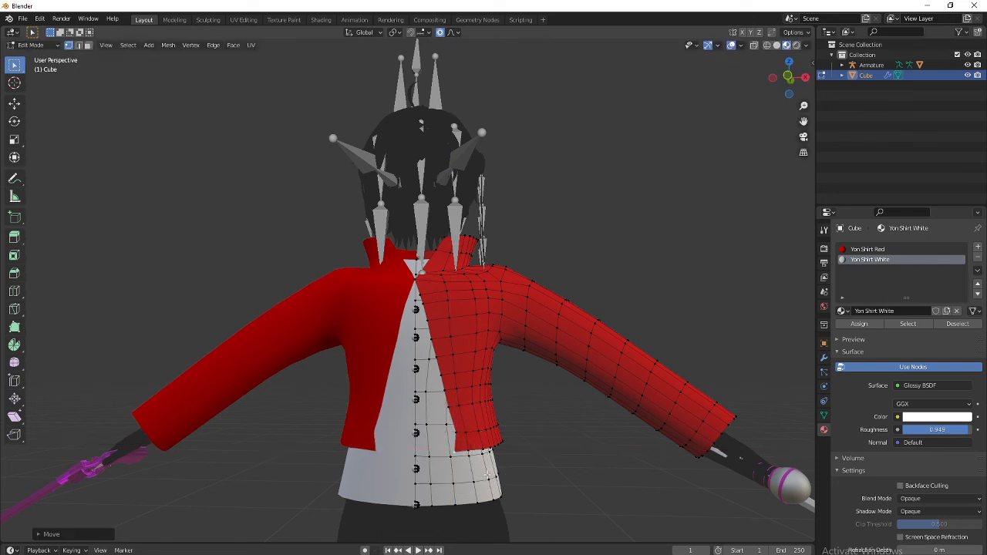
# Step: Move the front-opening vertex just above the hem corner inward about 0.008 m along X with a proportional size of 0.03
pyautogui.click(458, 437)
pyautogui.press('g')
pyautogui.press('x')
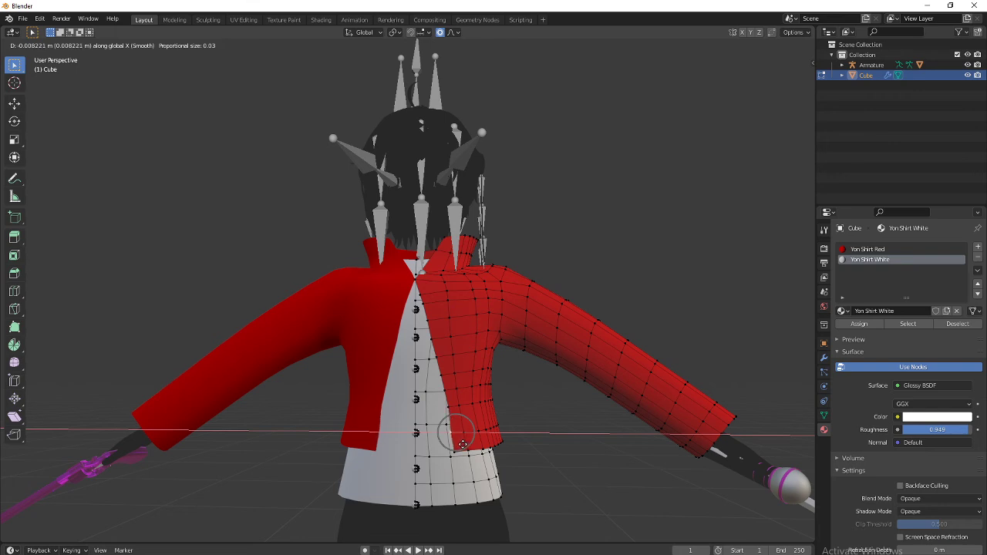
pyautogui.click(464, 444)
# Step: Shift two higher front-opening vertices inward along X, the lower one about 0.005 m with a proportional size of 0.06
pyautogui.click(456, 407)
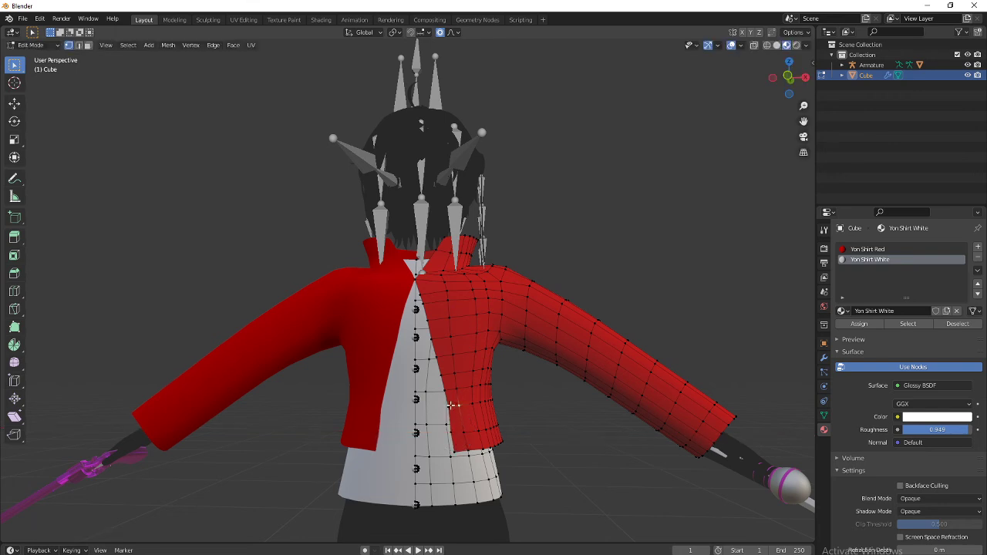
pyautogui.press('g')
pyautogui.press('x')
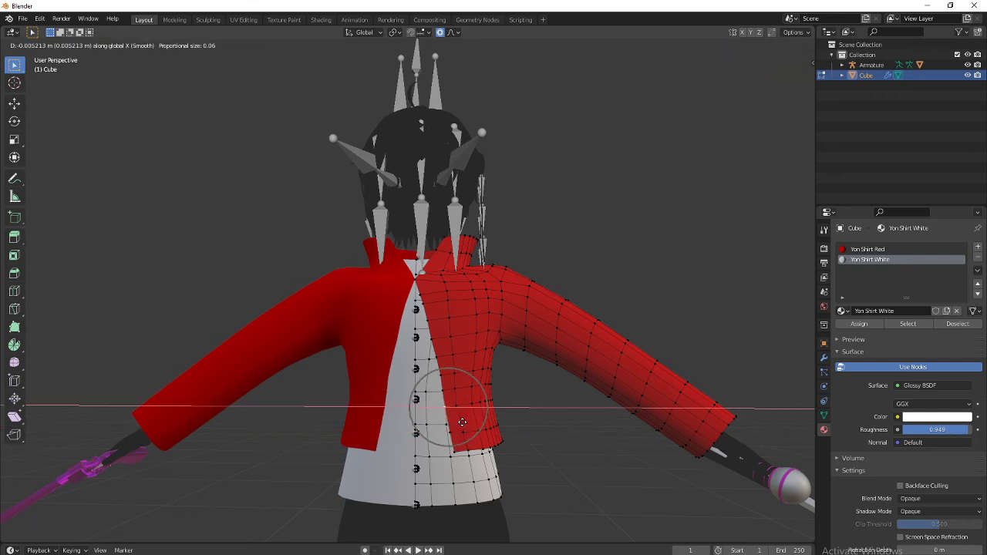
pyautogui.click(459, 401)
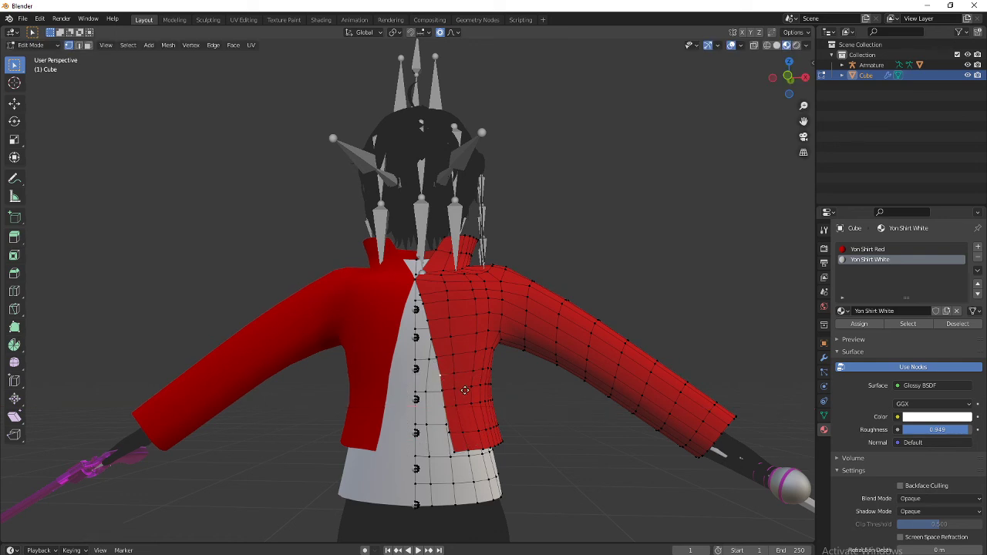
pyautogui.press('g')
pyautogui.press('x')
pyautogui.click(458, 383)
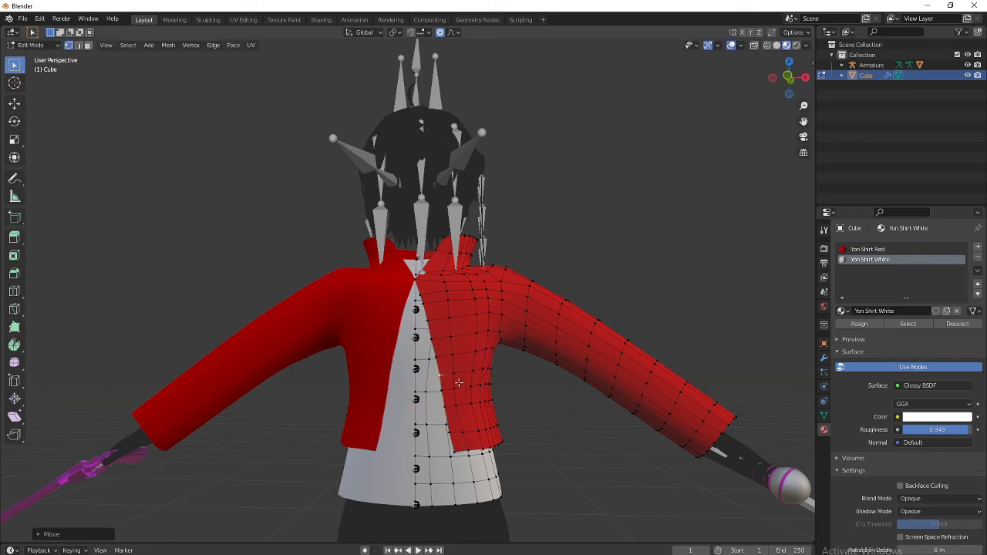
# Step: Pull the jacket's flared center-back hem vertex forward about 0.019 m along Y with a proportional size of 0.14
pyautogui.moveTo(497, 402); pyautogui.dragTo(282, 408, button='middle')
pyautogui.scroll(8, 412, 404)
pyautogui.scroll(-8, 432, 441)
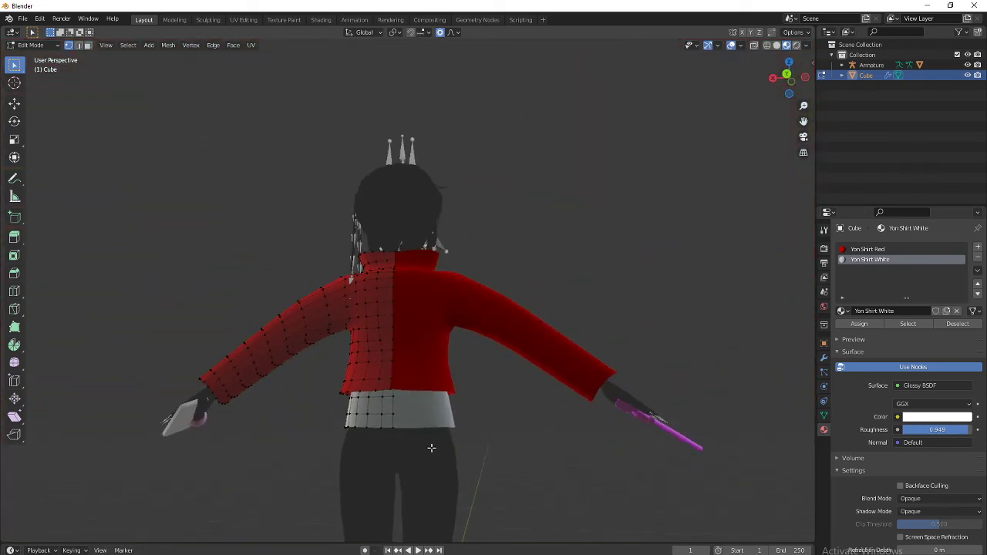
pyautogui.moveTo(432, 446); pyautogui.dragTo(550, 454, button='middle')
pyautogui.scroll(1, 551, 454)
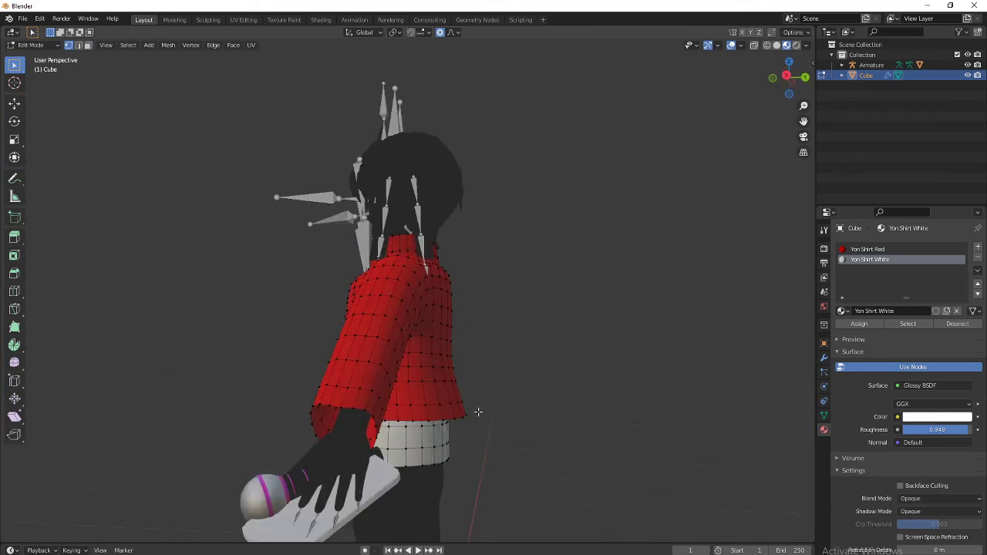
pyautogui.press('g')
pyautogui.press('y')
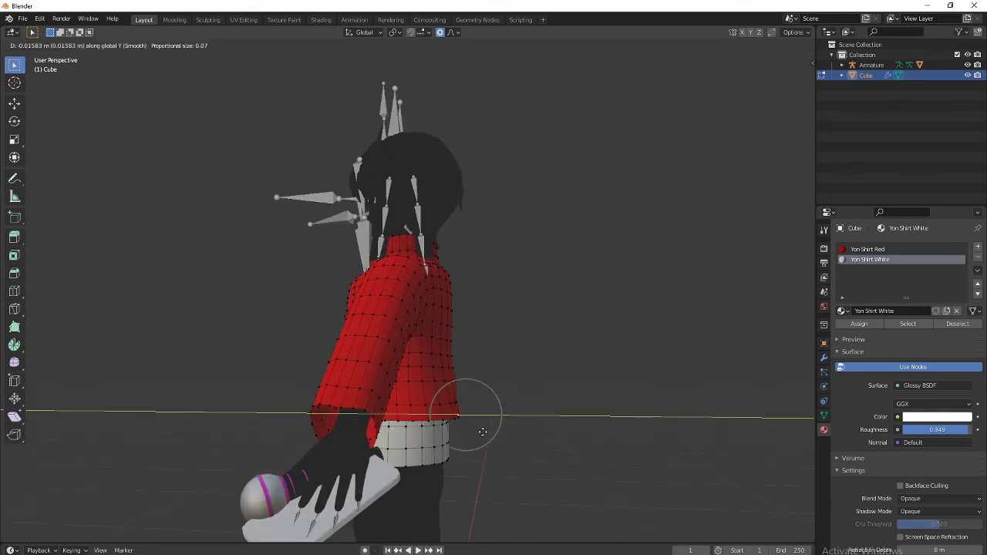
pyautogui.scroll(-3, 486, 432)
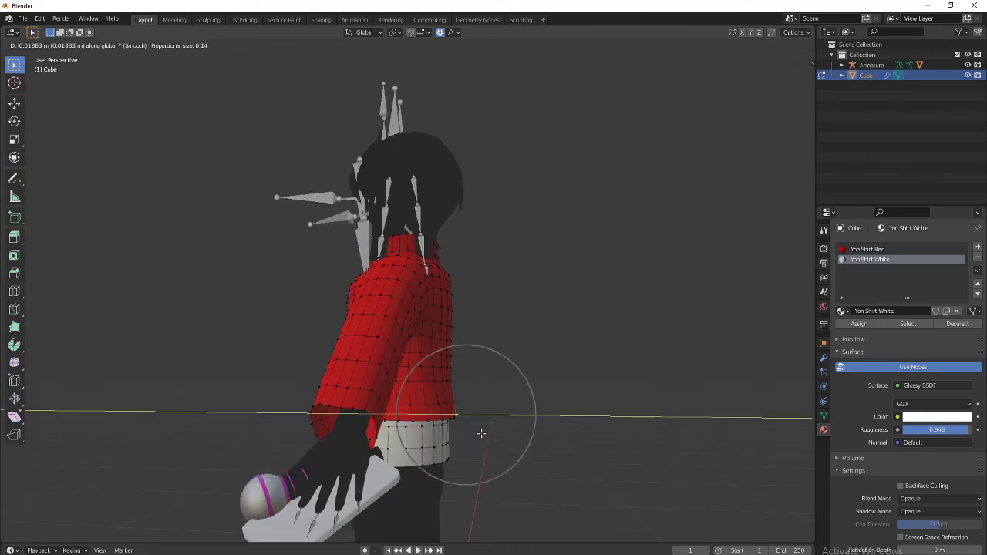
pyautogui.click(482, 434)
# Step: Move the jacket's side hem vertex inward about 0.011 m along X with a proportional size of 0.14
pyautogui.moveTo(481, 434); pyautogui.dragTo(498, 456, button='middle')
pyautogui.scroll(5, 486, 452)
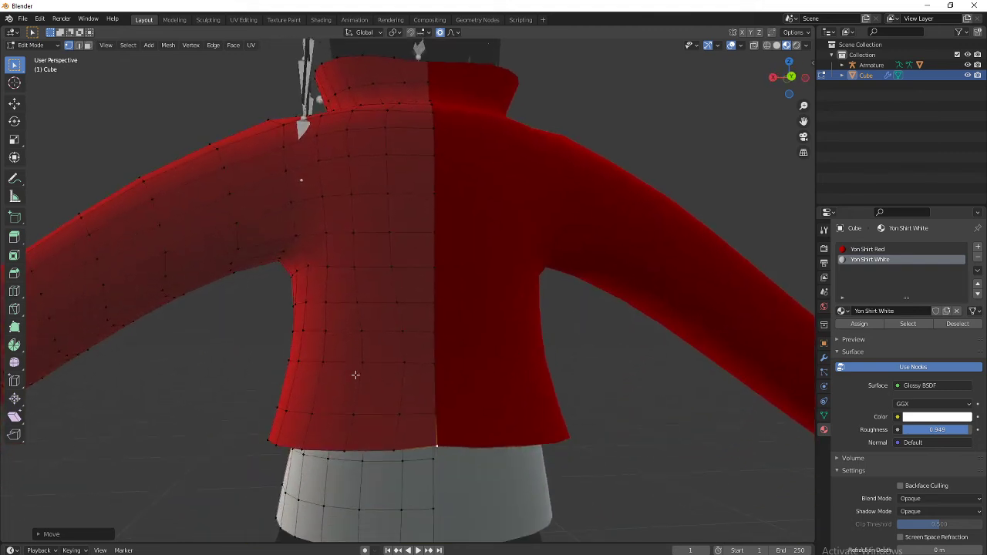
pyautogui.press('g')
pyautogui.press('x')
pyautogui.scroll(-1, 278, 435)
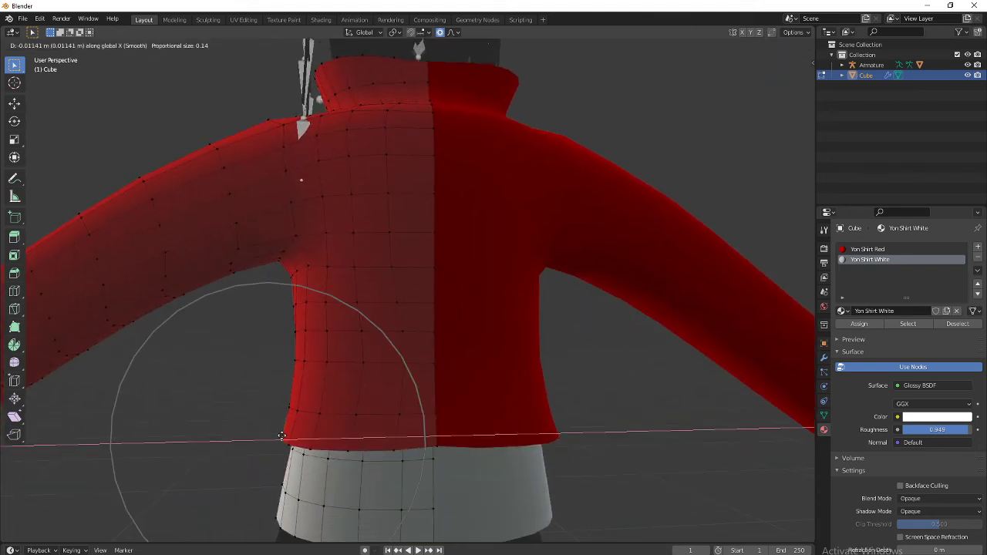
pyautogui.click(282, 436)
# Step: Move a mid-back vertex of the jacket toward the center seam along X, using a reduced proportional size
pyautogui.scroll(-5, 324, 429)
pyautogui.scroll(8, 363, 378)
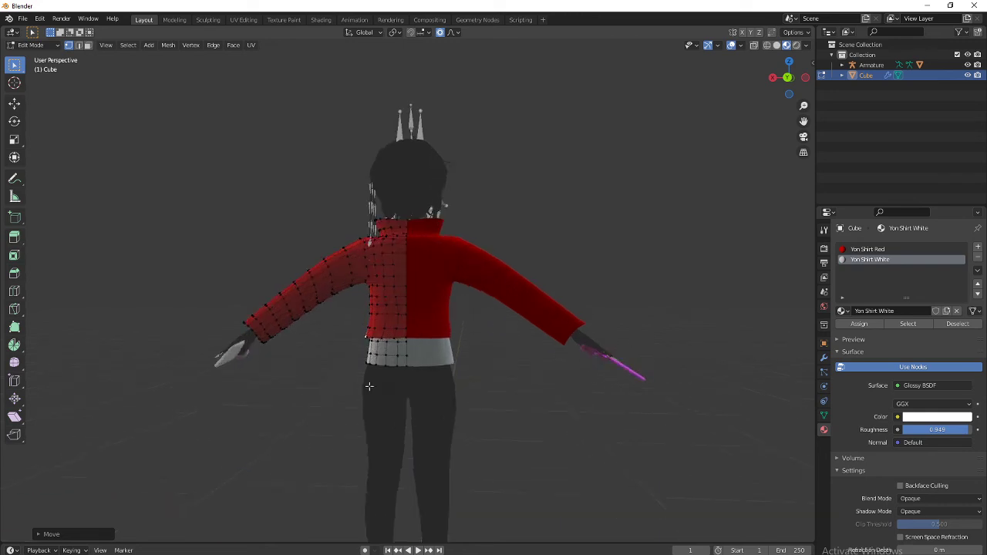
pyautogui.press('g')
pyautogui.press('x')
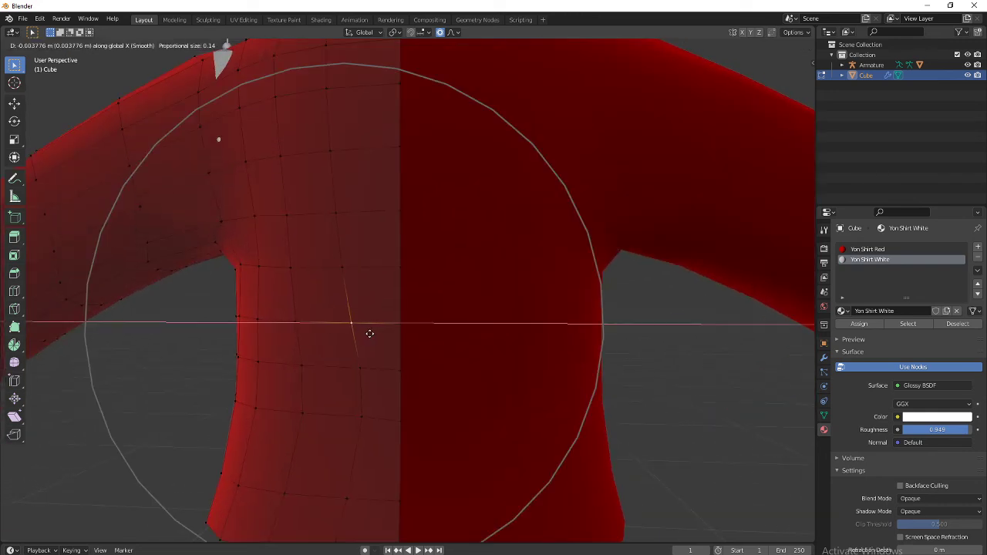
pyautogui.scroll(6, 371, 334)
pyautogui.click(378, 335)
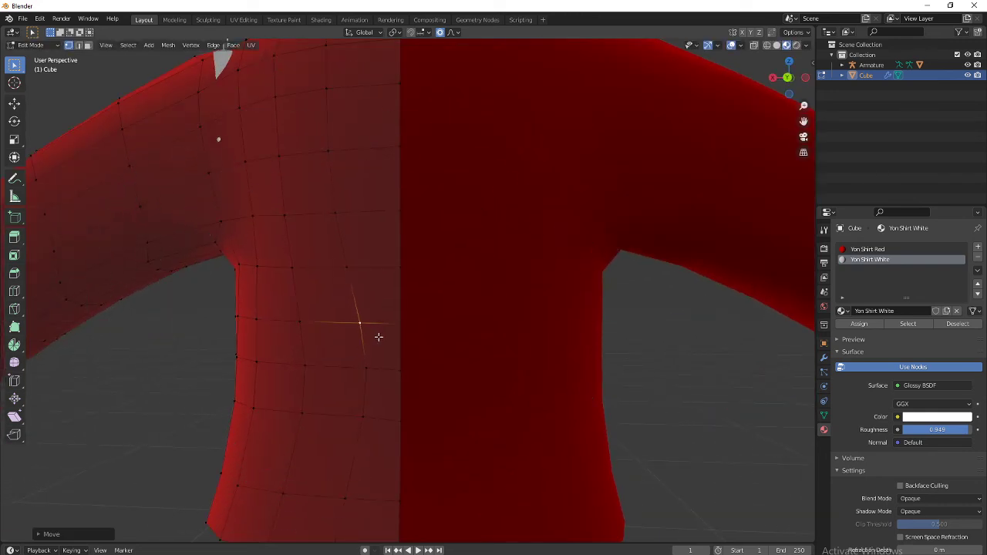
# Step: Move the jacket's side vertex just below the armpit inward about 0.007 m along X with a proportional size of 0.09
pyautogui.scroll(-4, 375, 351)
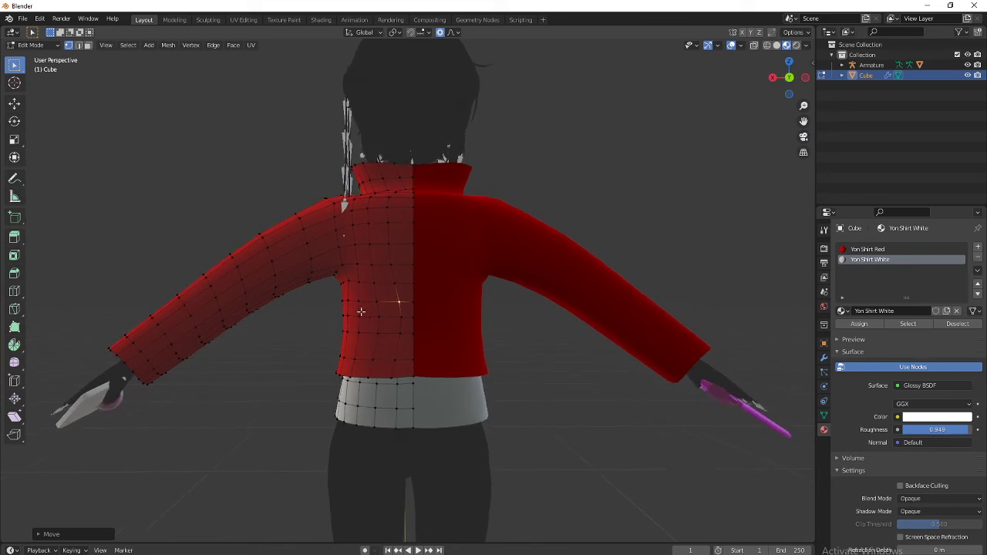
pyautogui.press('g')
pyautogui.press('x')
pyautogui.scroll(-2, 374, 323)
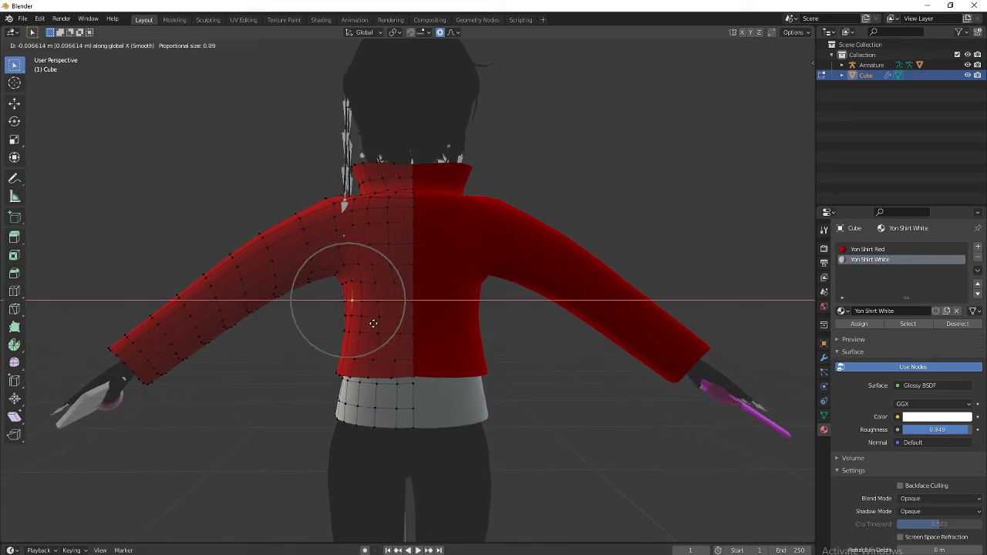
pyautogui.click(373, 325)
# Step: Add a loop cut around the sleeve near the shoulder and raise its top vertex about 0.006 m along Z with a proportional size of 0.09
pyautogui.moveTo(368, 326); pyautogui.dragTo(368, 344, button='middle')
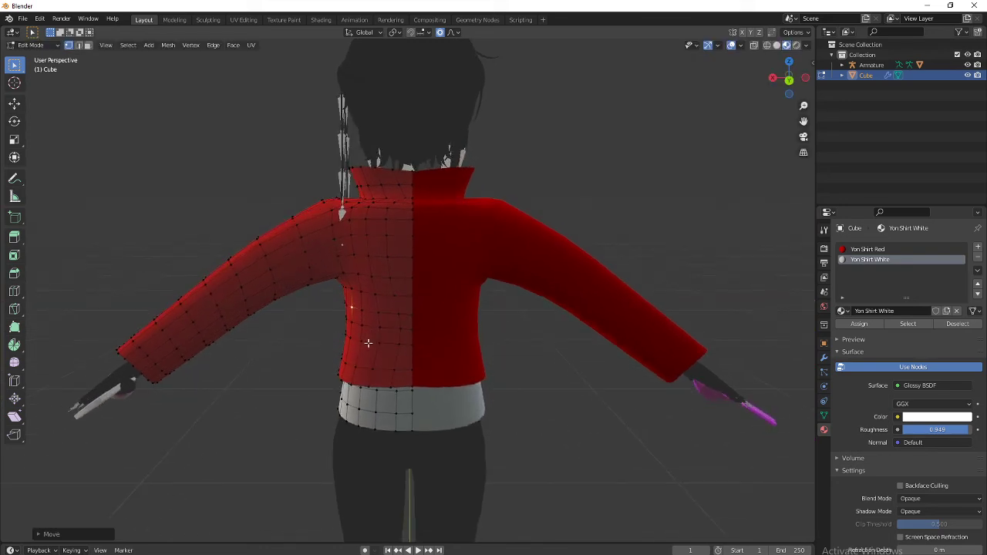
pyautogui.click(313, 224)
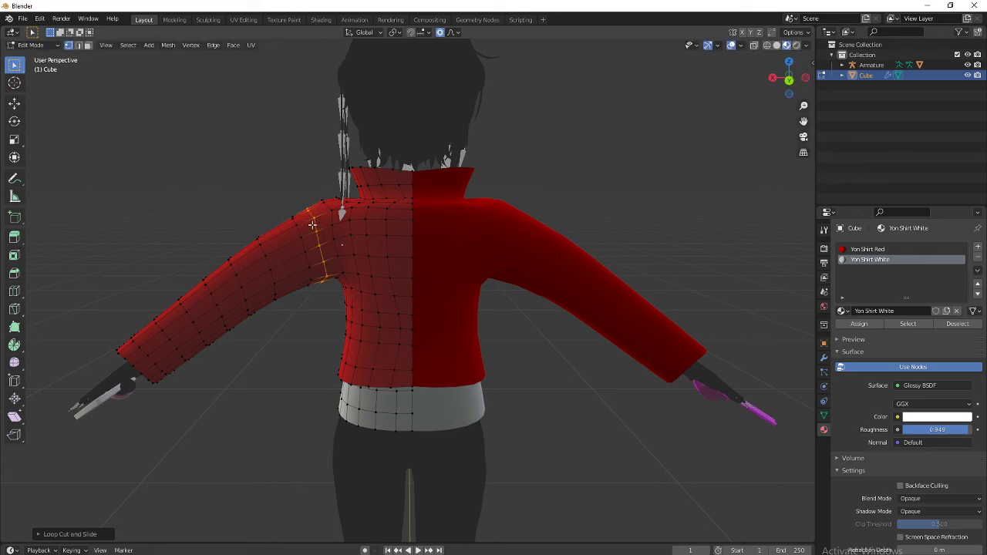
pyautogui.press('g')
pyautogui.press('z')
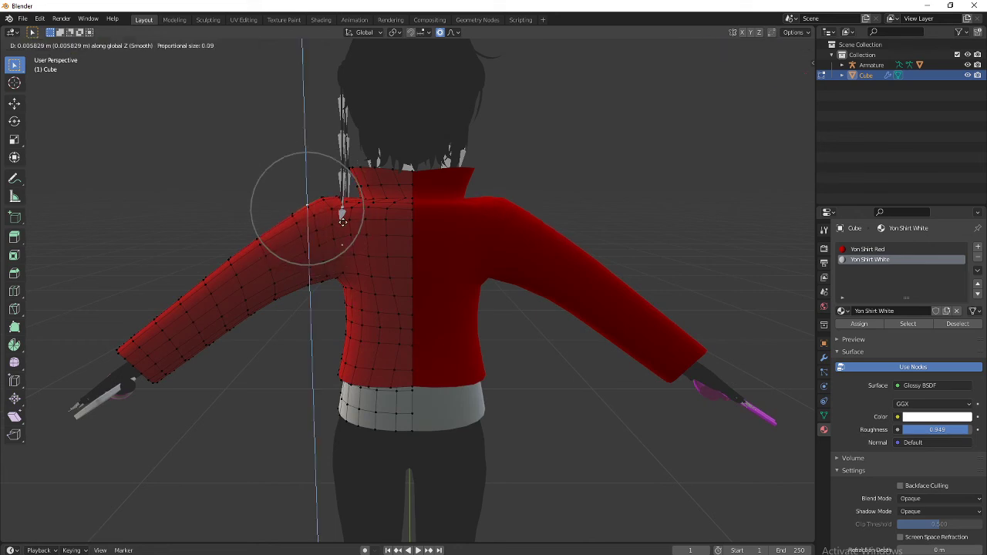
pyautogui.click(342, 223)
# Step: Lower the vertex on top of the shoulder slightly along Z with a proportional size of 0.08 and fine-tune the shoulder height along Z
pyautogui.click(324, 200)
pyautogui.press('g')
pyautogui.press('z')
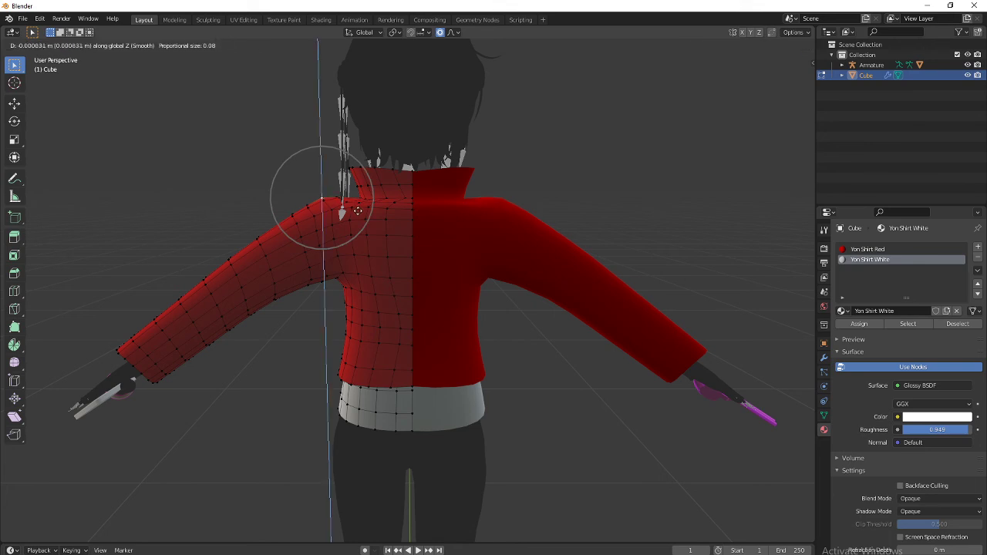
pyautogui.click(358, 214)
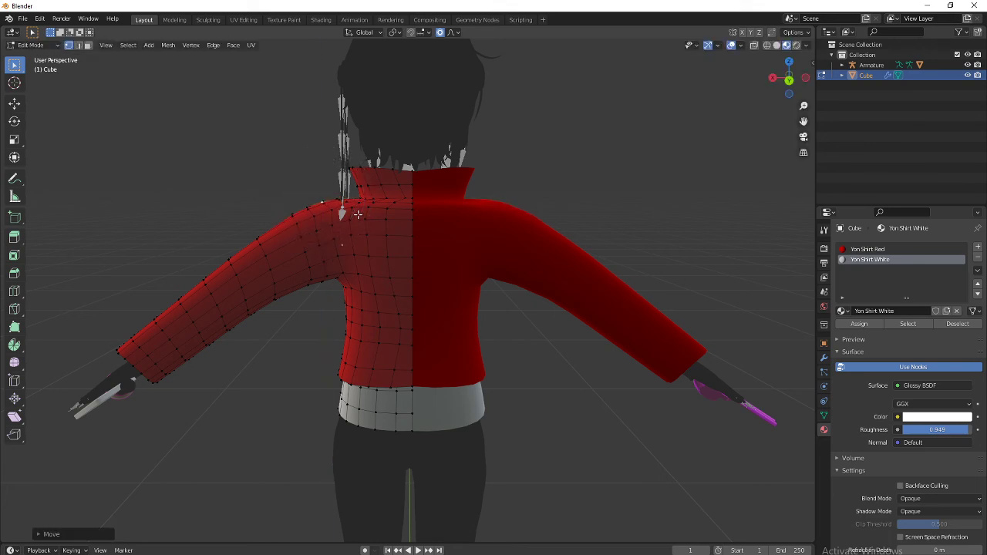
pyautogui.press('g')
pyautogui.press('z')
pyautogui.click(332, 224)
# Step: Add loop cuts around the upper part of the sleeve, between the shoulder and the elbow
pyautogui.scroll(-2, 397, 309)
pyautogui.moveTo(396, 310)
pyautogui.mouseDown(button='middle')
pyautogui.moveTo(429, 310)
pyautogui.moveTo(386, 296)
pyautogui.mouseUp(button='middle')
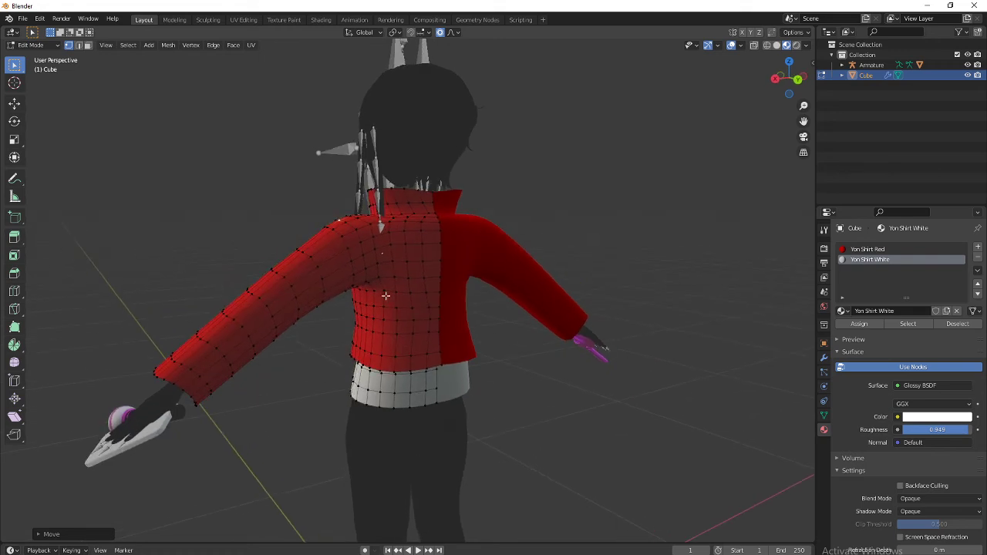
pyautogui.click(326, 251)
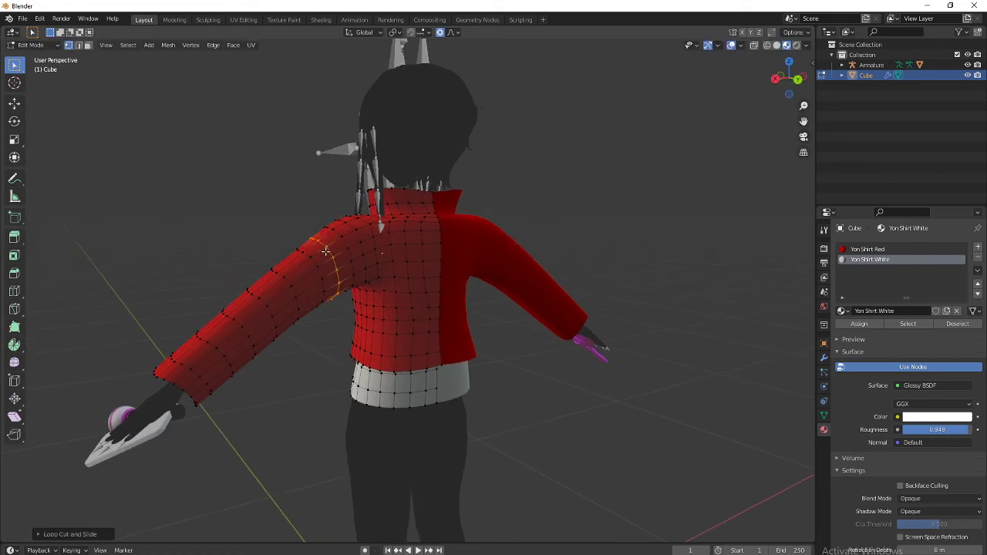
pyautogui.click(278, 297)
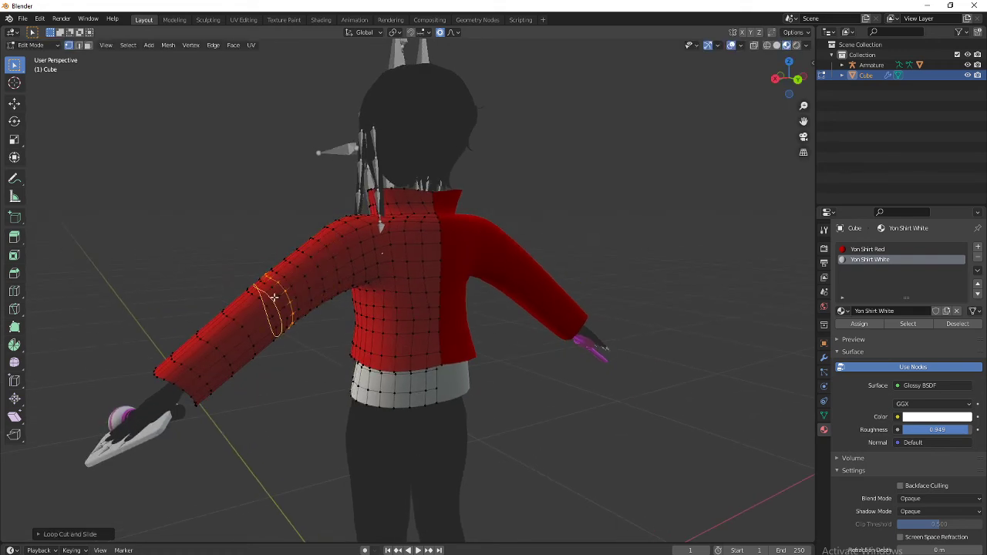
pyautogui.click(274, 297)
pyautogui.click(274, 298)
# Step: Add further loop cuts around the sleeve from the elbow down to the cuff
pyautogui.hotkey('ctrl', 'r')
pyautogui.click(258, 315)
pyautogui.click(257, 315)
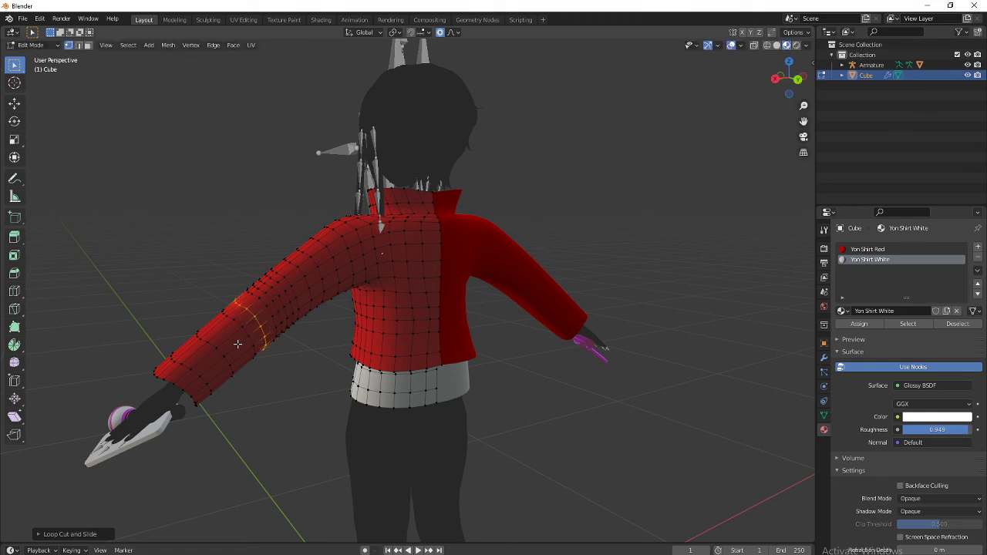
pyautogui.hotkey('ctrl', 'r')
pyautogui.click(235, 347)
pyautogui.click(202, 376)
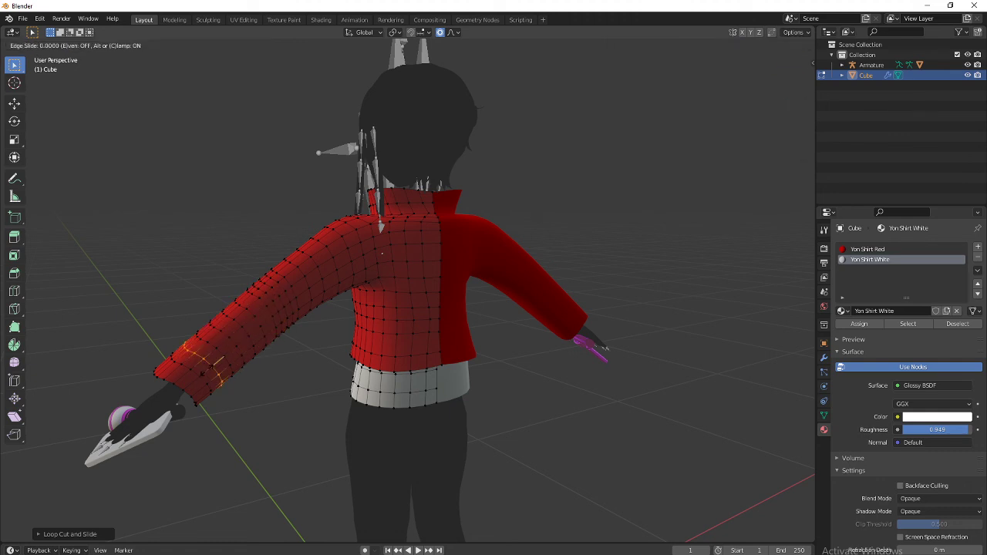
pyautogui.moveTo(328, 297); pyautogui.dragTo(242, 322, button='middle')
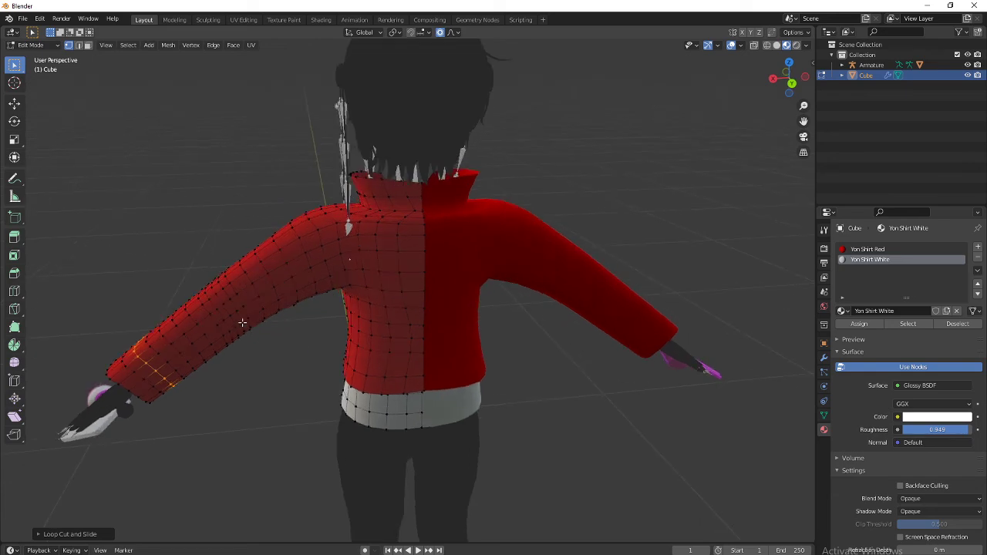
pyautogui.click(206, 332)
# Step: Select the line of vertices along the top of the sleeve from cuff to shoulder and move it along Z
pyautogui.moveTo(277, 351); pyautogui.dragTo(377, 310, button='middle')
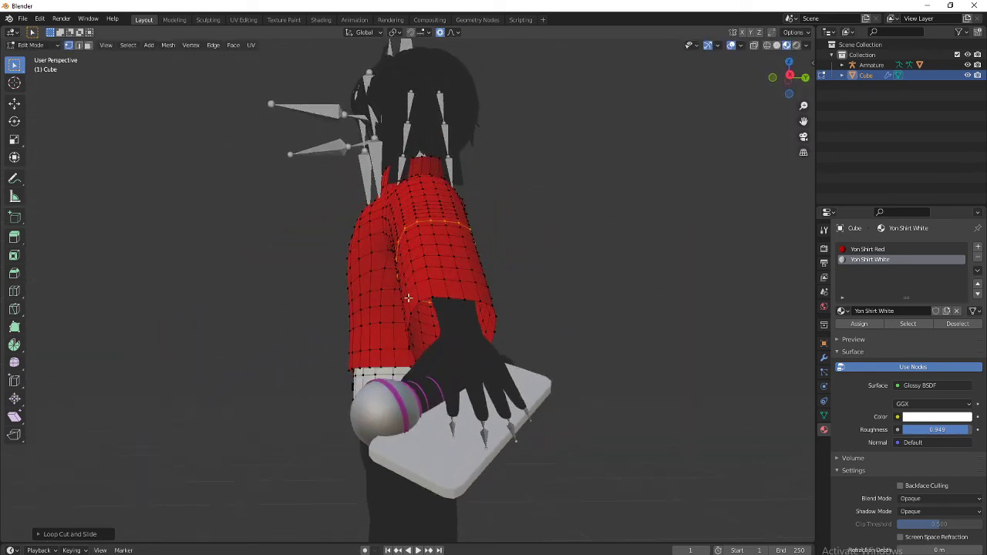
pyautogui.hotkey('ctrl', 'z')
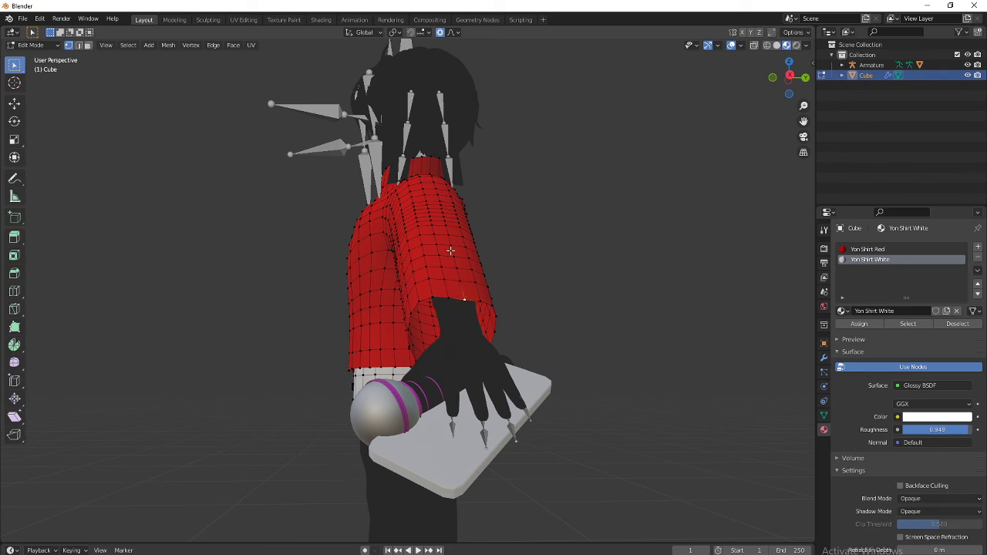
pyautogui.keyDown('ctrl'); pyautogui.click(439, 192); pyautogui.keyUp('ctrl')
pyautogui.moveTo(439, 192); pyautogui.dragTo(496, 280, button='middle')
pyautogui.press('g')
pyautogui.press('z')
pyautogui.click(535, 325)
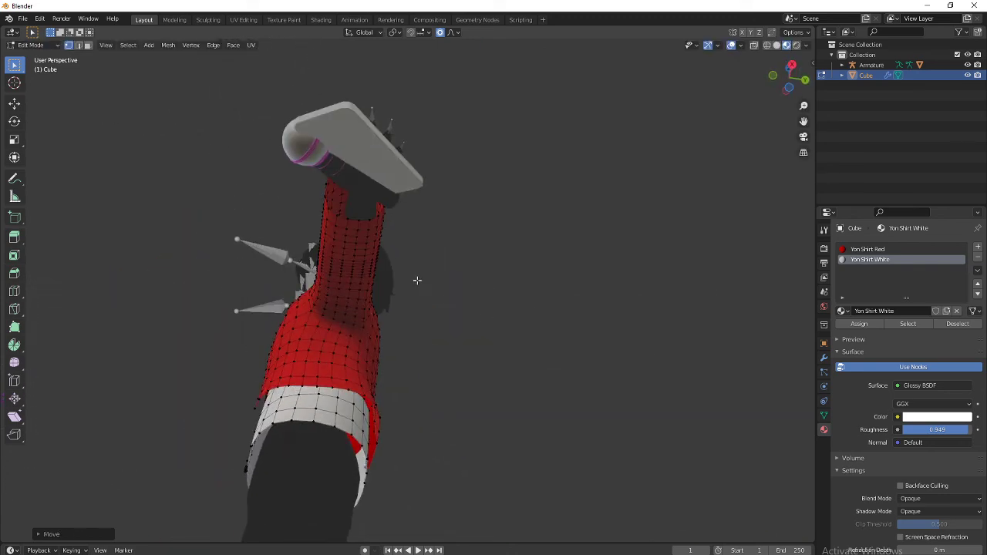
# Step: Select the line of vertices along the underside of the sleeve from cuff to armpit and move it along Z
pyautogui.click(359, 222)
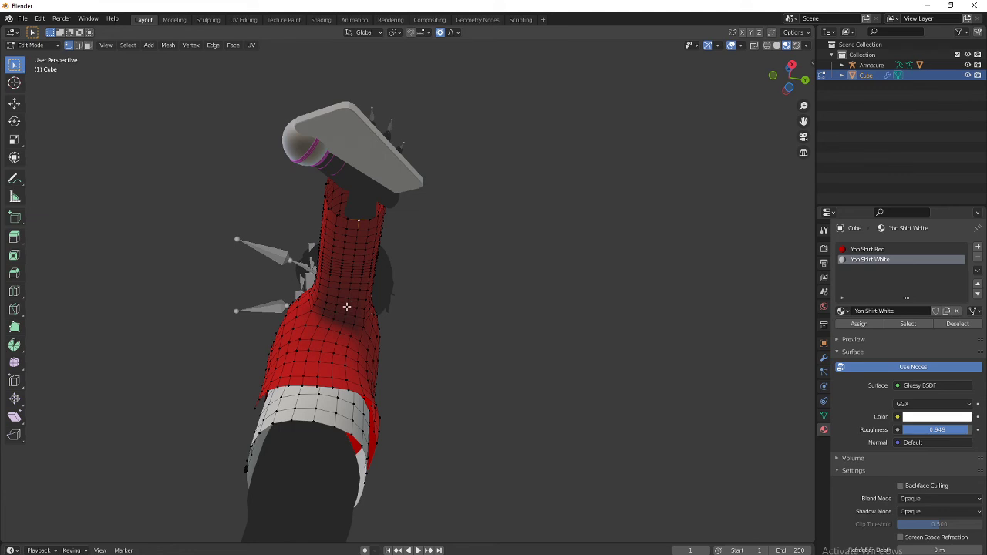
pyautogui.keyDown('ctrl'); pyautogui.click(347, 307); pyautogui.keyUp('ctrl')
pyautogui.moveTo(399, 275); pyautogui.dragTo(481, 311, button='middle')
pyautogui.press('g')
pyautogui.press('z')
pyautogui.click(446, 298)
# Step: Select the line of vertices along the front of the sleeve from cuff to shoulder and move it slightly outward along Y
pyautogui.click(507, 300)
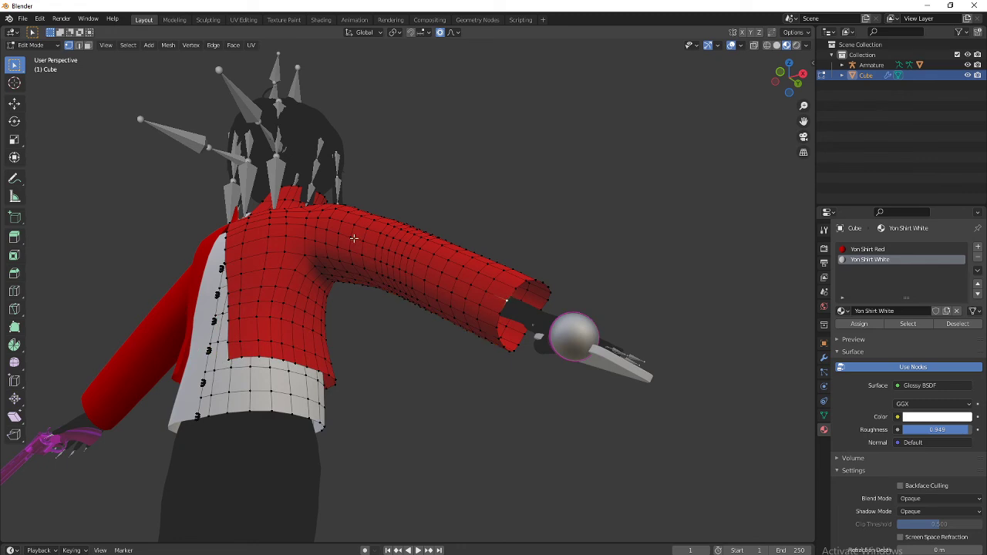
pyautogui.keyDown('ctrl'); pyautogui.click(354, 238); pyautogui.keyUp('ctrl')
pyautogui.moveTo(353, 238); pyautogui.dragTo(497, 351, button='middle')
pyautogui.press('g')
pyautogui.press('x')
pyautogui.rightClick(513, 351)
pyautogui.press('g')
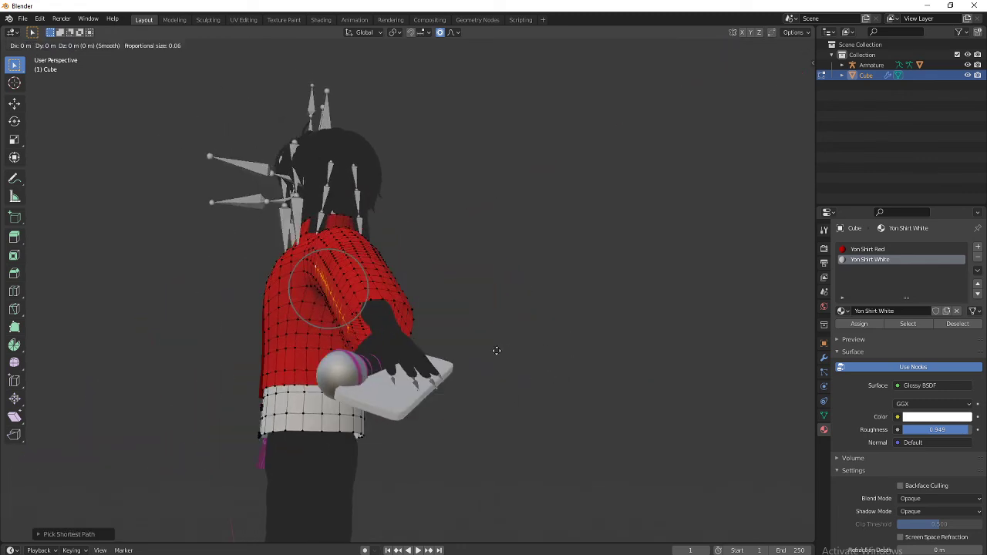
pyautogui.press('y')
pyautogui.click(493, 349)
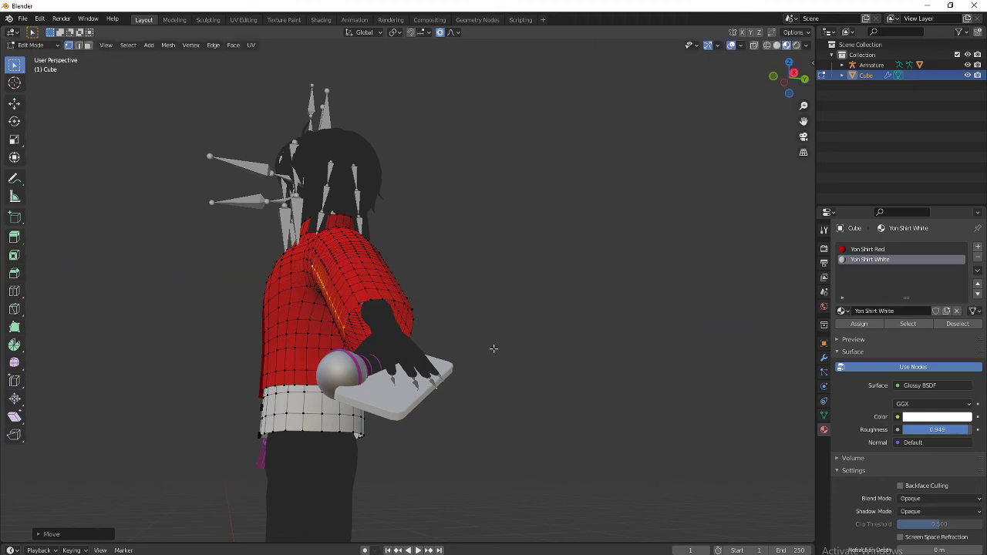
# Step: Select the line of vertices along the back of the sleeve from cuff to shoulder and move it outward along Y
pyautogui.moveTo(452, 345); pyautogui.dragTo(340, 318, button='middle')
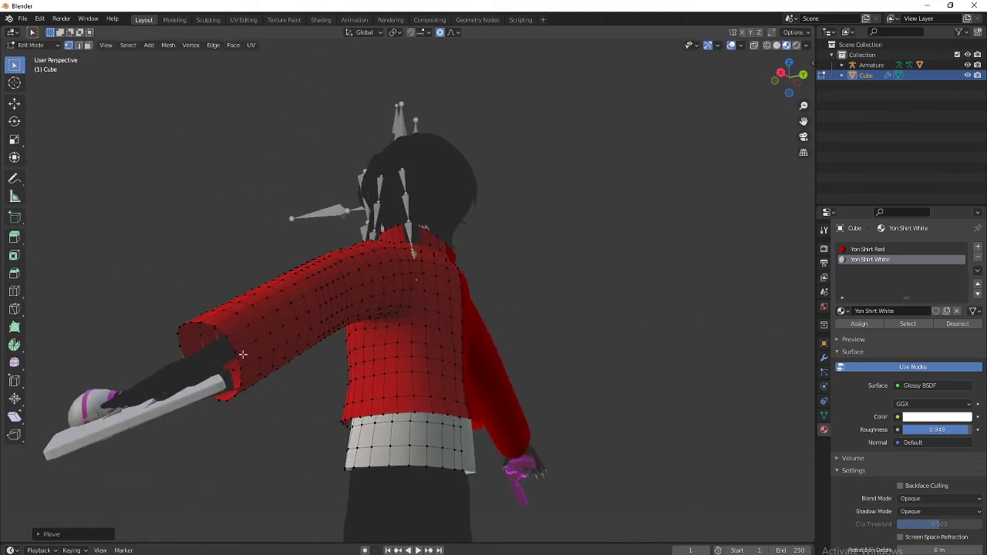
pyautogui.keyDown('ctrl'); pyautogui.click(369, 282); pyautogui.keyUp('ctrl')
pyautogui.moveTo(369, 282); pyautogui.dragTo(430, 315, button='middle')
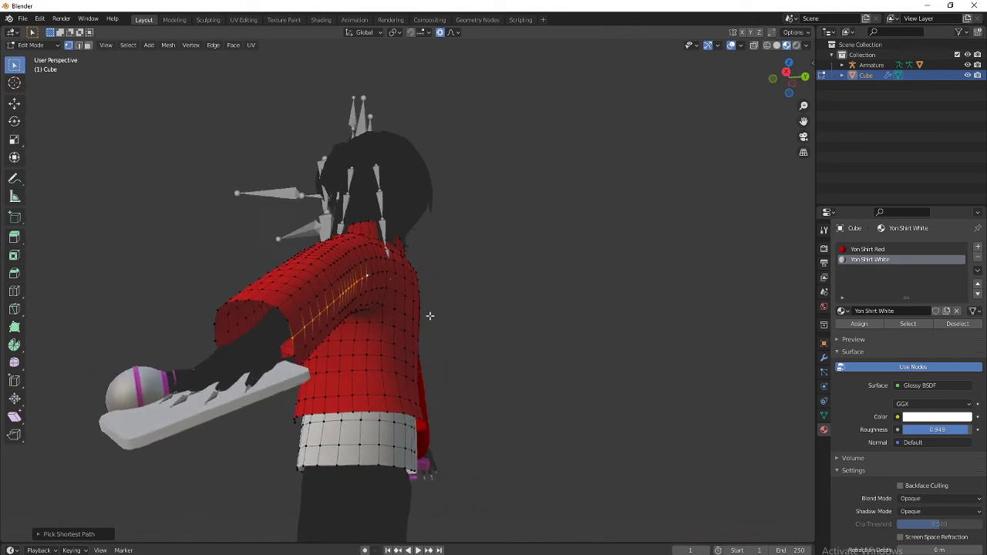
pyautogui.press('g')
pyautogui.press('y')
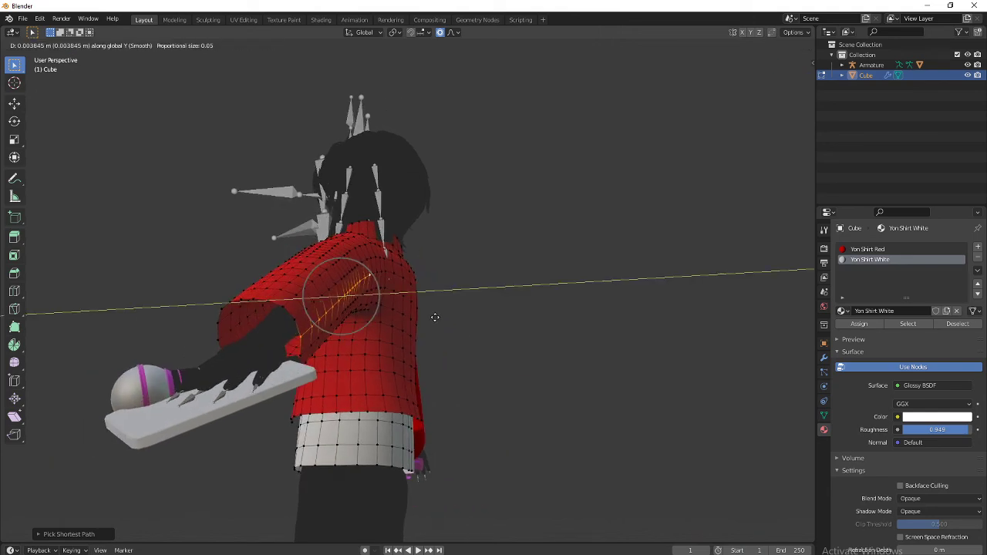
pyautogui.click(434, 319)
# Step: Select the edge loop around the sleeve's cuff opening and extrude it in place
pyautogui.moveTo(434, 319); pyautogui.dragTo(537, 353, button='middle')
pyautogui.scroll(4, 486, 320)
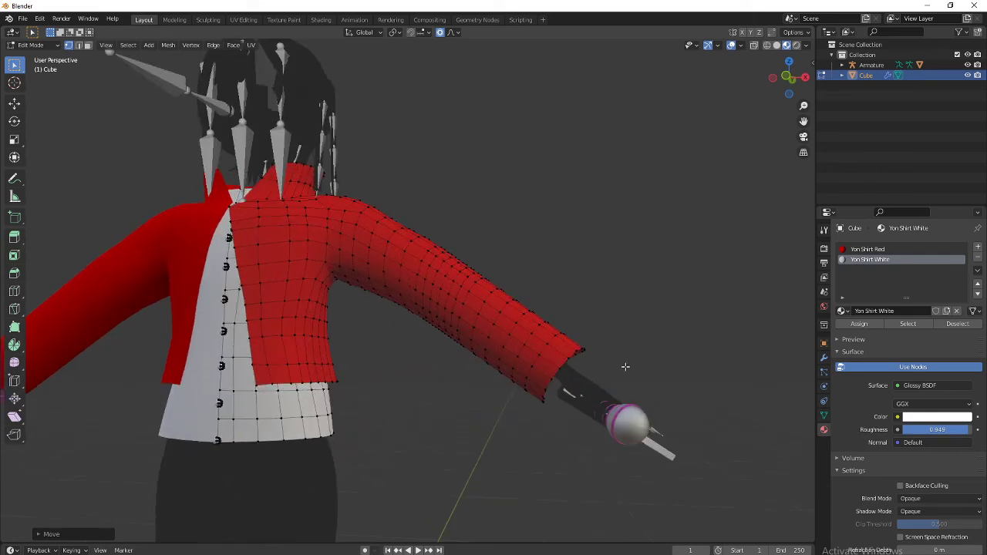
pyautogui.keyDown('shift'); pyautogui.moveTo(625, 368); pyautogui.dragTo(498, 331, button='middle'); pyautogui.keyUp('shift')
pyautogui.keyDown('alt'); pyautogui.click(456, 297); pyautogui.keyUp('alt')
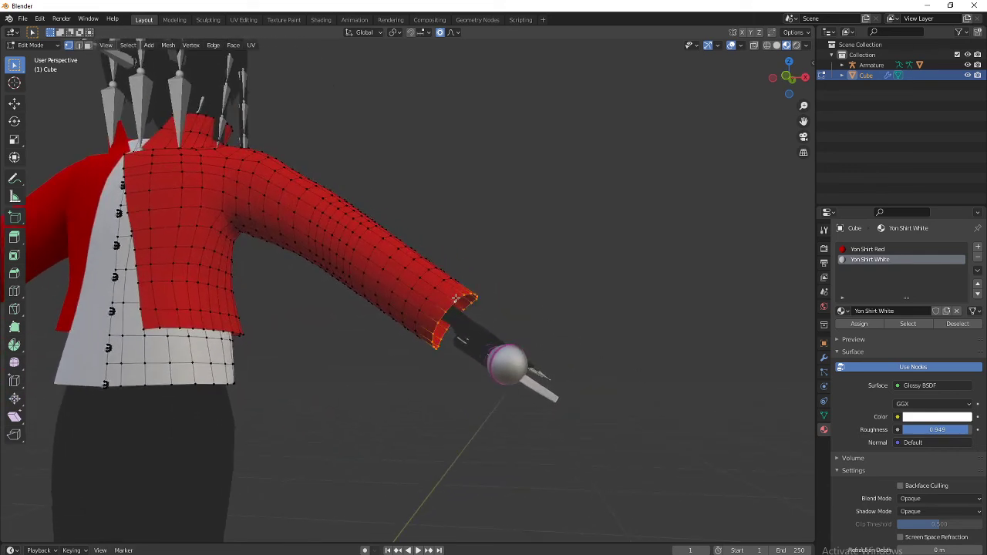
pyautogui.press('e')
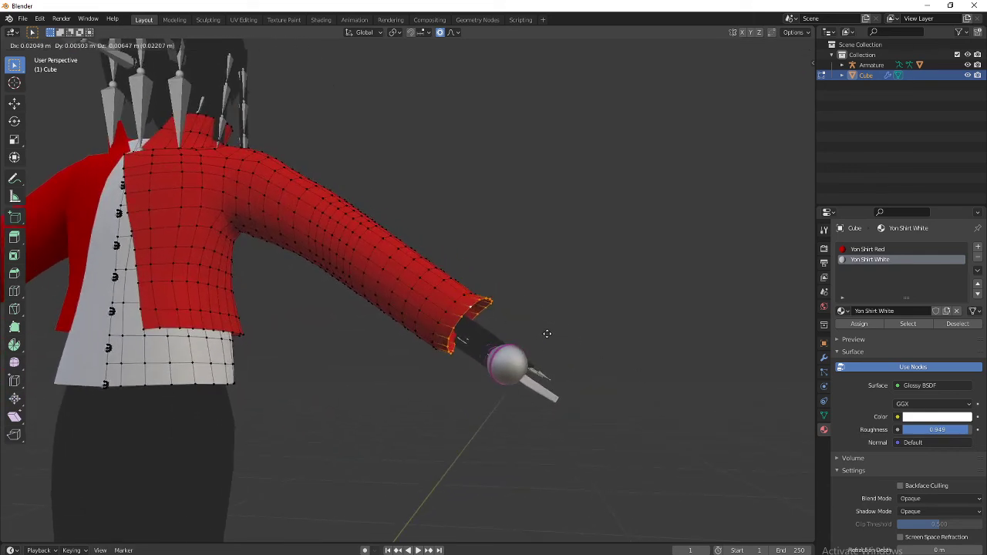
pyautogui.rightClick(551, 341)
# Step: Move the extruded cuff edge down the arm towards the hand in front view, without proportional editing, and scale it up slightly
pyautogui.click(785, 82)
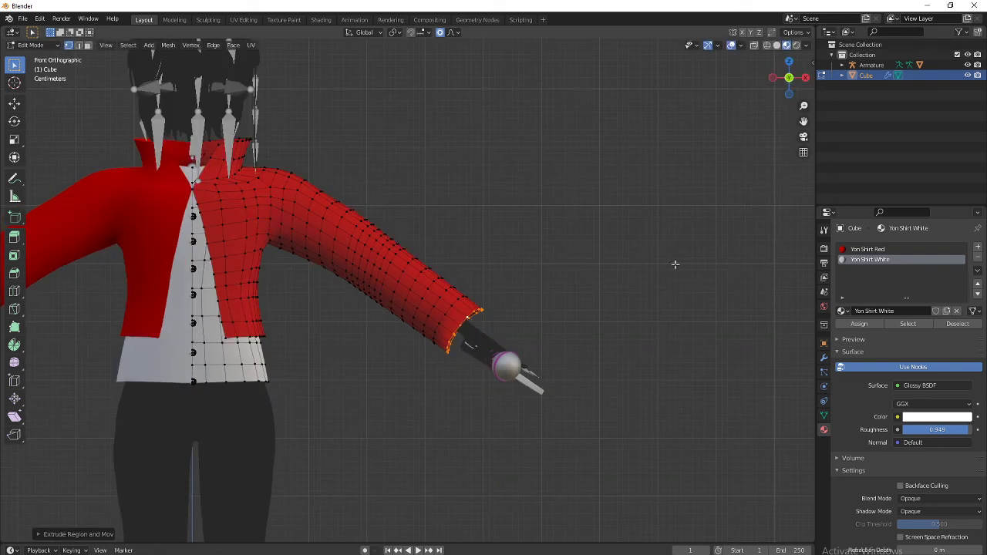
pyautogui.press('g')
pyautogui.rightClick(609, 364)
pyautogui.press('g')
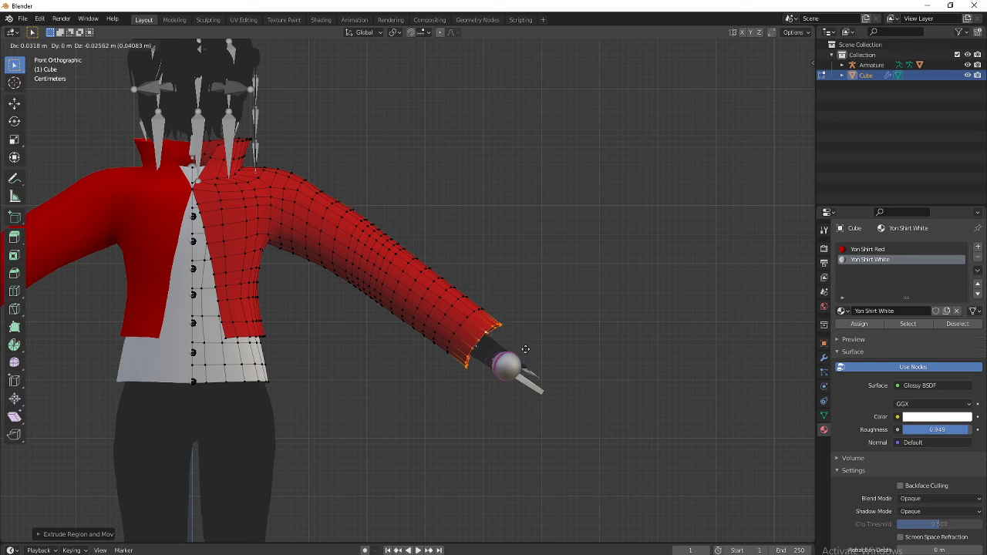
pyautogui.click(535, 356)
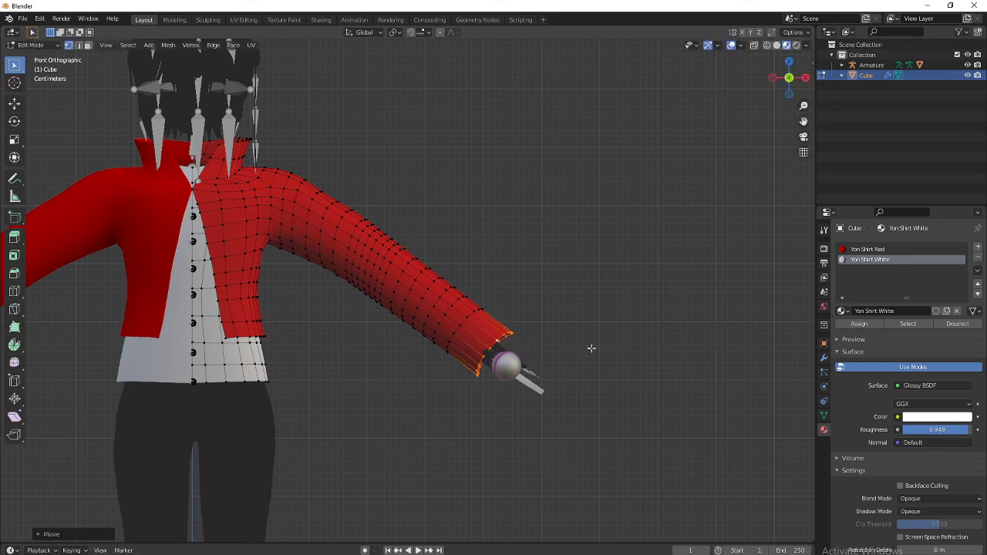
pyautogui.click(806, 78)
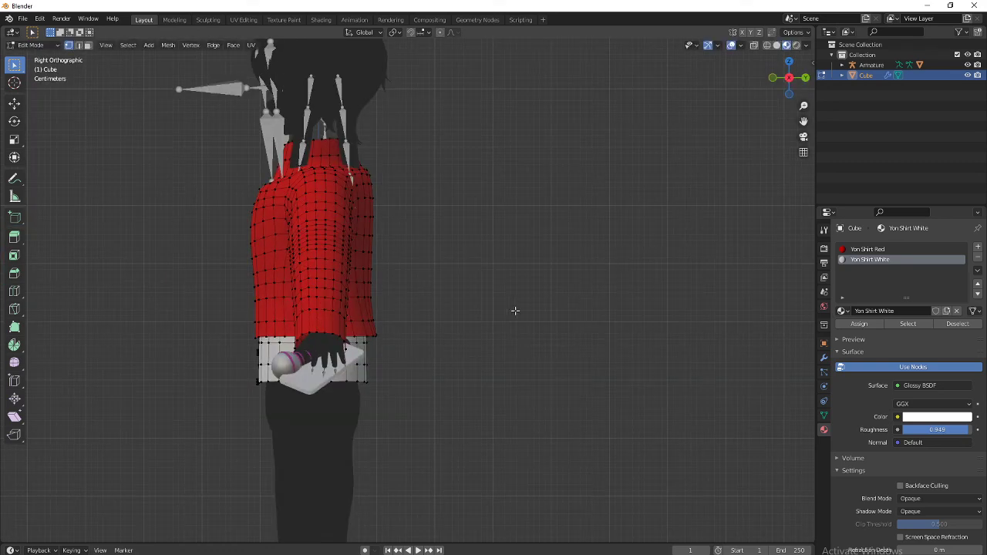
pyautogui.press('s')
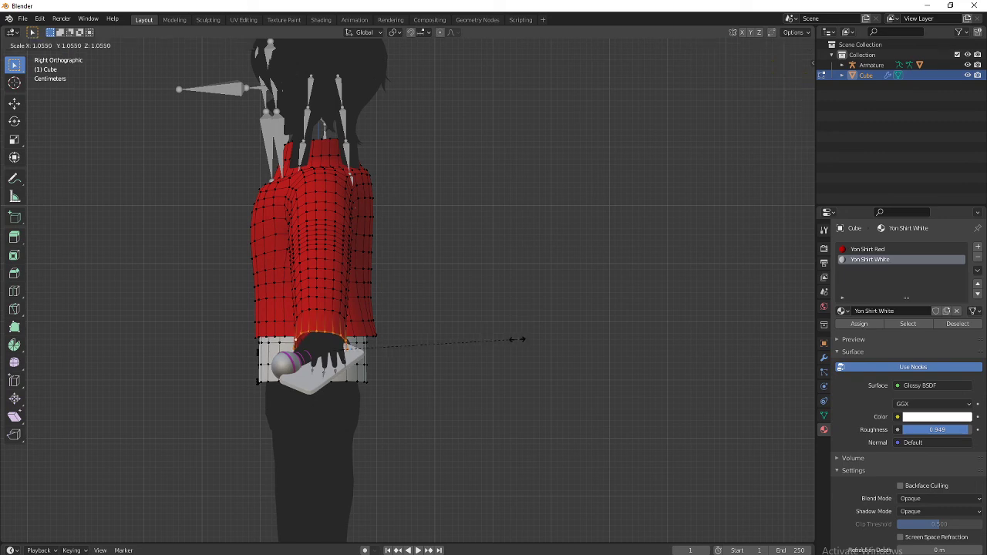
pyautogui.click(518, 337)
pyautogui.moveTo(518, 337); pyautogui.dragTo(423, 348, button='middle')
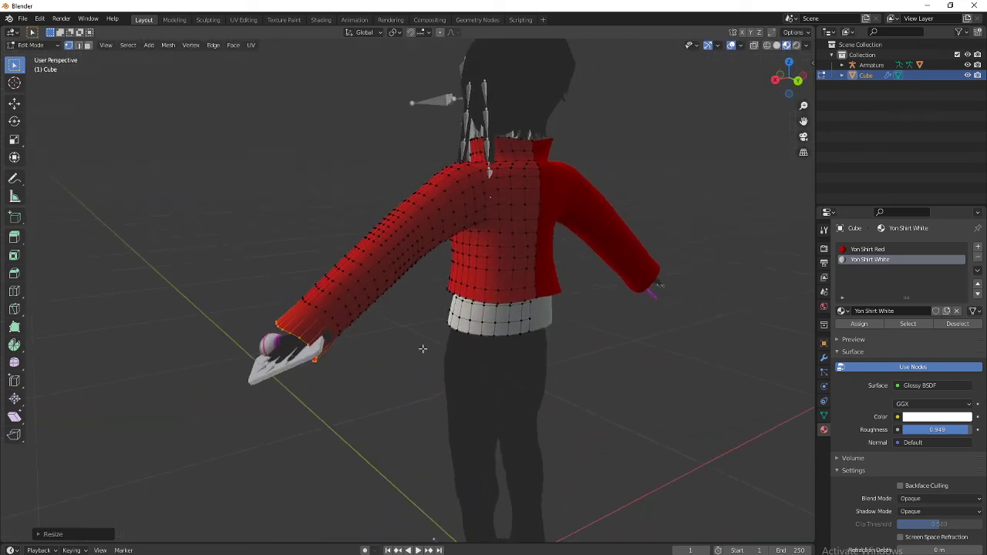
# Step: Add a loop cut around the extruded cuff section and scale it up by about 1.08
pyautogui.hotkey('ctrl', 'r')
pyautogui.click(302, 332)
pyautogui.click(305, 330)
pyautogui.press('s')
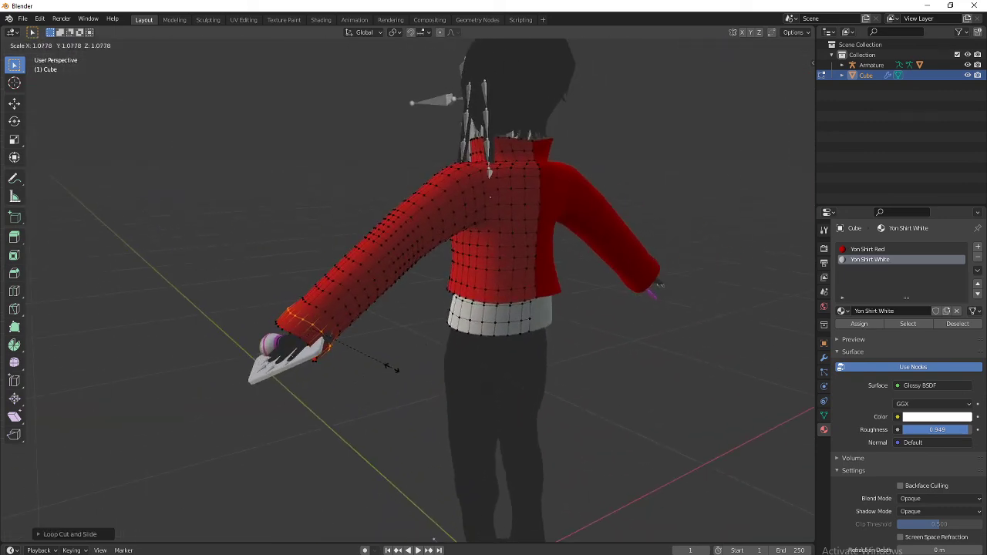
pyautogui.click(393, 371)
pyautogui.moveTo(398, 368); pyautogui.dragTo(489, 339, button='middle')
pyautogui.scroll(5, 405, 372)
pyautogui.scroll(-2, 458, 369)
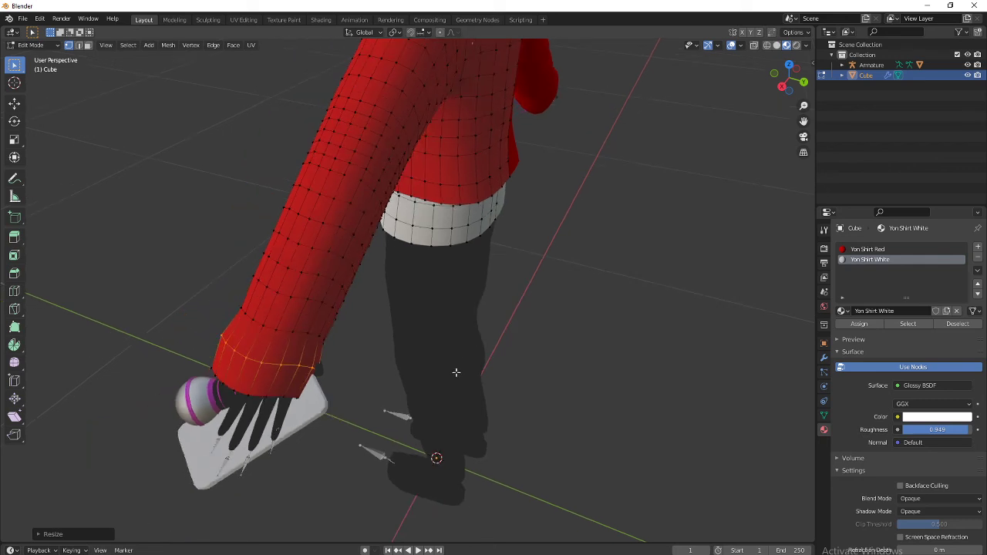
# Step: Undo the cuff's loop cut, both scalings and the move of the extruded edge
pyautogui.hotkey('ctrl', 'z')
pyautogui.hotkey('ctrl', 'z')
pyautogui.hotkey('ctrl', 'z')
pyautogui.hotkey('ctrl', 'z')
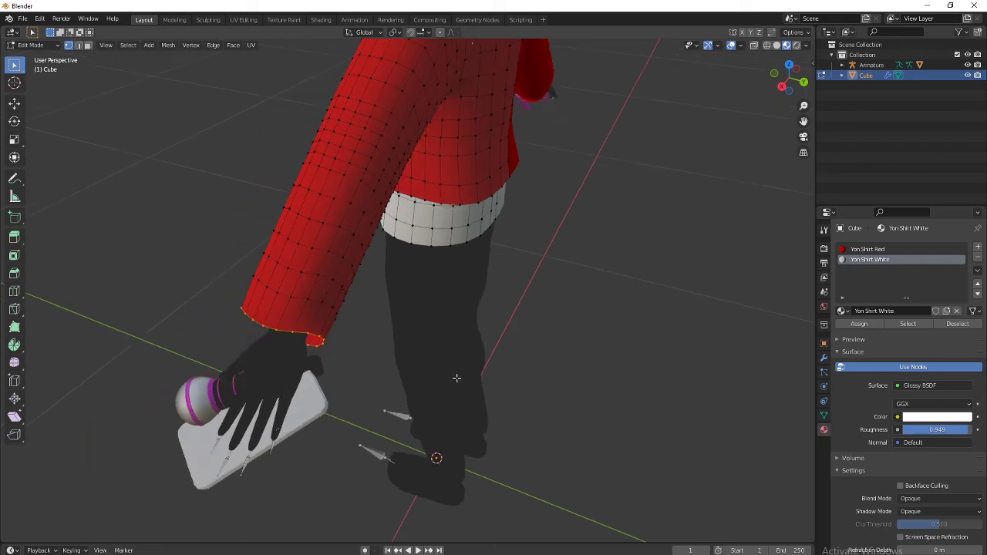
# Step: Move the extruded cuff edge about 0.02 m towards the hand and scale it up by about 1.07 to flare the cuff
pyautogui.press('g')
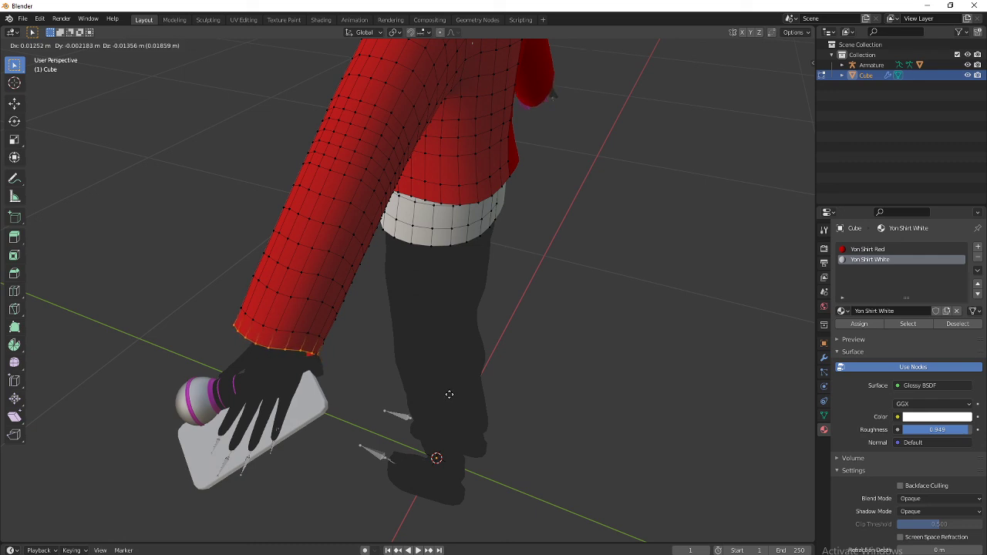
pyautogui.click(446, 396)
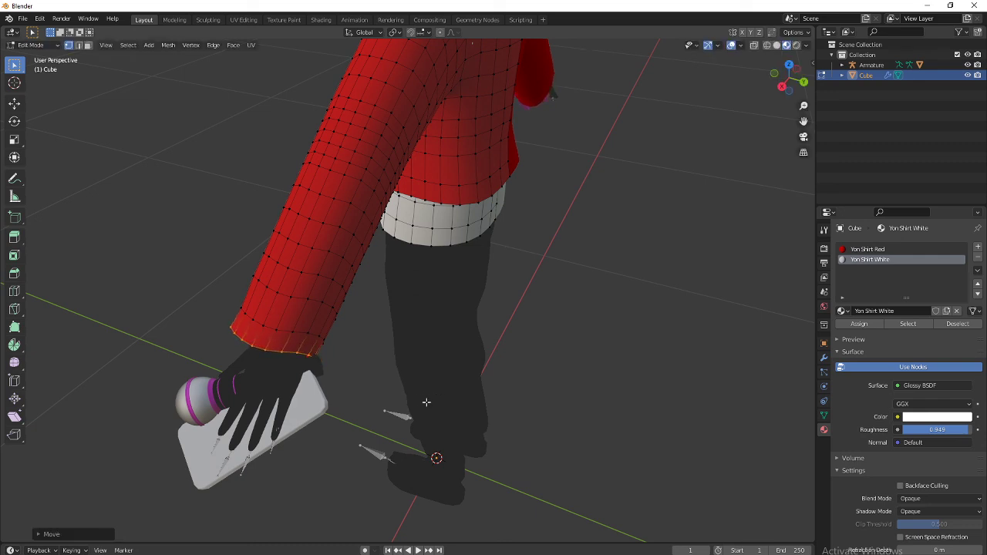
pyautogui.moveTo(428, 402); pyautogui.dragTo(468, 394, button='middle')
pyautogui.press('g')
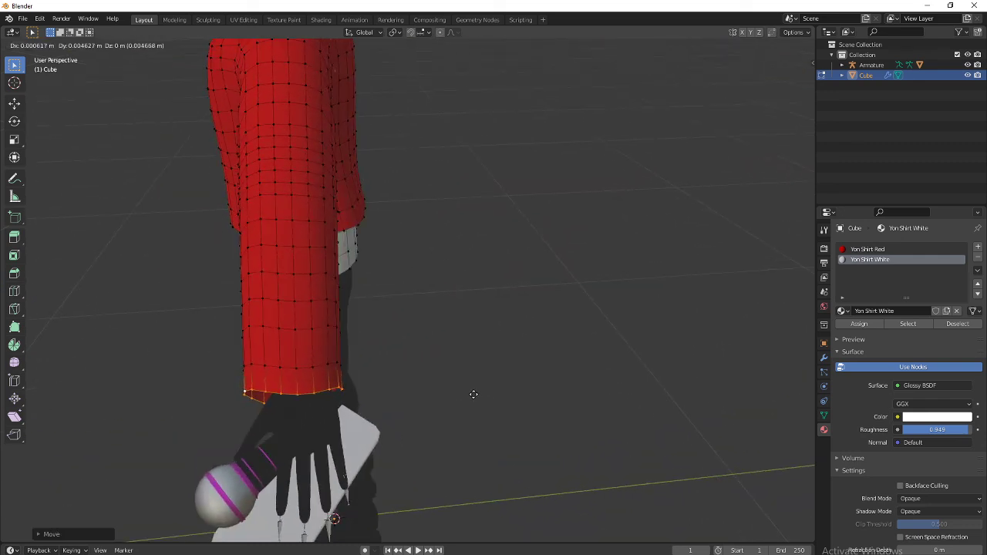
pyautogui.press('s')
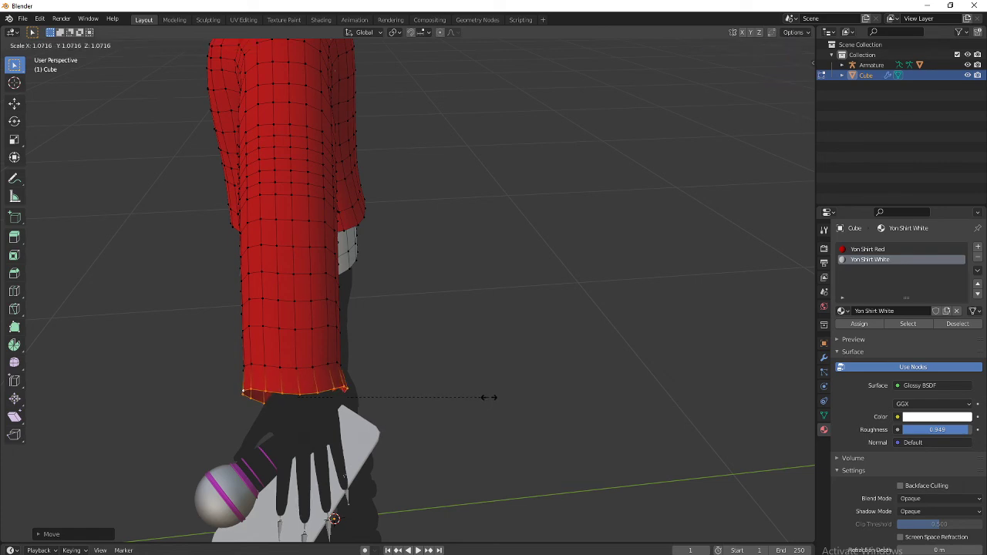
pyautogui.click(488, 397)
pyautogui.moveTo(502, 410); pyautogui.dragTo(560, 407, button='middle')
pyautogui.scroll(-1, 561, 407)
pyautogui.scroll(1, 560, 407)
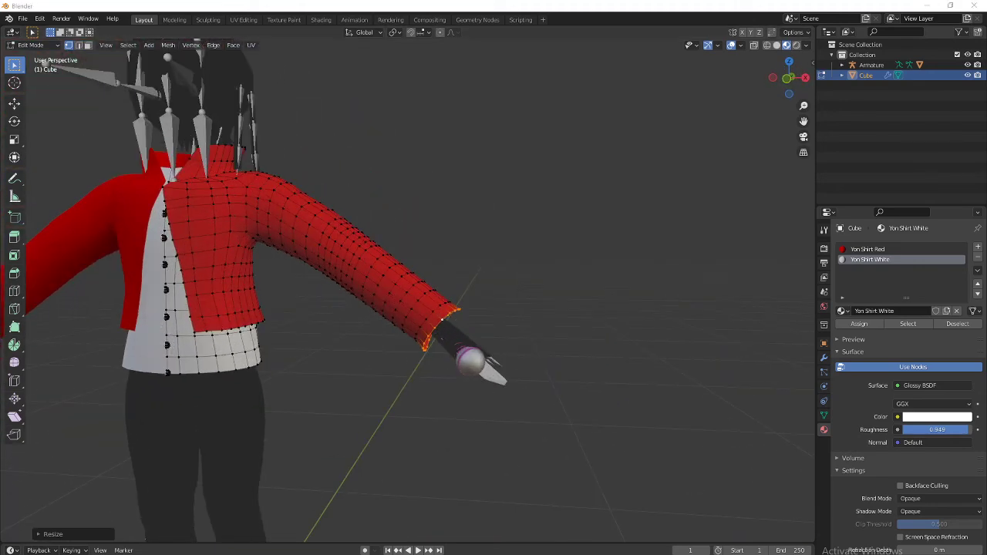
# Step: Open the reference picture image0.png beside the model and compare the jacket with it
pyautogui.click(225, 554)
pyautogui.scroll(-3, 309, 374)
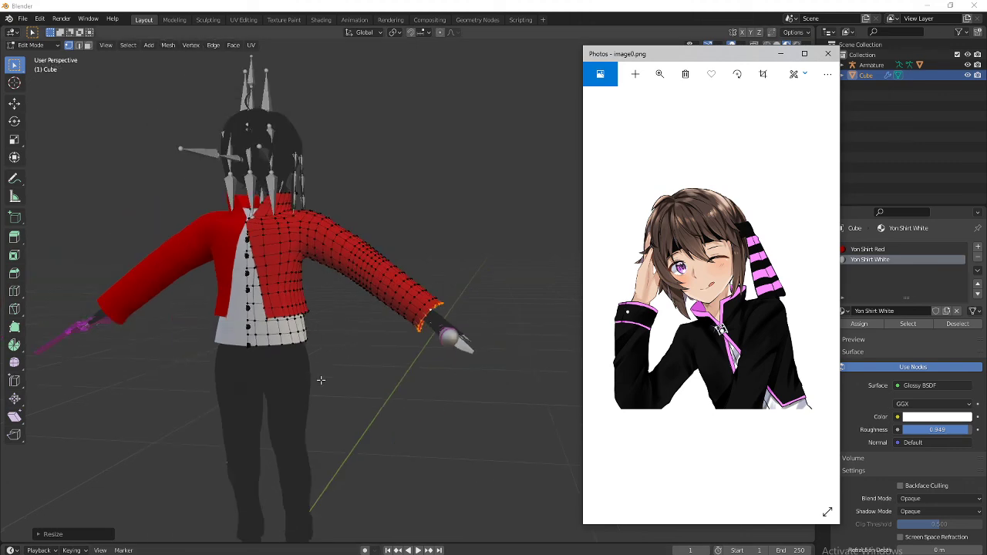
pyautogui.moveTo(327, 397); pyautogui.dragTo(352, 406, button='middle')
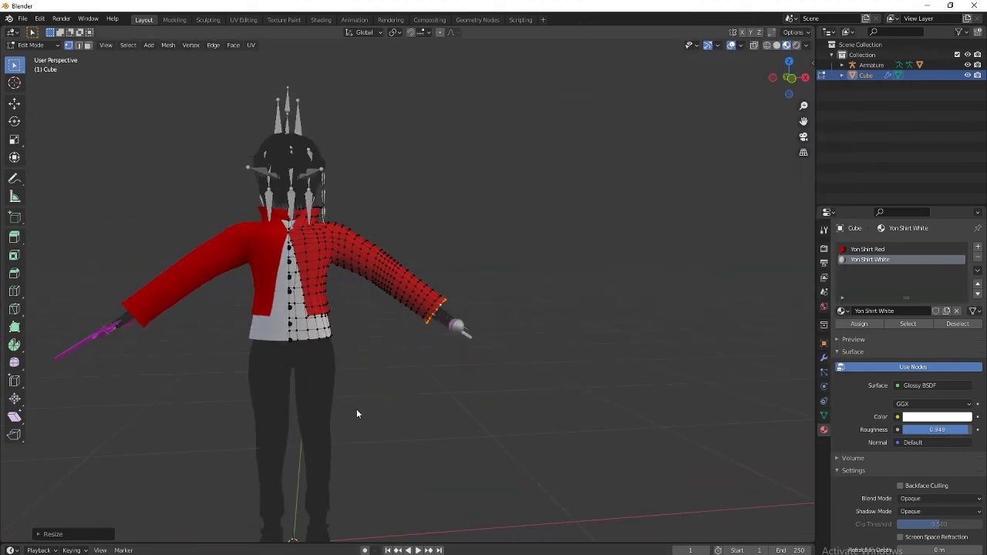
# Step: Return the shirt to Object Mode, view the character from the front and hide the viewport overlays
pyautogui.press('Tab')
pyautogui.click(789, 77)
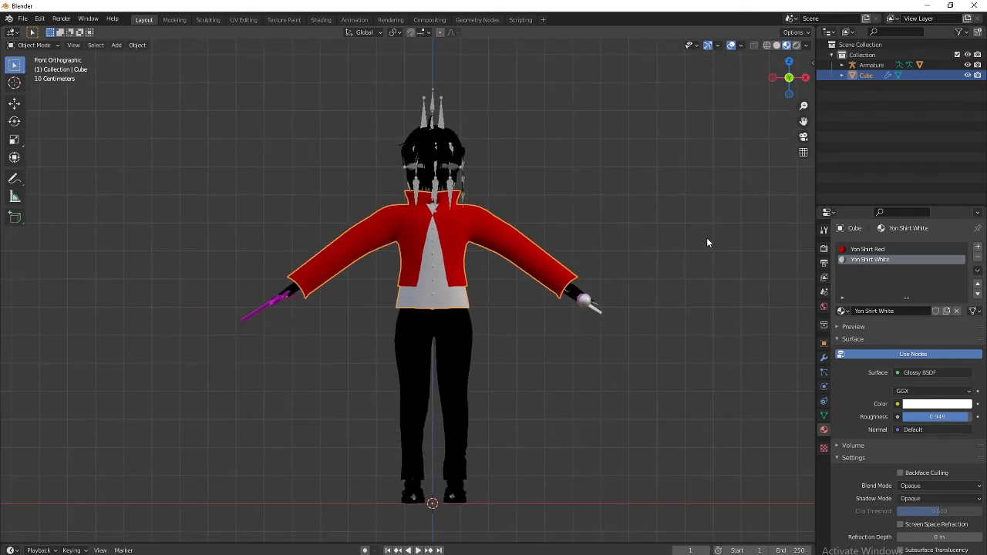
pyautogui.scroll(2, 694, 251)
pyautogui.scroll(-2, 679, 266)
pyautogui.scroll(1, 668, 254)
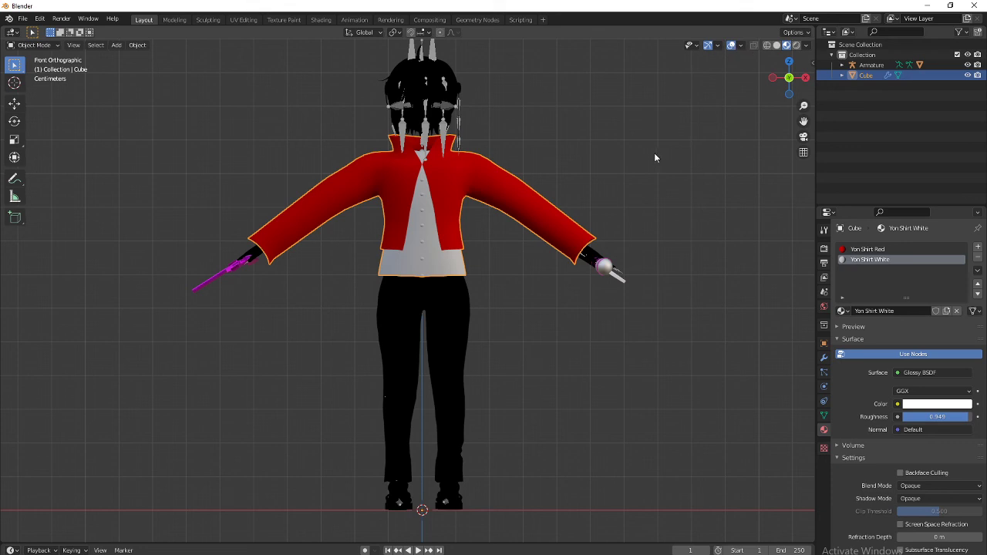
pyautogui.click(731, 45)
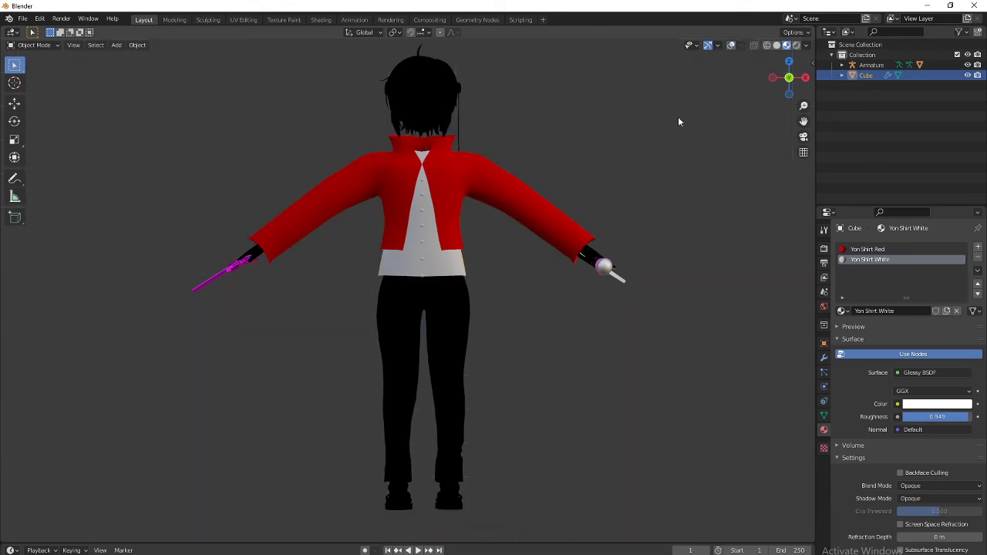
# Step: Examine the finished jacket and inner shirt from the front, both close up and with the whole figure in view
pyautogui.moveTo(678, 117); pyautogui.dragTo(609, 263, button='middle')
pyautogui.scroll(4, 594, 292)
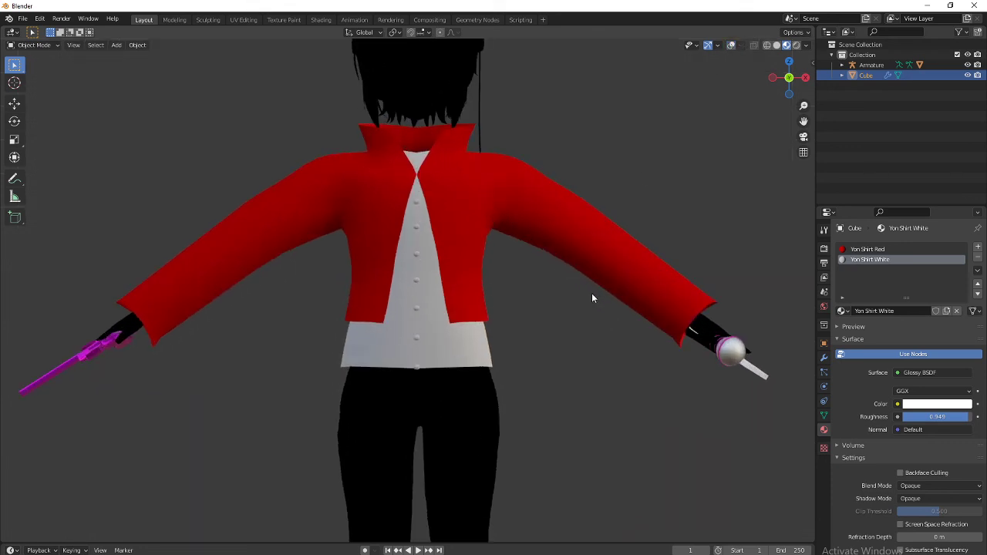
pyautogui.scroll(3, 590, 297)
pyautogui.scroll(-1, 546, 323)
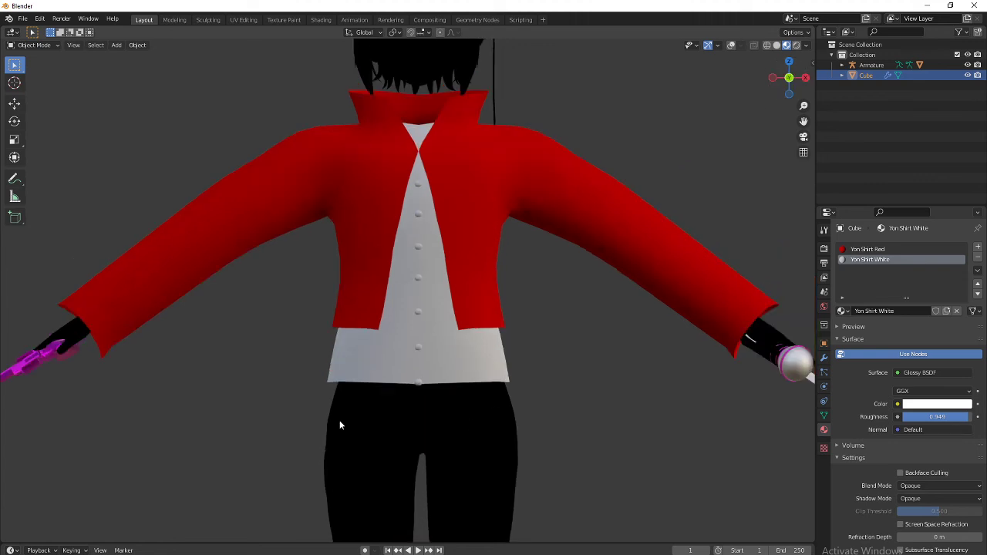
pyautogui.scroll(-5, 432, 409)
pyautogui.scroll(5, 443, 417)
pyautogui.scroll(-4, 444, 417)
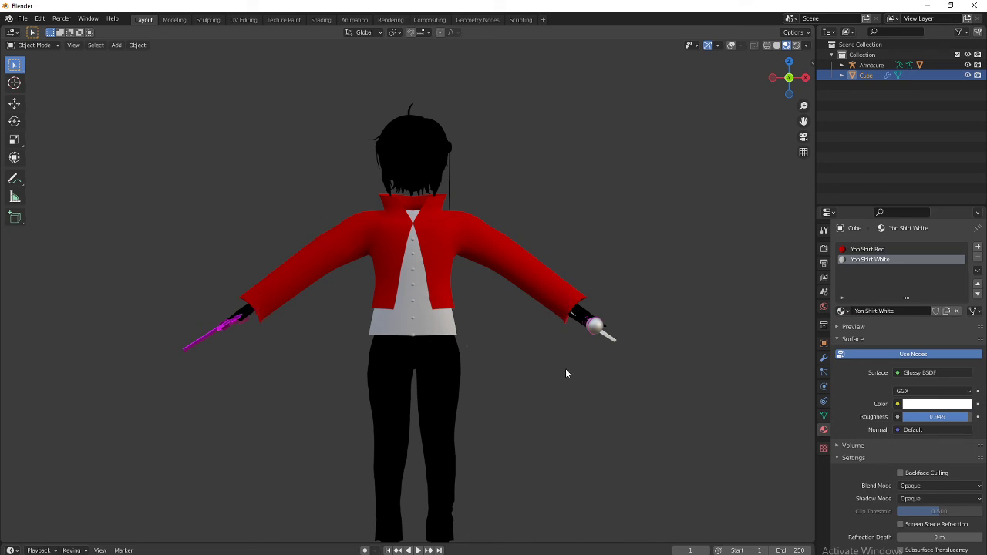
# Step: Frame the character in front view and capture a rectangular screen snip of it
pyautogui.scroll(2, 563, 374)
pyautogui.keyDown('shift'); pyautogui.moveTo(541, 409); pyautogui.dragTo(539, 435, button='middle'); pyautogui.keyUp('shift')
pyautogui.scroll(-1, 539, 435)
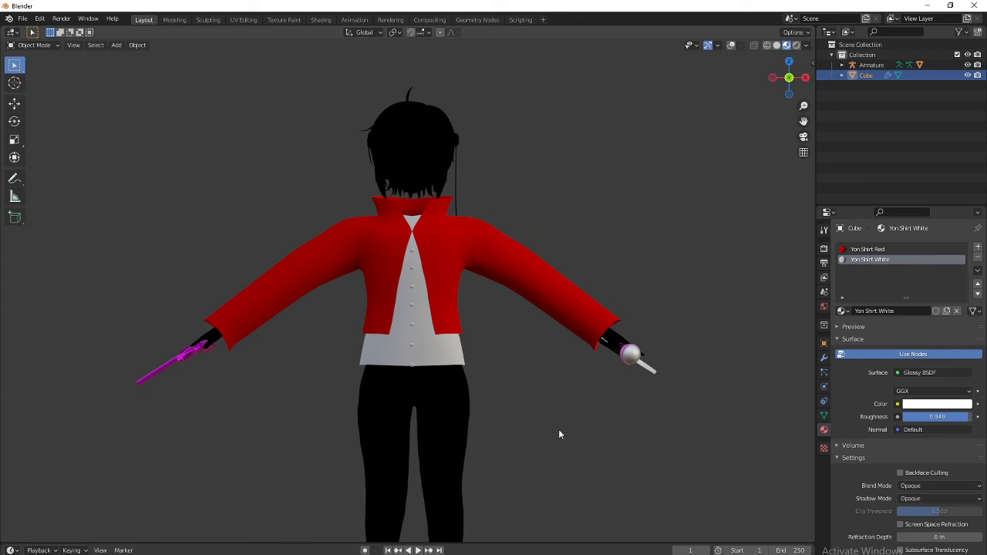
pyautogui.press('shift+super+s')
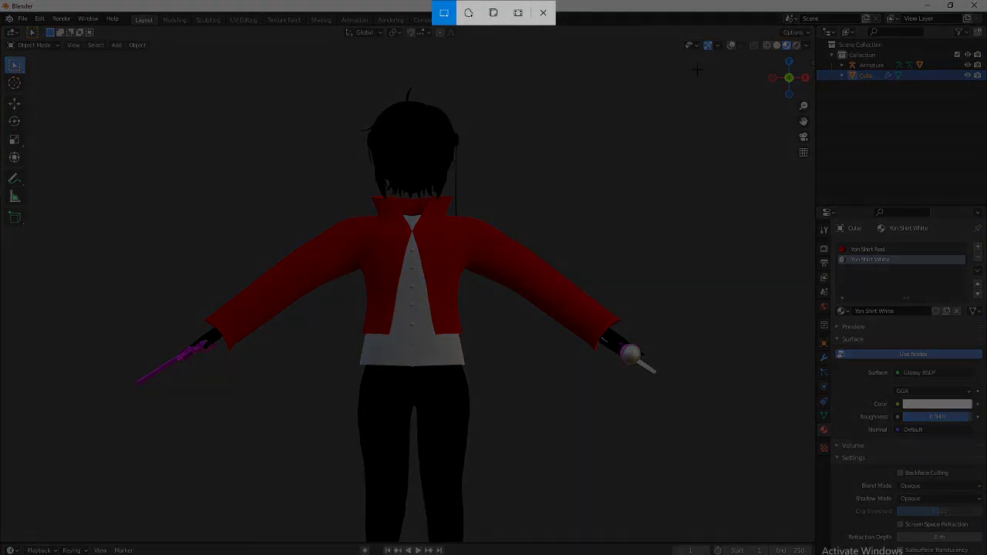
pyautogui.moveTo(696, 69)
pyautogui.mouseDown()
pyautogui.moveTo(267, 492)
pyautogui.moveTo(95, 500)
pyautogui.moveTo(120, 496)
pyautogui.mouseUp()
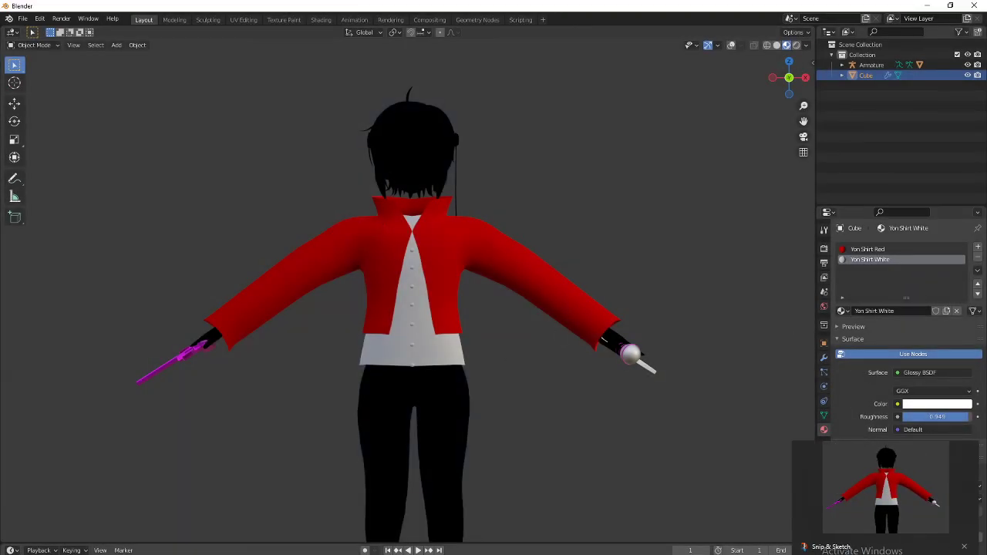
# Step: Minimize Blender, close the reference picture and Avatars folder windows, and switch to Streamlabs OBS
pyautogui.click(928, 6)
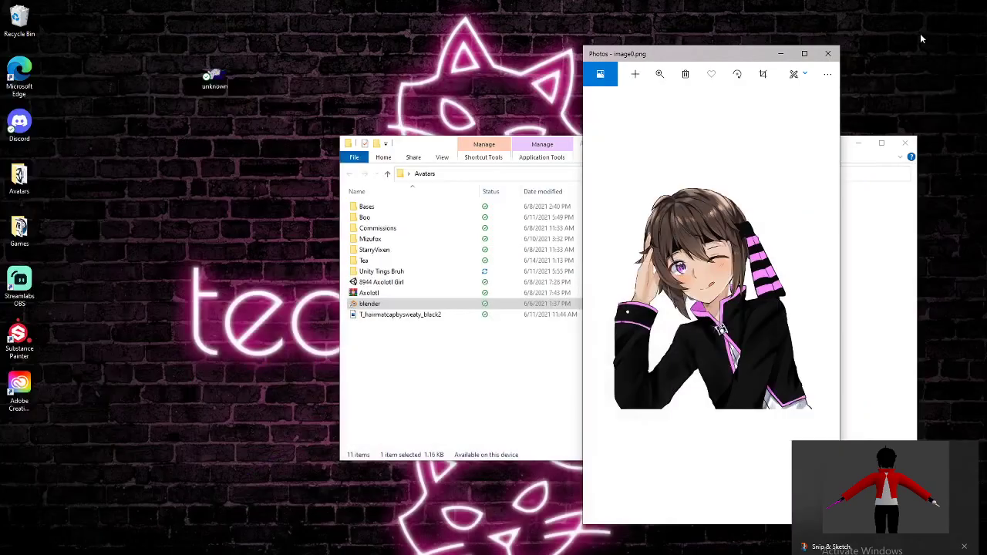
pyautogui.click(828, 53)
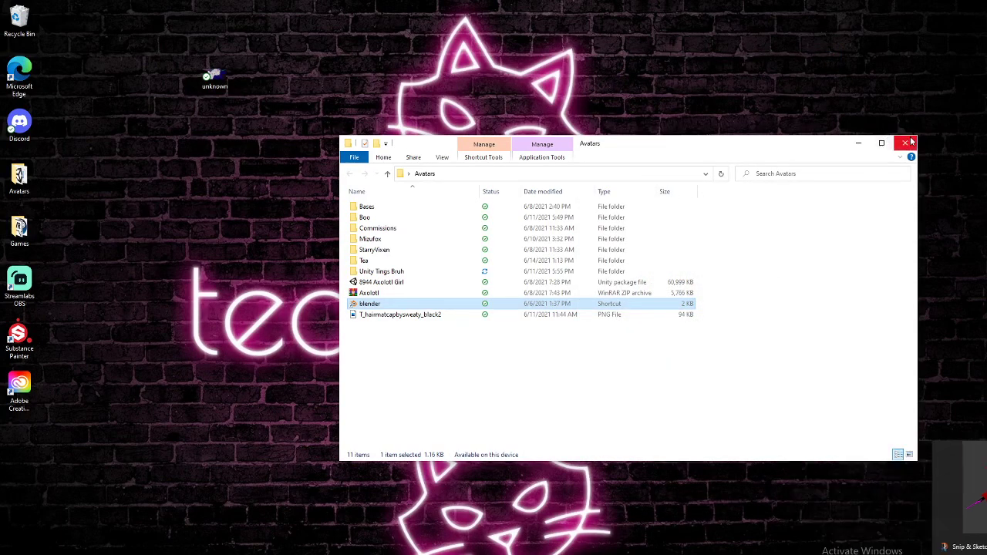
pyautogui.click(905, 142)
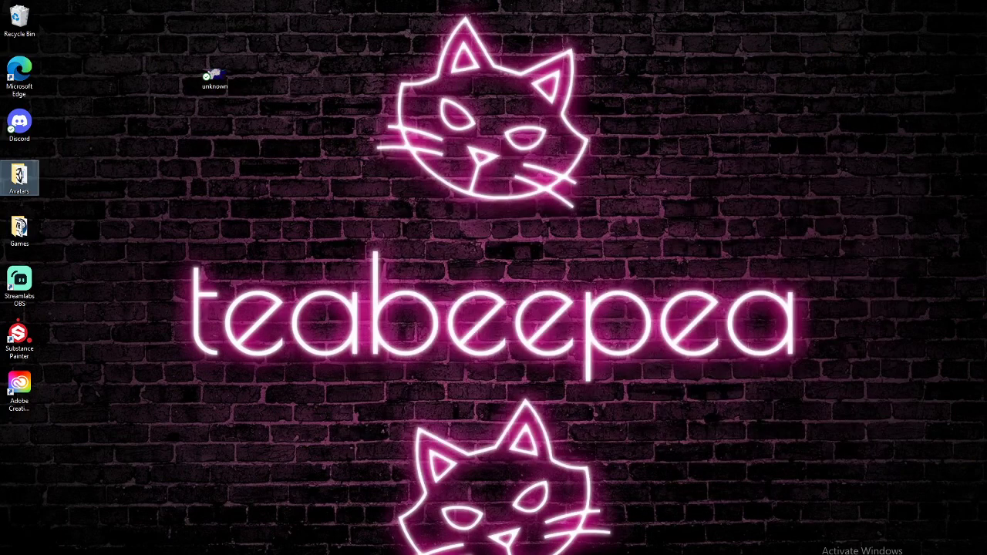
pyautogui.click(368, 554)
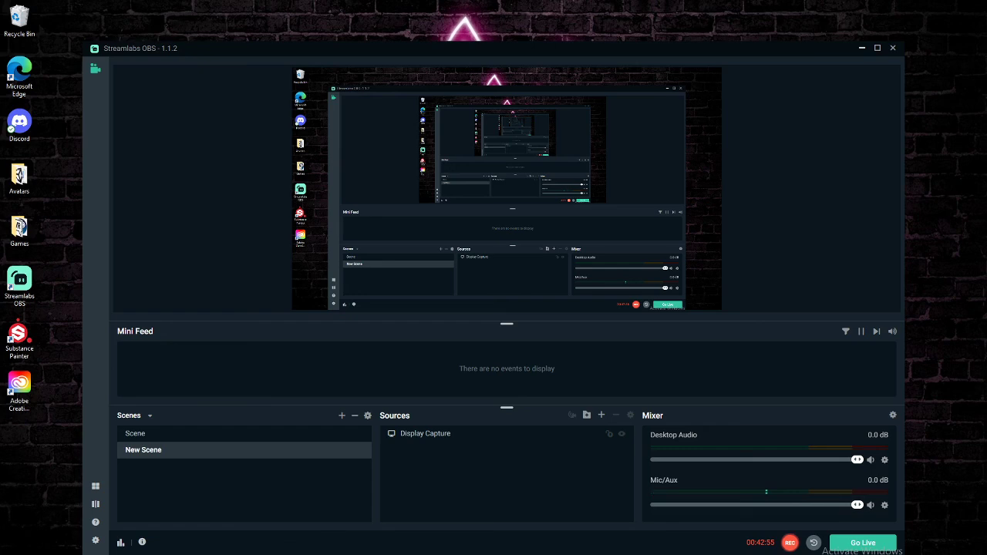